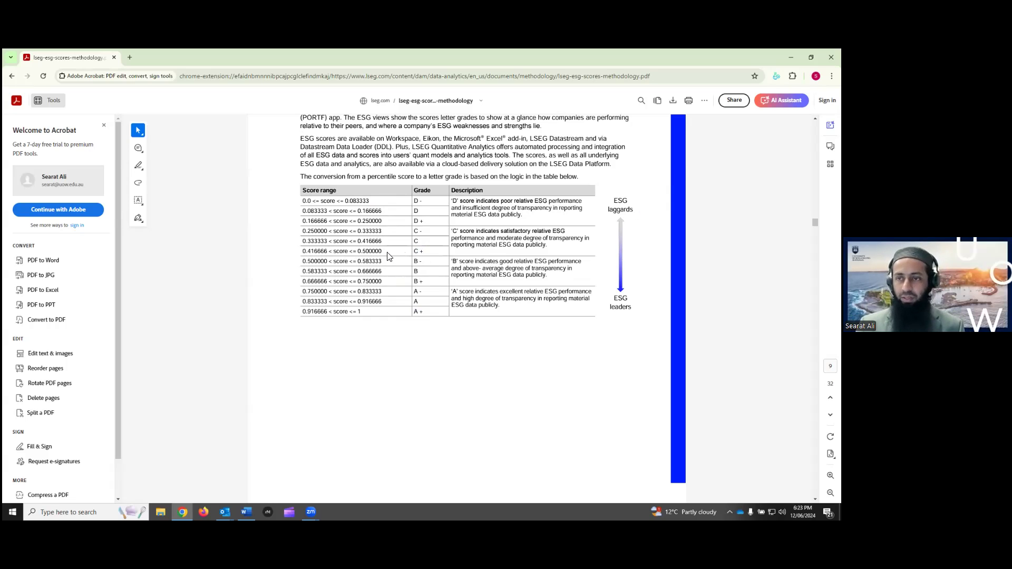
Skim the ESG methodology PDF to the page 15 category weight calculation, then minimize Chrome
{"action": "scroll", "coordinate": [534, 232], "scroll_direction": "down", "scroll_amount": 15}
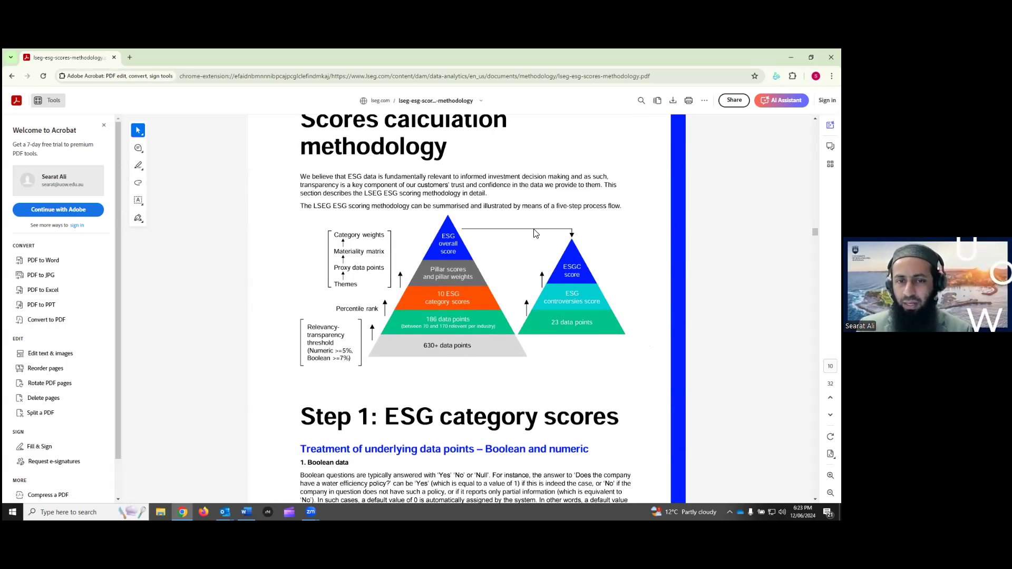
{"action": "scroll", "coordinate": [536, 233], "scroll_direction": "down", "scroll_amount": 20}
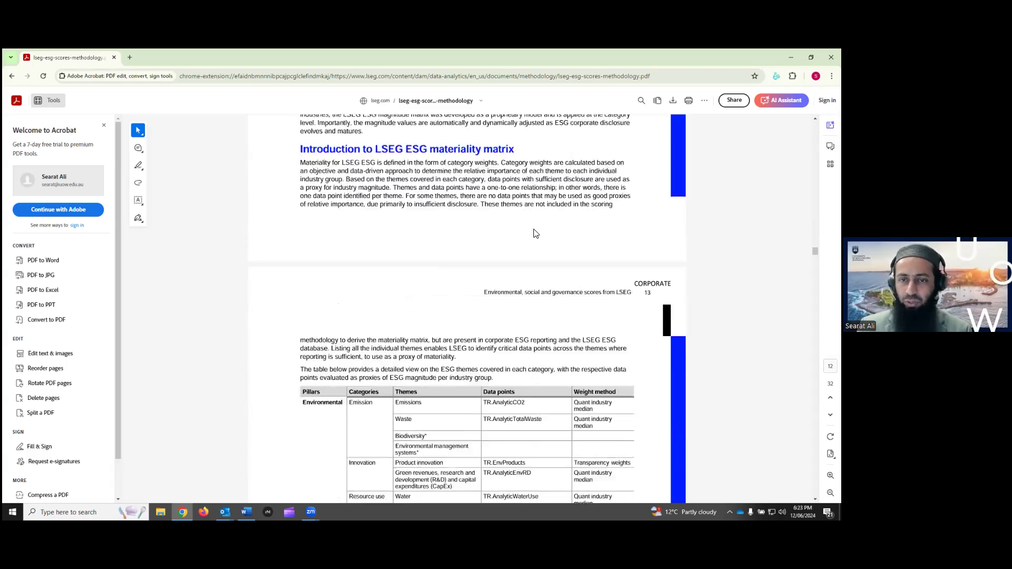
{"action": "scroll", "coordinate": [535, 232], "scroll_direction": "down", "scroll_amount": 10}
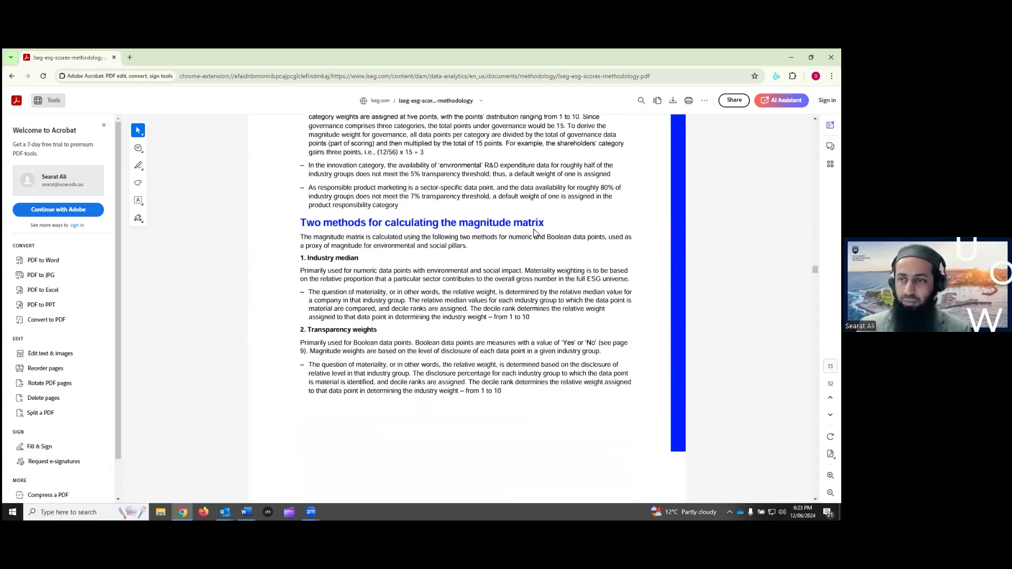
{"action": "scroll", "coordinate": [534, 232], "scroll_direction": "down", "scroll_amount": 5}
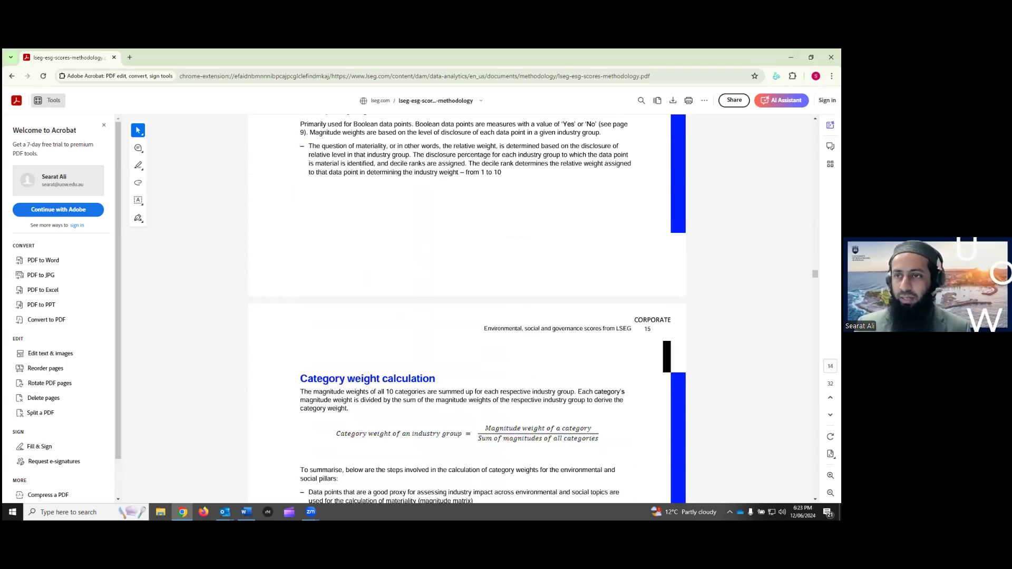
{"action": "left_click", "coordinate": [791, 57]}
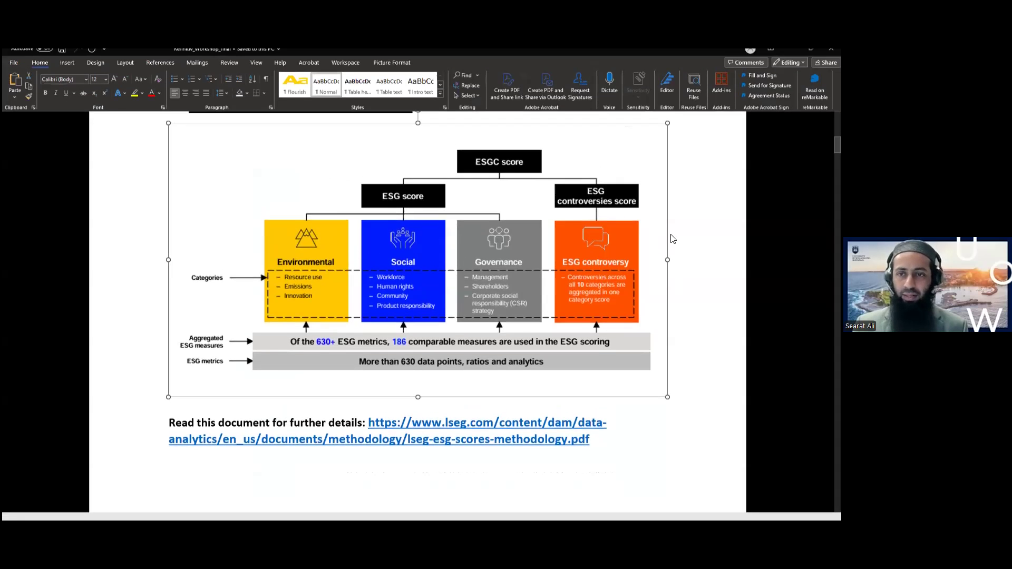
Hide the ribbon, deselect the ESG diagram and scroll to section 2, 'Accessing Refinitiv for ESG Data'
{"action": "left_click", "coordinate": [557, 280]}
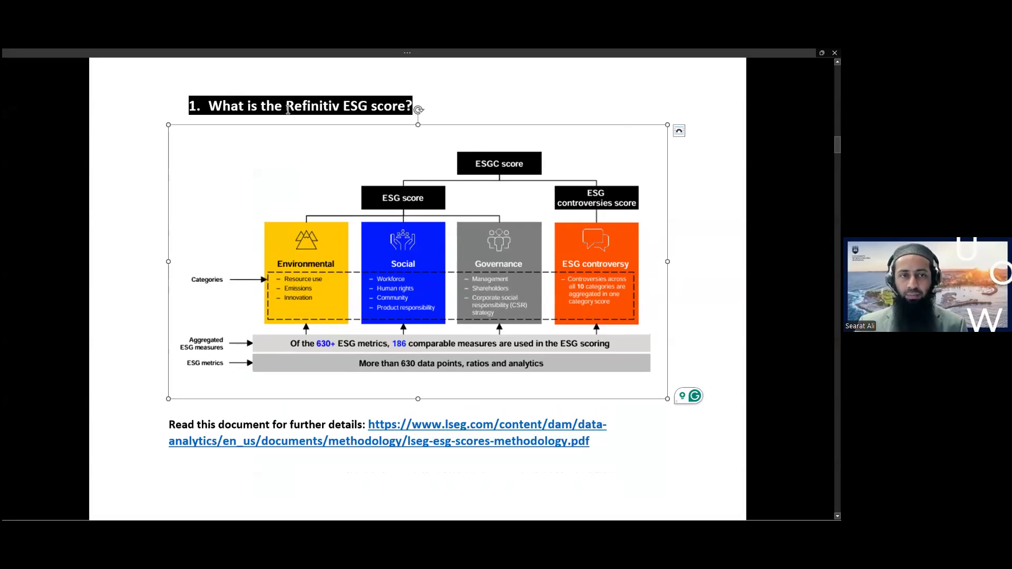
{"action": "left_click", "coordinate": [672, 325]}
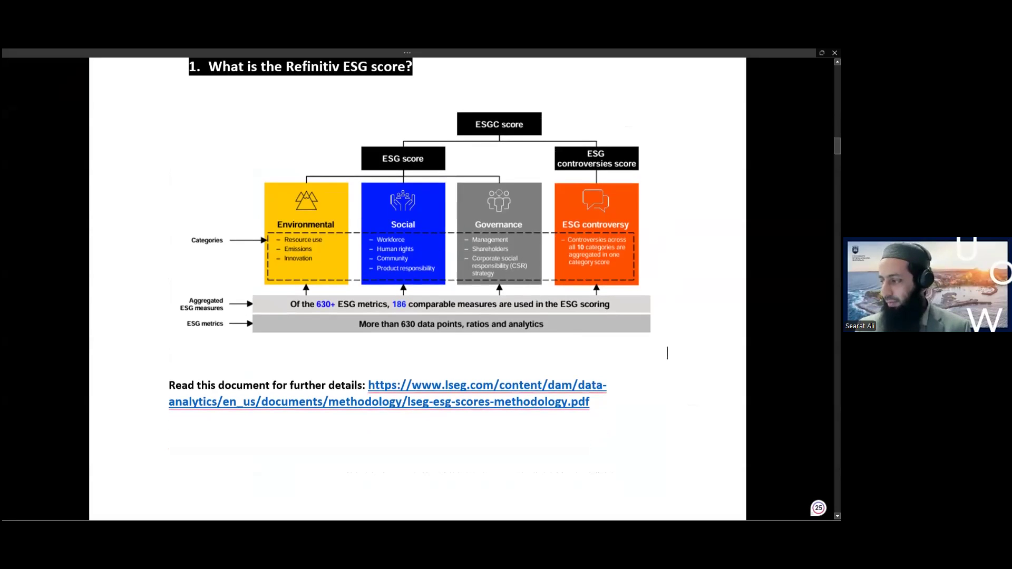
{"action": "scroll", "coordinate": [417, 290], "scroll_direction": "down", "scroll_amount": 3}
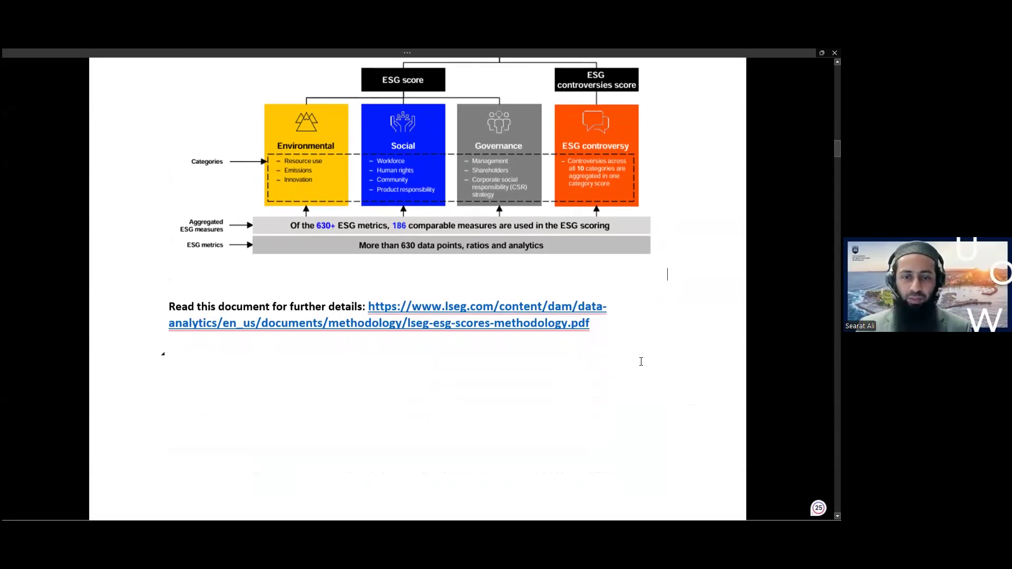
{"action": "scroll", "coordinate": [641, 362], "scroll_direction": "down", "scroll_amount": 1}
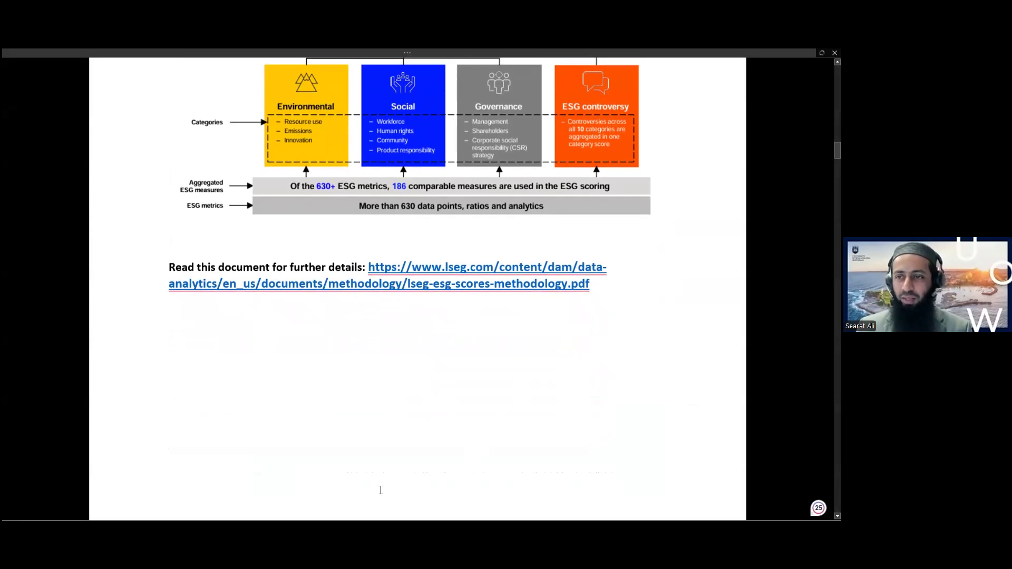
{"action": "scroll", "coordinate": [649, 335], "scroll_direction": "down", "scroll_amount": 10}
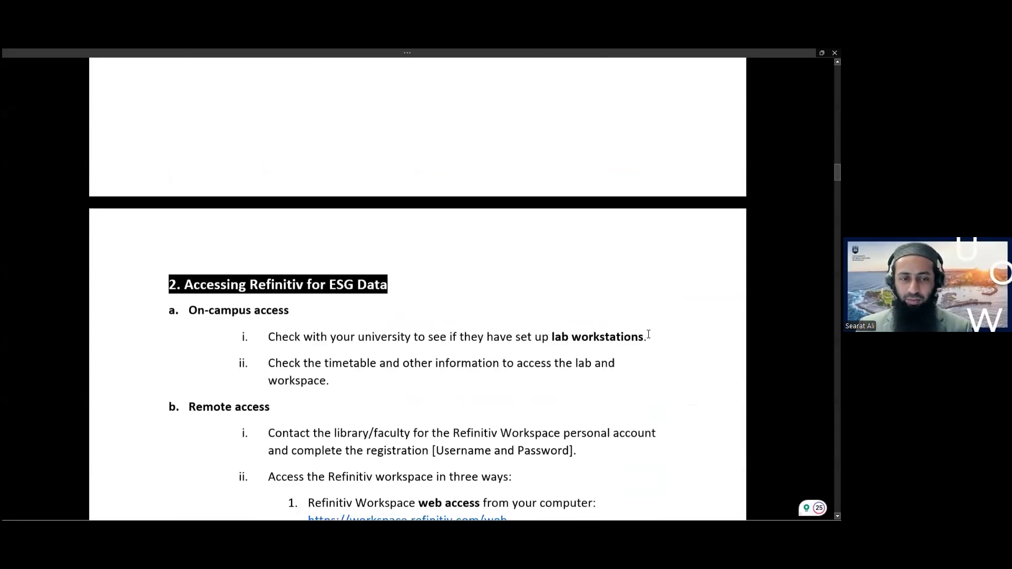
Scroll to the remote access steps and select the workspace.refinitiv.com/web link
{"action": "scroll", "coordinate": [649, 334], "scroll_direction": "down", "scroll_amount": 3}
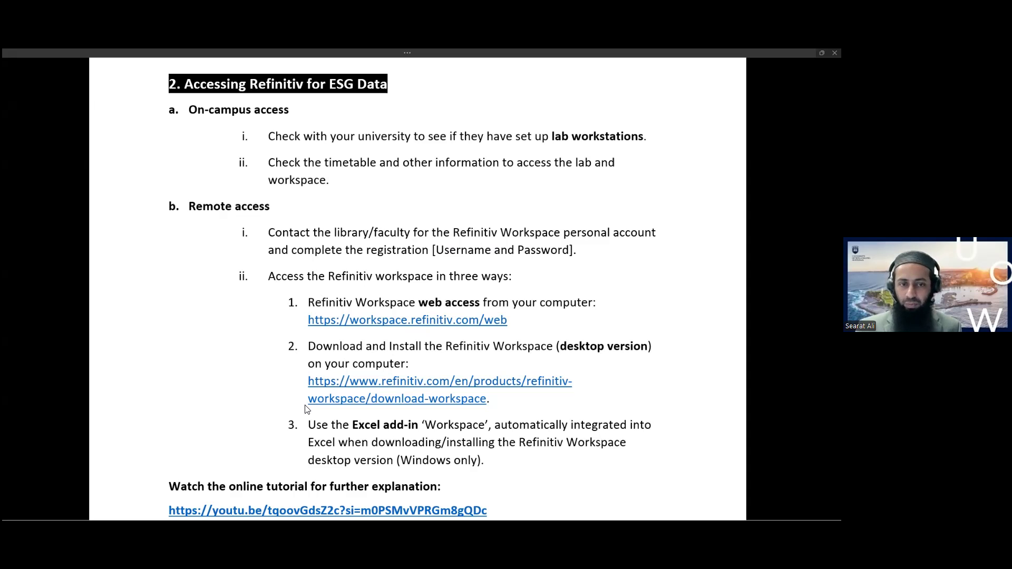
{"action": "triple_click", "coordinate": [517, 321]}
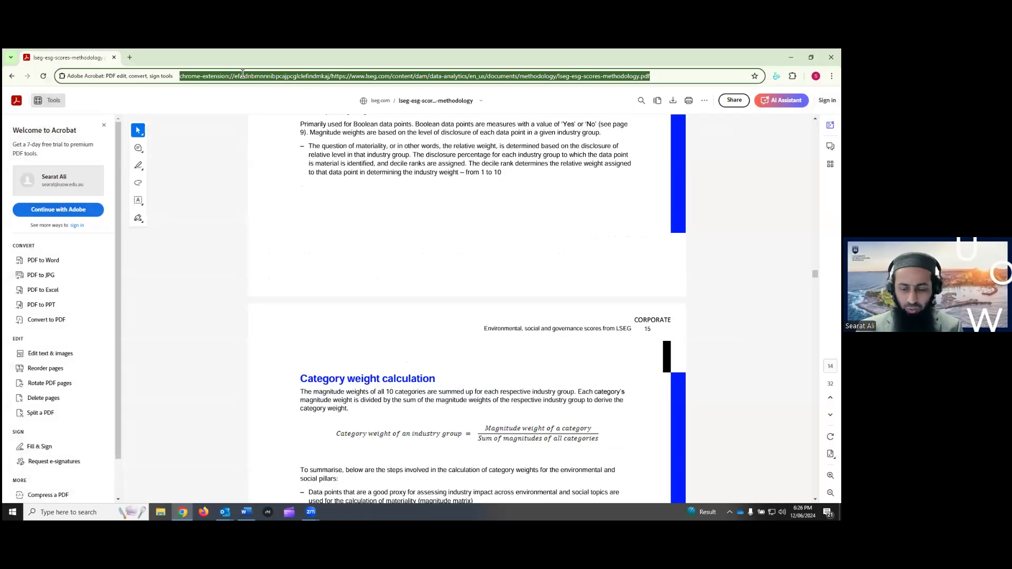
Load workspace.refinitiv.com/web in Chrome, open the WS launch menu, then return to Word
{"action": "type", "text": "https://workspace.refinitiv.com/web"}
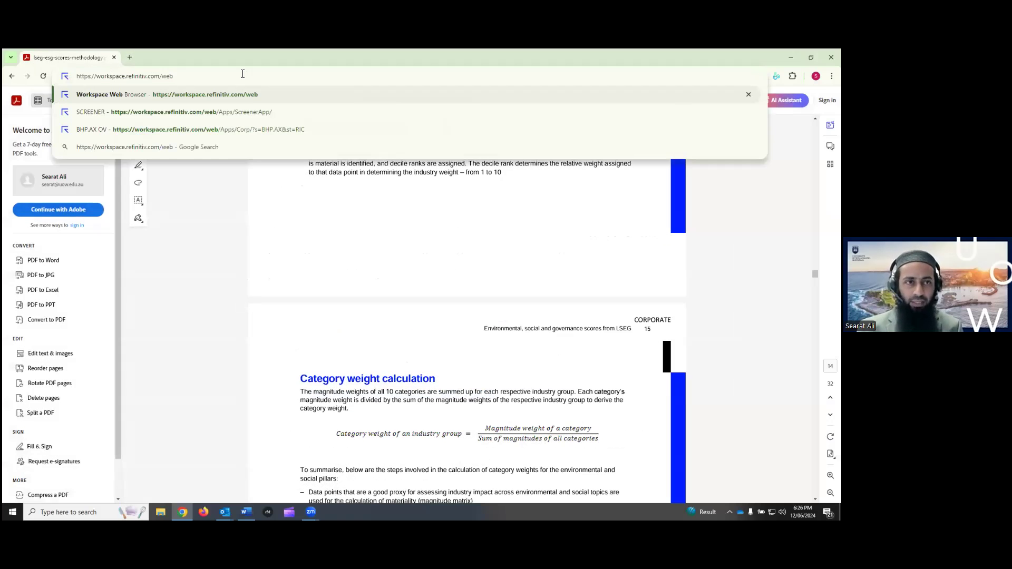
{"action": "key", "text": "Return"}
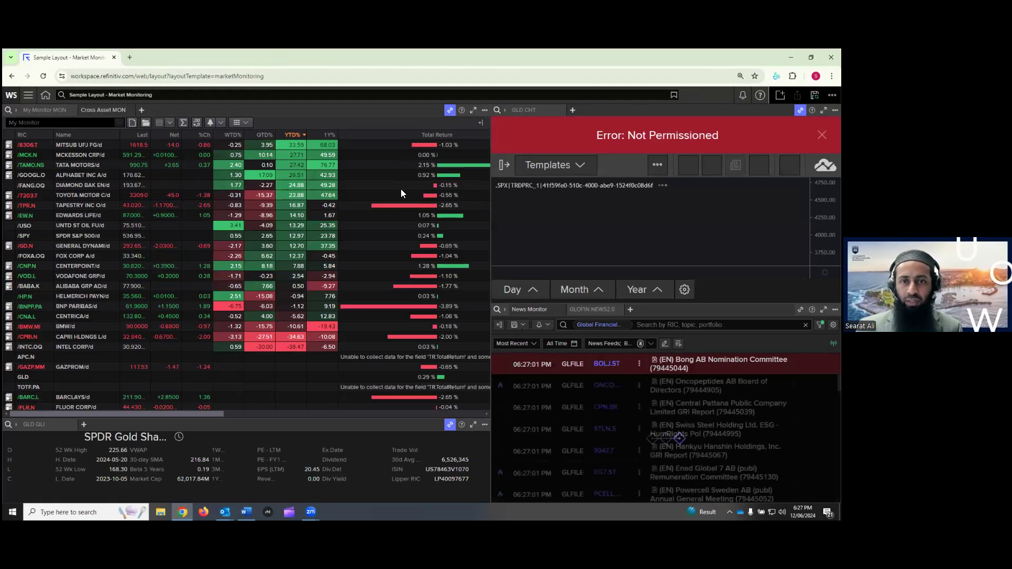
{"action": "left_click", "coordinate": [12, 95]}
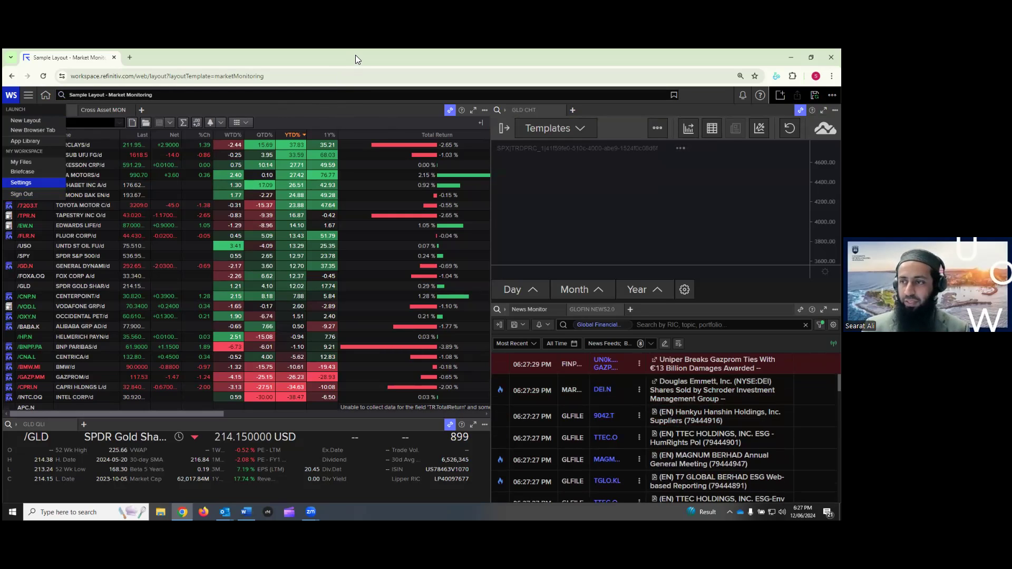
{"action": "key", "text": "alt+Tab"}
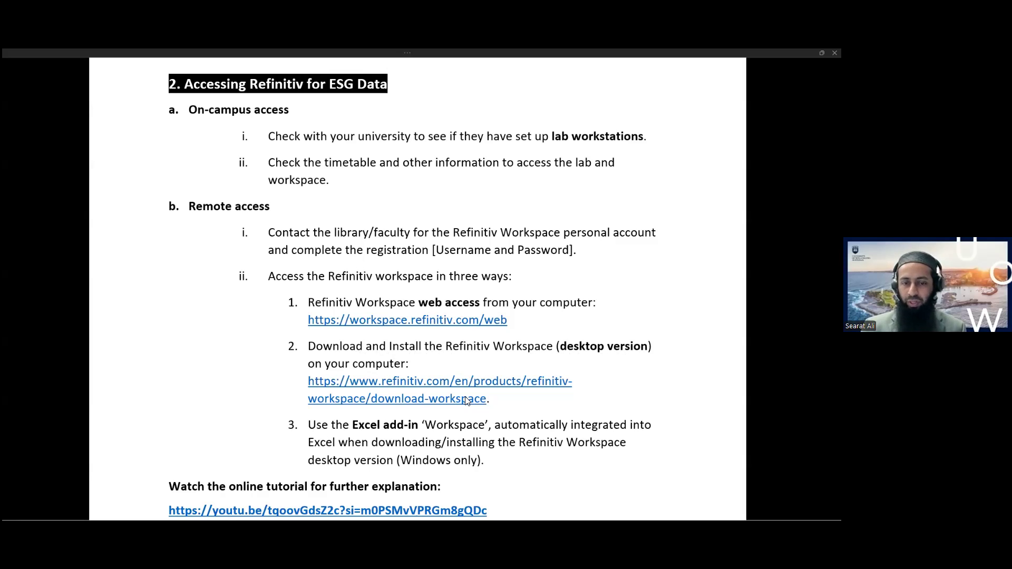
Follow the guide's desktop download link and maximize the Download LSEG Workspace page
{"action": "left_click_drag", "start_coordinate": [308, 382], "coordinate": [485, 400]}
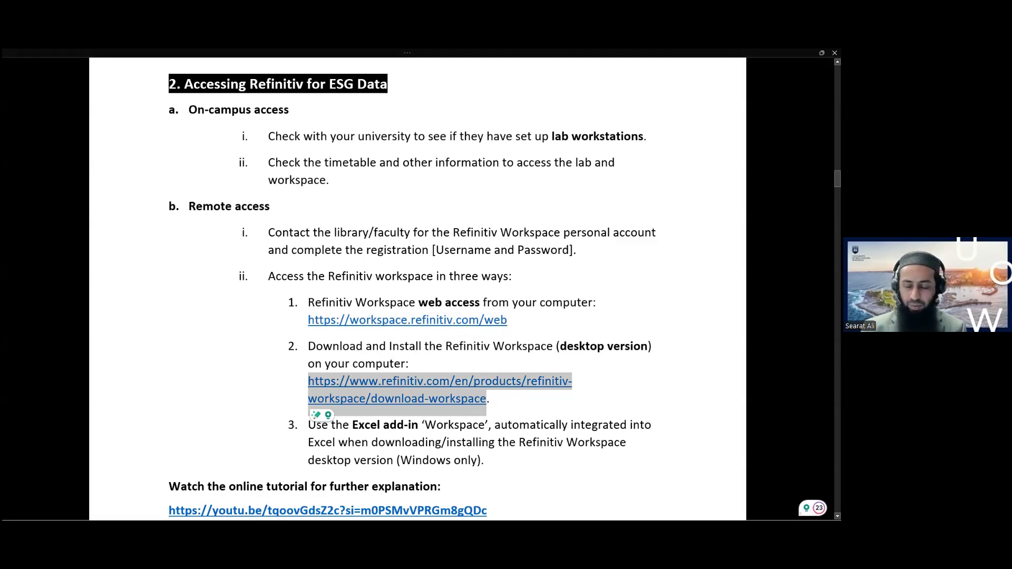
{"action": "key", "text": "alt+Tab"}
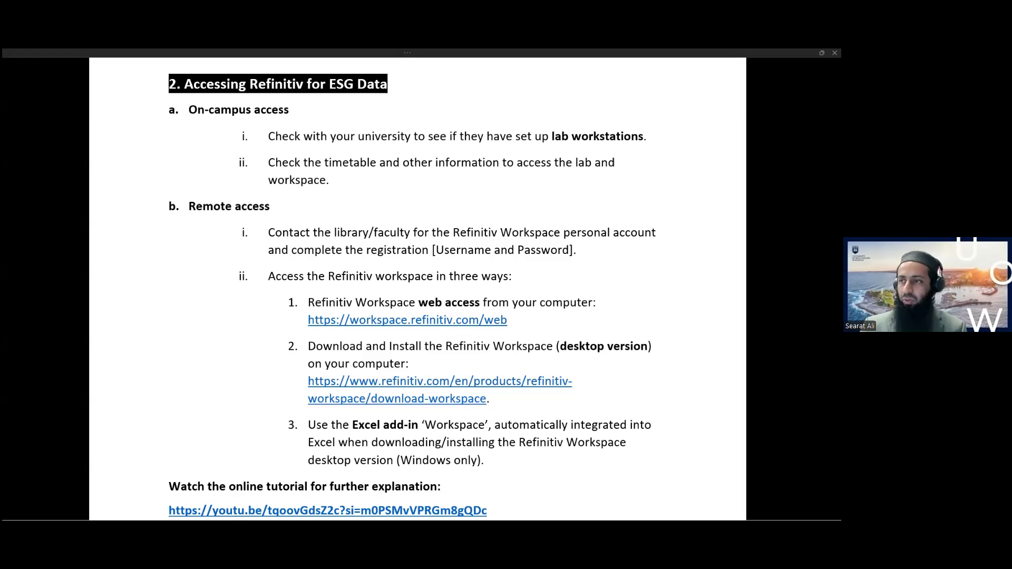
{"action": "left_click_drag", "start_coordinate": [379, 102], "coordinate": [383, 99]}
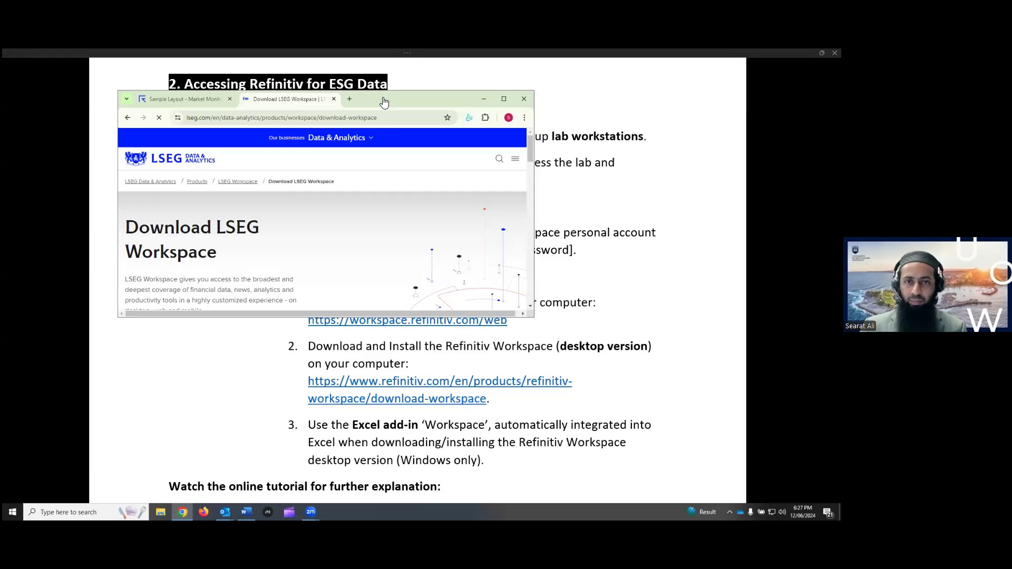
{"action": "double_click", "coordinate": [383, 99]}
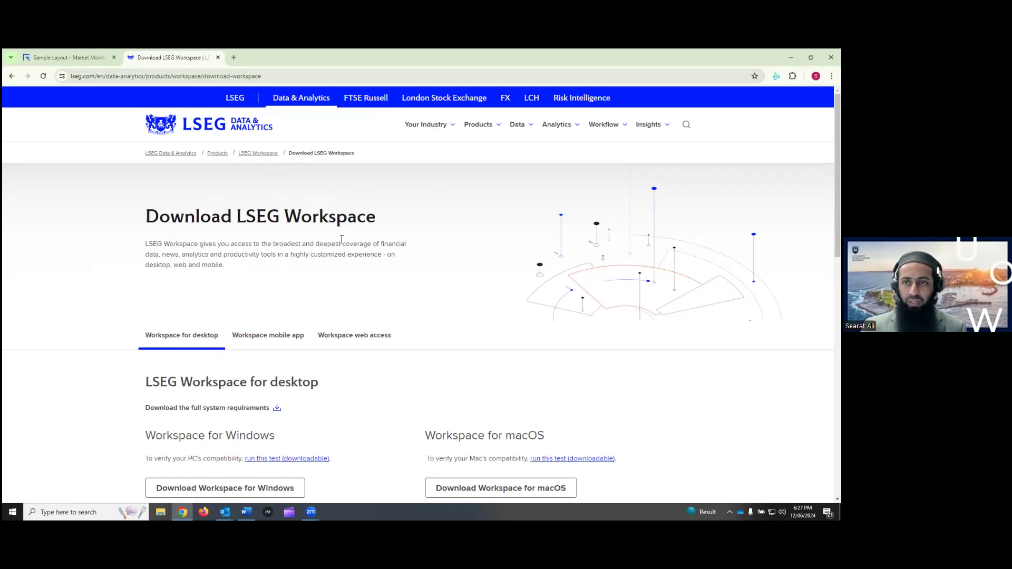
Highlight 'LSEG' in the page heading, then scroll down and download Workspace for Windows
{"action": "left_click_drag", "start_coordinate": [175, 219], "coordinate": [357, 218]}
{"action": "left_click", "coordinate": [357, 219]}
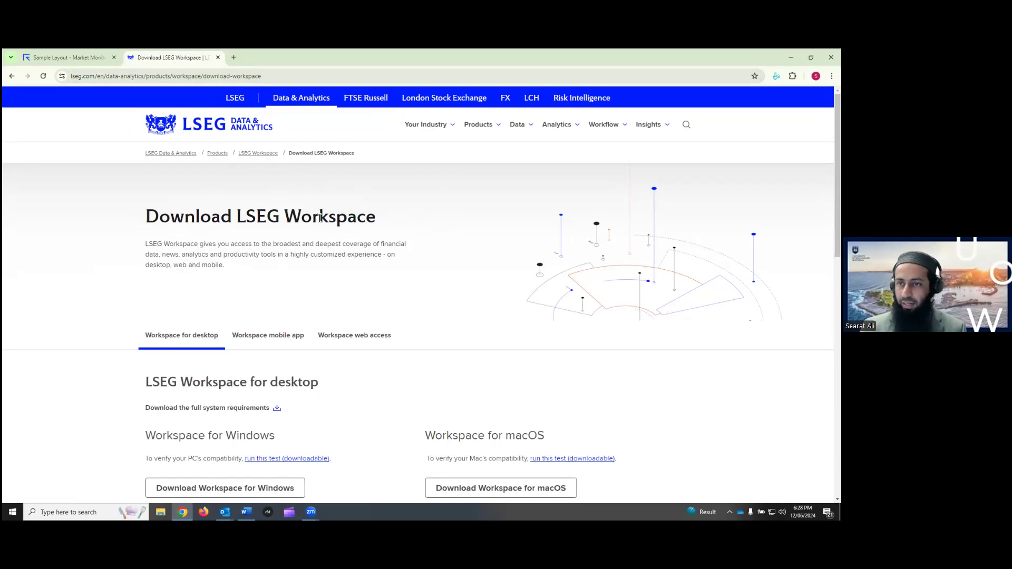
{"action": "left_click_drag", "start_coordinate": [274, 218], "coordinate": [241, 219]}
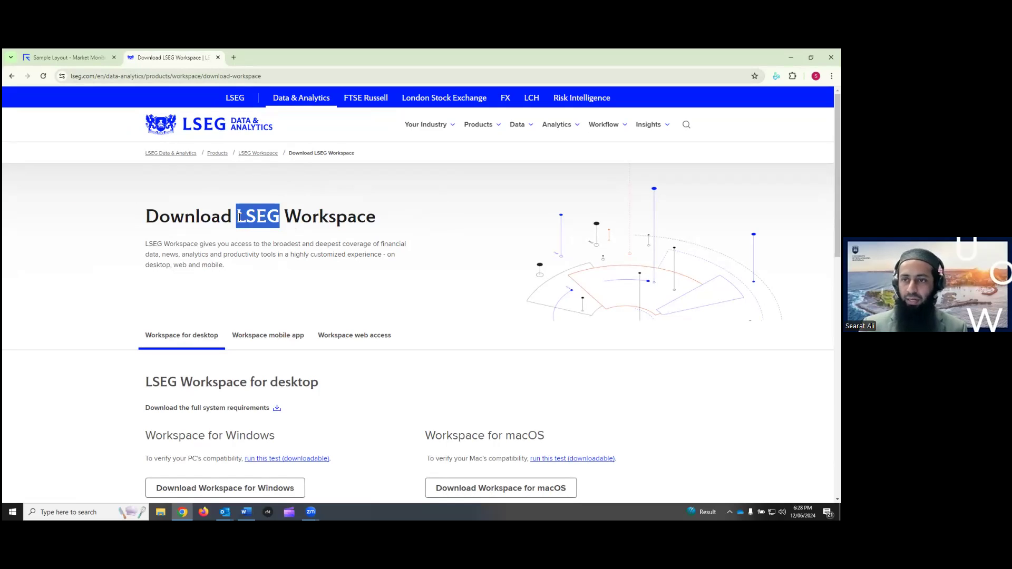
{"action": "left_click", "coordinate": [247, 218]}
{"action": "scroll", "coordinate": [254, 219], "scroll_direction": "down", "scroll_amount": 1}
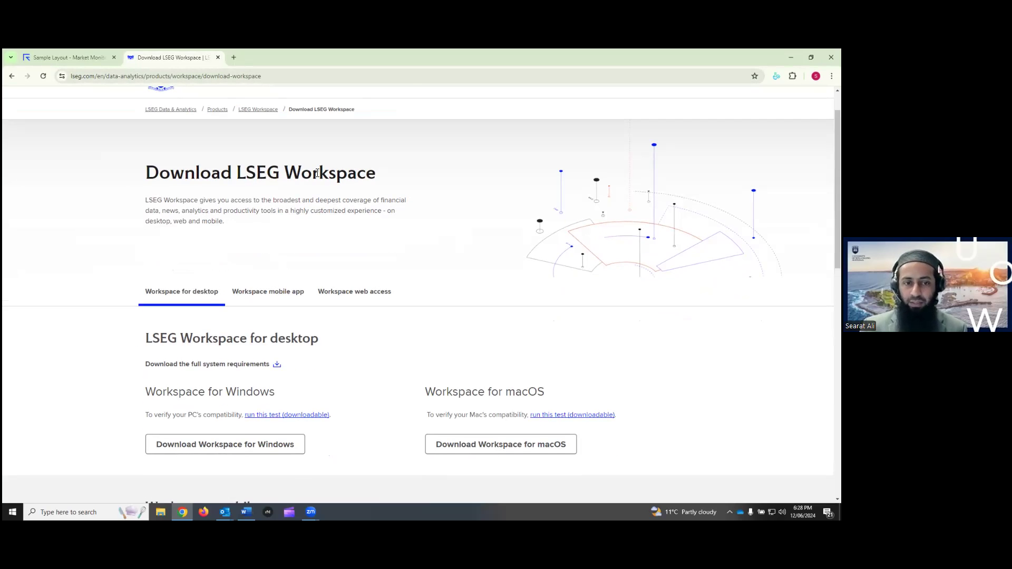
{"action": "scroll", "coordinate": [317, 172], "scroll_direction": "down", "scroll_amount": 3}
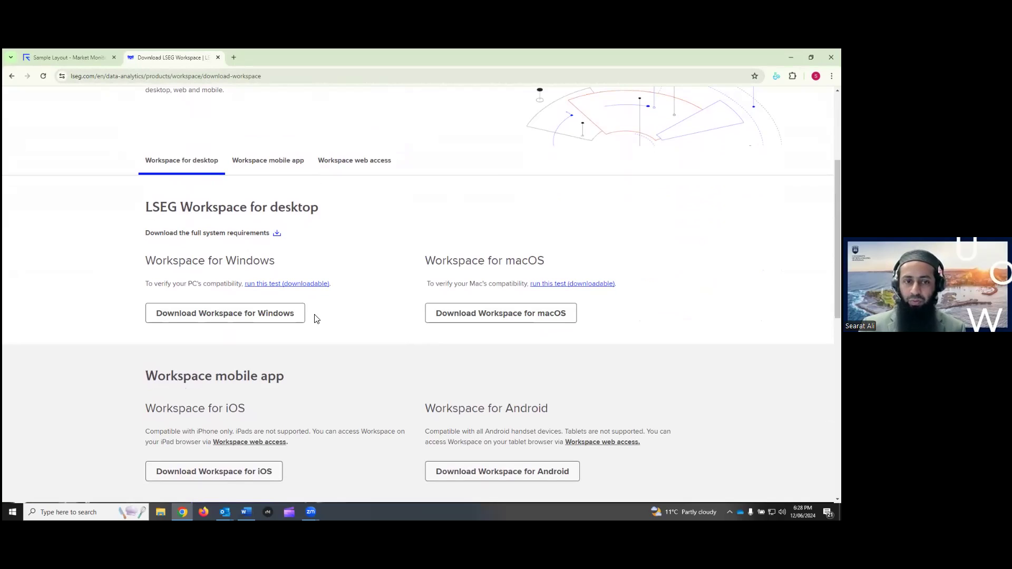
{"action": "left_click", "coordinate": [215, 318]}
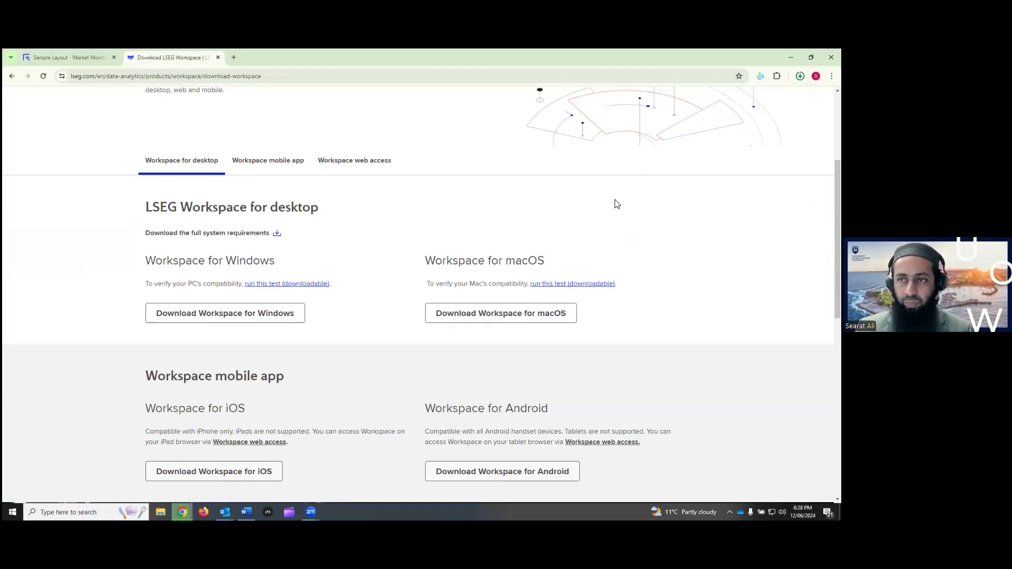
{"action": "left_click", "coordinate": [82, 512]}
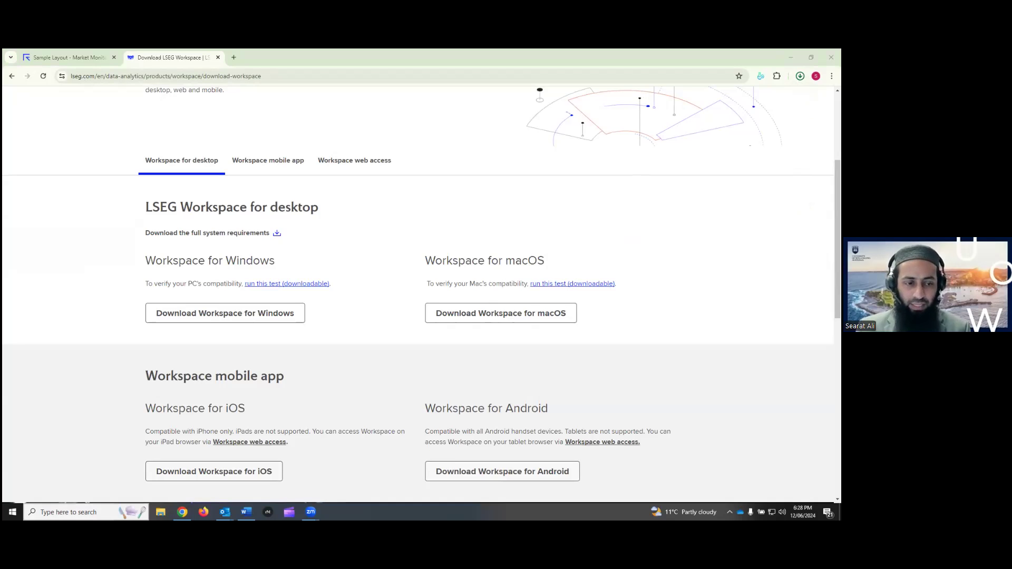
{"action": "type", "text": "rfi"}
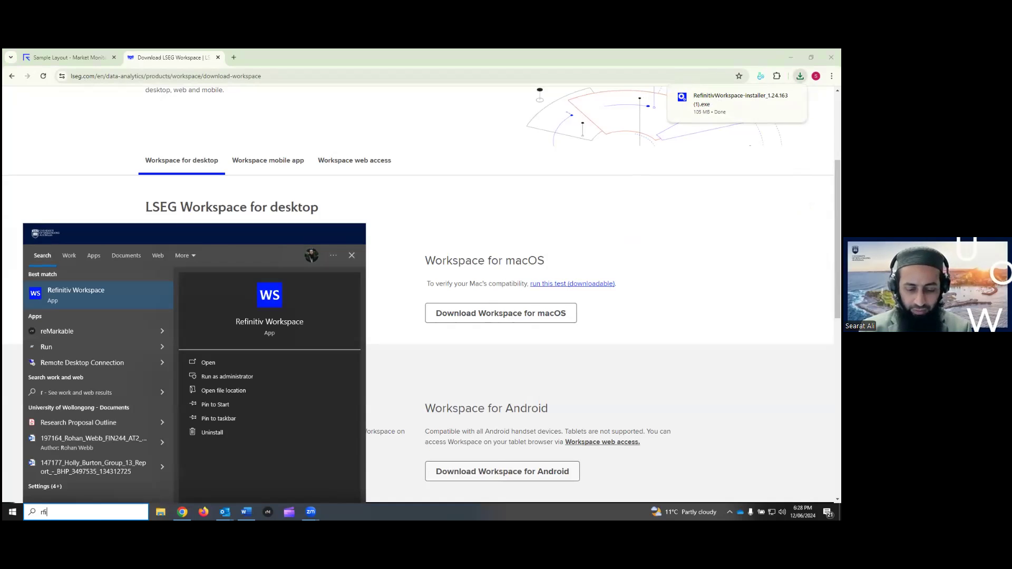
{"action": "key", "text": "BackSpace"}
{"action": "key", "text": "BackSpace"}
{"action": "type", "text": "ef"}
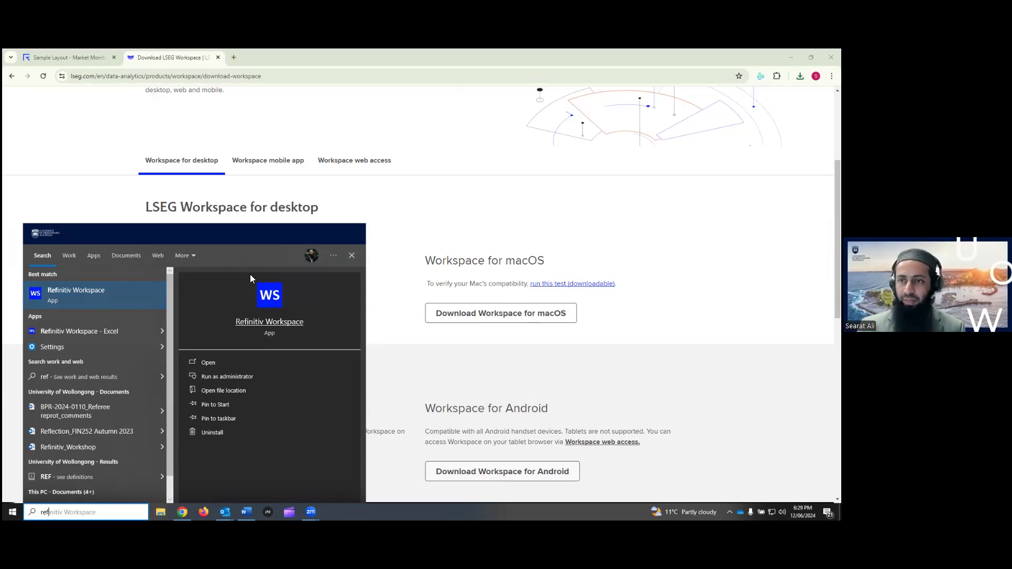
{"action": "left_click", "coordinate": [395, 249]}
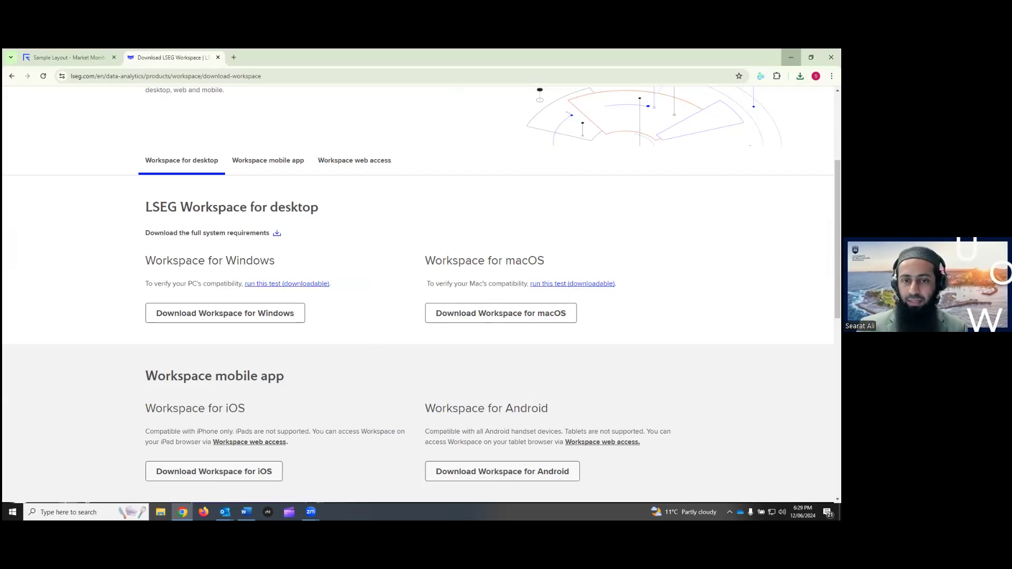
{"action": "left_click", "coordinate": [791, 57]}
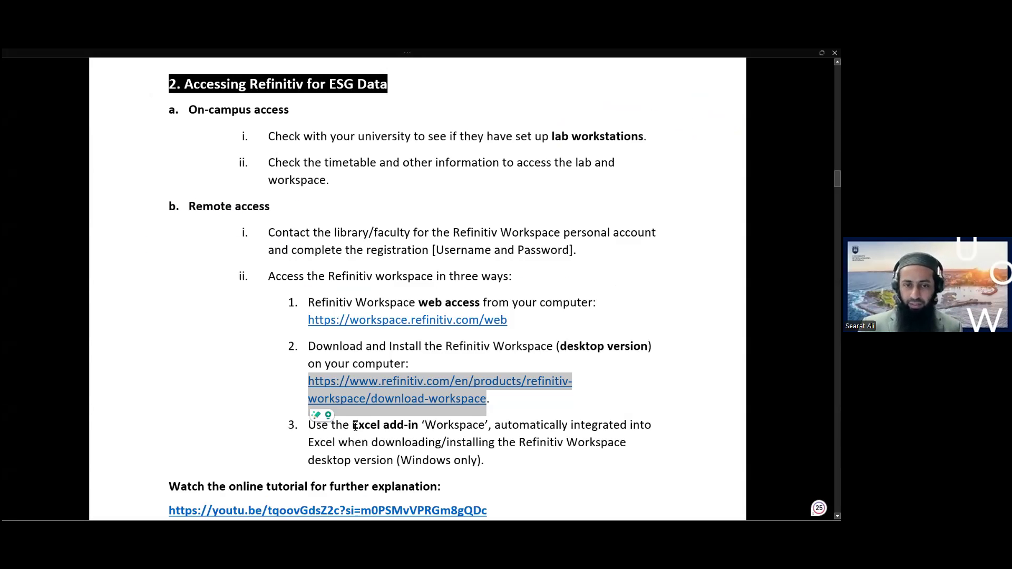
Highlight 'Excel add-in' and 'Workspace' in the guide's step 3, then switch to Excel
{"action": "left_click_drag", "start_coordinate": [357, 426], "coordinate": [420, 427]}
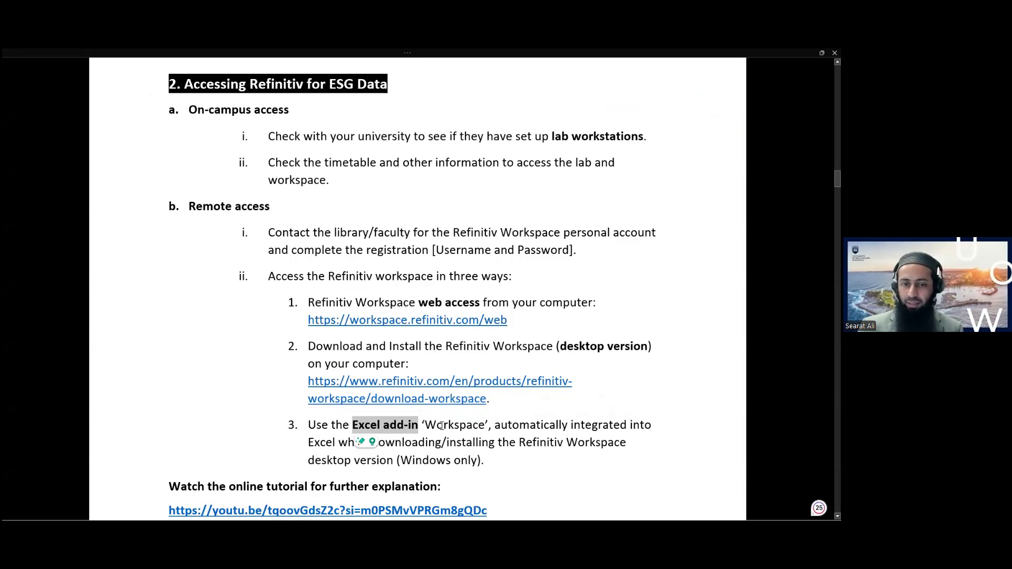
{"action": "left_click_drag", "start_coordinate": [426, 427], "coordinate": [485, 429]}
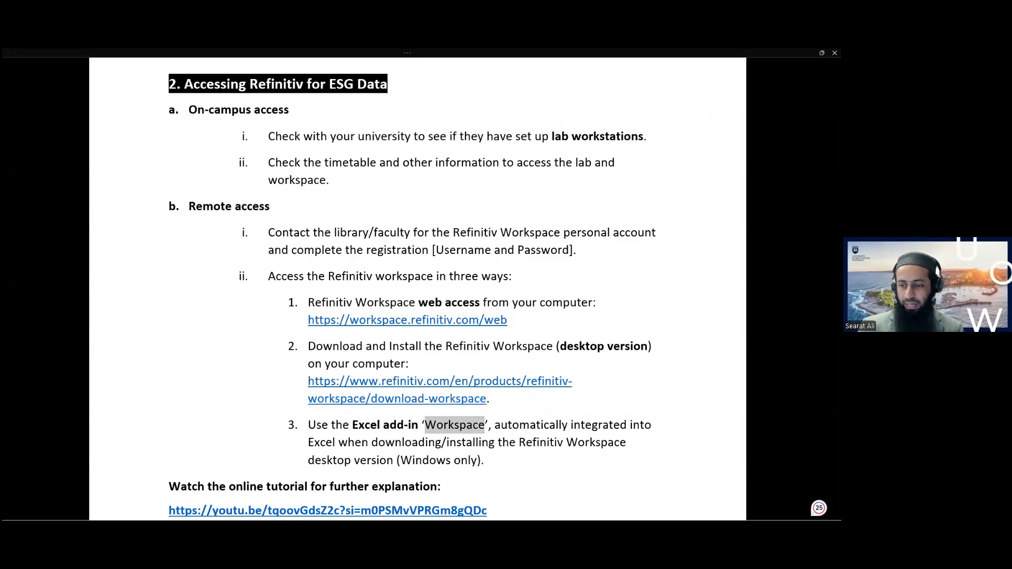
{"action": "key", "text": "alt+Tab"}
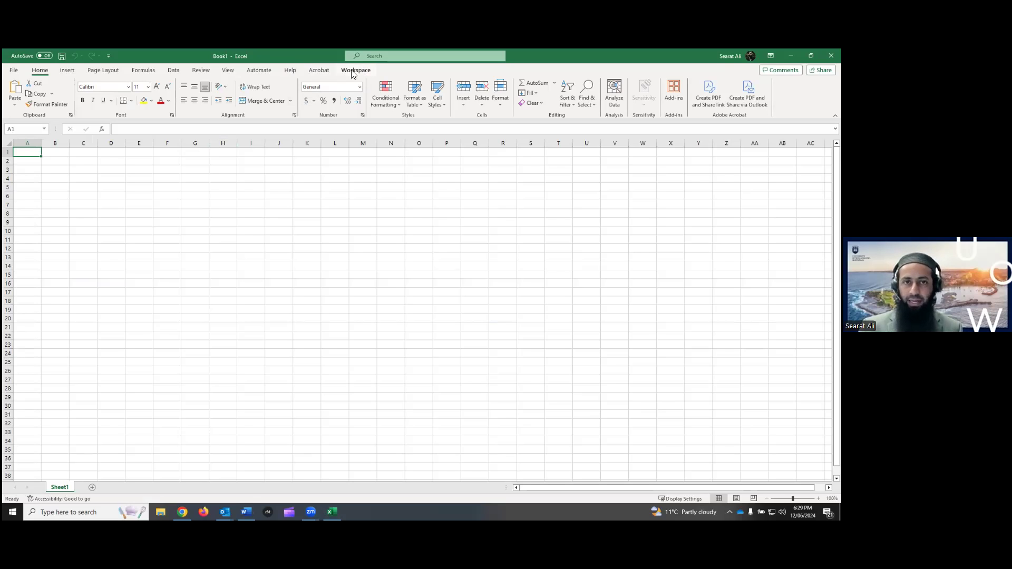
Enable the Workspace COM add-in through File > Options > Add-ins and show the Workspace tab
{"action": "left_click", "coordinate": [14, 70]}
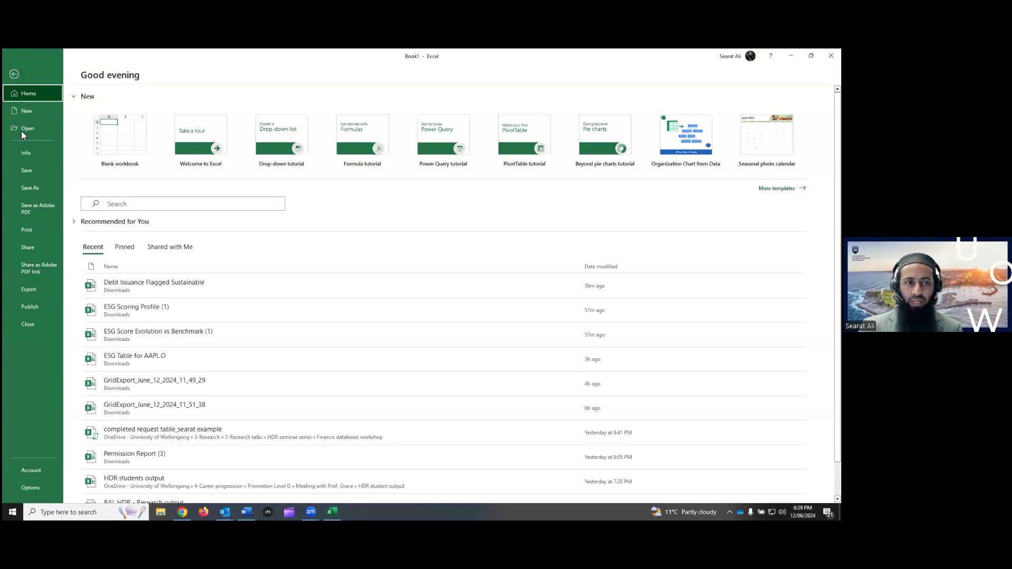
{"action": "left_click", "coordinate": [35, 488]}
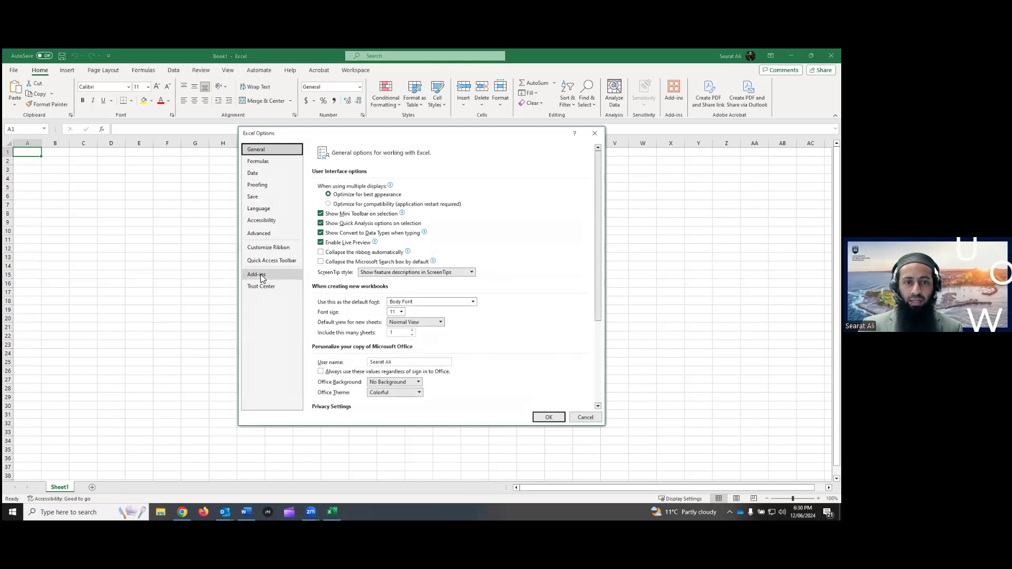
{"action": "left_click", "coordinate": [264, 274]}
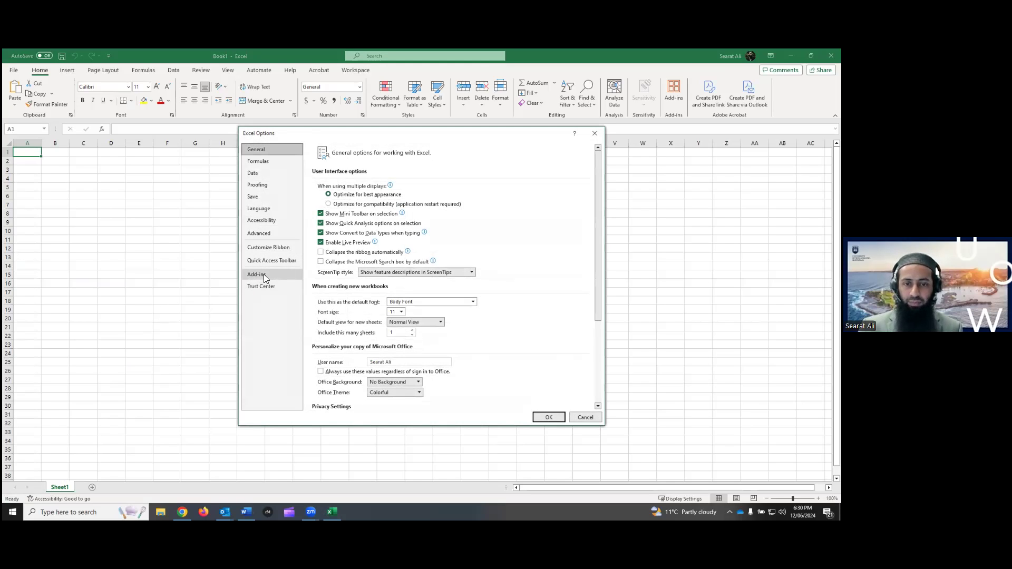
{"action": "left_click", "coordinate": [402, 400]}
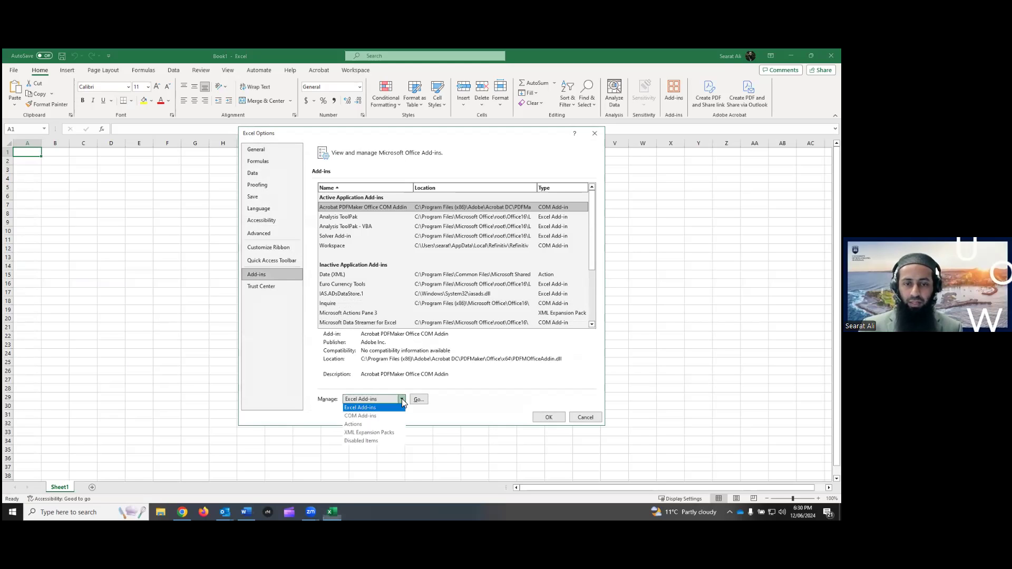
{"action": "left_click", "coordinate": [375, 417]}
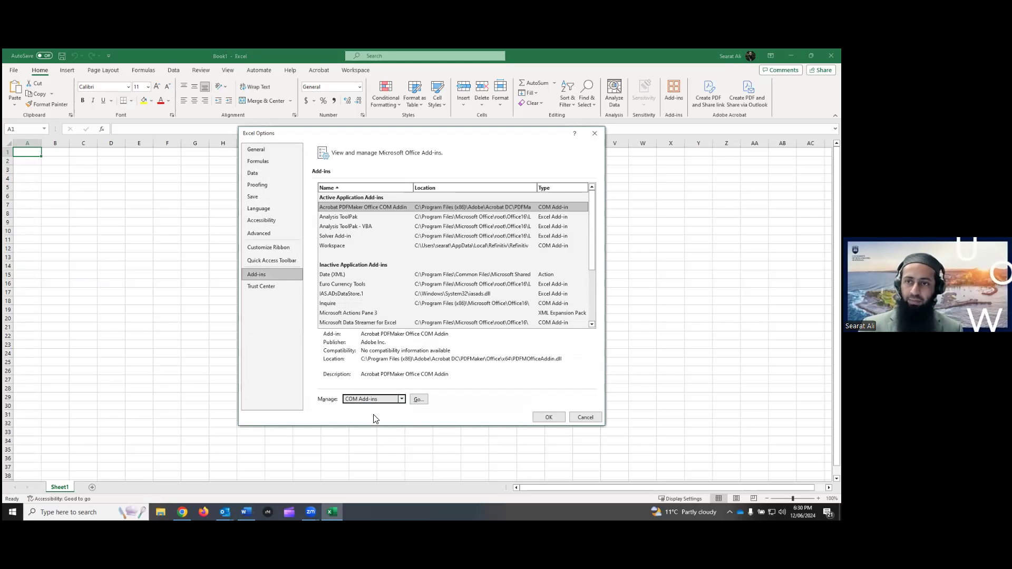
{"action": "left_click", "coordinate": [417, 401]}
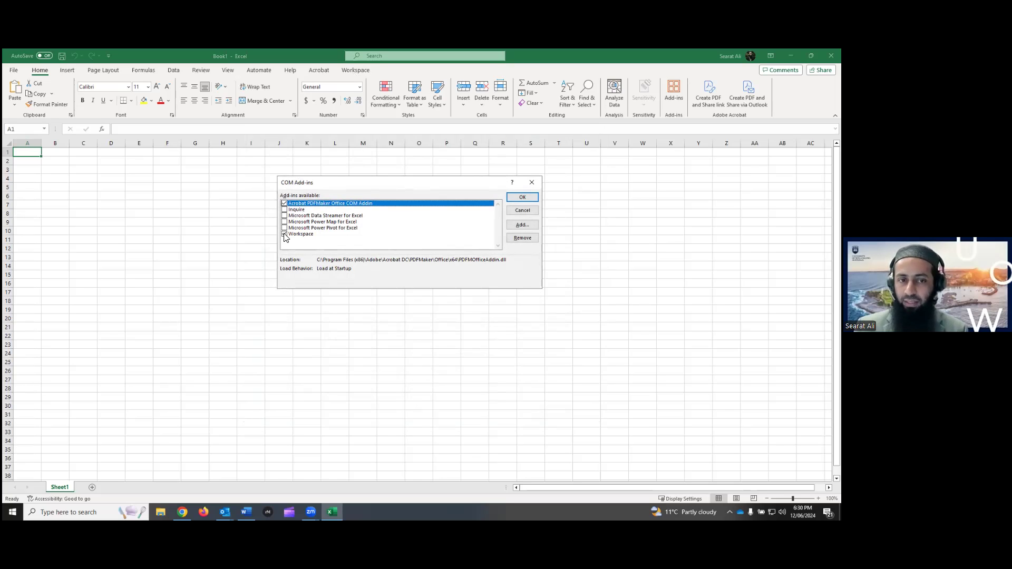
{"action": "left_click", "coordinate": [521, 198]}
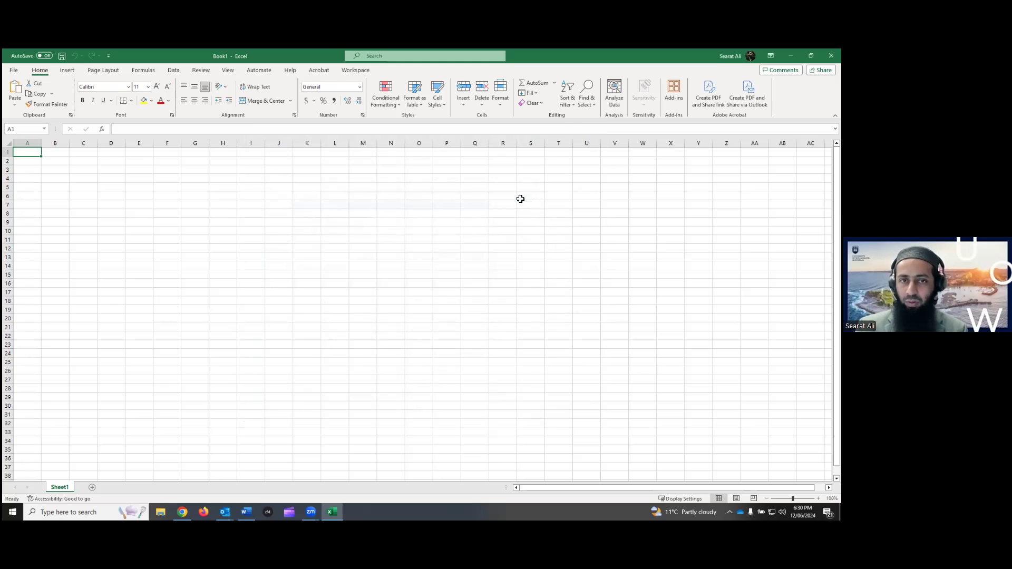
{"action": "left_click", "coordinate": [368, 74]}
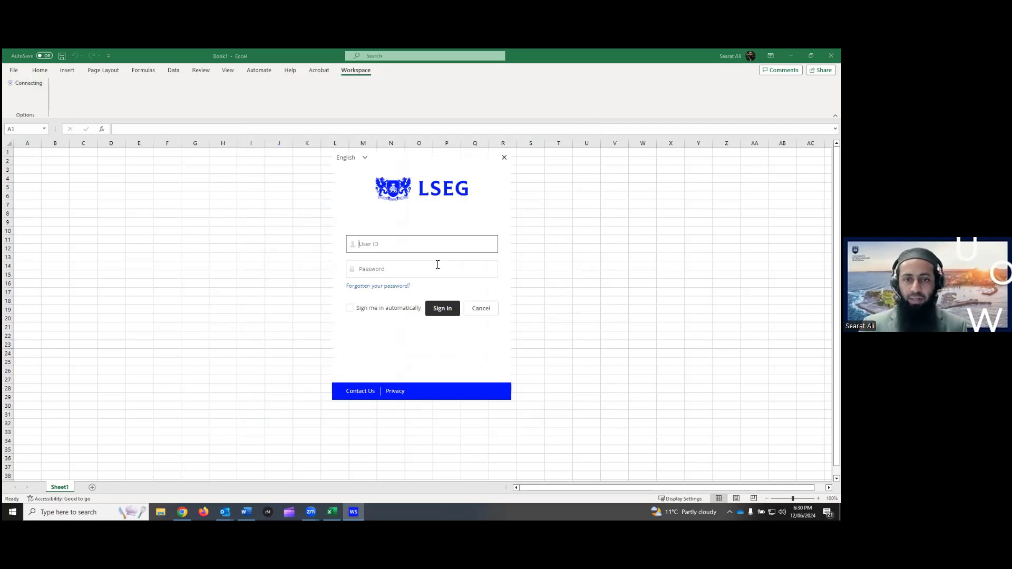
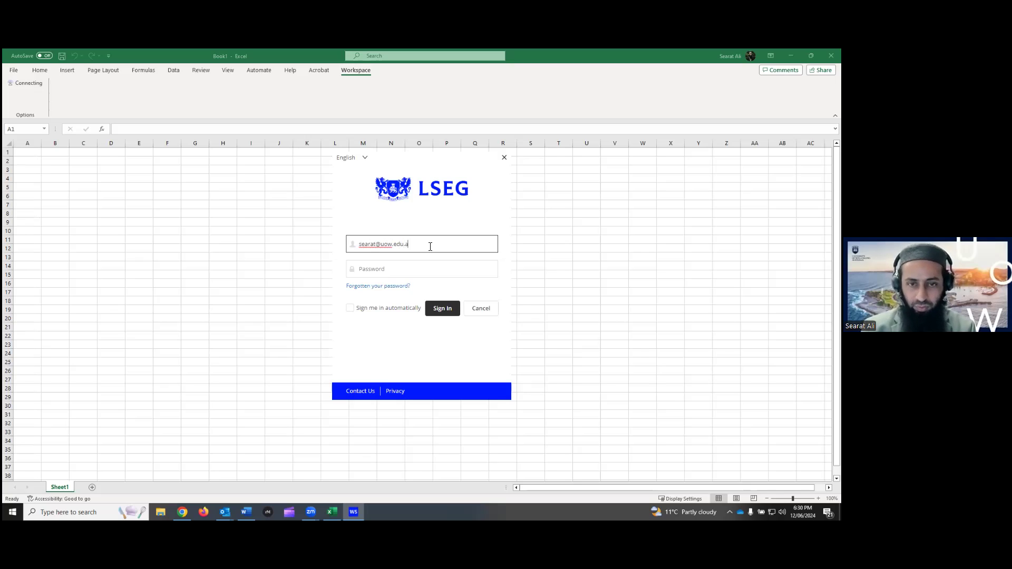
Log in with the account's user ID and password, signing in here despite the other session
{"action": "left_click", "coordinate": [431, 264]}
{"action": "type", "text": "•"}
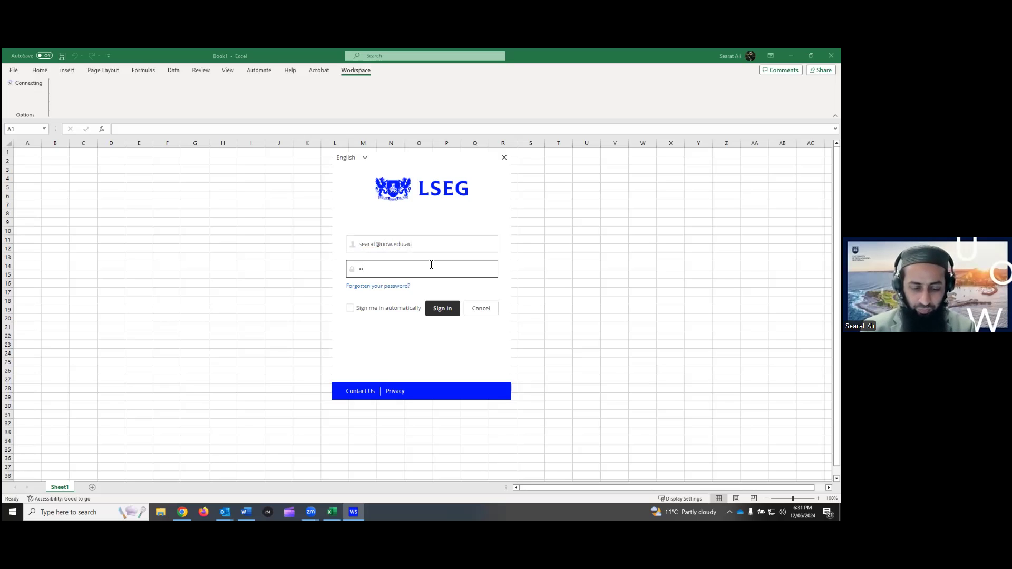
{"action": "type", "text": "••••••"}
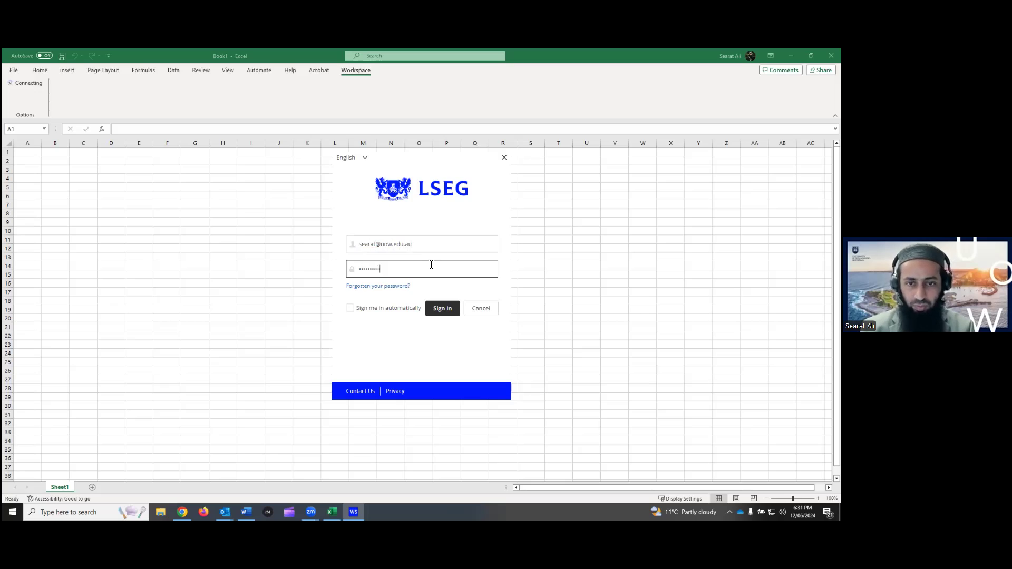
{"action": "key", "text": "Return"}
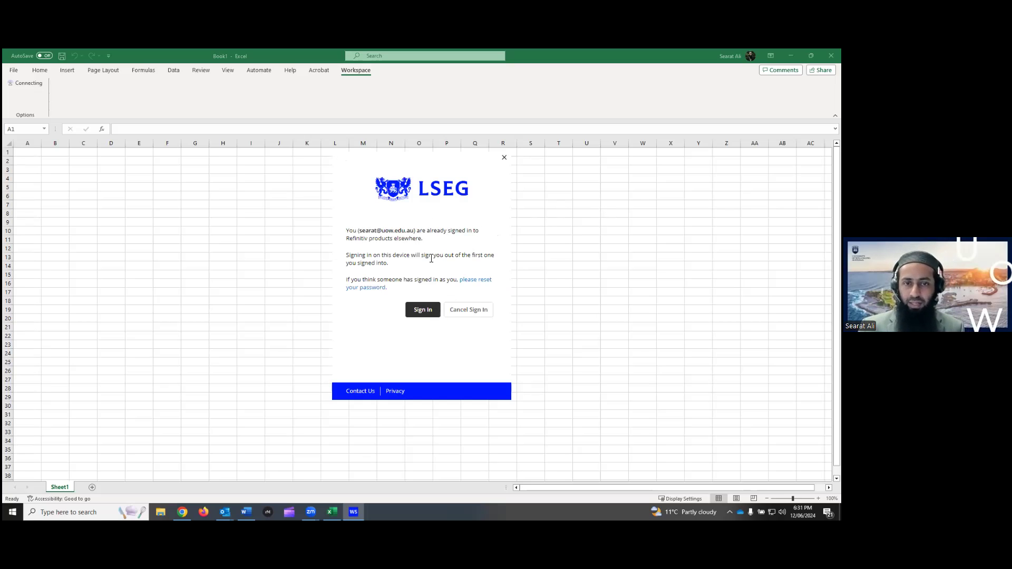
{"action": "left_click", "coordinate": [421, 310]}
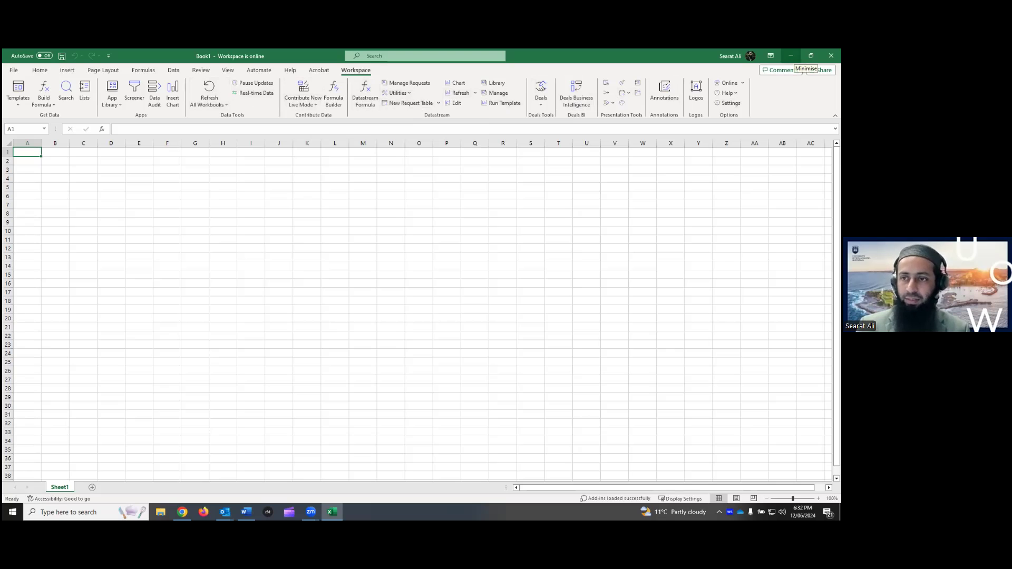
Minimise Excel and highlight the guide's online tutorial line and its URL
{"action": "left_click", "coordinate": [791, 55]}
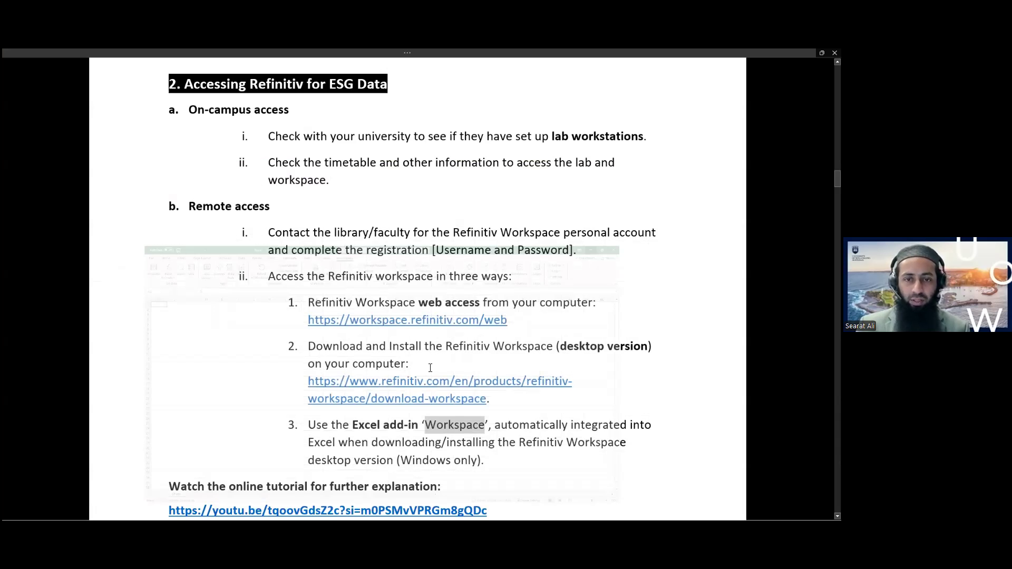
{"action": "scroll", "coordinate": [441, 367], "scroll_direction": "down", "scroll_amount": 3}
{"action": "left_click_drag", "start_coordinate": [499, 436], "coordinate": [144, 412]}
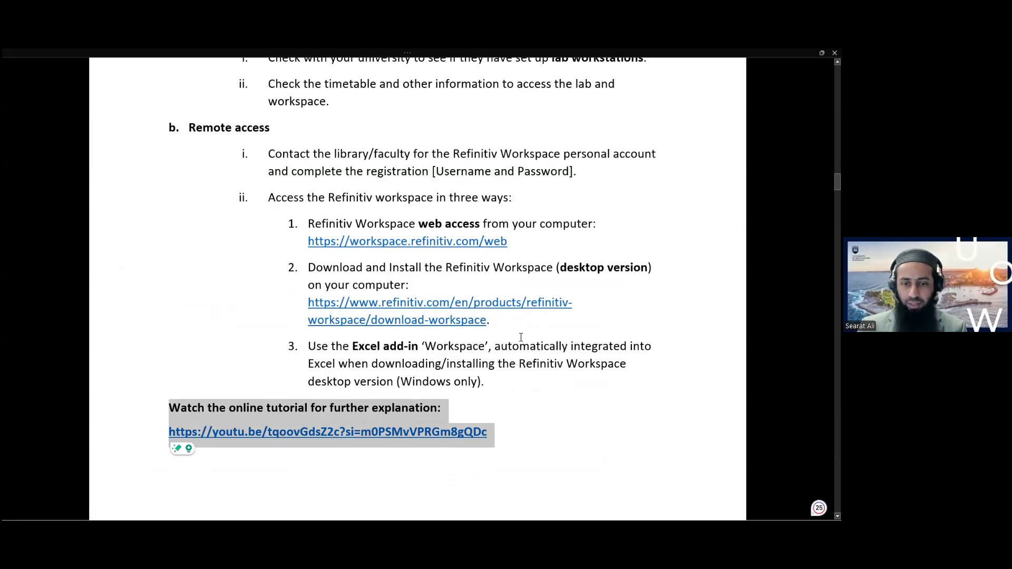
{"action": "left_click", "coordinate": [467, 473]}
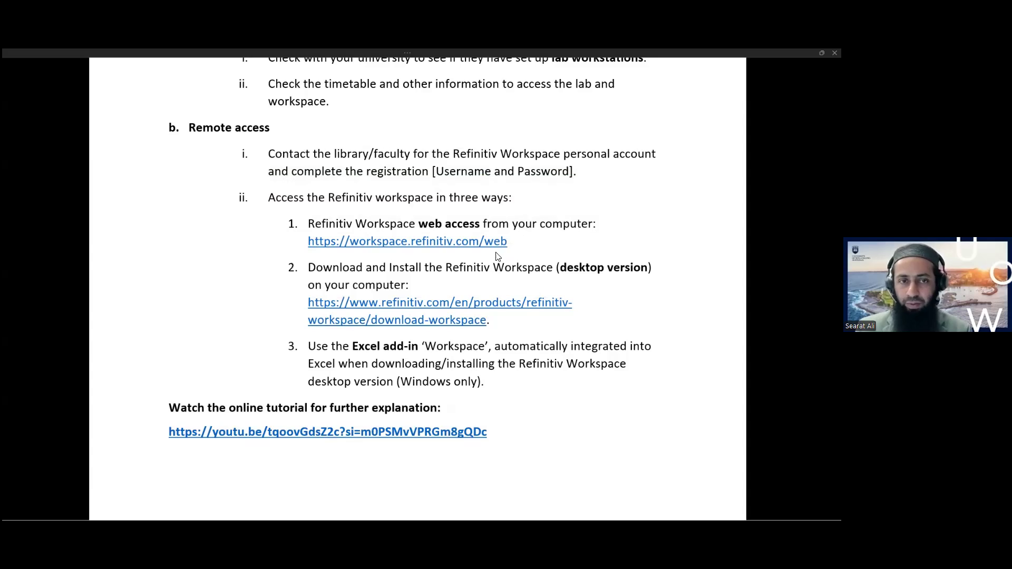
Move down past the tutorial link to the guide's next page
{"action": "left_click", "coordinate": [546, 369]}
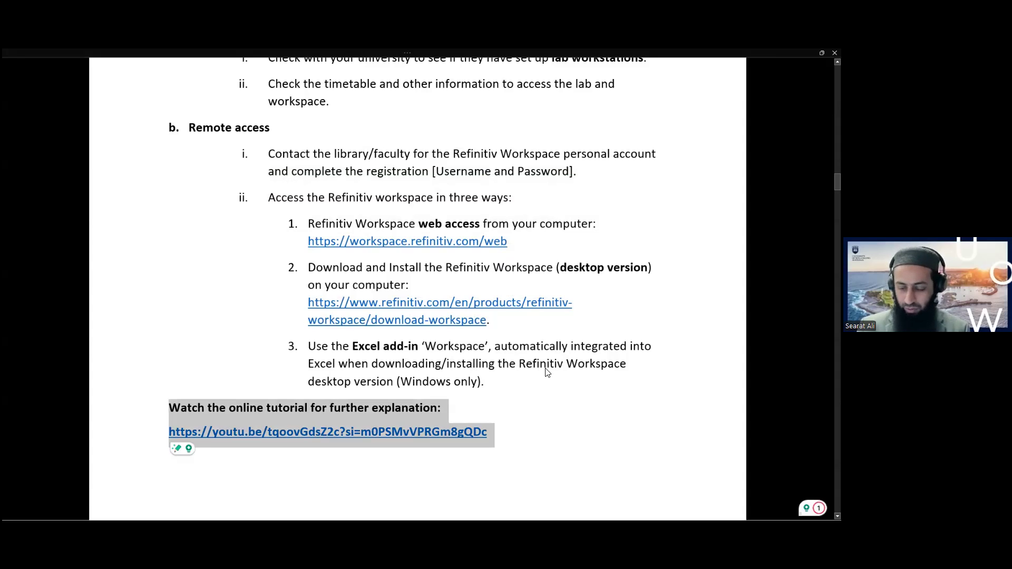
{"action": "key", "text": "Down"}
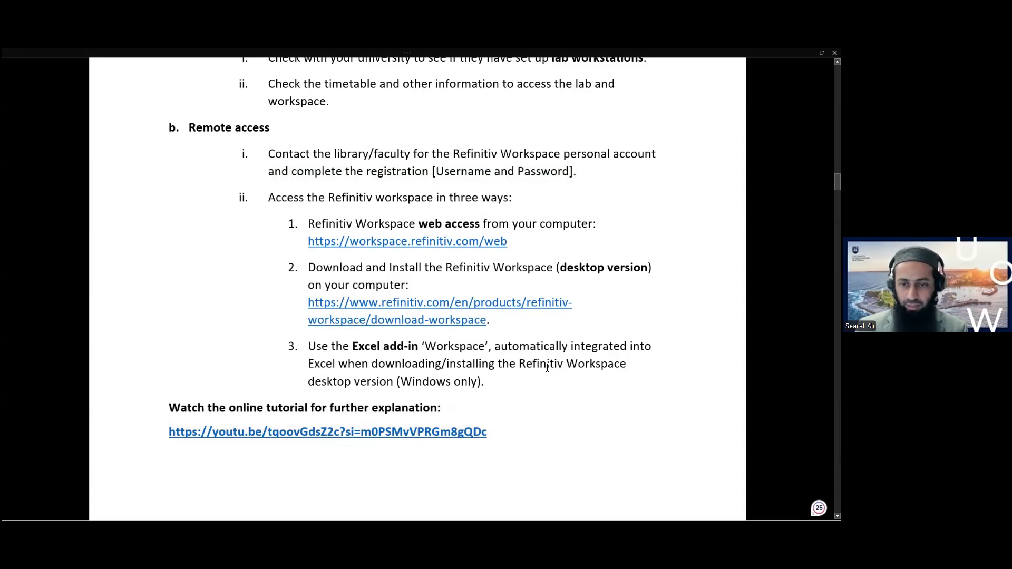
{"action": "key", "text": "Down"}
{"action": "key", "text": "Down"}
{"action": "key", "text": "Down"}
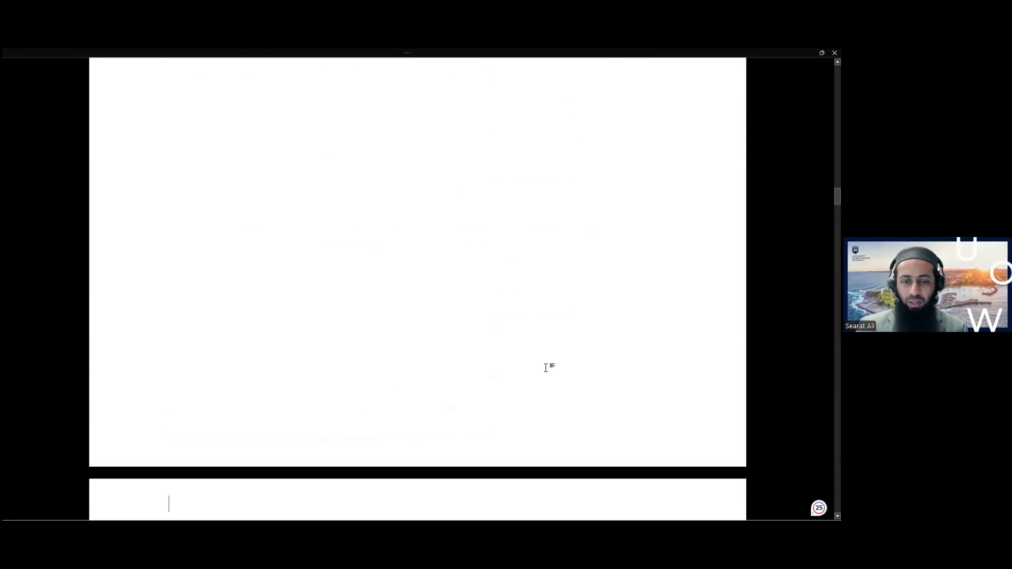
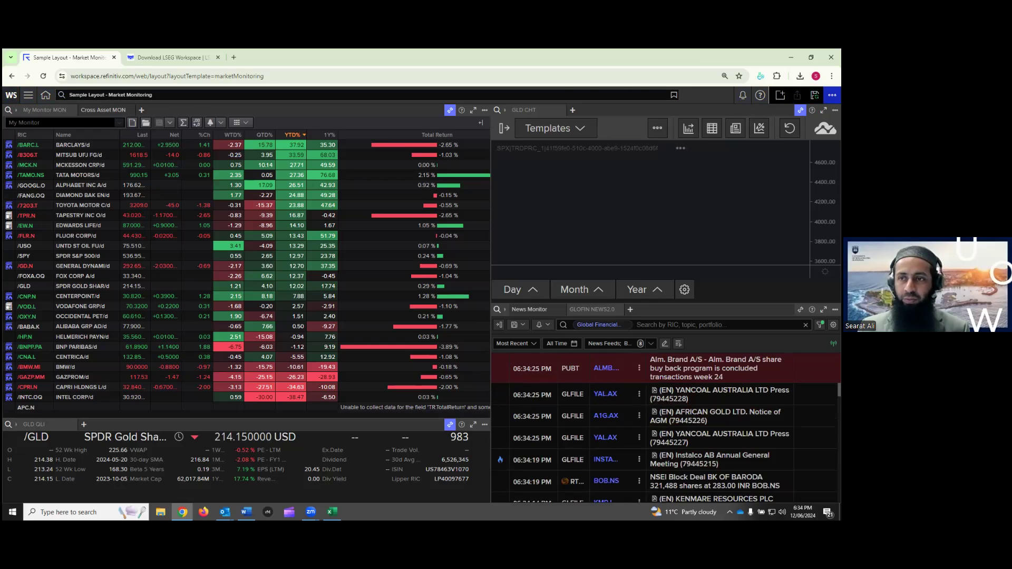
Open the Explore side panel listing Markets categories such as Equities, FX and Commodities
{"action": "left_click", "coordinate": [11, 96]}
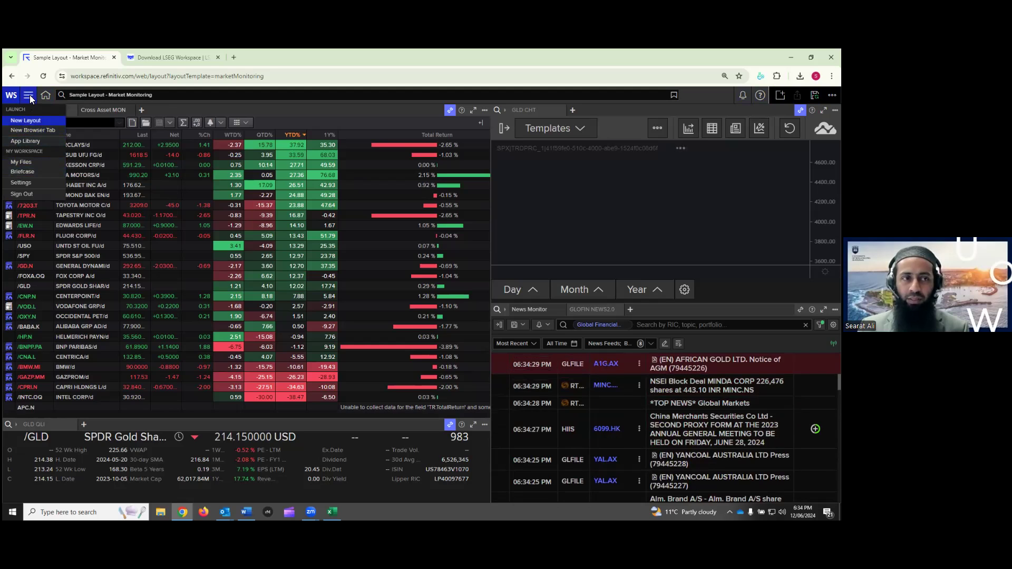
{"action": "left_click", "coordinate": [29, 95]}
{"action": "left_click", "coordinate": [28, 96]}
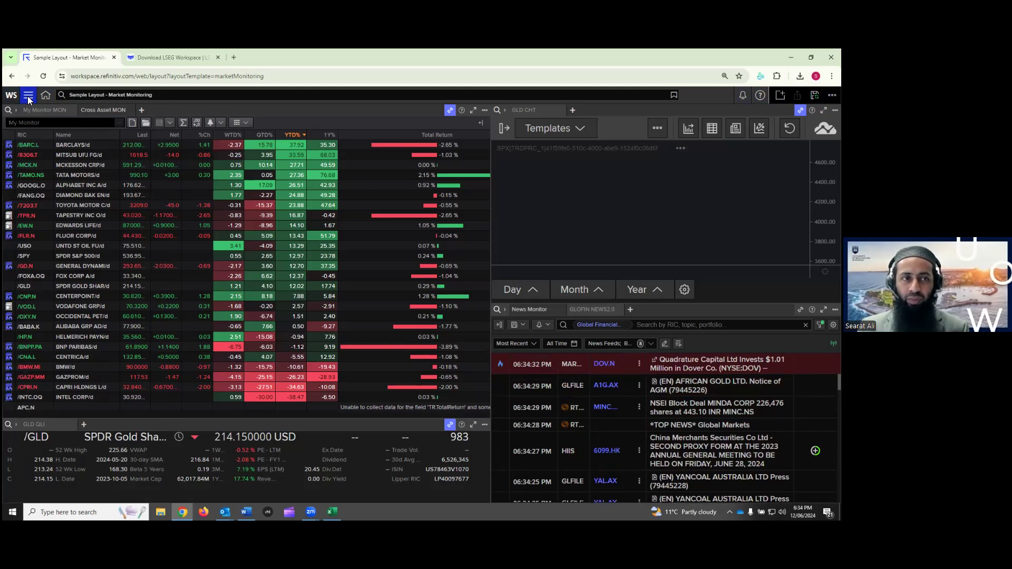
{"action": "left_click", "coordinate": [29, 95]}
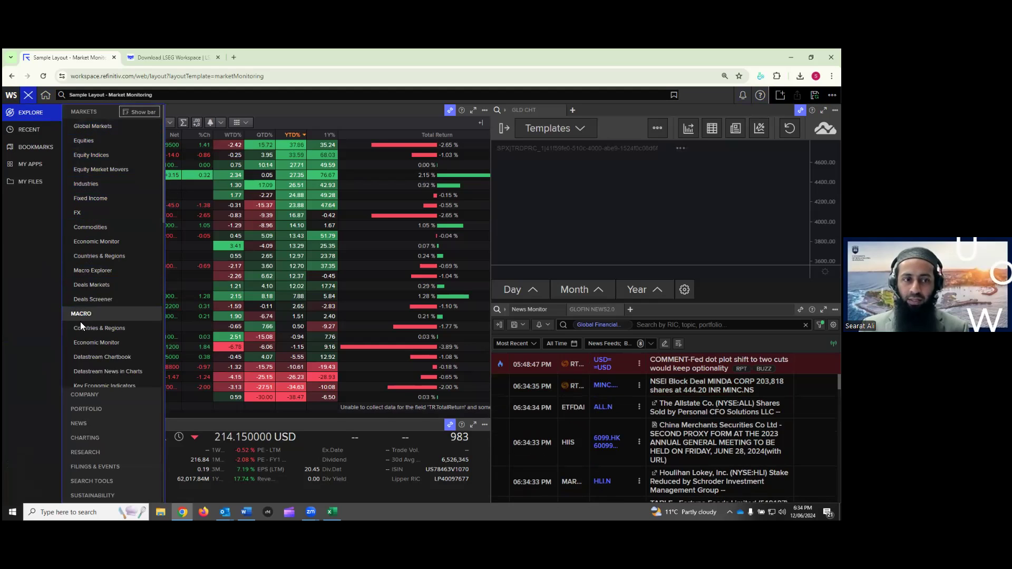
Browse the Explore categories through Macro, Company, News, Charting and Sustainability, then close it
{"action": "scroll", "coordinate": [92, 314], "scroll_direction": "down", "scroll_amount": 3}
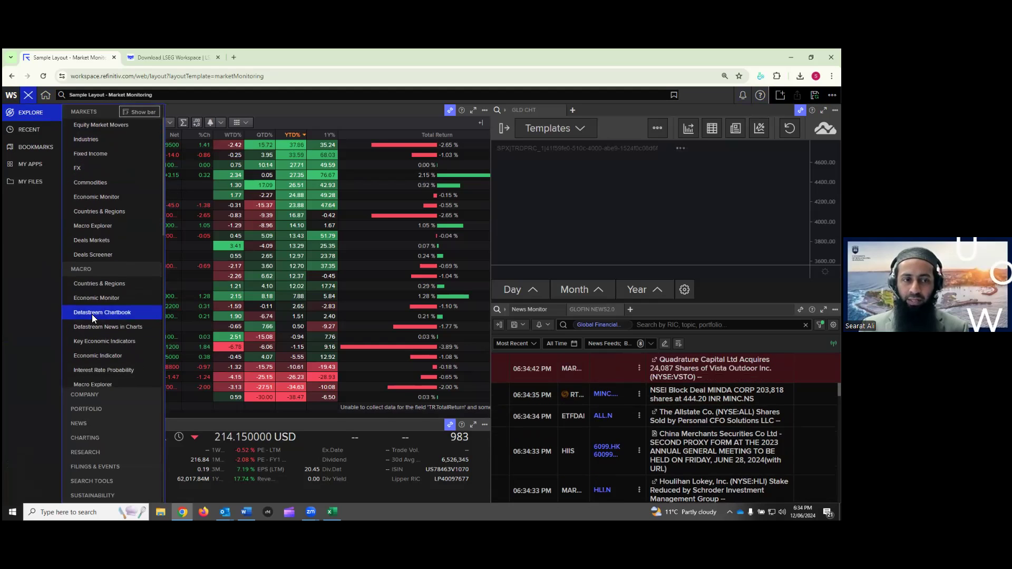
{"action": "scroll", "coordinate": [92, 314], "scroll_direction": "down", "scroll_amount": 2}
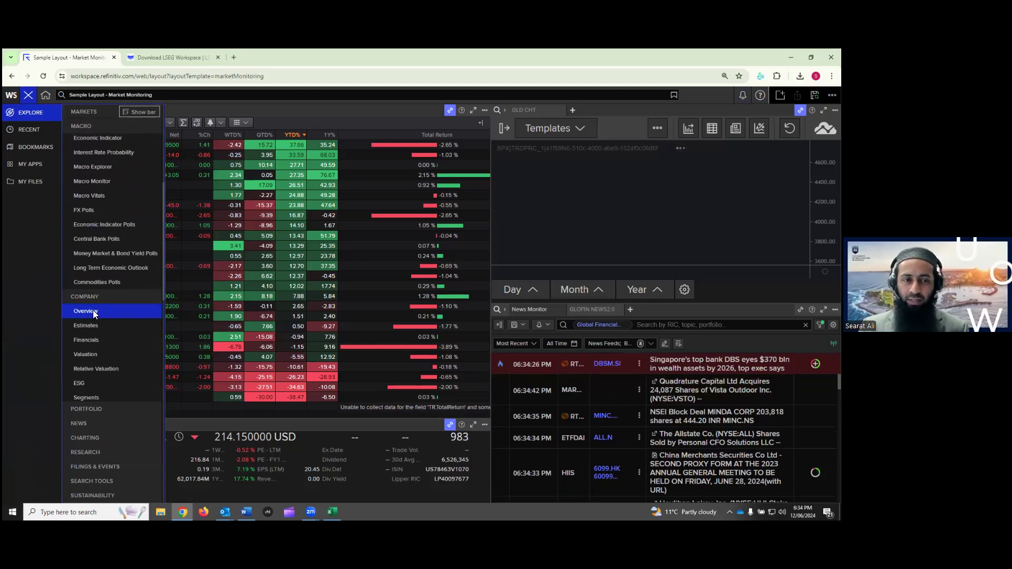
{"action": "scroll", "coordinate": [88, 296], "scroll_direction": "down", "scroll_amount": 5}
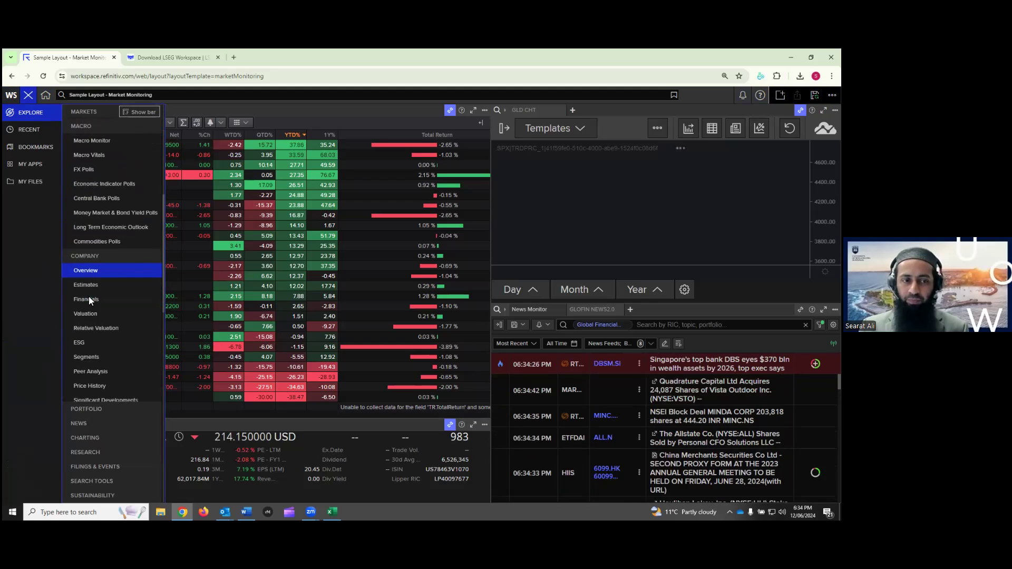
{"action": "scroll", "coordinate": [88, 296], "scroll_direction": "down", "scroll_amount": 1}
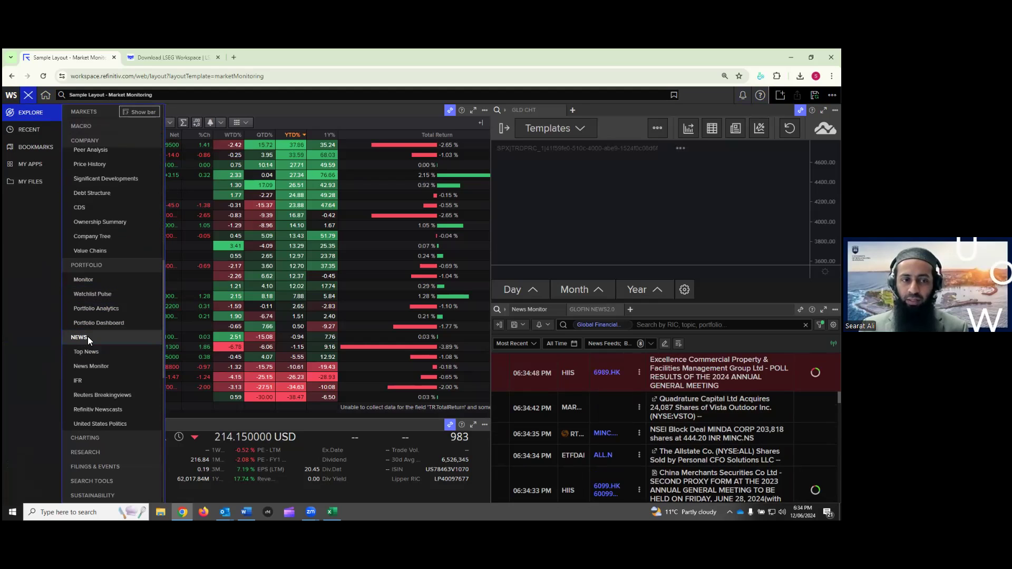
{"action": "scroll", "coordinate": [78, 336], "scroll_direction": "down", "scroll_amount": 4}
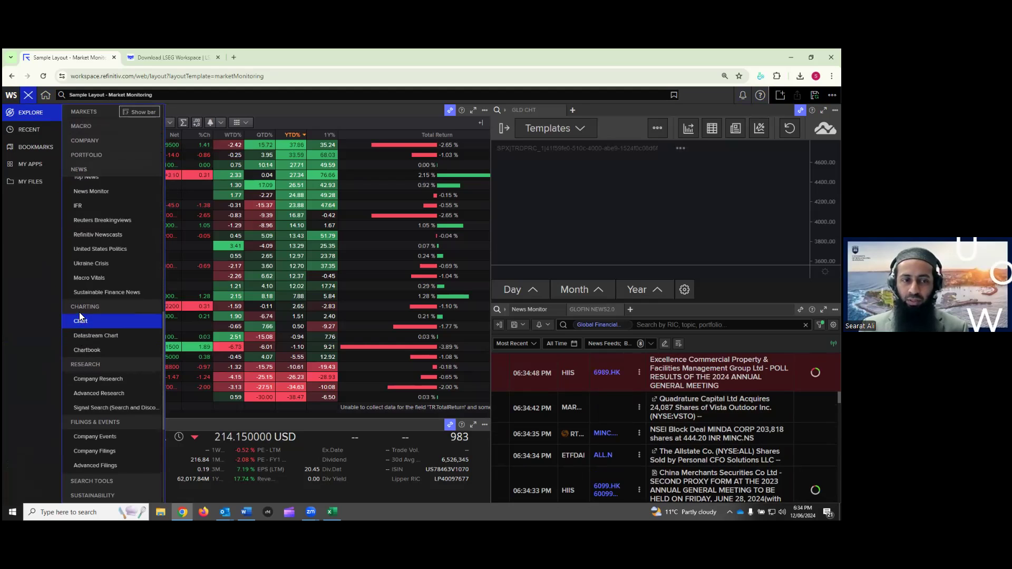
{"action": "scroll", "coordinate": [90, 312], "scroll_direction": "down", "scroll_amount": 1}
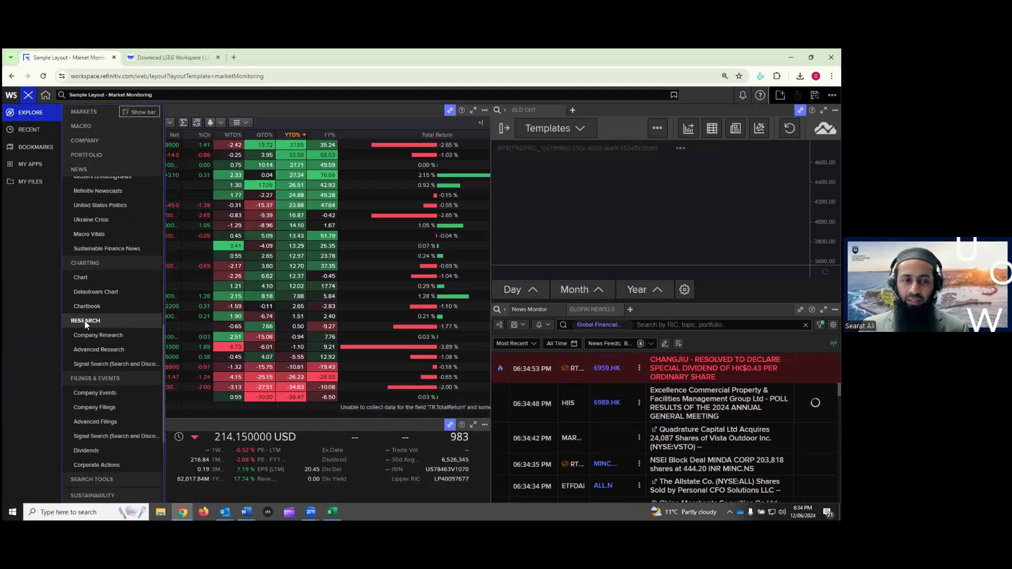
{"action": "scroll", "coordinate": [94, 322], "scroll_direction": "down", "scroll_amount": 1}
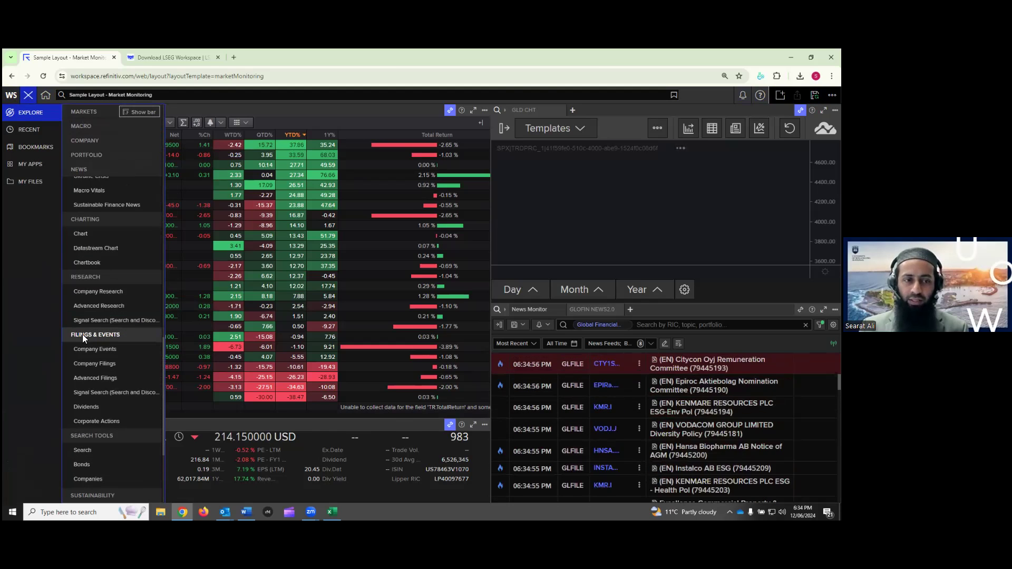
{"action": "scroll", "coordinate": [99, 336], "scroll_direction": "down", "scroll_amount": 2}
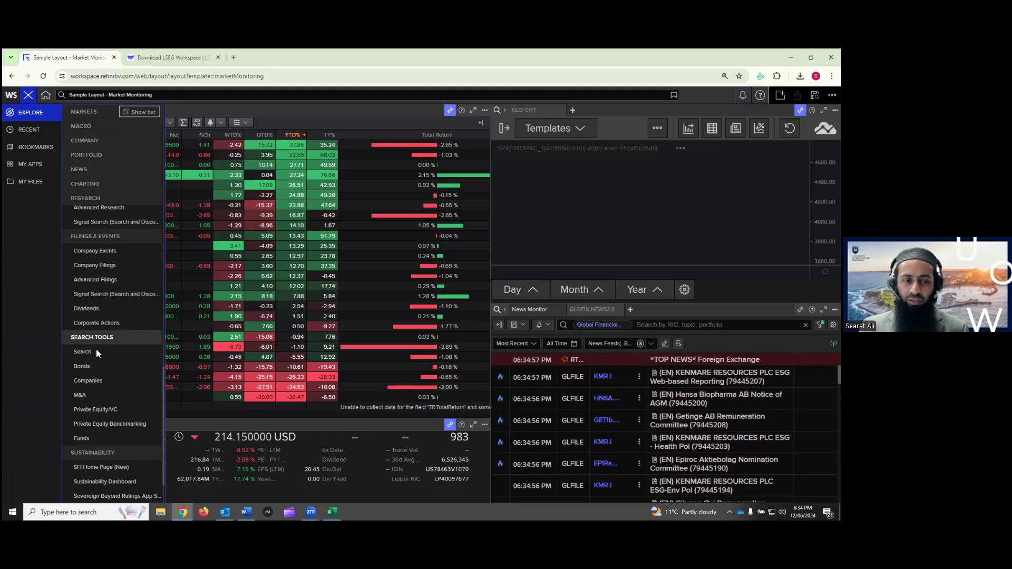
{"action": "scroll", "coordinate": [93, 394], "scroll_direction": "down", "scroll_amount": 1}
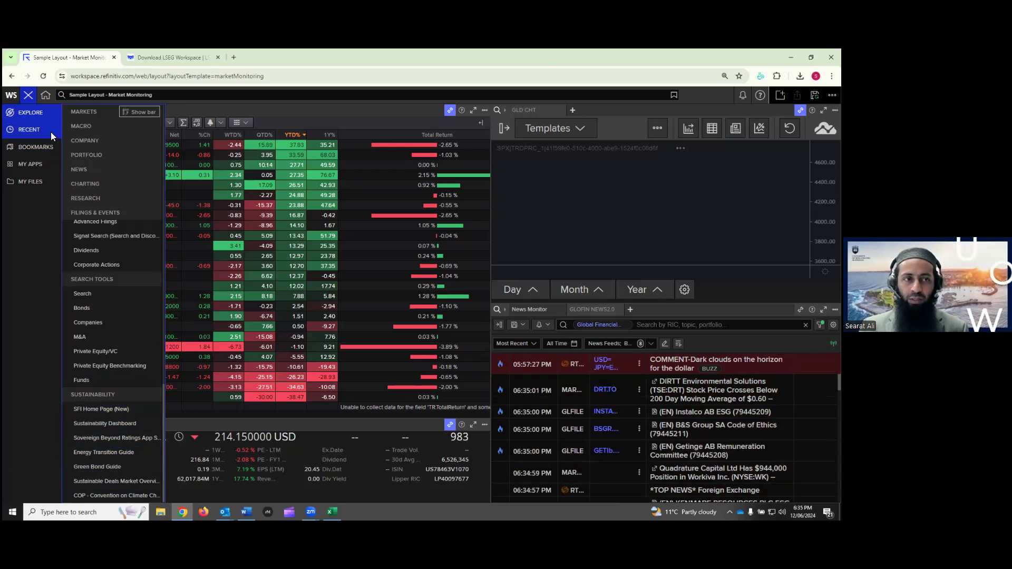
{"action": "left_click", "coordinate": [27, 96]}
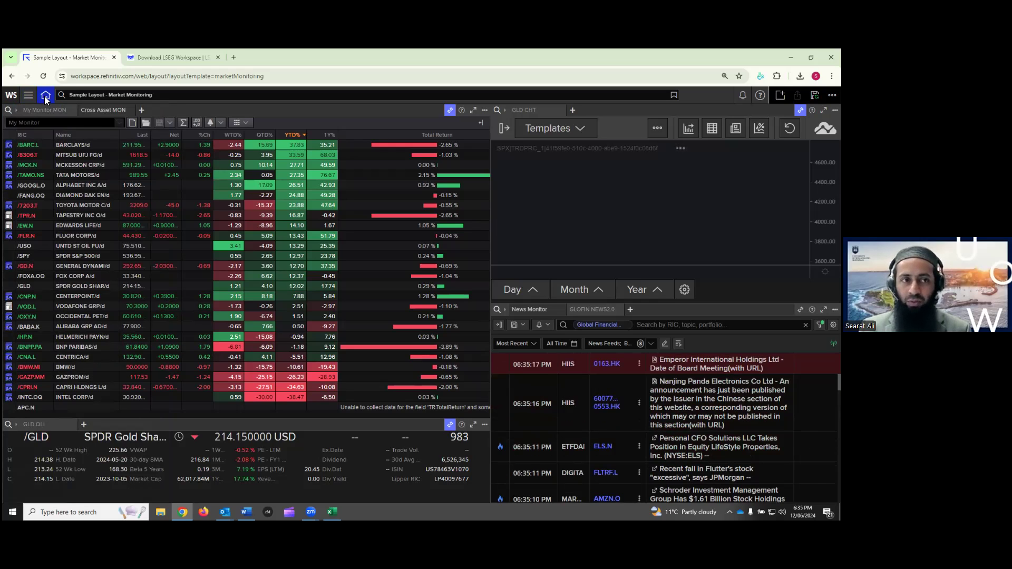
Search for 'bhp' and open the BHP Group Ltd (BHP.AX) overview
{"action": "left_click", "coordinate": [89, 94]}
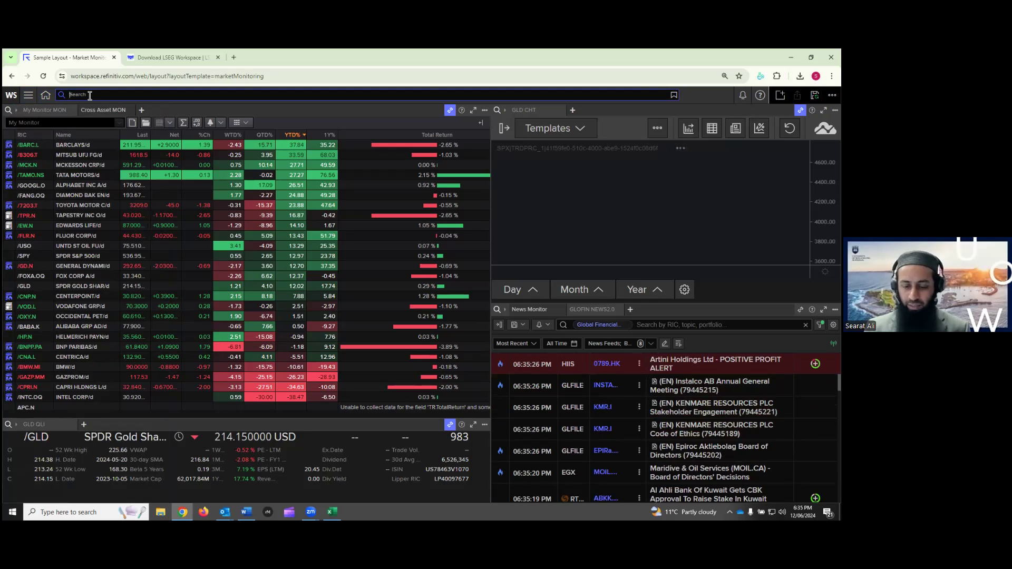
{"action": "type", "text": "hp"}
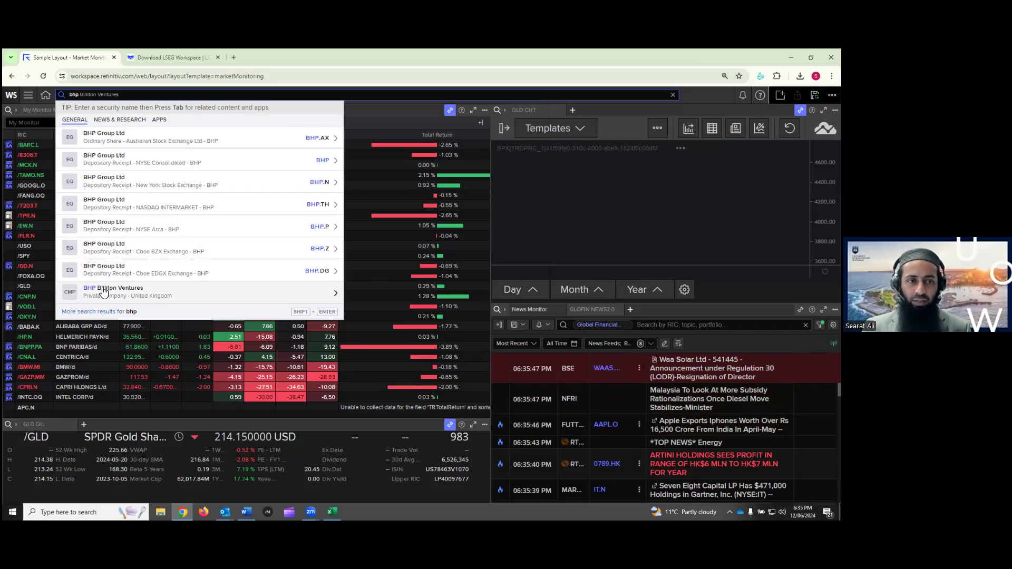
{"action": "mouse_move", "coordinate": [108, 258]}
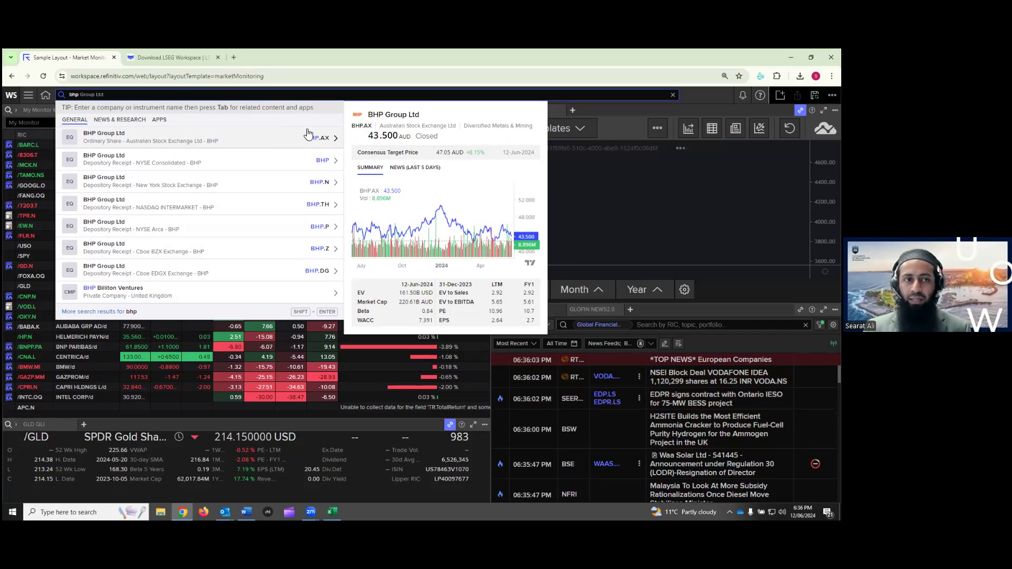
{"action": "left_click", "coordinate": [88, 137]}
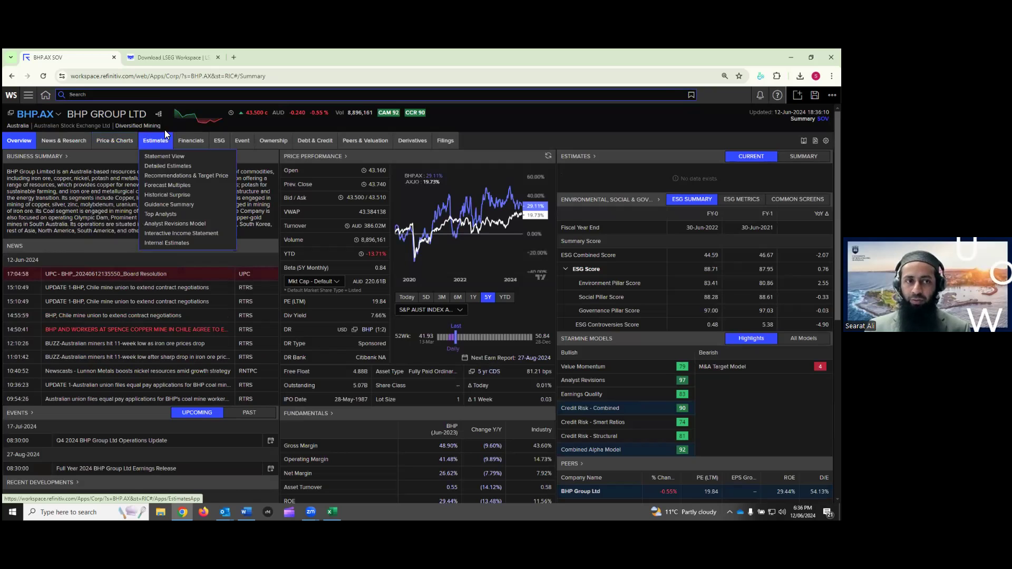
Highlight the BHP Group Ltd name and preview the company tab menus
{"action": "left_click_drag", "start_coordinate": [81, 115], "coordinate": [134, 114]}
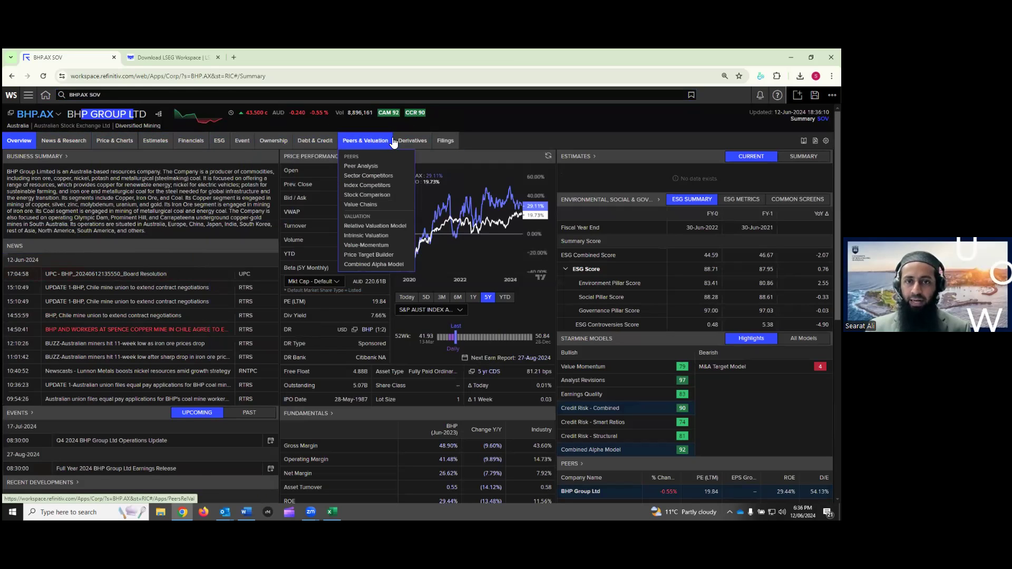
{"action": "mouse_move", "coordinate": [293, 143]}
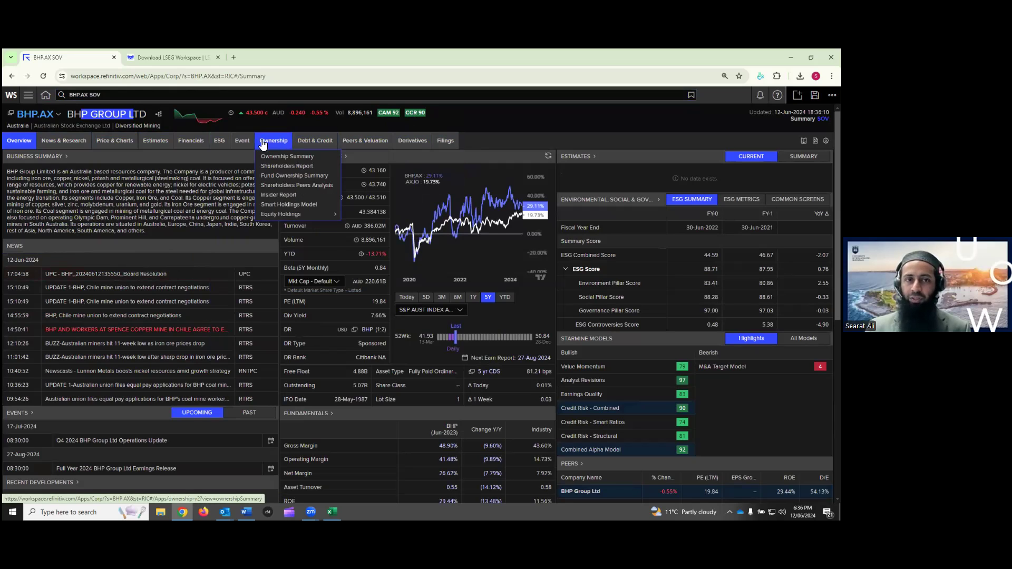
{"action": "mouse_move", "coordinate": [66, 143]}
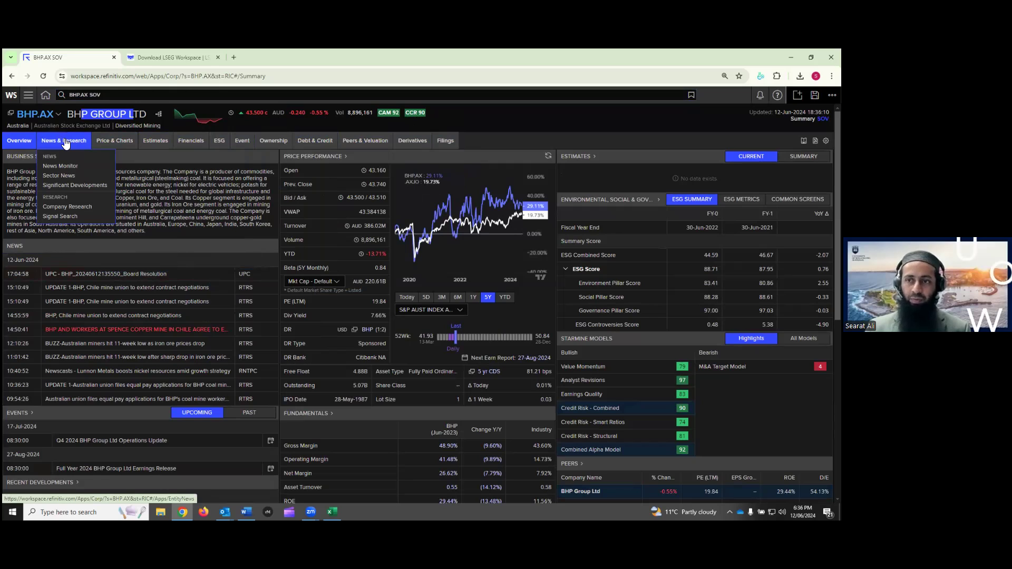
{"action": "mouse_move", "coordinate": [18, 144]}
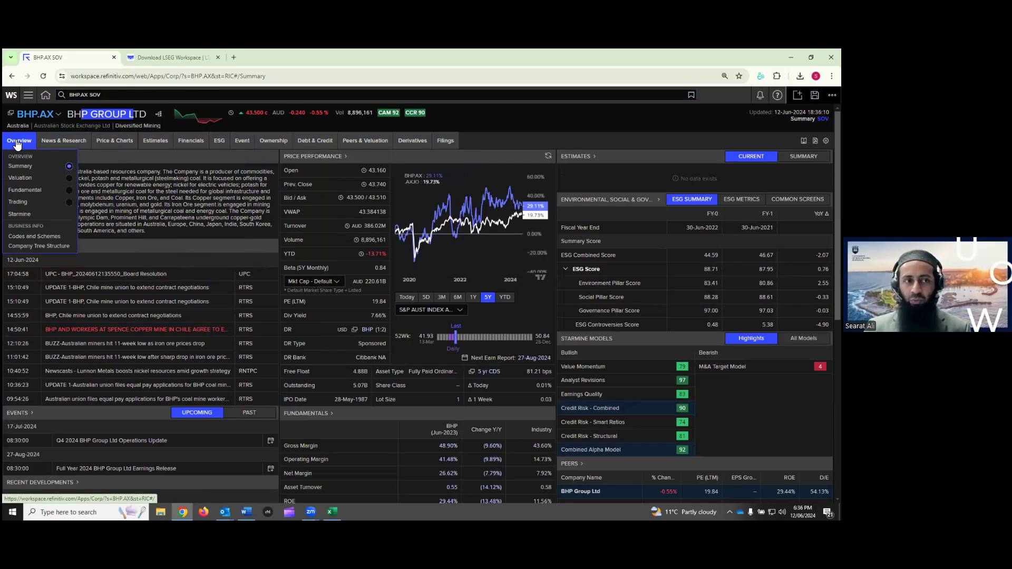
{"action": "left_click", "coordinate": [498, 116]}
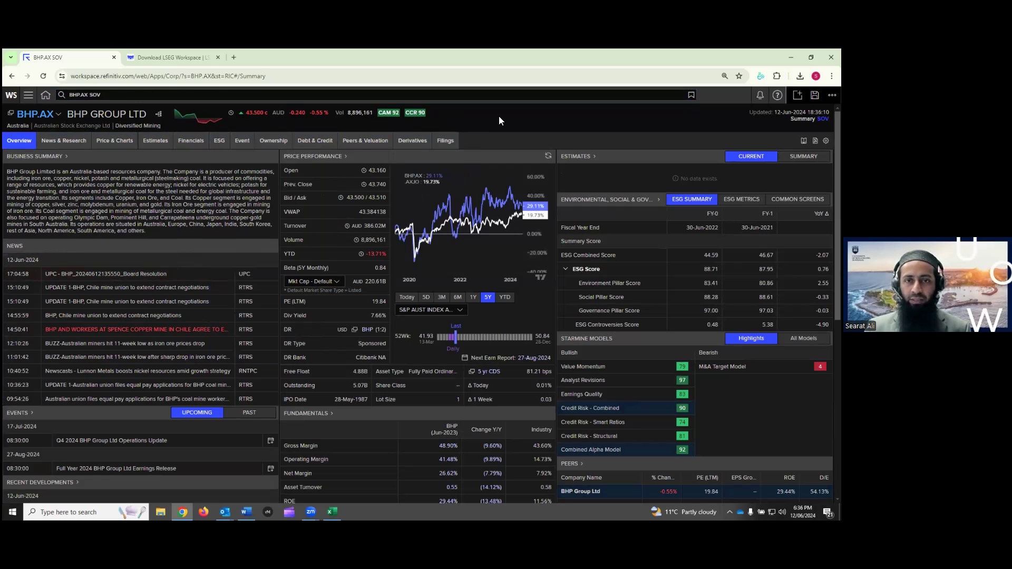
Choose BHP's ESG tab to open its Environmental, Social & Governance pages
{"action": "mouse_move", "coordinate": [25, 142]}
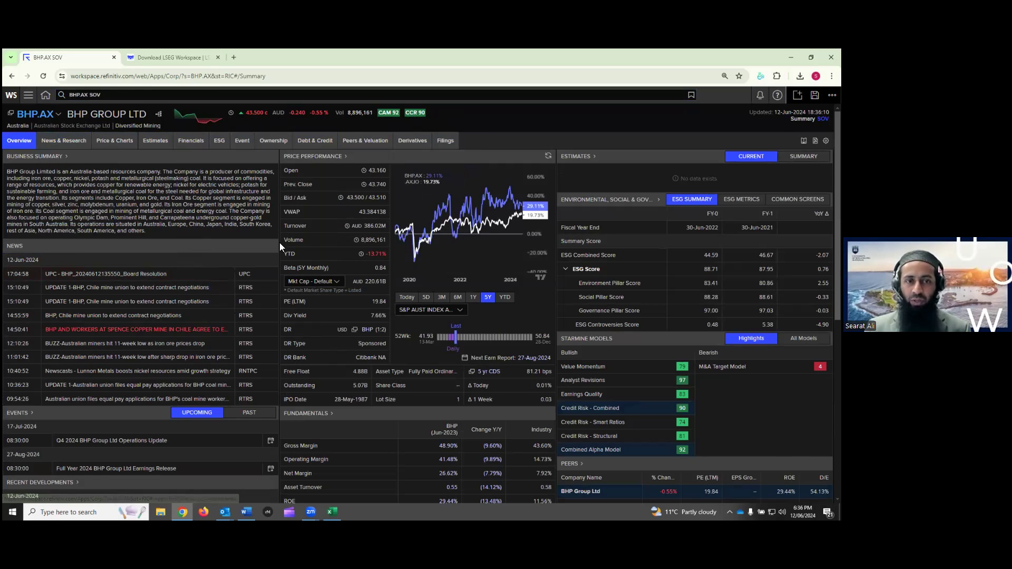
{"action": "scroll", "coordinate": [280, 243], "scroll_direction": "down", "scroll_amount": 6}
{"action": "scroll", "coordinate": [289, 267], "scroll_direction": "up", "scroll_amount": 6}
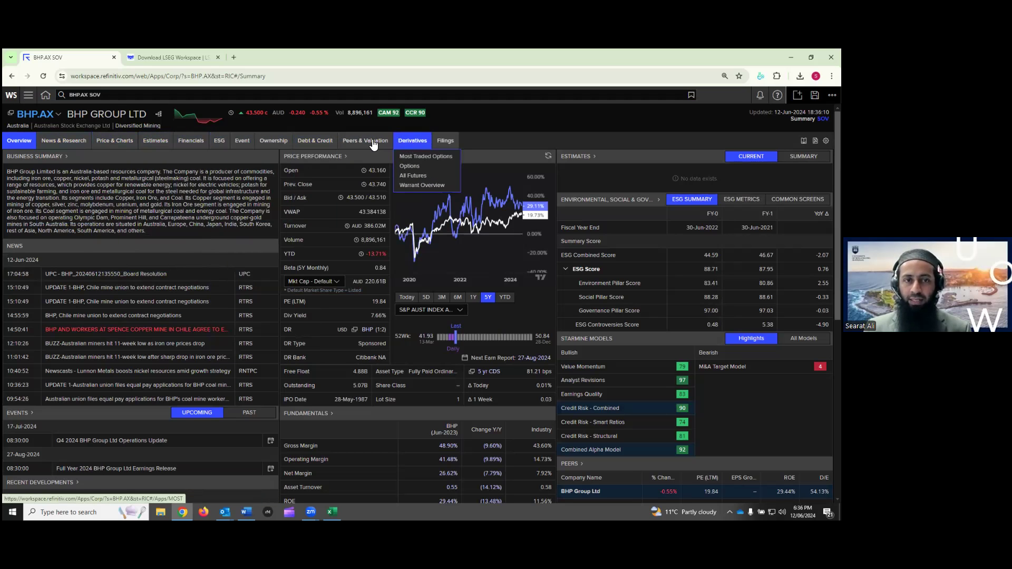
{"action": "mouse_move", "coordinate": [221, 143]}
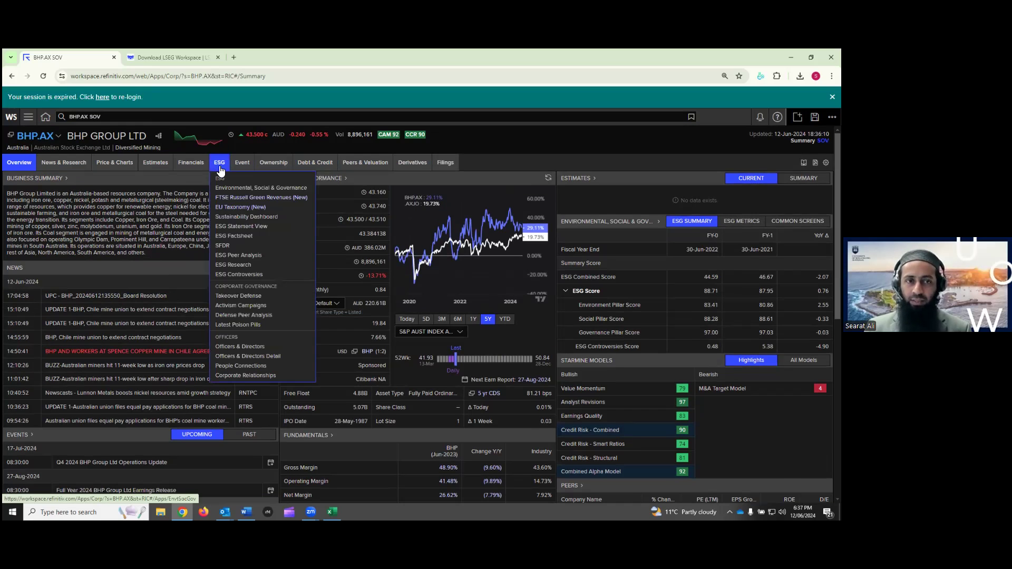
{"action": "left_click", "coordinate": [220, 165]}
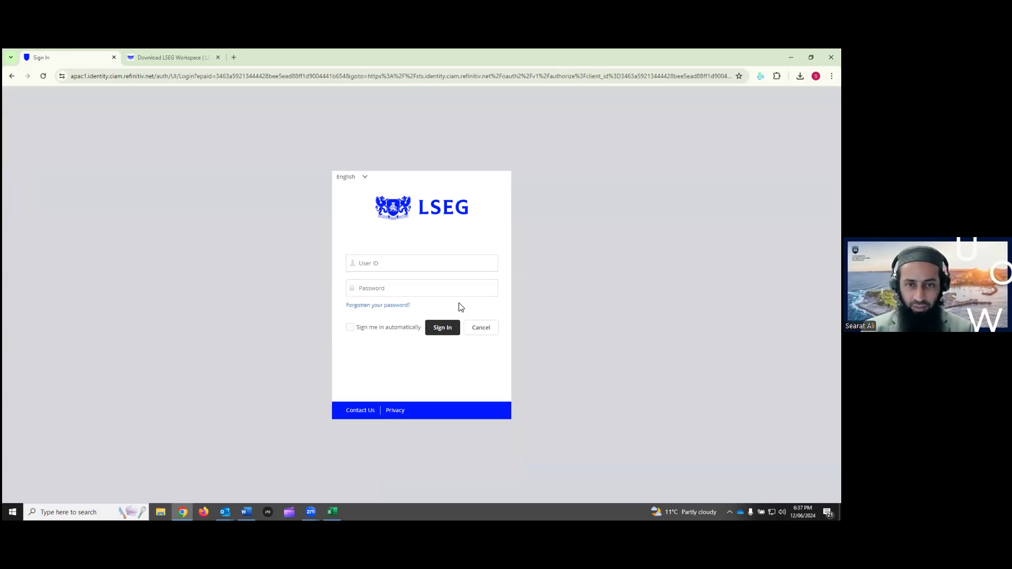
Sign back in with the account's user ID and password, overriding the other active session
{"action": "left_click", "coordinate": [454, 263]}
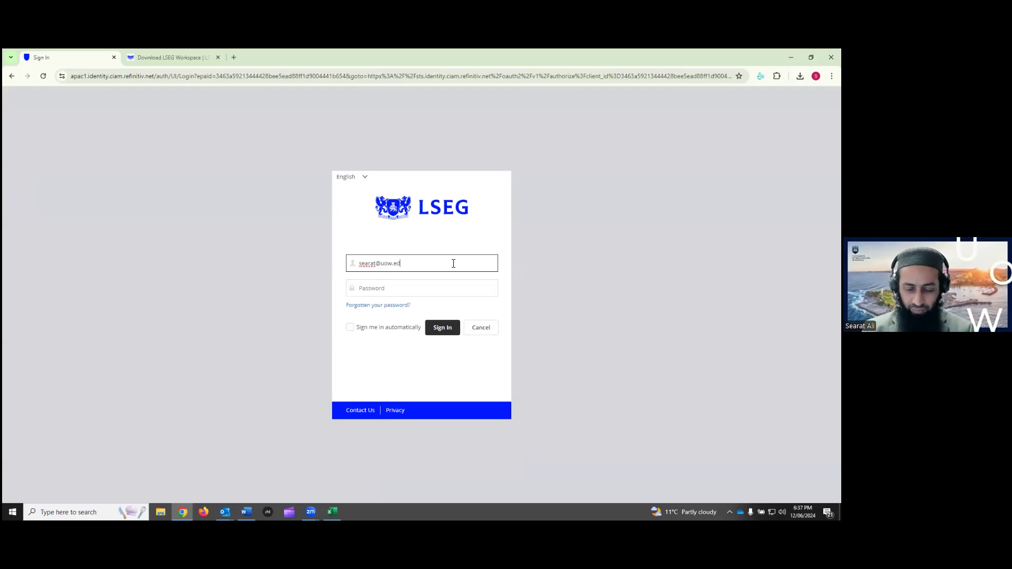
{"action": "key", "text": "Tab"}
{"action": "type", "text": "••••••••"}
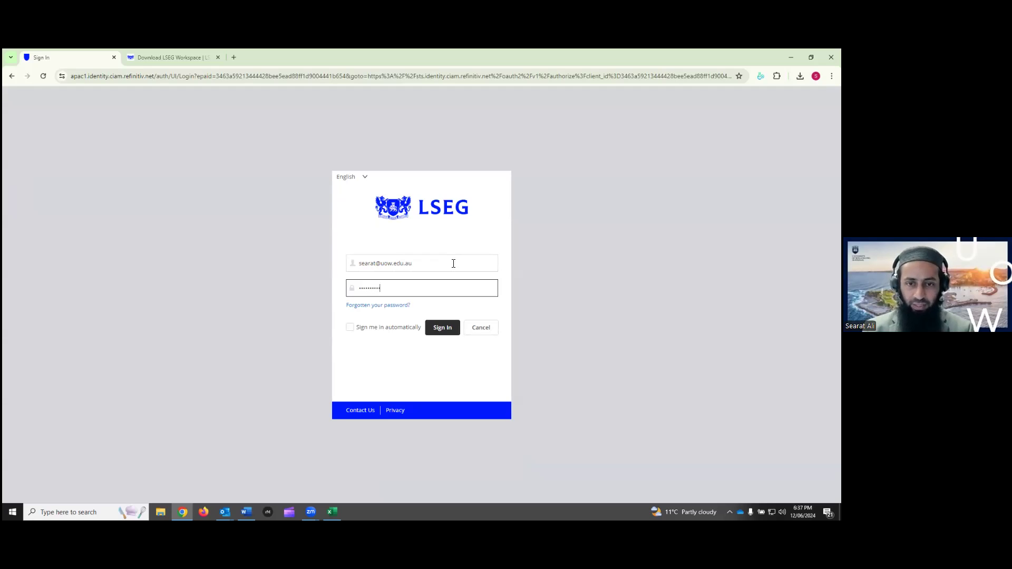
{"action": "key", "text": "Return"}
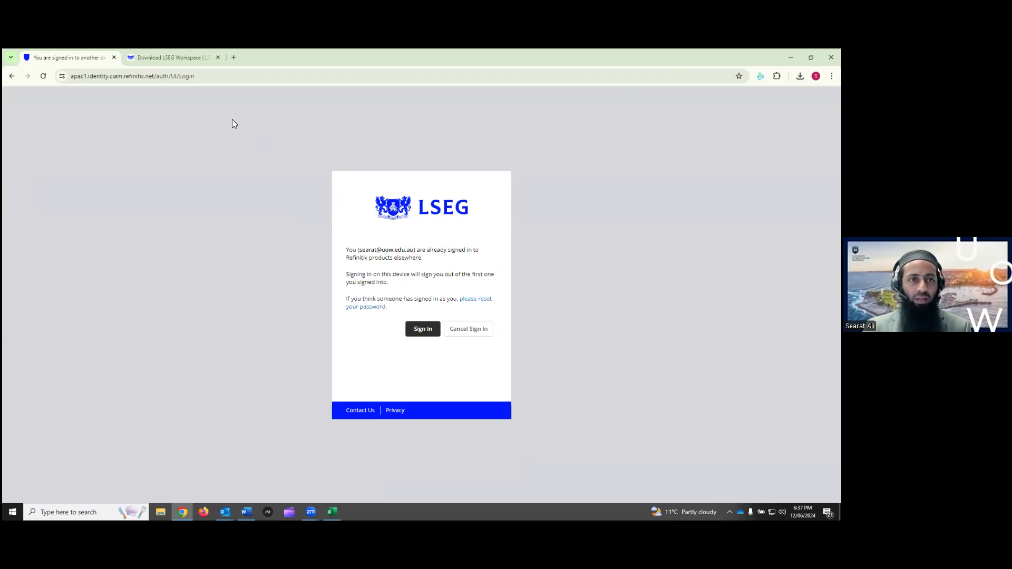
{"action": "left_click", "coordinate": [434, 329]}
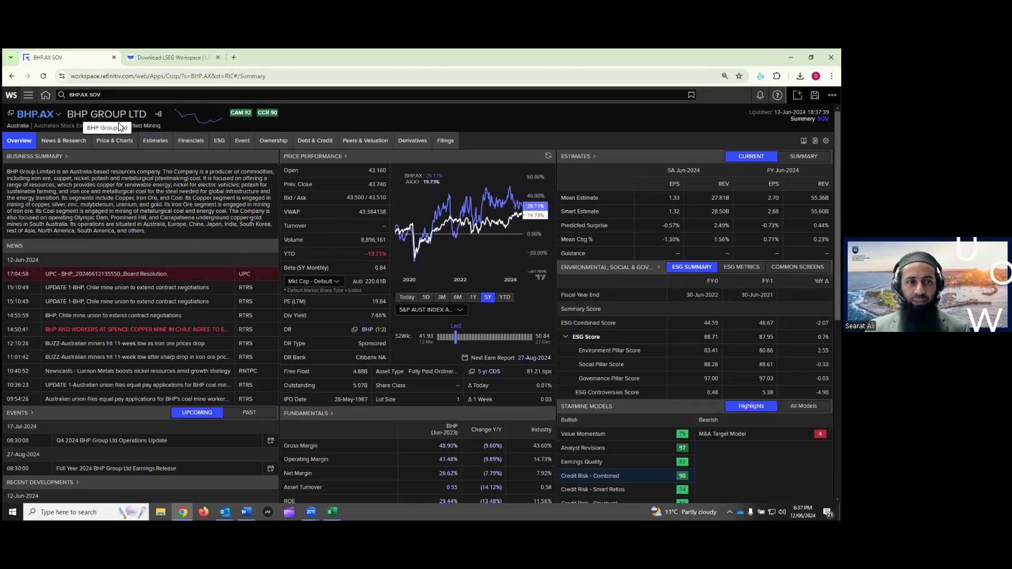
Choose Sustainability Dashboard from BHP.AX's ESG menu to see its ESG Score of 89
{"action": "mouse_move", "coordinate": [220, 145]}
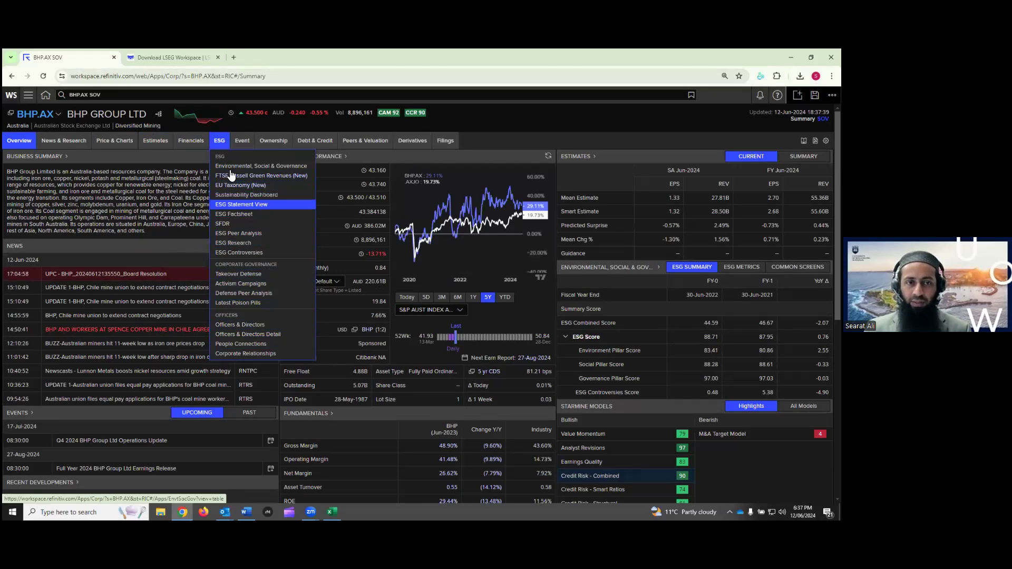
{"action": "left_click", "coordinate": [220, 142]}
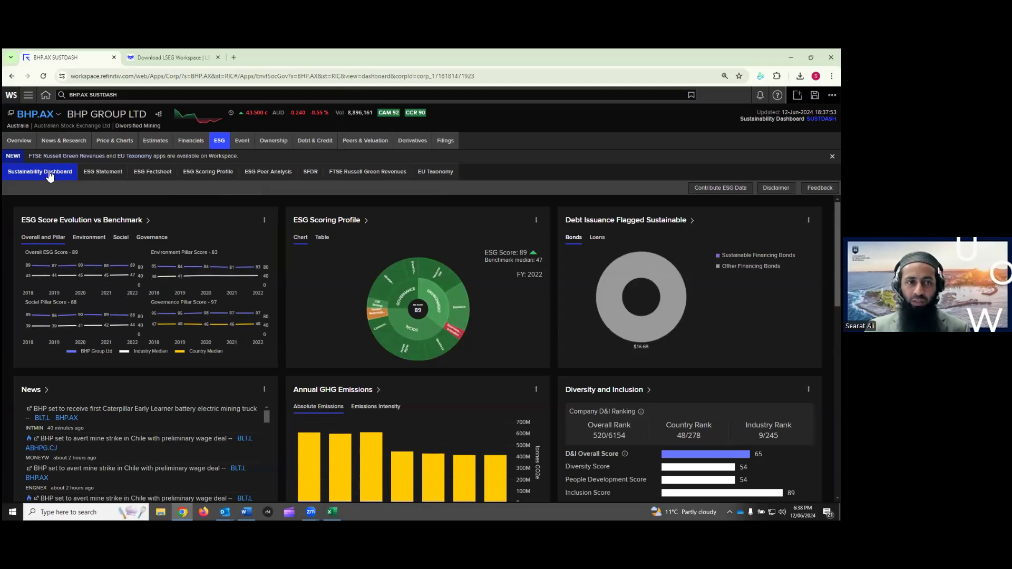
Switch to the ESG Statement view showing Environment pillar grades for 2020–2022
{"action": "left_click", "coordinate": [106, 174]}
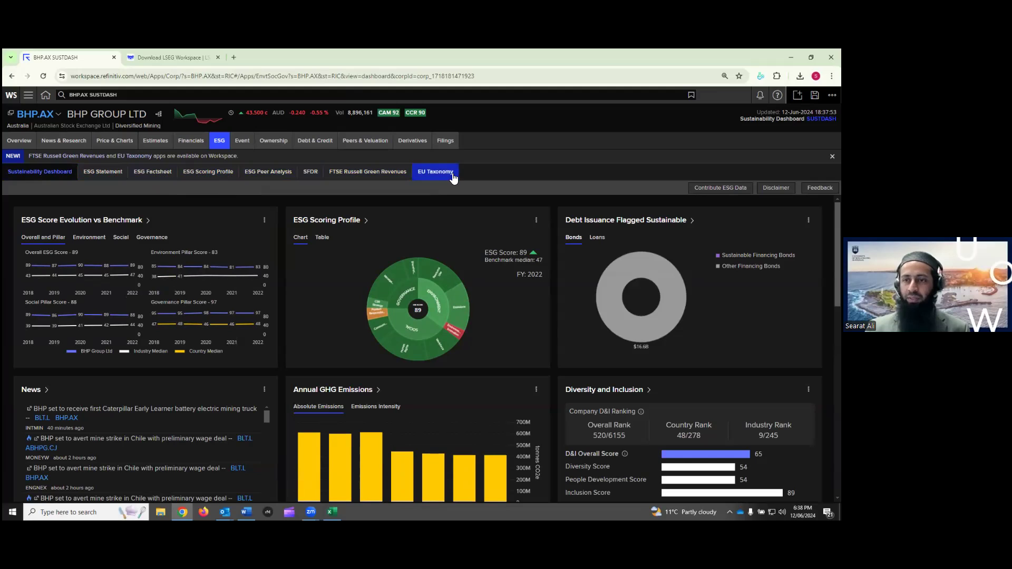
{"action": "left_click", "coordinate": [108, 173]}
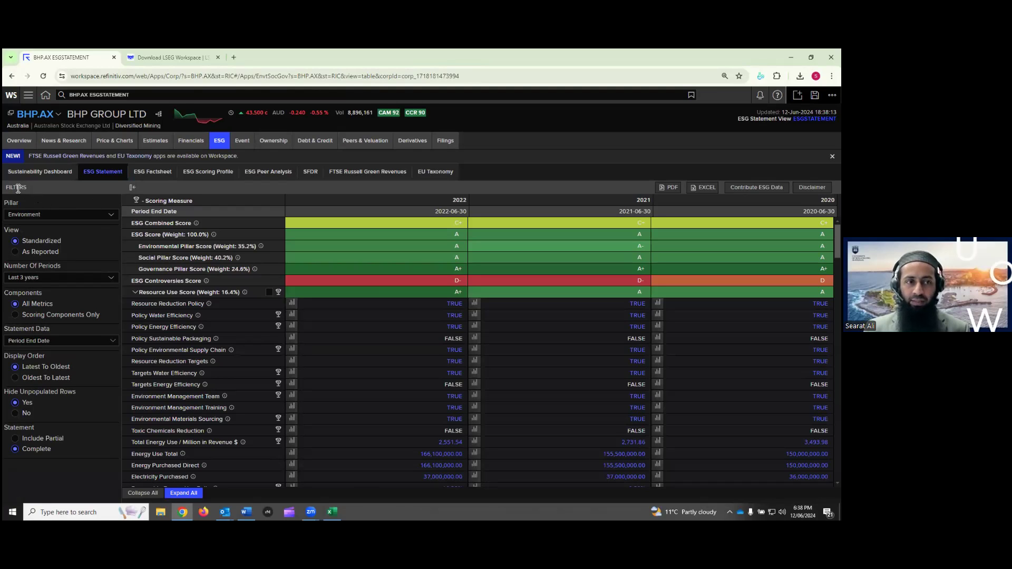
Point out the statement's filter options and collapse it to summary score rows
{"action": "left_click_drag", "start_coordinate": [4, 203], "coordinate": [34, 433]}
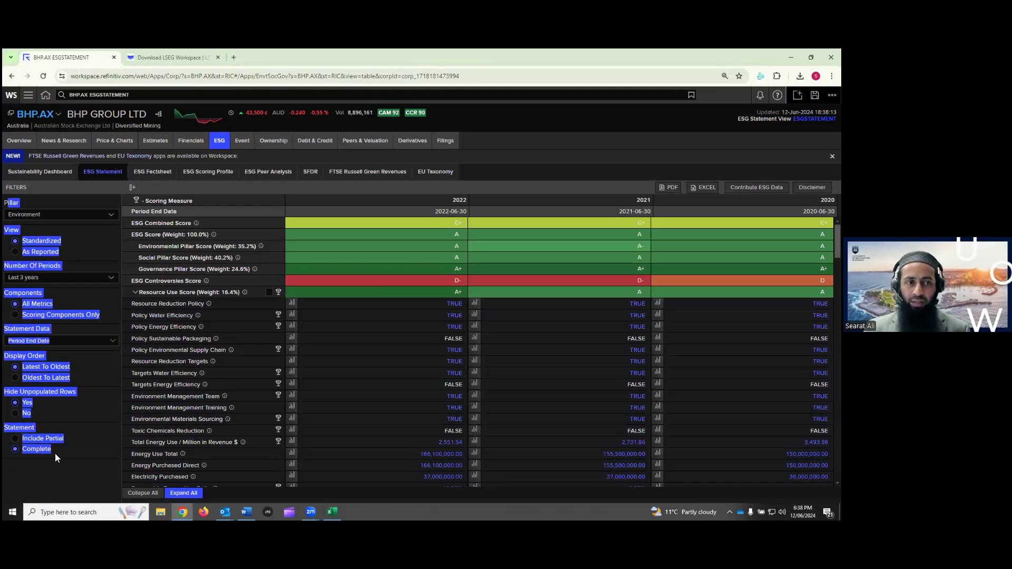
{"action": "left_click", "coordinate": [45, 459]}
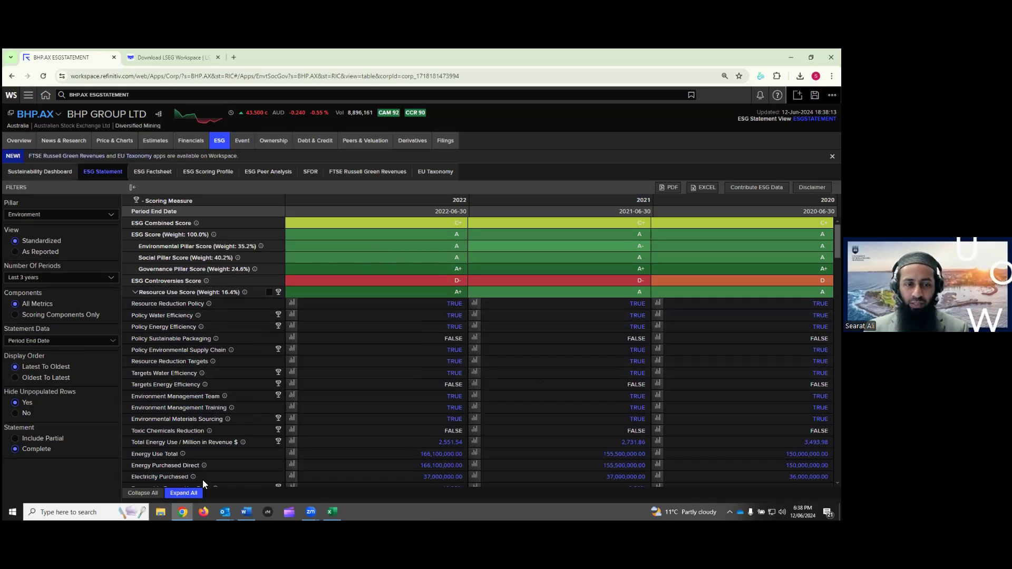
{"action": "left_click", "coordinate": [146, 496]}
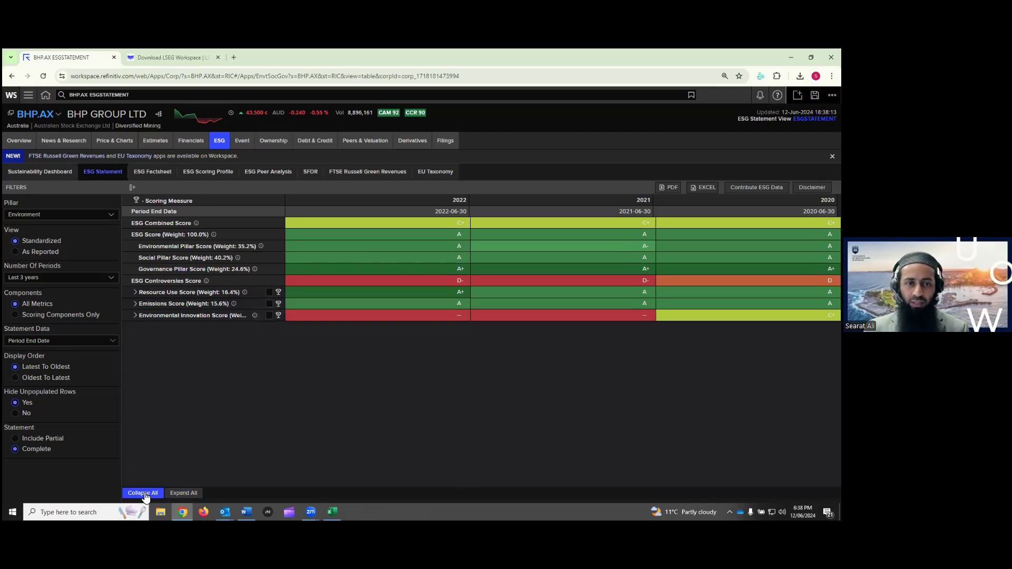
Expand all score groups to view the metrics, then collapse back to summary scores
{"action": "left_click", "coordinate": [177, 494]}
{"action": "mouse_move", "coordinate": [232, 415]}
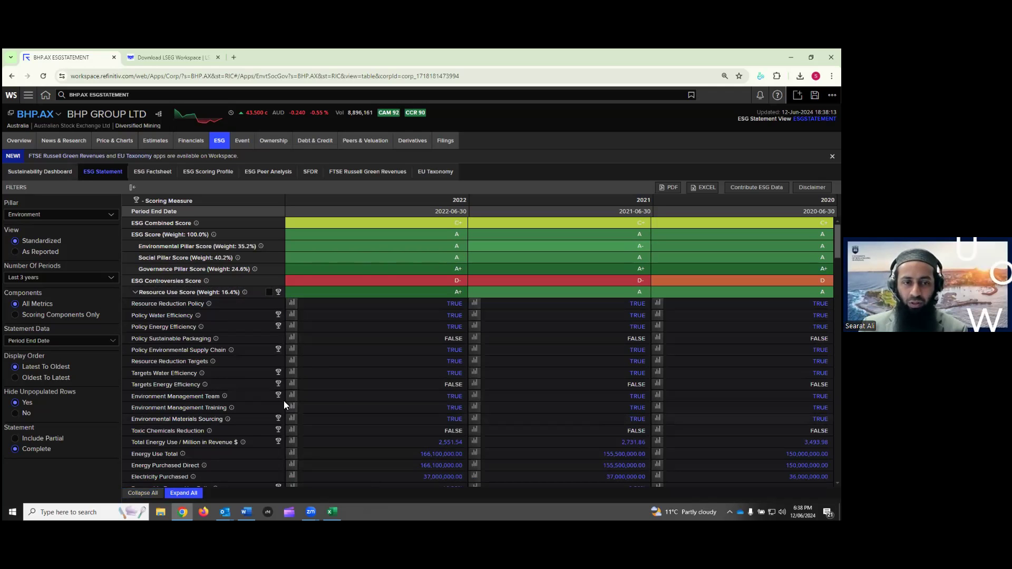
{"action": "scroll", "coordinate": [247, 395], "scroll_direction": "down", "scroll_amount": 10}
{"action": "scroll", "coordinate": [247, 393], "scroll_direction": "up", "scroll_amount": 10}
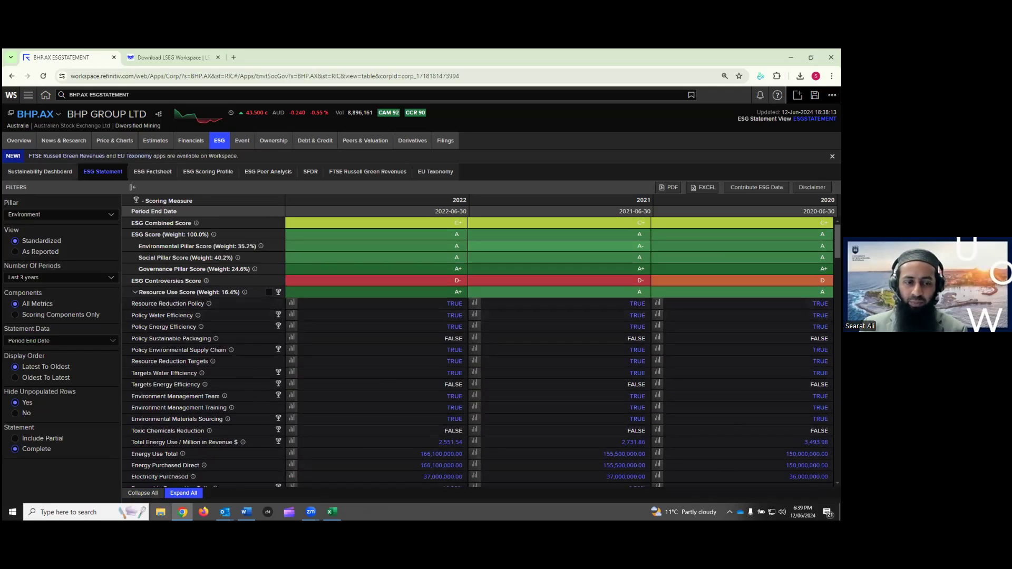
{"action": "left_click", "coordinate": [142, 493]}
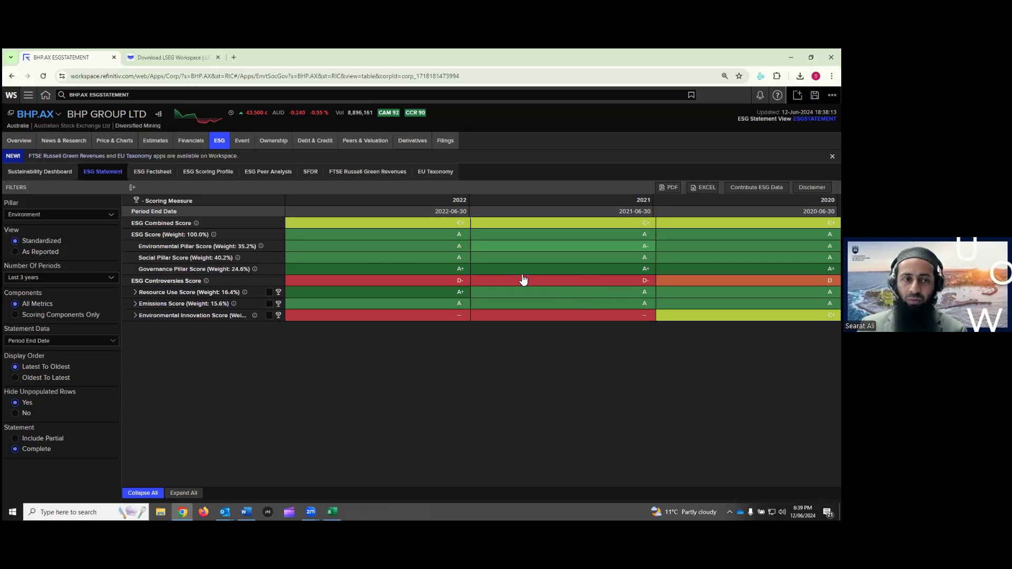
{"action": "left_click", "coordinate": [36, 215]}
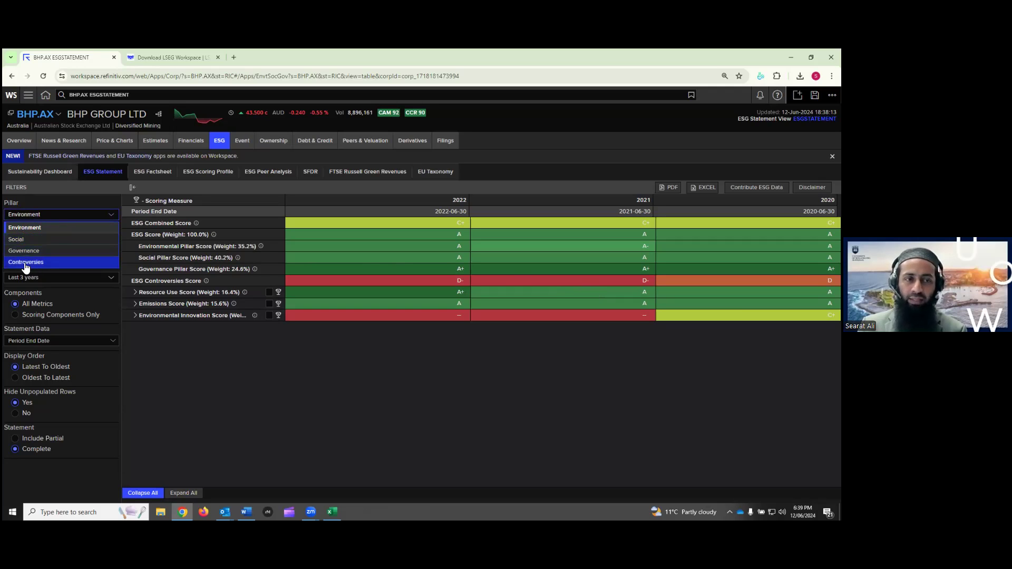
{"action": "left_click", "coordinate": [62, 206]}
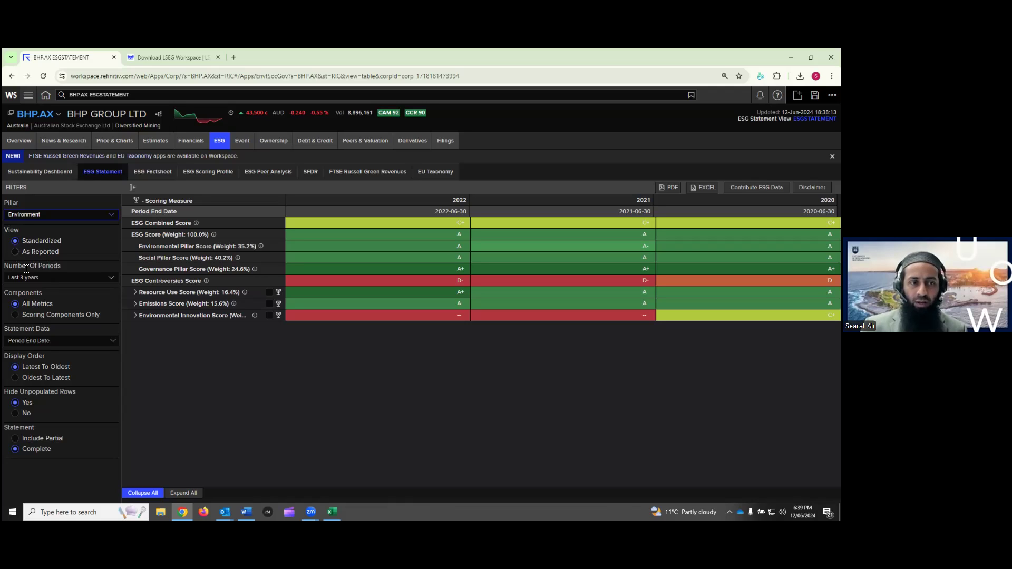
{"action": "left_click", "coordinate": [94, 278]}
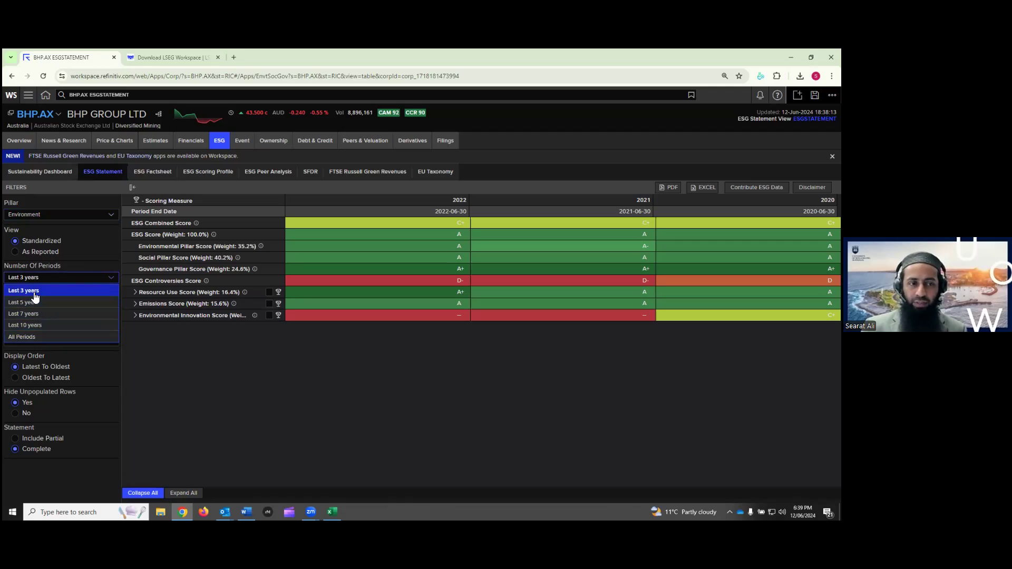
{"action": "left_click", "coordinate": [62, 282]}
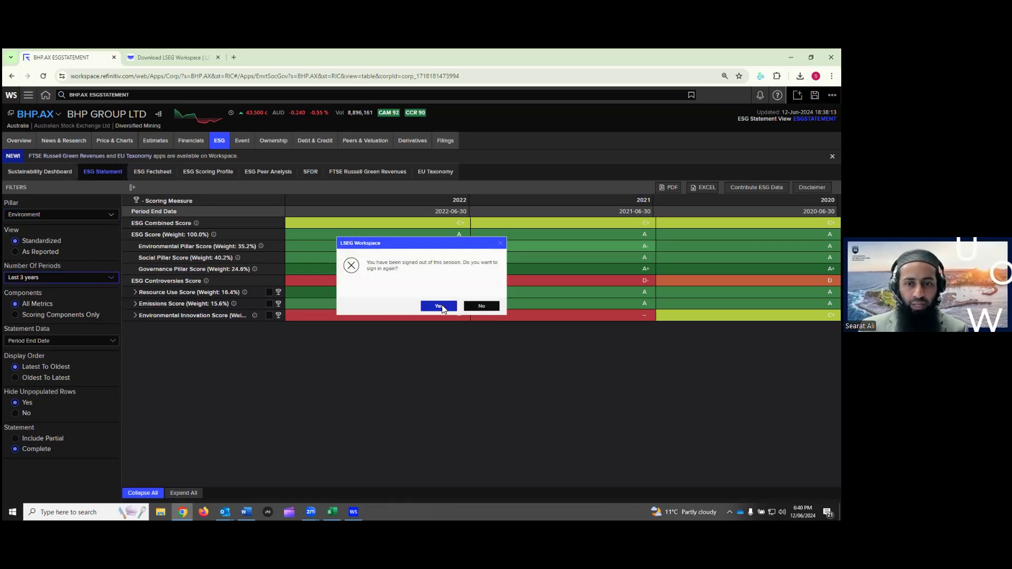
{"action": "left_click", "coordinate": [483, 306]}
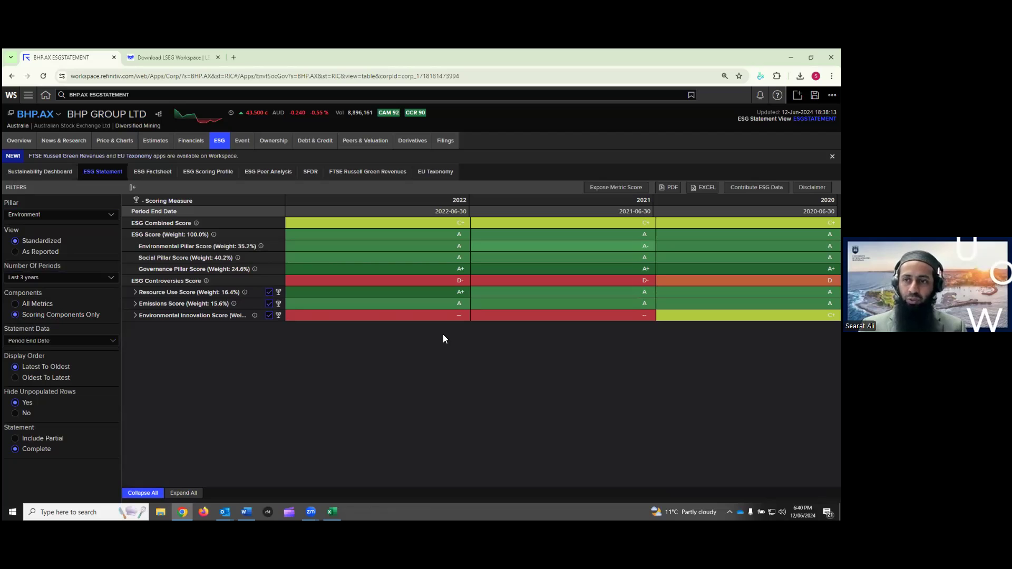
Show All Metrics and add Reporting Currency, Period Status and ESG Report statement rows
{"action": "left_click", "coordinate": [42, 305]}
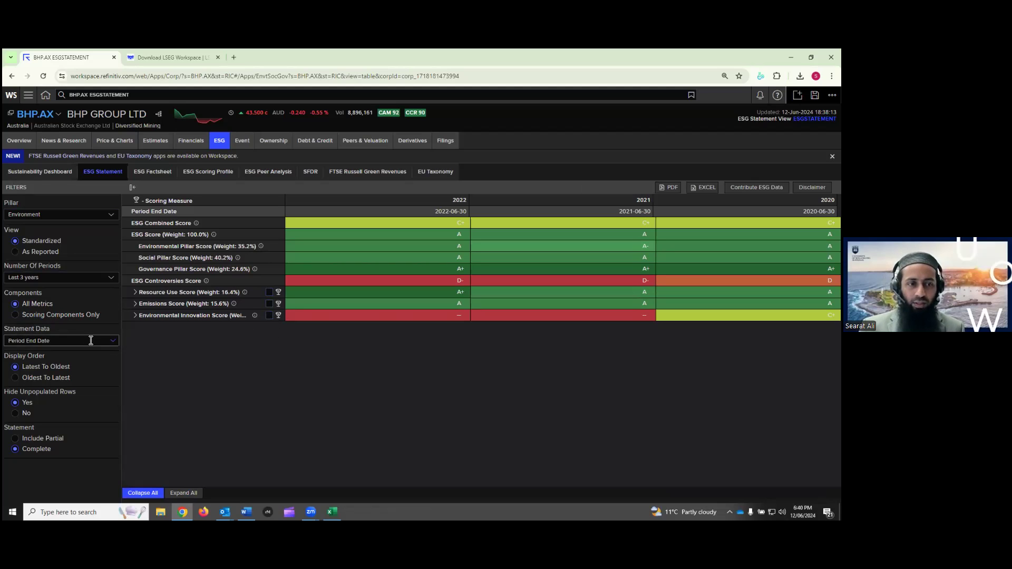
{"action": "left_click", "coordinate": [107, 341]}
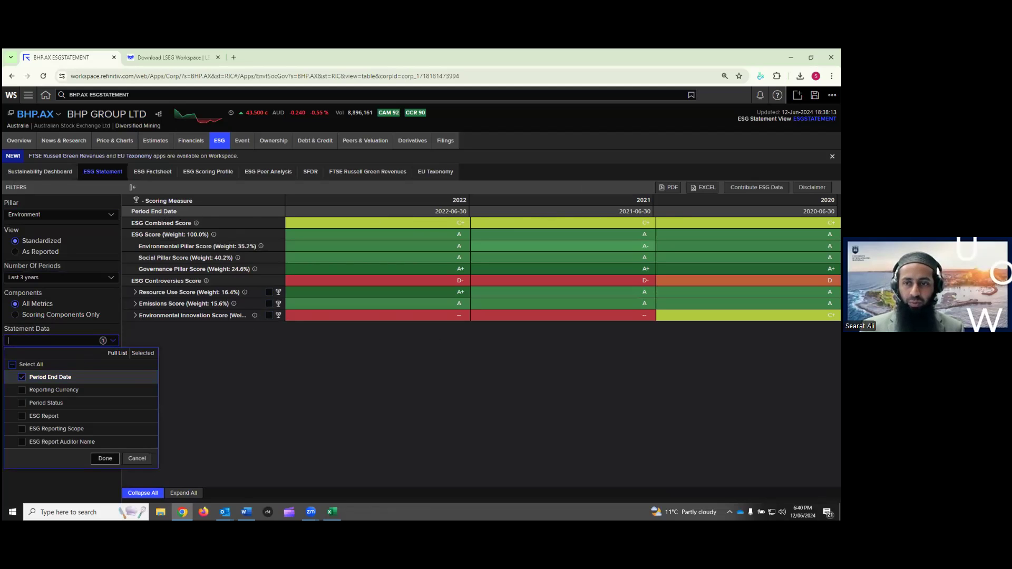
{"action": "left_click", "coordinate": [22, 390]}
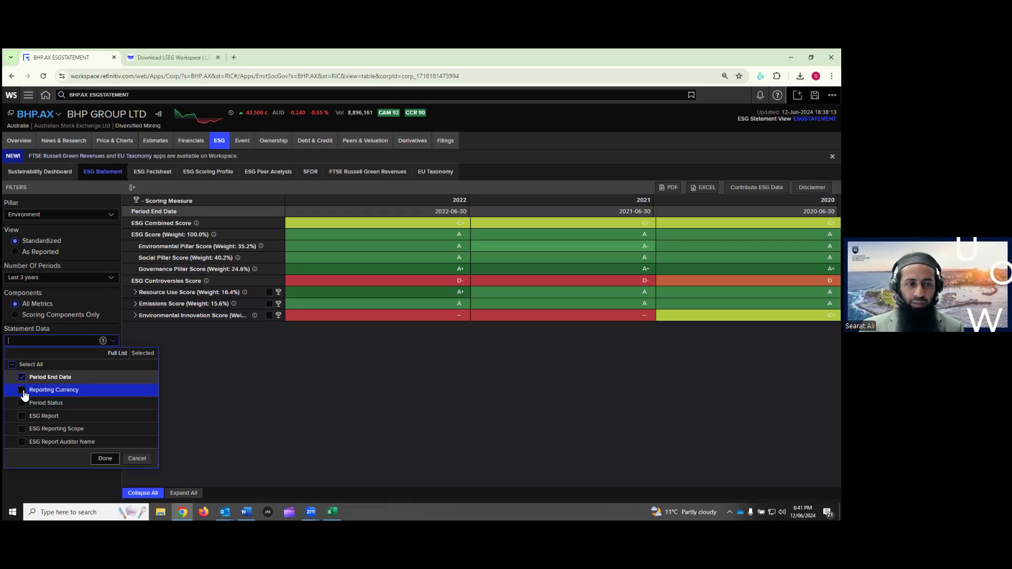
{"action": "left_click", "coordinate": [22, 404]}
{"action": "left_click", "coordinate": [22, 416]}
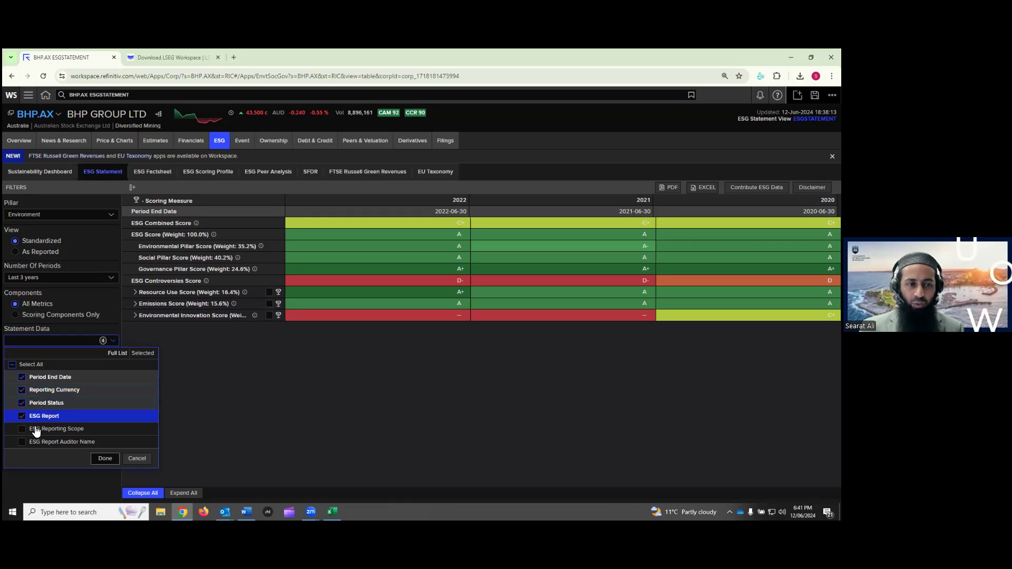
{"action": "left_click", "coordinate": [105, 458]}
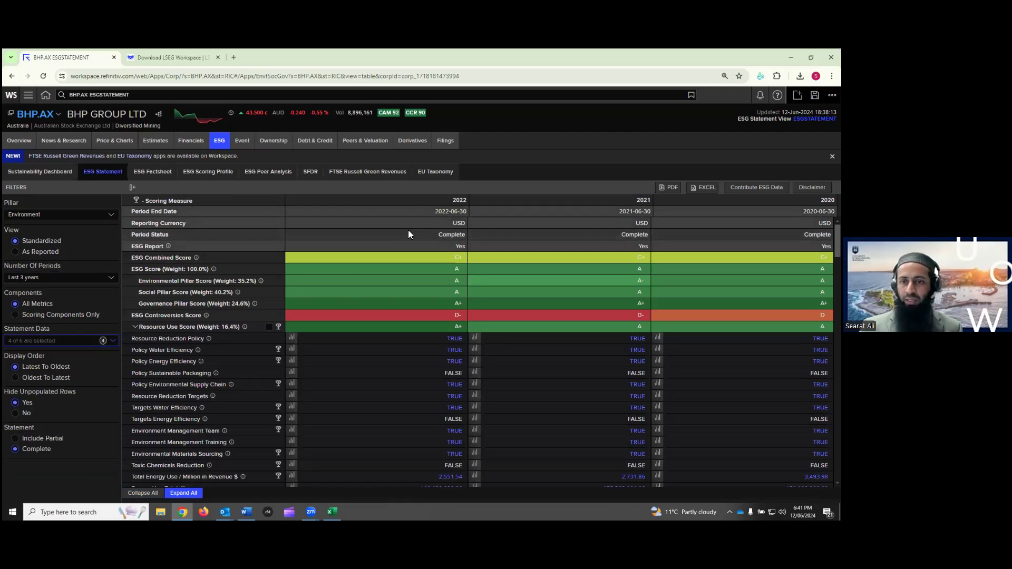
Remove those three rows, leaving only Period End Date, and collapse to summary scores
{"action": "left_click", "coordinate": [116, 341]}
{"action": "left_click", "coordinate": [21, 390]}
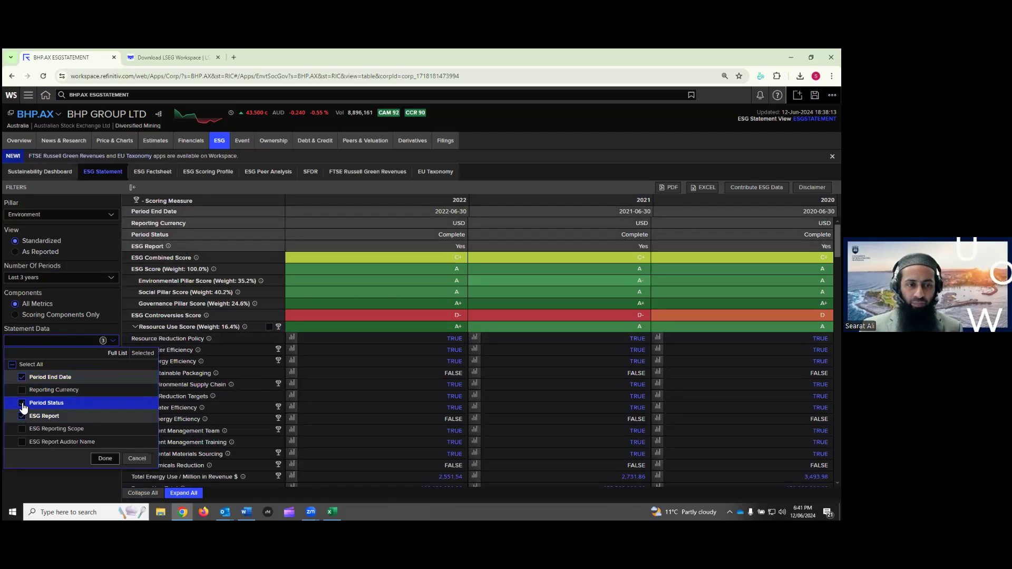
{"action": "left_click", "coordinate": [22, 403]}
{"action": "left_click", "coordinate": [21, 416]}
{"action": "left_click", "coordinate": [106, 459]}
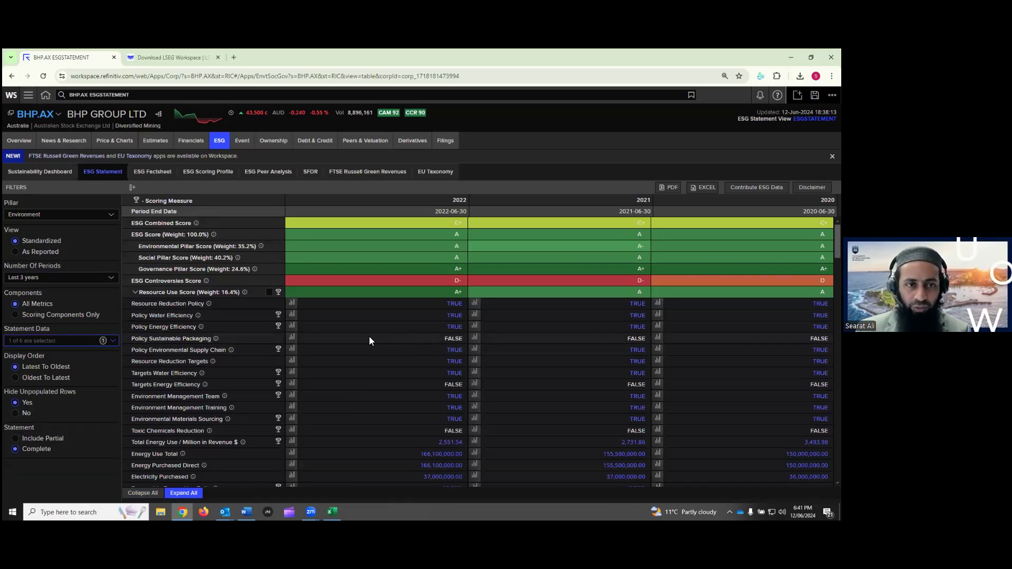
{"action": "left_click", "coordinate": [150, 495]}
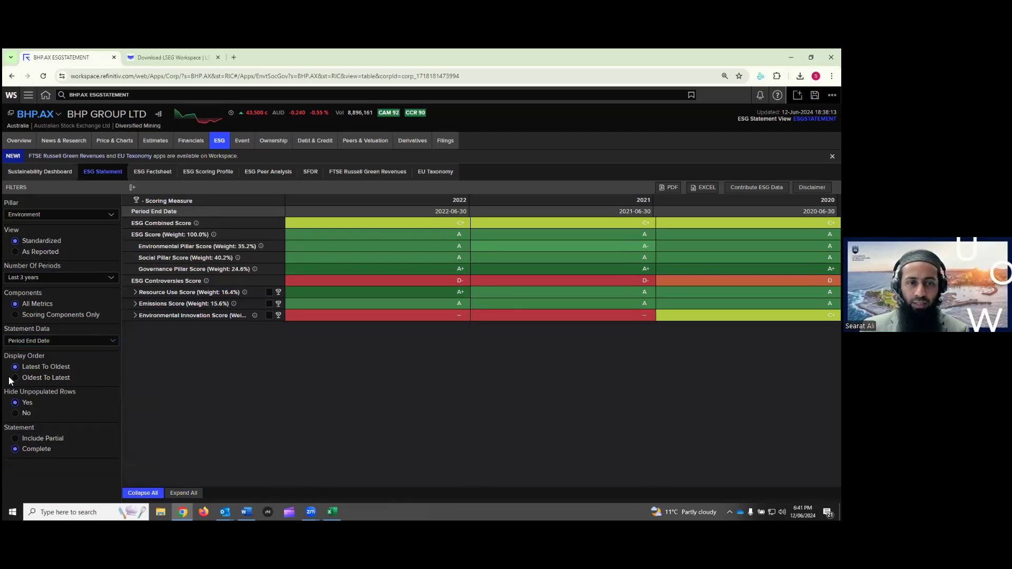
Set Display Order to Oldest To Latest so 2020 comes first and 2022 last
{"action": "left_click_drag", "start_coordinate": [449, 199], "coordinate": [468, 200]}
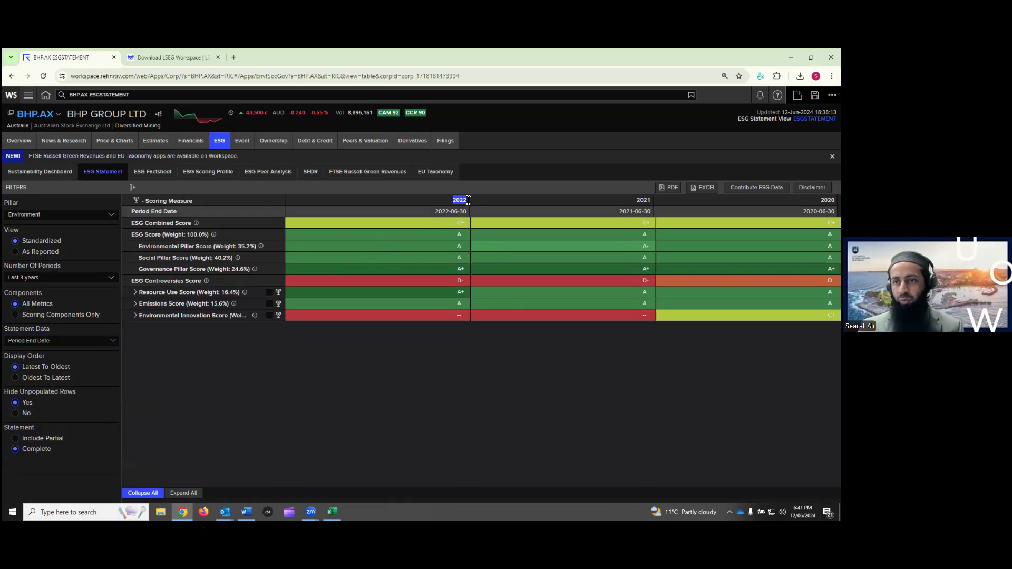
{"action": "left_click", "coordinate": [468, 201]}
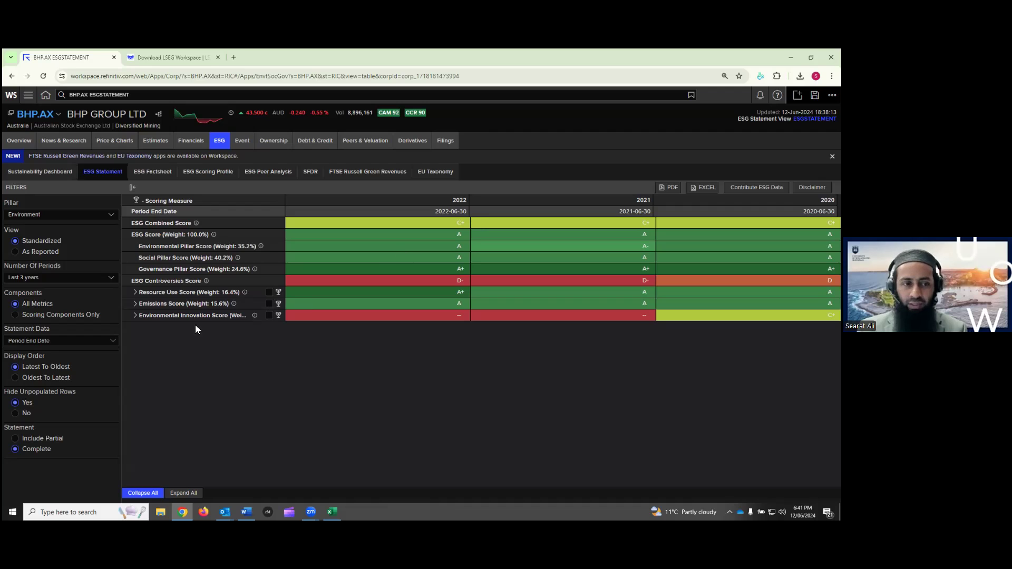
{"action": "left_click", "coordinate": [25, 379]}
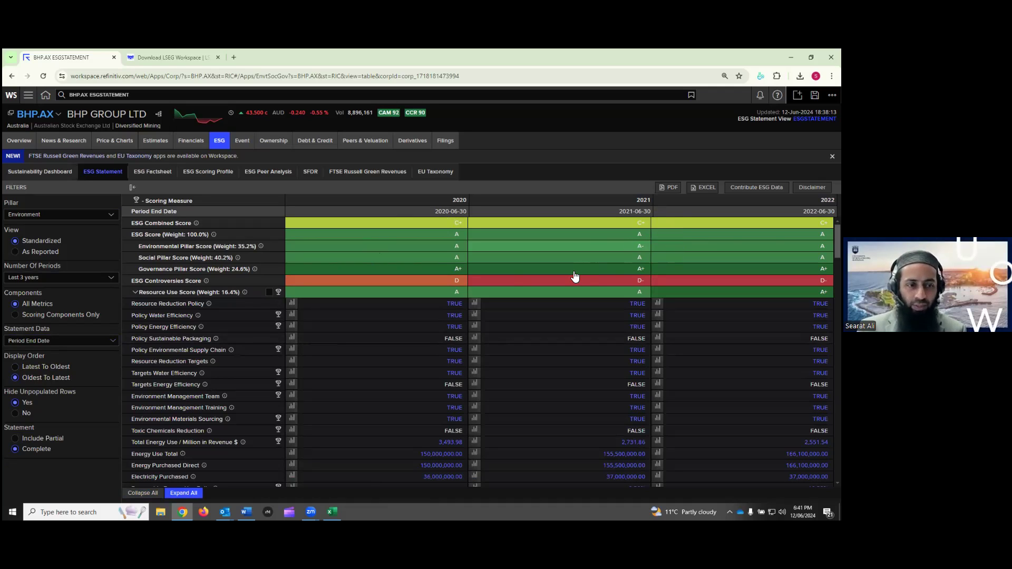
Show unpopulated rows while scrolling the Environment metrics, then hide empty rows again
{"action": "left_click", "coordinate": [16, 416]}
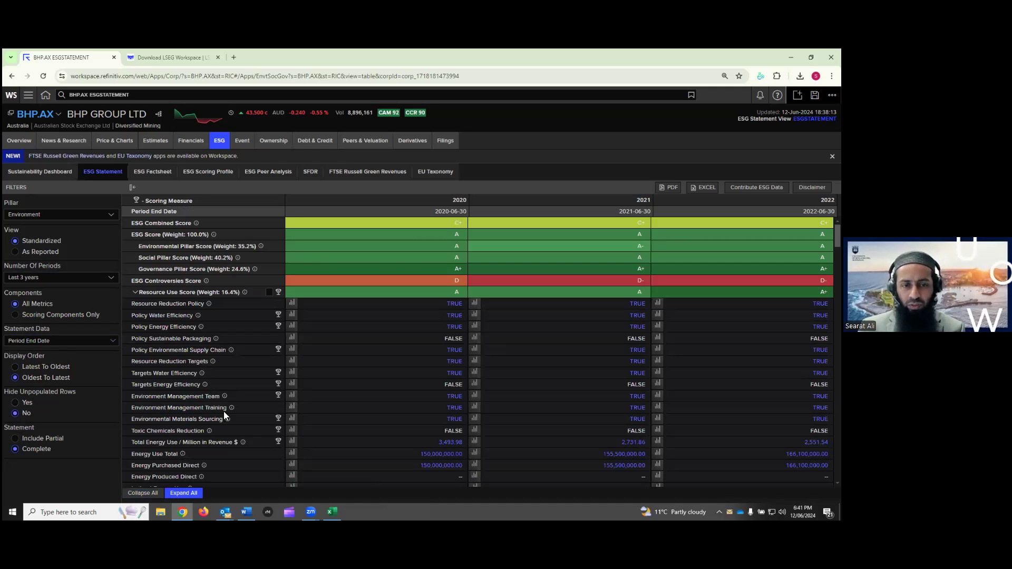
{"action": "scroll", "coordinate": [224, 411], "scroll_direction": "down", "scroll_amount": 5}
{"action": "scroll", "coordinate": [311, 406], "scroll_direction": "down", "scroll_amount": 5}
{"action": "scroll", "coordinate": [303, 400], "scroll_direction": "down", "scroll_amount": 10}
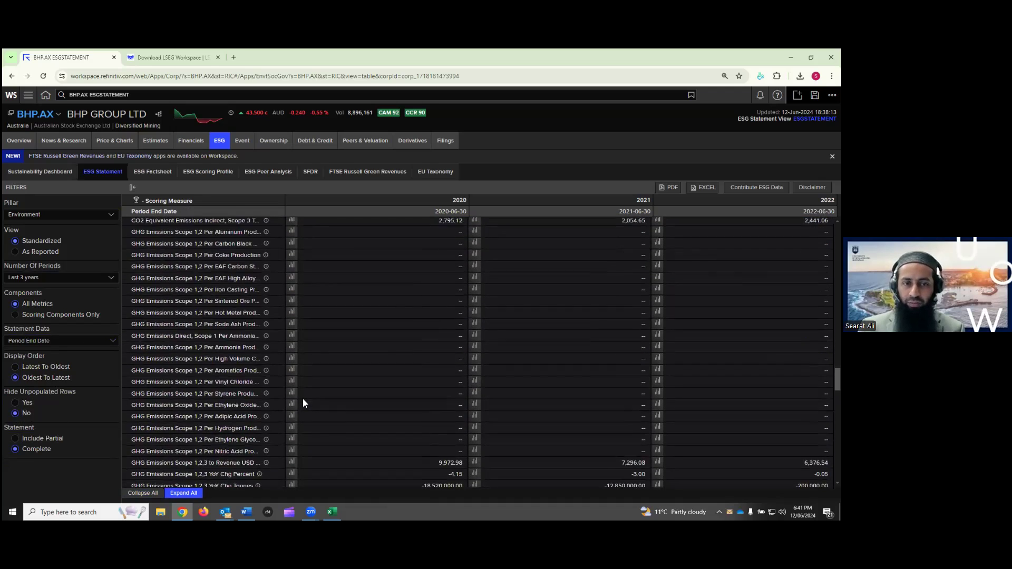
{"action": "left_click", "coordinate": [21, 403]}
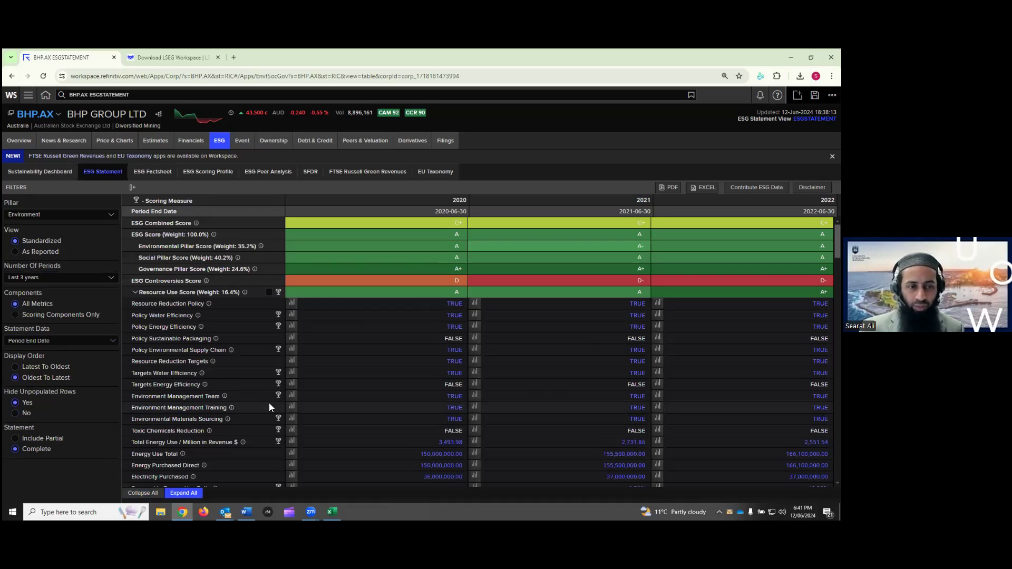
{"action": "scroll", "coordinate": [283, 399], "scroll_direction": "down", "scroll_amount": 5}
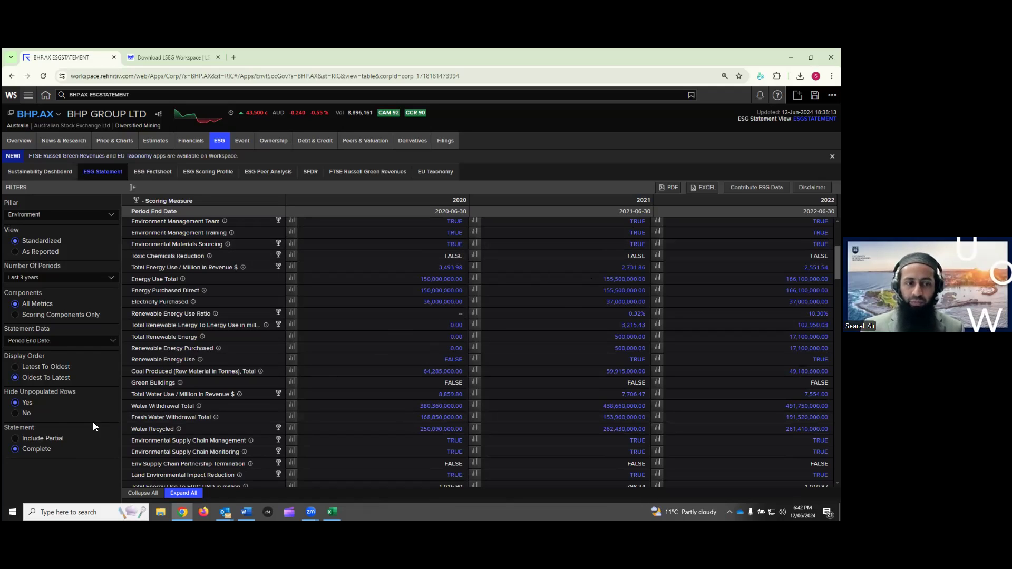
Include partial-statement years and collapse Resource Use, Emissions and all sections to score rows
{"action": "left_click", "coordinate": [16, 439]}
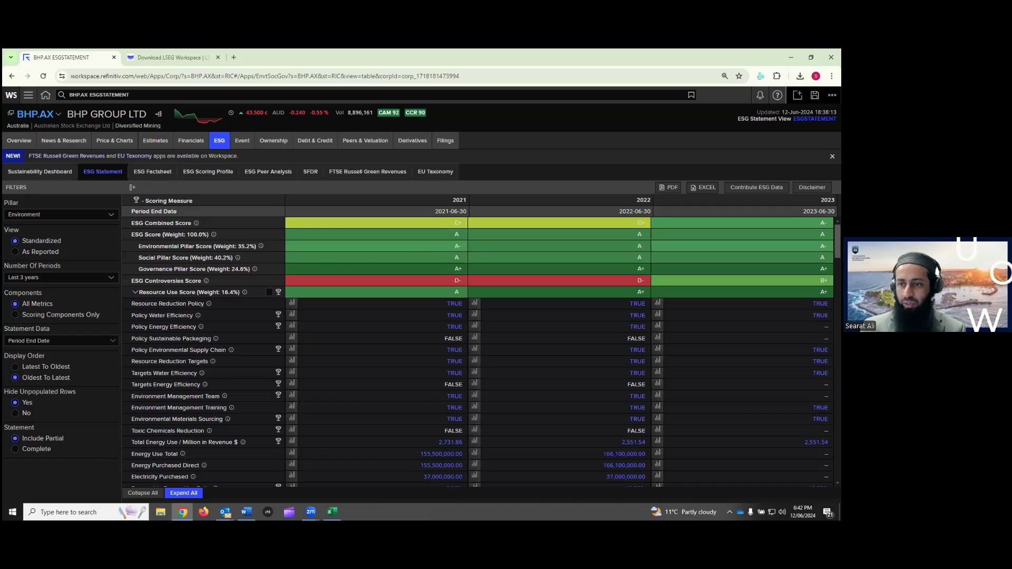
{"action": "scroll", "coordinate": [816, 443], "scroll_direction": "down", "scroll_amount": 3}
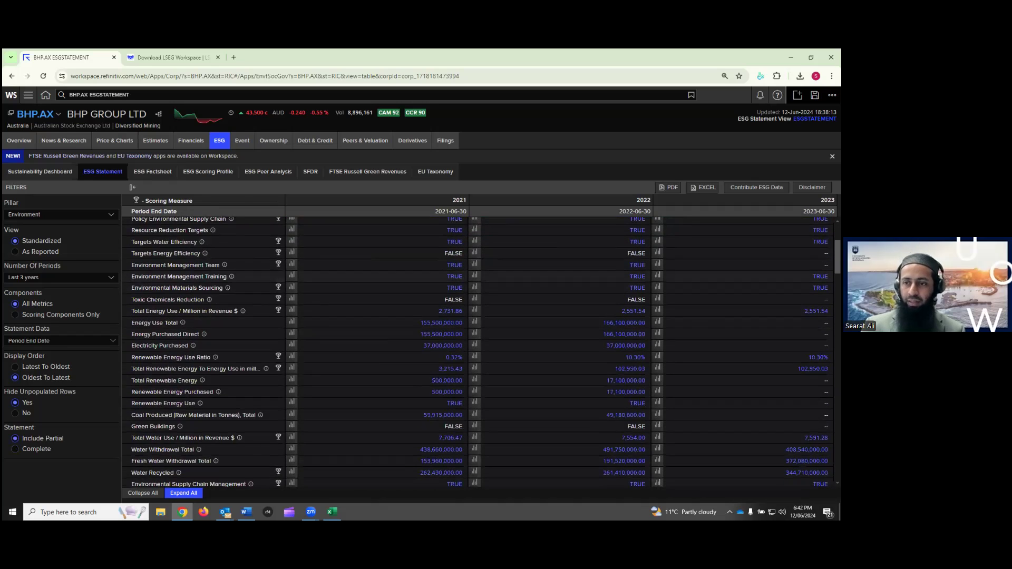
{"action": "scroll", "coordinate": [817, 442], "scroll_direction": "up", "scroll_amount": 3}
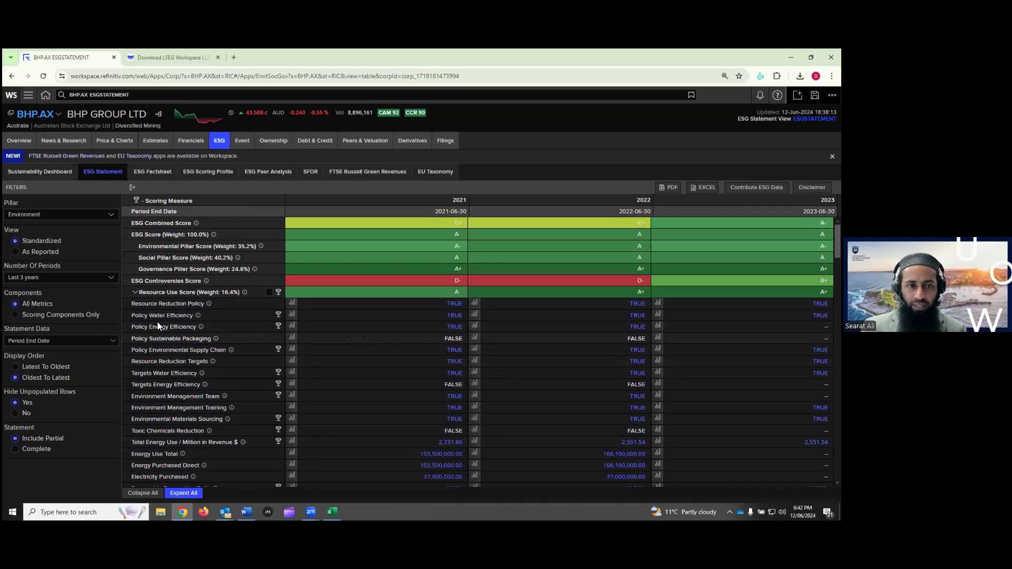
{"action": "left_click", "coordinate": [137, 292]}
{"action": "left_click", "coordinate": [136, 304]}
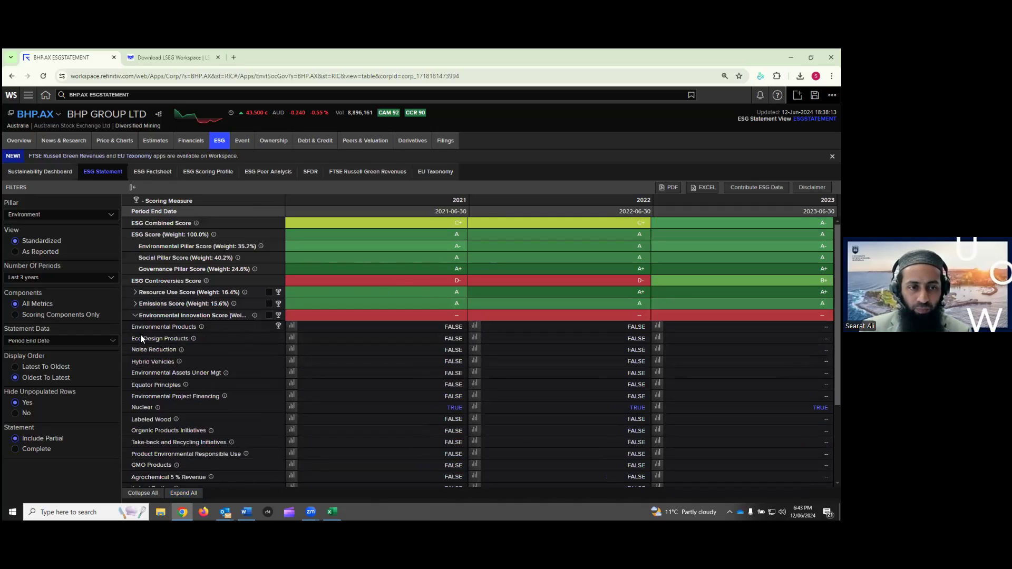
{"action": "left_click", "coordinate": [135, 315]}
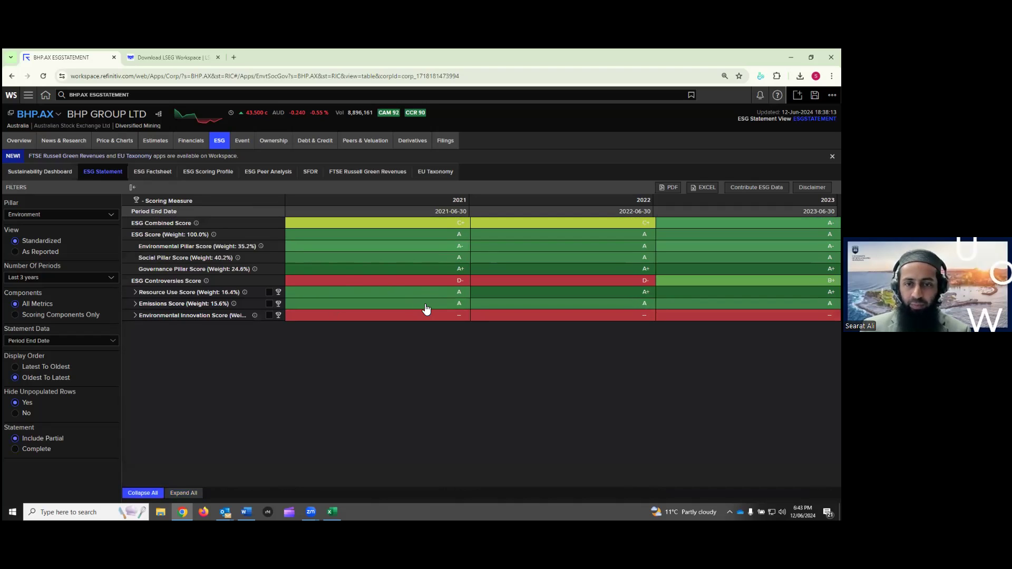
Inspect the ESG Combined Score grade details for 2021, 2022 and 2023
{"action": "left_click_drag", "start_coordinate": [149, 224], "coordinate": [186, 225]}
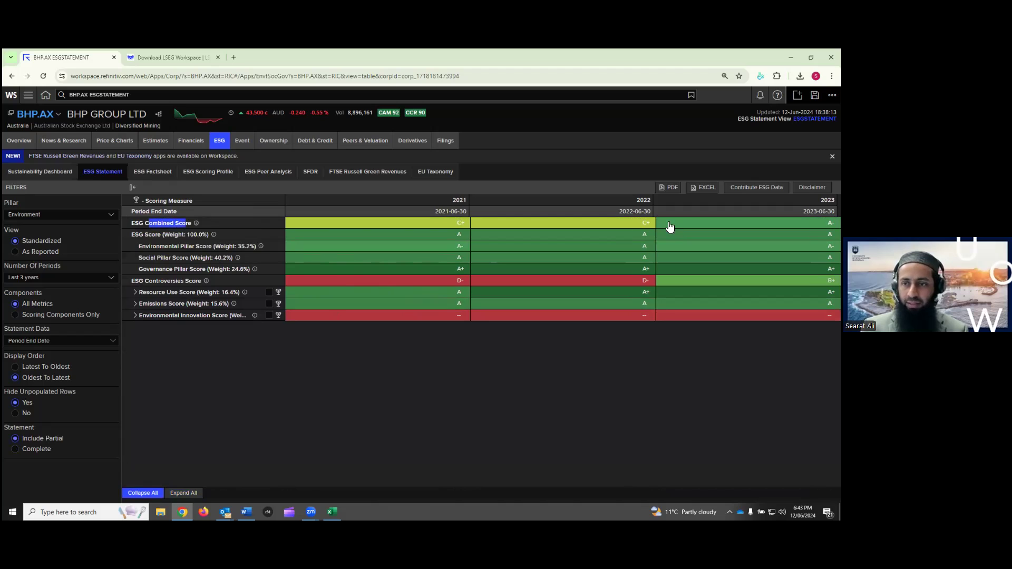
{"action": "left_click", "coordinate": [451, 225]}
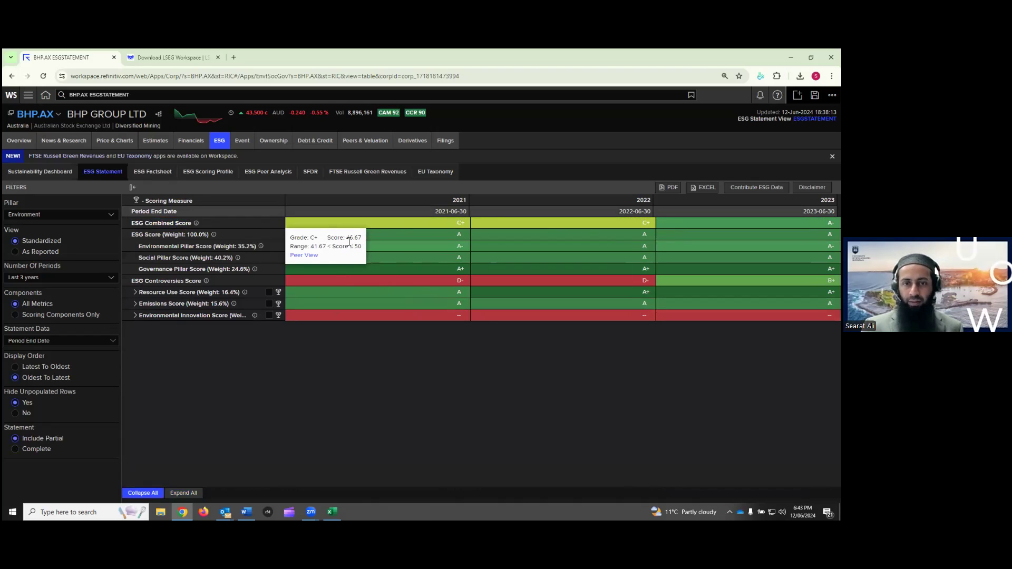
{"action": "left_click", "coordinate": [604, 225]}
{"action": "left_click", "coordinate": [780, 223]}
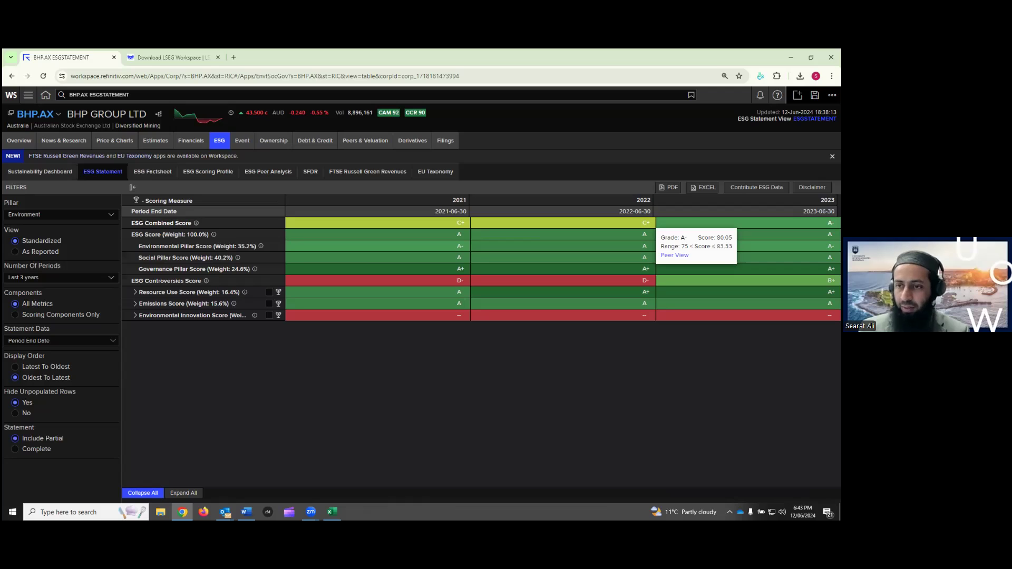
Highlight the ESG Combined, ESG, ESG Controversies and three environmental category score labels
{"action": "left_click_drag", "start_coordinate": [143, 223], "coordinate": [171, 223]}
{"action": "left_click", "coordinate": [152, 235]}
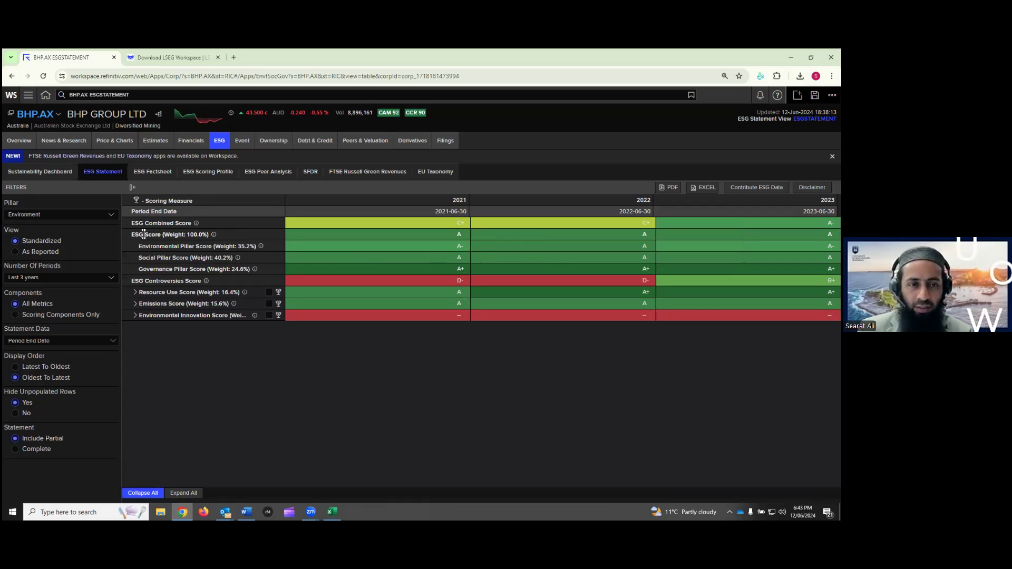
{"action": "left_click_drag", "start_coordinate": [133, 235], "coordinate": [151, 246]}
{"action": "left_click", "coordinate": [151, 258]}
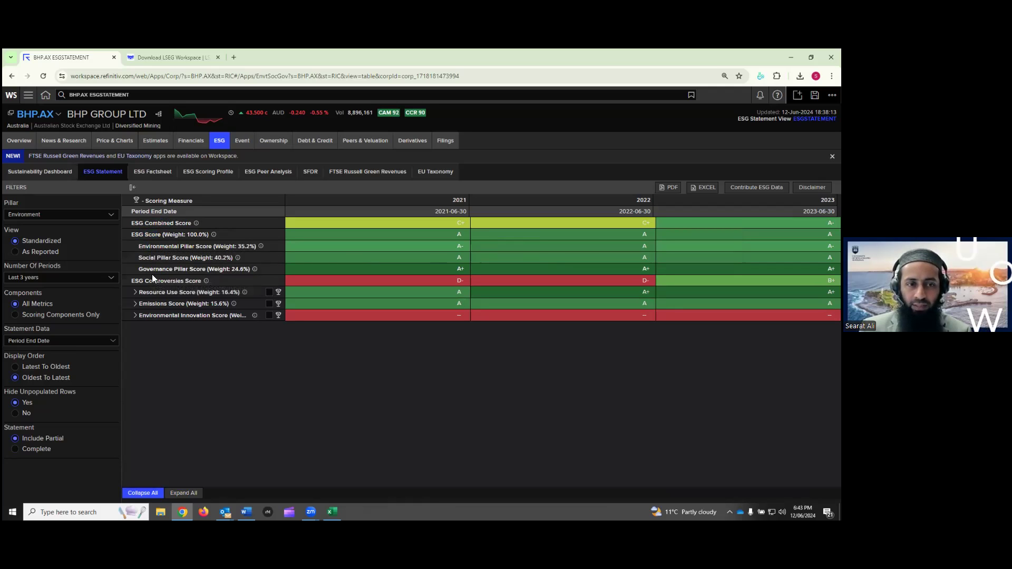
{"action": "left_click_drag", "start_coordinate": [148, 281], "coordinate": [184, 282]}
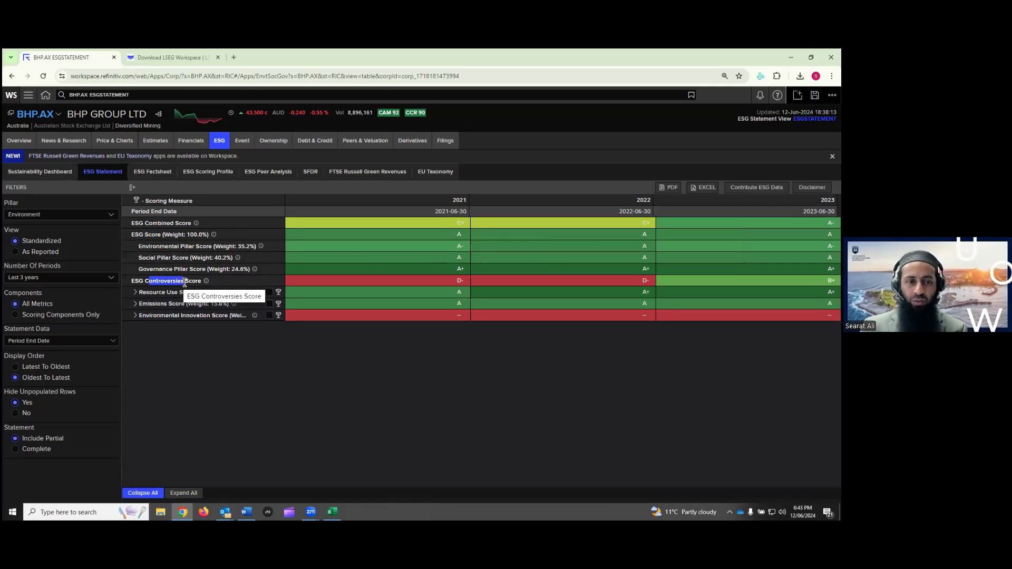
{"action": "left_click_drag", "start_coordinate": [187, 337], "coordinate": [138, 299]}
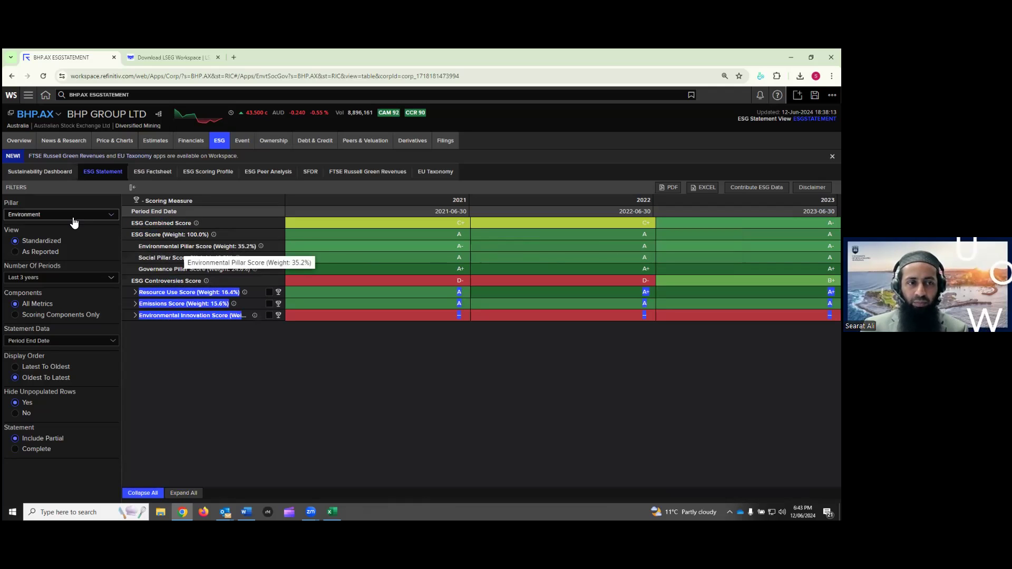
Switch the statement to the Social pillar, collapsed to its category scores
{"action": "left_click", "coordinate": [54, 215]}
{"action": "left_click", "coordinate": [30, 227]}
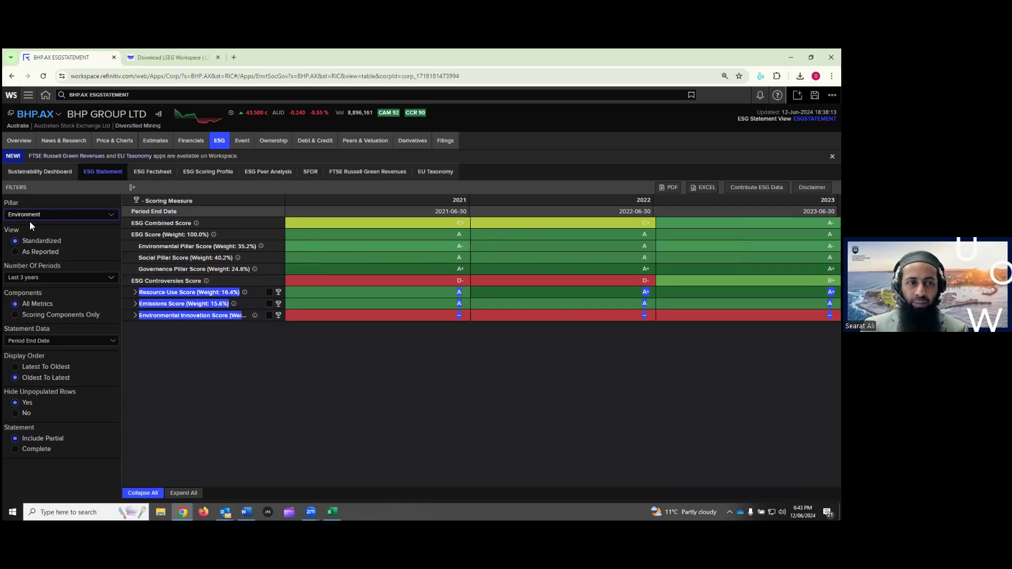
{"action": "left_click", "coordinate": [38, 216]}
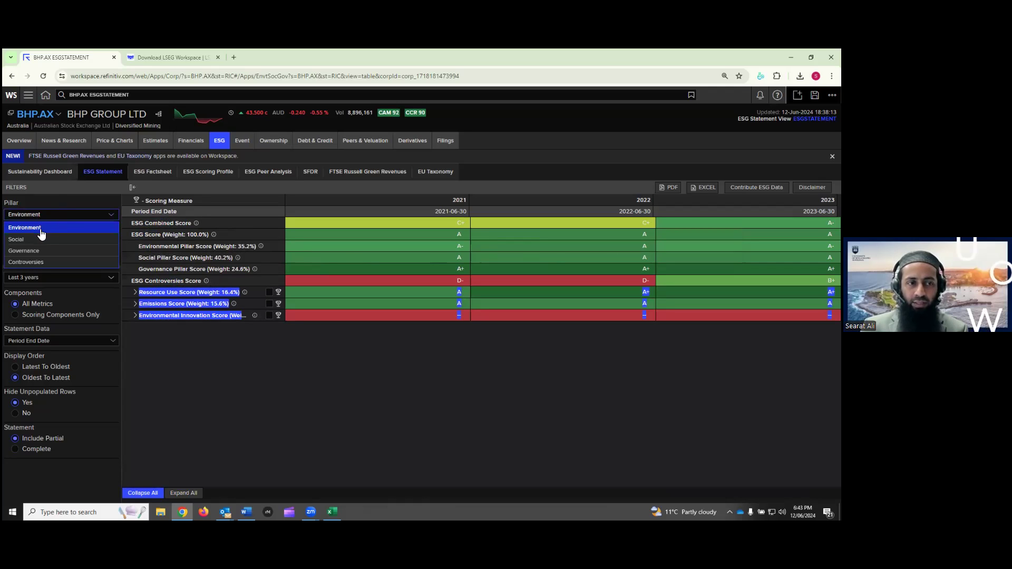
{"action": "left_click", "coordinate": [34, 241]}
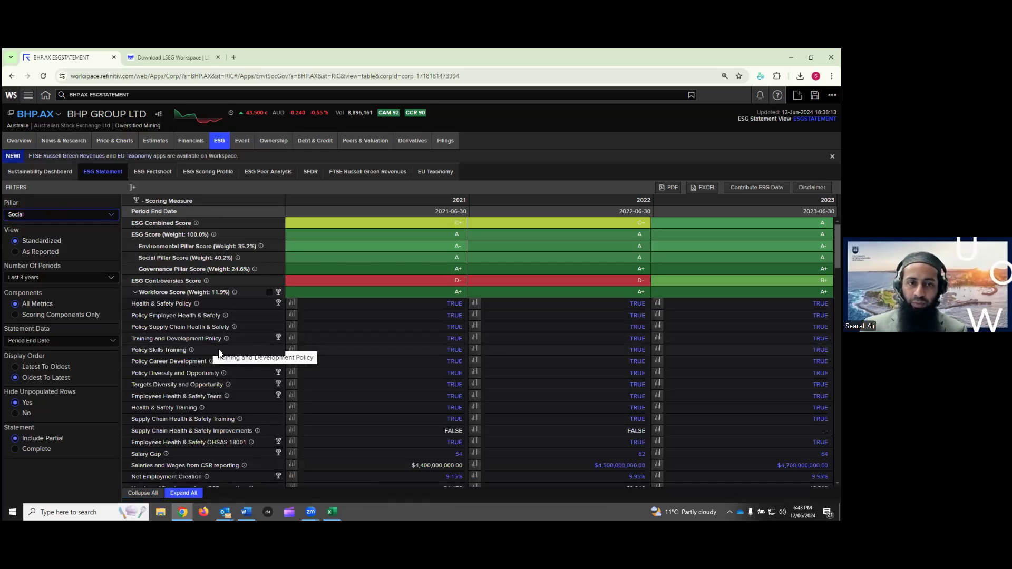
{"action": "left_click", "coordinate": [146, 496]}
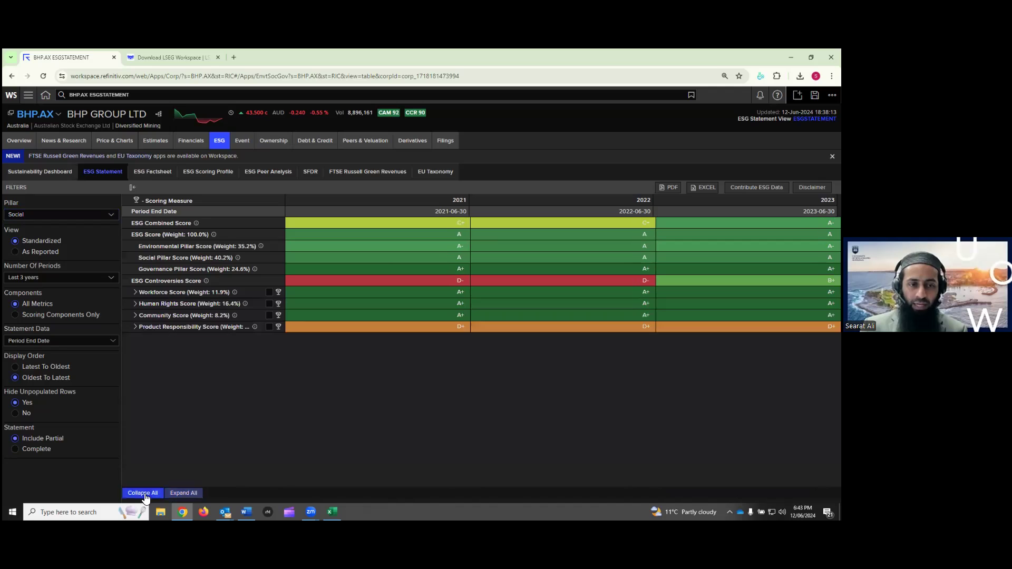
Review the four Social category score rows, then switch to the Governance pillar
{"action": "left_click_drag", "start_coordinate": [254, 334], "coordinate": [138, 292]}
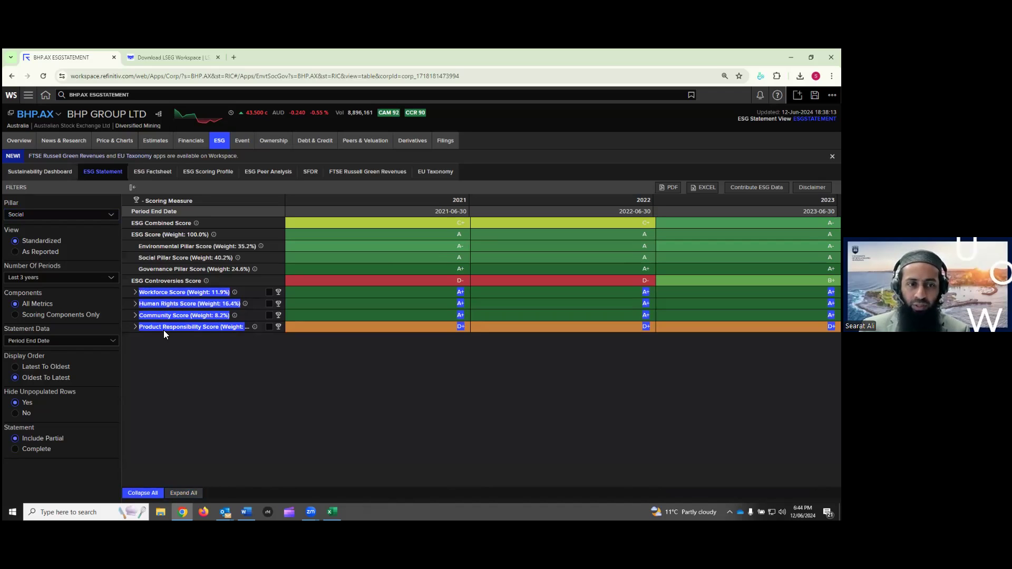
{"action": "left_click", "coordinate": [186, 342]}
{"action": "left_click", "coordinate": [102, 216]}
{"action": "left_click", "coordinate": [72, 258]}
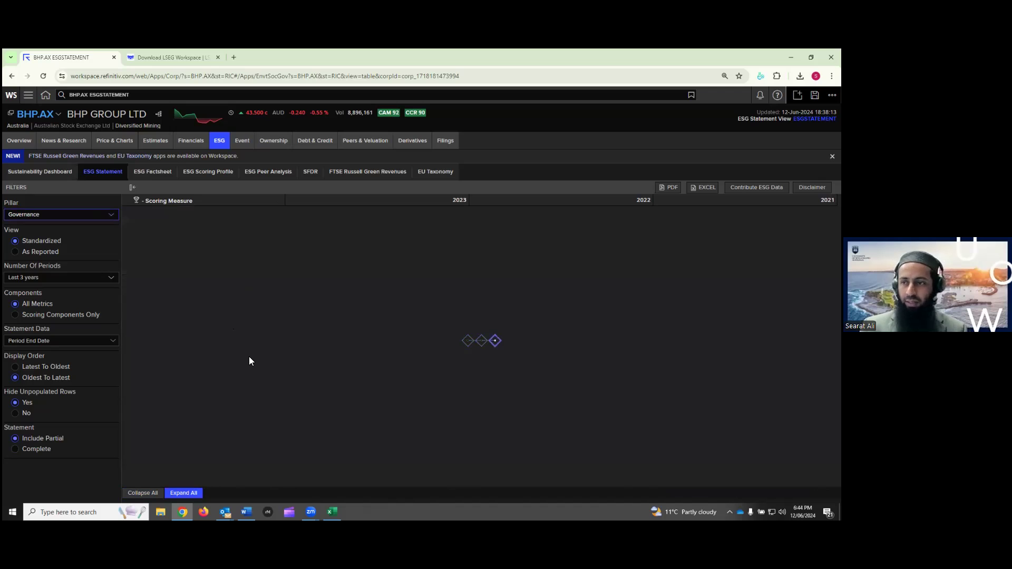
Collapse the Governance statement and review the 100.0% ESG Score and 24.6% Governance weights
{"action": "left_click", "coordinate": [149, 494]}
{"action": "left_click", "coordinate": [149, 493]}
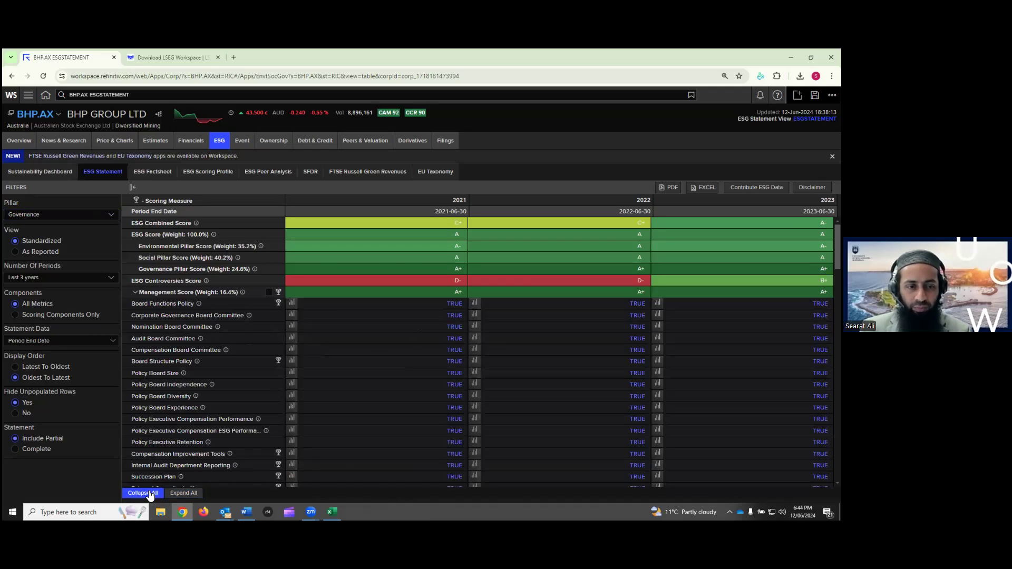
{"action": "left_click", "coordinate": [150, 495]}
{"action": "left_click_drag", "start_coordinate": [163, 292], "coordinate": [200, 316]}
{"action": "left_click", "coordinate": [199, 336]}
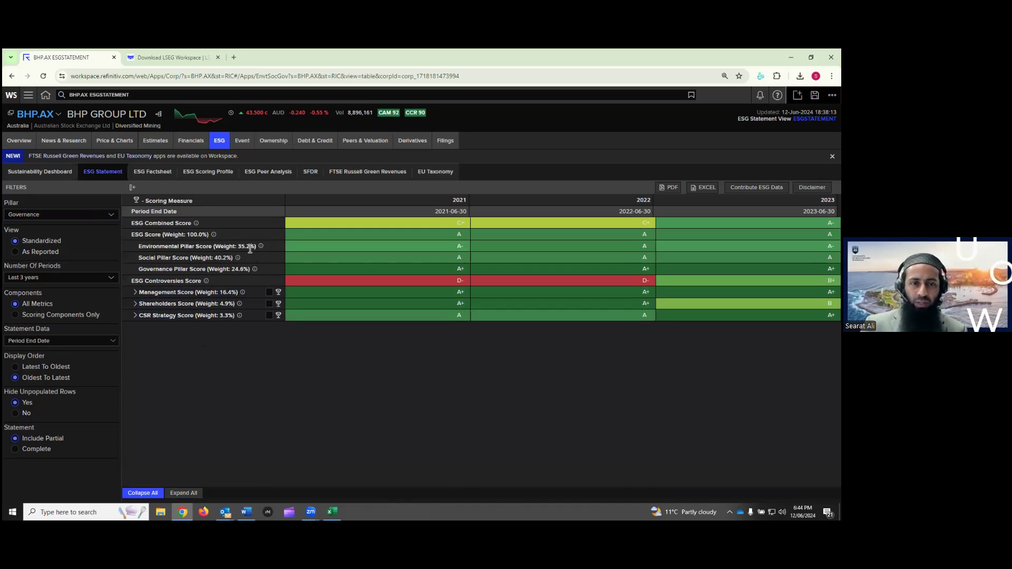
{"action": "double_click", "coordinate": [193, 235]}
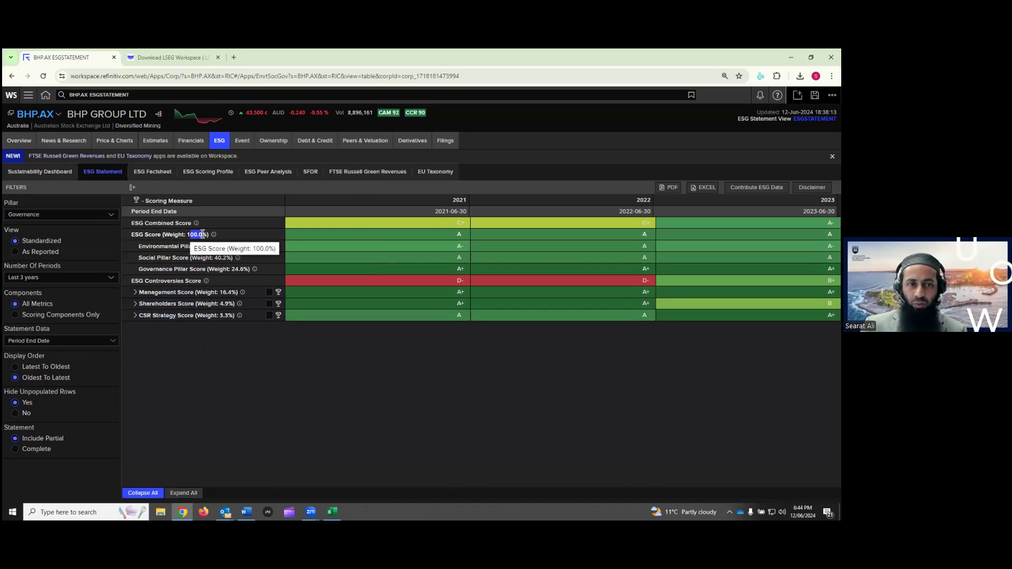
{"action": "left_click", "coordinate": [211, 356]}
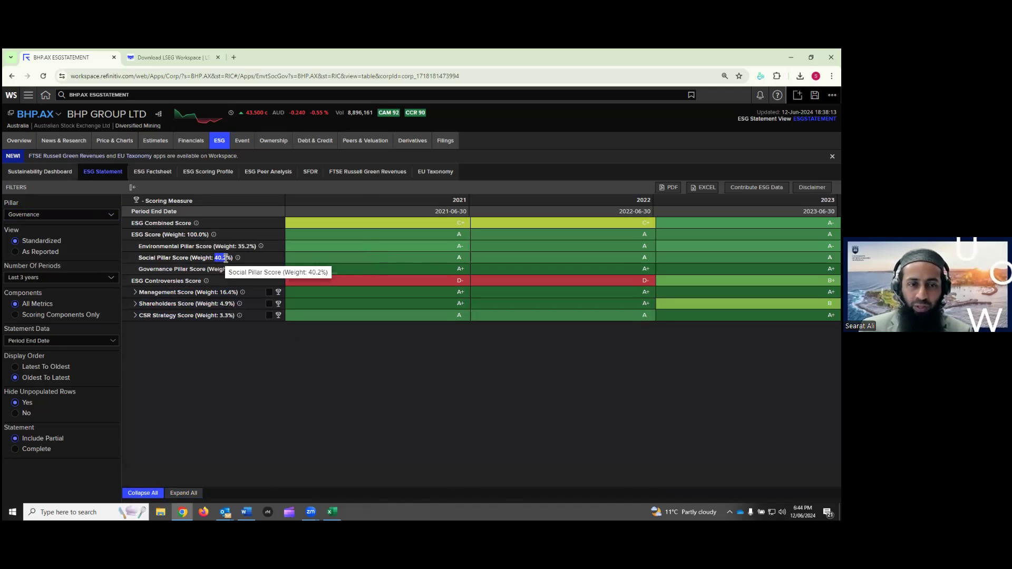
{"action": "left_click_drag", "start_coordinate": [231, 270], "coordinate": [249, 270]}
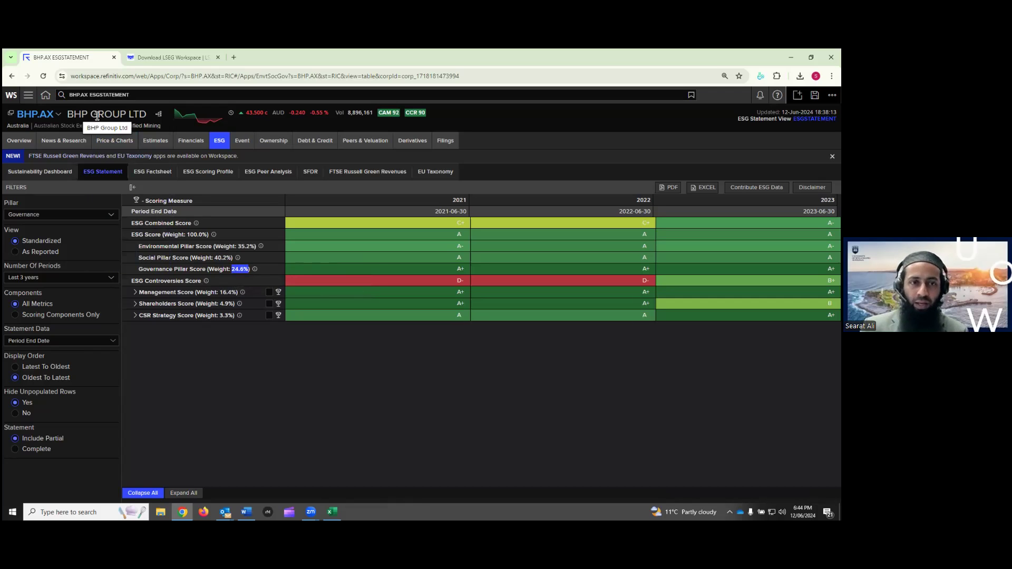
Expand Management Score into its board committee and policy metrics
{"action": "mouse_move", "coordinate": [220, 141]}
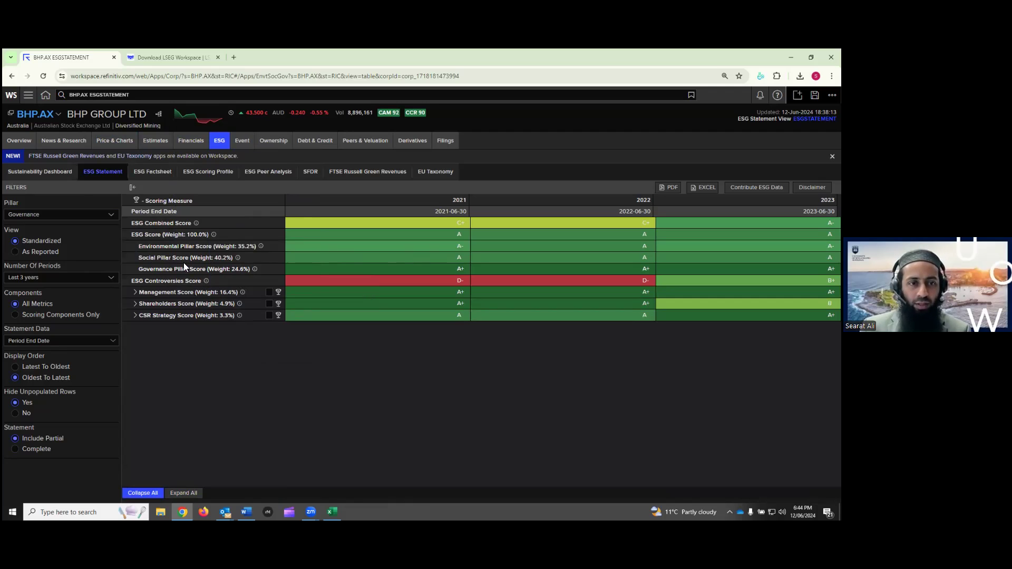
{"action": "left_click", "coordinate": [136, 294]}
{"action": "left_click", "coordinate": [135, 293]}
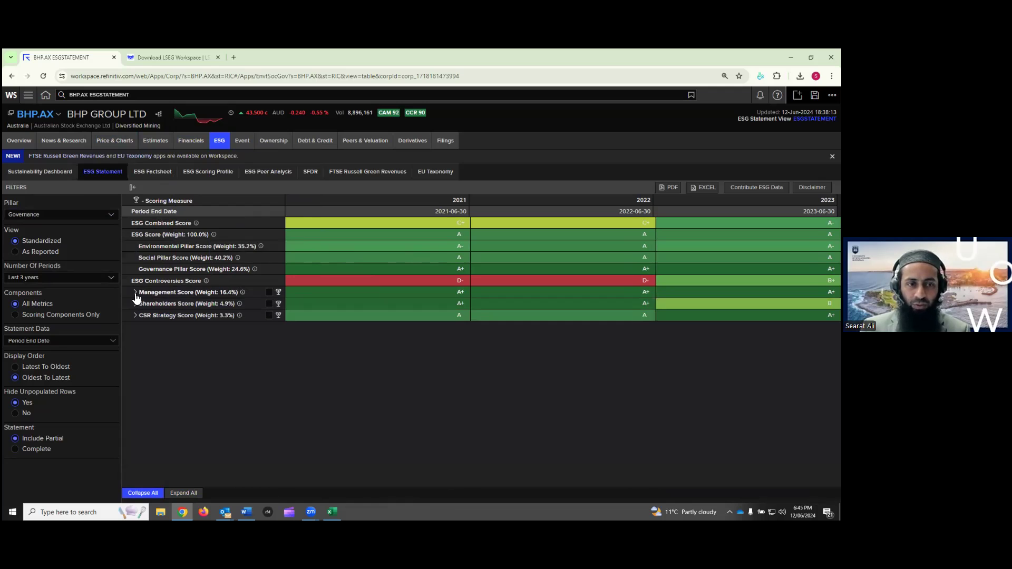
{"action": "left_click", "coordinate": [135, 292]}
{"action": "scroll", "coordinate": [192, 328], "scroll_direction": "down", "scroll_amount": 4}
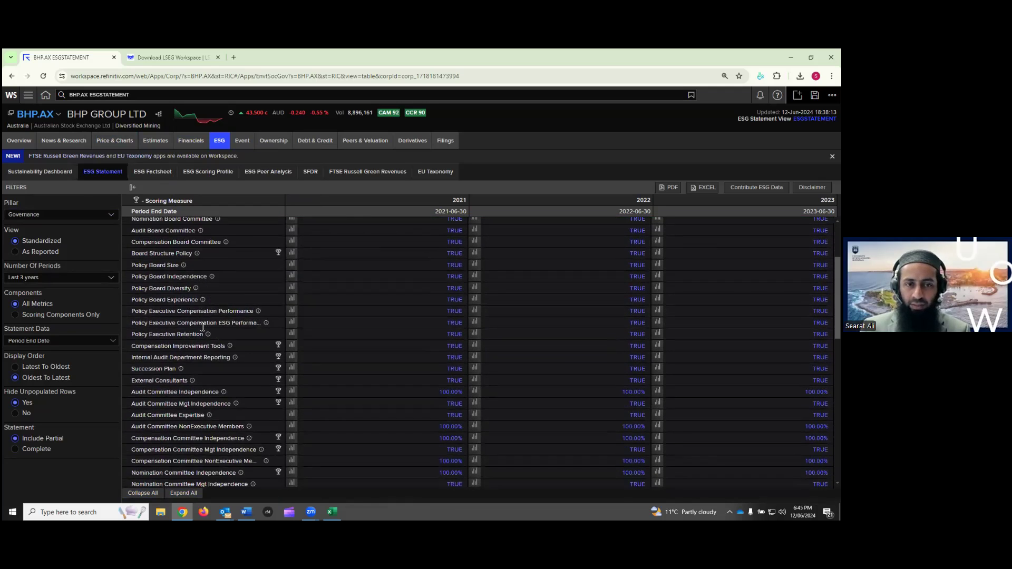
{"action": "scroll", "coordinate": [209, 364], "scroll_direction": "up", "scroll_amount": 4}
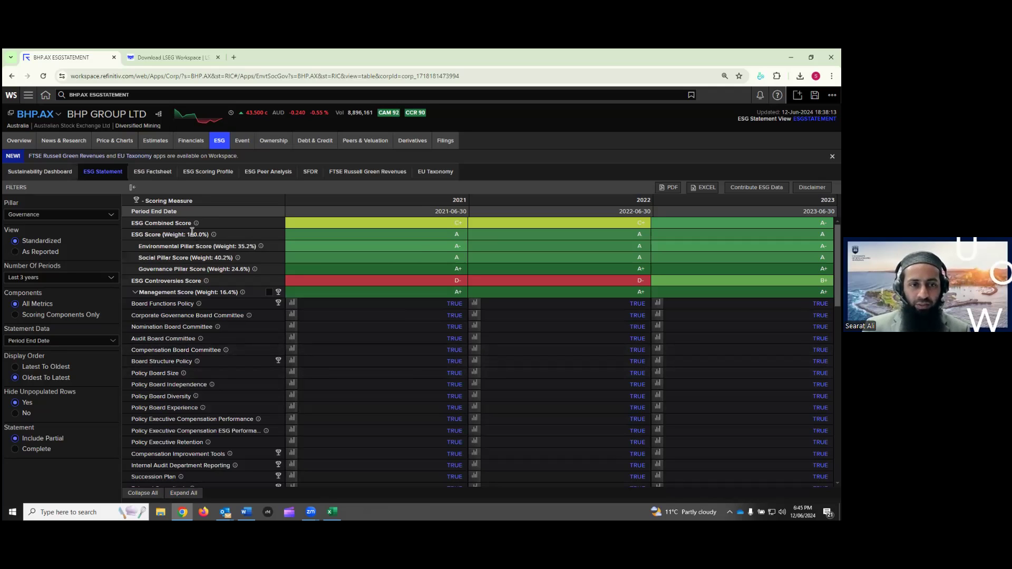
Review Management Score board policies like Policy Board Size, all TRUE for 2021–2023
{"action": "mouse_move", "coordinate": [196, 225]}
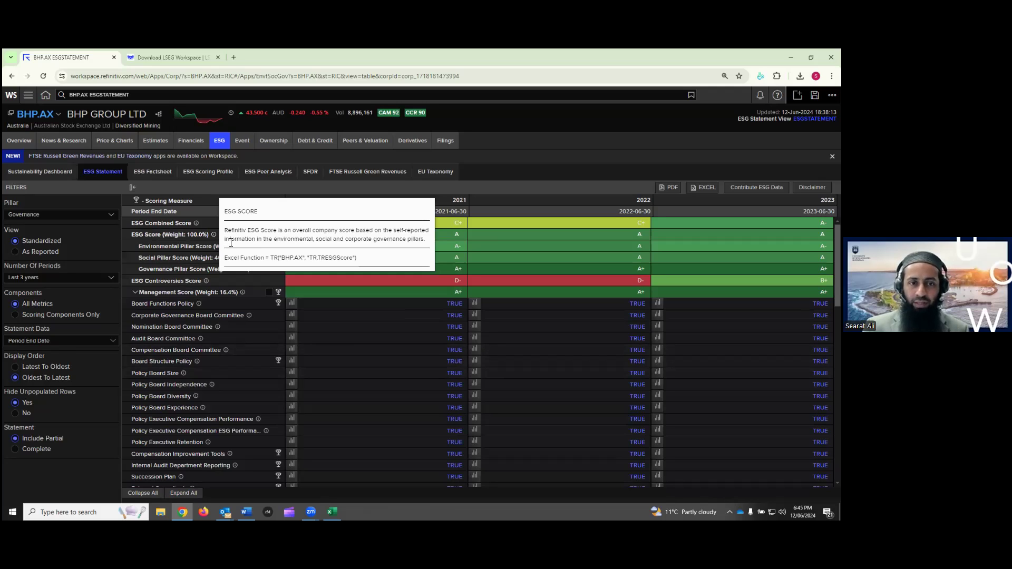
{"action": "mouse_move", "coordinate": [261, 250]}
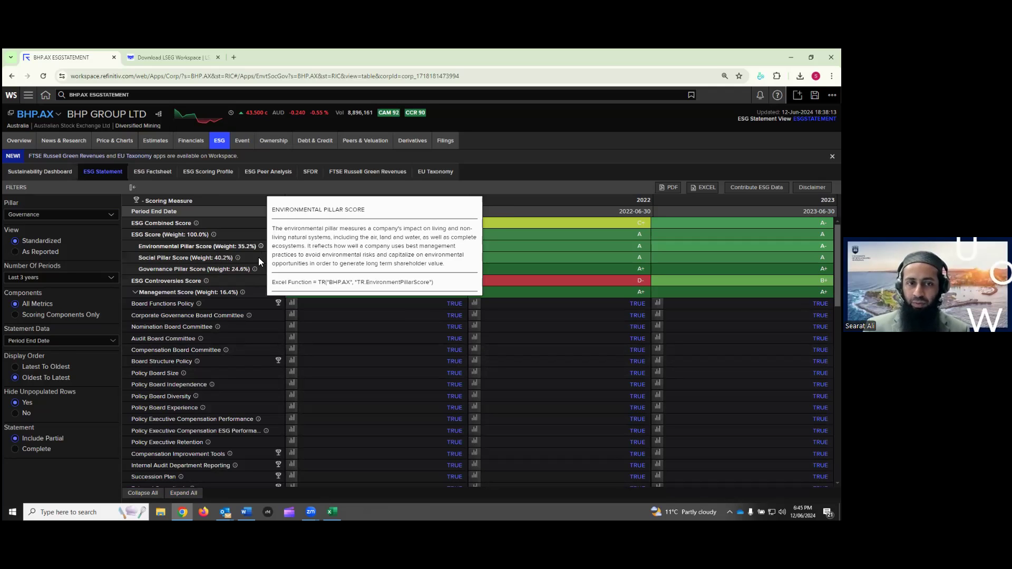
{"action": "mouse_move", "coordinate": [250, 317]}
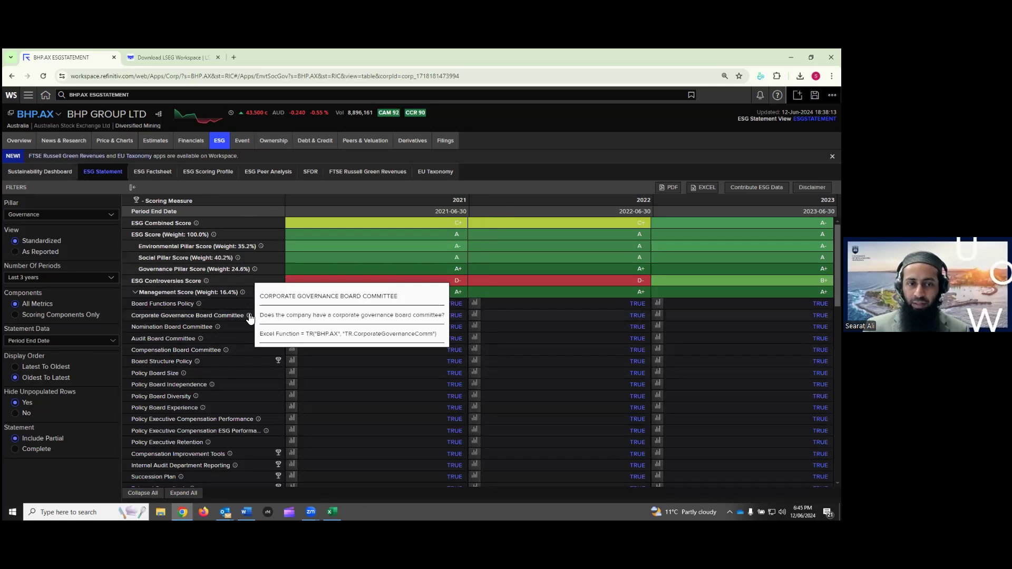
{"action": "mouse_move", "coordinate": [196, 371]}
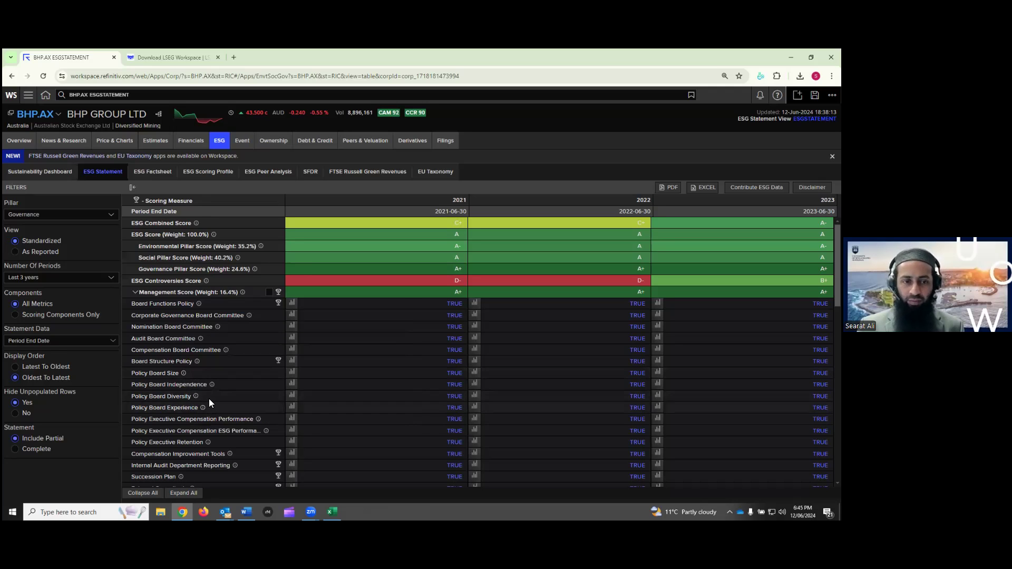
{"action": "mouse_move", "coordinate": [203, 409]}
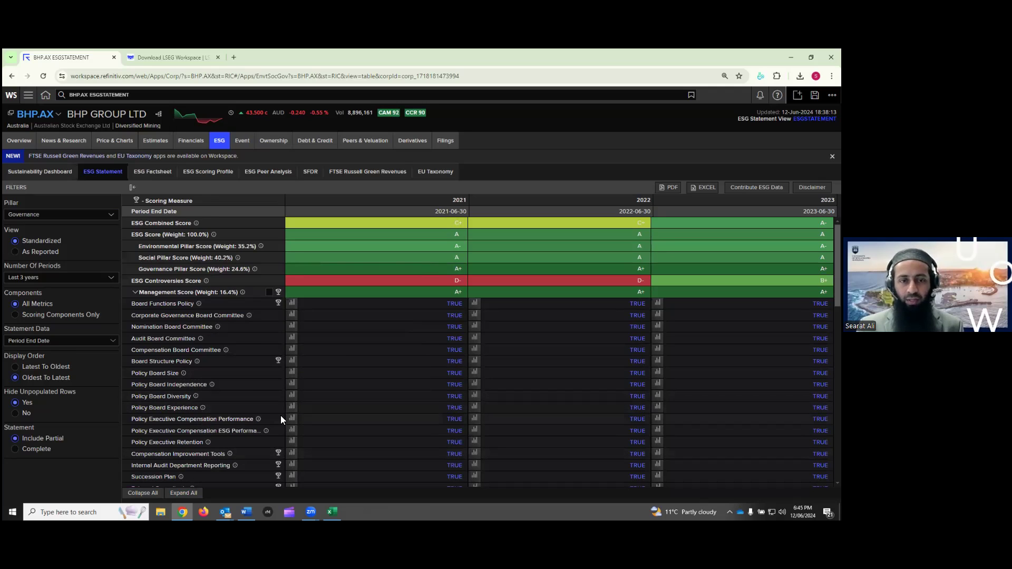
{"action": "mouse_move", "coordinate": [278, 304]}
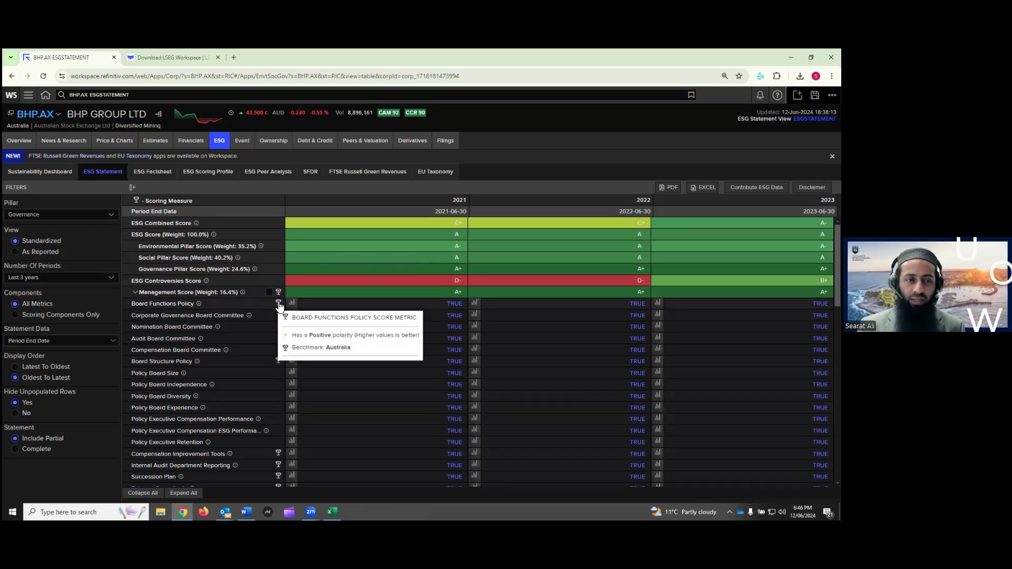
Set Components to Scoring Components Only, after comparing it against All Metrics
{"action": "left_click", "coordinate": [19, 315]}
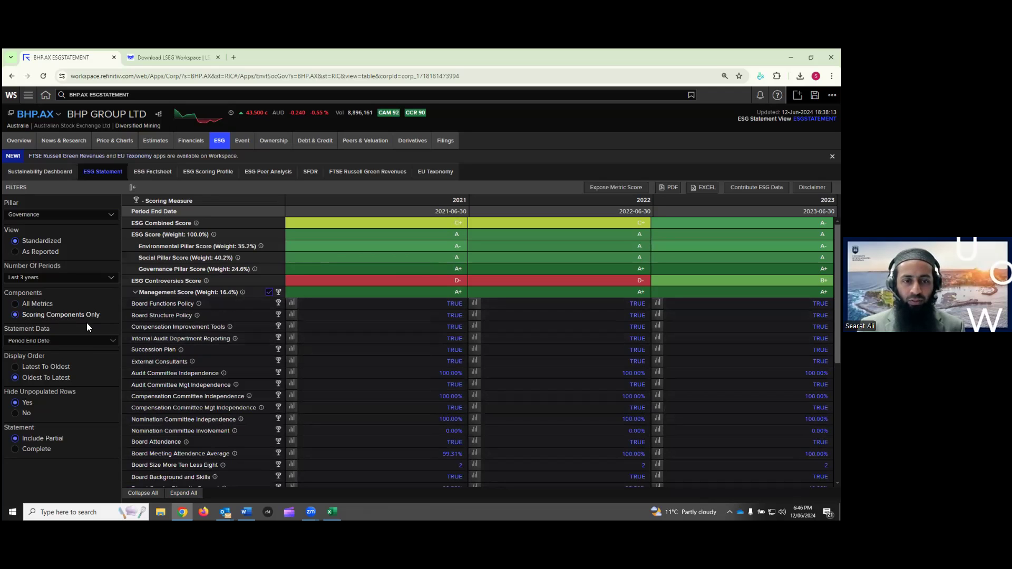
{"action": "scroll", "coordinate": [279, 431], "scroll_direction": "down", "scroll_amount": 2}
{"action": "scroll", "coordinate": [280, 416], "scroll_direction": "down", "scroll_amount": 3}
{"action": "scroll", "coordinate": [283, 375], "scroll_direction": "up", "scroll_amount": 5}
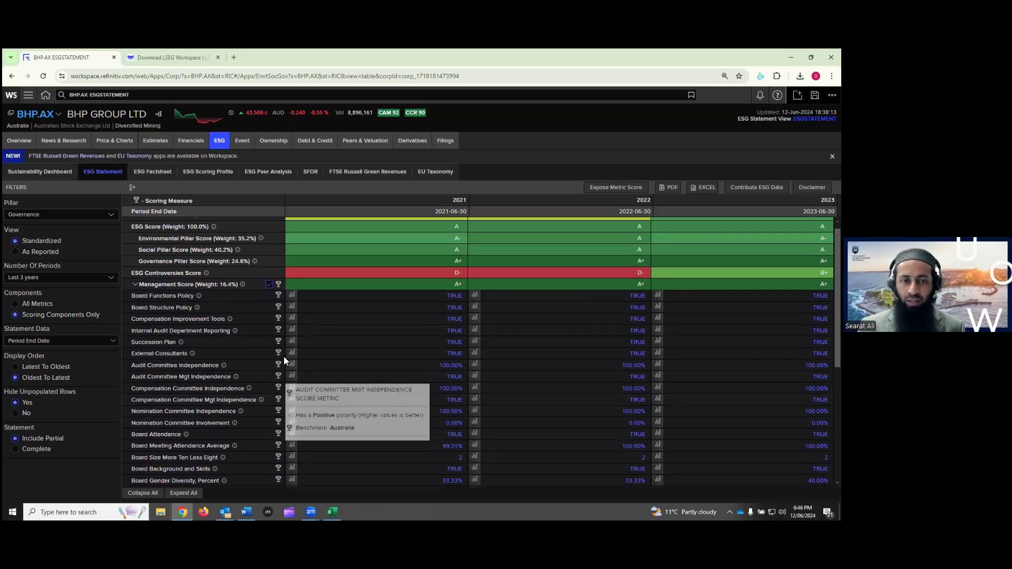
{"action": "left_click", "coordinate": [16, 304]}
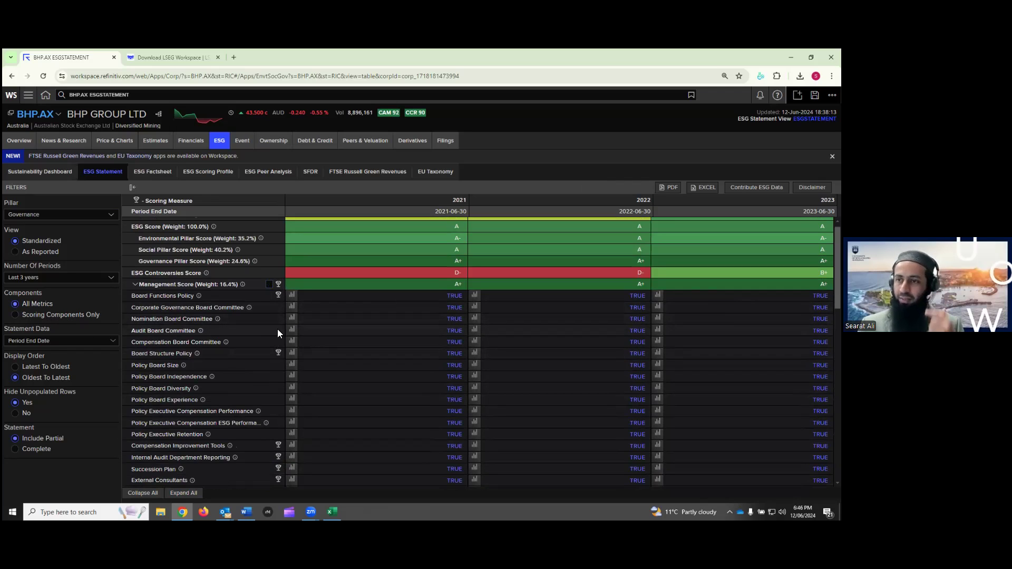
{"action": "left_click", "coordinate": [24, 317]}
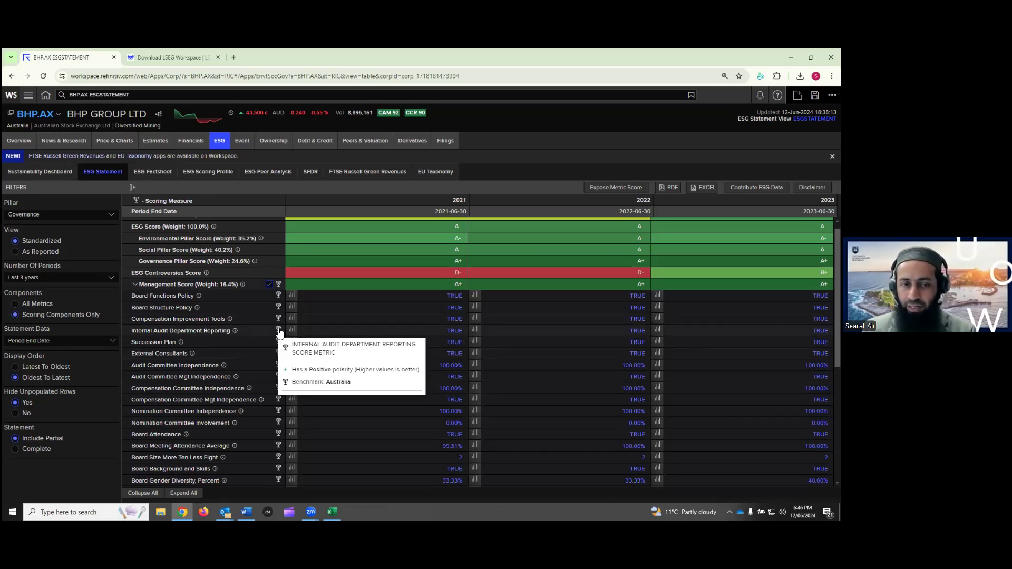
{"action": "mouse_move", "coordinate": [278, 369]}
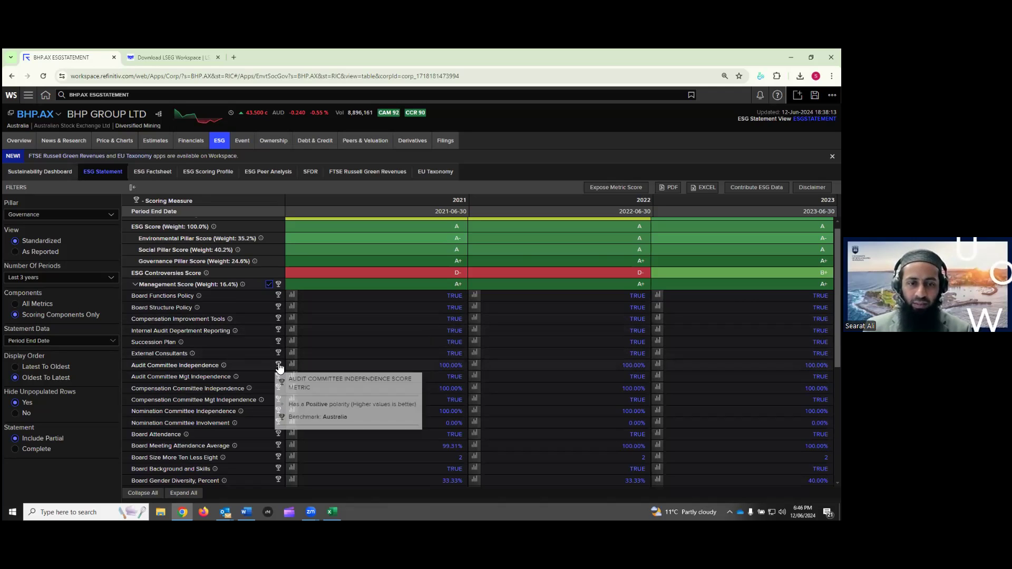
{"action": "mouse_move", "coordinate": [279, 435]}
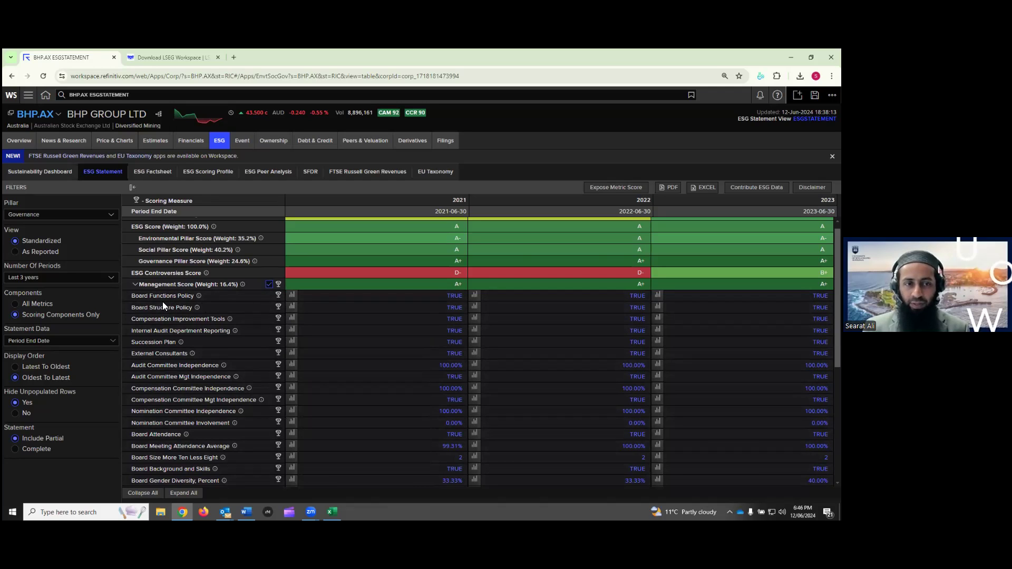
{"action": "left_click", "coordinate": [294, 308]}
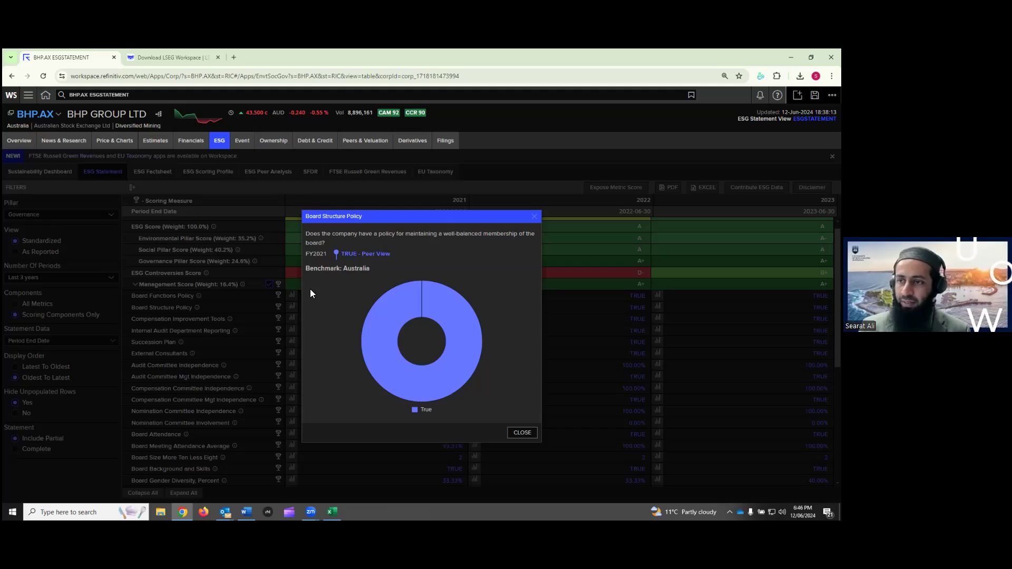
{"action": "mouse_move", "coordinate": [436, 293]}
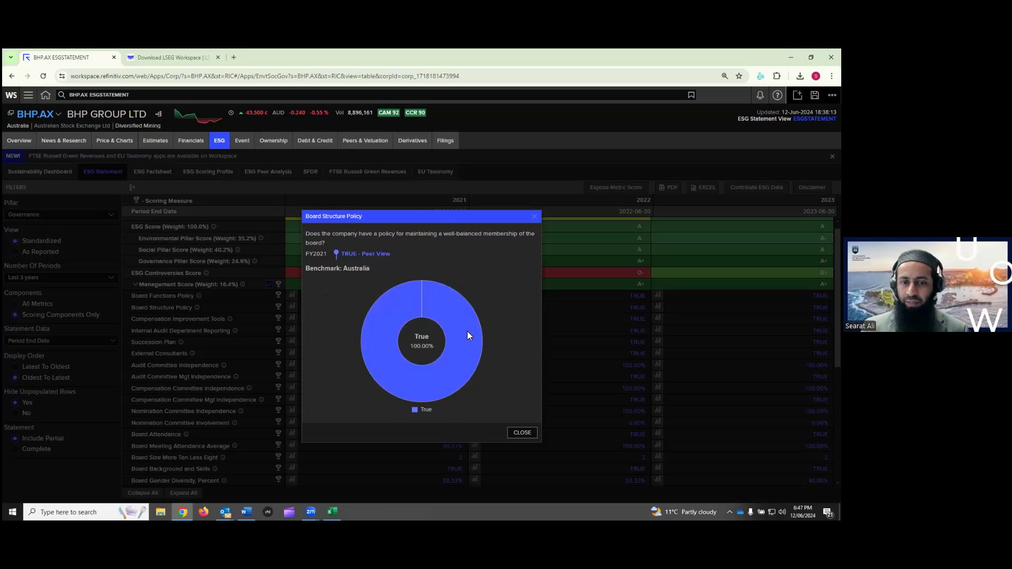
{"action": "left_click", "coordinate": [521, 433]}
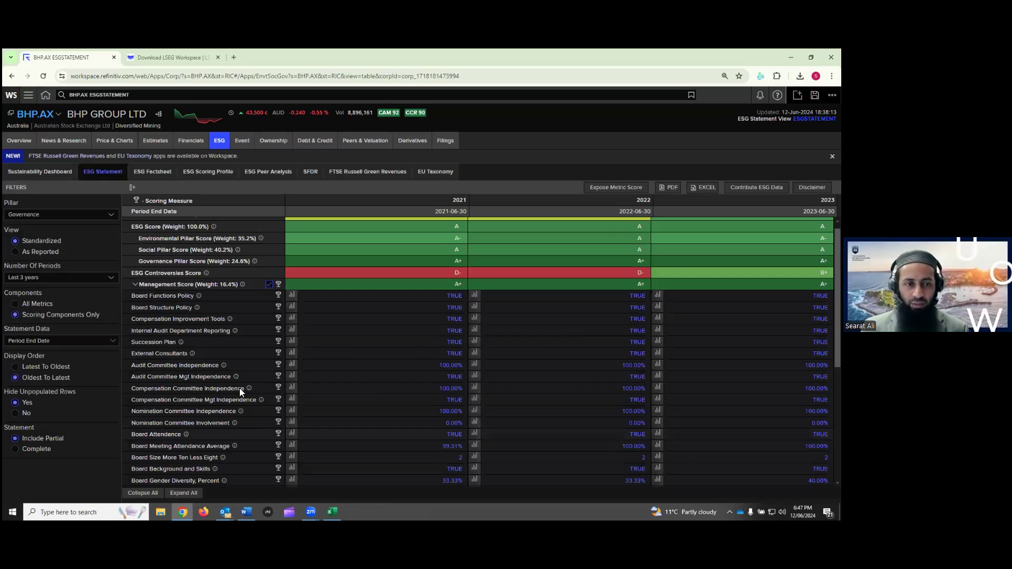
Collapse all score groups and expand CSR Strategy Score, highlighting CSR Sustainability Committee
{"action": "scroll", "coordinate": [233, 388], "scroll_direction": "down", "scroll_amount": 5}
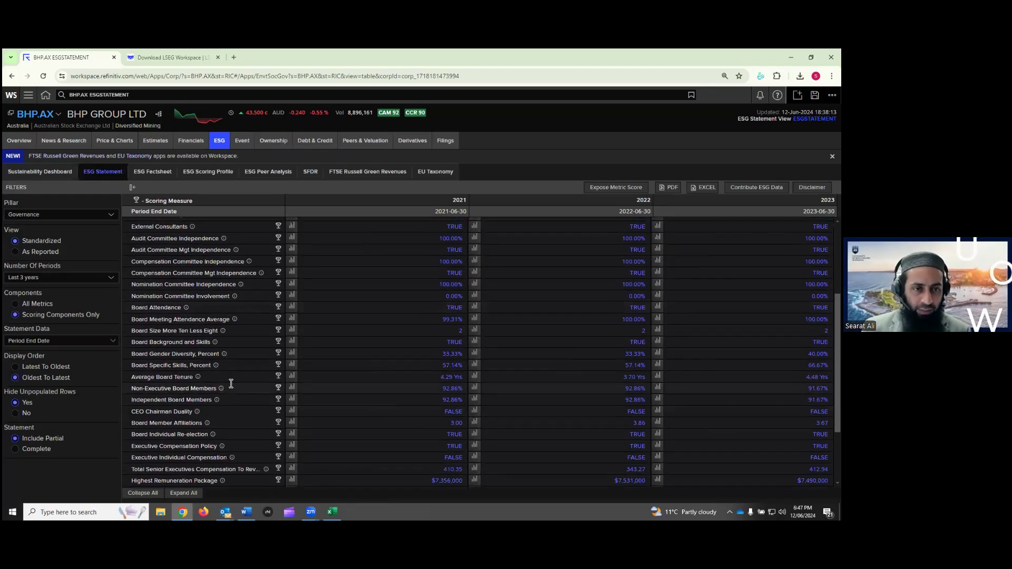
{"action": "scroll", "coordinate": [233, 388], "scroll_direction": "up", "scroll_amount": 6}
{"action": "left_click", "coordinate": [136, 293]}
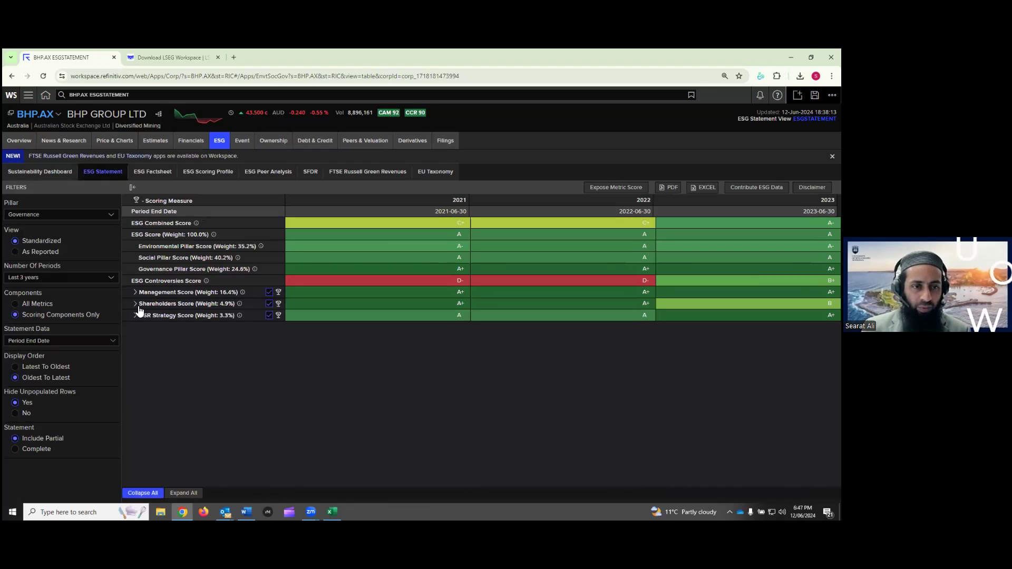
{"action": "left_click", "coordinate": [136, 315]}
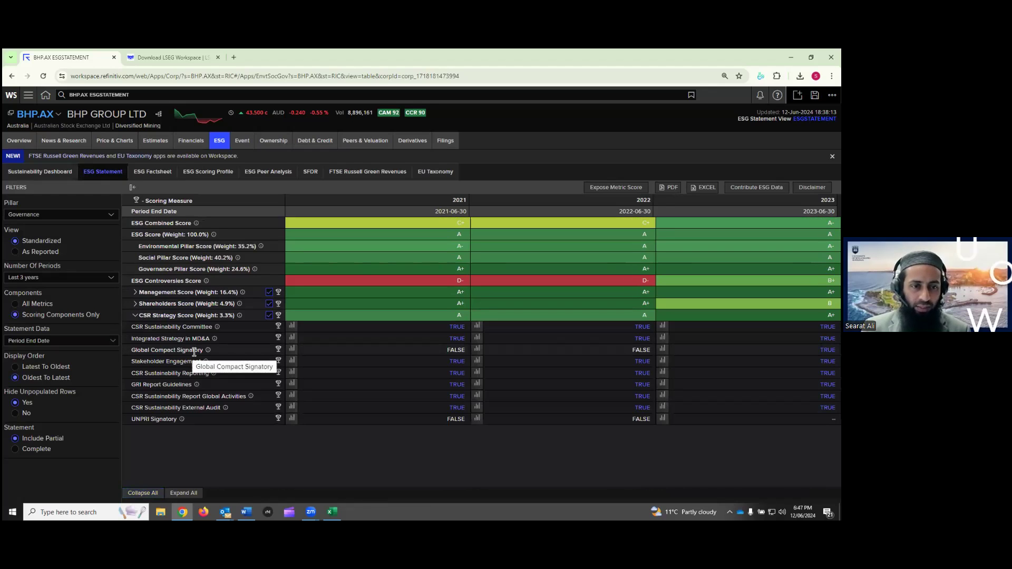
{"action": "left_click_drag", "start_coordinate": [147, 327], "coordinate": [196, 327]}
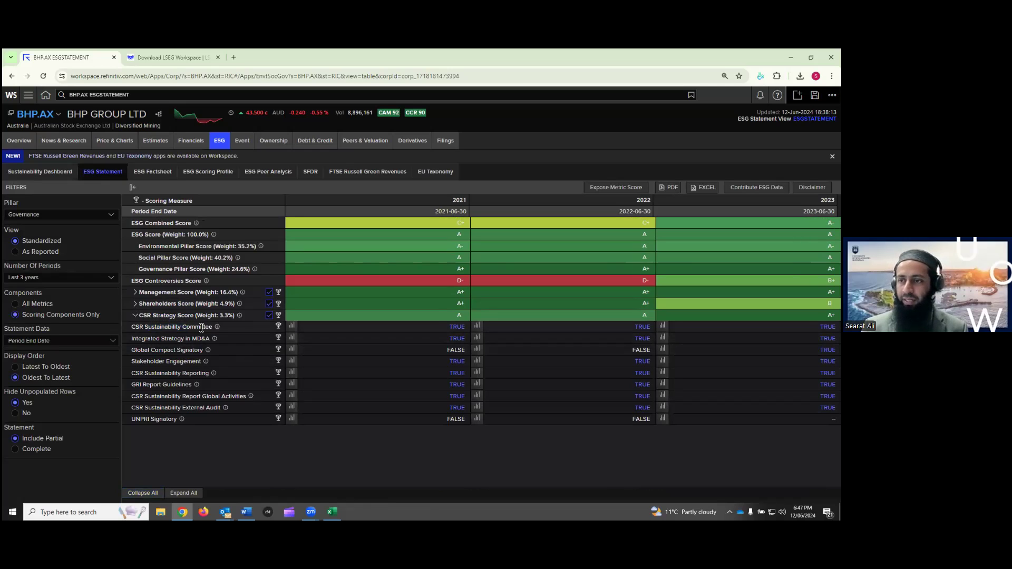
{"action": "mouse_move", "coordinate": [217, 328]}
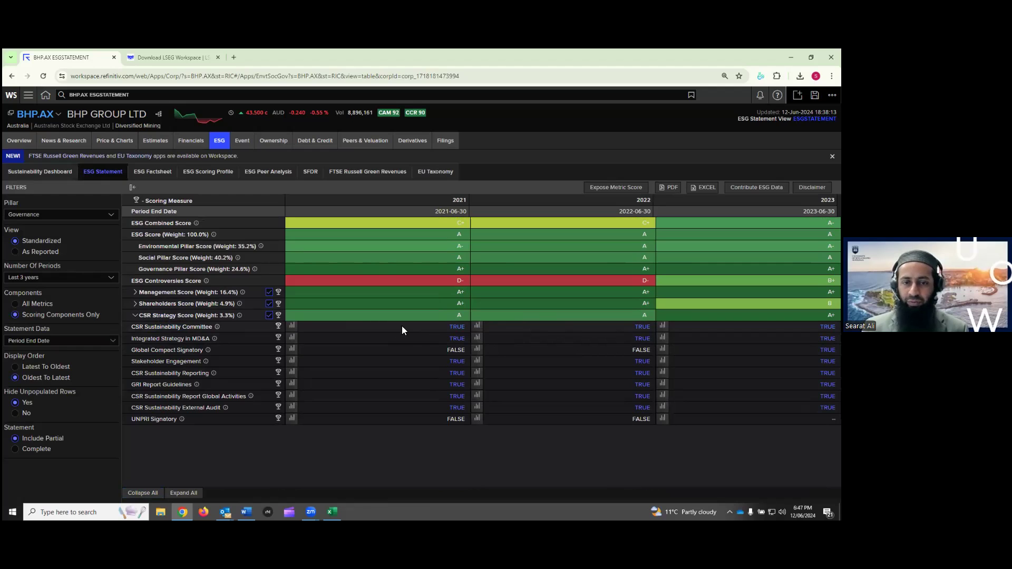
{"action": "left_click", "coordinate": [292, 327]}
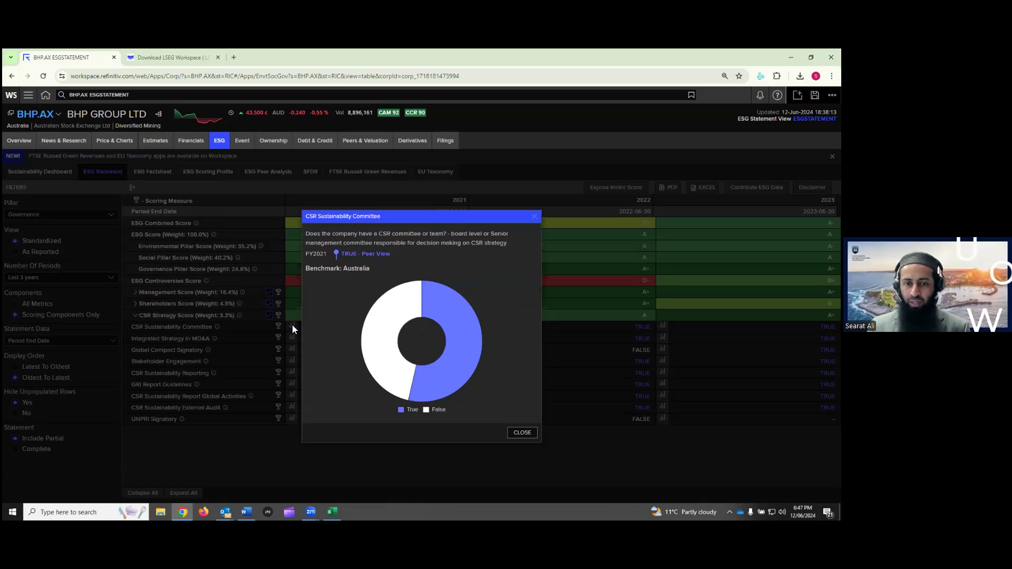
{"action": "mouse_move", "coordinate": [457, 332]}
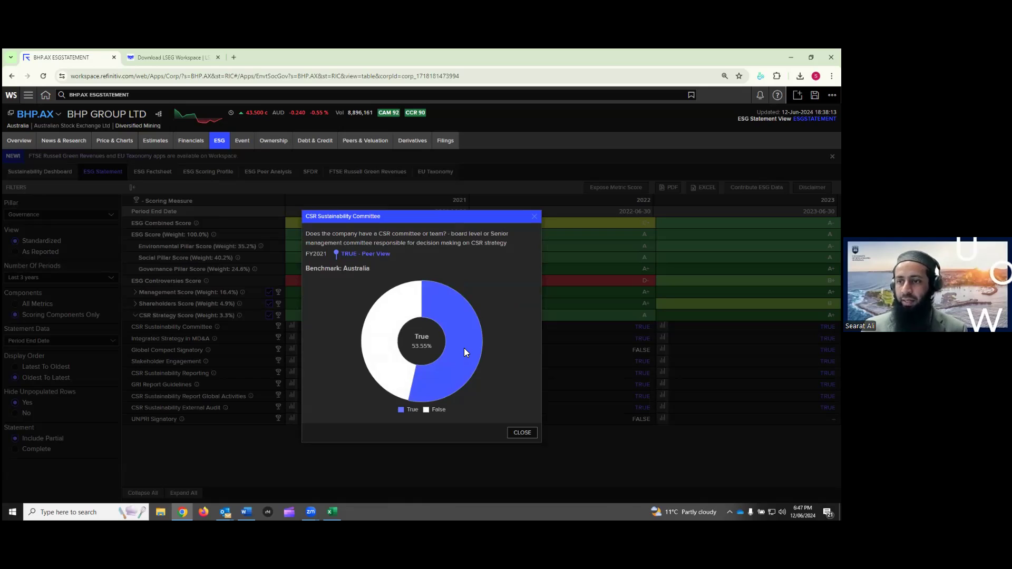
{"action": "mouse_move", "coordinate": [392, 301]}
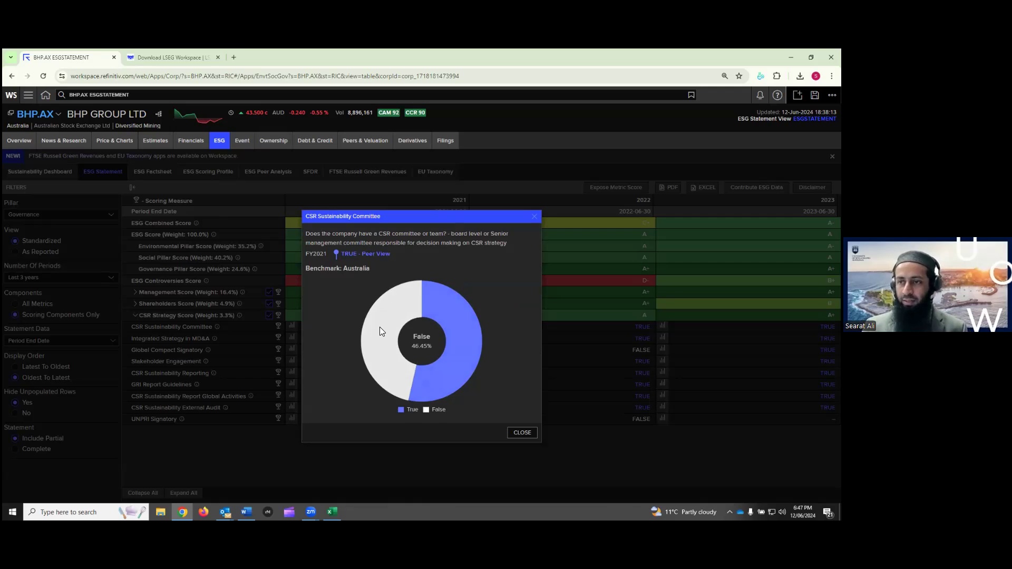
{"action": "left_click", "coordinate": [519, 433]}
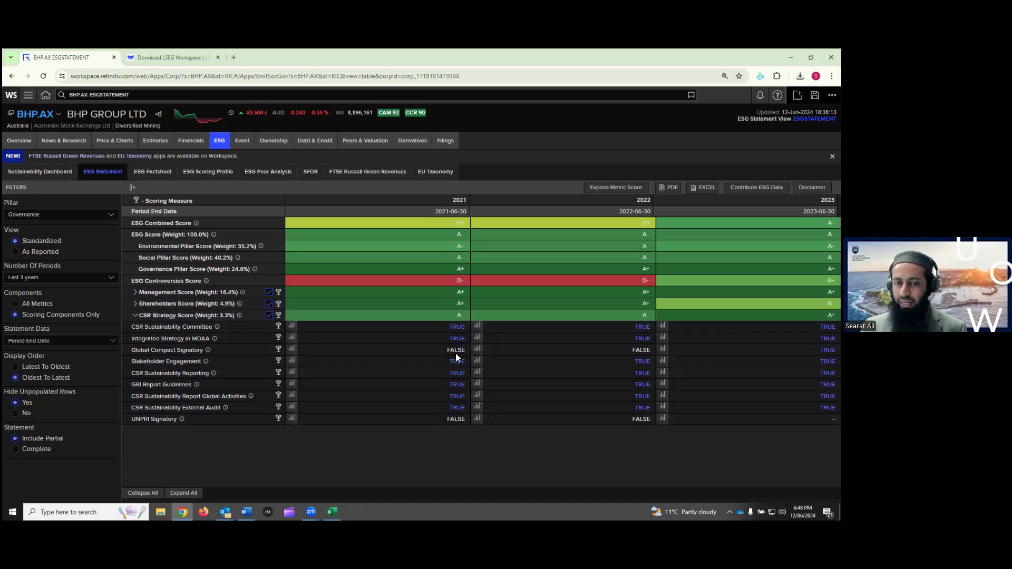
{"action": "left_click", "coordinate": [458, 327]}
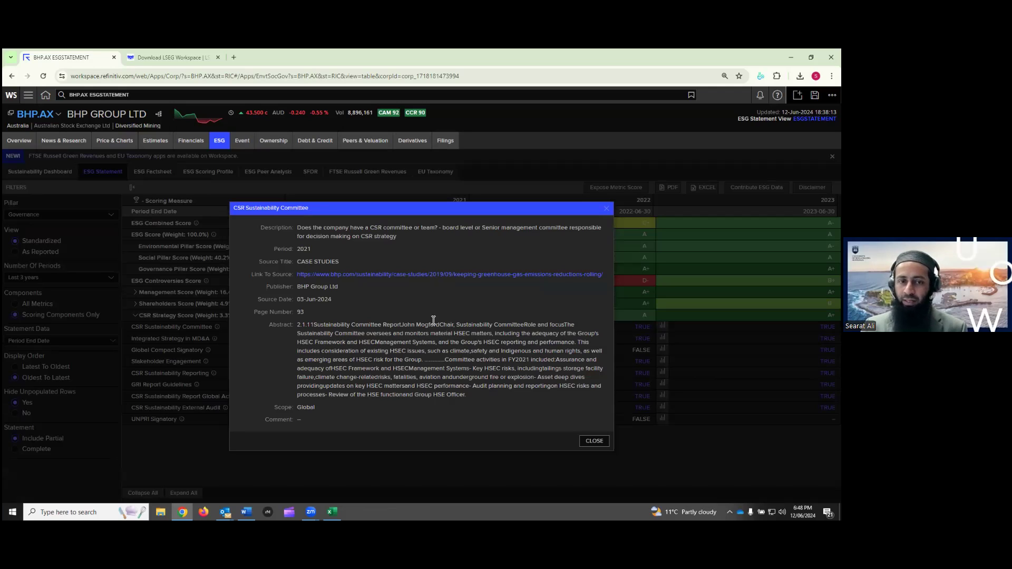
{"action": "double_click", "coordinate": [302, 312]}
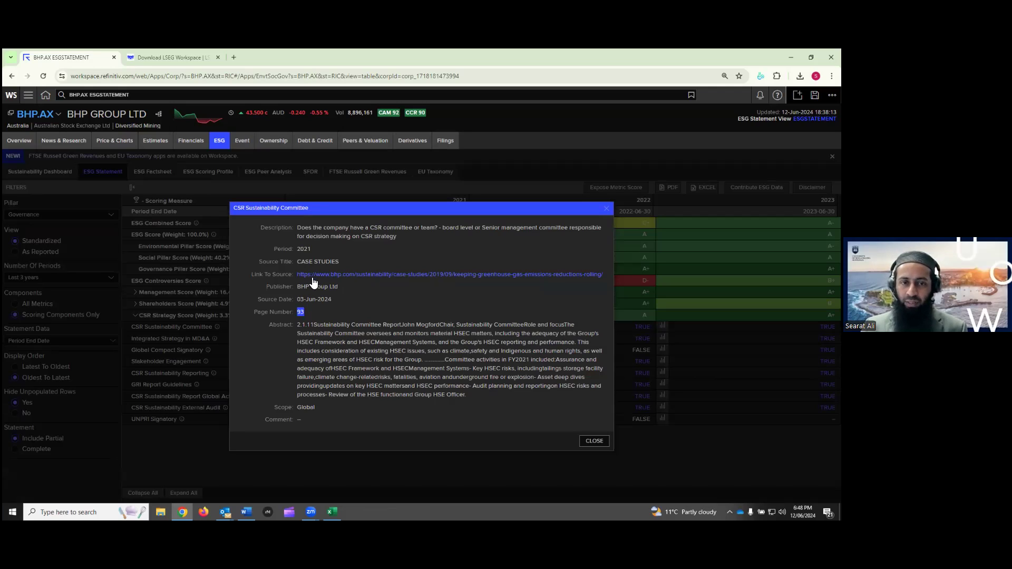
{"action": "left_click_drag", "start_coordinate": [326, 325], "coordinate": [494, 403]}
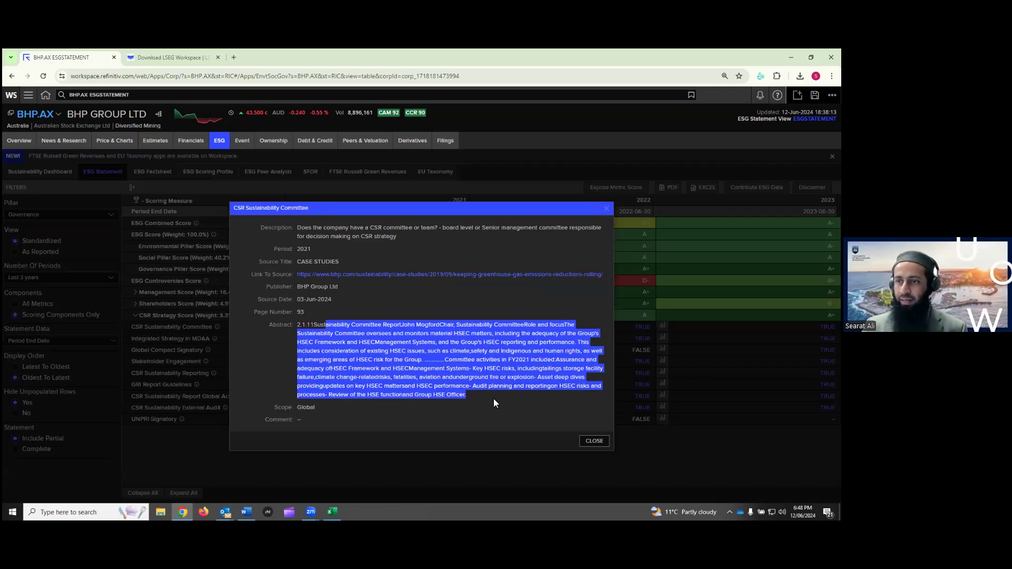
{"action": "left_click", "coordinate": [593, 440]}
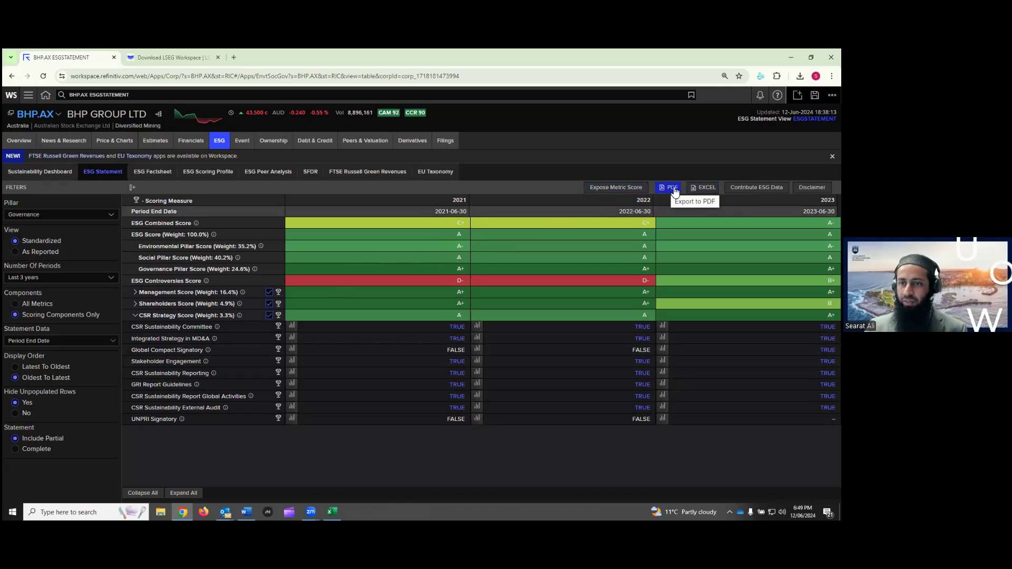
Export BHP's statement to Excel as values, producing ESG Table for BHP.AX (10).xlsx
{"action": "left_click", "coordinate": [704, 188]}
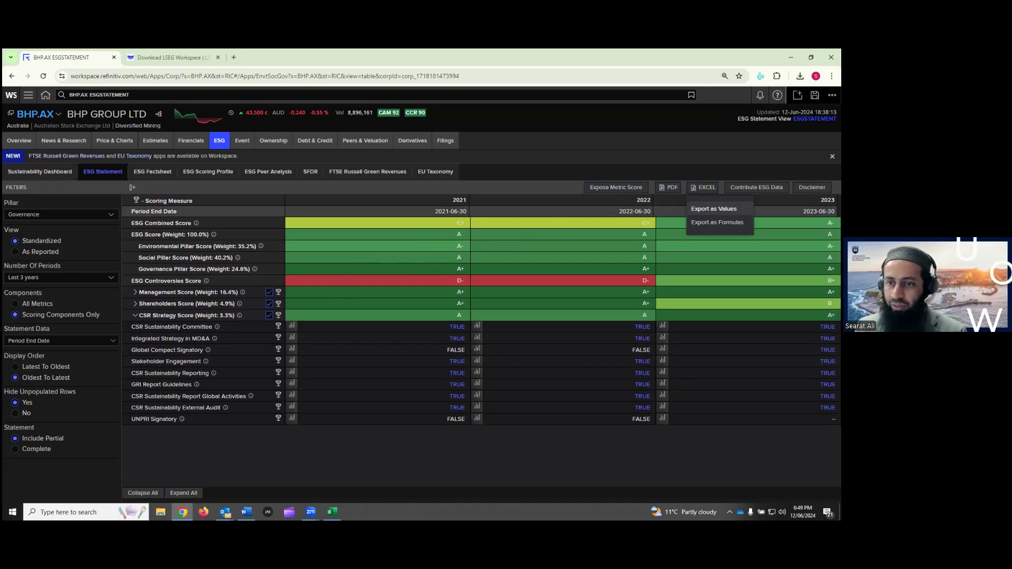
{"action": "left_click", "coordinate": [714, 209]}
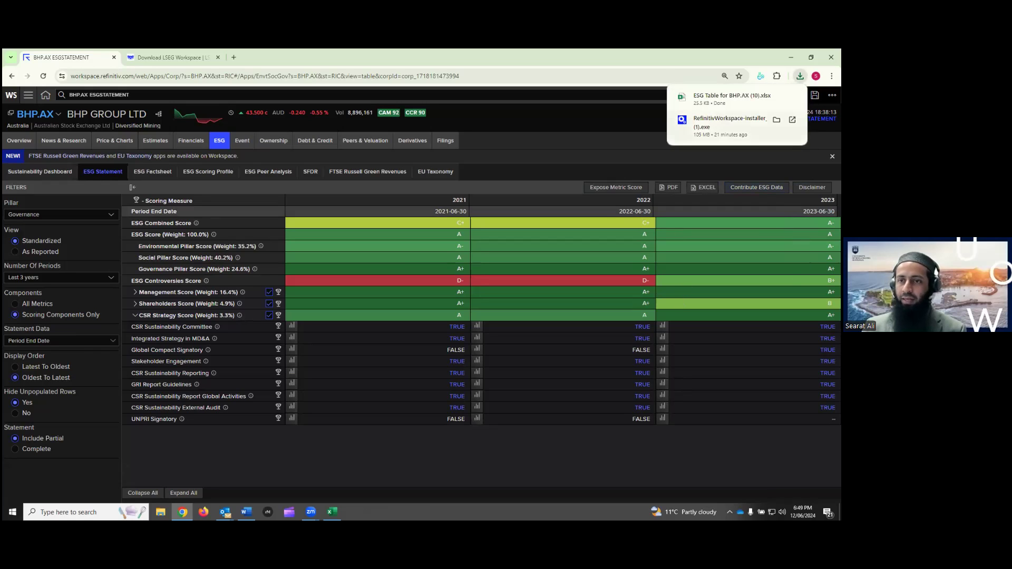
{"action": "left_click", "coordinate": [730, 96]}
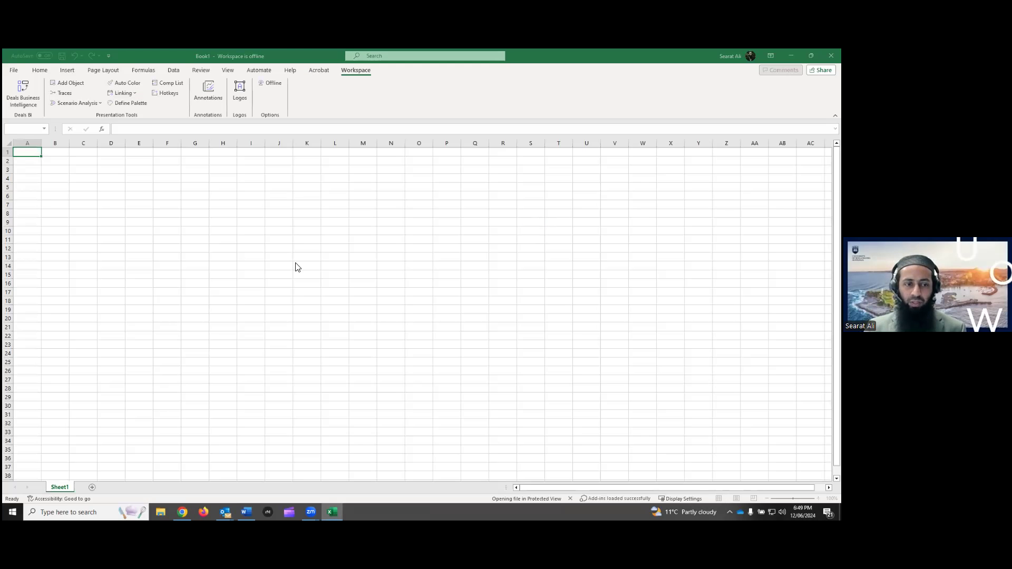
{"action": "left_click", "coordinate": [355, 84]}
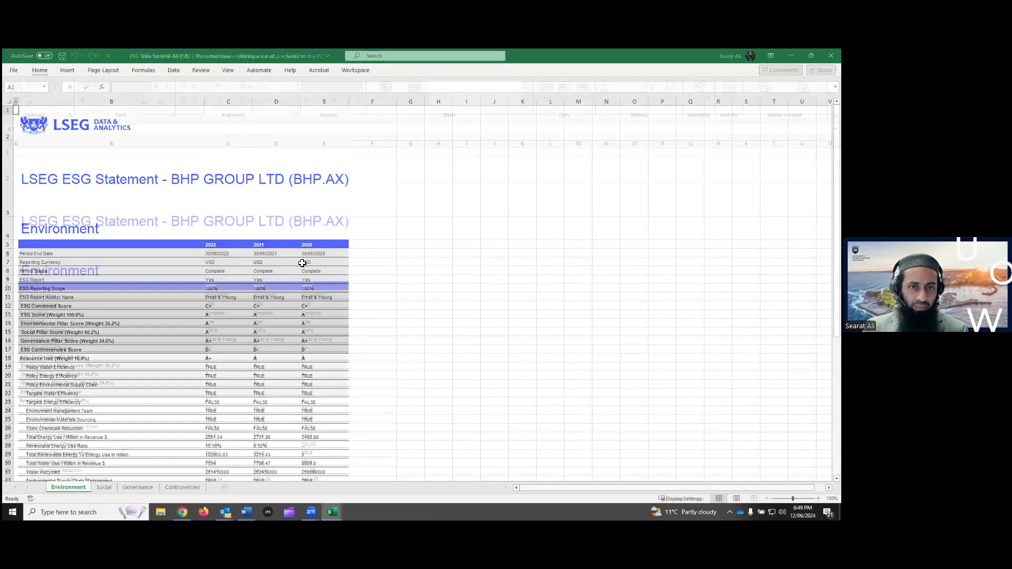
{"action": "scroll", "coordinate": [231, 318], "scroll_direction": "down", "scroll_amount": 2}
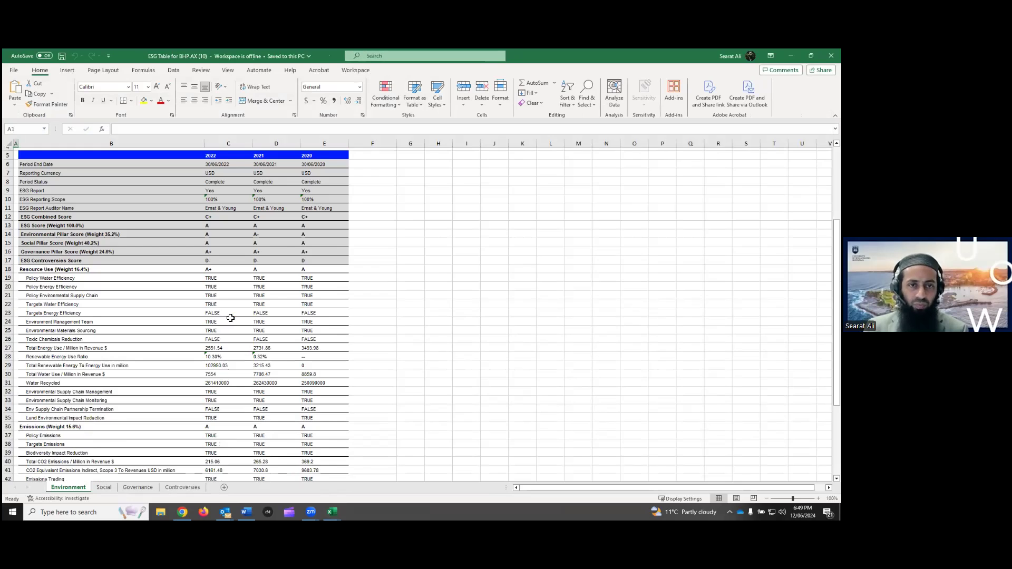
{"action": "scroll", "coordinate": [230, 318], "scroll_direction": "up", "scroll_amount": 2}
{"action": "scroll", "coordinate": [274, 322], "scroll_direction": "up", "scroll_amount": 1}
{"action": "left_click_drag", "start_coordinate": [289, 235], "coordinate": [401, 236]}
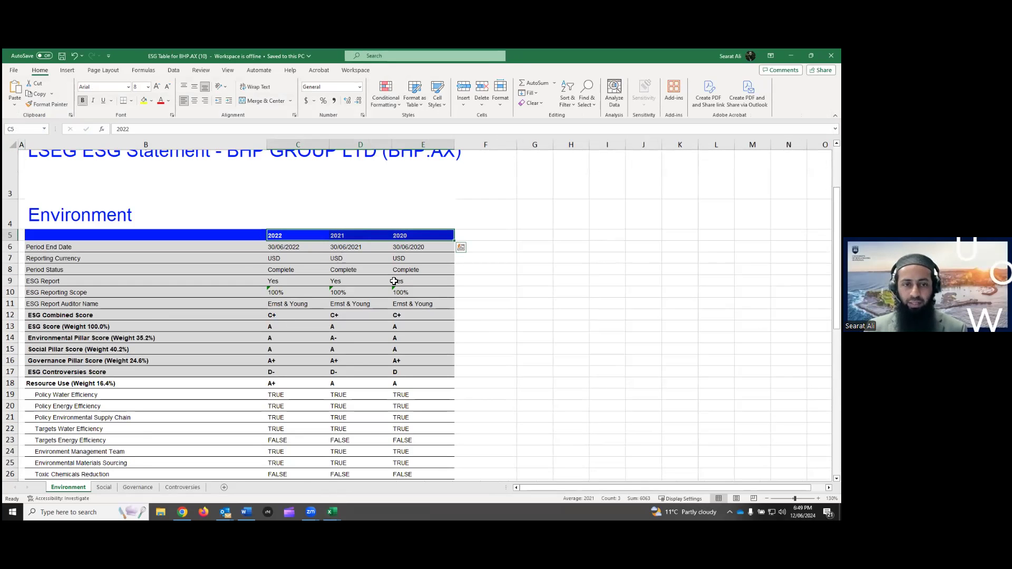
{"action": "scroll", "coordinate": [394, 281], "scroll_direction": "down", "scroll_amount": 1}
{"action": "left_click_drag", "start_coordinate": [60, 211], "coordinate": [418, 268]}
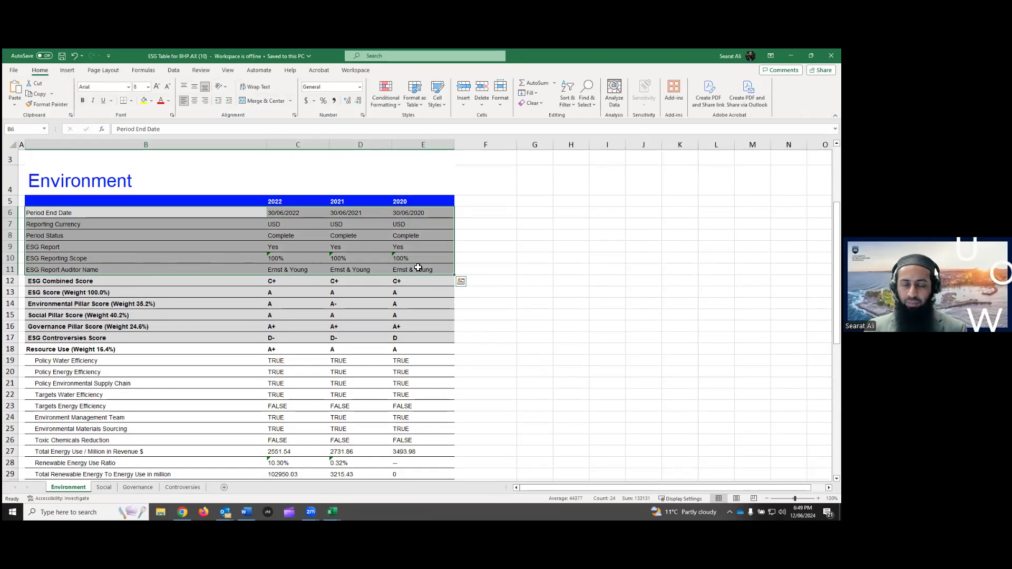
{"action": "scroll", "coordinate": [342, 269], "scroll_direction": "down", "scroll_amount": 3}
{"action": "left_click_drag", "start_coordinate": [100, 245], "coordinate": [418, 303]}
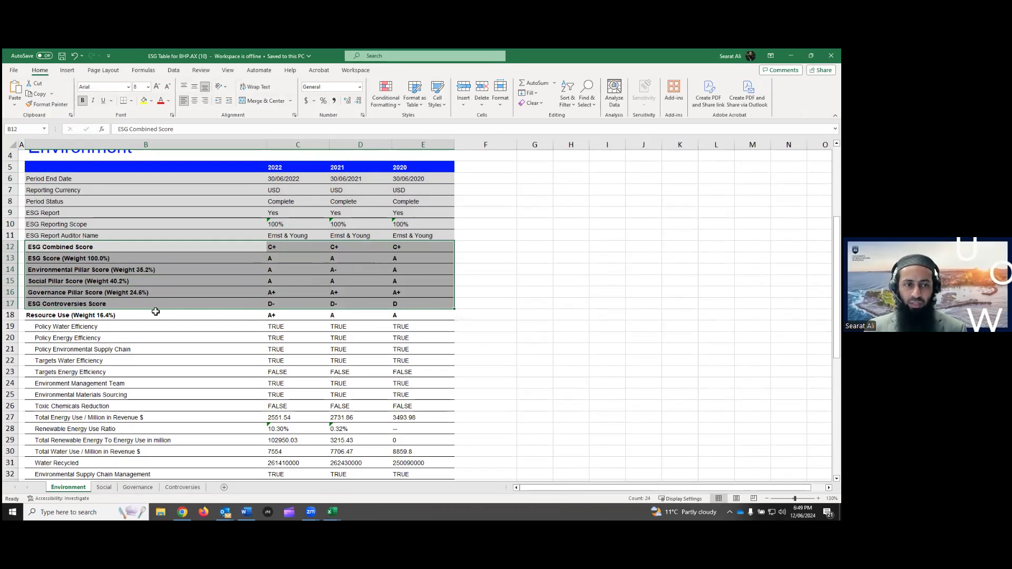
{"action": "left_click_drag", "start_coordinate": [69, 317], "coordinate": [375, 318]}
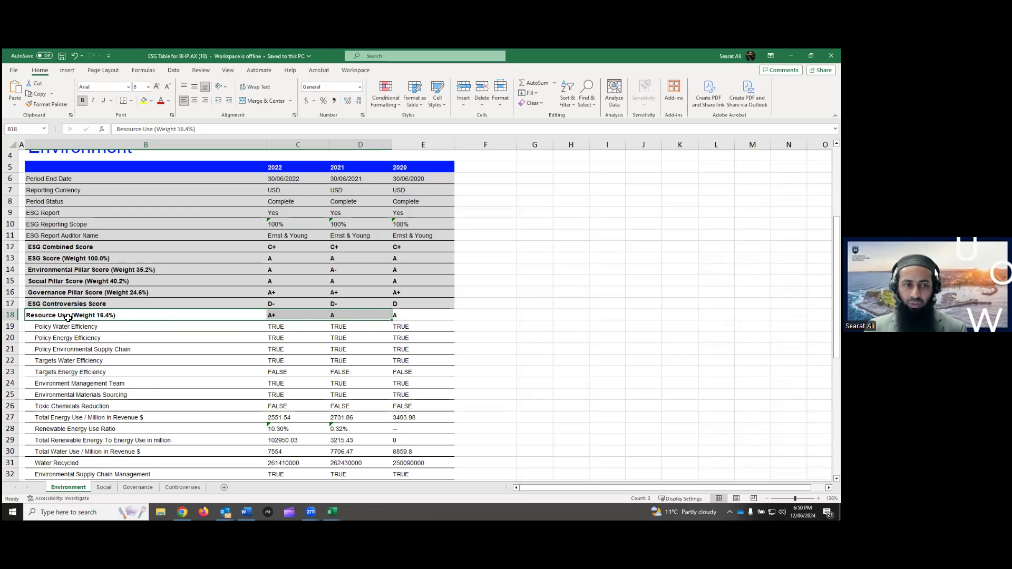
{"action": "scroll", "coordinate": [67, 317], "scroll_direction": "down", "scroll_amount": 3}
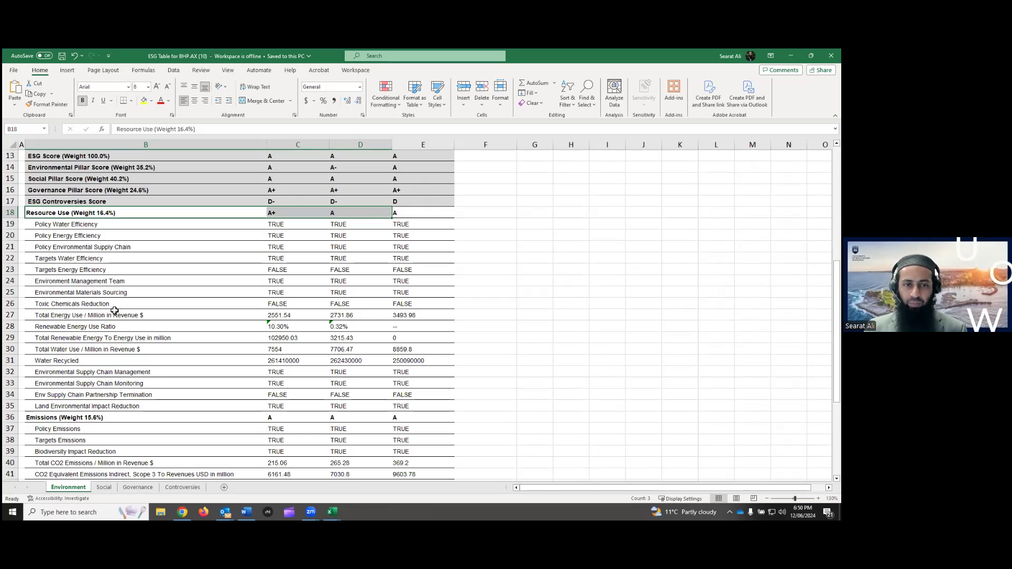
{"action": "scroll", "coordinate": [115, 310], "scroll_direction": "down", "scroll_amount": 2}
{"action": "left_click", "coordinate": [42, 350]}
{"action": "scroll", "coordinate": [76, 353], "scroll_direction": "down", "scroll_amount": 2}
{"action": "scroll", "coordinate": [76, 352], "scroll_direction": "down", "scroll_amount": 2}
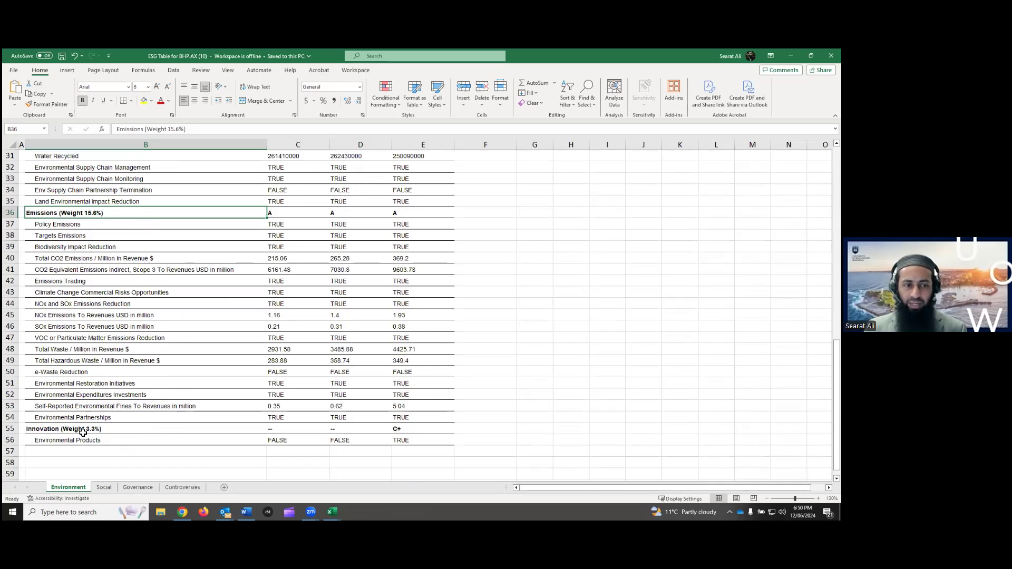
{"action": "scroll", "coordinate": [74, 396], "scroll_direction": "down", "scroll_amount": 2}
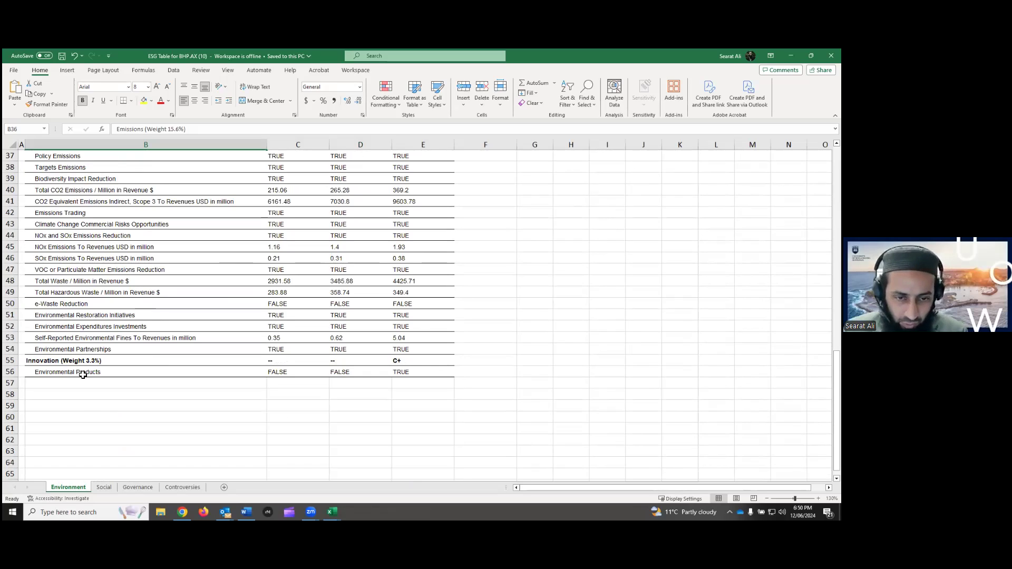
On the Social sheet, pick out Workforce, Human Rights, Community and Product Responsibility sections
{"action": "left_click", "coordinate": [101, 488]}
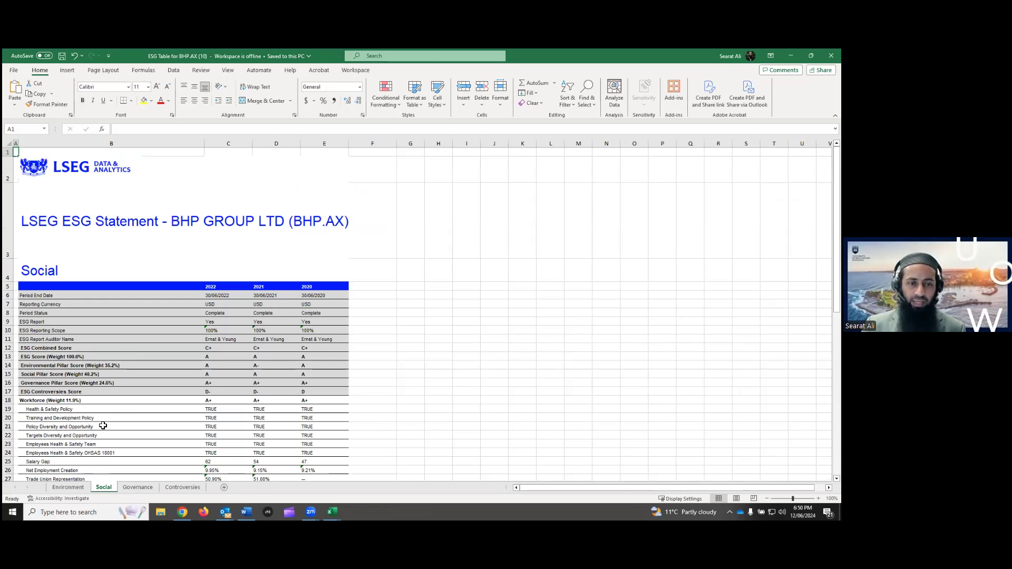
{"action": "scroll", "coordinate": [156, 345], "scroll_direction": "down", "scroll_amount": 2}
{"action": "scroll", "coordinate": [157, 348], "scroll_direction": "up", "scroll_amount": 2, "text": "ctrl"}
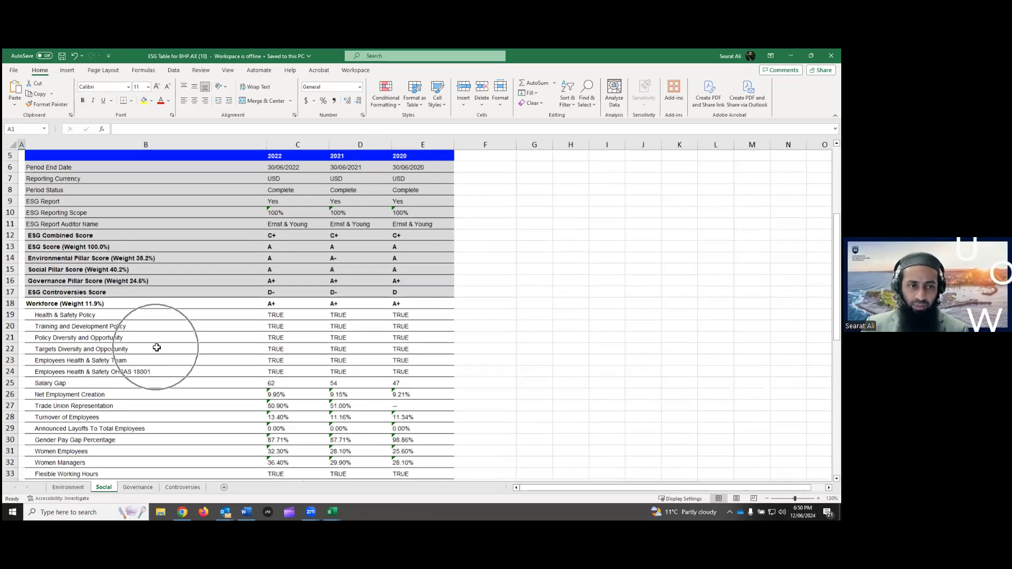
{"action": "left_click", "coordinate": [42, 301]}
{"action": "scroll", "coordinate": [59, 311], "scroll_direction": "down", "scroll_amount": 1}
{"action": "scroll", "coordinate": [59, 311], "scroll_direction": "down", "scroll_amount": 6}
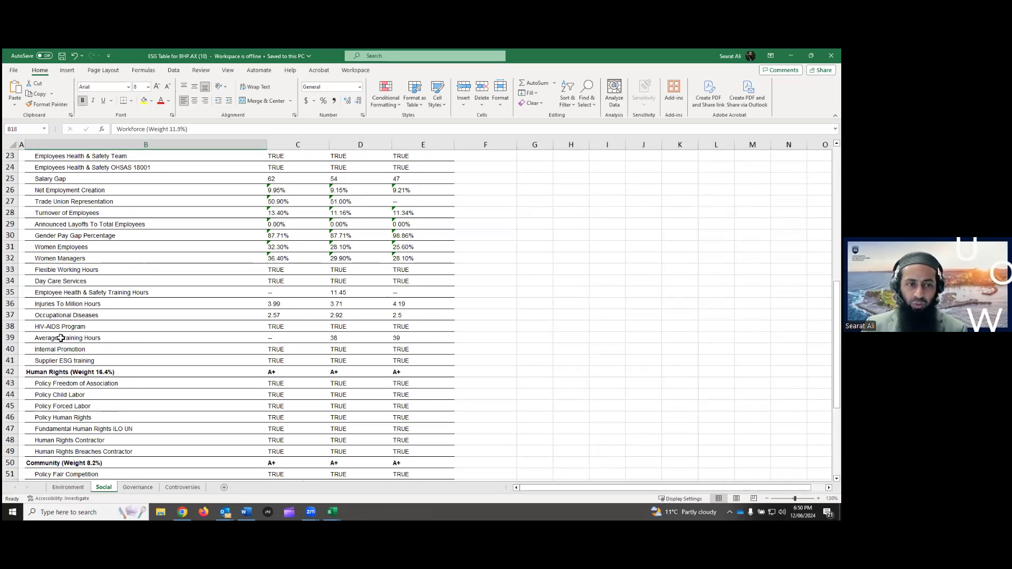
{"action": "left_click", "coordinate": [58, 373]}
{"action": "scroll", "coordinate": [61, 316], "scroll_direction": "down", "scroll_amount": 4}
{"action": "left_click", "coordinate": [55, 327]}
{"action": "scroll", "coordinate": [54, 345], "scroll_direction": "down", "scroll_amount": 3}
{"action": "left_click", "coordinate": [98, 351]}
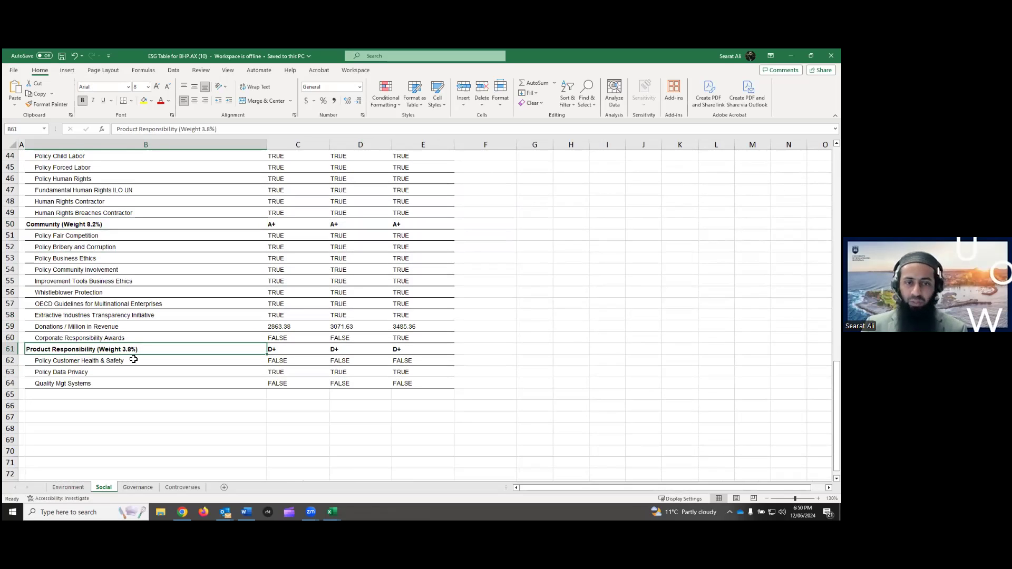
{"action": "scroll", "coordinate": [327, 296], "scroll_direction": "up", "scroll_amount": 5}
{"action": "scroll", "coordinate": [351, 253], "scroll_direction": "up", "scroll_amount": 5}
{"action": "scroll", "coordinate": [343, 267], "scroll_direction": "up", "scroll_amount": 2}
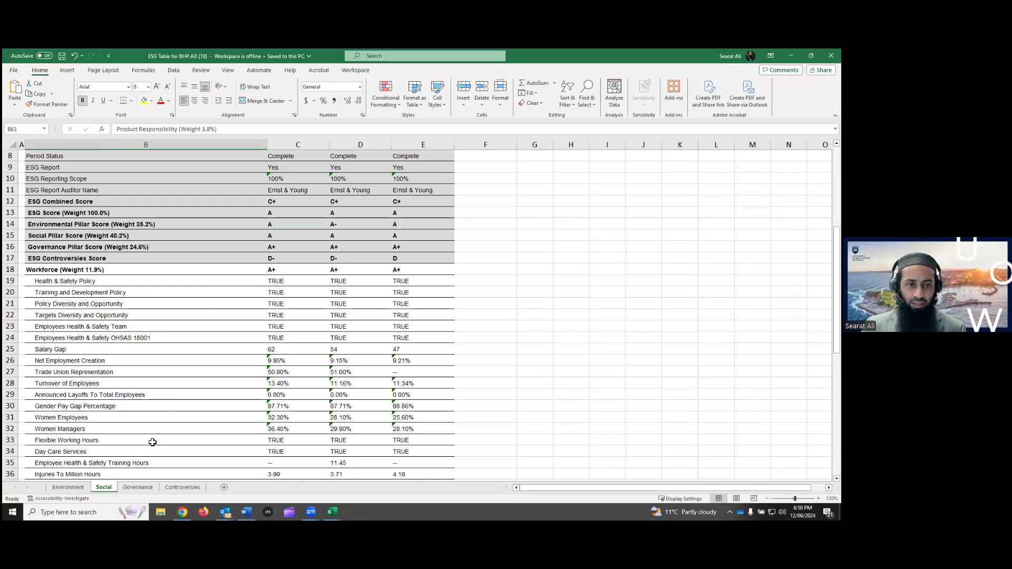
View the Governance sheet, select B19:E40 on Controversies, and minimise the workbook
{"action": "left_click", "coordinate": [138, 488]}
{"action": "scroll", "coordinate": [153, 399], "scroll_direction": "down", "scroll_amount": 6}
{"action": "scroll", "coordinate": [149, 391], "scroll_direction": "down", "scroll_amount": 6}
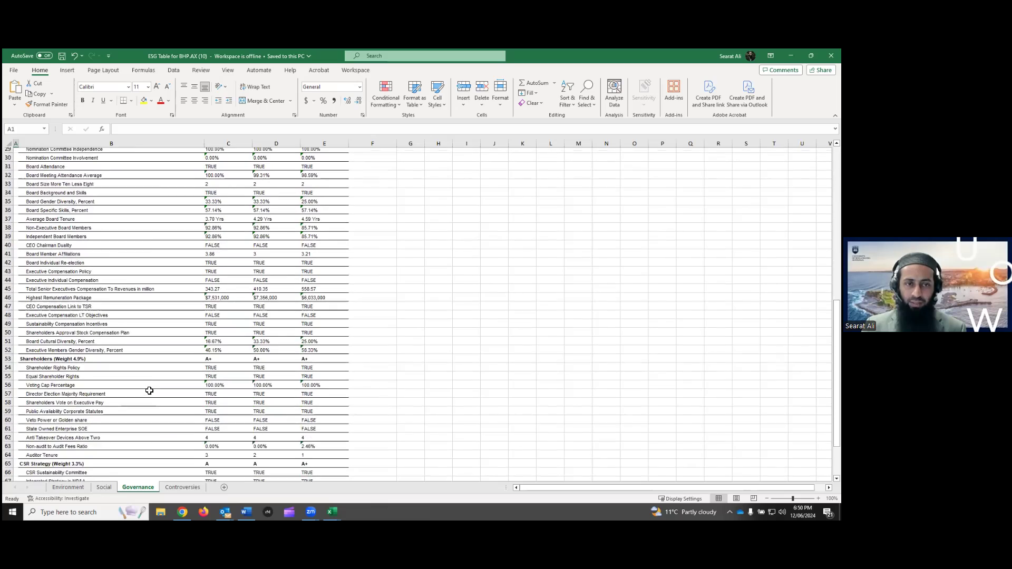
{"action": "left_click", "coordinate": [182, 488]}
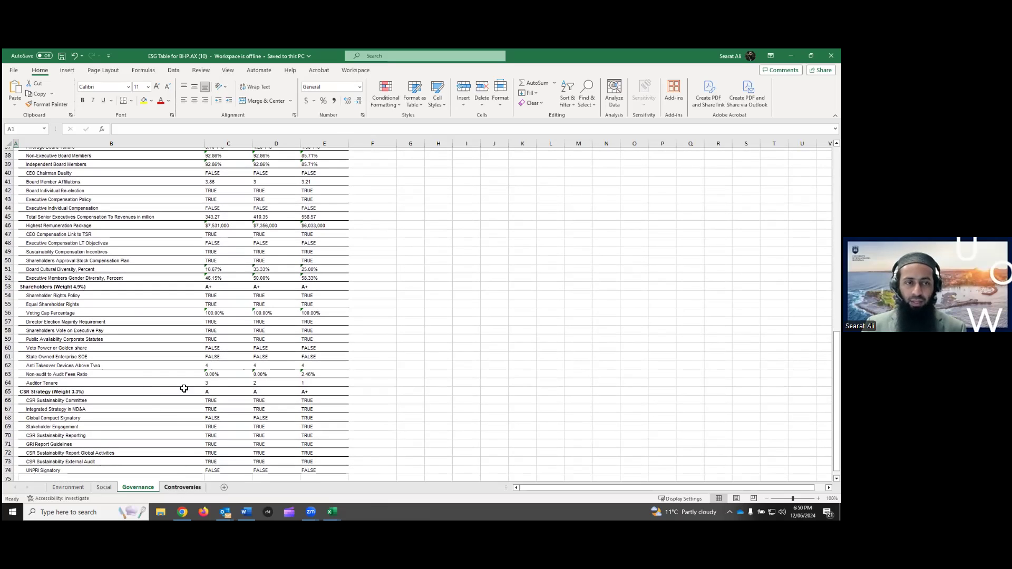
{"action": "scroll", "coordinate": [180, 346], "scroll_direction": "down", "scroll_amount": 3}
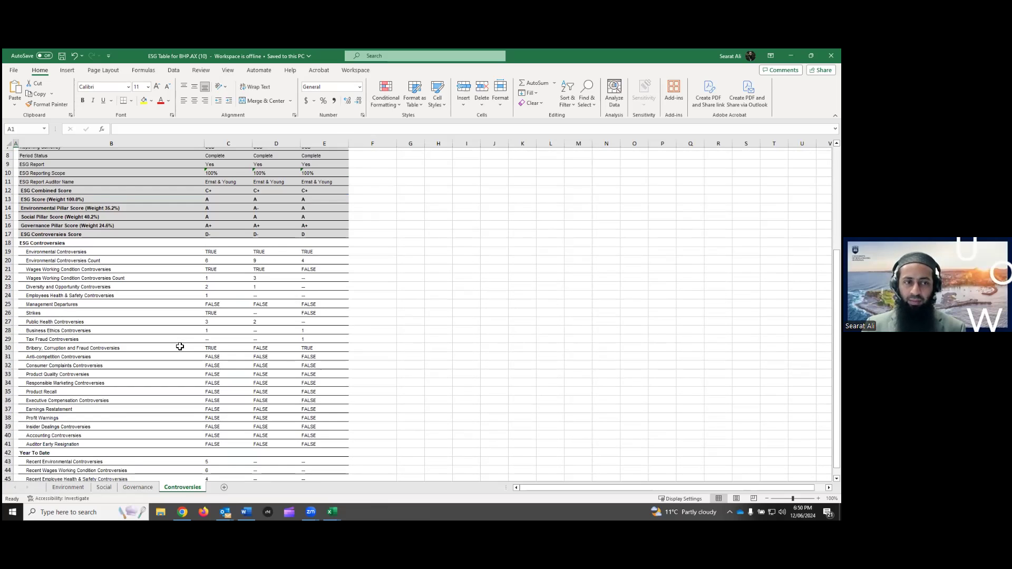
{"action": "scroll", "coordinate": [179, 347], "scroll_direction": "down", "scroll_amount": 1}
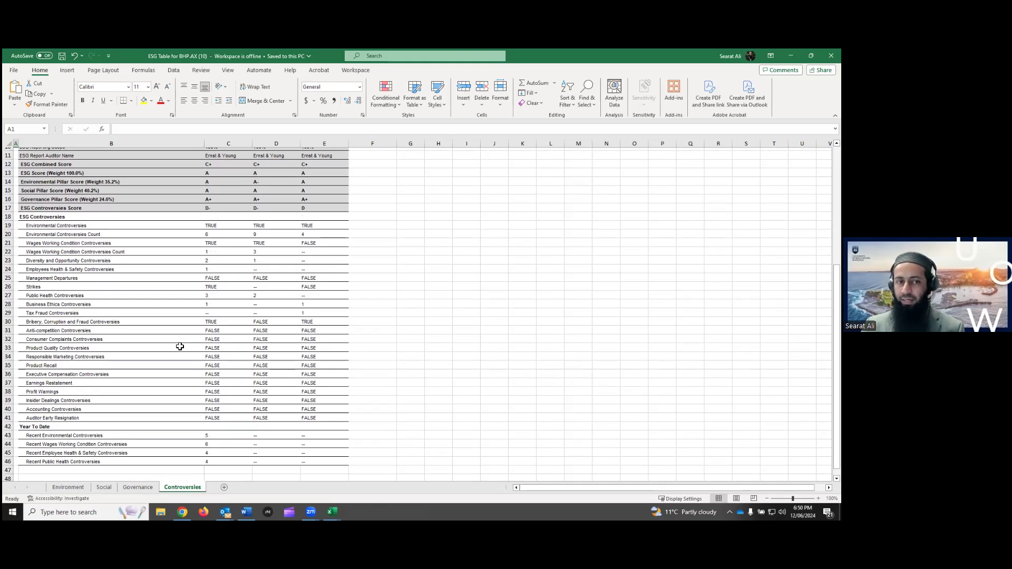
{"action": "left_click_drag", "start_coordinate": [56, 227], "coordinate": [318, 421]}
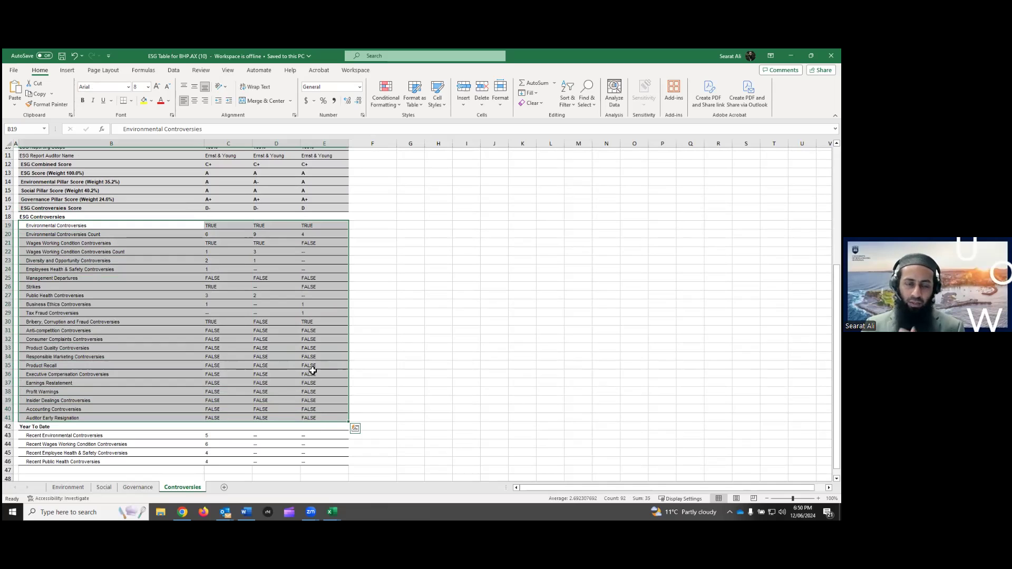
{"action": "scroll", "coordinate": [309, 227], "scroll_direction": "up", "scroll_amount": 2}
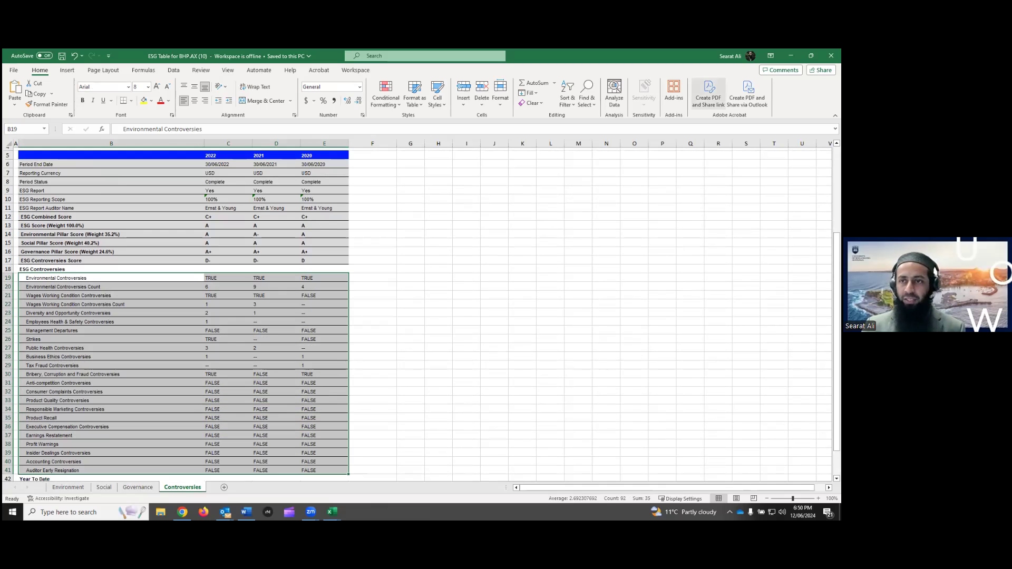
{"action": "left_click", "coordinate": [791, 56]}
Minimise Book1 and search 'app' to load Apple Inc (AAPL.O)'s ESG statement
{"action": "left_click", "coordinate": [791, 56]}
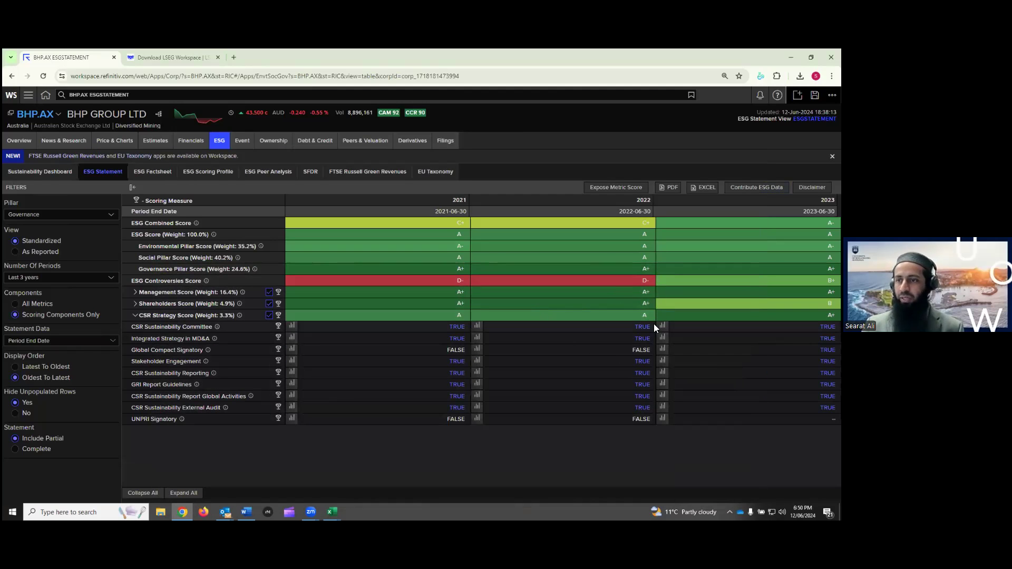
{"action": "mouse_move", "coordinate": [288, 151]}
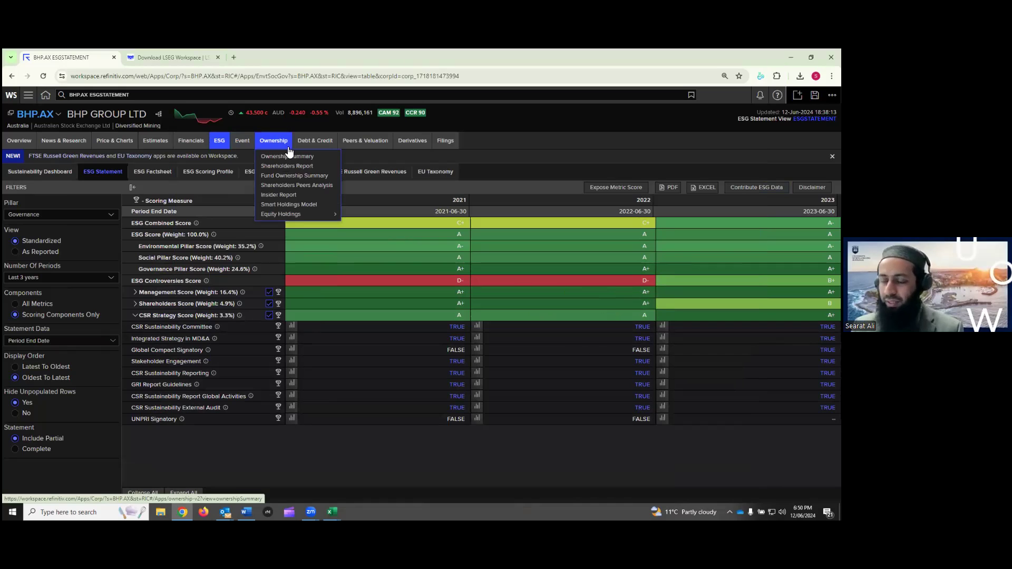
{"action": "left_click", "coordinate": [282, 95]}
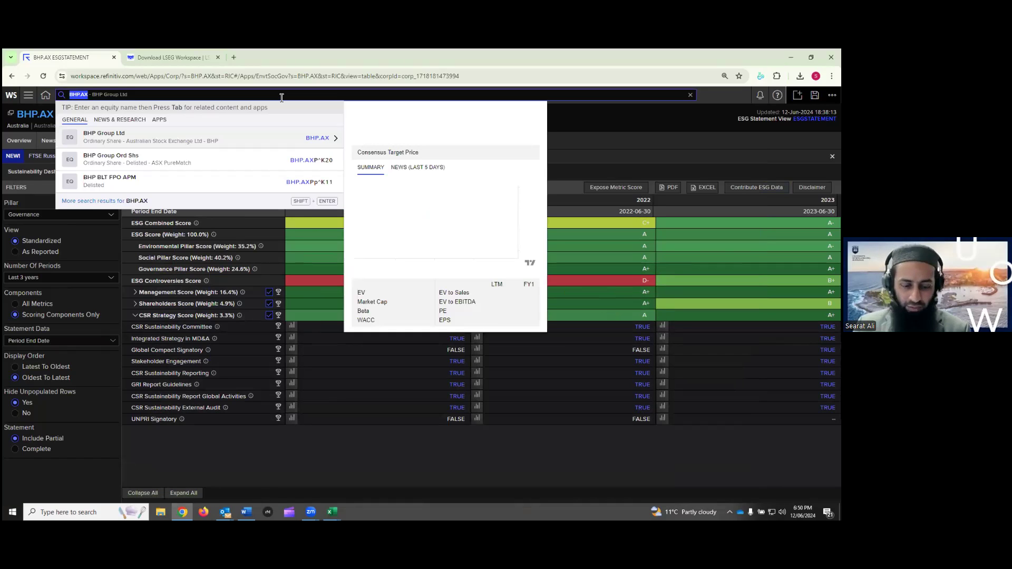
{"action": "type", "text": "apple"}
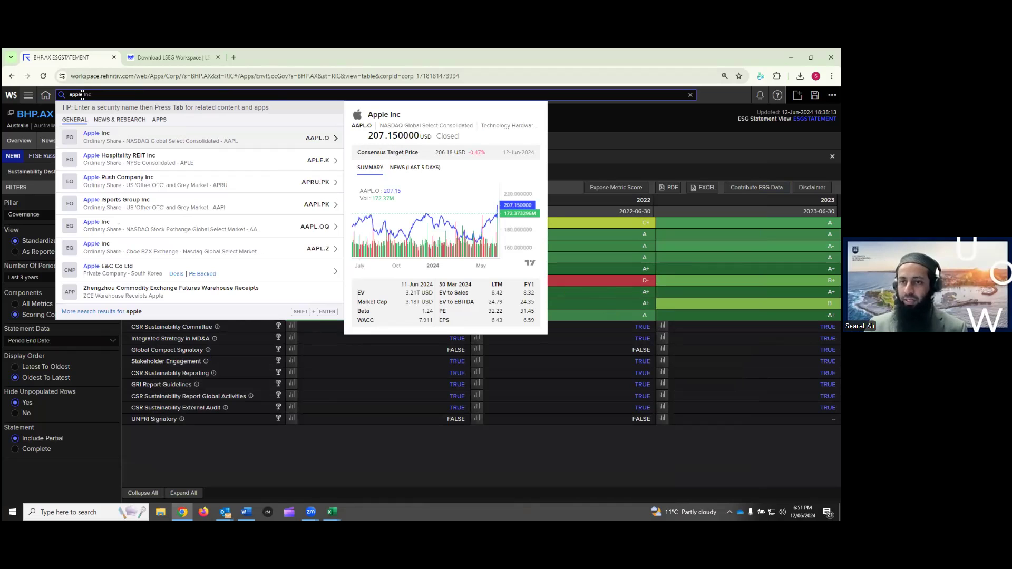
{"action": "left_click", "coordinate": [103, 138]}
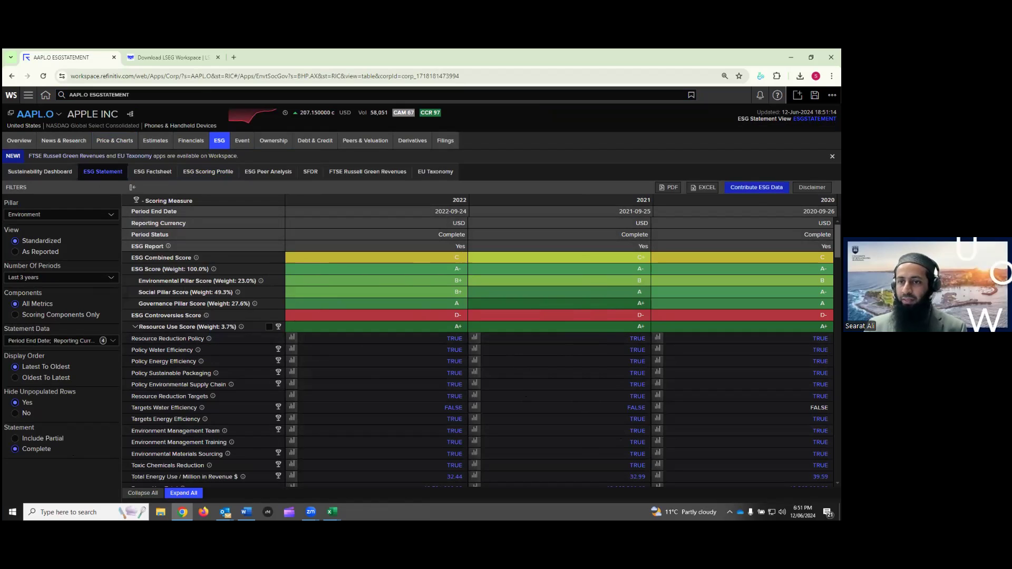
Export Apple's statement to Excel as values and open ESG Table for AAPL.O (1)
{"action": "left_click", "coordinate": [704, 187]}
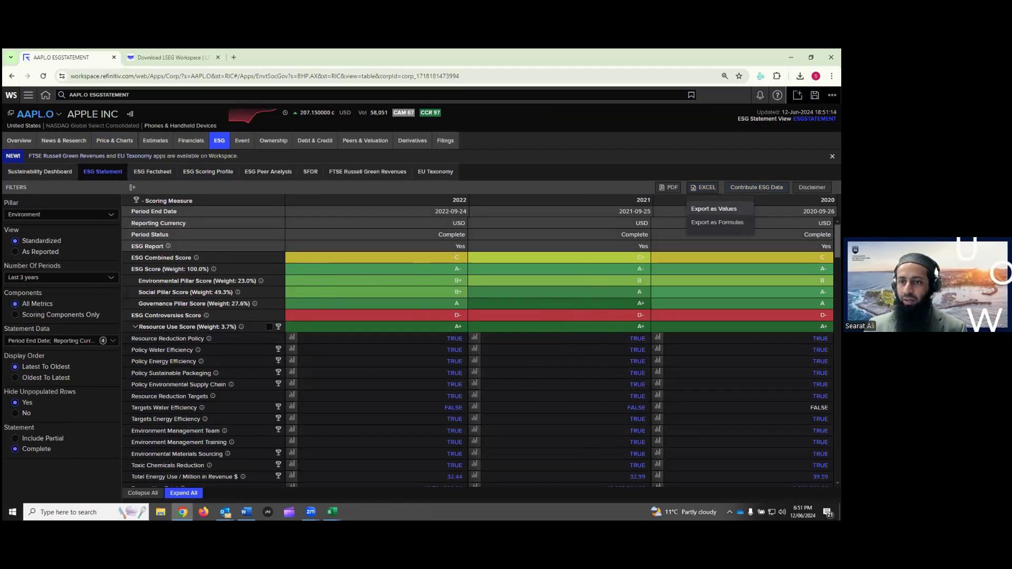
{"action": "left_click", "coordinate": [714, 209]}
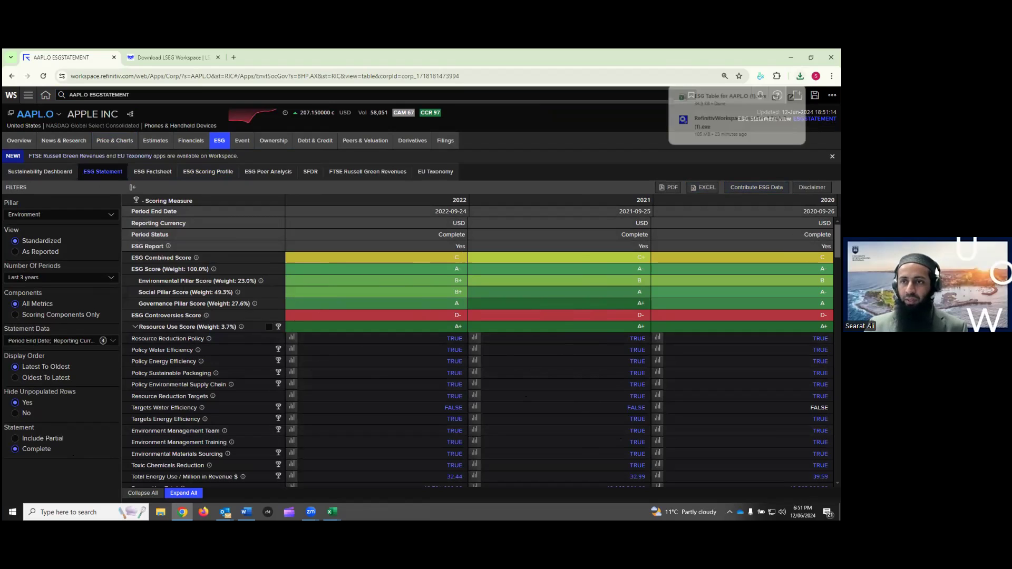
{"action": "left_click", "coordinate": [729, 96]}
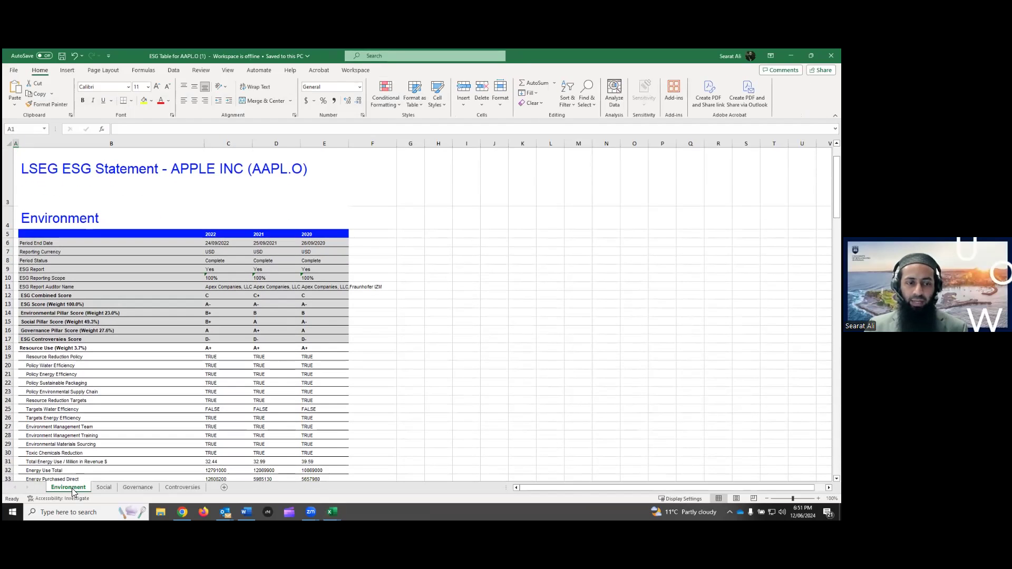
Review the Apple workbook's Social, Governance and Controversies sheets, then minimise the AAPL and Book1 workbooks
{"action": "left_click", "coordinate": [103, 488]}
{"action": "left_click", "coordinate": [132, 488]}
{"action": "left_click", "coordinate": [179, 488]}
{"action": "scroll", "coordinate": [181, 429], "scroll_direction": "down", "scroll_amount": 5}
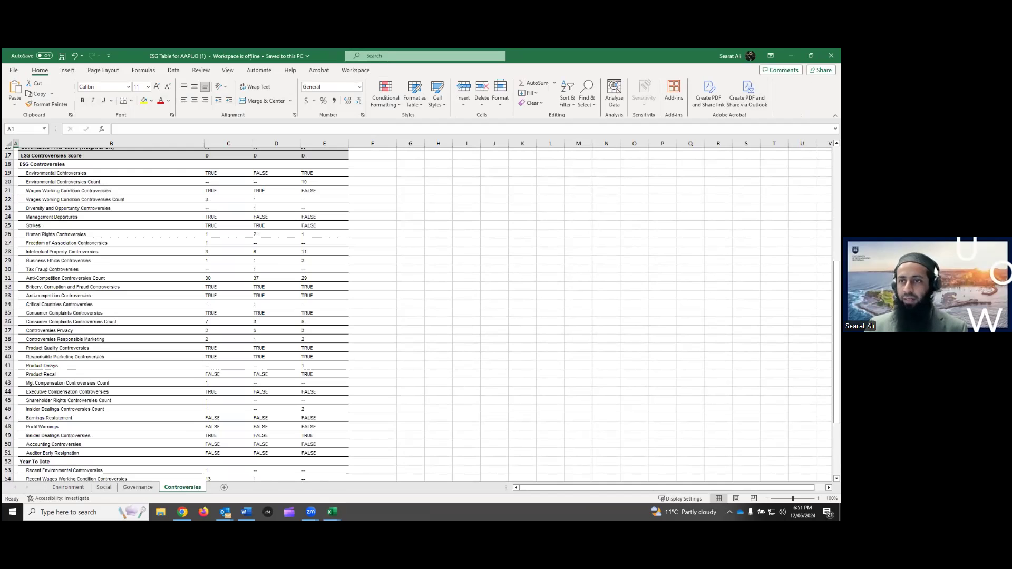
{"action": "left_click", "coordinate": [791, 56]}
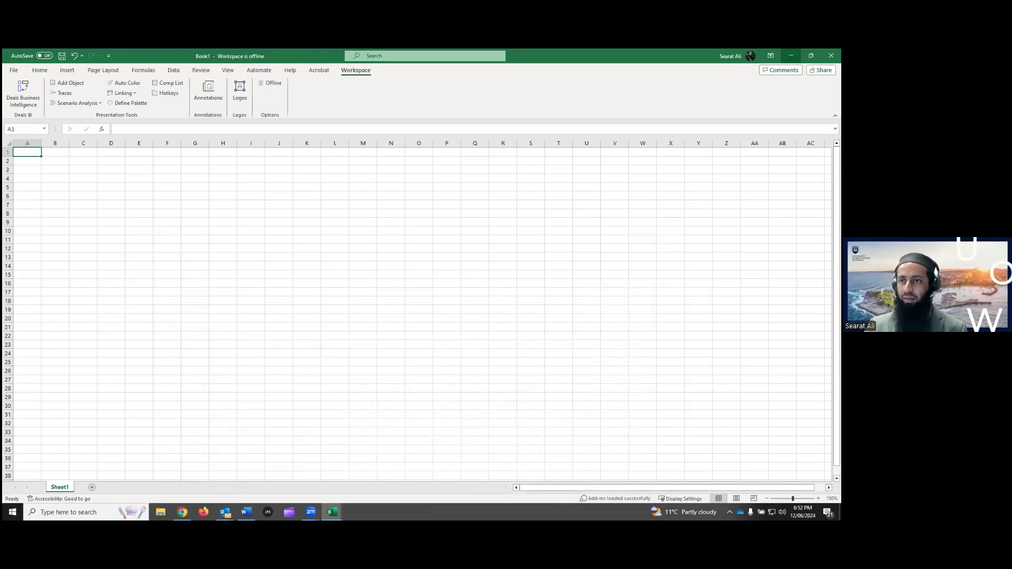
{"action": "left_click", "coordinate": [790, 56]}
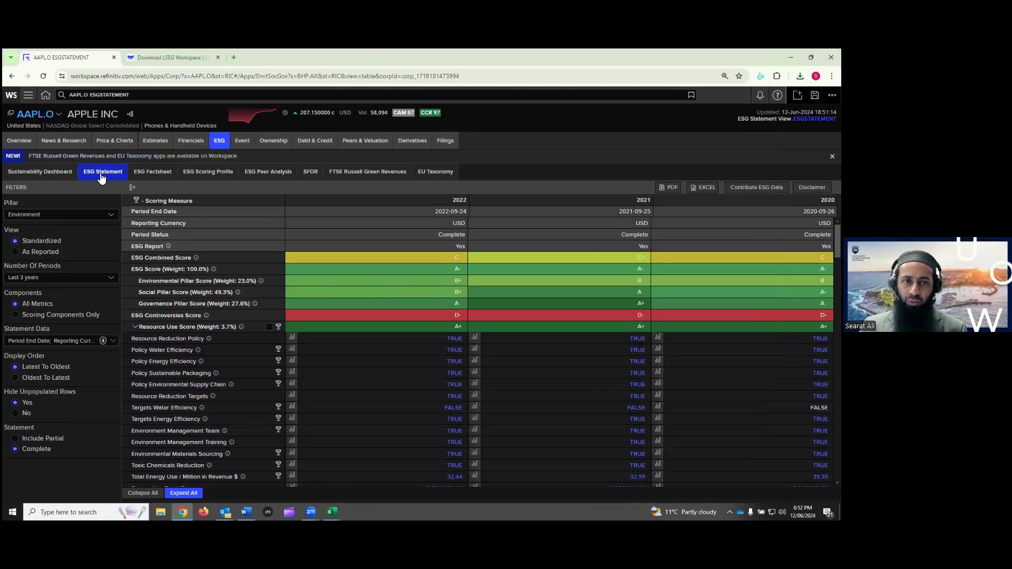
Open Apple's ESG Scoring Profile, drill into Governance and Shareholders, then zoom back out to the overall score
{"action": "left_click", "coordinate": [197, 175]}
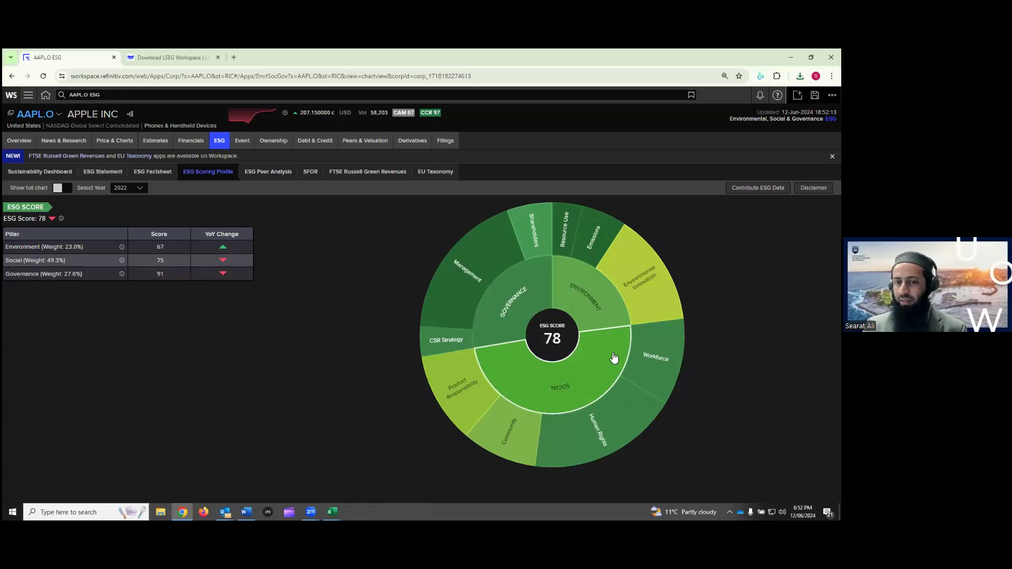
{"action": "left_click", "coordinate": [521, 301]}
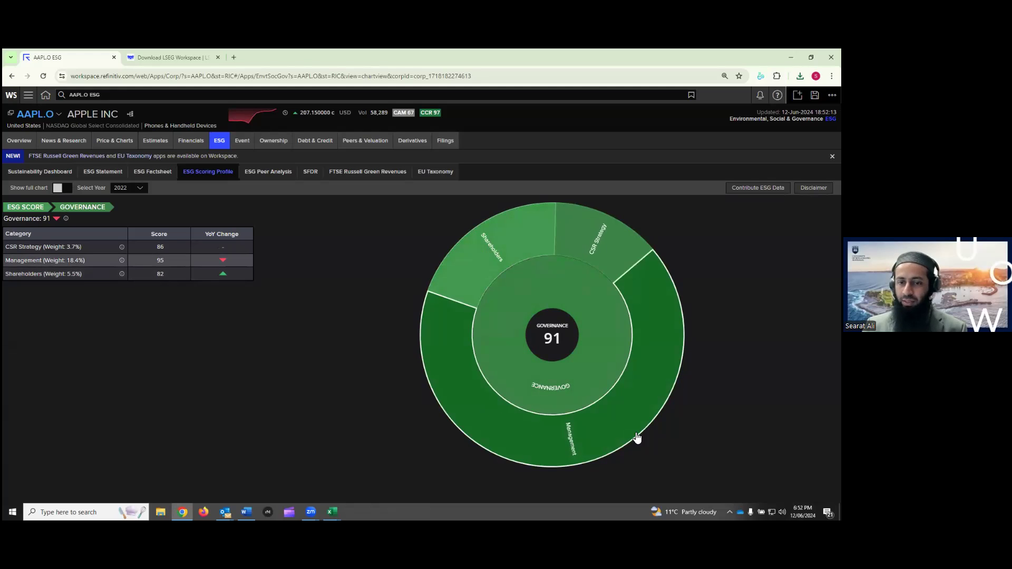
{"action": "left_click", "coordinate": [505, 250]}
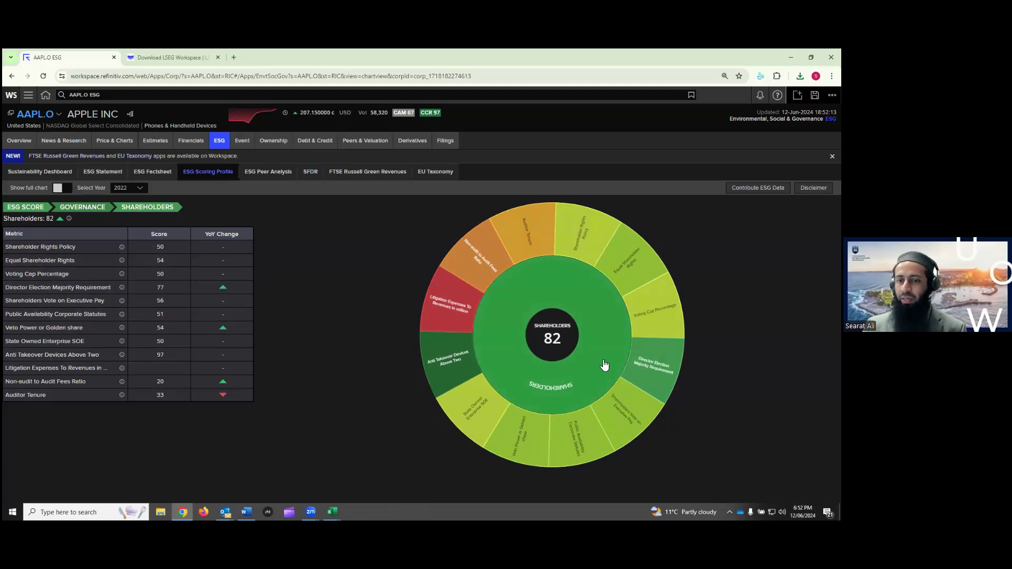
{"action": "left_click", "coordinate": [552, 335]}
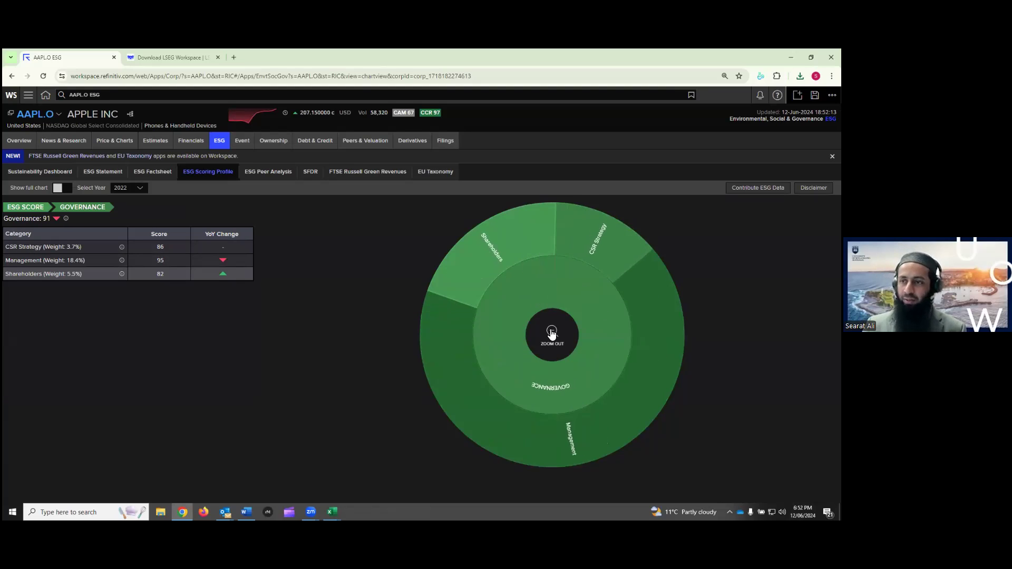
{"action": "left_click", "coordinate": [552, 335]}
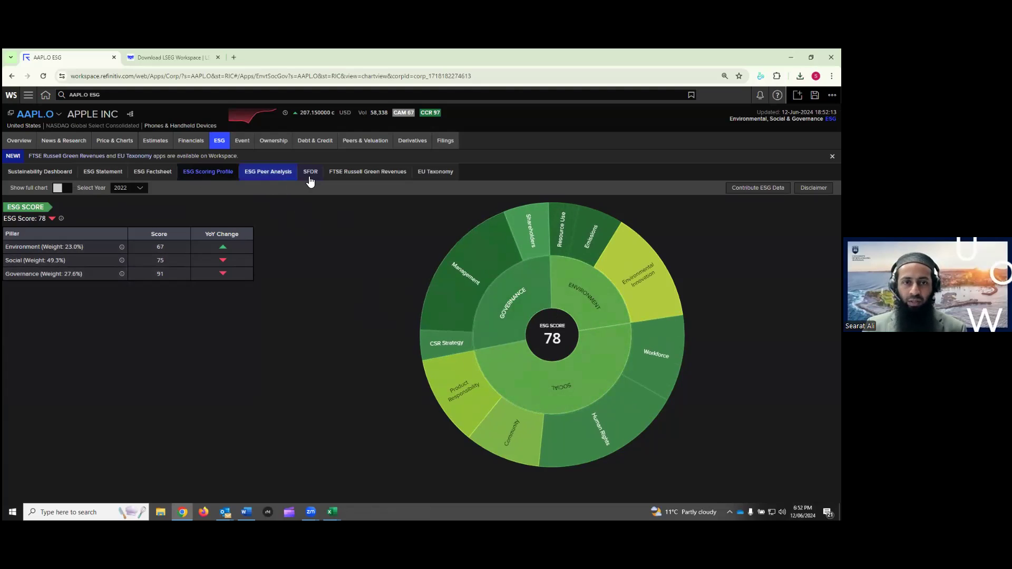
Open Apple's Sustainability Dashboard and scroll through its cards
{"action": "left_click", "coordinate": [50, 171]}
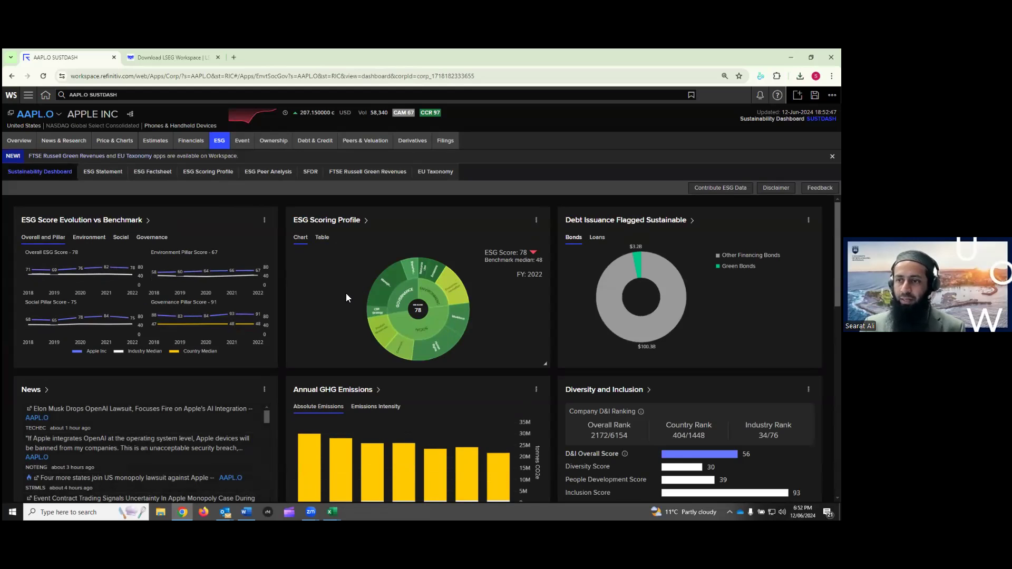
{"action": "scroll", "coordinate": [346, 293], "scroll_direction": "down", "scroll_amount": 5}
{"action": "scroll", "coordinate": [345, 299], "scroll_direction": "down", "scroll_amount": 3}
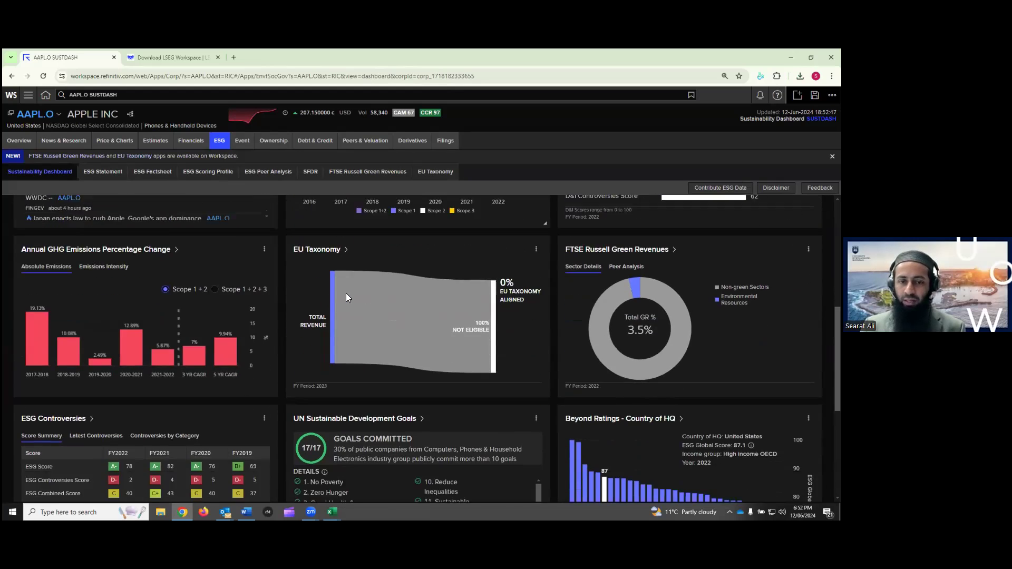
{"action": "scroll", "coordinate": [350, 324], "scroll_direction": "up", "scroll_amount": 2}
{"action": "scroll", "coordinate": [351, 324], "scroll_direction": "up", "scroll_amount": 5}
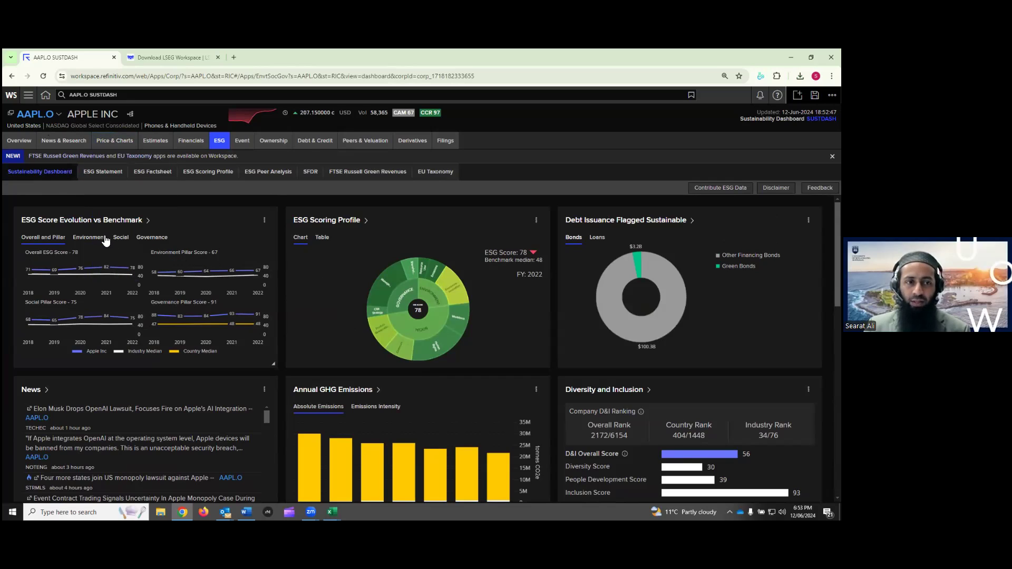
Switch the ESG Score Evolution card to Environment, then Governance trends, and open its options menu
{"action": "left_click", "coordinate": [88, 238]}
{"action": "left_click", "coordinate": [143, 237]}
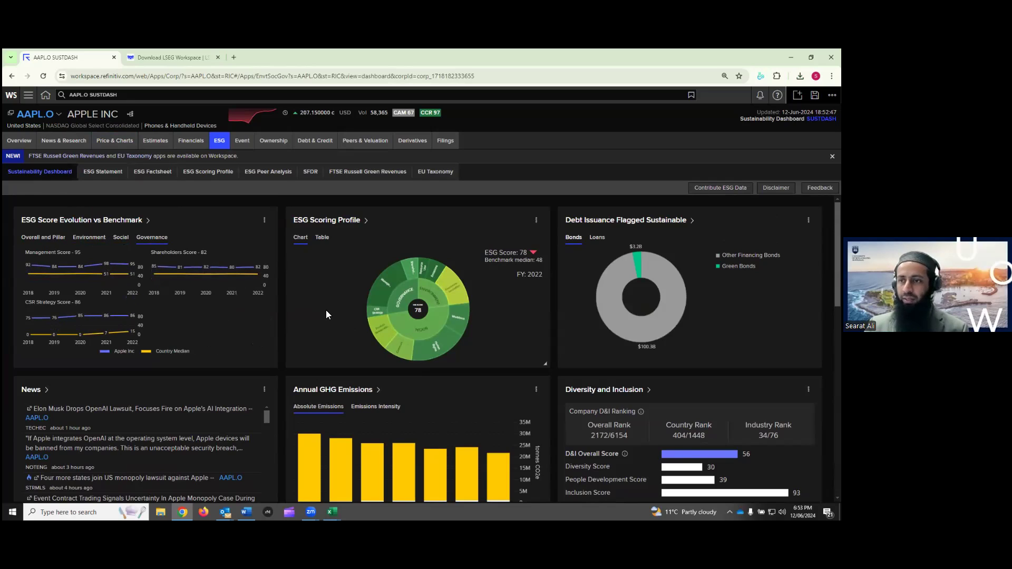
{"action": "left_click", "coordinate": [264, 221]}
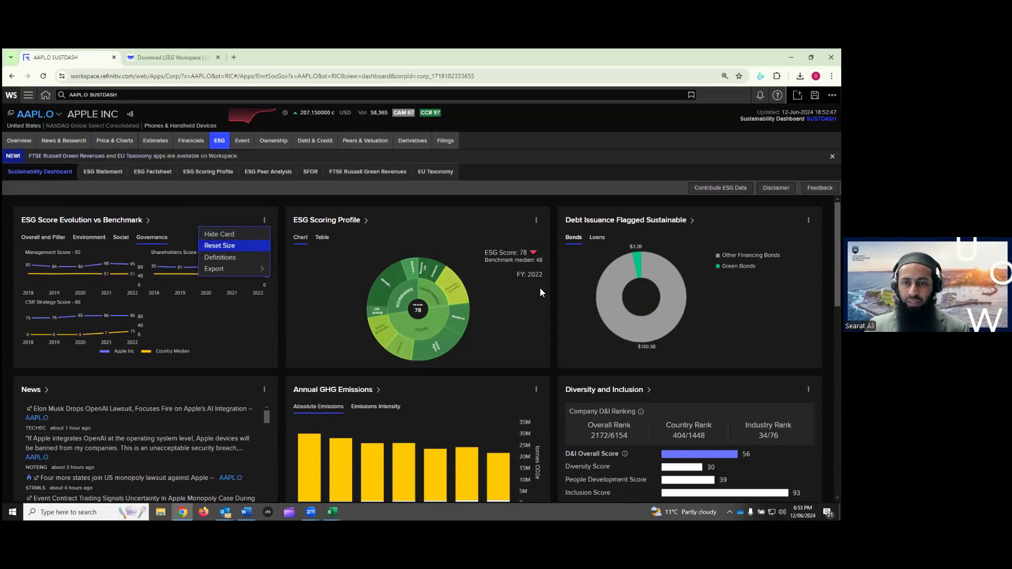
Read and close the ESG Score Evolution definitions, then reopen the card's menu at Export
{"action": "left_click", "coordinate": [234, 258]}
{"action": "scroll", "coordinate": [292, 285], "scroll_direction": "down", "scroll_amount": 1}
{"action": "scroll", "coordinate": [293, 285], "scroll_direction": "down", "scroll_amount": 1}
{"action": "scroll", "coordinate": [289, 286], "scroll_direction": "down", "scroll_amount": 1}
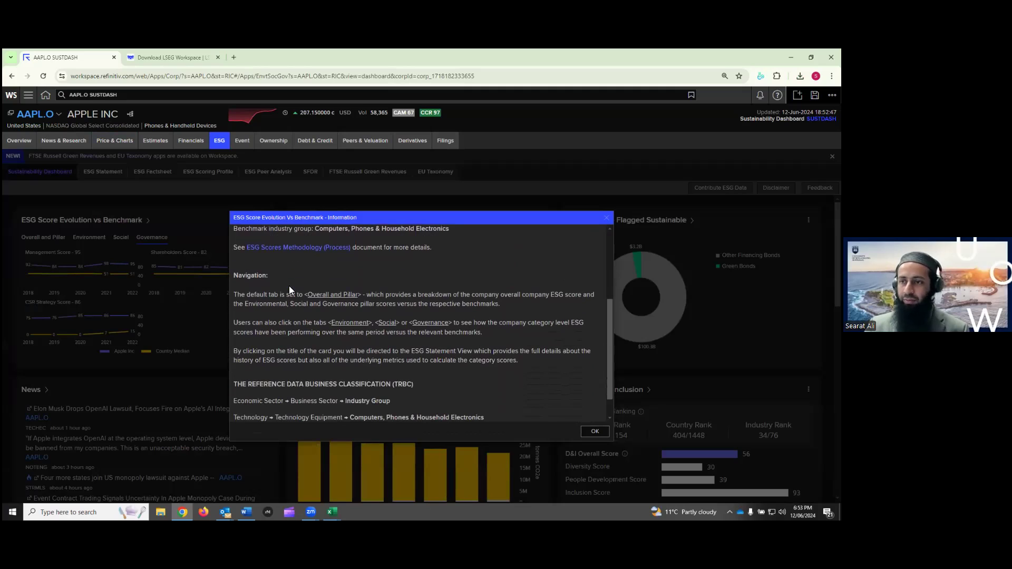
{"action": "scroll", "coordinate": [289, 290], "scroll_direction": "down", "scroll_amount": 1}
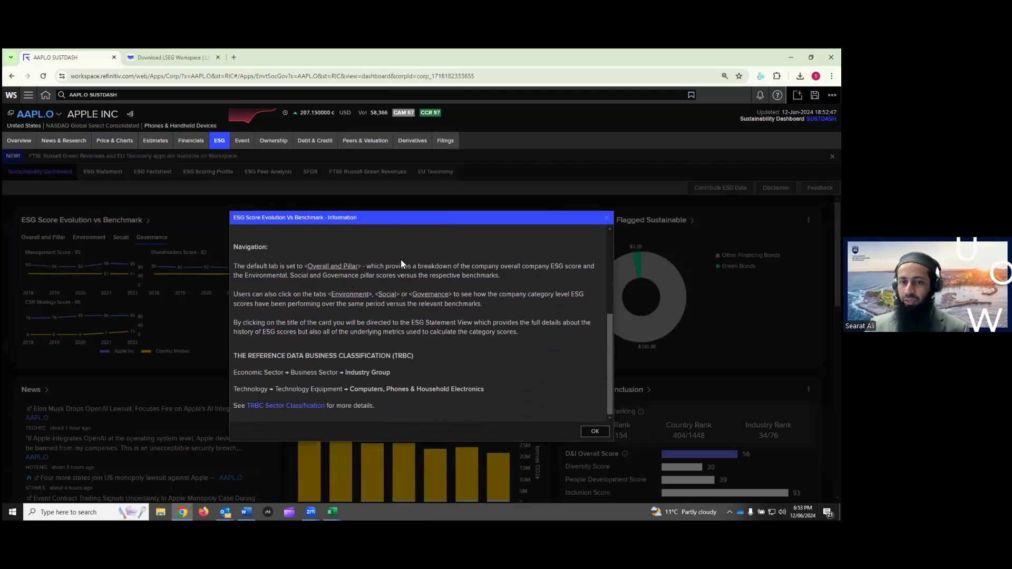
{"action": "scroll", "coordinate": [402, 275], "scroll_direction": "up", "scroll_amount": 5}
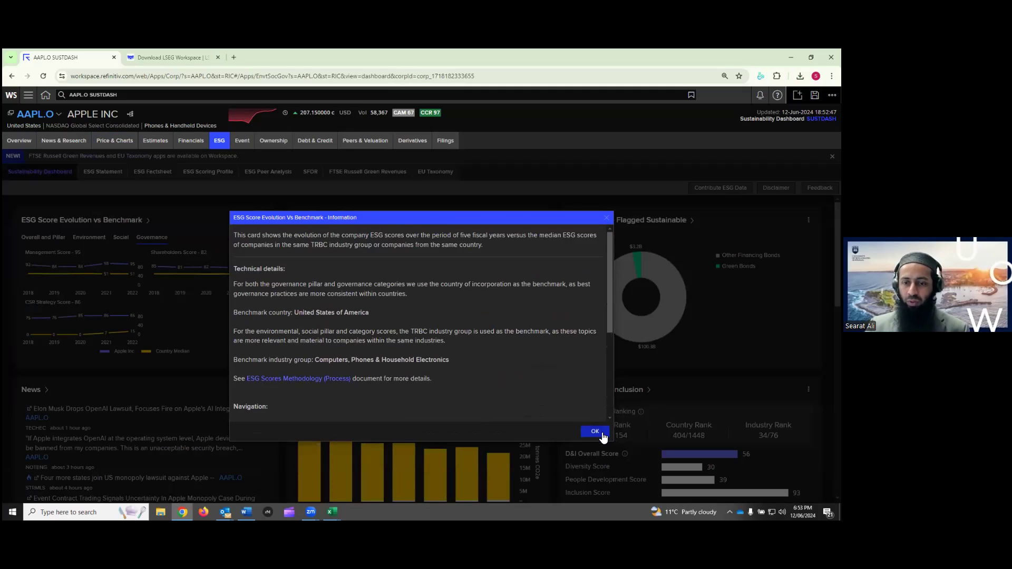
{"action": "left_click", "coordinate": [608, 220]}
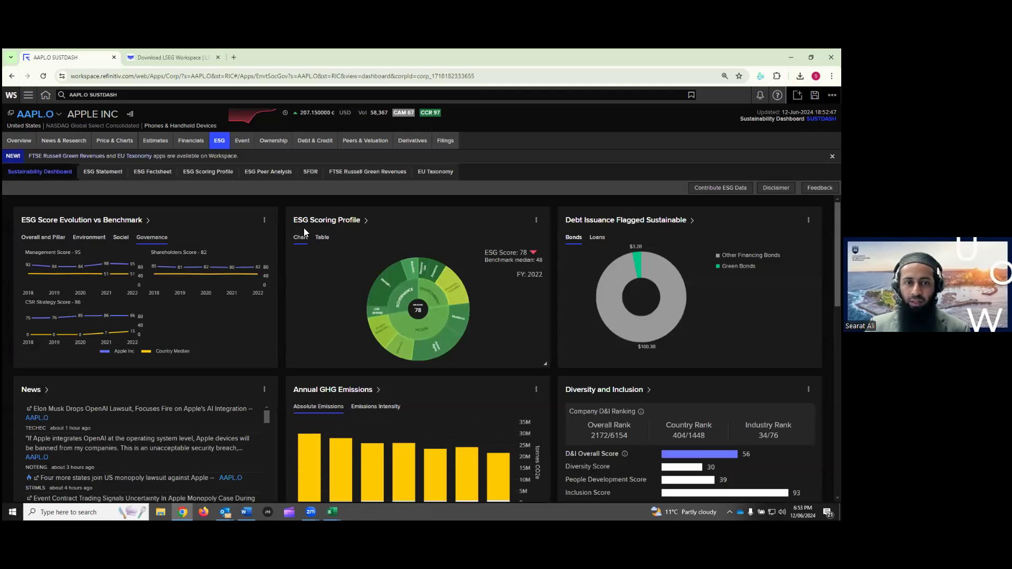
{"action": "left_click", "coordinate": [264, 219]}
{"action": "mouse_move", "coordinate": [235, 269]}
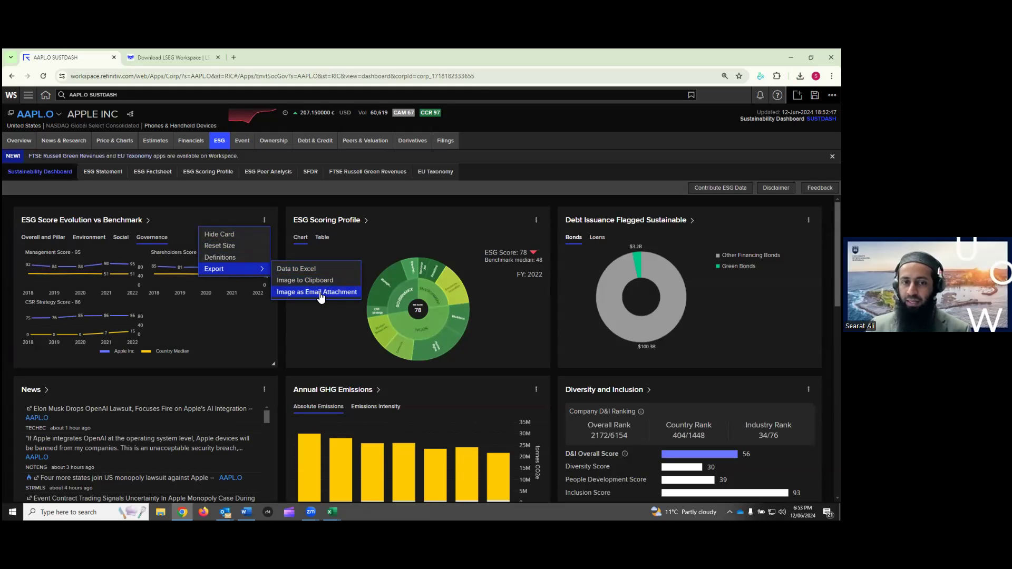
Start emailing the ESG Score Evolution card as an image attachment, then cancel the email unsent
{"action": "left_click", "coordinate": [322, 294]}
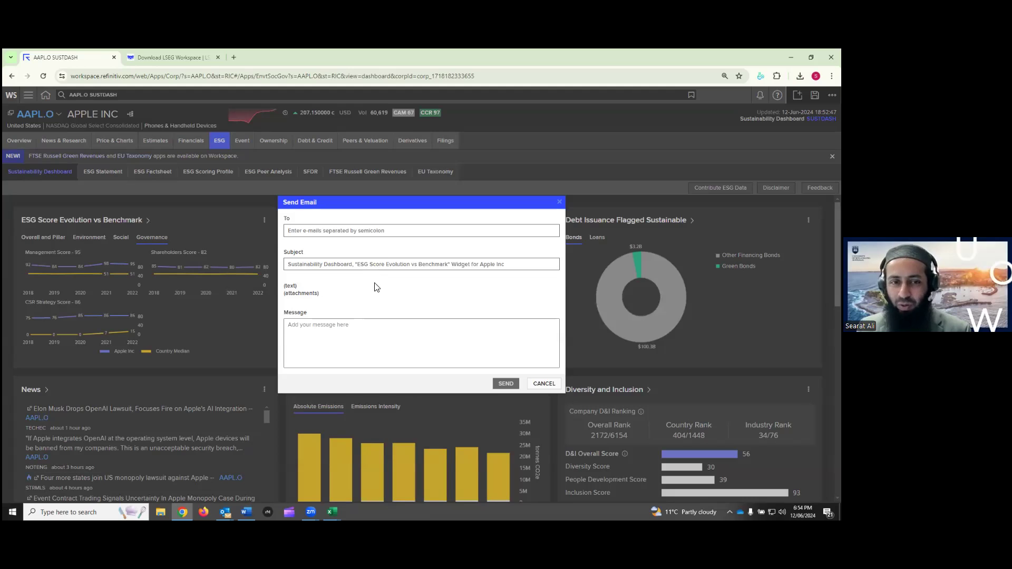
{"action": "left_click", "coordinate": [357, 232]}
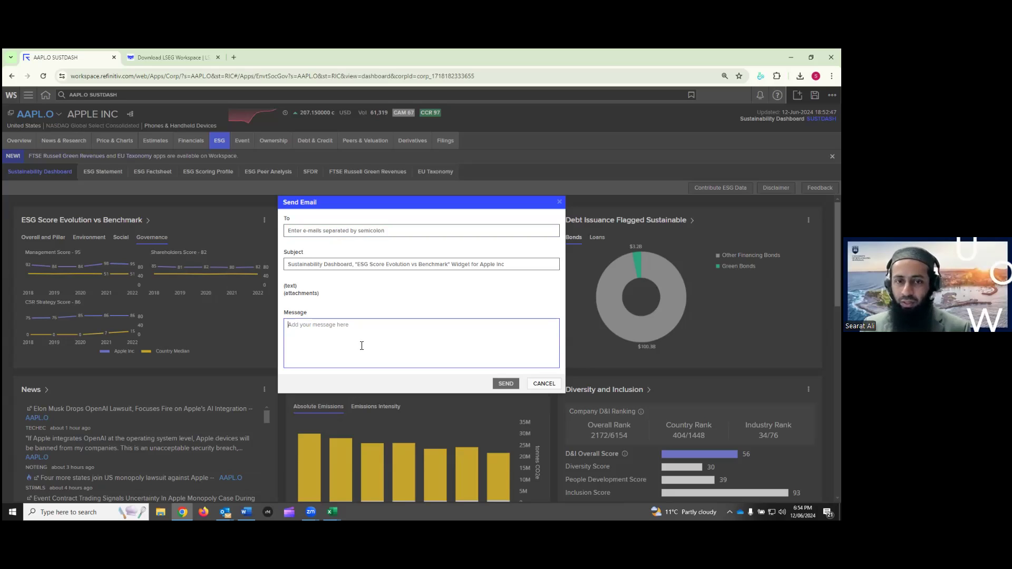
{"action": "left_click", "coordinate": [560, 201]}
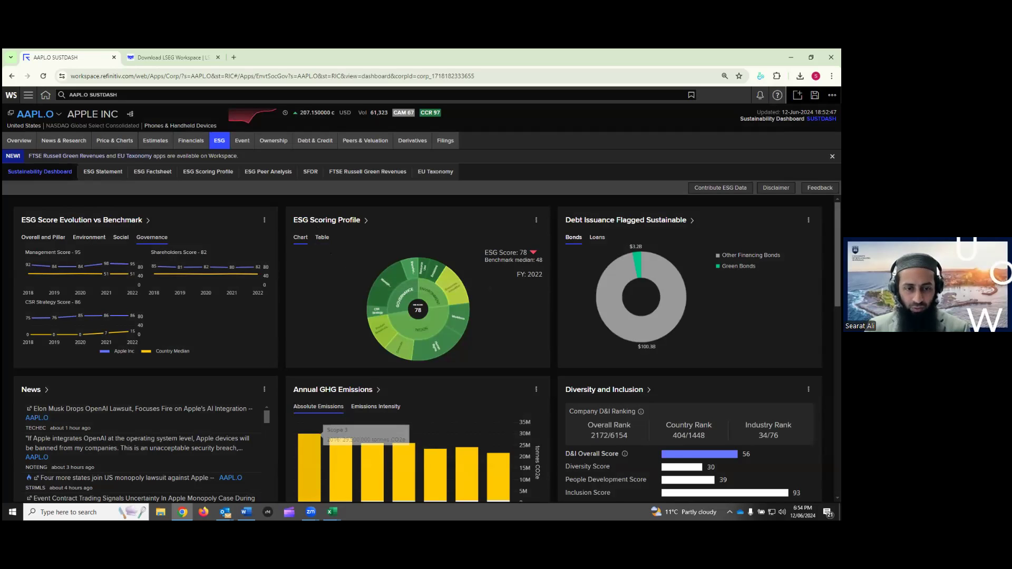
Switch to the Word ESG guide and highlight, then deselect, section 3's online tutorial links
{"action": "left_click", "coordinate": [246, 512]}
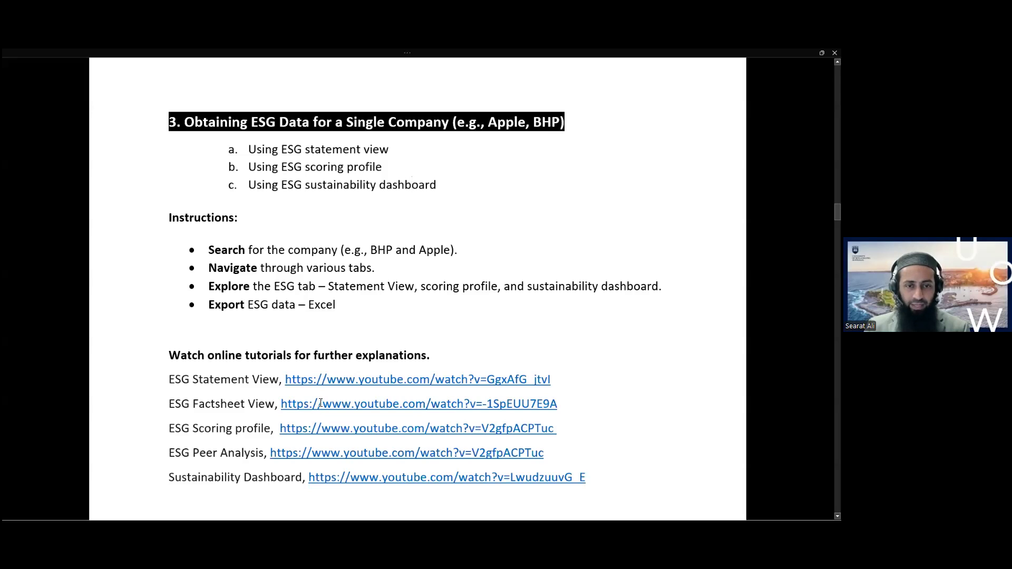
{"action": "scroll", "coordinate": [412, 406], "scroll_direction": "down", "scroll_amount": 1}
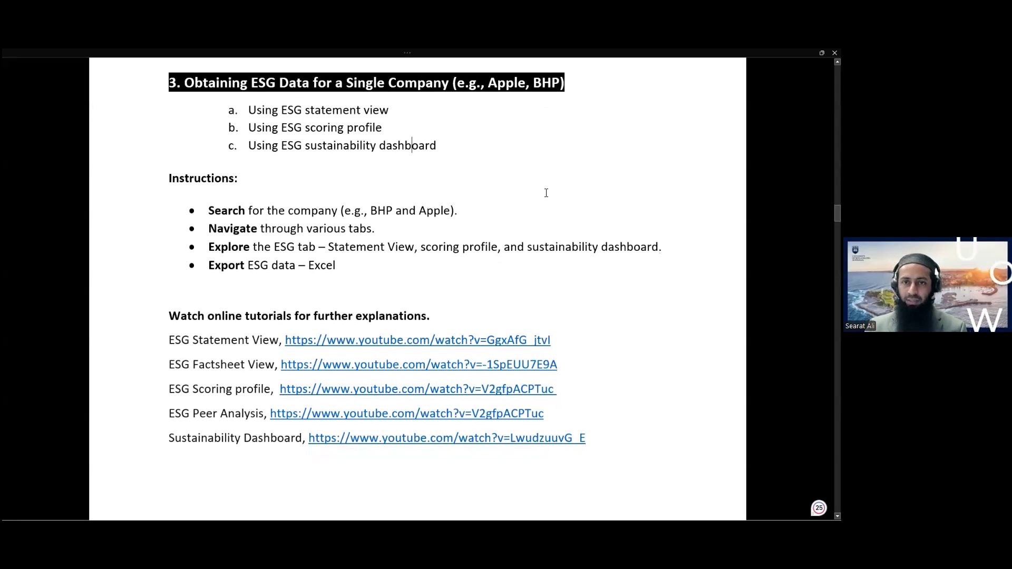
{"action": "left_click_drag", "start_coordinate": [601, 442], "coordinate": [166, 325]}
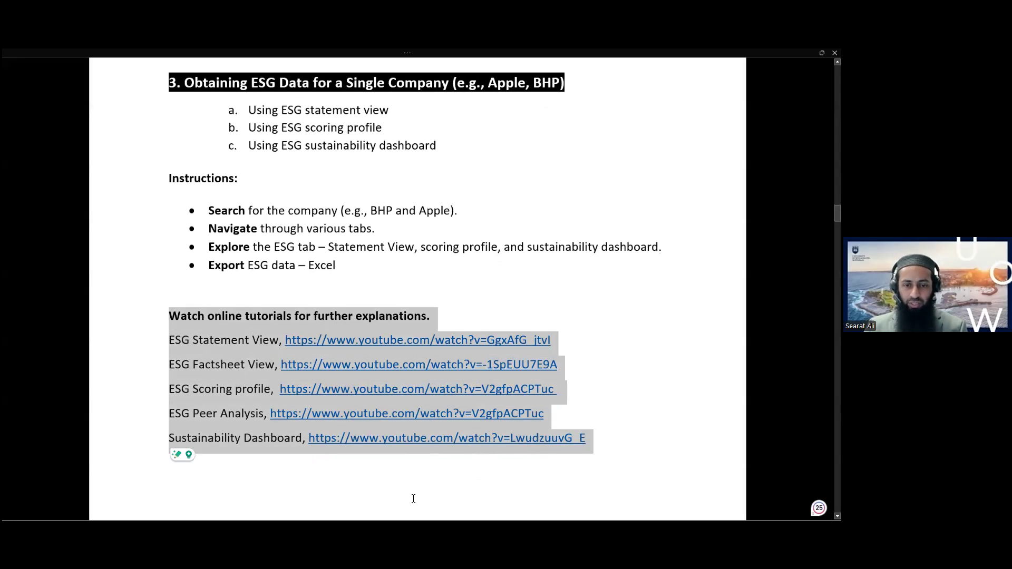
{"action": "left_click", "coordinate": [456, 346]}
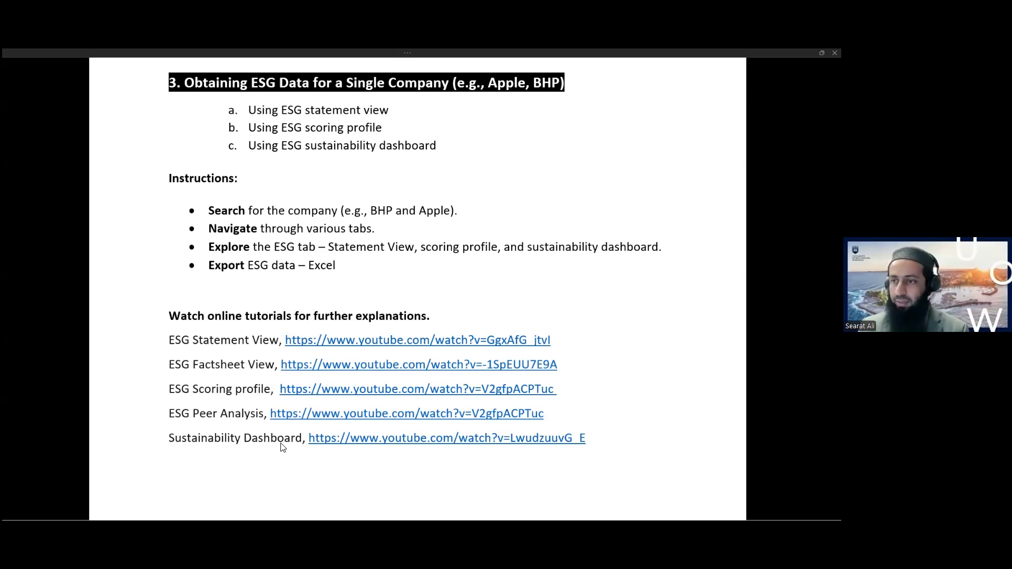
Place the cursor below the tutorial links and move on to section 4 on the Screener App
{"action": "left_click", "coordinate": [604, 317]}
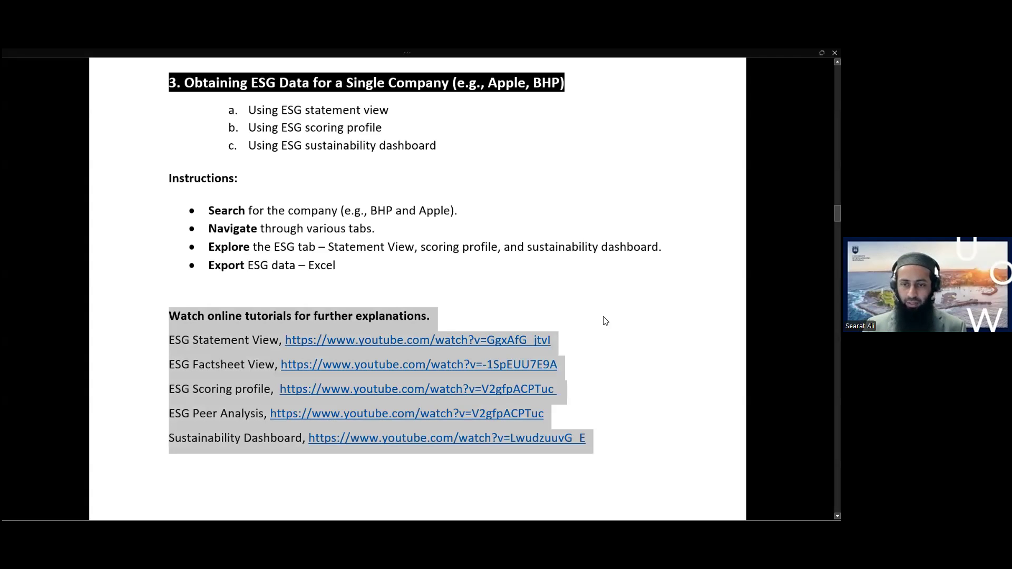
{"action": "key", "text": "Down"}
{"action": "key", "text": "Down"}
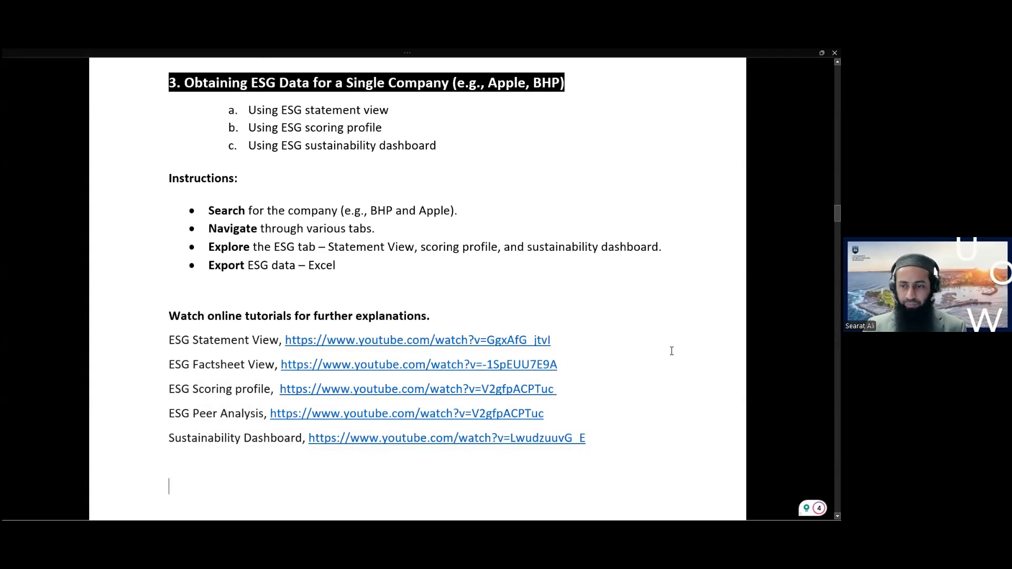
{"action": "scroll", "coordinate": [669, 352], "scroll_direction": "down", "scroll_amount": 10}
{"action": "scroll", "coordinate": [671, 351], "scroll_direction": "up", "scroll_amount": 8}
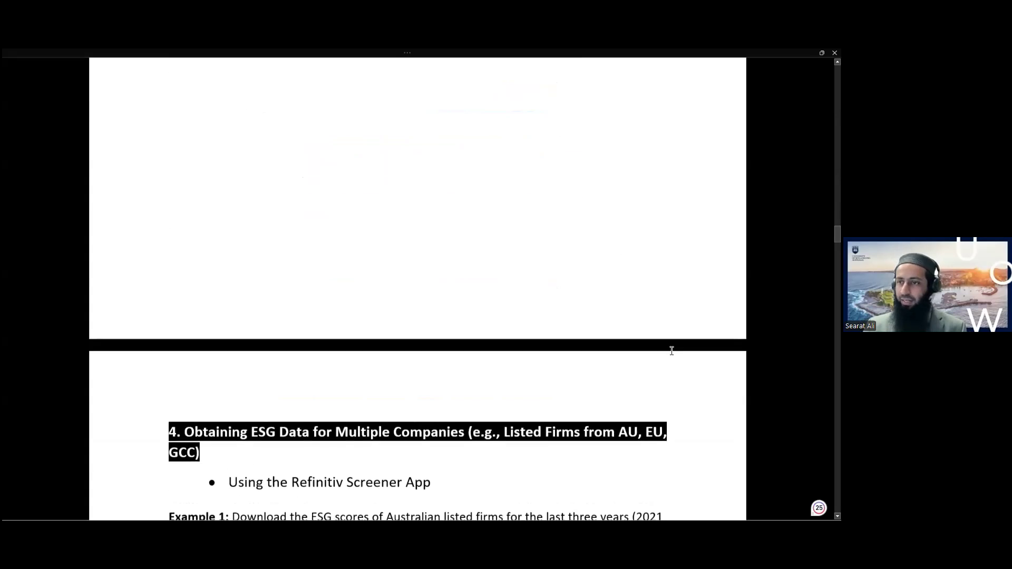
{"action": "scroll", "coordinate": [671, 351], "scroll_direction": "up", "scroll_amount": 4}
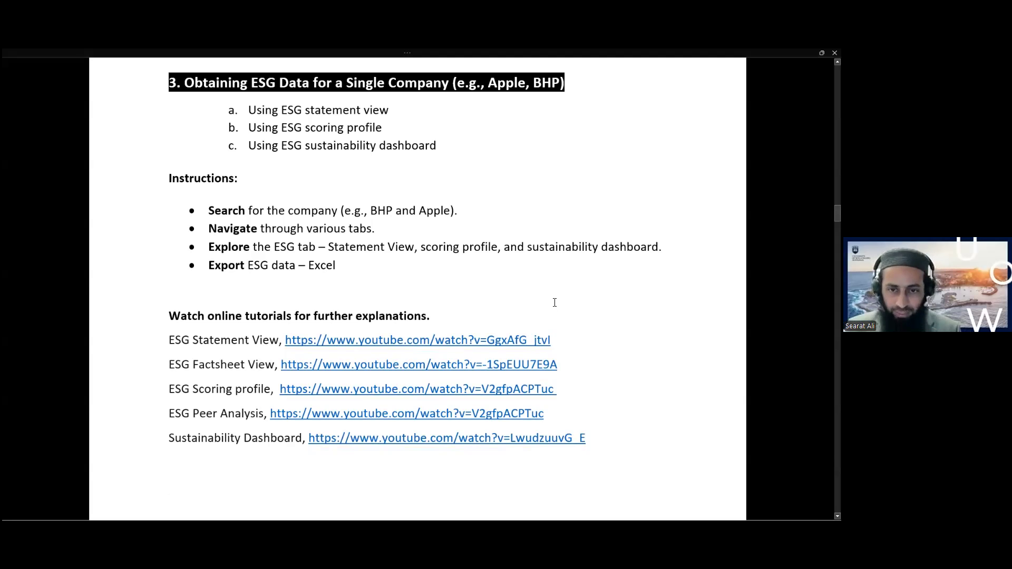
{"action": "scroll", "coordinate": [555, 303], "scroll_direction": "down", "scroll_amount": 1}
{"action": "scroll", "coordinate": [554, 303], "scroll_direction": "down", "scroll_amount": 10}
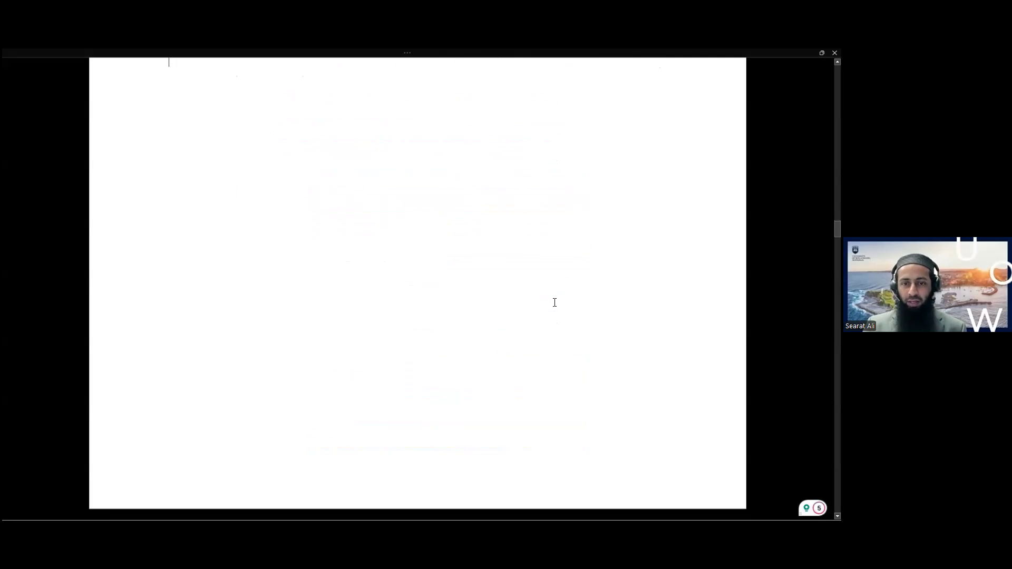
{"action": "scroll", "coordinate": [554, 303], "scroll_direction": "down", "scroll_amount": 5}
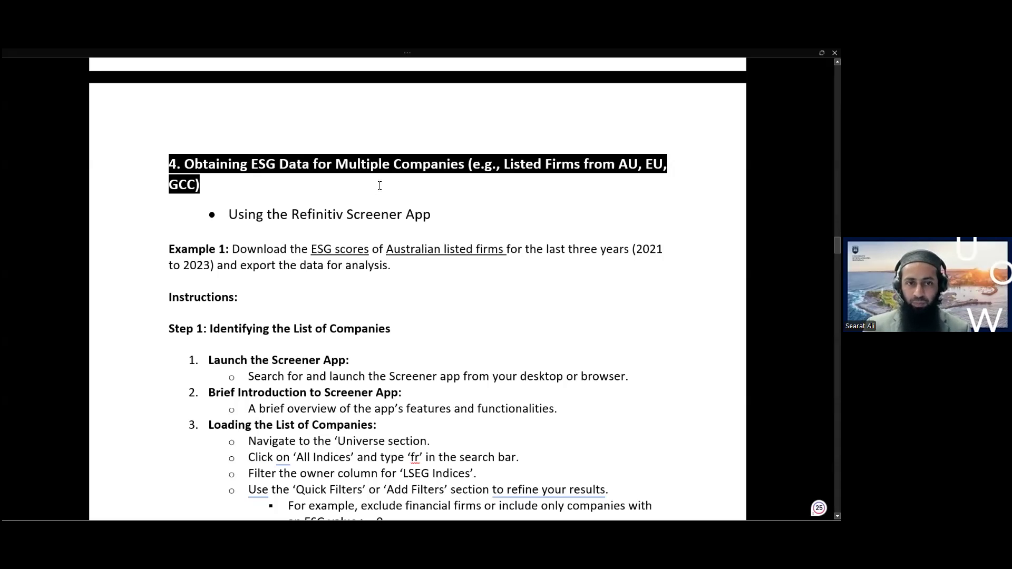
{"action": "left_click_drag", "start_coordinate": [301, 214], "coordinate": [414, 215]}
{"action": "left_click", "coordinate": [232, 248]}
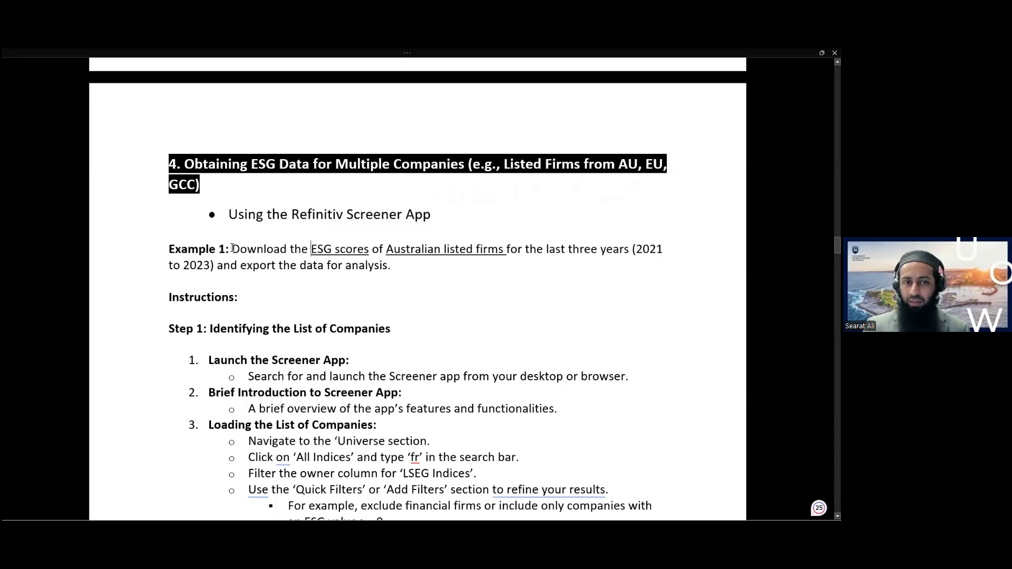
{"action": "scroll", "coordinate": [255, 233], "scroll_direction": "down", "scroll_amount": 1}
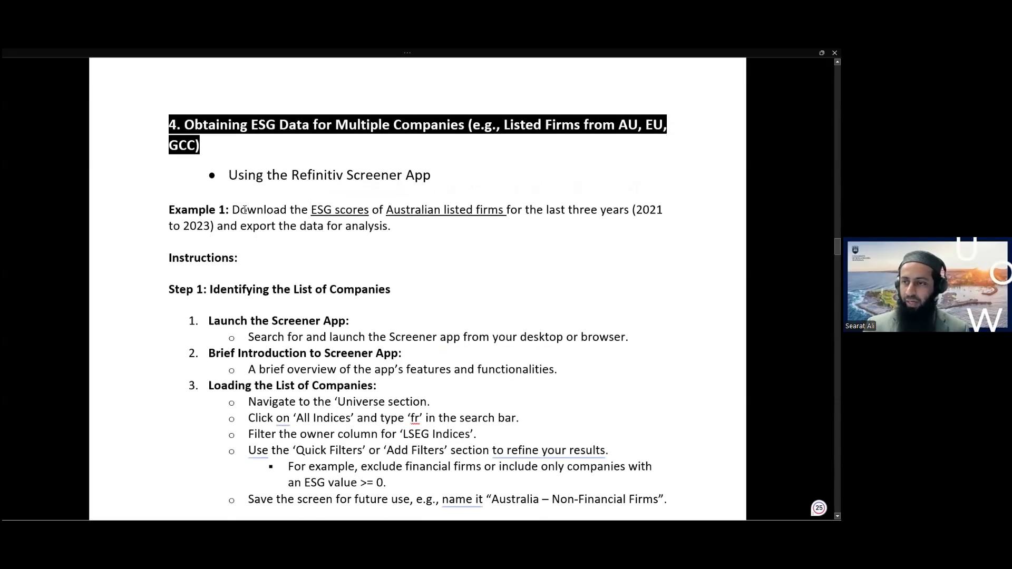
{"action": "left_click_drag", "start_coordinate": [311, 210], "coordinate": [363, 213]}
{"action": "left_click", "coordinate": [363, 216]}
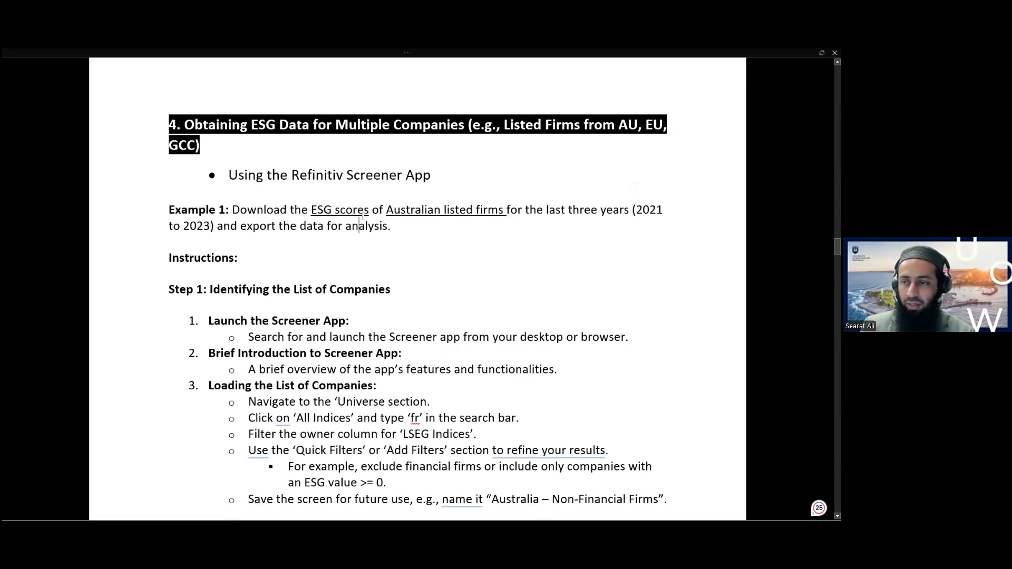
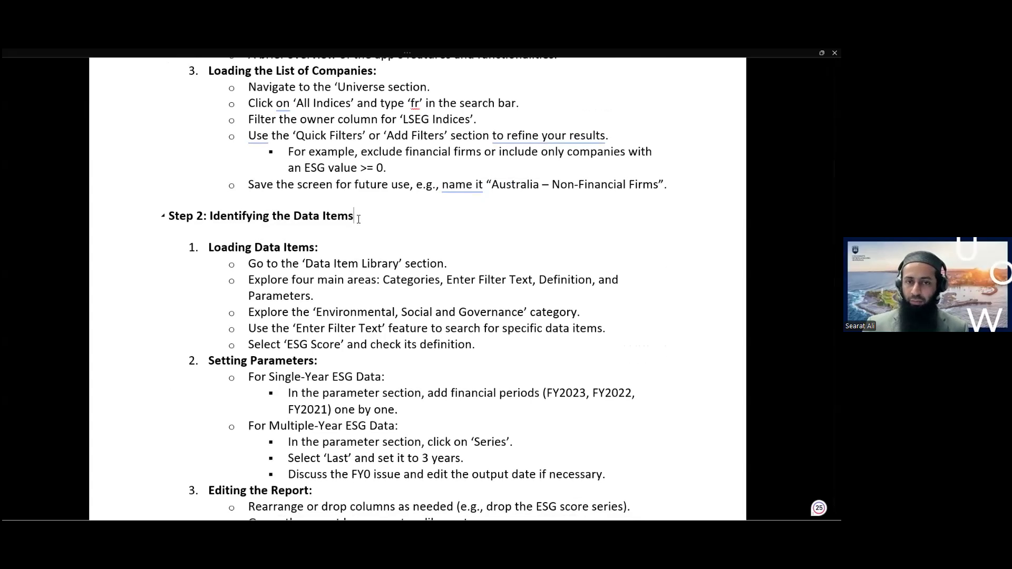
Scroll the Word notes and briefly highlight the Step 3 exporting heading
{"action": "scroll", "coordinate": [358, 219], "scroll_direction": "down", "scroll_amount": 6}
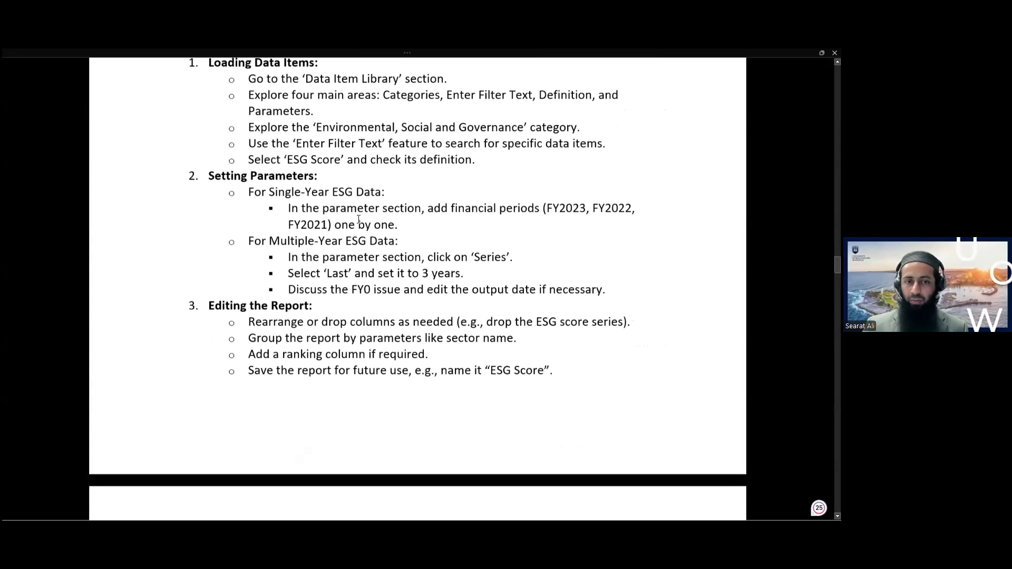
{"action": "scroll", "coordinate": [358, 218], "scroll_direction": "down", "scroll_amount": 3}
{"action": "scroll", "coordinate": [359, 219], "scroll_direction": "up", "scroll_amount": 3}
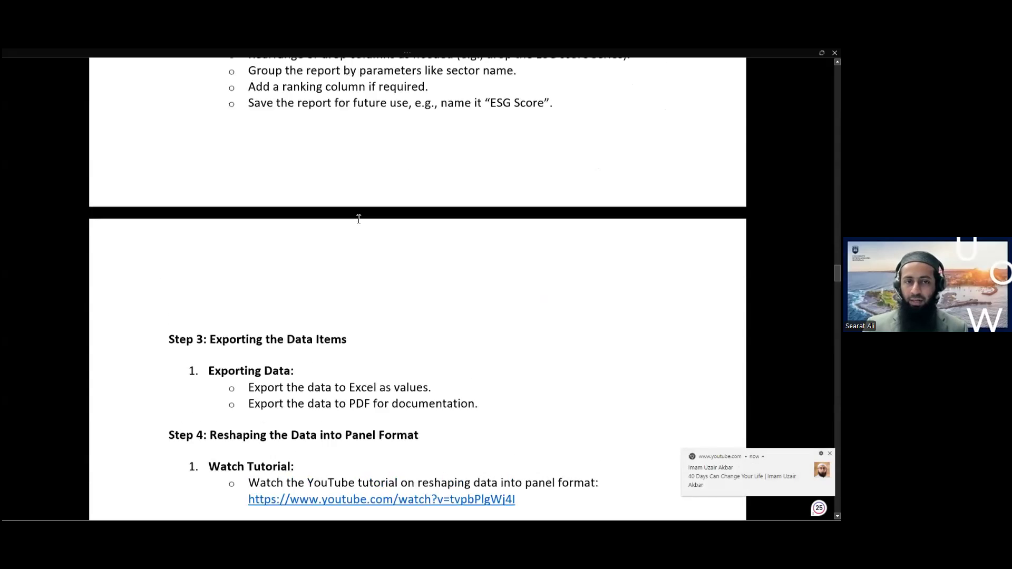
{"action": "scroll", "coordinate": [358, 219], "scroll_direction": "down", "scroll_amount": 5}
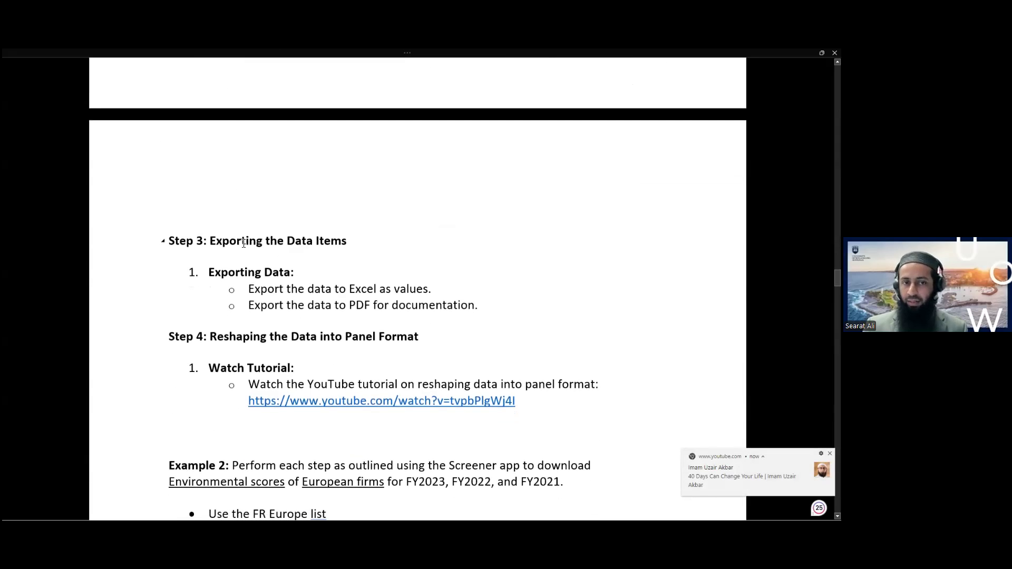
{"action": "left_click_drag", "start_coordinate": [264, 244], "coordinate": [293, 247]}
{"action": "left_click", "coordinate": [266, 243]}
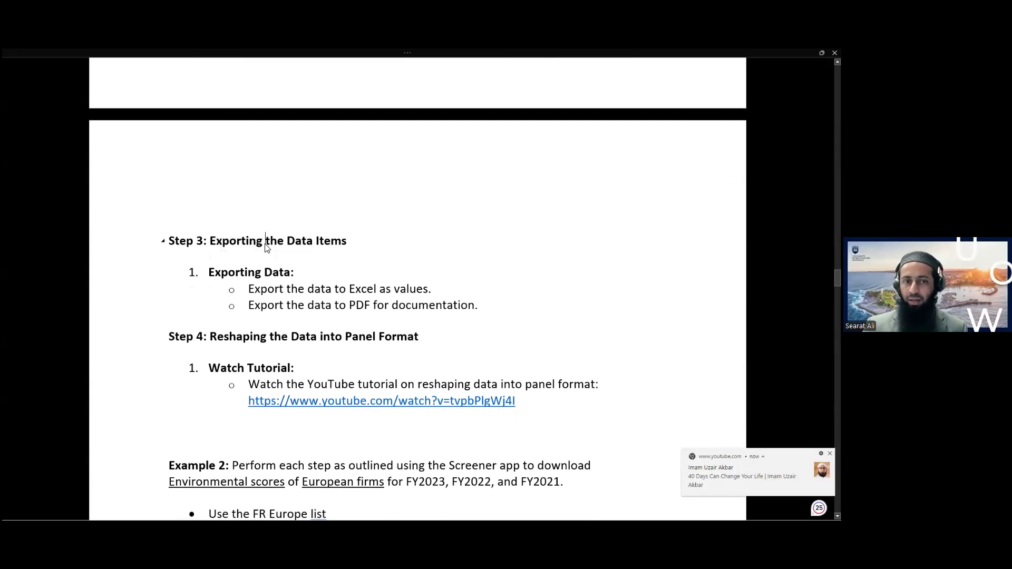
Highlight the Step 4 reshaping heading, then switch to the Apple ESG dashboard in Workspace
{"action": "scroll", "coordinate": [266, 247], "scroll_direction": "down", "scroll_amount": 2}
{"action": "left_click_drag", "start_coordinate": [226, 258], "coordinate": [368, 259]}
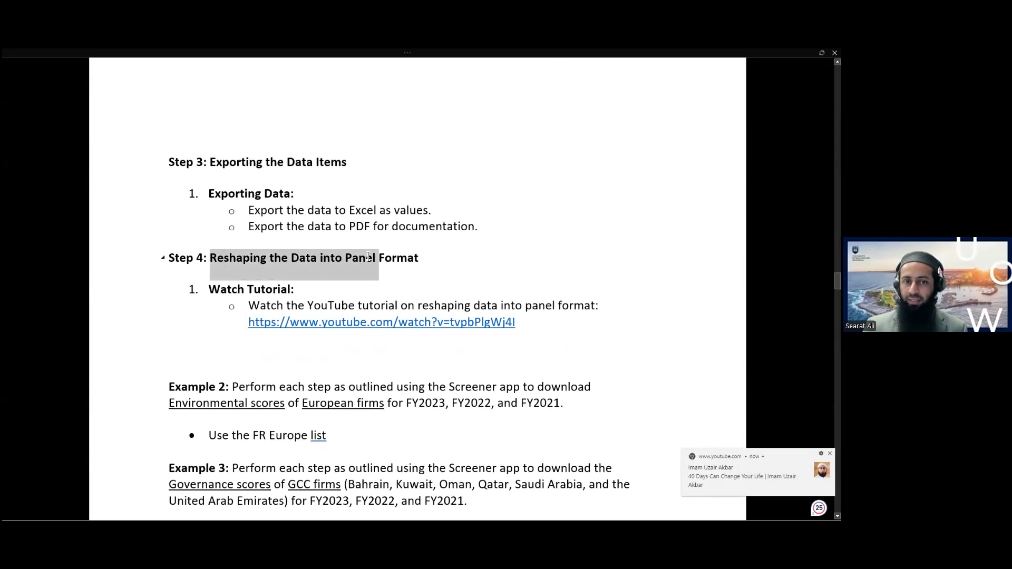
{"action": "left_click", "coordinate": [367, 258]}
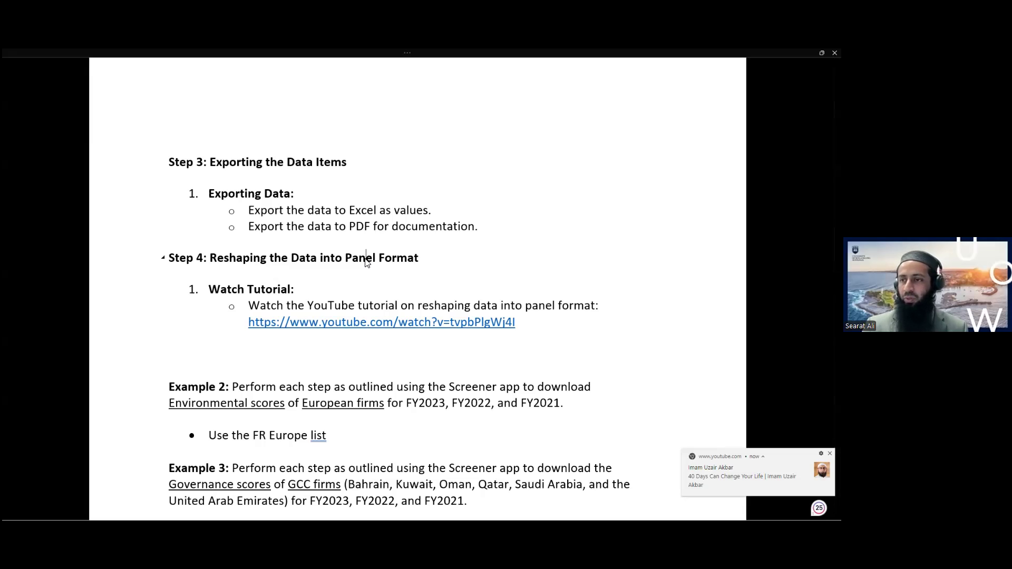
{"action": "scroll", "coordinate": [367, 261], "scroll_direction": "up", "scroll_amount": 10}
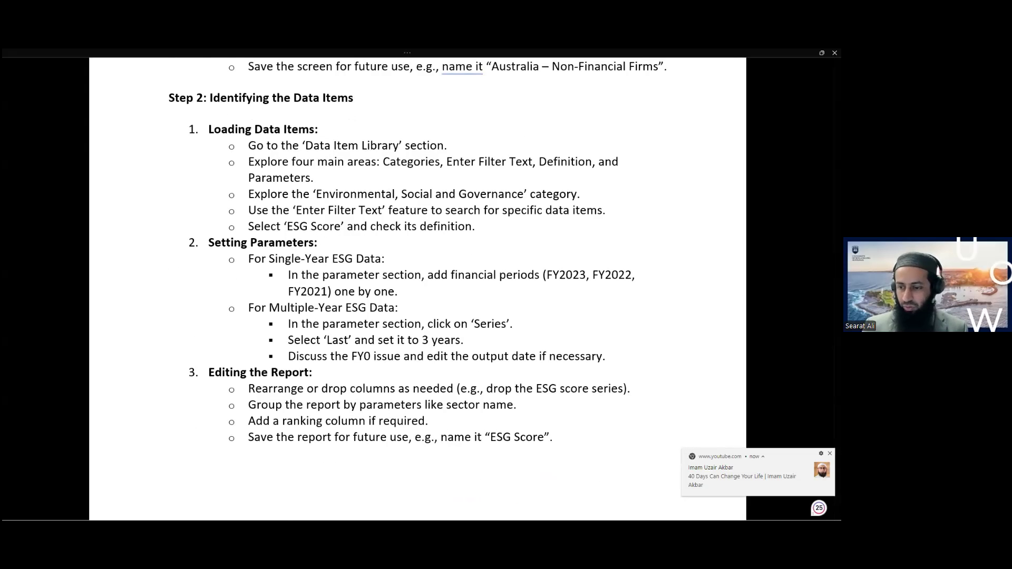
{"action": "key", "text": "alt+Tab"}
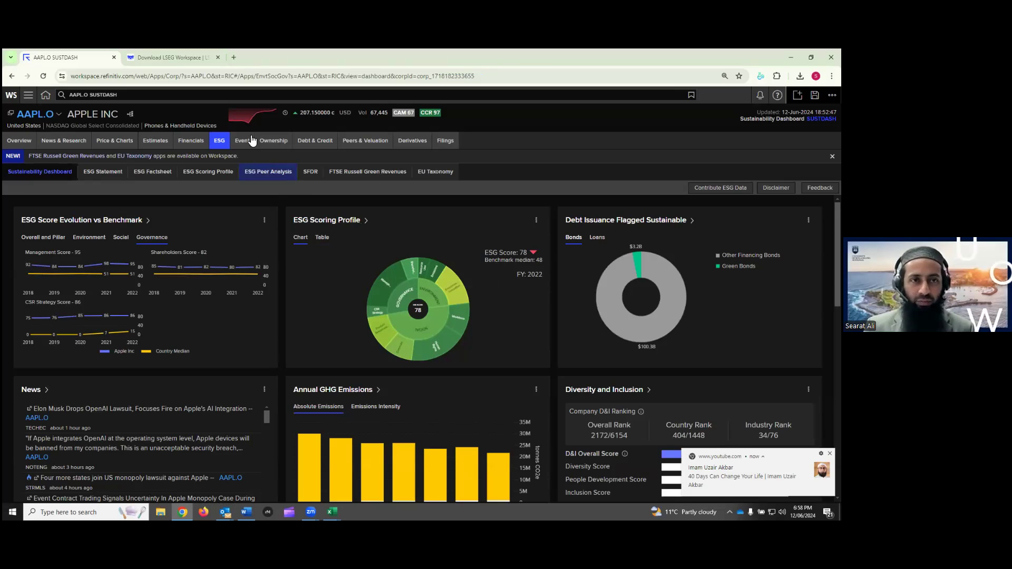
Replace the AAPL.O ticker in the Workspace search with 'screener' to list Screener apps
{"action": "left_click", "coordinate": [248, 94]}
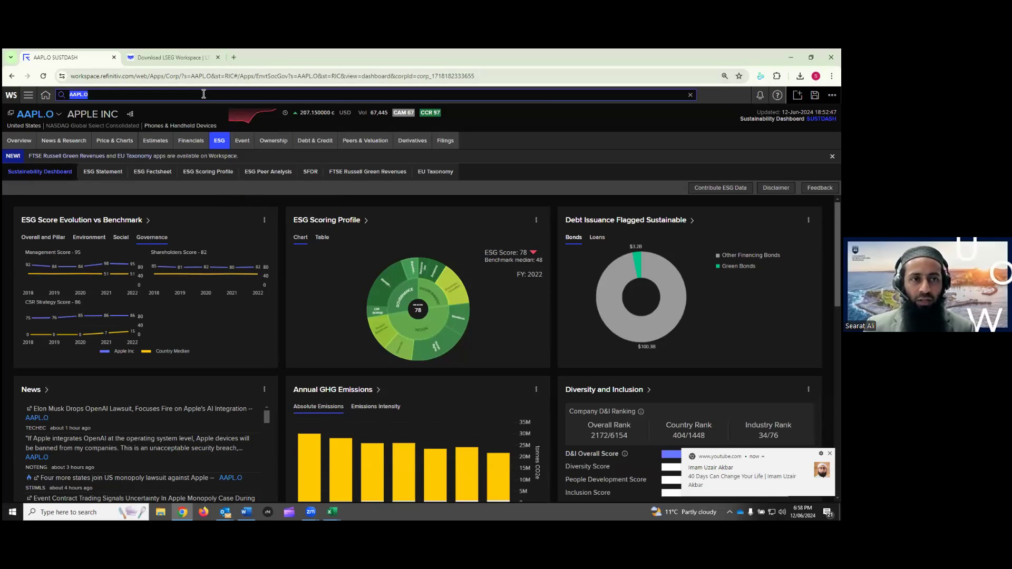
{"action": "left_click", "coordinate": [600, 121]}
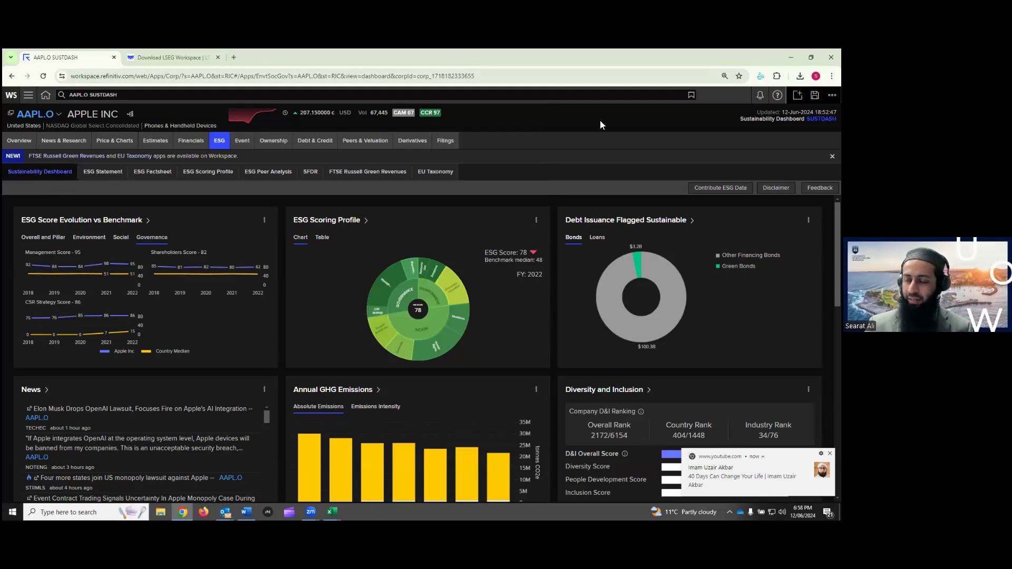
{"action": "left_click", "coordinate": [371, 94]}
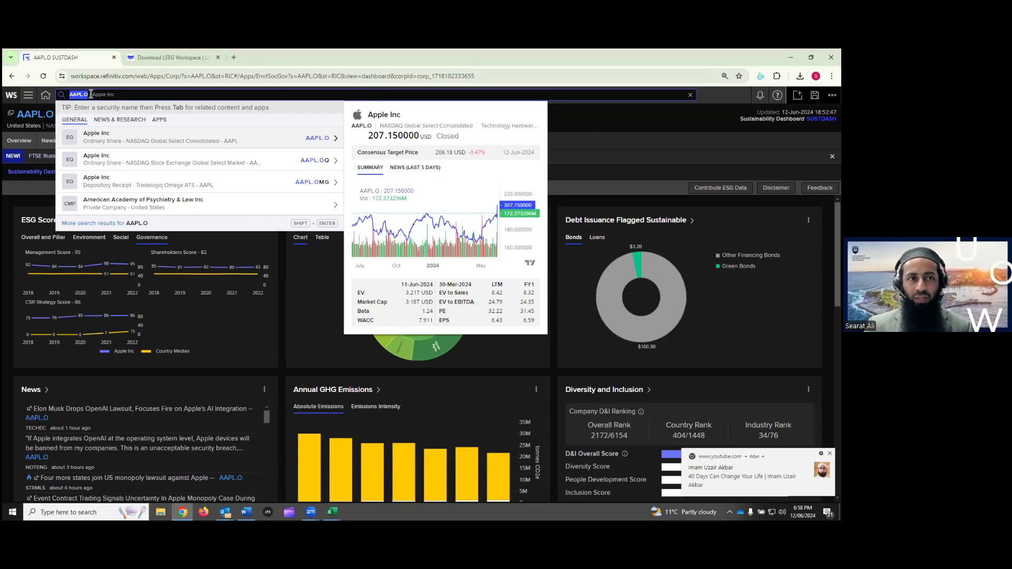
{"action": "key", "text": "BackSpace"}
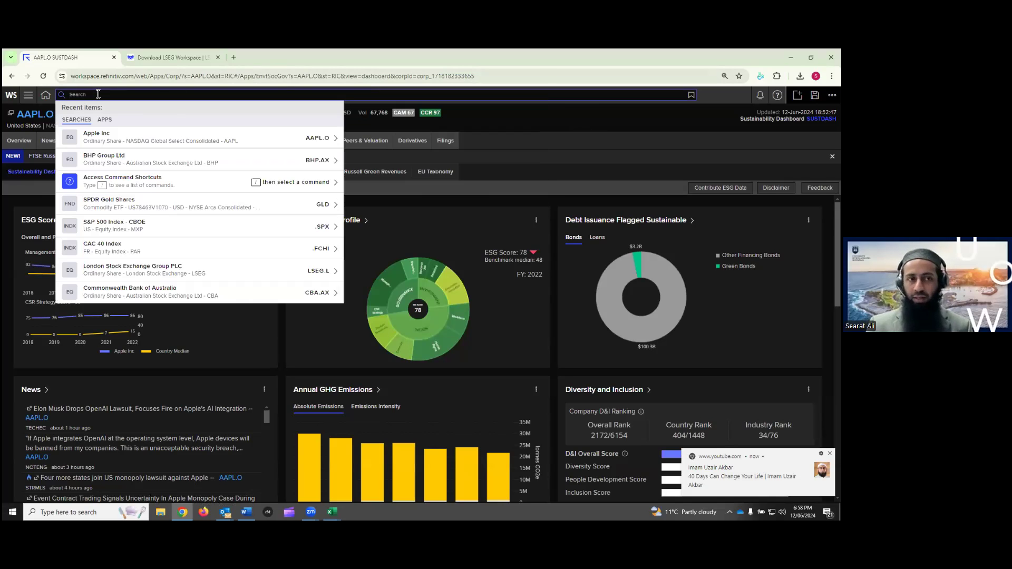
{"action": "type", "text": "screener"}
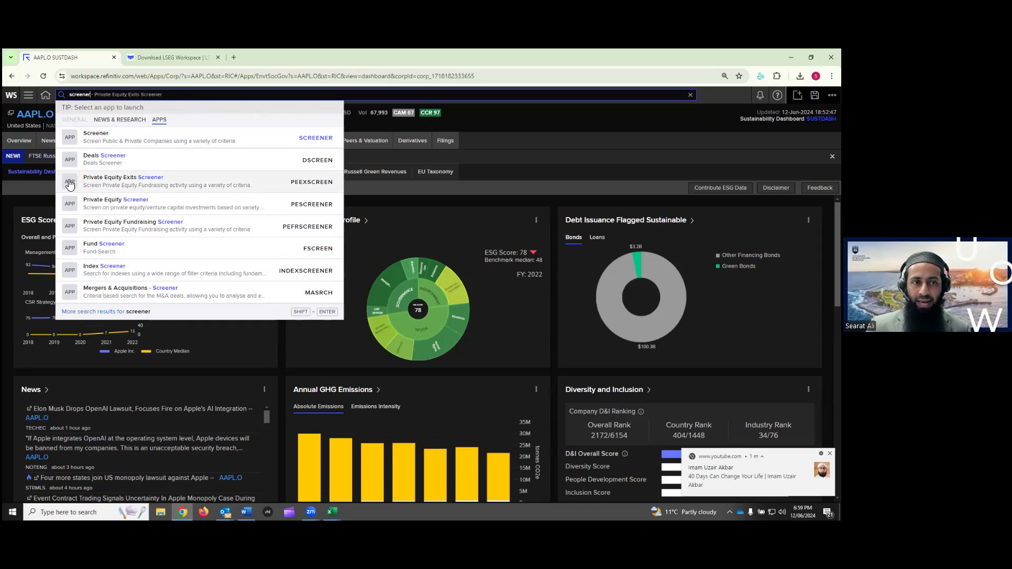
Launch Screener and start a new Public Companies screen, discarding the unsaved loans screen
{"action": "left_click", "coordinate": [97, 138]}
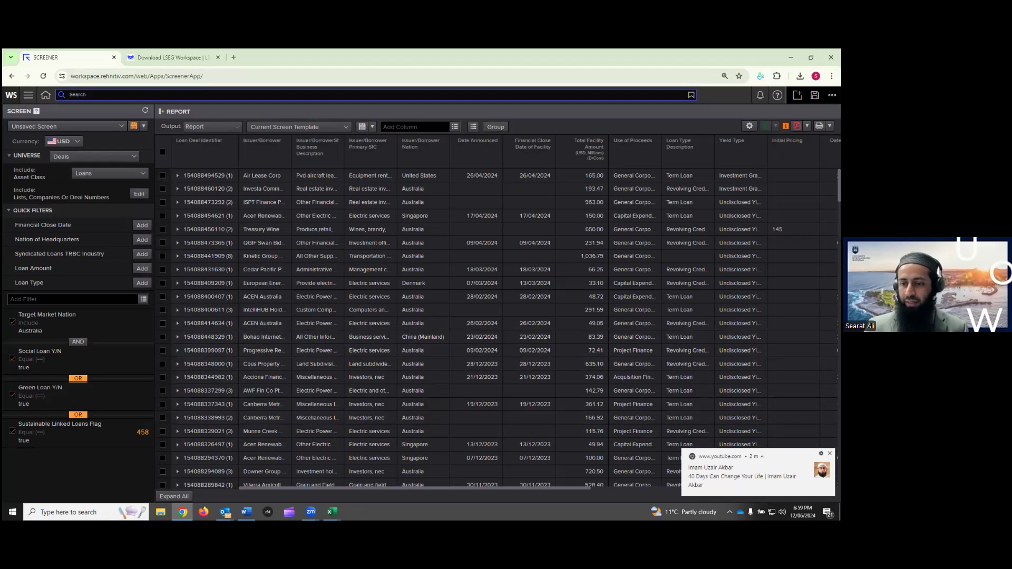
{"action": "left_click", "coordinate": [112, 127]}
{"action": "left_click", "coordinate": [92, 141]}
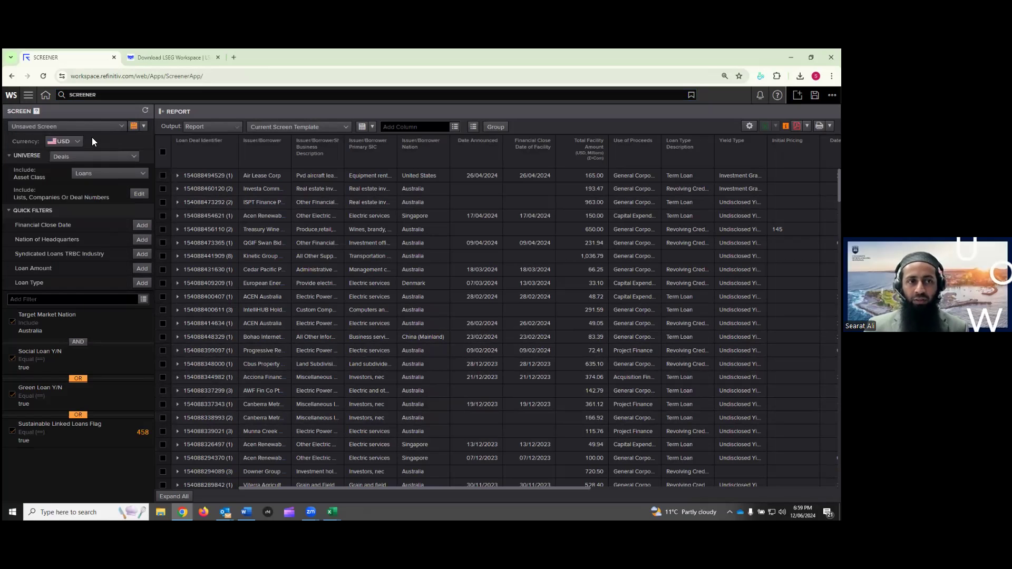
{"action": "left_click", "coordinate": [455, 329]}
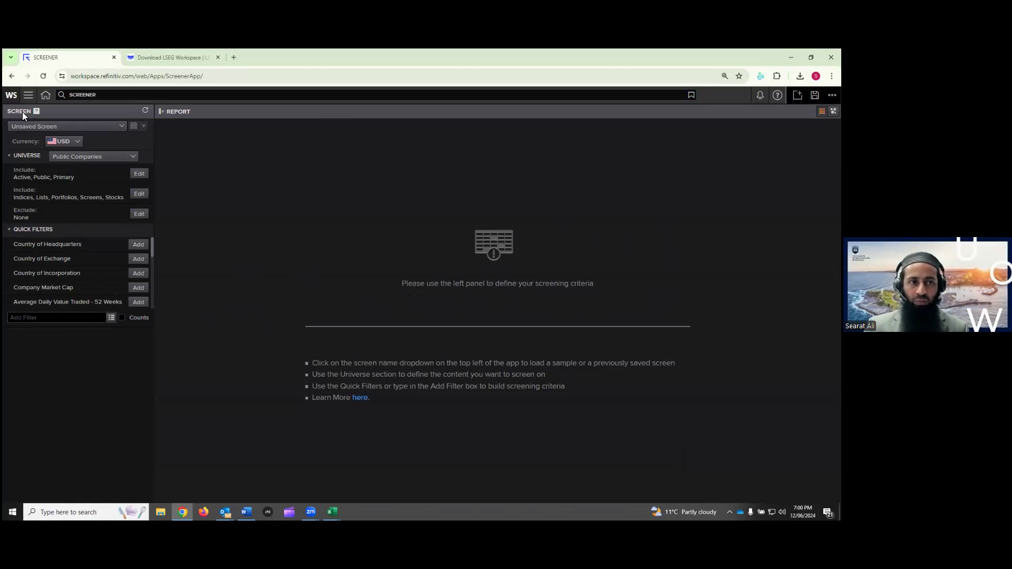
Look through the Screener help guide, then go back to the SCREENER tab
{"action": "left_click", "coordinate": [37, 113]}
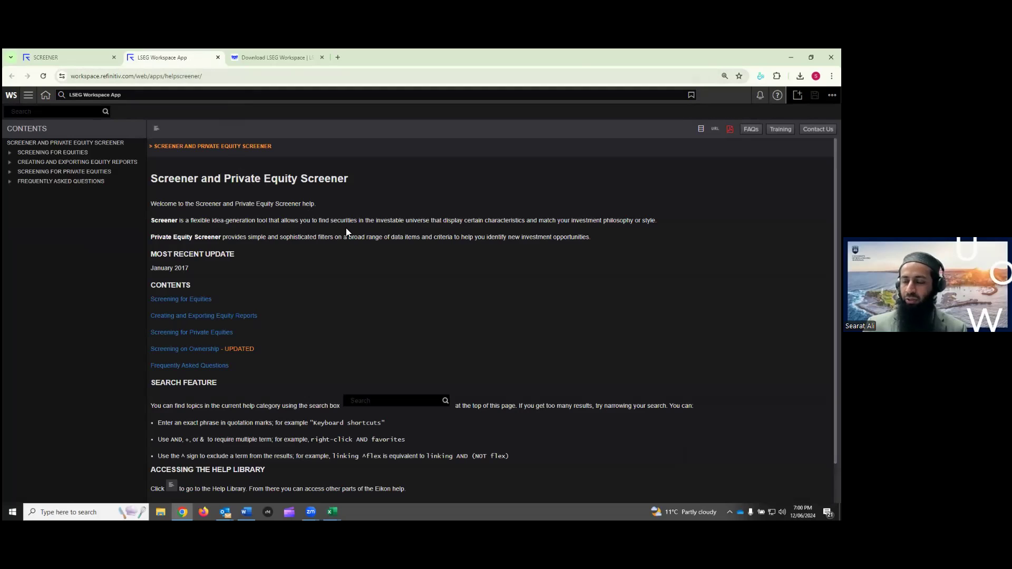
{"action": "scroll", "coordinate": [347, 233], "scroll_direction": "down", "scroll_amount": 1}
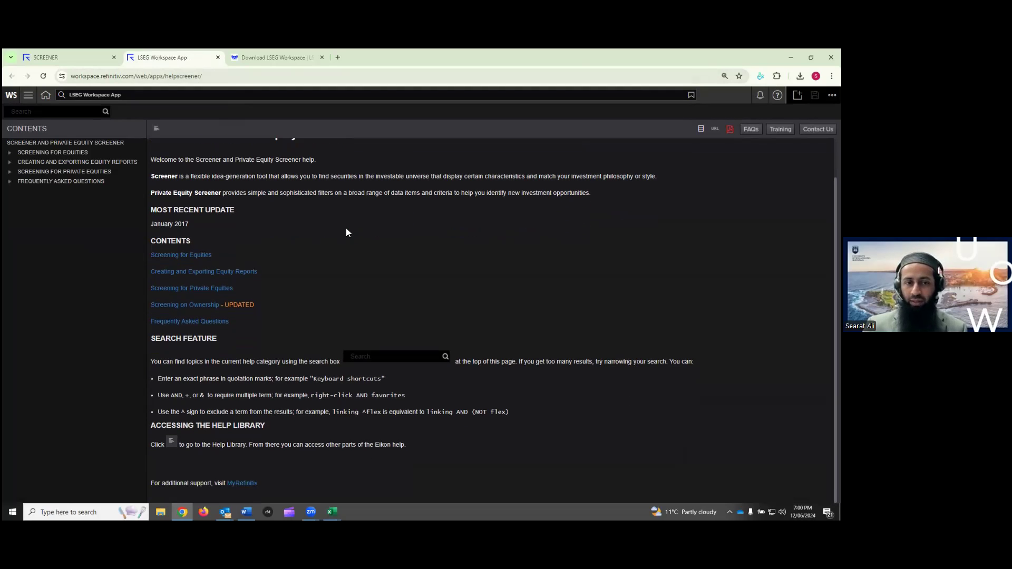
{"action": "scroll", "coordinate": [345, 235], "scroll_direction": "up", "scroll_amount": 1}
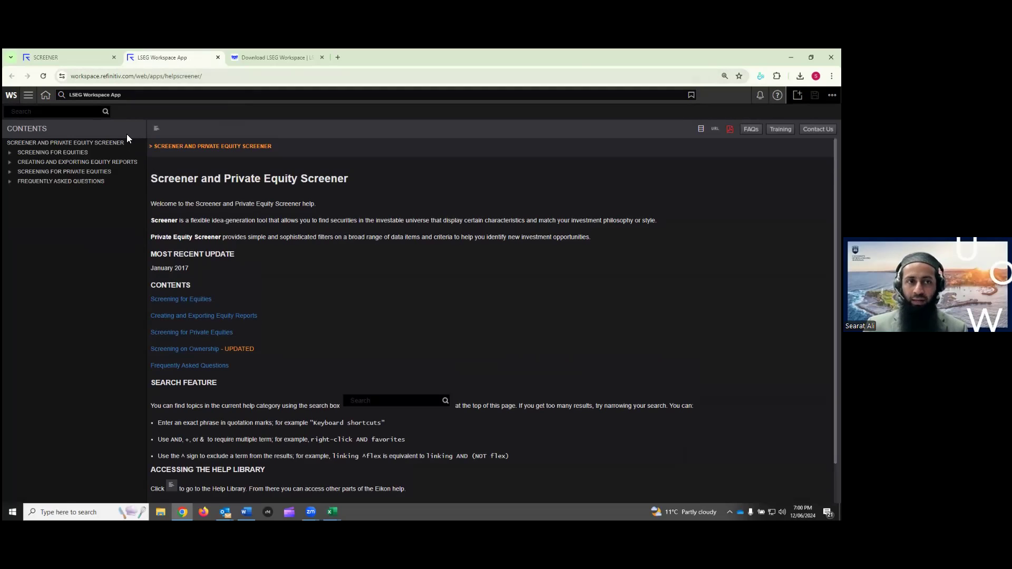
{"action": "left_click", "coordinate": [83, 59]}
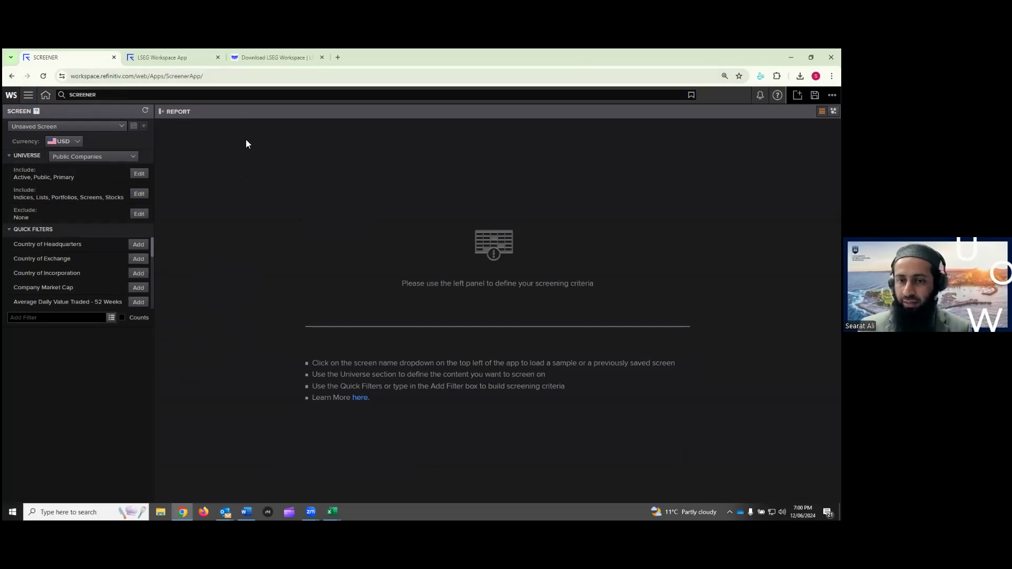
{"action": "left_click", "coordinate": [65, 147]}
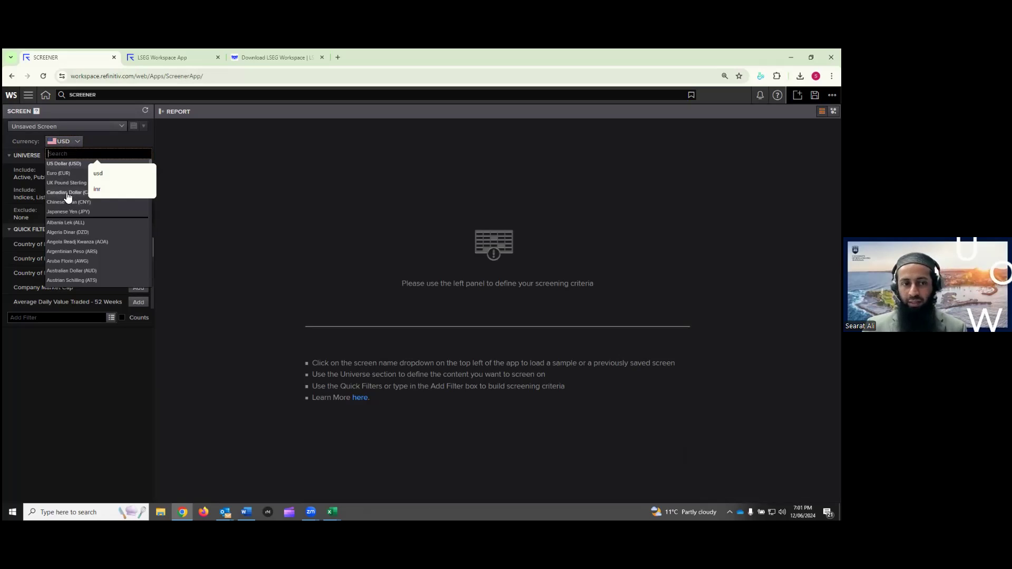
{"action": "left_click", "coordinate": [195, 185]}
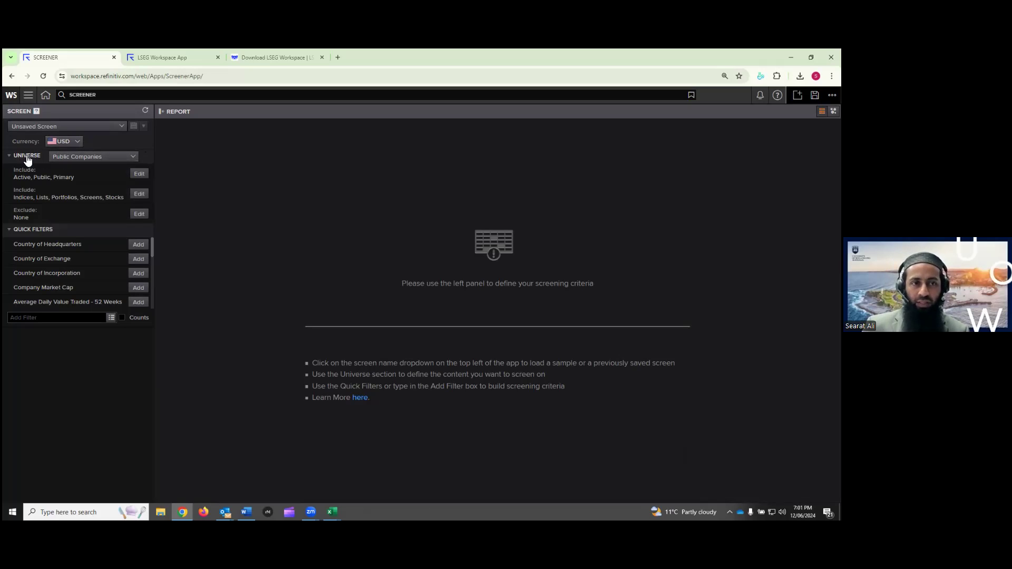
Keep Public Companies as the universe type and open its Include settings
{"action": "left_click", "coordinate": [106, 159]}
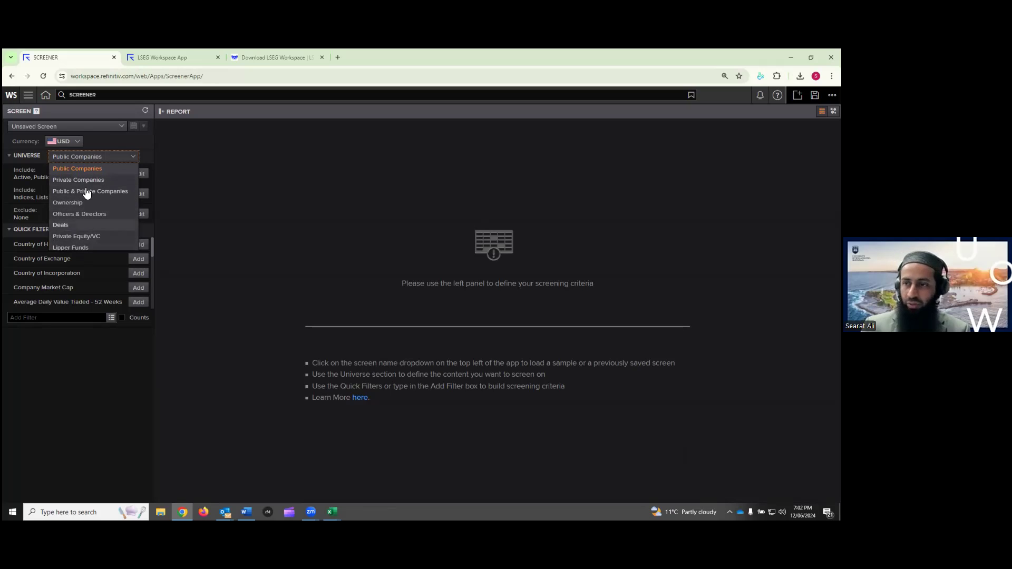
{"action": "left_click", "coordinate": [168, 153]}
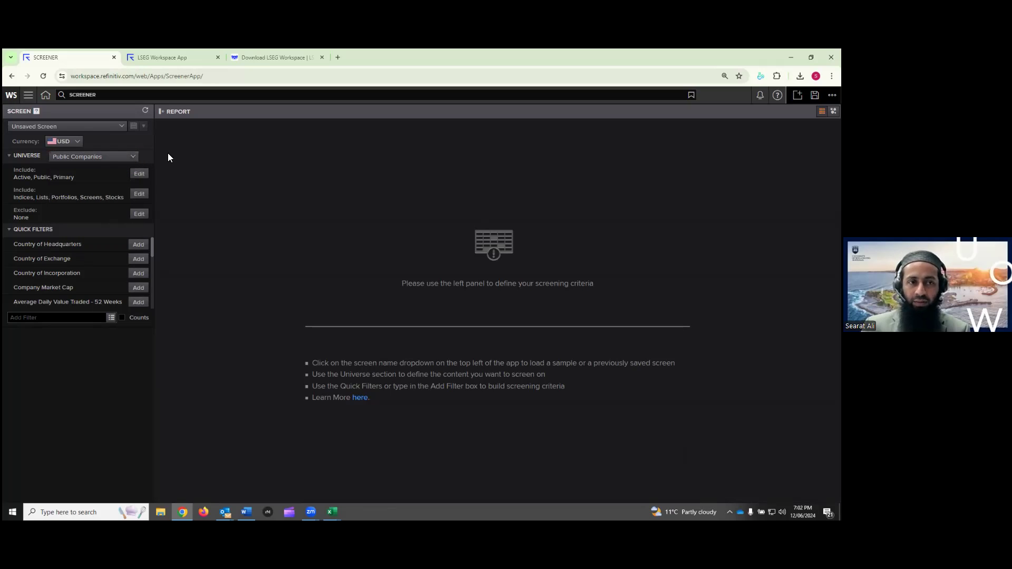
{"action": "left_click", "coordinate": [122, 157]}
{"action": "left_click", "coordinate": [255, 199]}
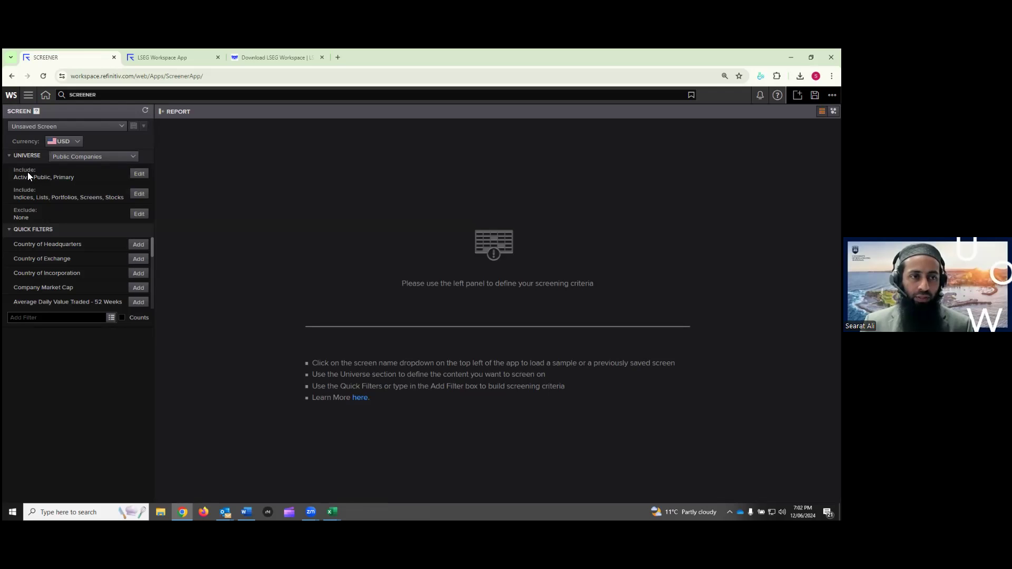
{"action": "left_click", "coordinate": [140, 174]}
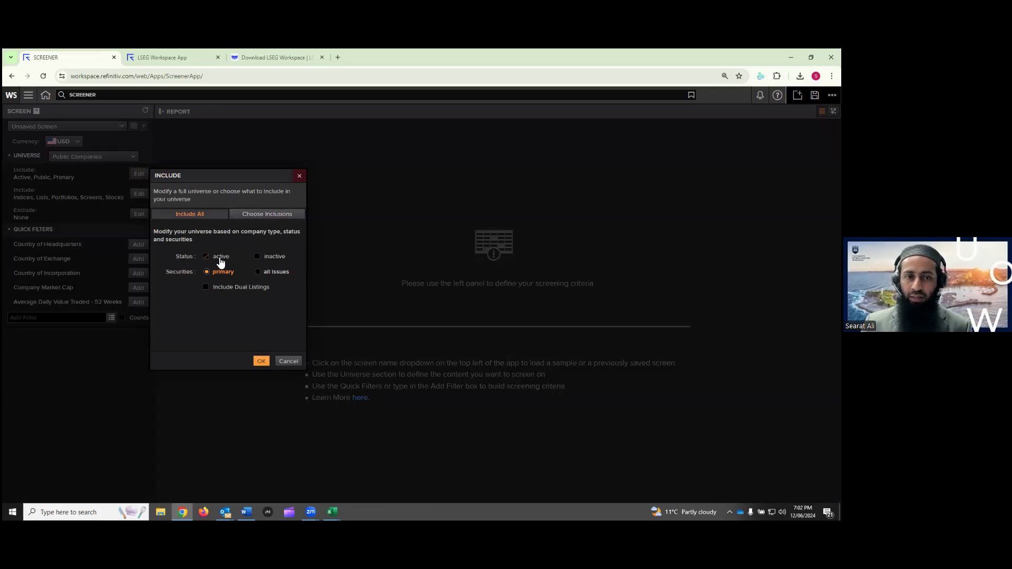
Leave the universe limited to active companies and primary securities, and confirm with OK
{"action": "left_click", "coordinate": [257, 257]}
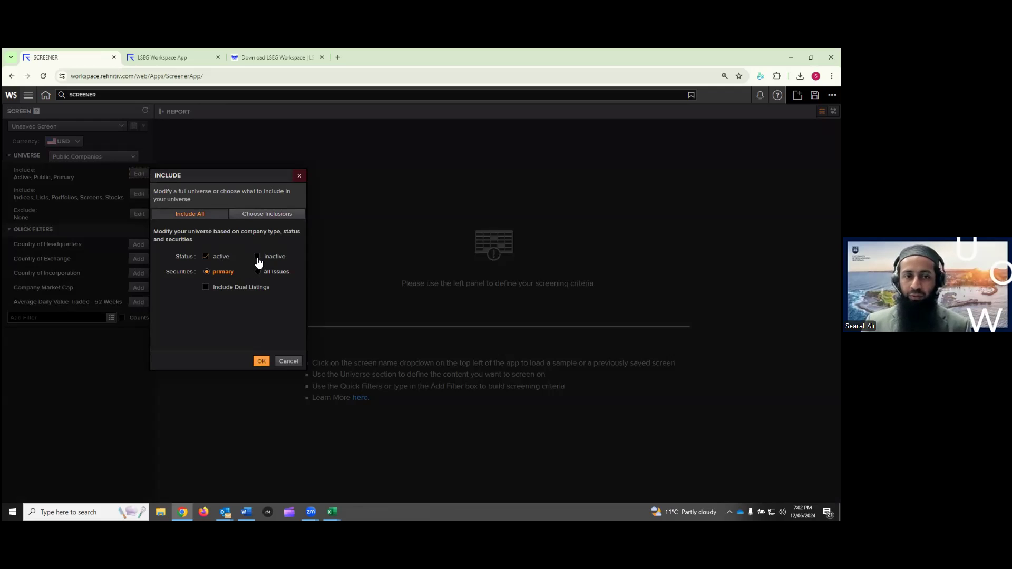
{"action": "left_click", "coordinate": [259, 272]}
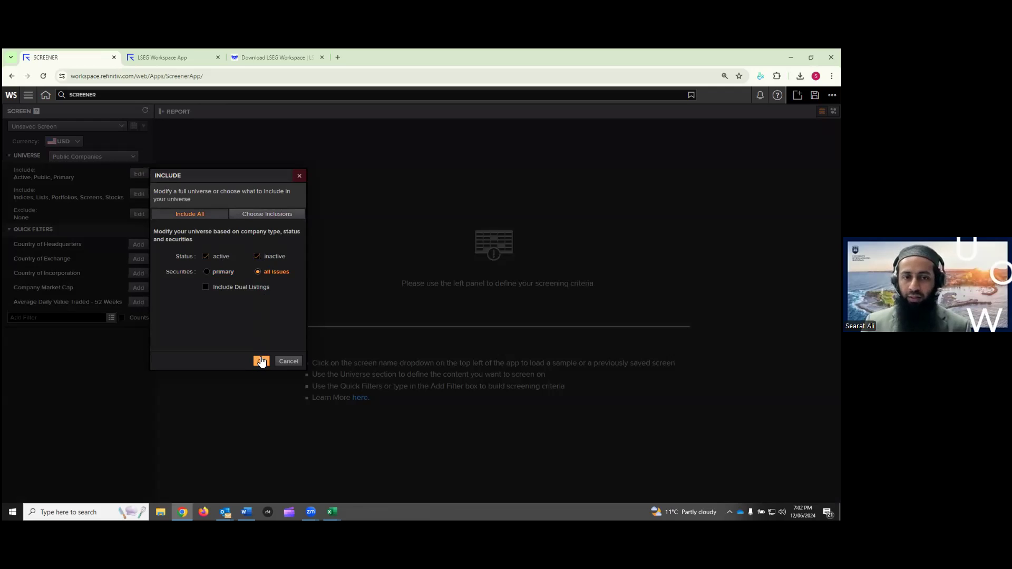
{"action": "left_click", "coordinate": [207, 272]}
{"action": "left_click", "coordinate": [257, 257]}
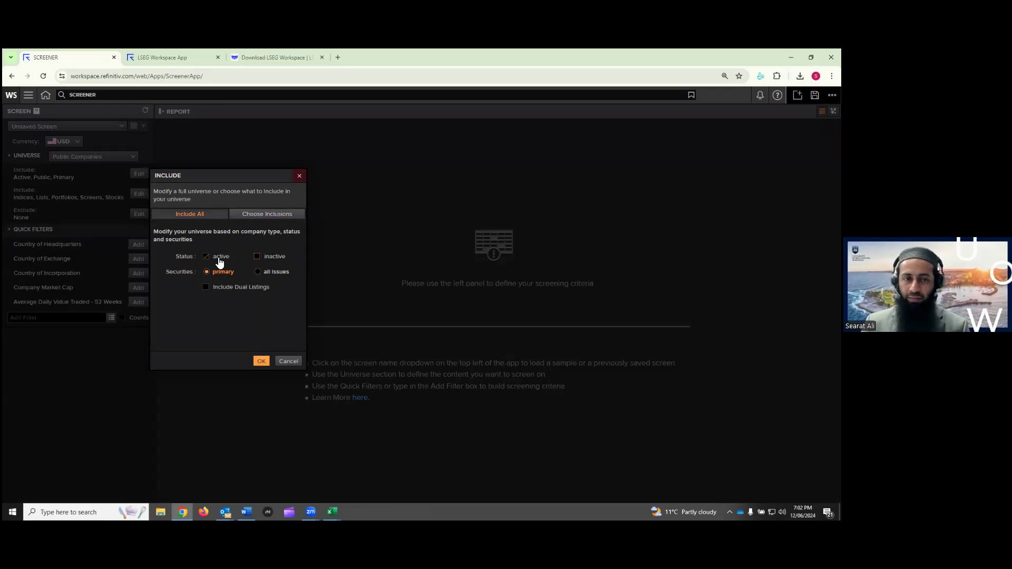
{"action": "left_click", "coordinate": [262, 363]}
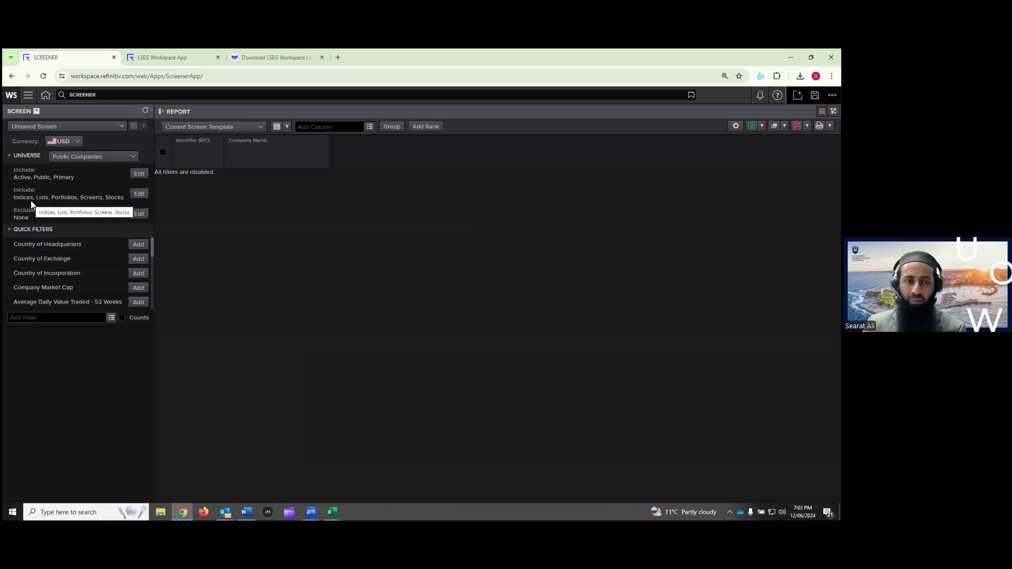
Open the indices-and-lists inclusion settings and launch the PAL lists browser
{"action": "left_click", "coordinate": [139, 195]}
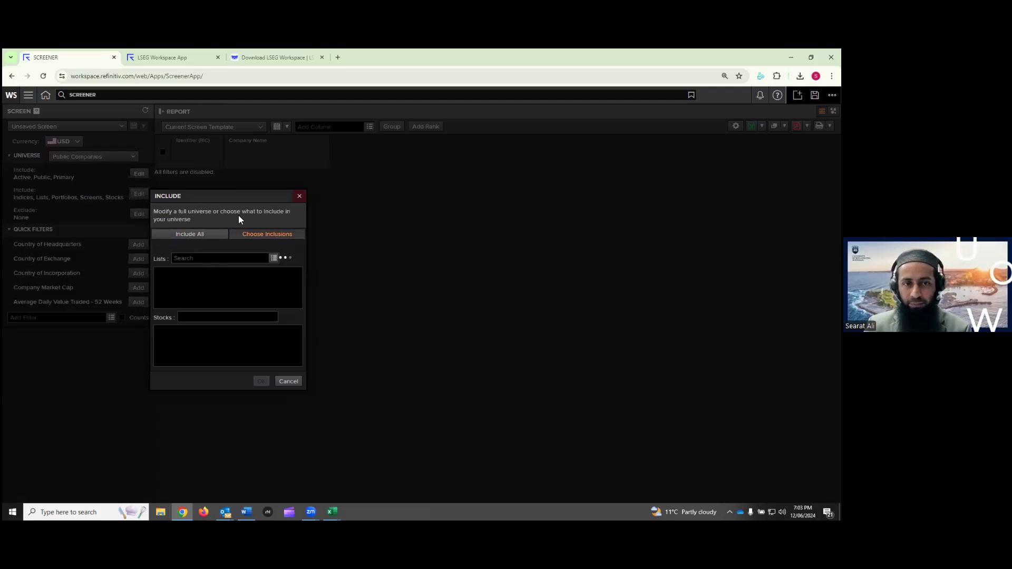
{"action": "left_click", "coordinate": [194, 259]}
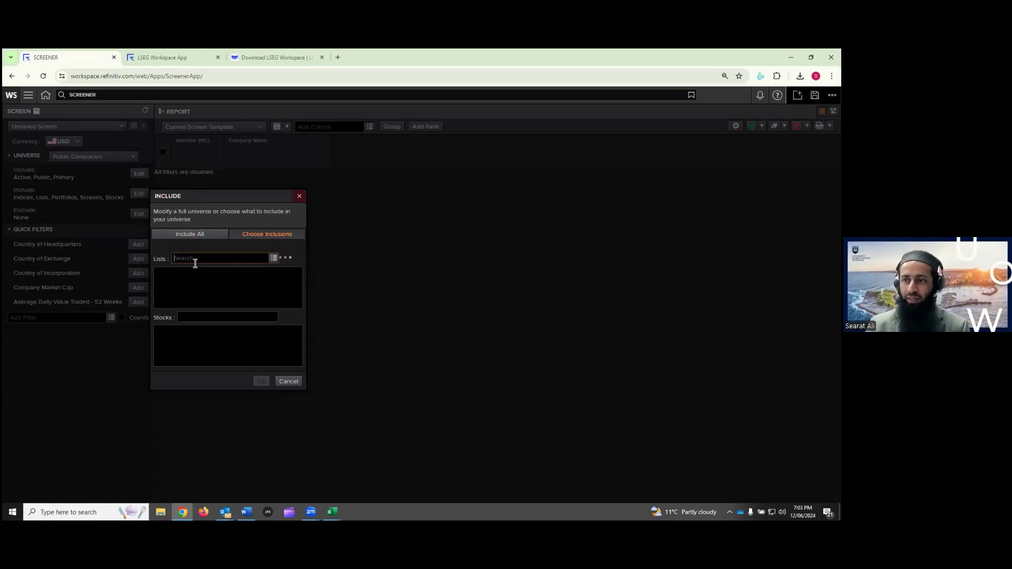
{"action": "left_click", "coordinate": [274, 258]}
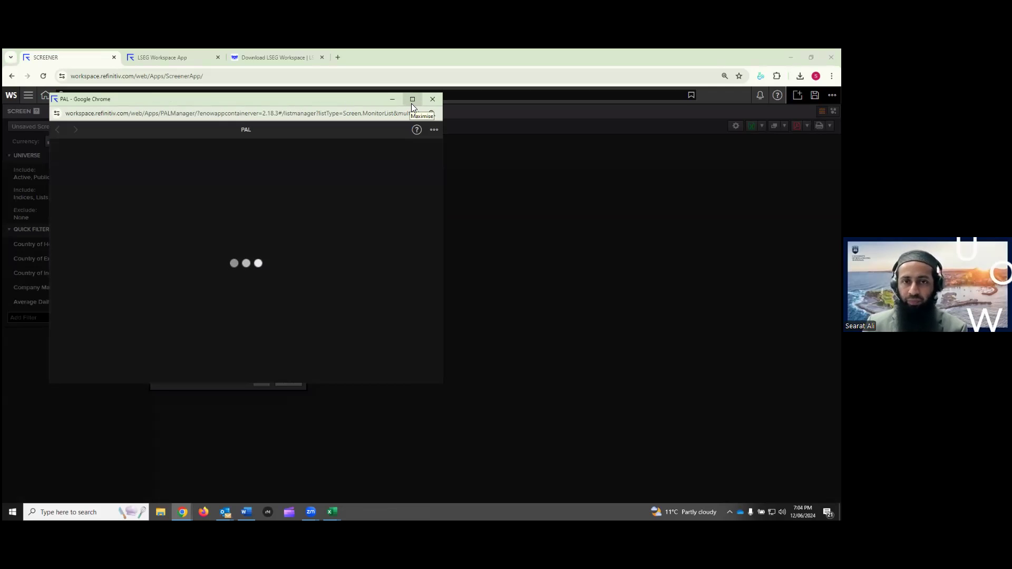
Maximise the PAL window and list All Indices, 2001 entries
{"action": "left_click", "coordinate": [411, 102]}
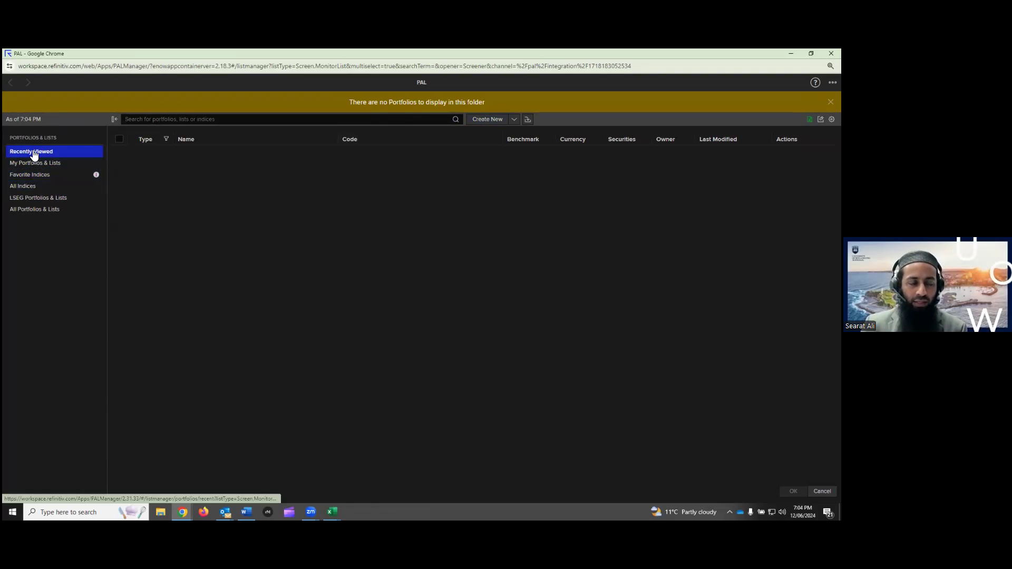
{"action": "left_click_drag", "start_coordinate": [22, 137], "coordinate": [48, 139]}
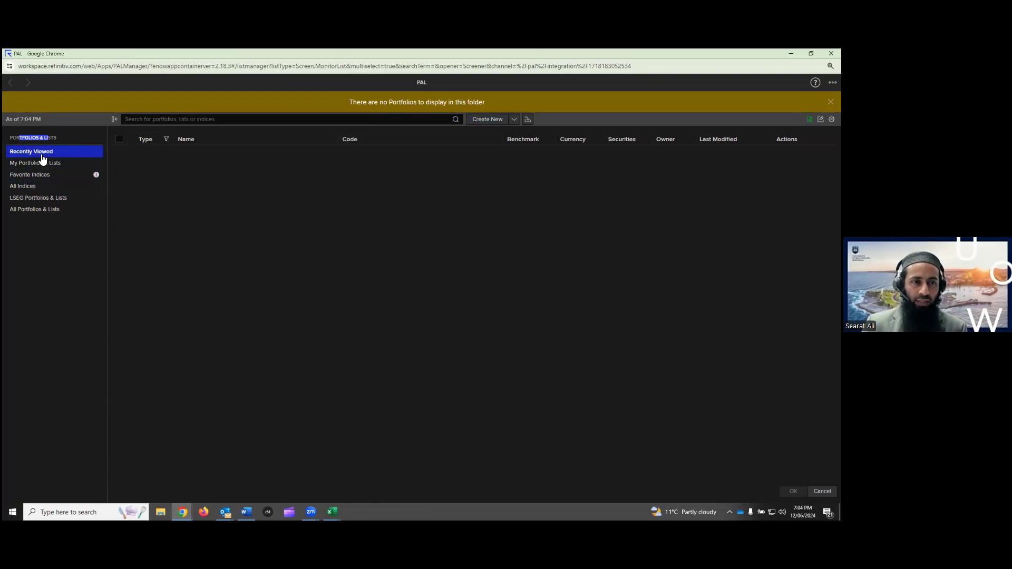
{"action": "left_click", "coordinate": [37, 219]}
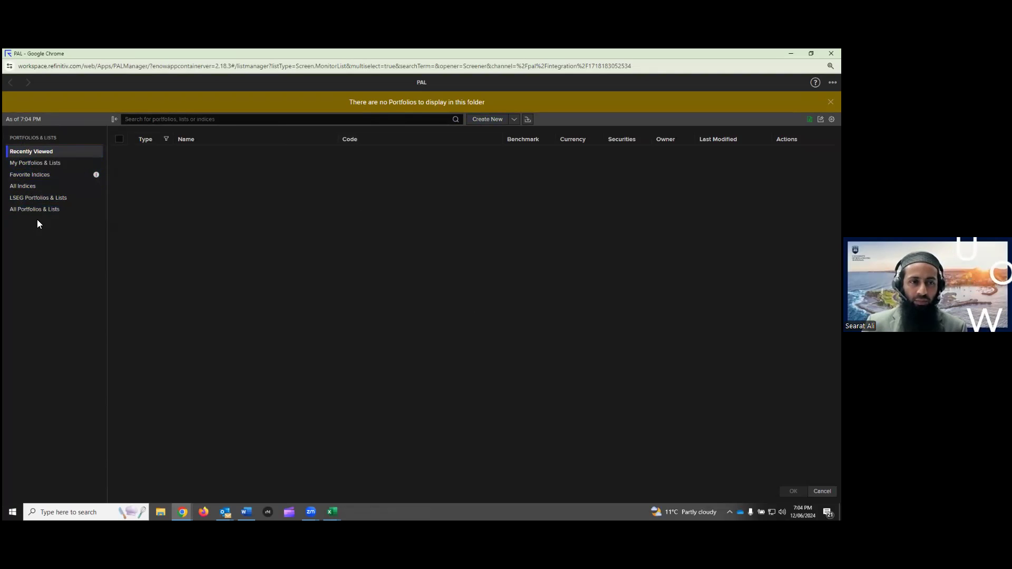
{"action": "left_click", "coordinate": [30, 191]}
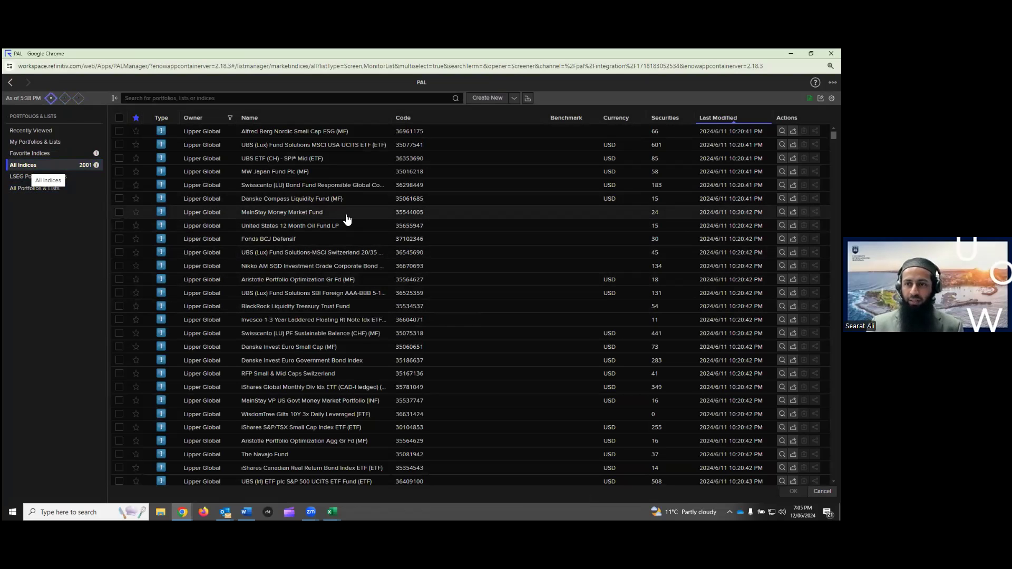
Search the indices catalogue for 'fr'
{"action": "scroll", "coordinate": [343, 218], "scroll_direction": "down", "scroll_amount": 15}
{"action": "scroll", "coordinate": [347, 219], "scroll_direction": "up", "scroll_amount": 15}
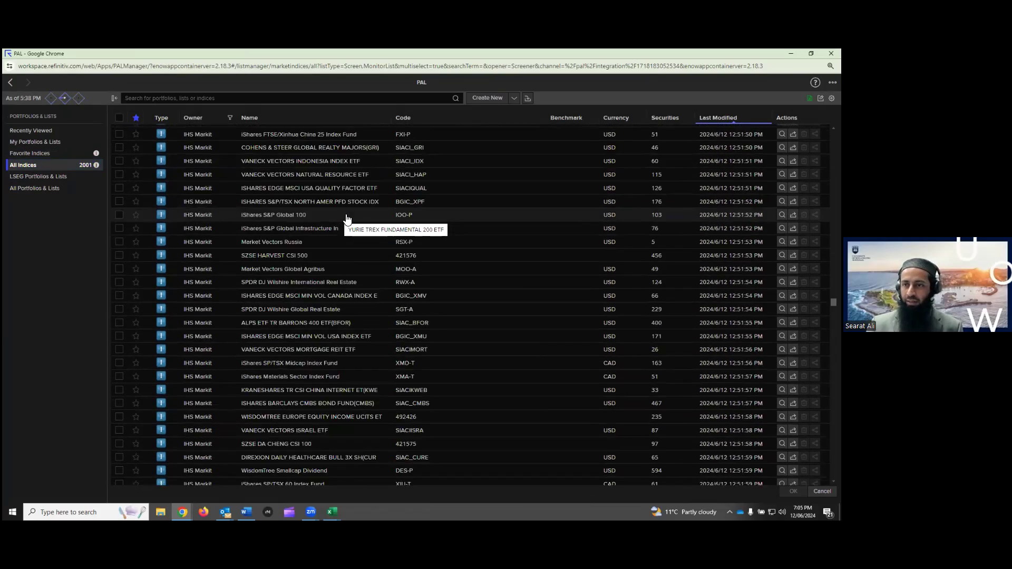
{"action": "left_click", "coordinate": [260, 98]}
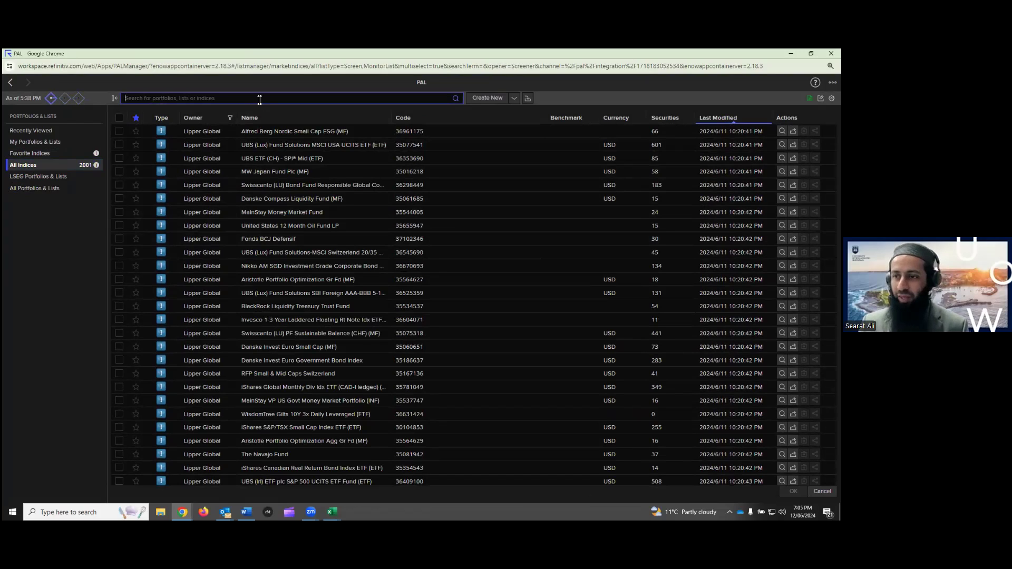
{"action": "type", "text": "t"}
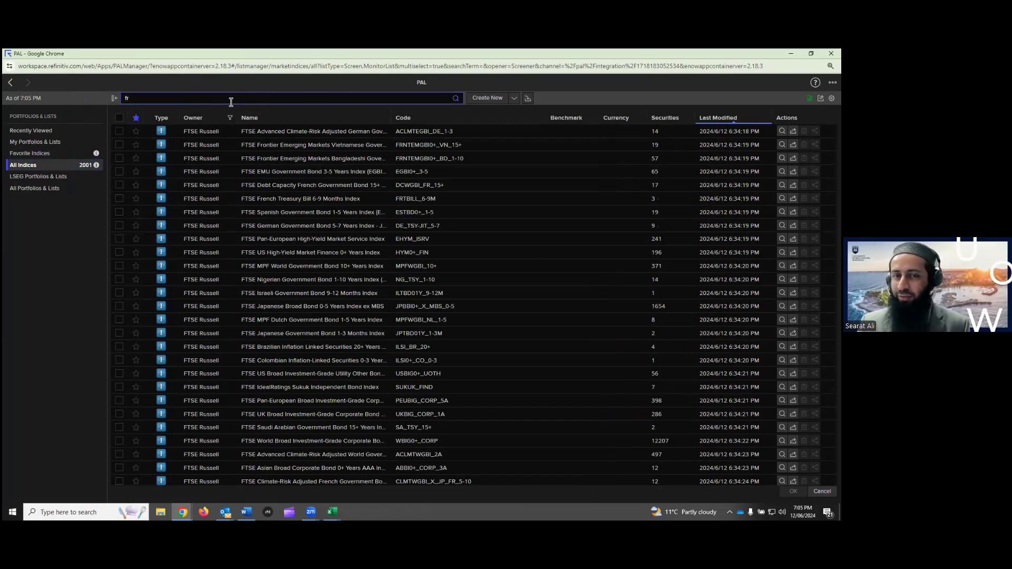
{"action": "left_click", "coordinate": [456, 101]}
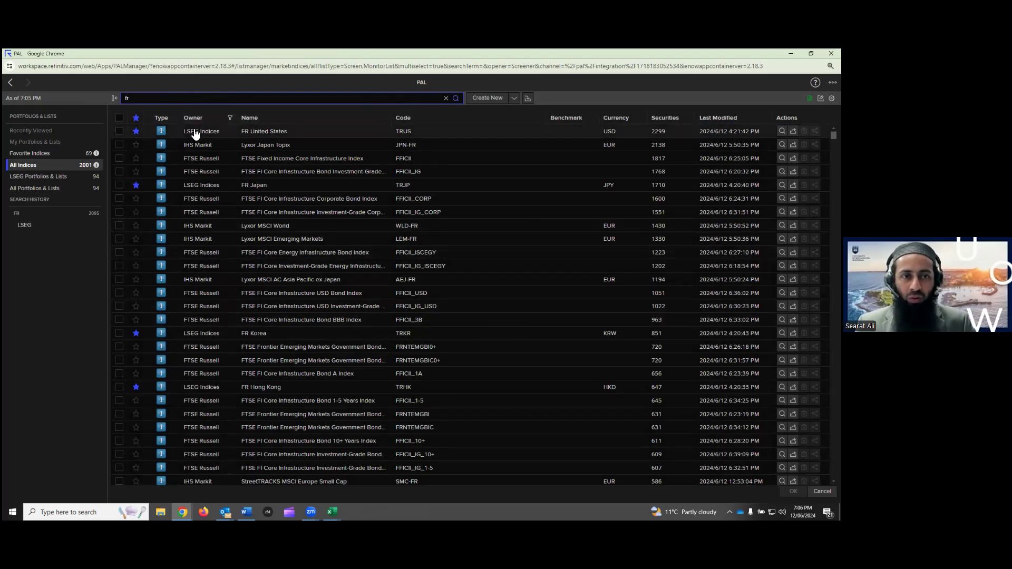
Filter the FR results to owner LSEG Indices and scroll through the matching indices
{"action": "left_click", "coordinate": [230, 119]}
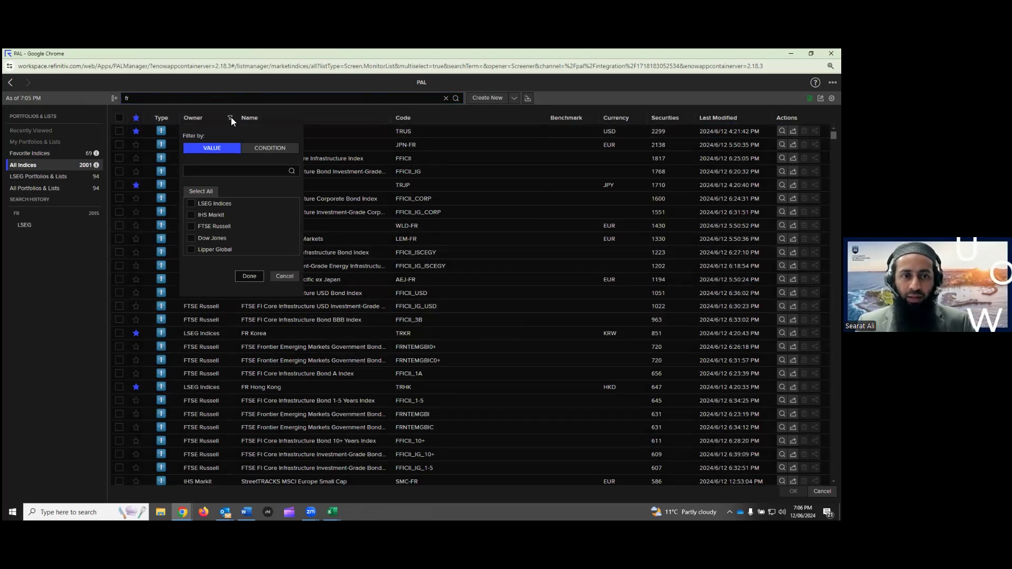
{"action": "left_click", "coordinate": [191, 204]}
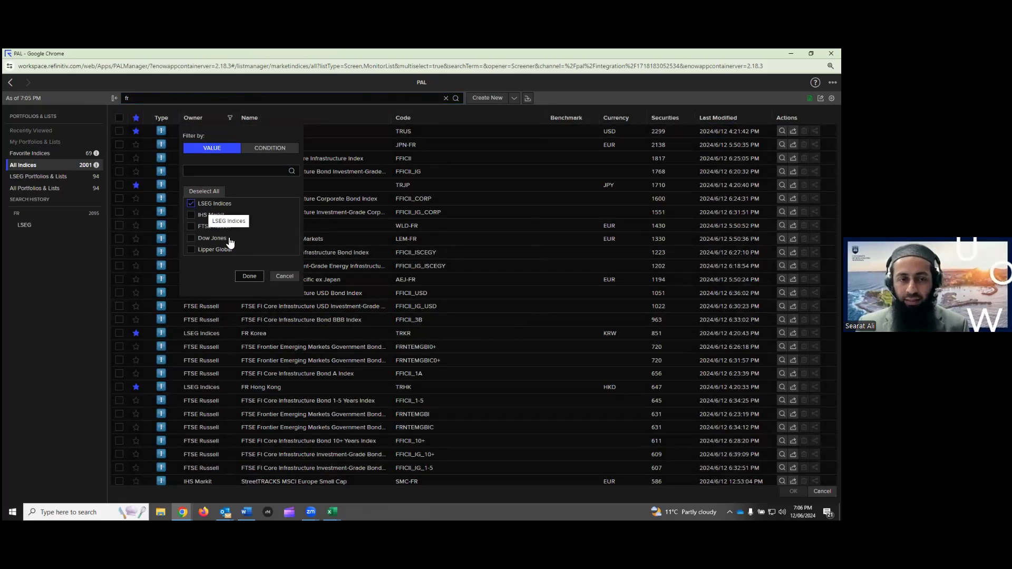
{"action": "left_click", "coordinate": [248, 277]}
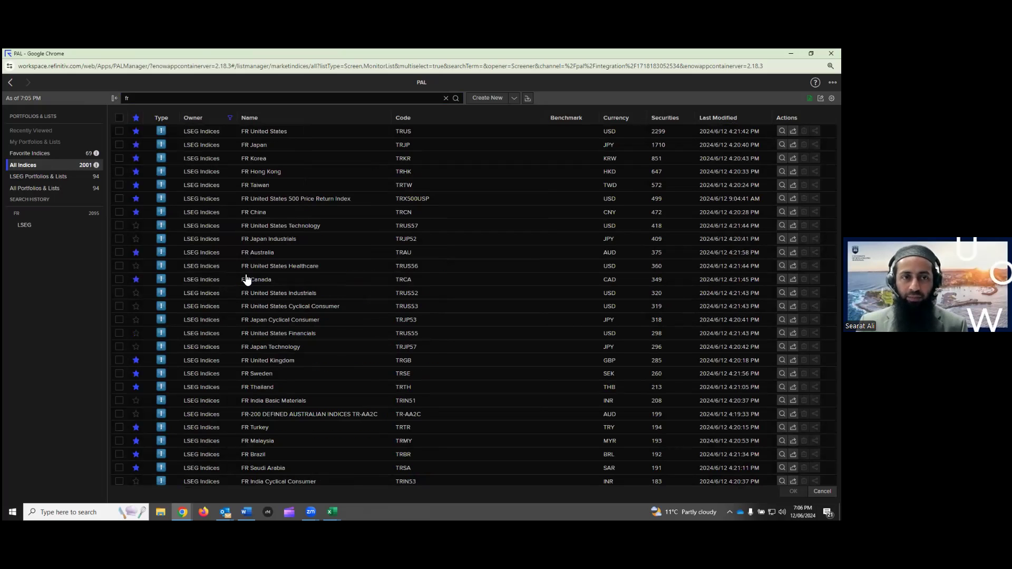
{"action": "scroll", "coordinate": [203, 158], "scroll_direction": "down", "scroll_amount": 15}
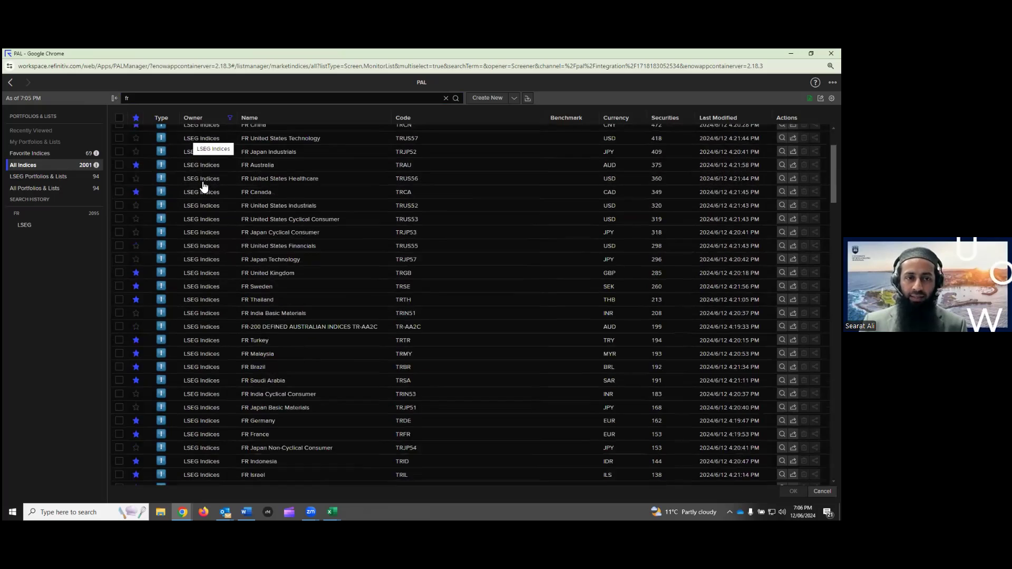
{"action": "scroll", "coordinate": [205, 199], "scroll_direction": "down", "scroll_amount": 6}
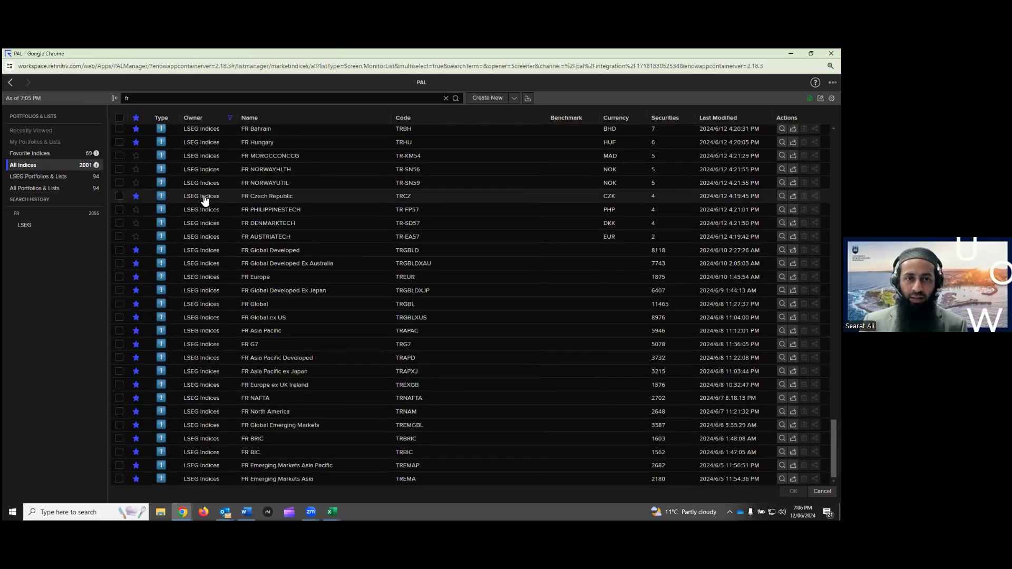
{"action": "scroll", "coordinate": [204, 199], "scroll_direction": "up", "scroll_amount": 20}
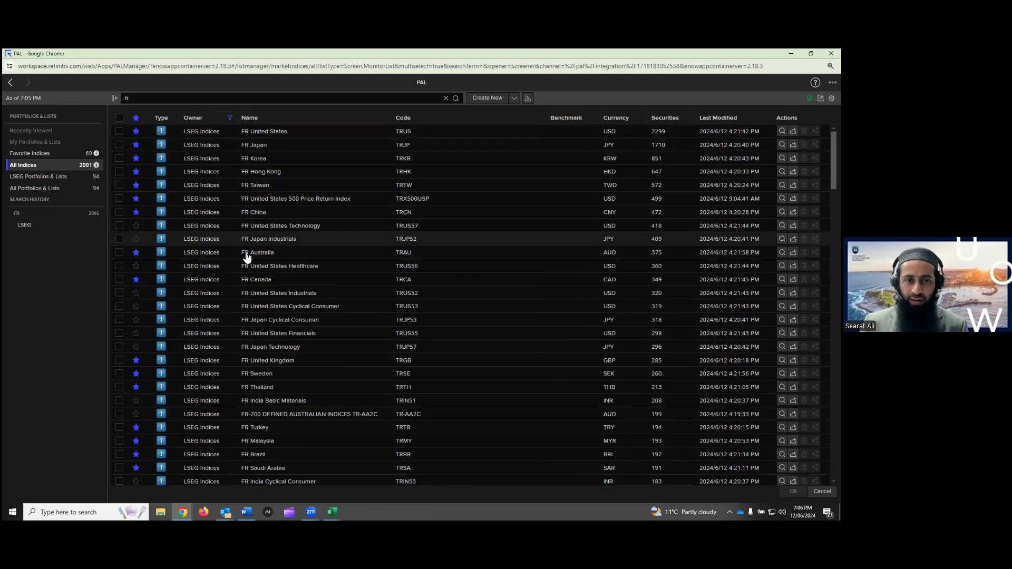
{"action": "scroll", "coordinate": [252, 348], "scroll_direction": "down", "scroll_amount": 20}
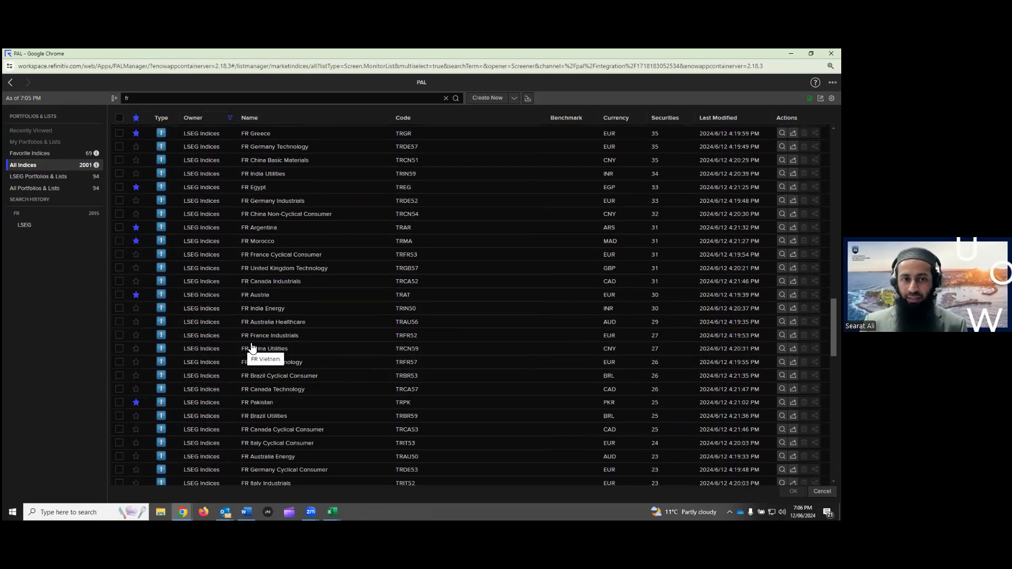
{"action": "scroll", "coordinate": [252, 348], "scroll_direction": "down", "scroll_amount": 10}
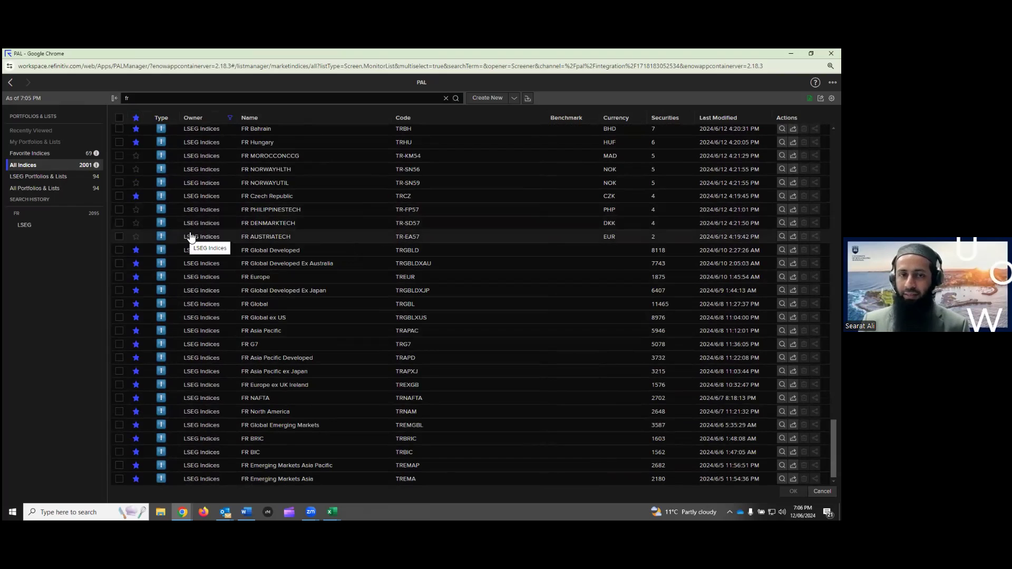
{"action": "scroll", "coordinate": [191, 238], "scroll_direction": "up", "scroll_amount": 2}
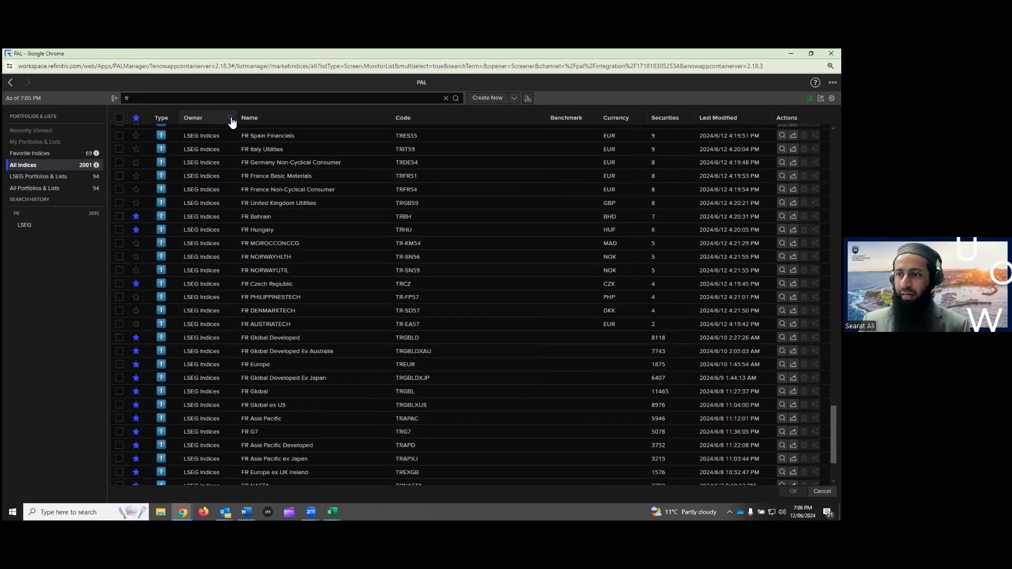
{"action": "scroll", "coordinate": [273, 171], "scroll_direction": "up", "scroll_amount": 10}
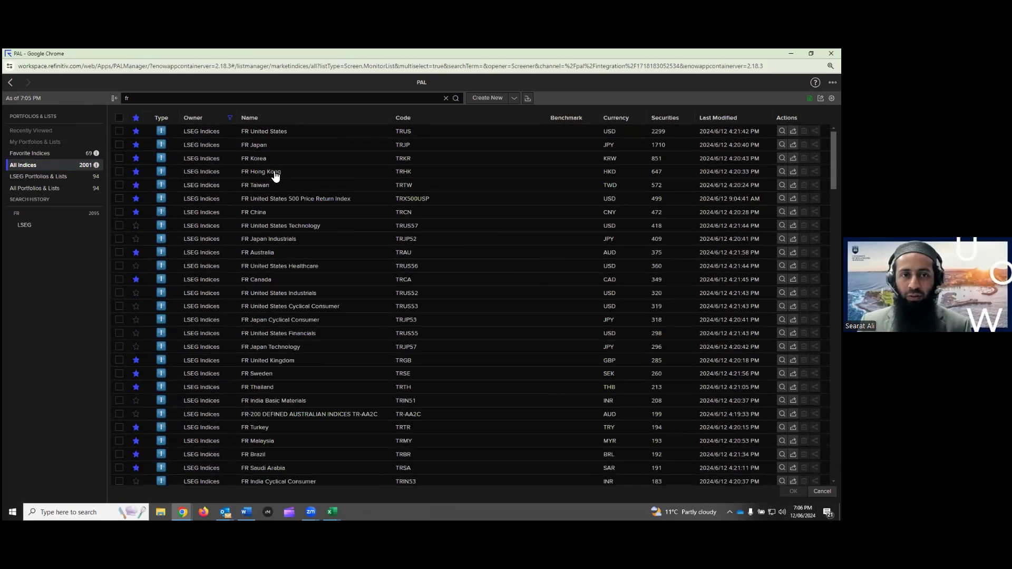
Sort the LSEG FR indices by security count, largest first, and select FR Global (TRGBL)
{"action": "left_click", "coordinate": [673, 123]}
{"action": "left_click", "coordinate": [673, 123]}
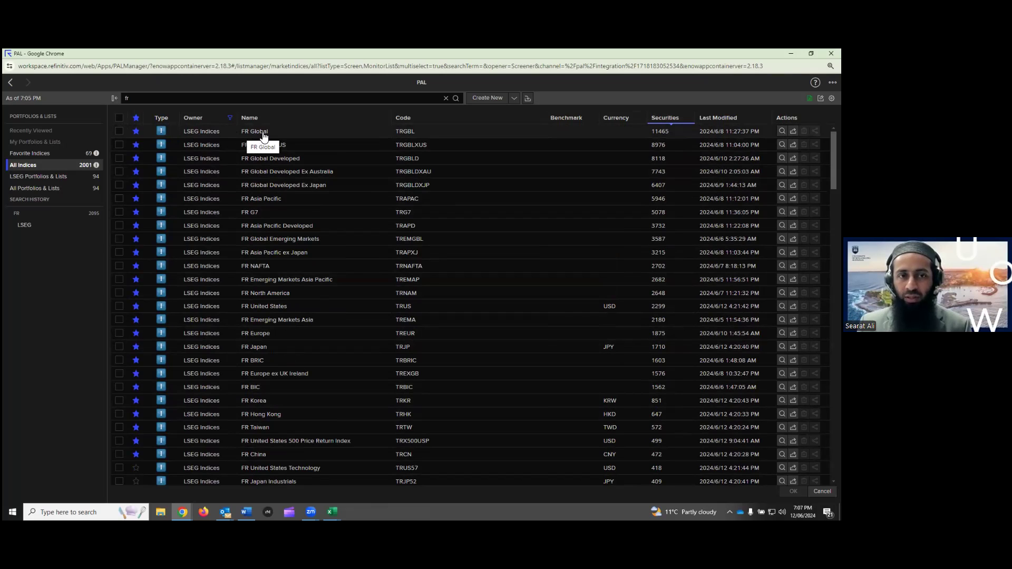
{"action": "left_click", "coordinate": [119, 132]}
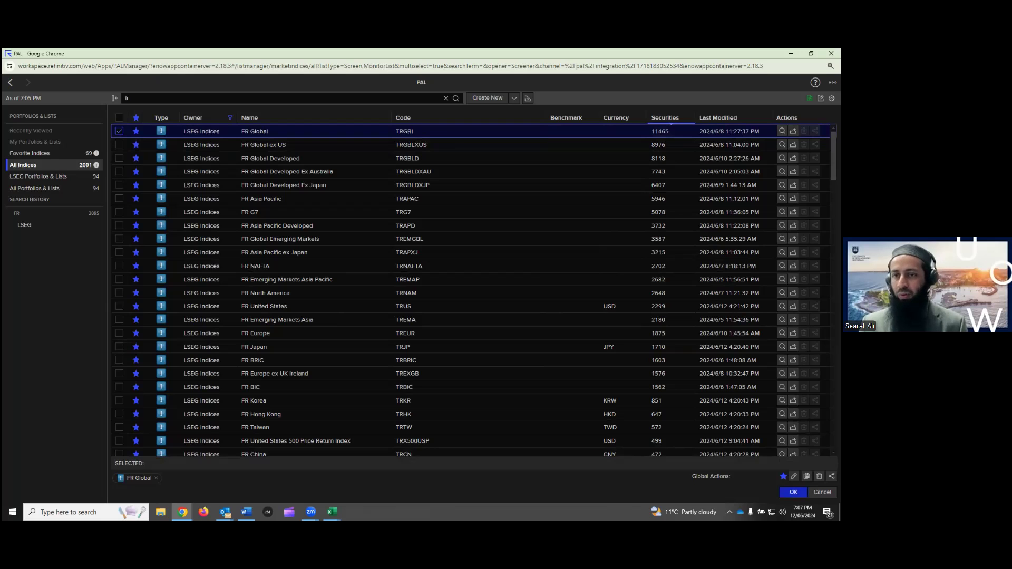
Deselect FR Global and scroll the index list looking for FR Australia
{"action": "left_click", "coordinate": [121, 132]}
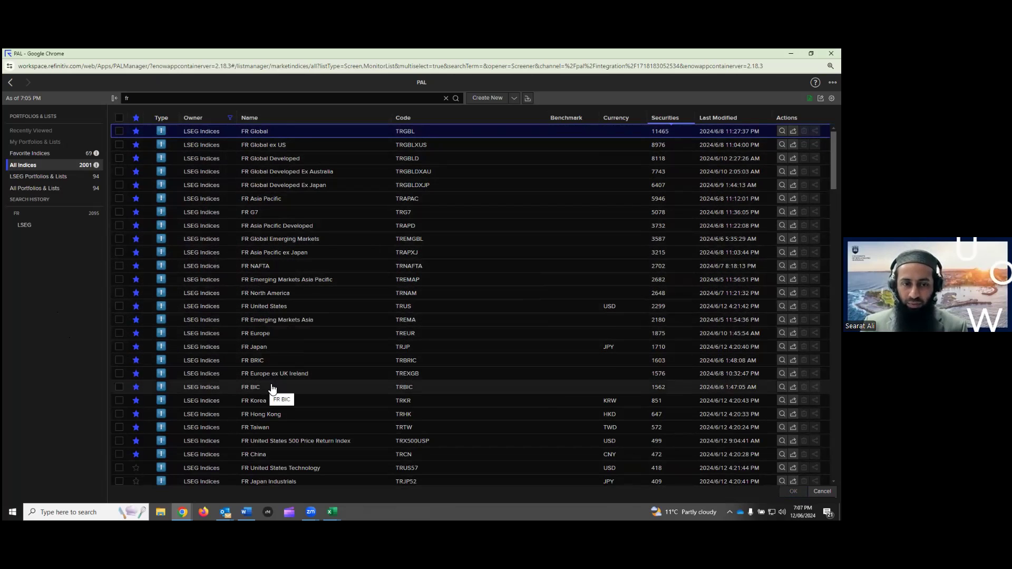
{"action": "scroll", "coordinate": [272, 387], "scroll_direction": "down", "scroll_amount": 5}
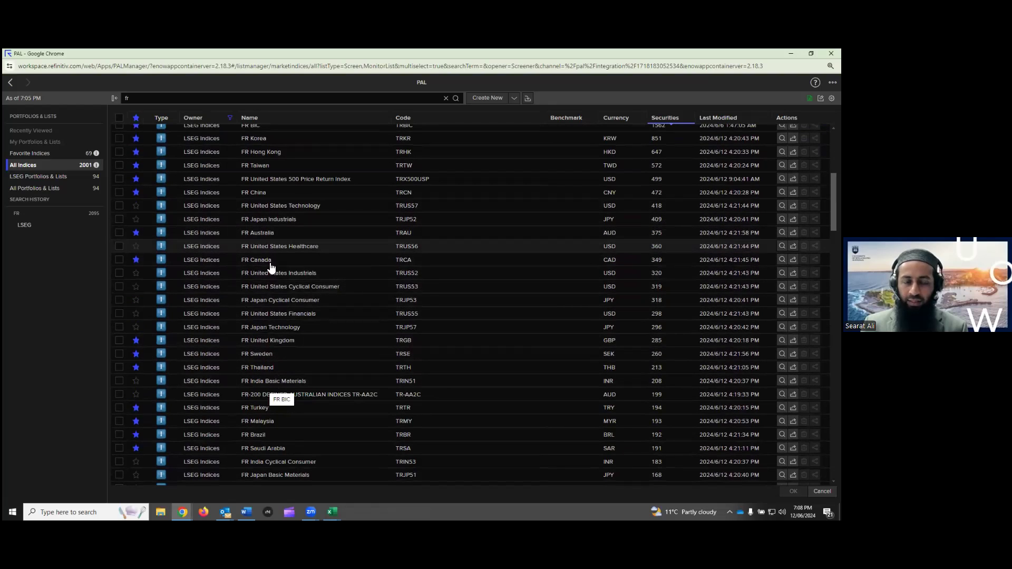
{"action": "scroll", "coordinate": [263, 295], "scroll_direction": "down", "scroll_amount": 3}
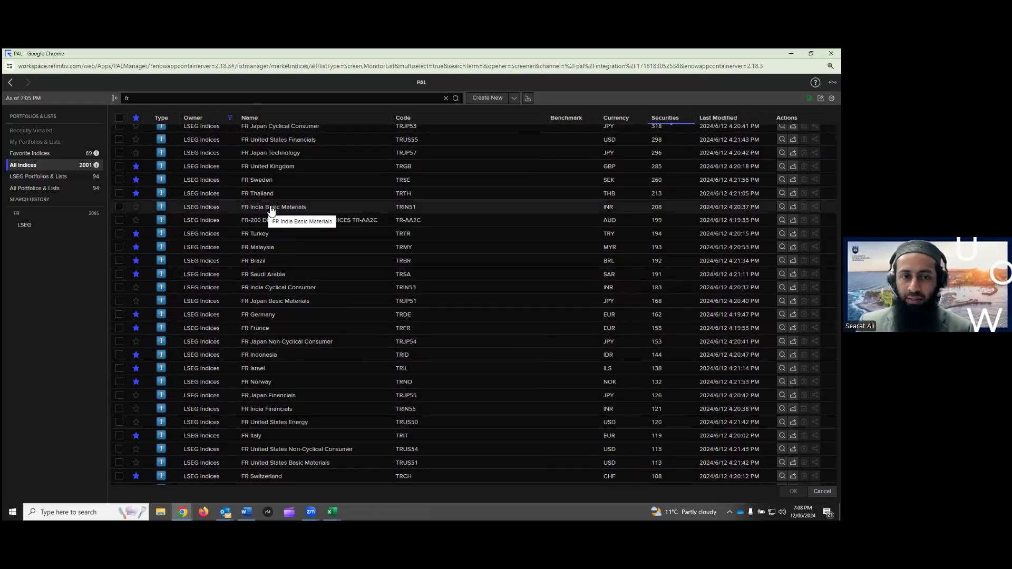
{"action": "scroll", "coordinate": [271, 211], "scroll_direction": "up", "scroll_amount": 5}
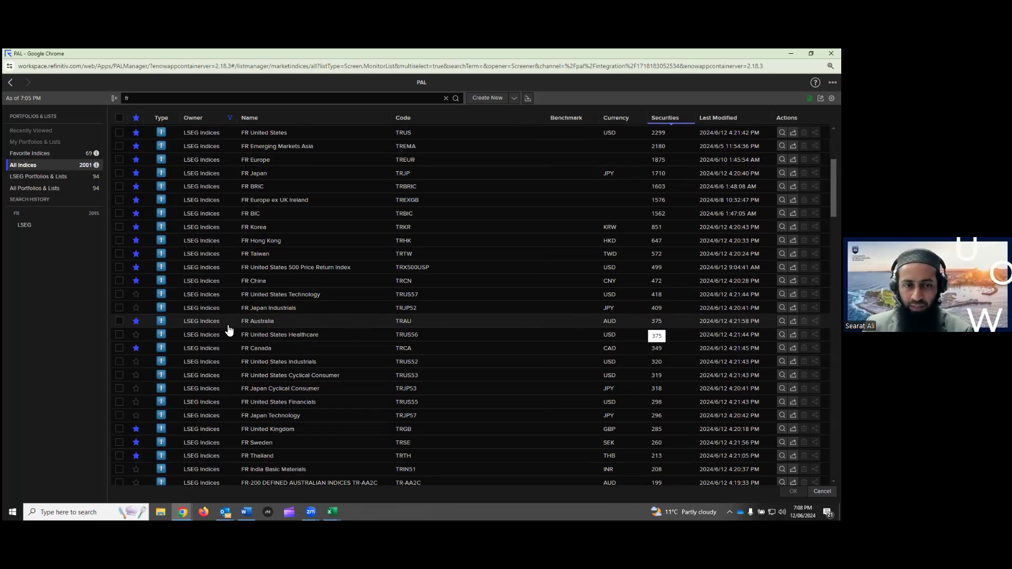
Select FR Australia in the PAL list and confirm it as the Include list
{"action": "left_click", "coordinate": [120, 322]}
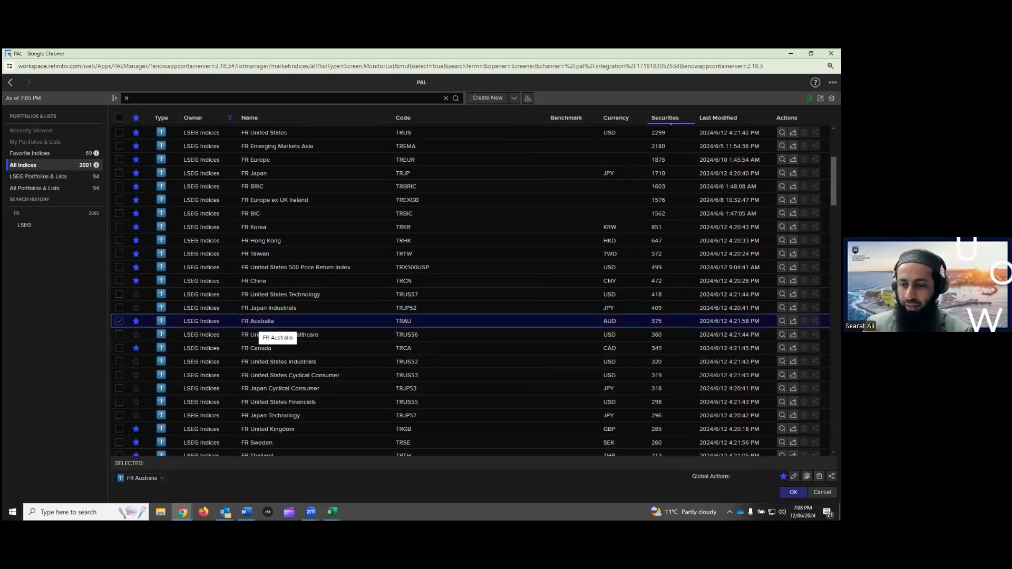
{"action": "left_click", "coordinate": [794, 492]}
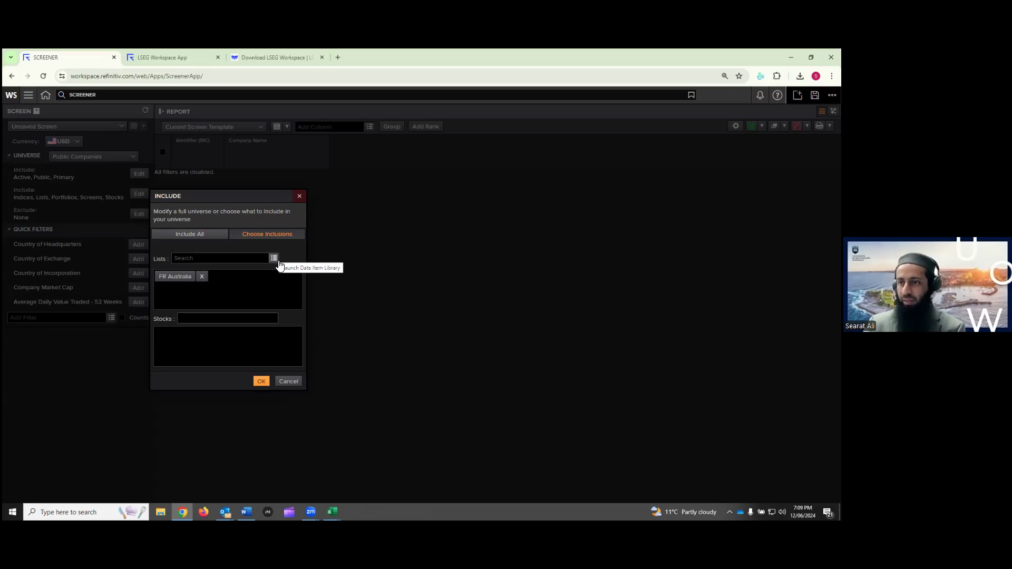
Apply FR Australia as the screener universe, giving 375 Australian companies
{"action": "left_click", "coordinate": [262, 381]}
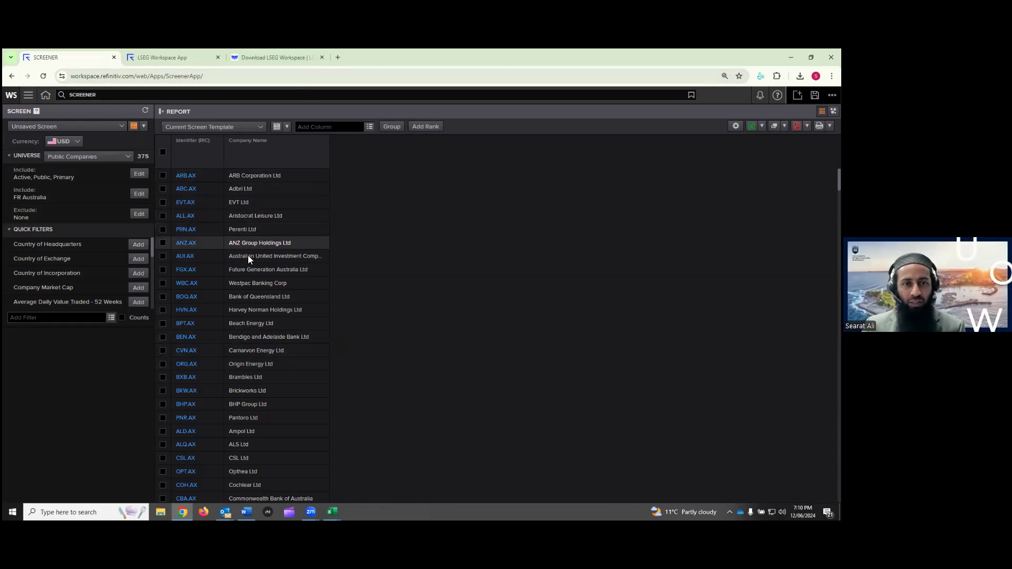
{"action": "scroll", "coordinate": [252, 228], "scroll_direction": "down", "scroll_amount": 20}
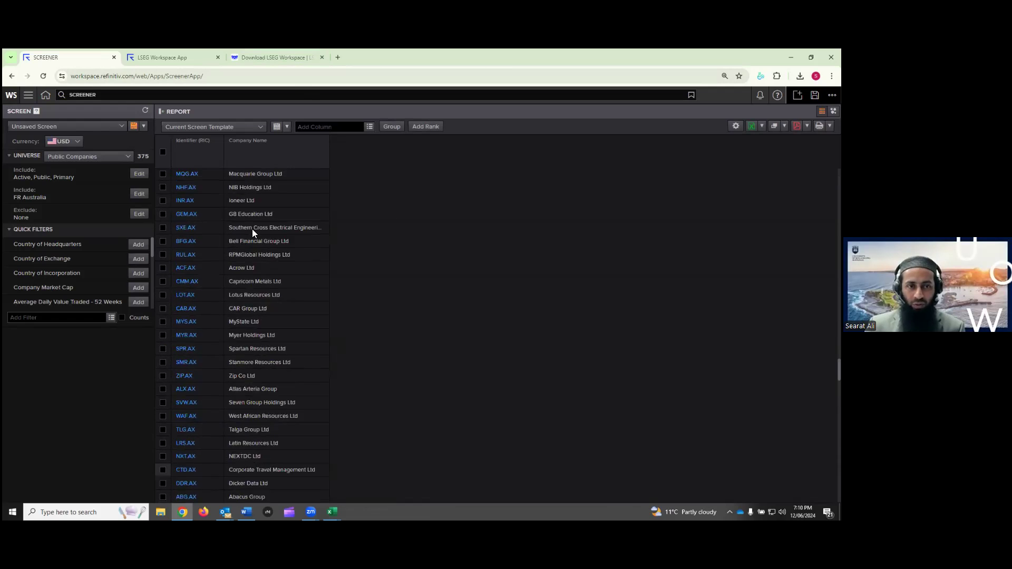
{"action": "scroll", "coordinate": [253, 231], "scroll_direction": "up", "scroll_amount": 20}
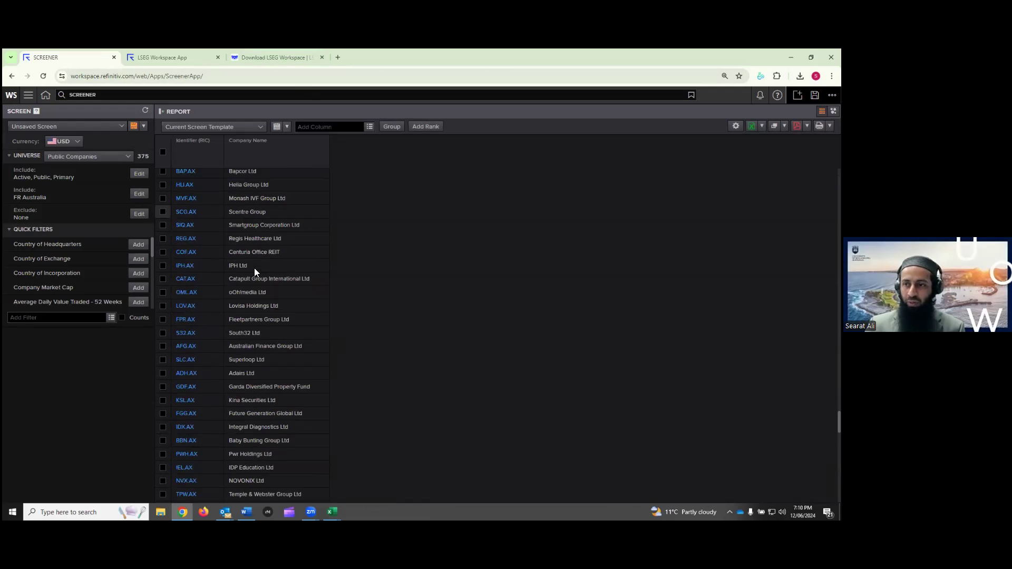
{"action": "scroll", "coordinate": [254, 271], "scroll_direction": "up", "scroll_amount": 10}
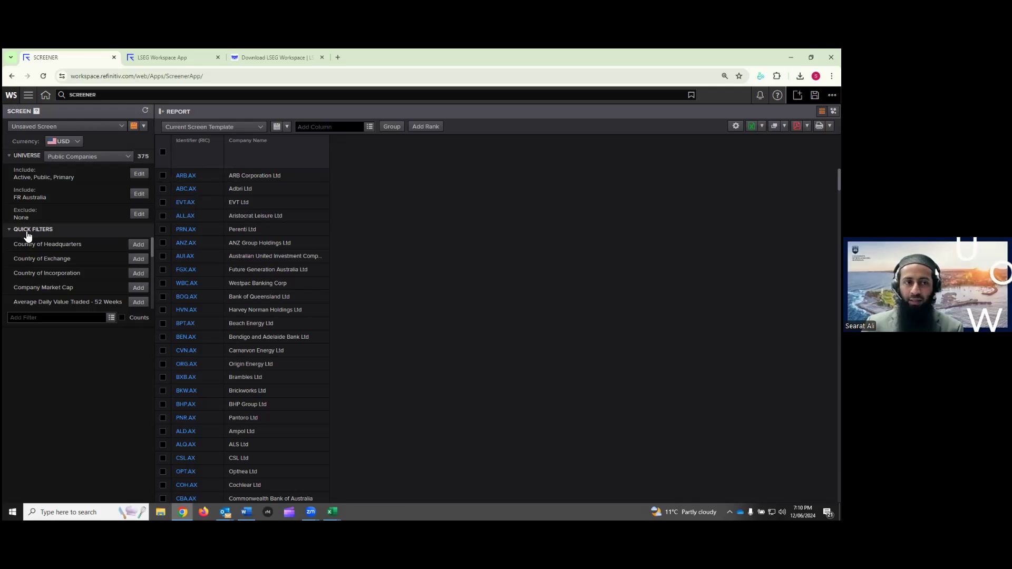
{"action": "mouse_move", "coordinate": [152, 246]}
{"action": "left_mouse_down"}
{"action": "mouse_move", "coordinate": [153, 300]}
{"action": "mouse_move", "coordinate": [156, 245]}
{"action": "left_mouse_up"}
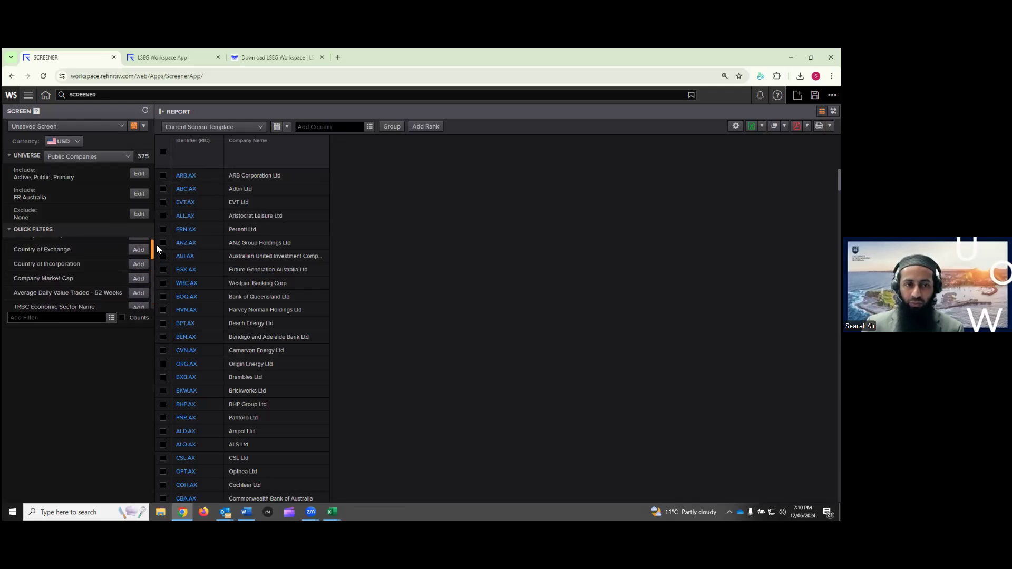
{"action": "left_click", "coordinate": [86, 316]}
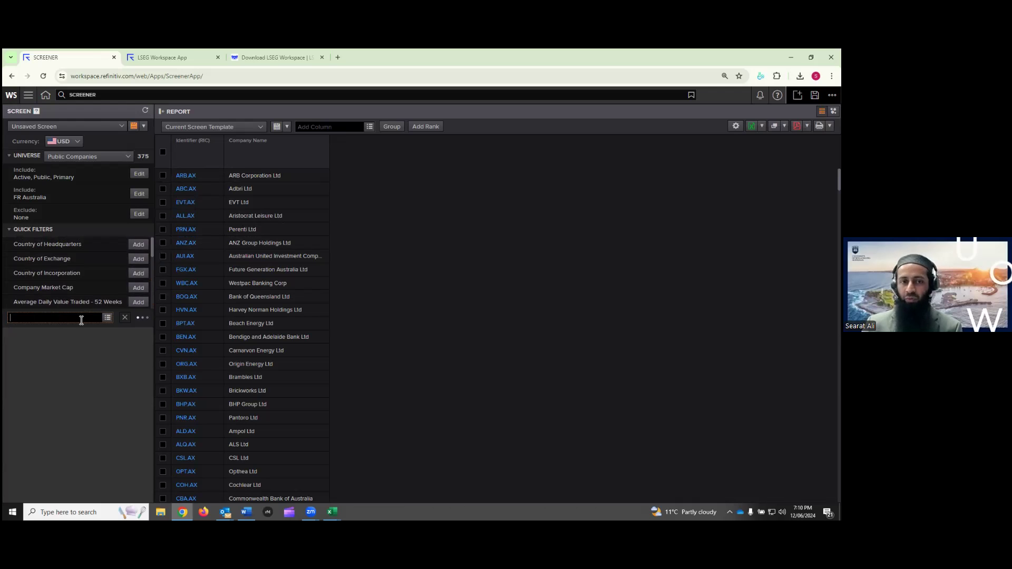
{"action": "left_click", "coordinate": [107, 318]}
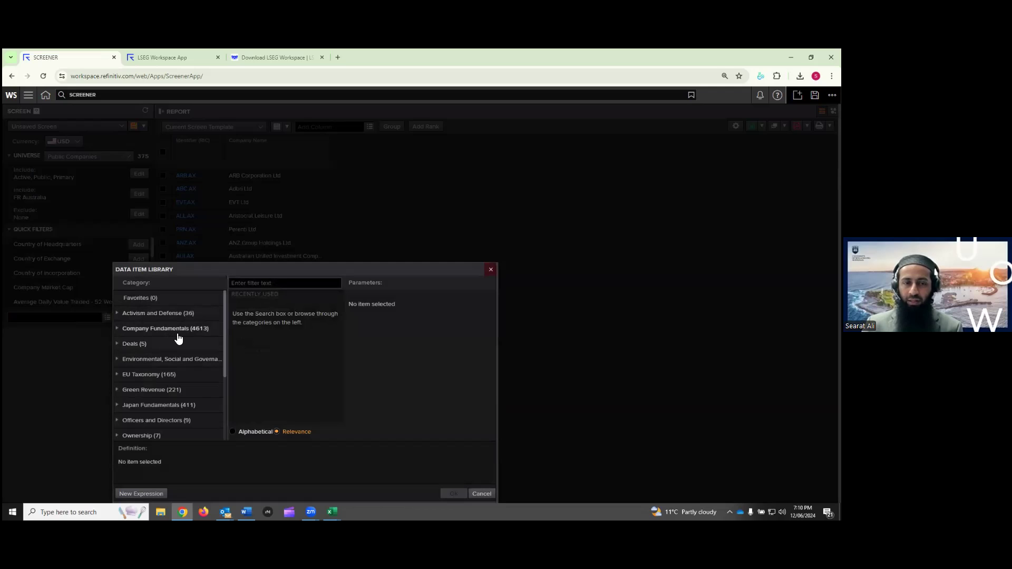
{"action": "left_click", "coordinate": [490, 269]}
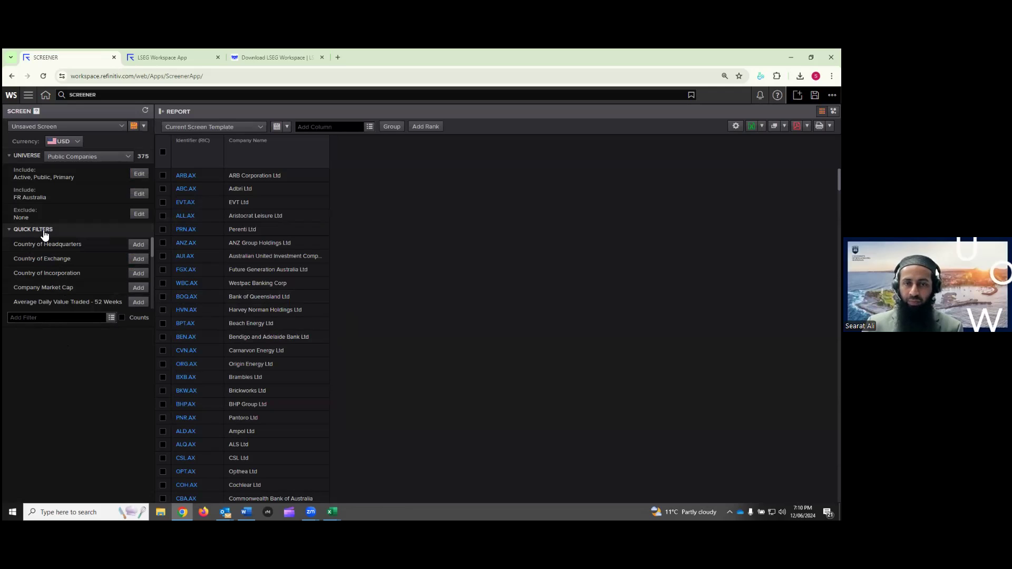
{"action": "left_click_drag", "start_coordinate": [153, 249], "coordinate": [152, 268]}
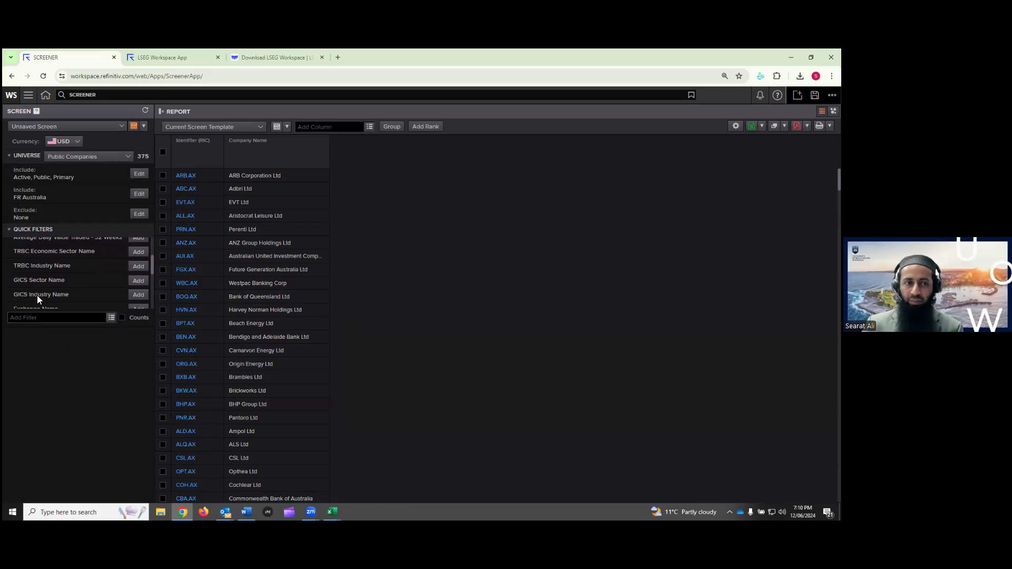
Add a GICS Industry Name filter set to Exclude Financials, leaving 312 companies
{"action": "left_click", "coordinate": [139, 299]}
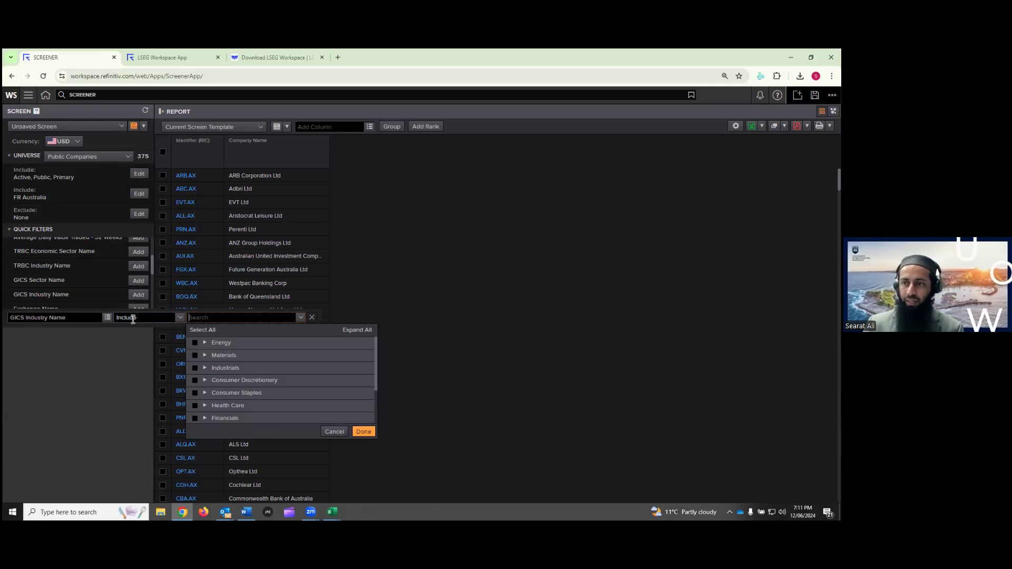
{"action": "left_click", "coordinate": [180, 317]}
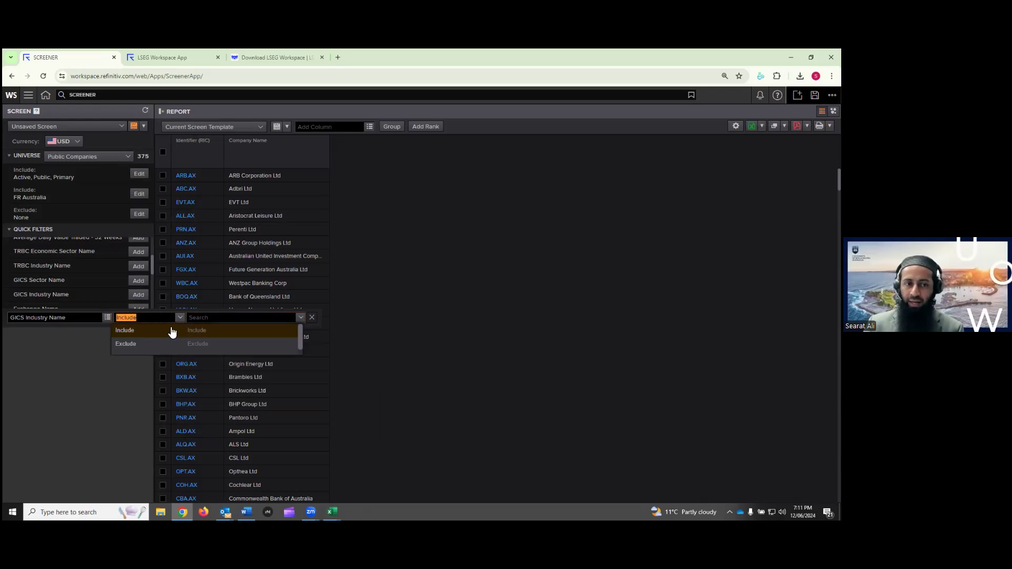
{"action": "left_click", "coordinate": [158, 344]}
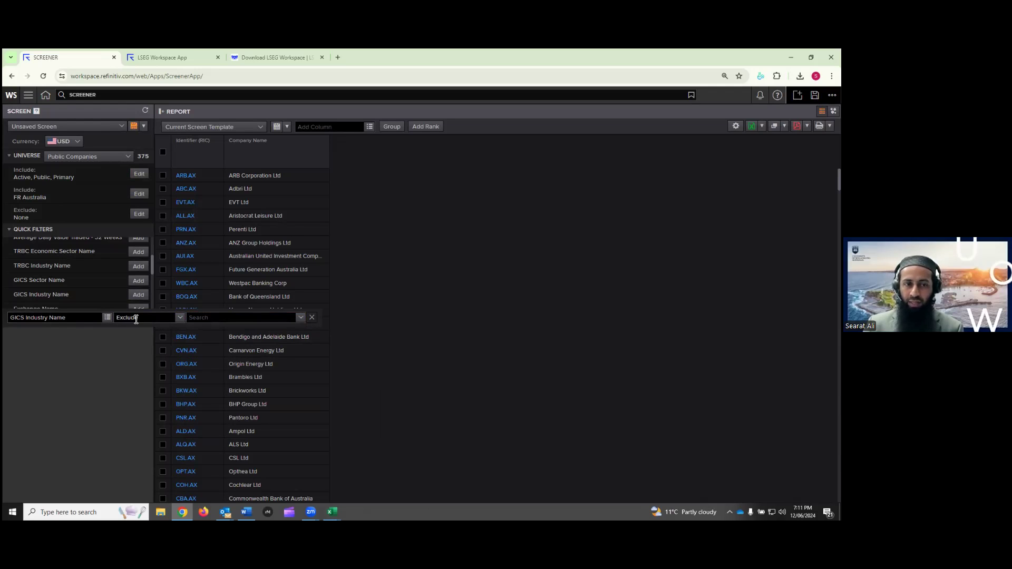
{"action": "left_click", "coordinate": [300, 318]}
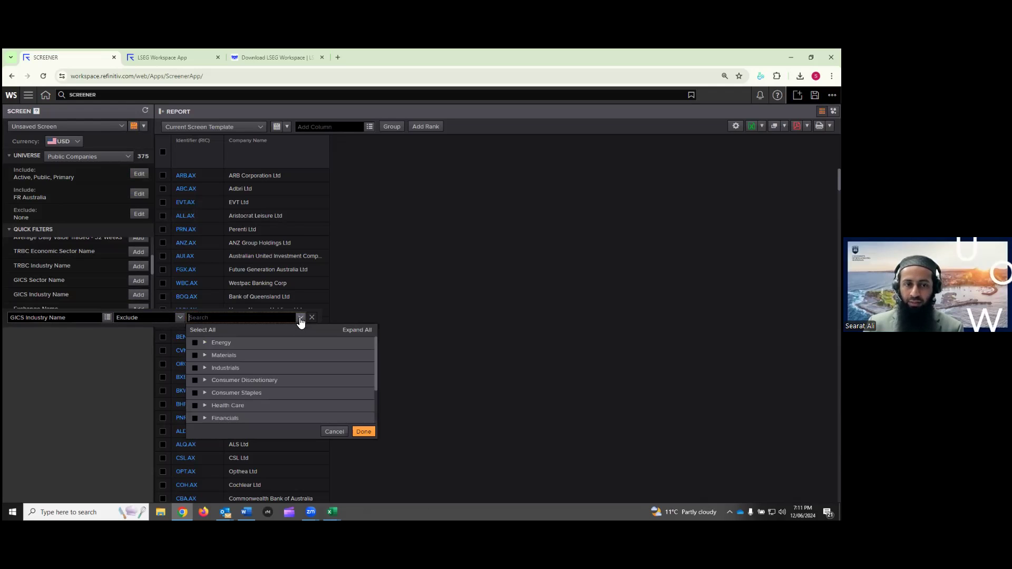
{"action": "left_click", "coordinate": [195, 419]}
{"action": "scroll", "coordinate": [244, 396], "scroll_direction": "down", "scroll_amount": 1}
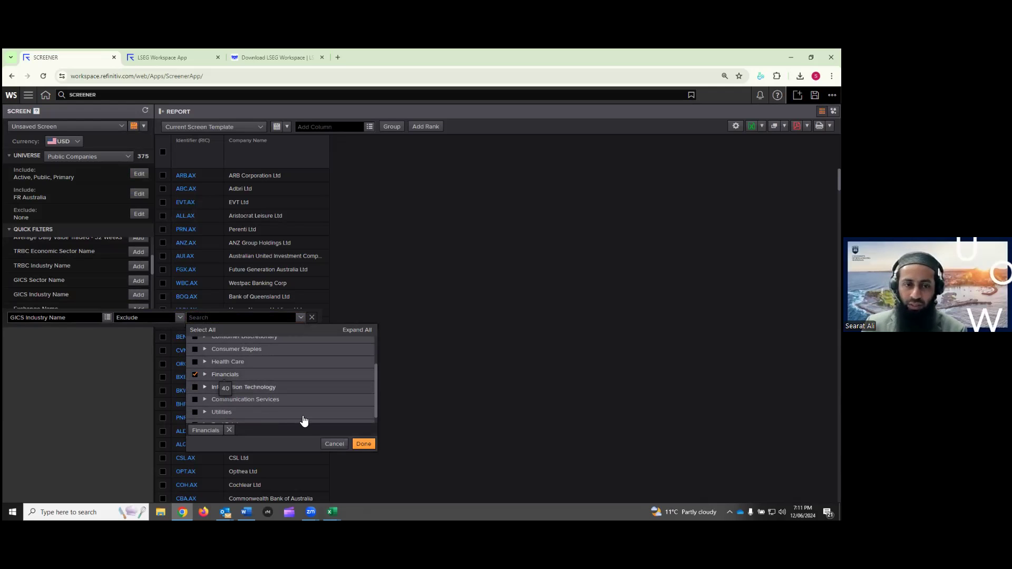
{"action": "left_click", "coordinate": [363, 444]}
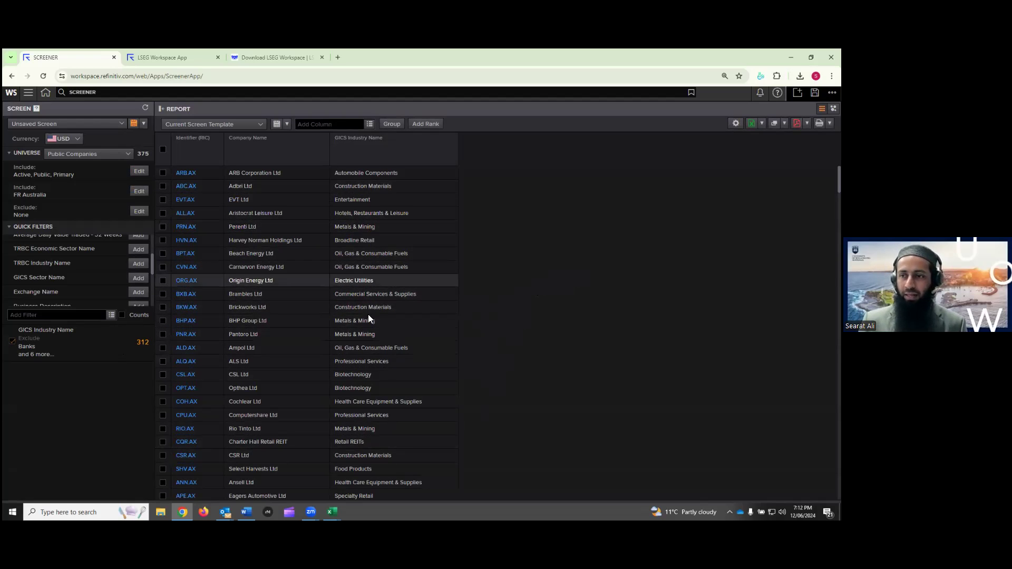
{"action": "scroll", "coordinate": [271, 234], "scroll_direction": "down", "scroll_amount": 15}
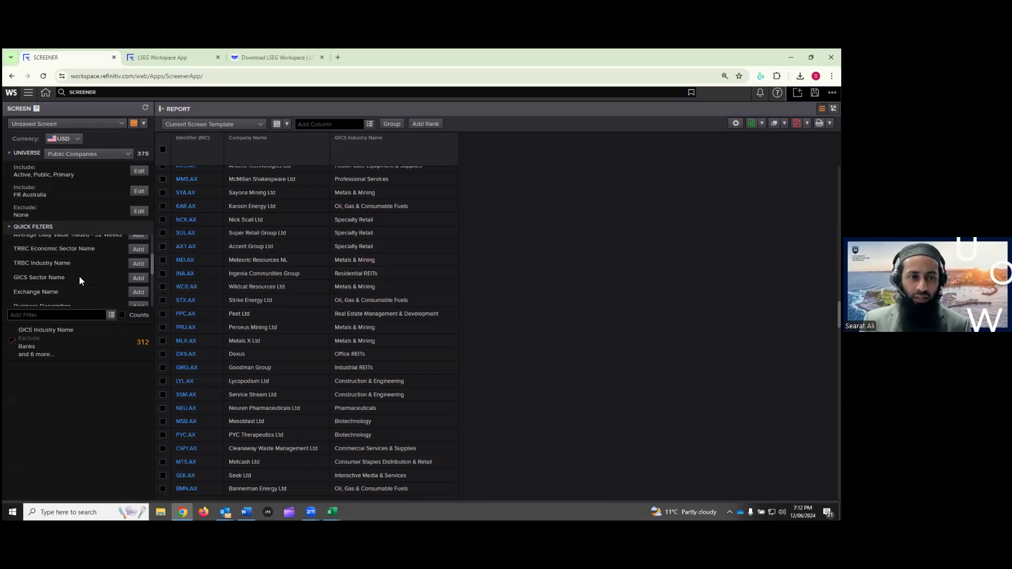
{"action": "left_click_drag", "start_coordinate": [153, 259], "coordinate": [152, 286]}
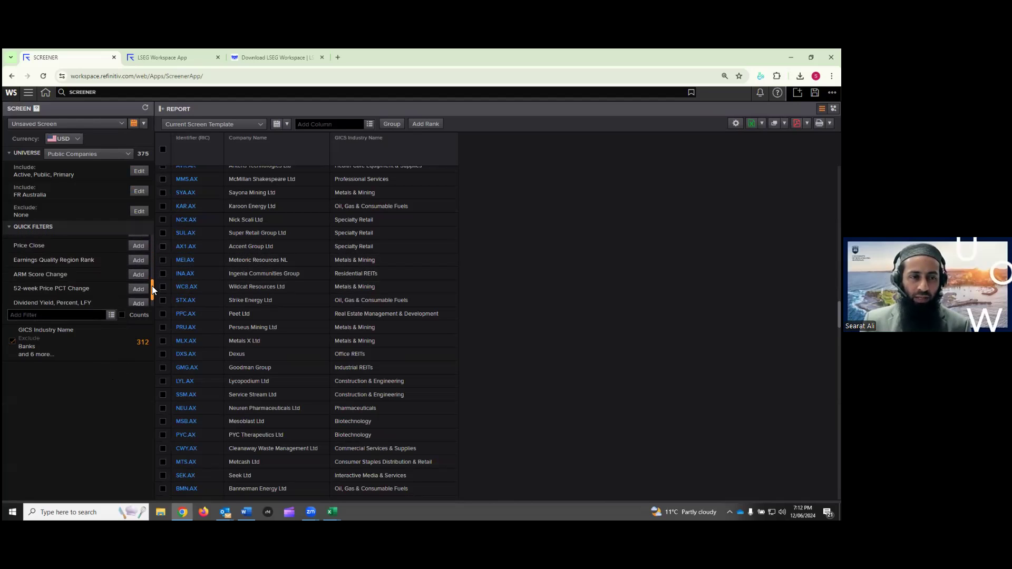
Add an 'esg score' filter requiring ESG Score >= 0.00, narrowing to 259 companies
{"action": "left_click", "coordinate": [40, 315]}
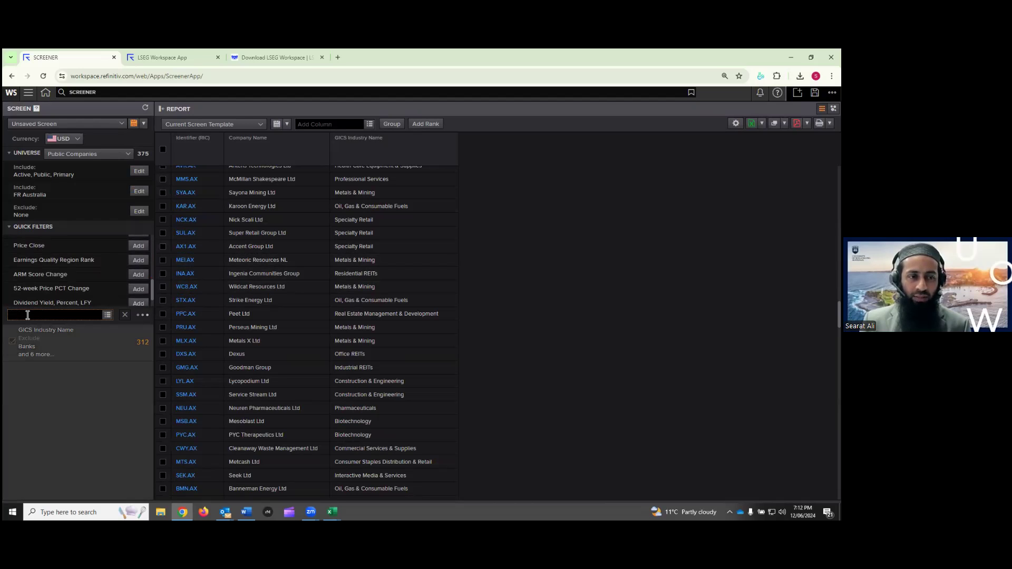
{"action": "type", "text": "esg score"}
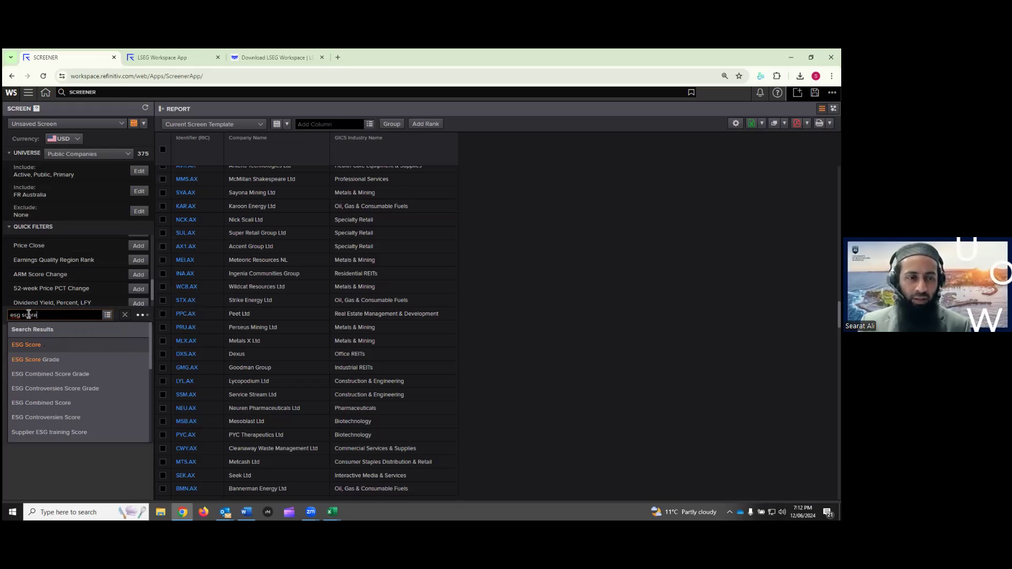
{"action": "left_click", "coordinate": [39, 346]}
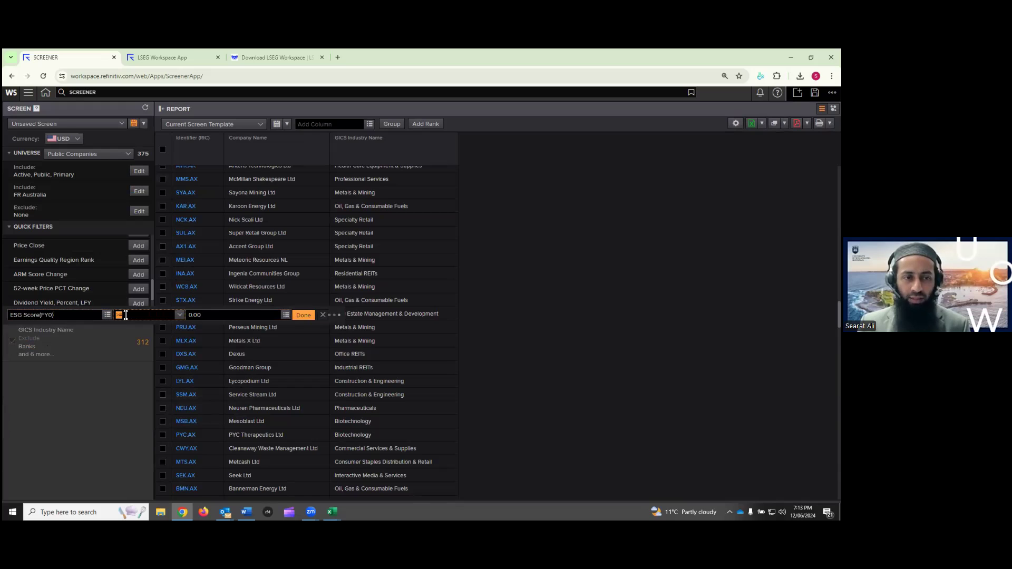
{"action": "left_click", "coordinate": [180, 316]}
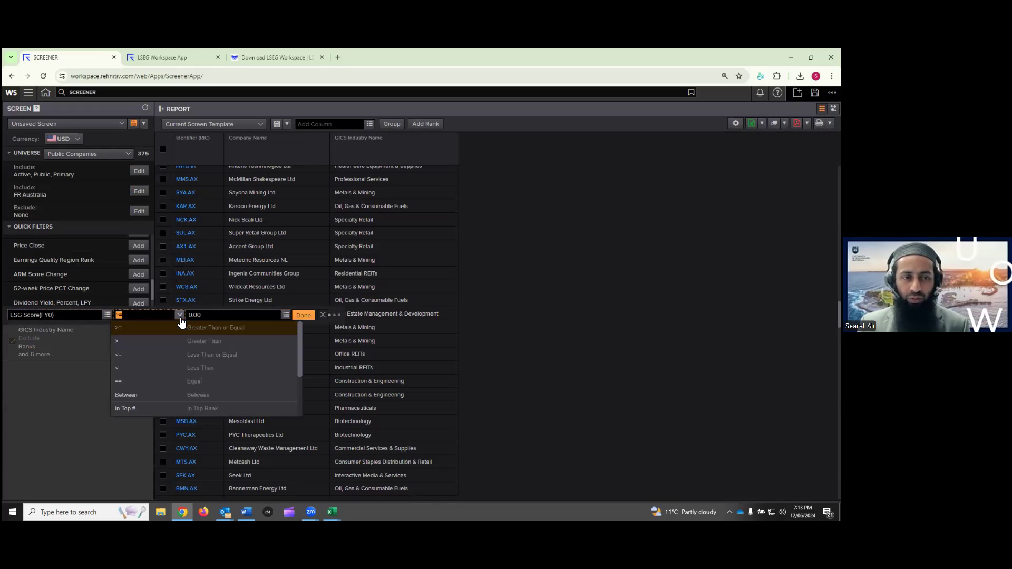
{"action": "left_click", "coordinate": [153, 331]}
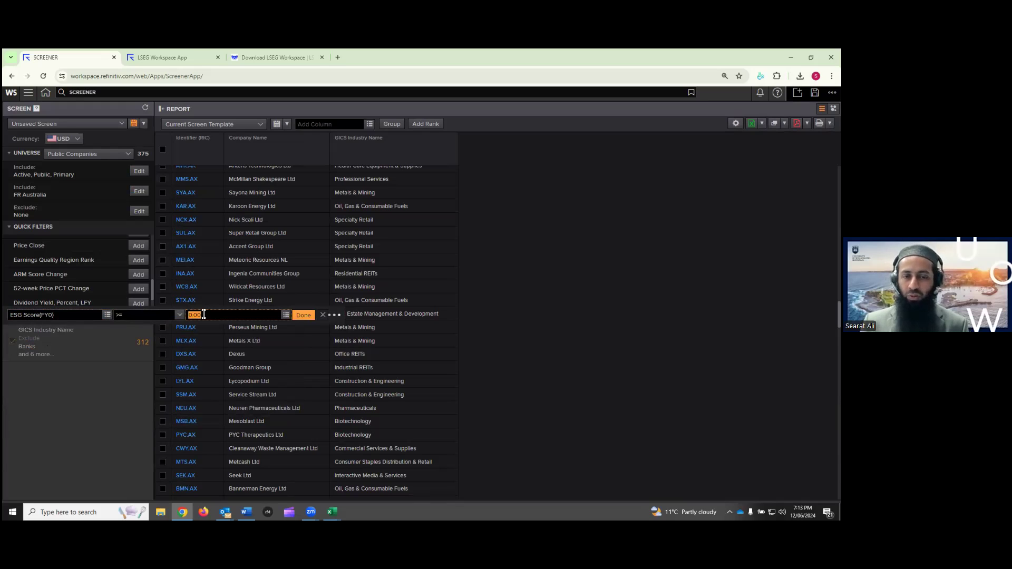
{"action": "left_click", "coordinate": [303, 316]}
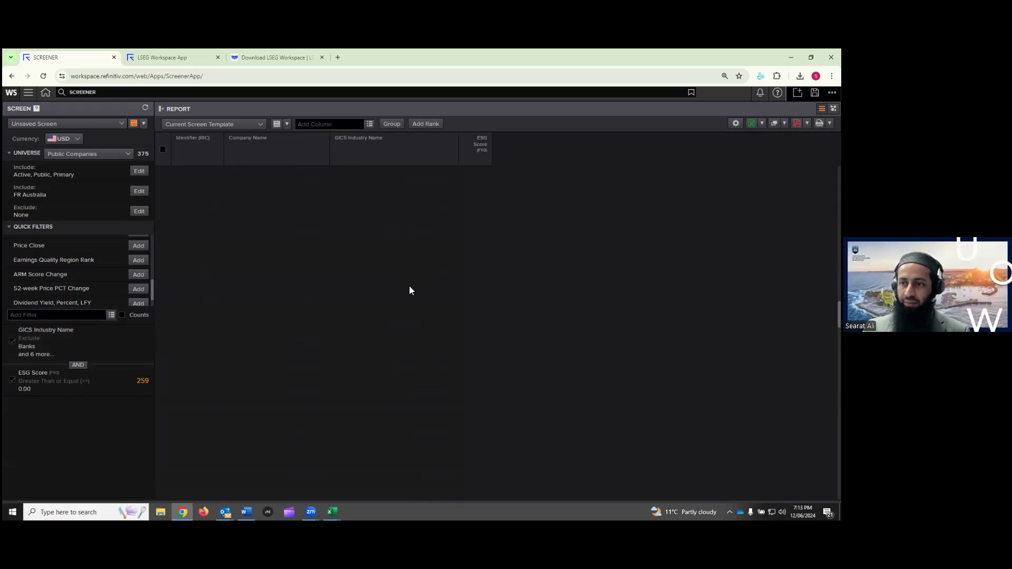
{"action": "scroll", "coordinate": [454, 296], "scroll_direction": "down", "scroll_amount": 20}
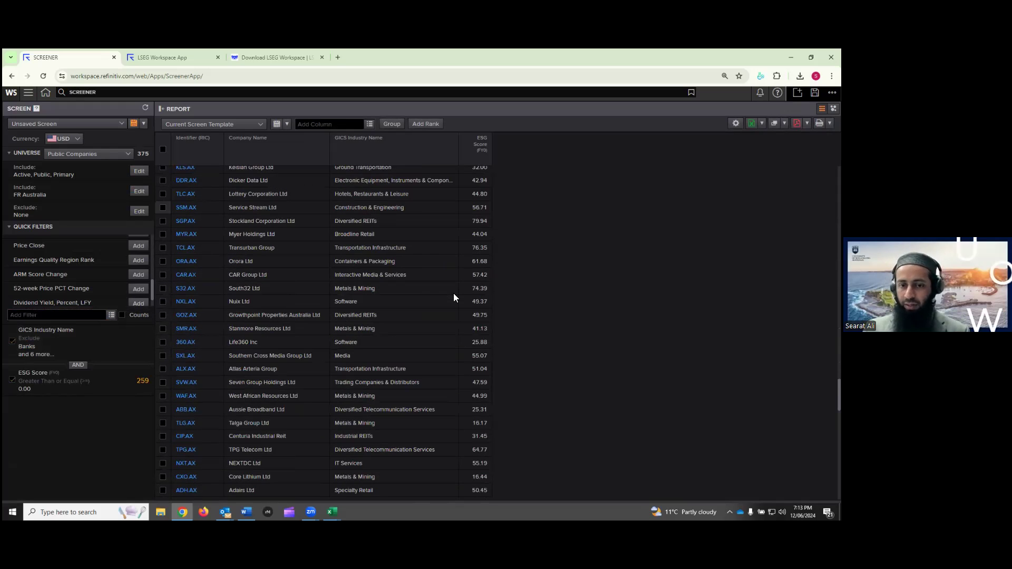
{"action": "scroll", "coordinate": [453, 298], "scroll_direction": "up", "scroll_amount": 20}
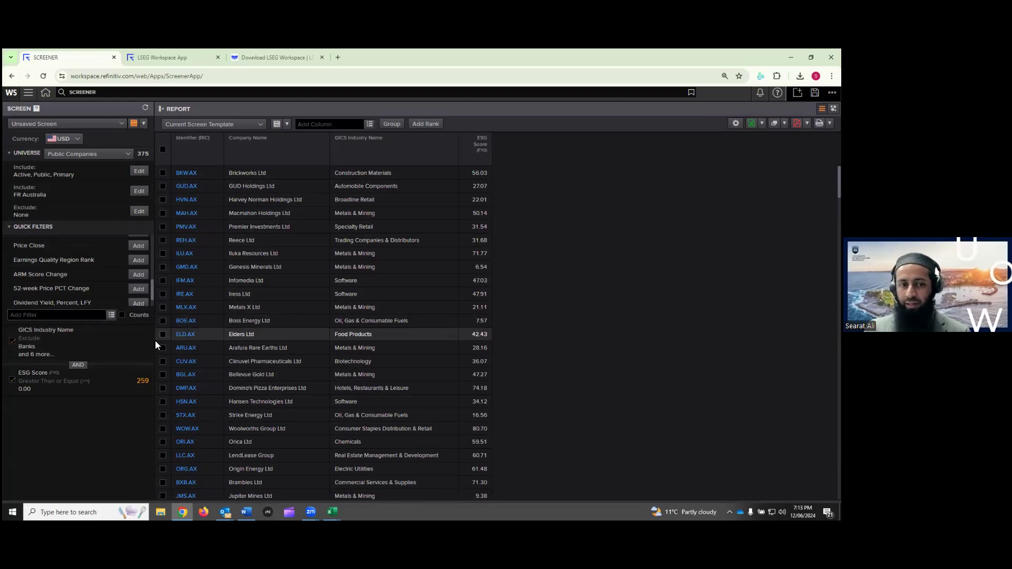
{"action": "mouse_move", "coordinate": [133, 383]}
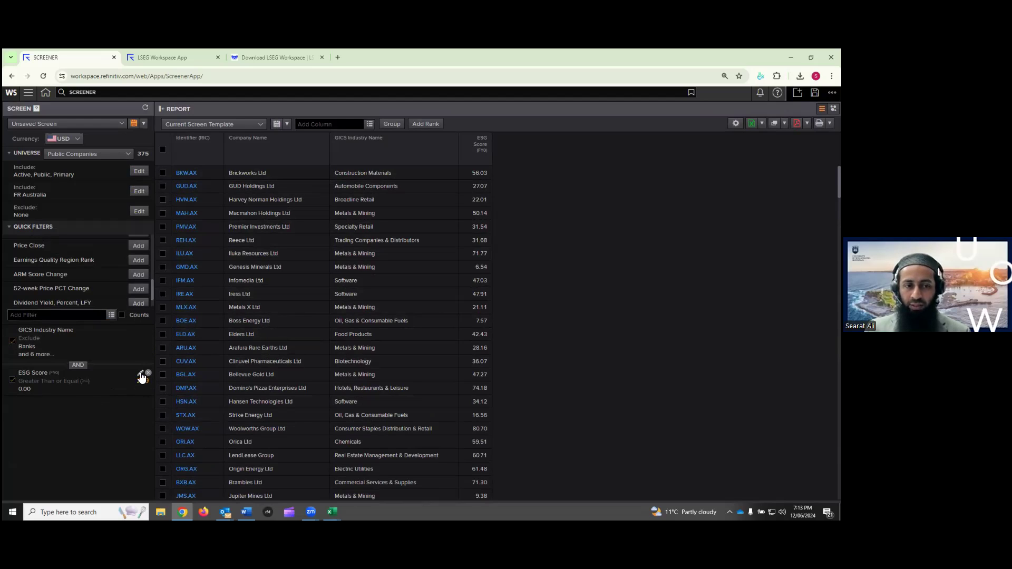
Remove the ESG Score filter, restoring the 312 non-financial companies
{"action": "left_click", "coordinate": [141, 375]}
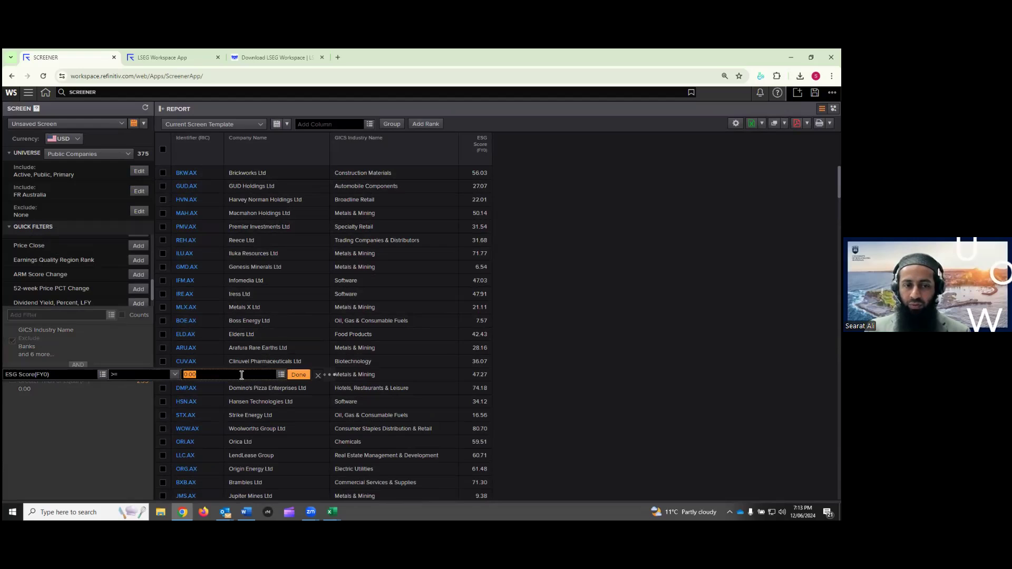
{"action": "left_click", "coordinate": [305, 376]}
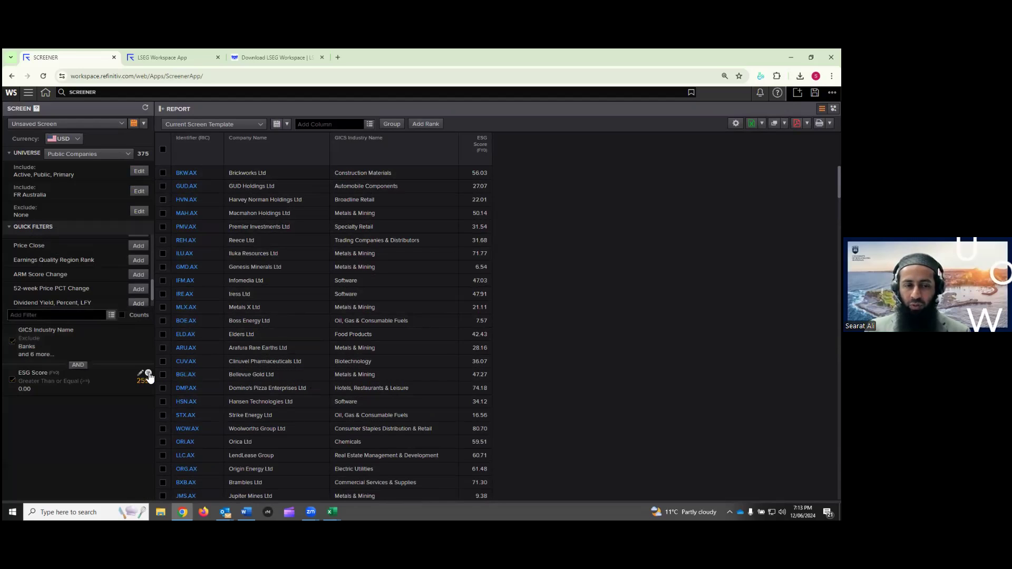
{"action": "left_click", "coordinate": [148, 374]}
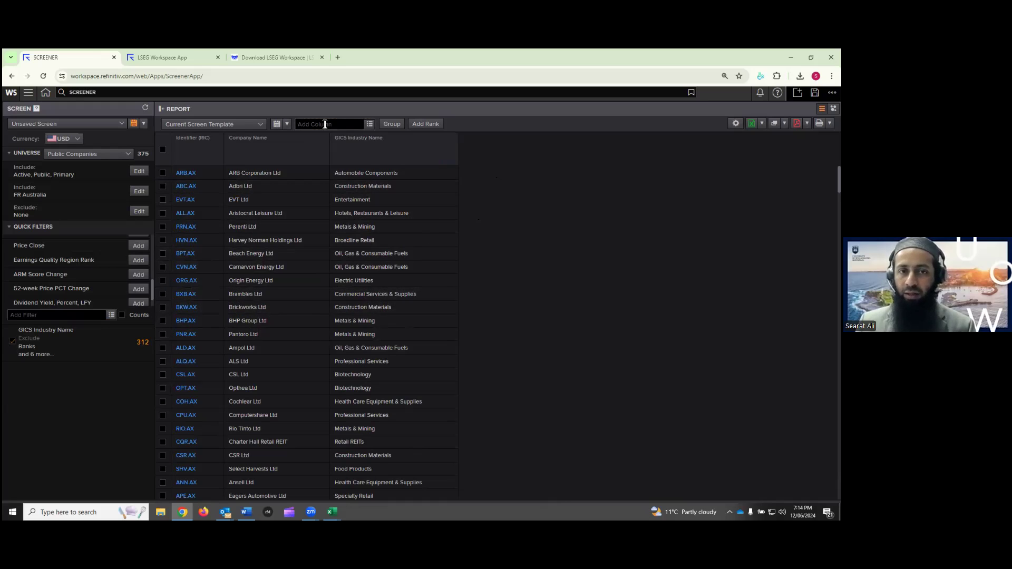
Search 'isi' and add the ISIN Code column to the report
{"action": "type", "text": "isin"}
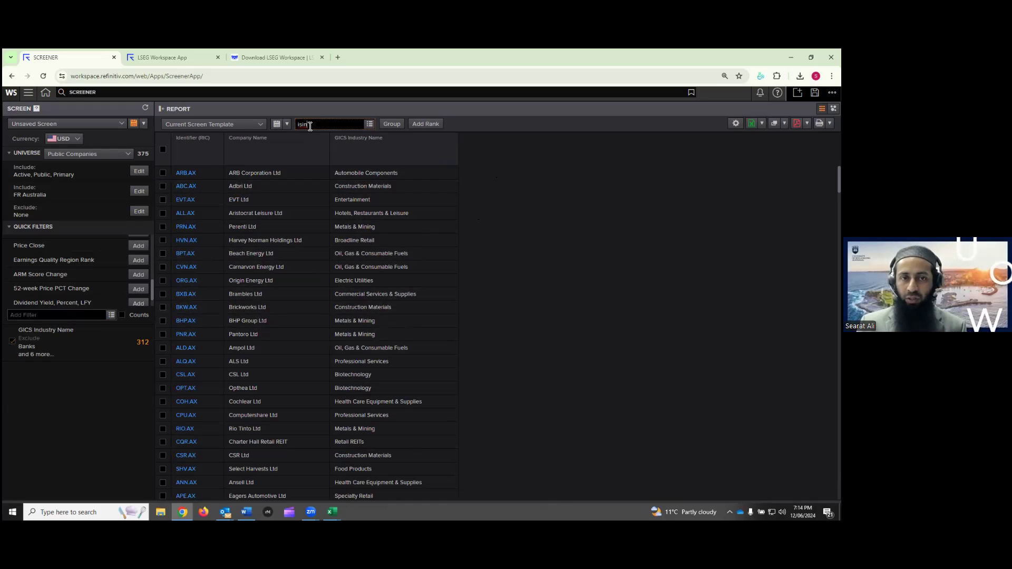
{"action": "key", "text": "BackSpace"}
{"action": "key", "text": "BackSpace"}
{"action": "key", "text": "BackSpace"}
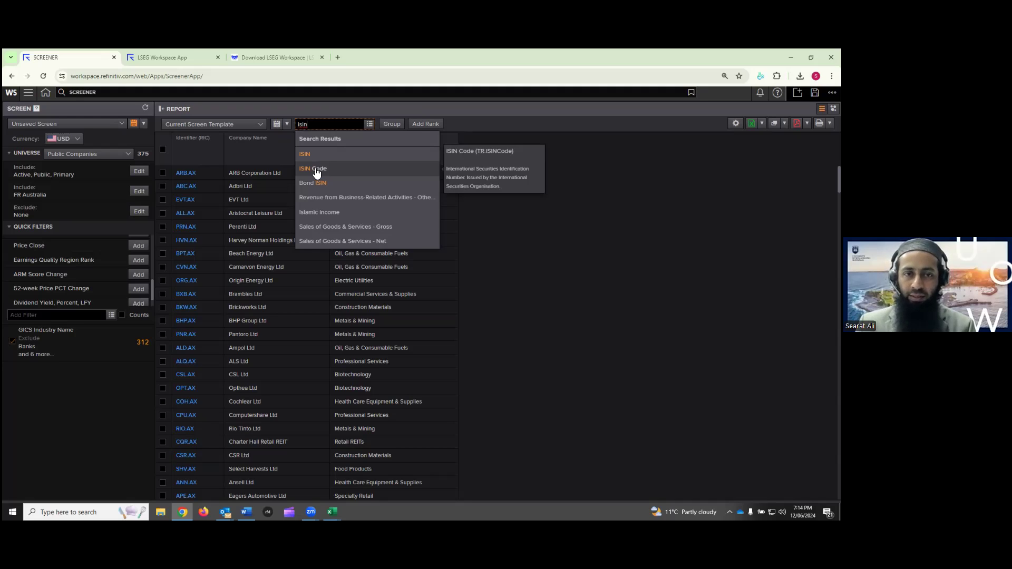
{"action": "left_click", "coordinate": [316, 169]}
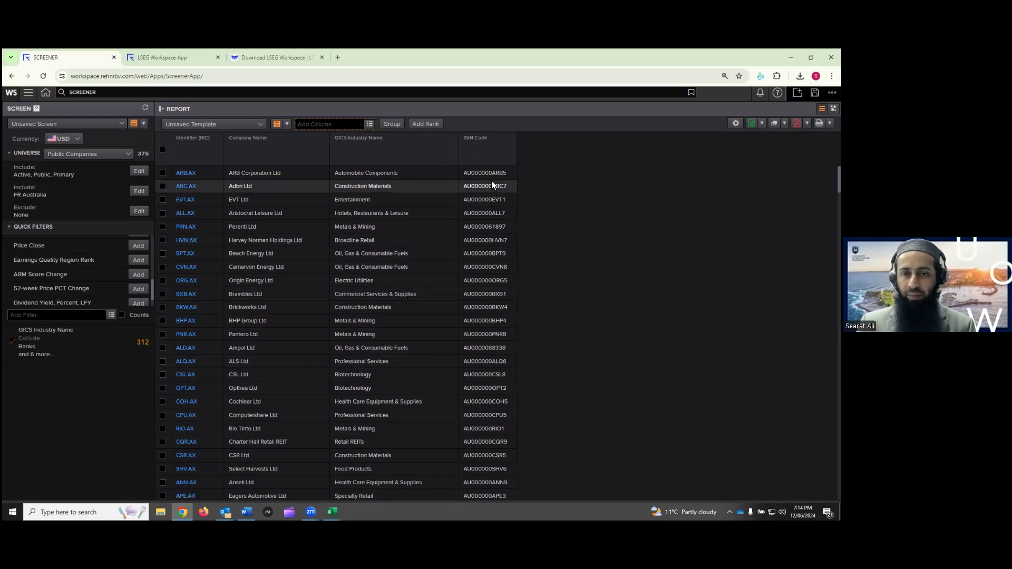
Add GICS Industry Name via 'industry name', then remove the duplicate GICS Industry Name column
{"action": "left_click", "coordinate": [343, 121]}
{"action": "type", "text": "industry name"}
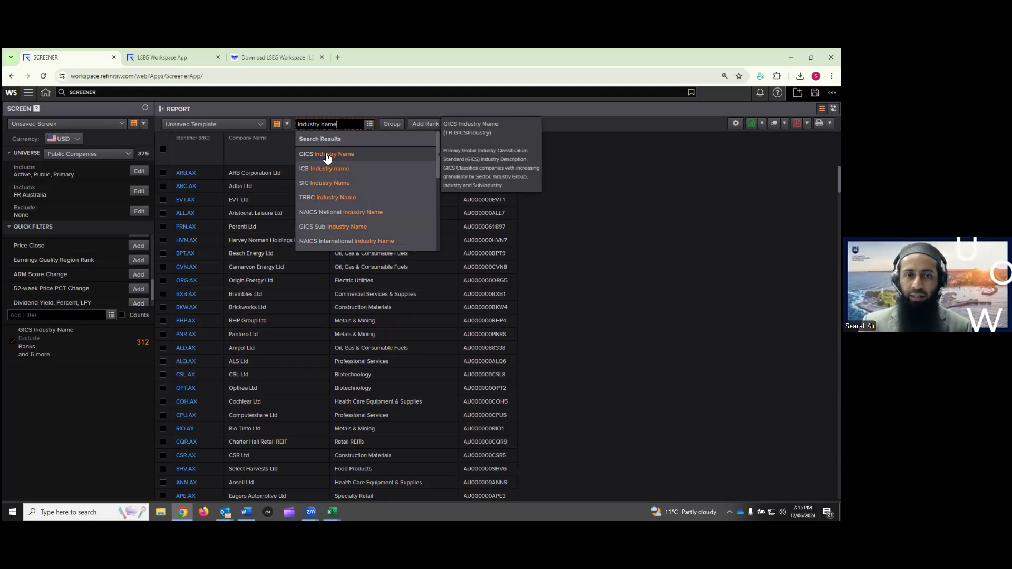
{"action": "left_click", "coordinate": [330, 158]}
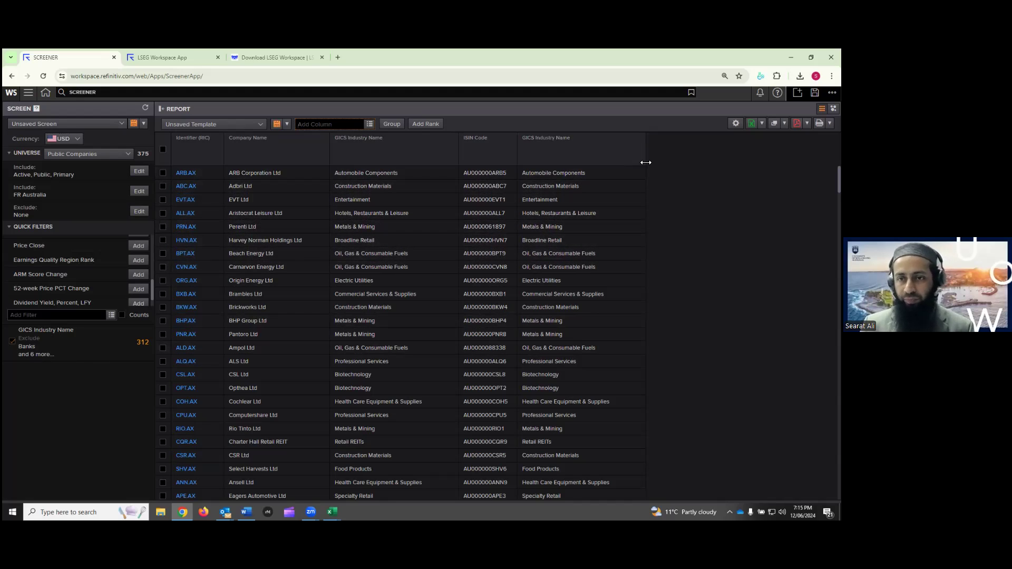
{"action": "left_click", "coordinate": [644, 135]}
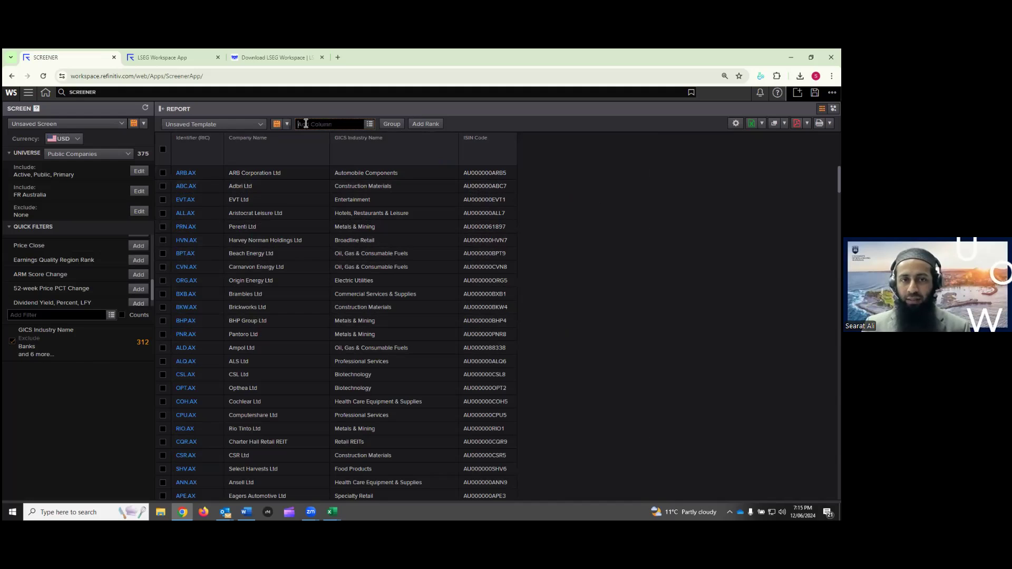
Search 'esg scor' and 'social pilla' to add ESG Score (FY) and Social Pillar Score (FY) columns
{"action": "left_click", "coordinate": [330, 125]}
{"action": "type", "text": "e"}
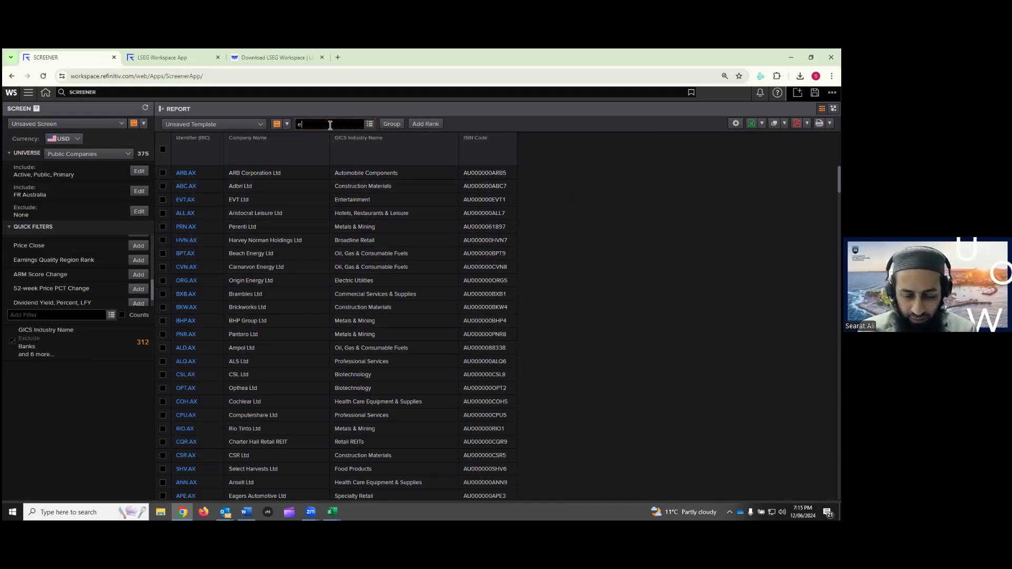
{"action": "type", "text": "sg score"}
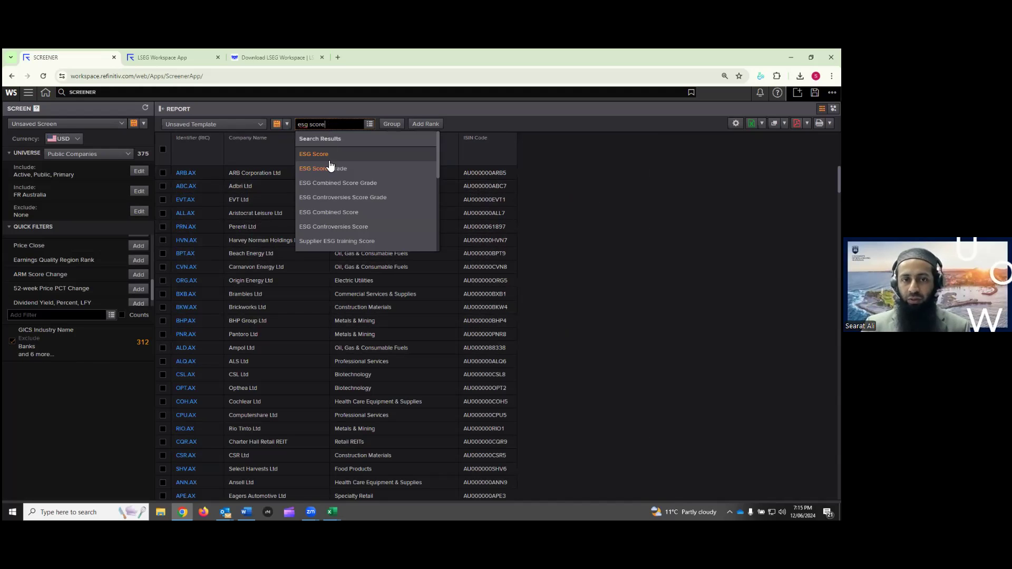
{"action": "left_click", "coordinate": [320, 154]}
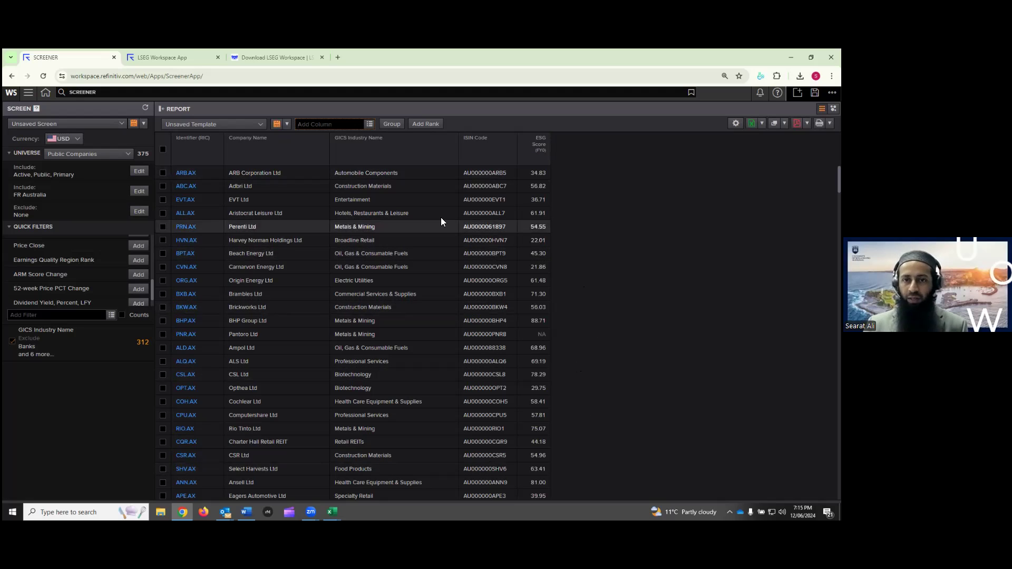
{"action": "left_click", "coordinate": [317, 125]}
{"action": "type", "text": "social pillar"}
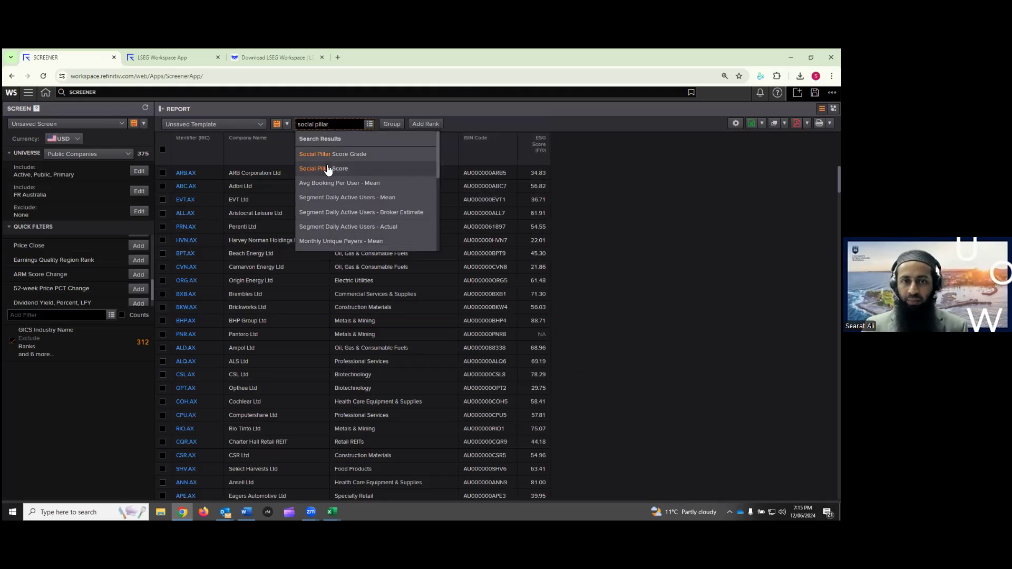
{"action": "left_click", "coordinate": [328, 169]}
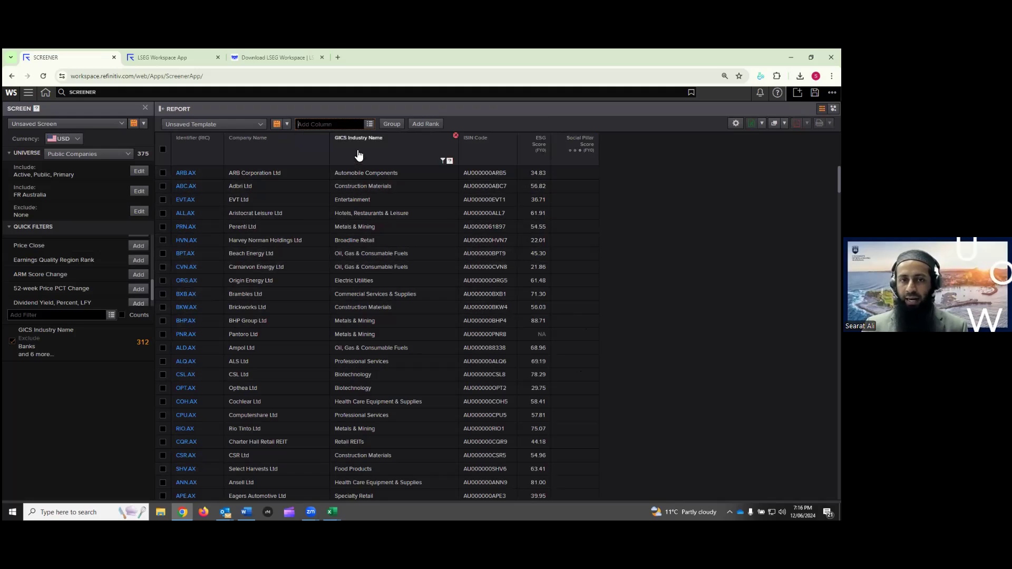
Search the column list for 'board', then replace it with 'carbon'
{"action": "left_click", "coordinate": [343, 127]}
{"action": "type", "text": "board"}
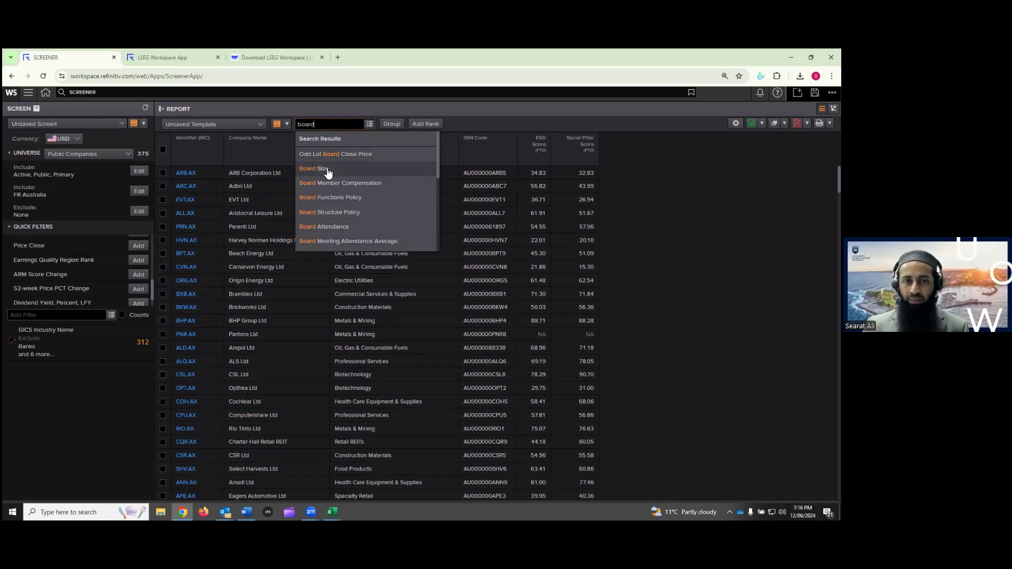
{"action": "left_click_drag", "start_coordinate": [326, 124], "coordinate": [276, 124]}
{"action": "type", "text": "carbon"}
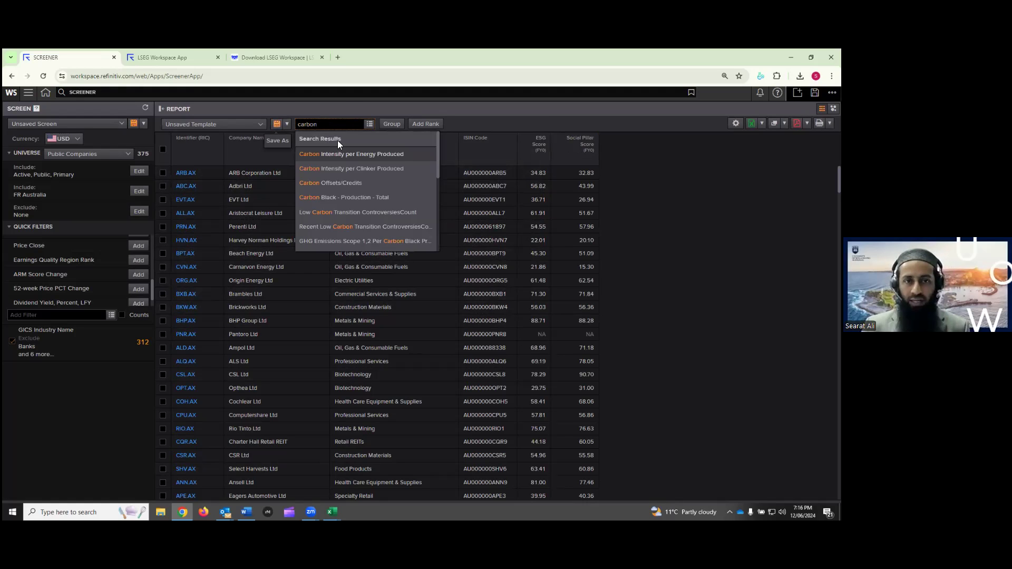
{"action": "scroll", "coordinate": [348, 206], "scroll_direction": "down", "scroll_amount": 2}
Close the carbon search results and clear 'carbon' from the Add Column box
{"action": "scroll", "coordinate": [348, 206], "scroll_direction": "up", "scroll_amount": 3}
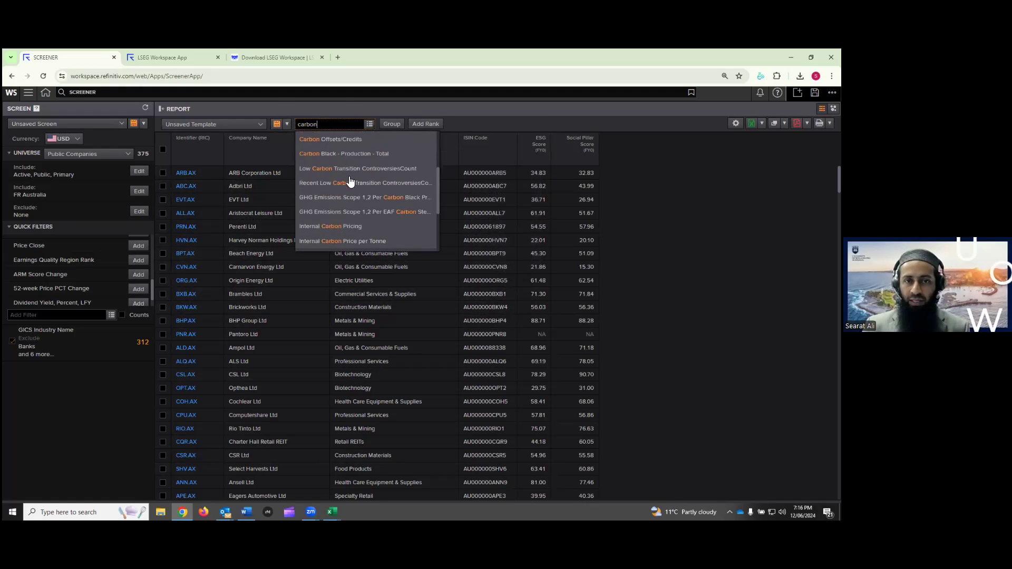
{"action": "left_click", "coordinate": [668, 200]}
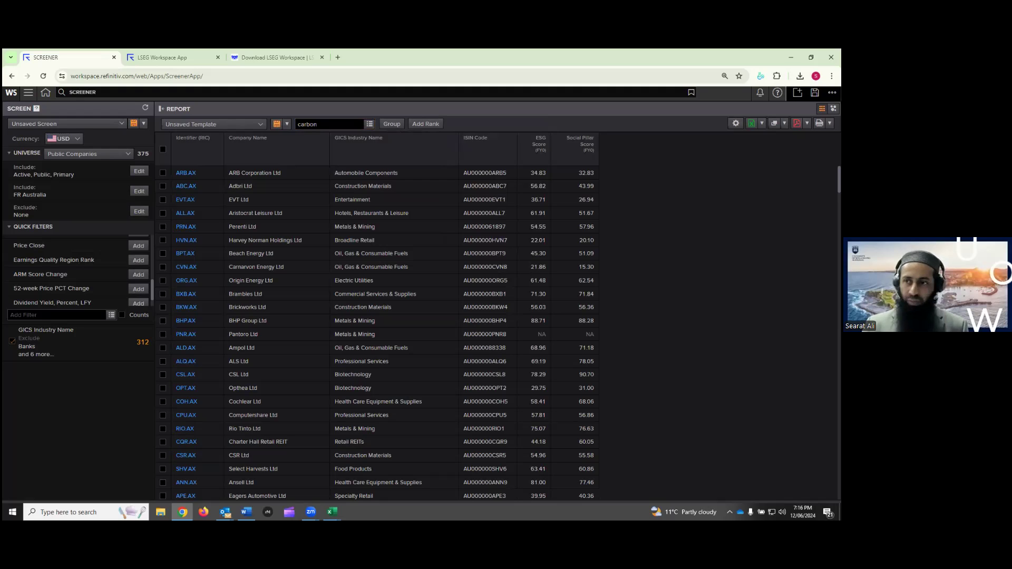
{"action": "left_click", "coordinate": [299, 124]}
{"action": "key", "text": "BackSpace"}
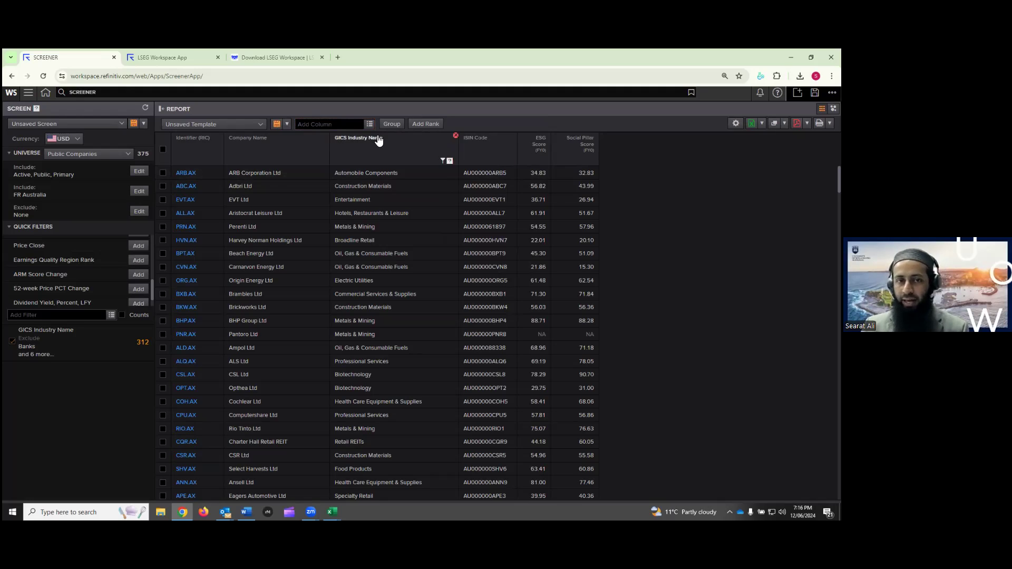
Delete the Social Pillar Score and ESG Score columns, then bring up the Data Item Library
{"action": "left_click", "coordinate": [329, 124]}
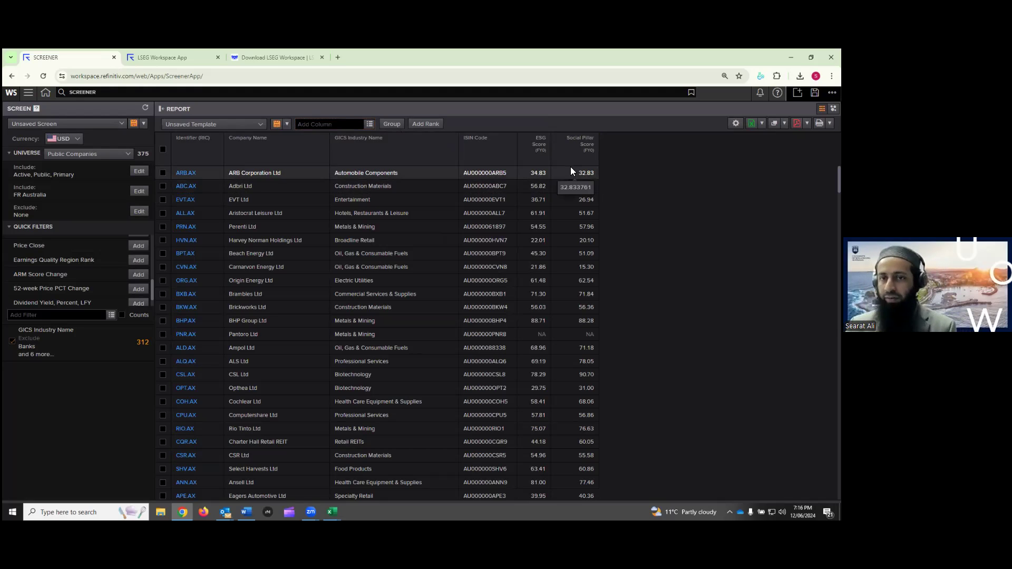
{"action": "mouse_move", "coordinate": [591, 154]}
{"action": "left_click", "coordinate": [596, 137]}
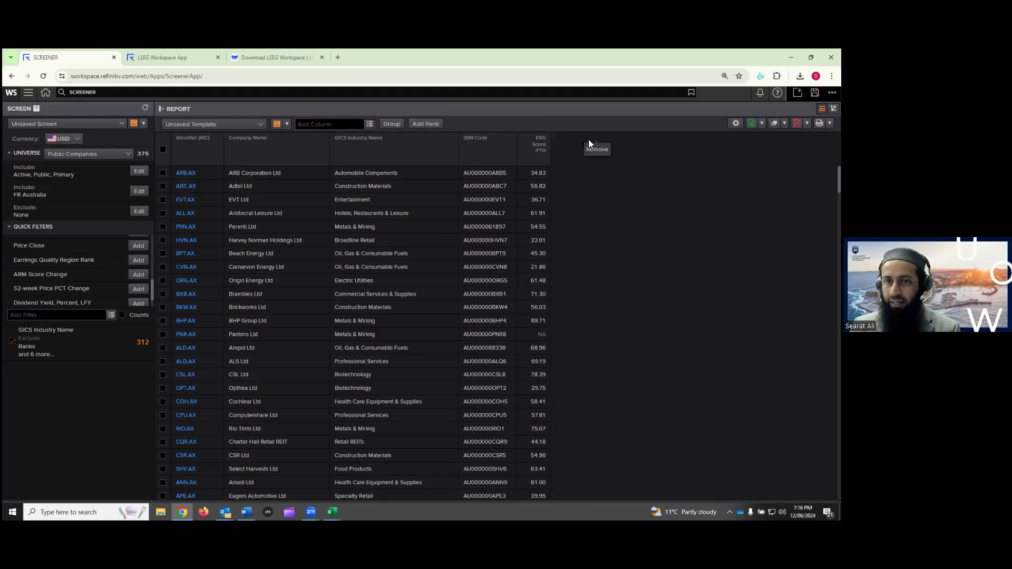
{"action": "left_click", "coordinate": [548, 137]}
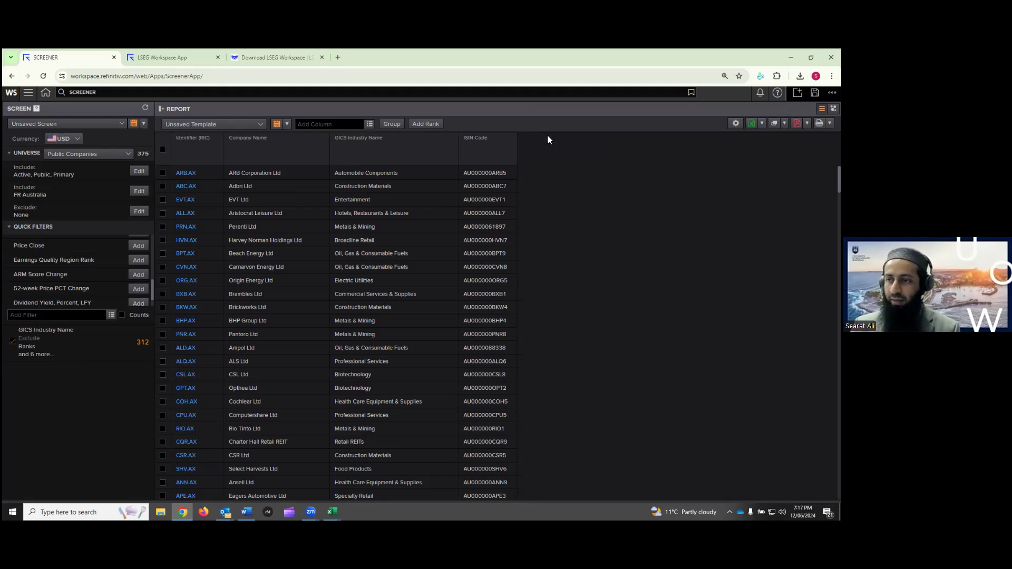
{"action": "left_click", "coordinate": [371, 125]}
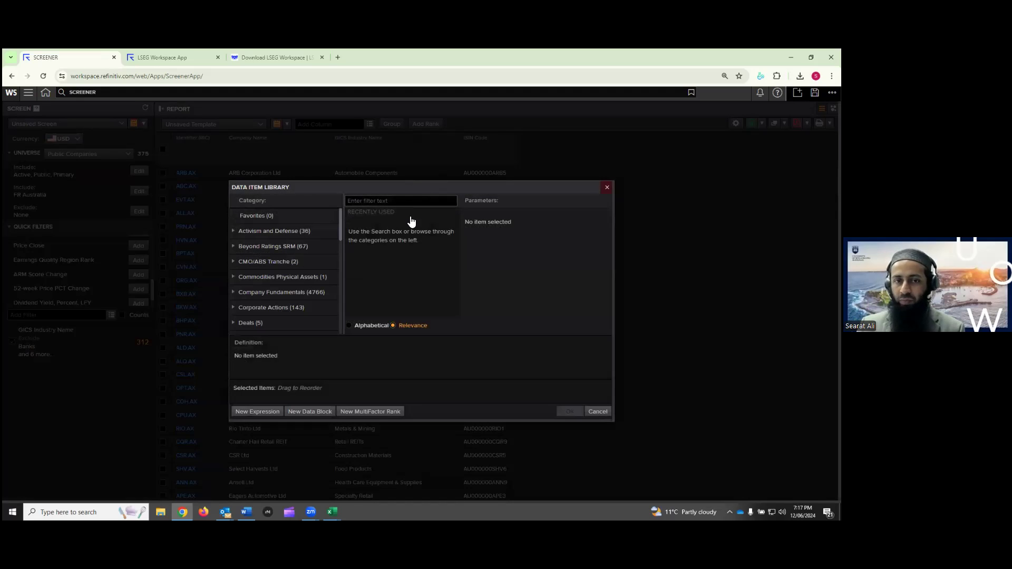
Search the Data Item Library for 'esg score' and read the ESG Score definition
{"action": "left_click", "coordinate": [605, 189]}
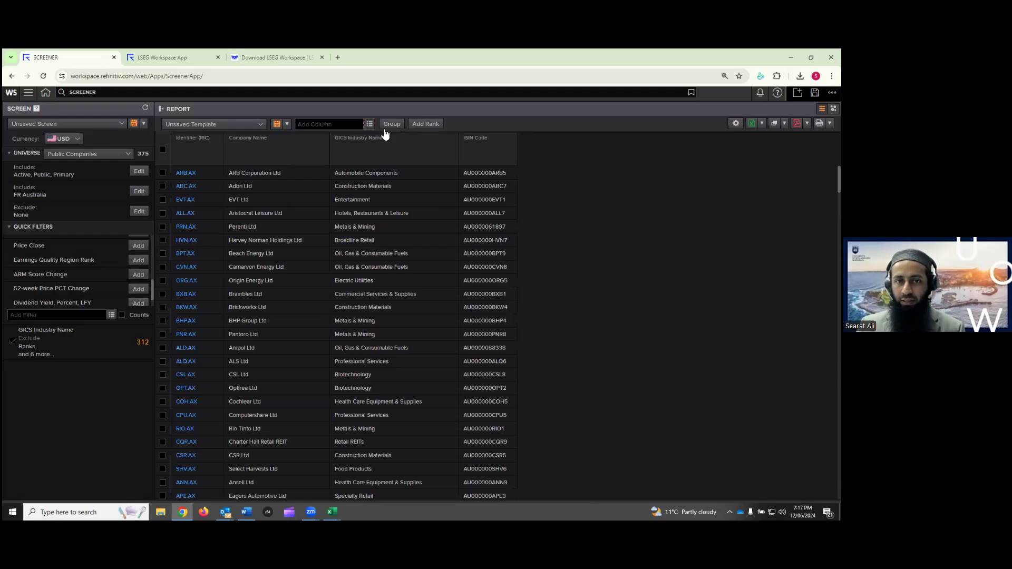
{"action": "left_click", "coordinate": [370, 126]}
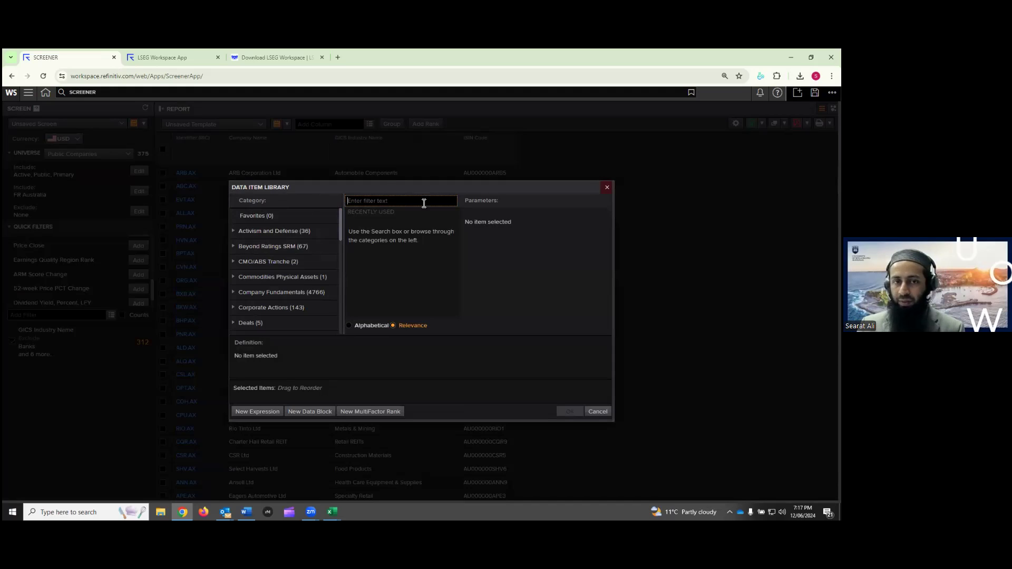
{"action": "type", "text": "e"}
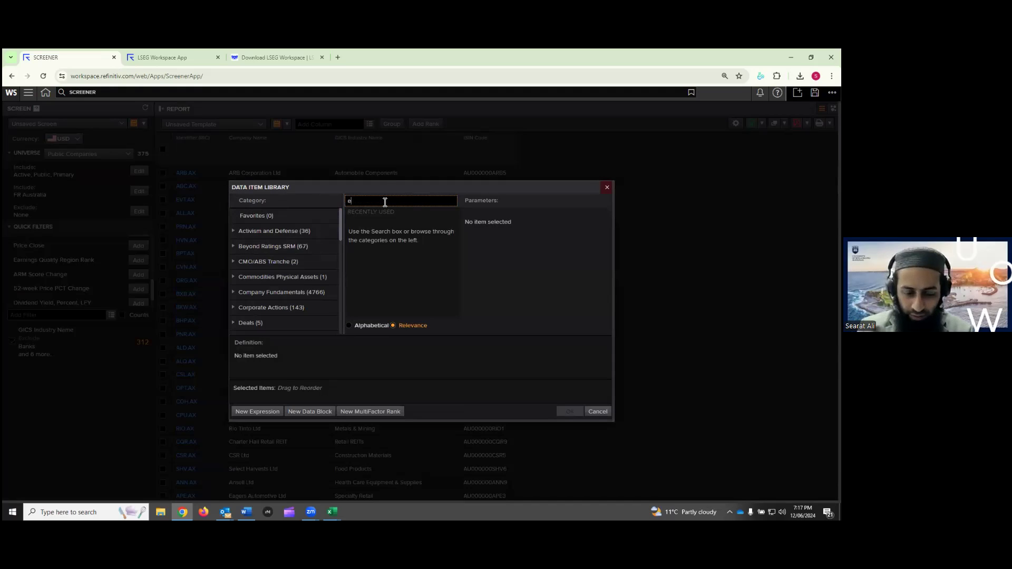
{"action": "type", "text": "sg score"}
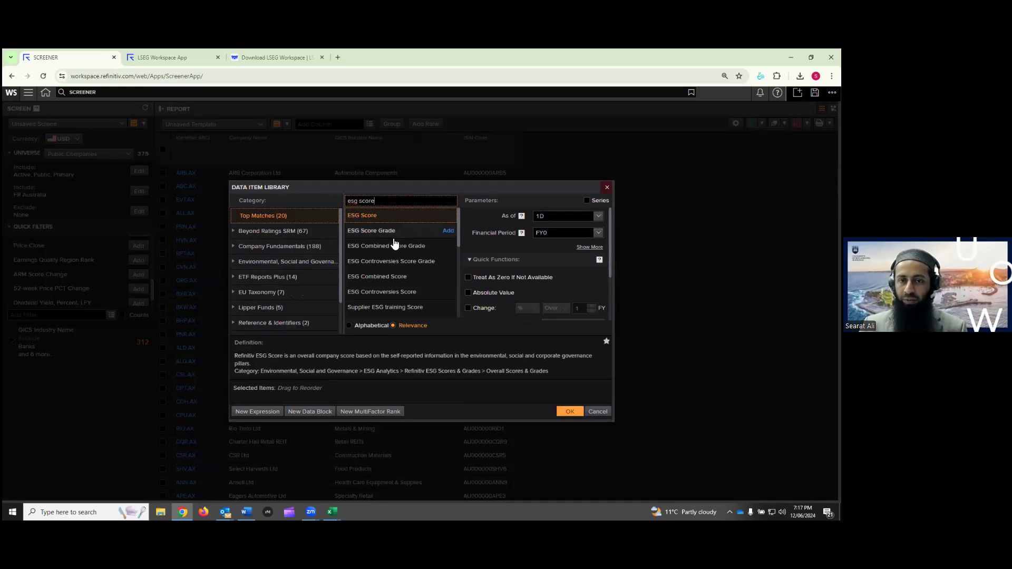
{"action": "mouse_move", "coordinate": [376, 218]}
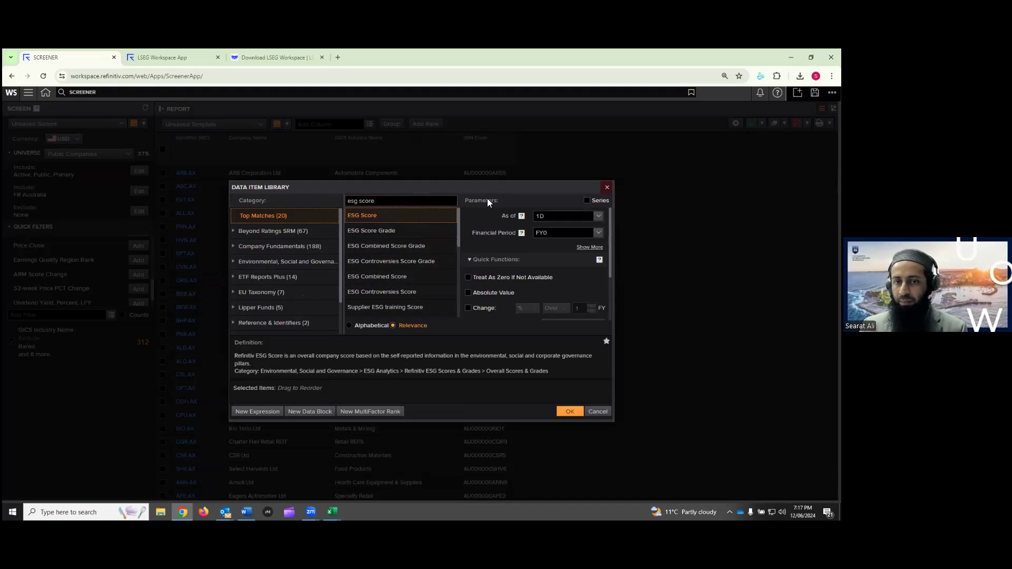
{"action": "scroll", "coordinate": [610, 224], "scroll_direction": "down", "scroll_amount": 1}
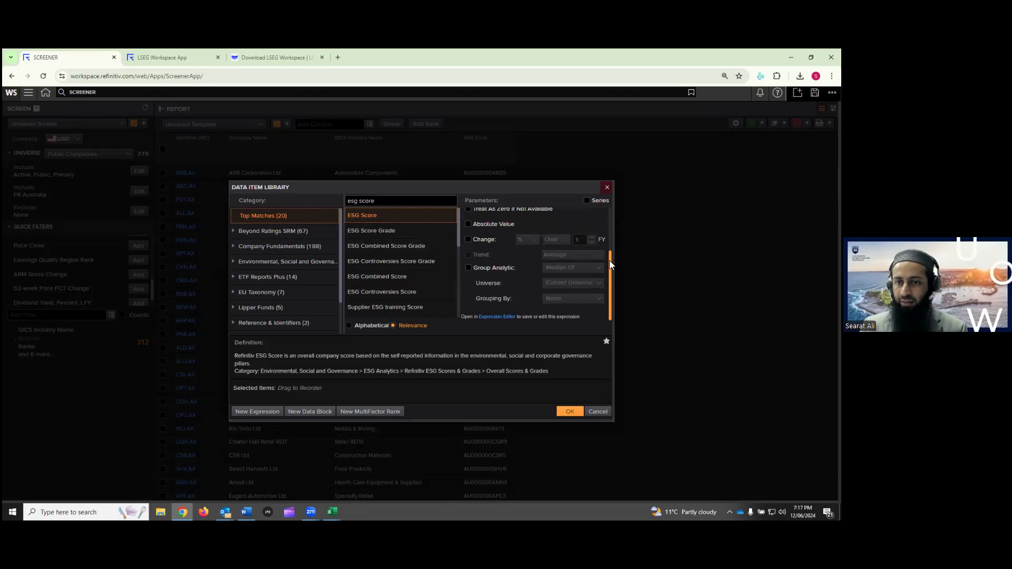
{"action": "scroll", "coordinate": [614, 228], "scroll_direction": "up", "scroll_amount": 1}
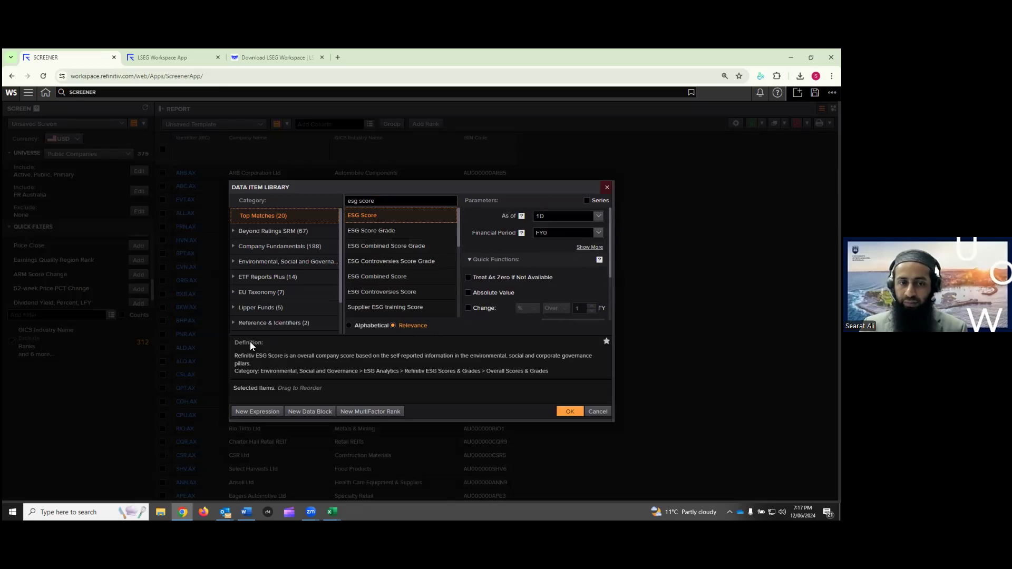
{"action": "left_click_drag", "start_coordinate": [235, 356], "coordinate": [404, 369]}
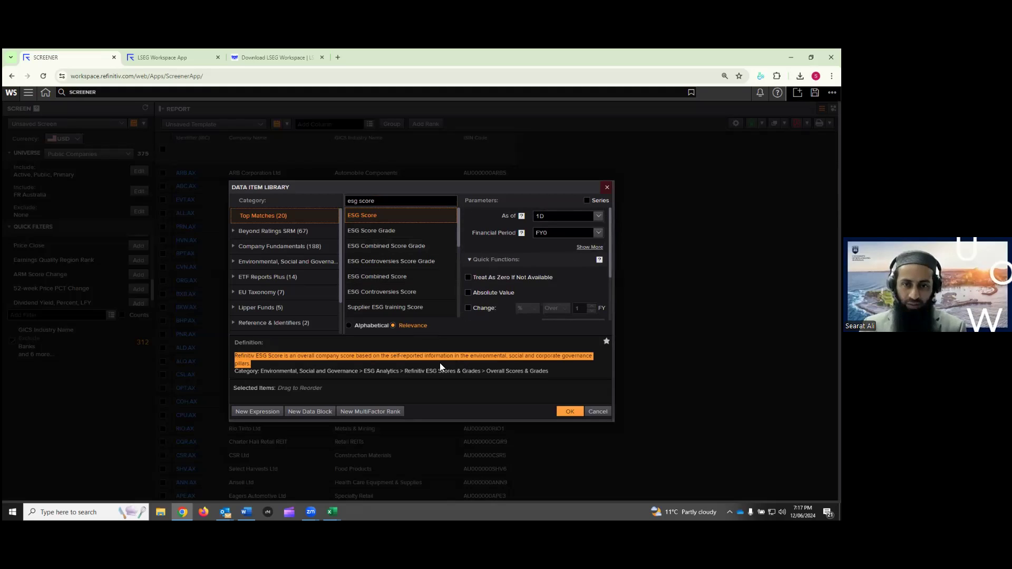
Review the ESG Score Grade, Combined Score Grade and Controversies Score definitions, then clear the search
{"action": "left_click", "coordinate": [376, 233]}
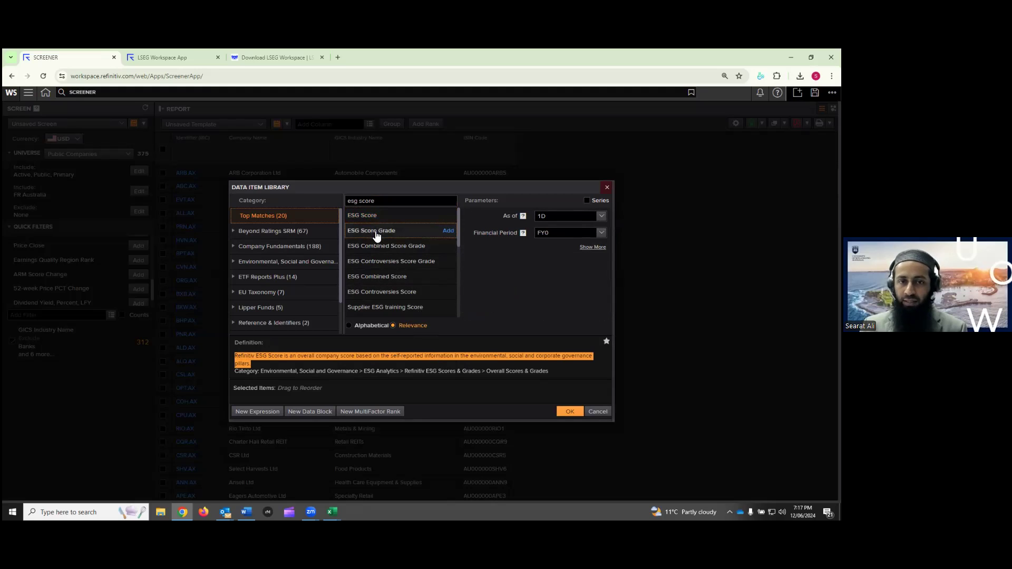
{"action": "left_click", "coordinate": [382, 246]}
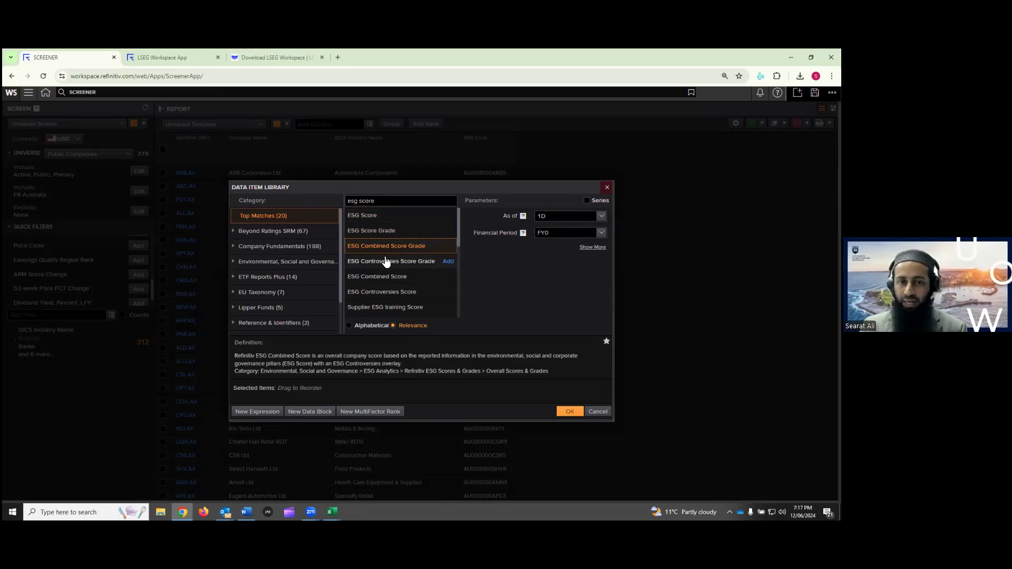
{"action": "left_click", "coordinate": [379, 293]}
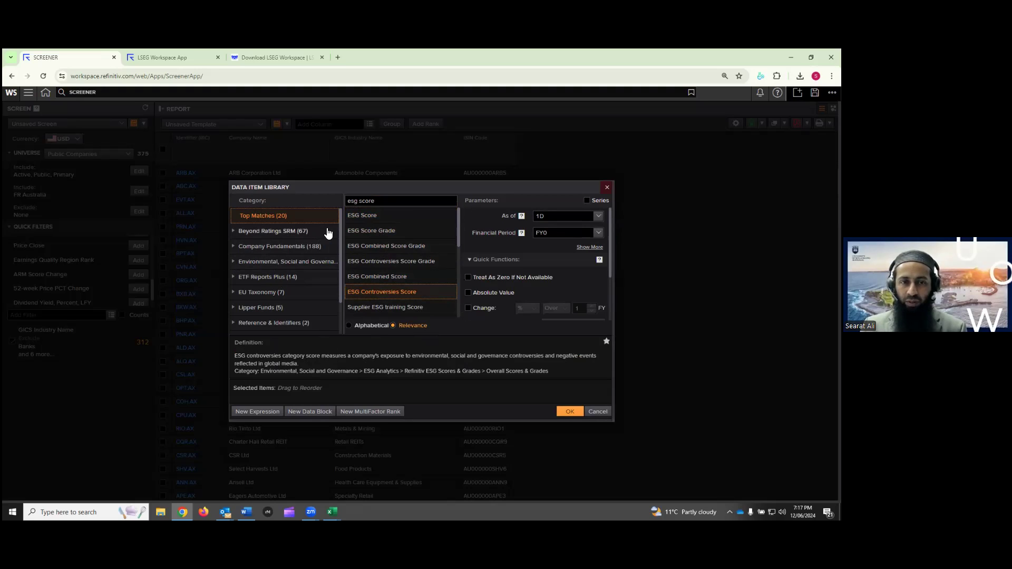
{"action": "mouse_move", "coordinate": [341, 227]}
{"action": "left_mouse_down"}
{"action": "mouse_move", "coordinate": [340, 267]}
{"action": "mouse_move", "coordinate": [340, 221]}
{"action": "left_mouse_up"}
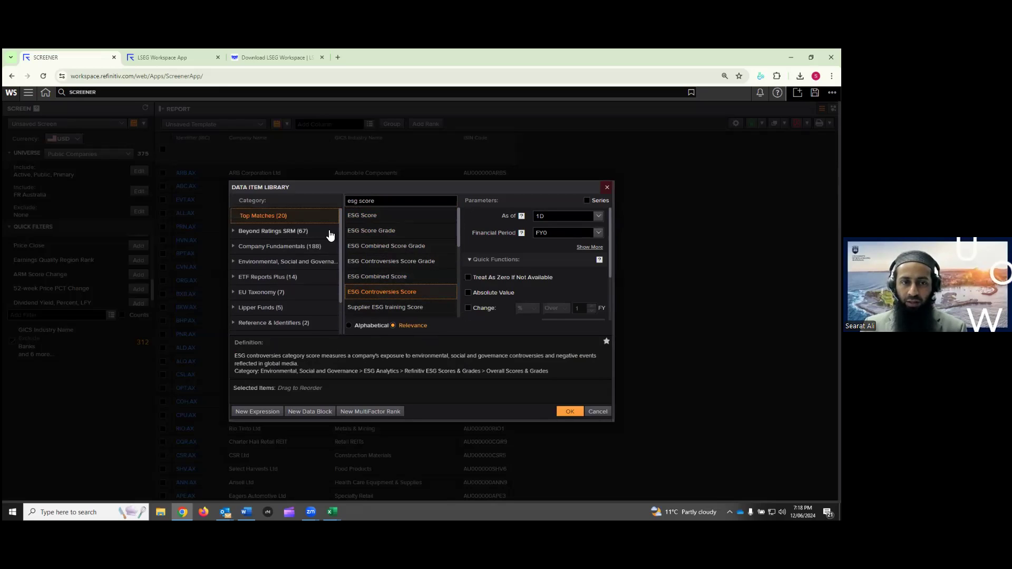
{"action": "left_click", "coordinate": [235, 263]}
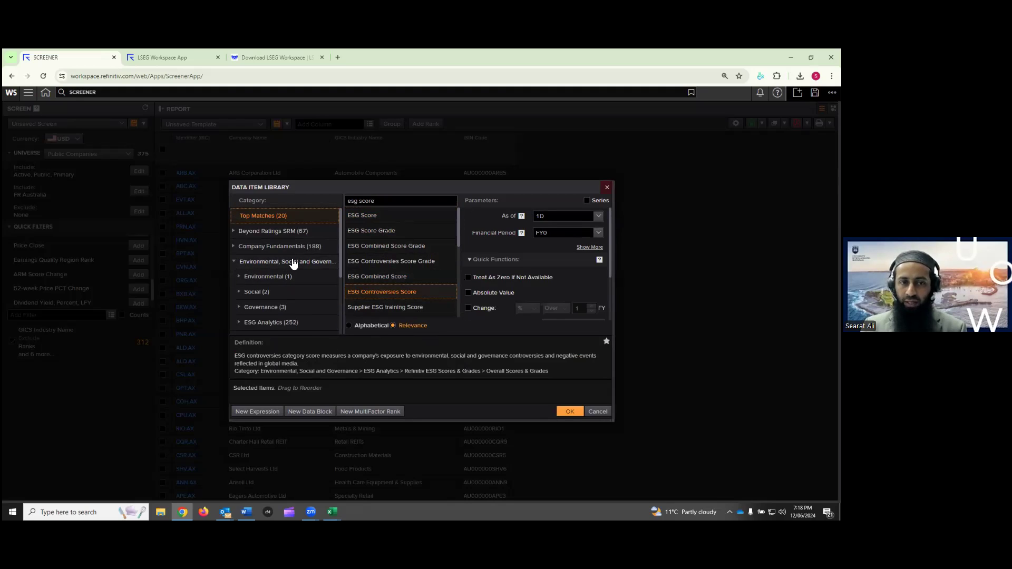
{"action": "left_click_drag", "start_coordinate": [376, 201], "coordinate": [349, 199]}
{"action": "key", "text": "BackSpace"}
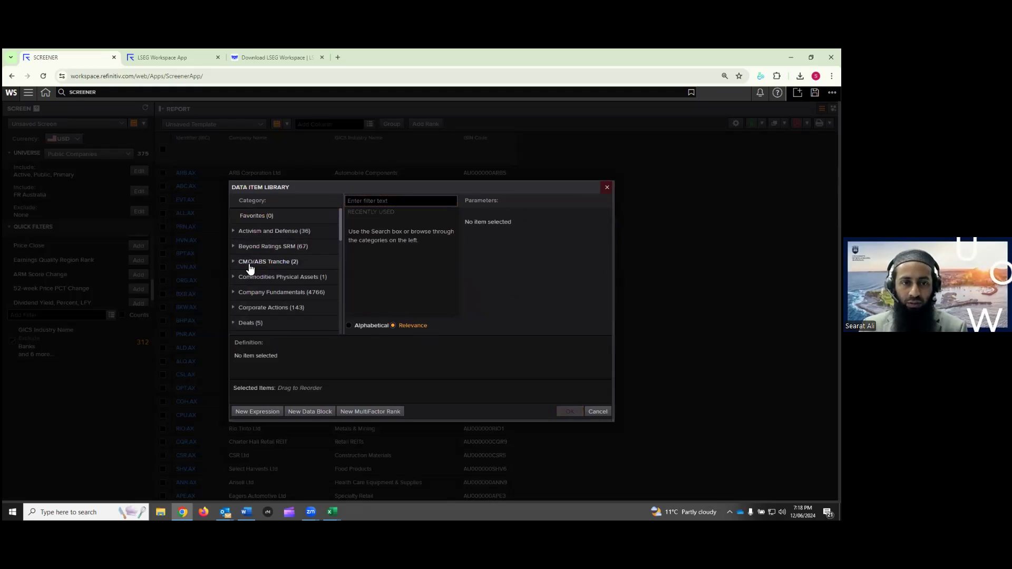
Browse Environmental, Social and Governance > ESG Analytics > Overall Scores & Grades and select ESG Score
{"action": "left_click_drag", "start_coordinate": [341, 216], "coordinate": [339, 235]}
{"action": "left_click", "coordinate": [235, 270]}
{"action": "scroll", "coordinate": [285, 274], "scroll_direction": "down", "scroll_amount": 1}
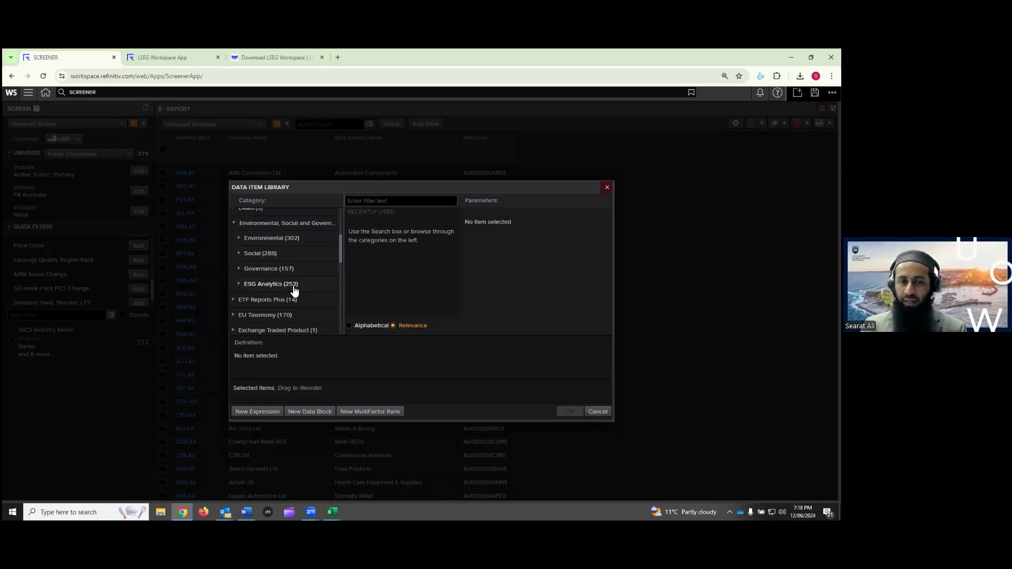
{"action": "left_click", "coordinate": [240, 285]}
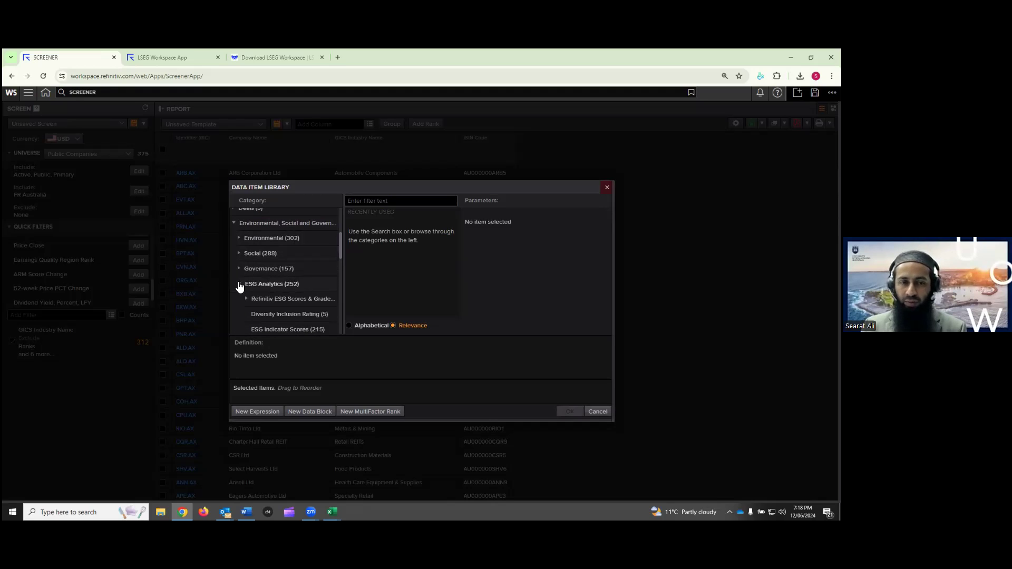
{"action": "scroll", "coordinate": [271, 285], "scroll_direction": "down", "scroll_amount": 1}
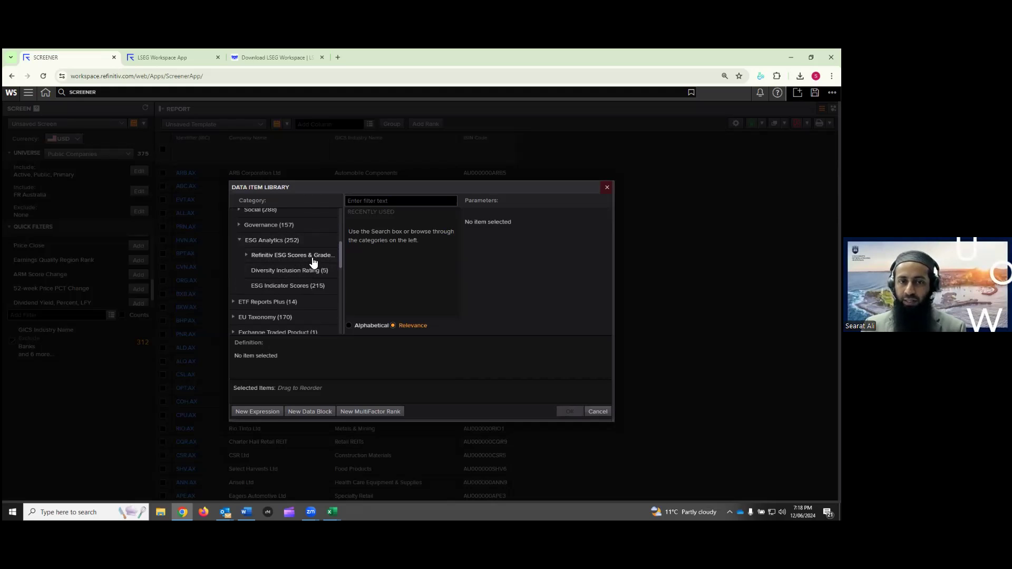
{"action": "left_click", "coordinate": [272, 260]}
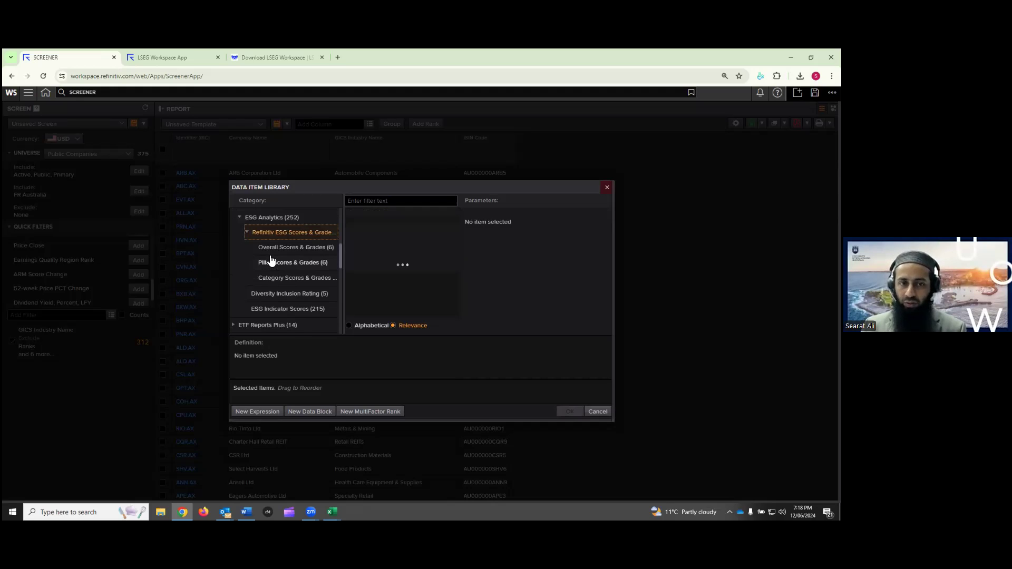
{"action": "left_click", "coordinate": [303, 249]}
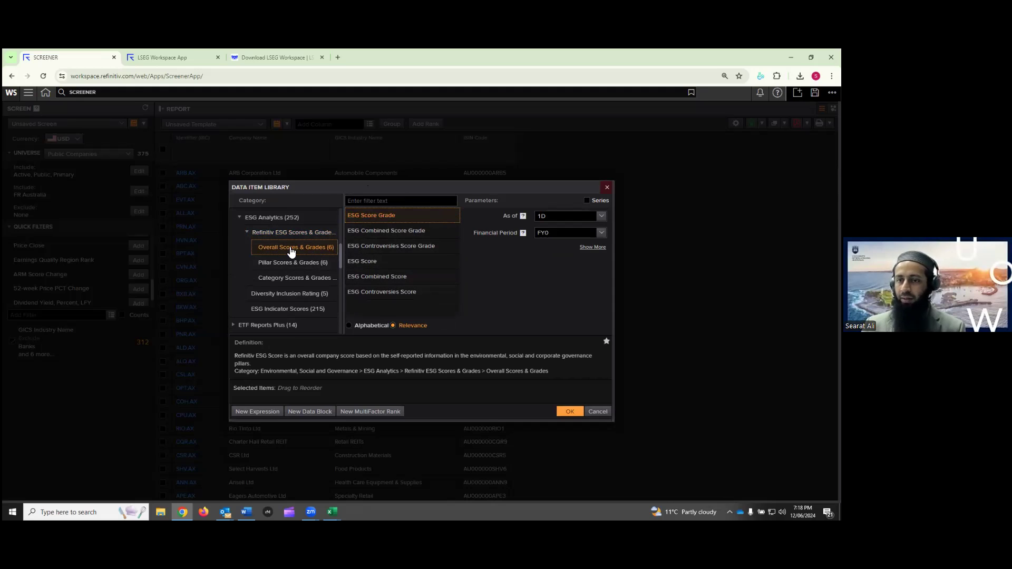
{"action": "left_click", "coordinate": [368, 265]}
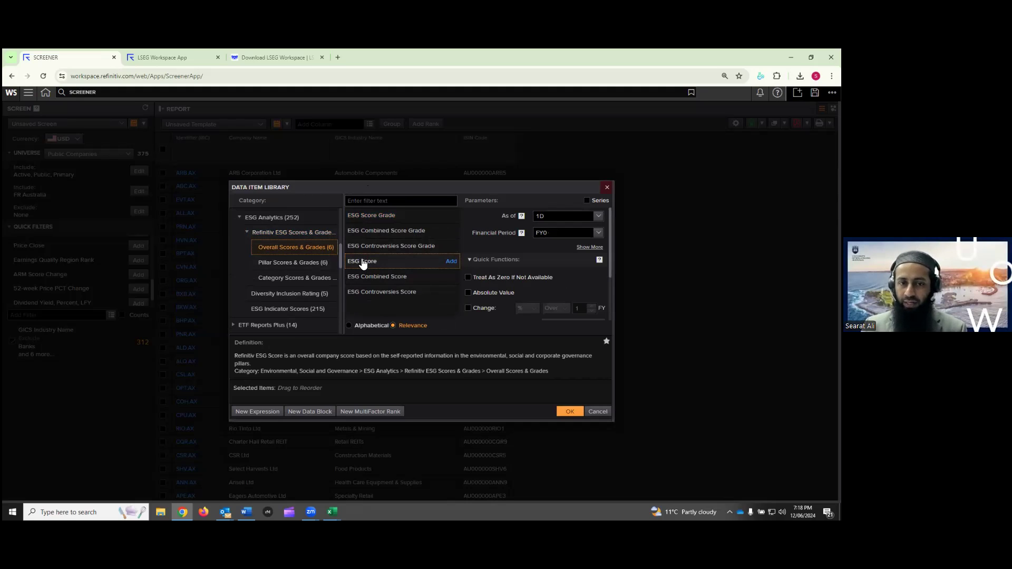
{"action": "left_click_drag", "start_coordinate": [259, 357], "coordinate": [580, 360]}
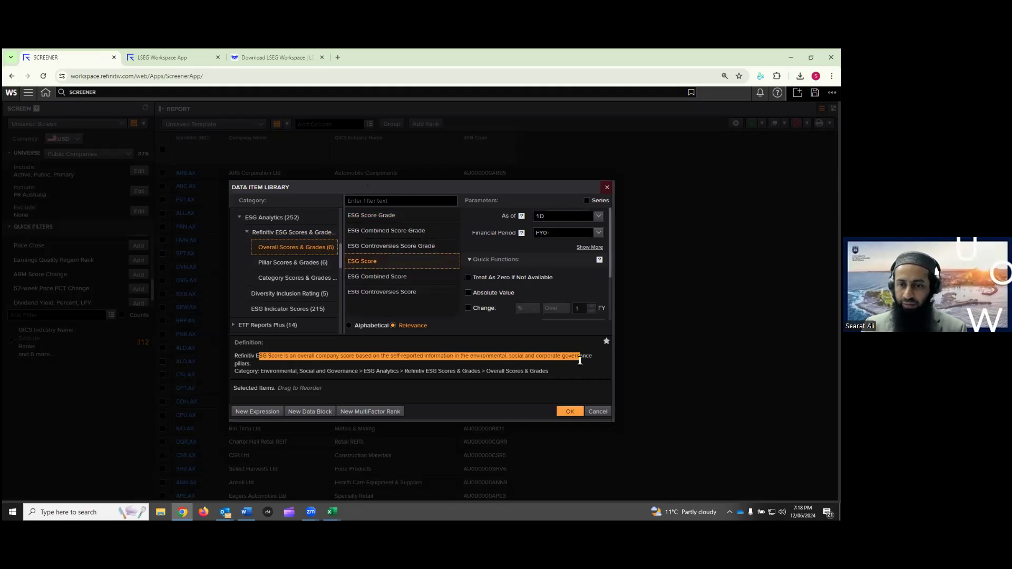
{"action": "left_click", "coordinate": [499, 362]}
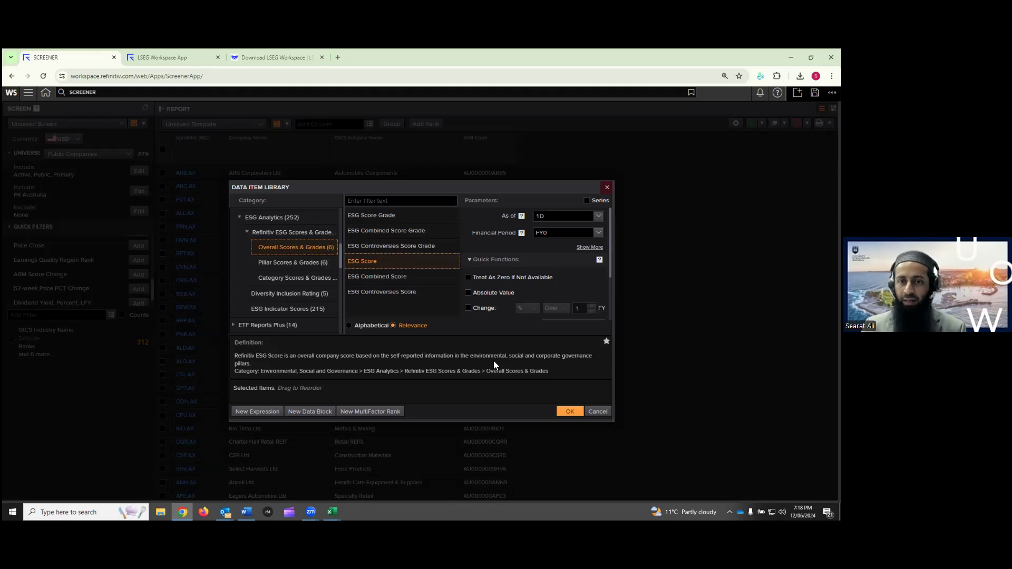
Set ESG Score's financial period to FY2021, add it, and insert the column into the report
{"action": "left_click", "coordinate": [557, 234]}
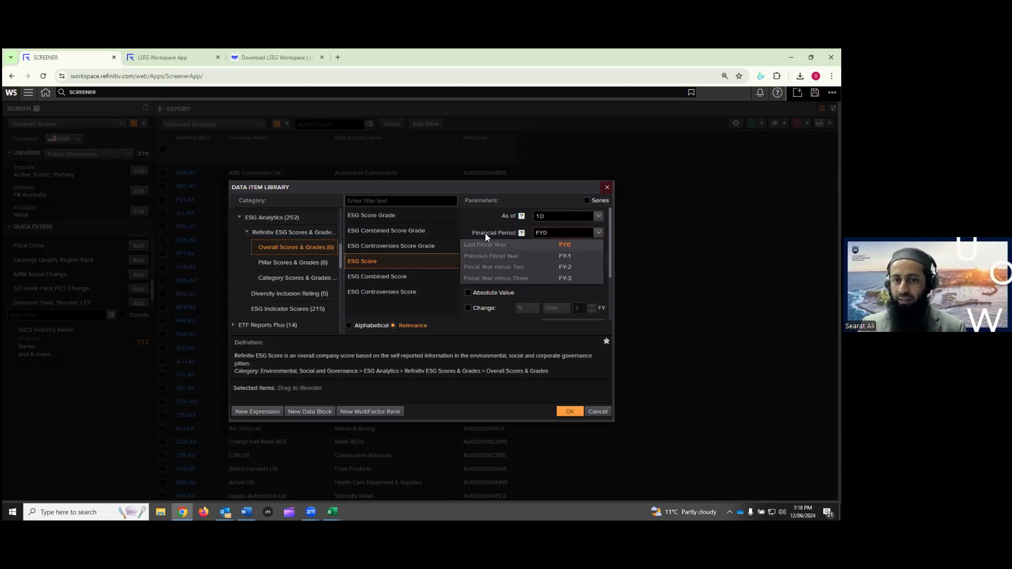
{"action": "left_click", "coordinate": [555, 232]}
{"action": "key", "text": "BackSpace"}
{"action": "type", "text": "2024"}
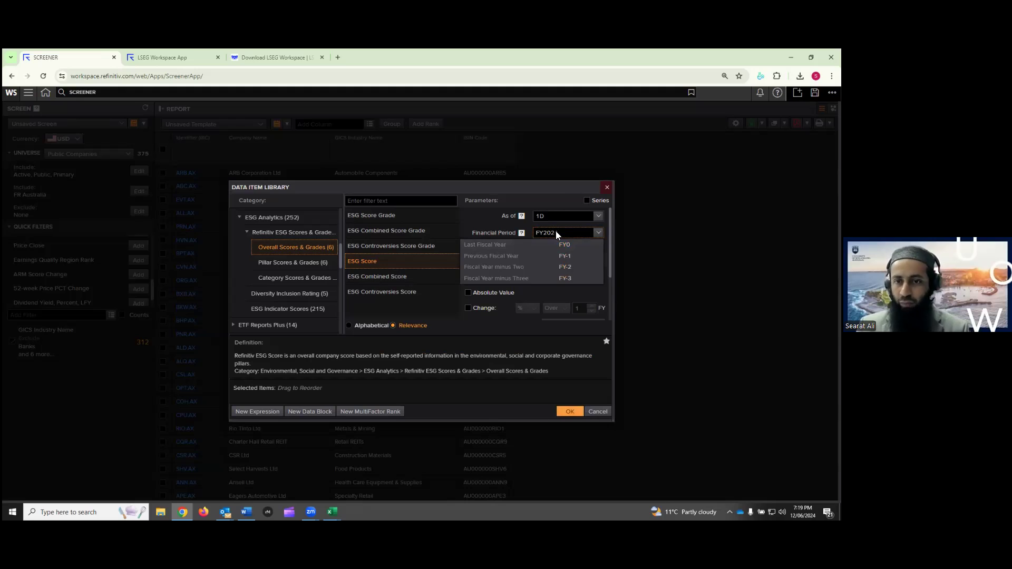
{"action": "left_click", "coordinate": [497, 227]}
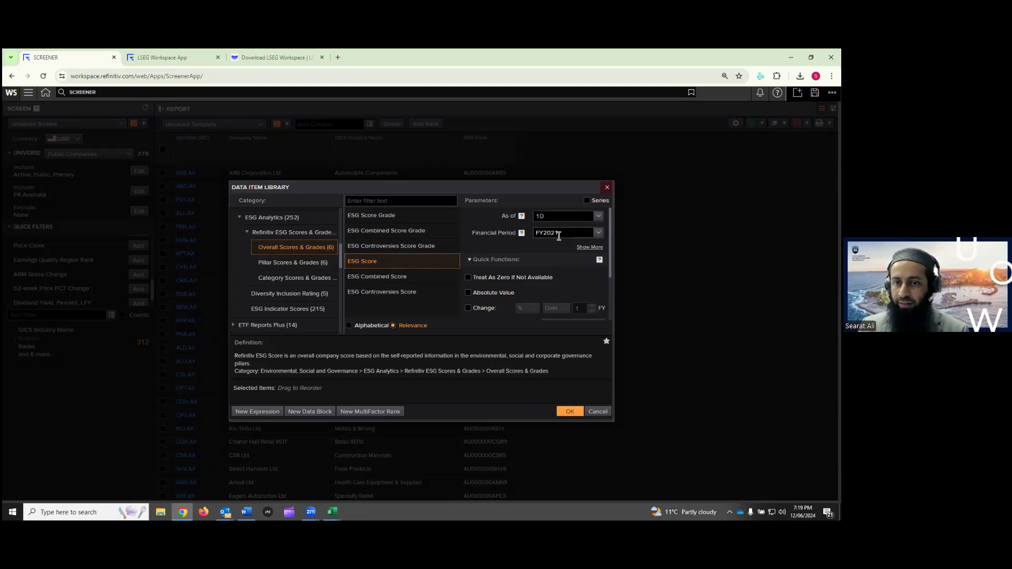
{"action": "mouse_move", "coordinate": [368, 264]}
{"action": "left_click", "coordinate": [452, 262]}
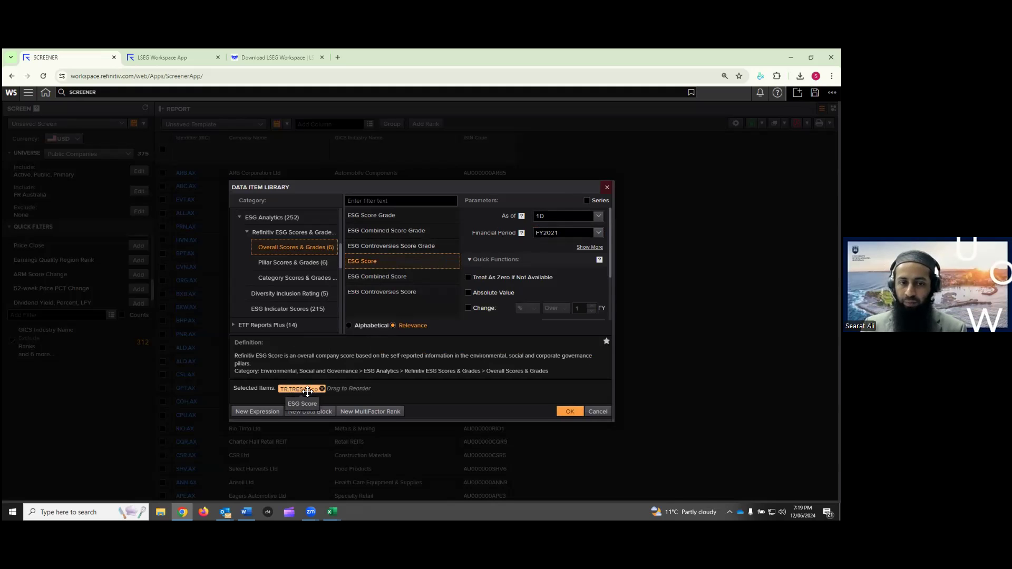
{"action": "left_click", "coordinate": [573, 412]}
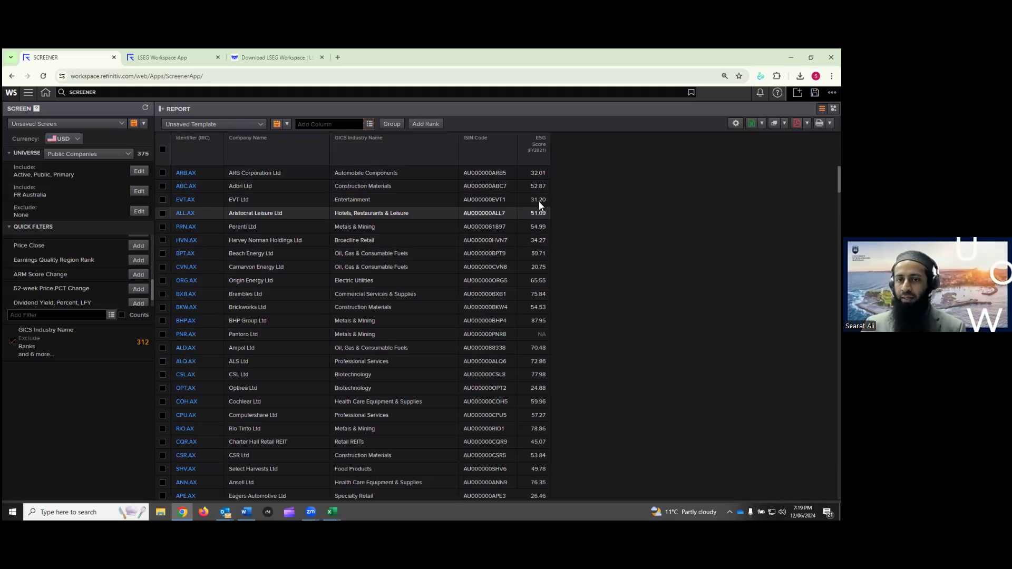
{"action": "scroll", "coordinate": [541, 297], "scroll_direction": "down", "scroll_amount": 20}
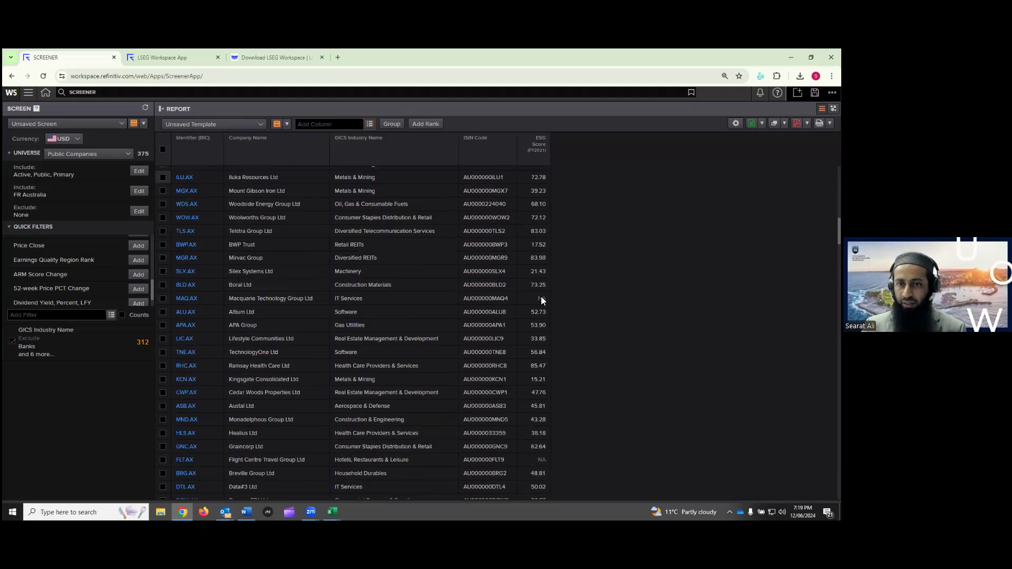
Add an ESG Score (FY2022) column using the recently used ESG Score item
{"action": "scroll", "coordinate": [541, 297], "scroll_direction": "up", "scroll_amount": 20}
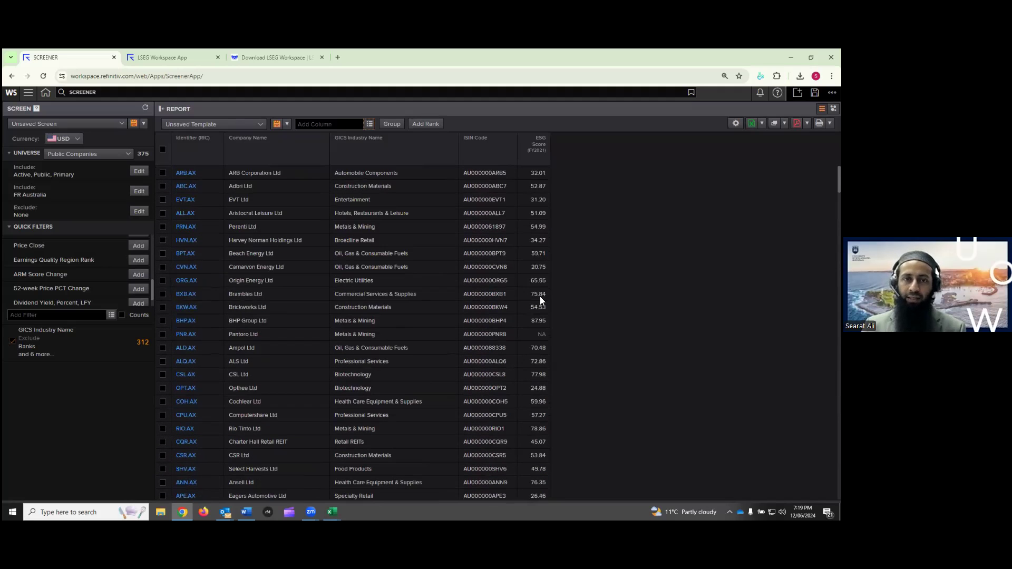
{"action": "left_click", "coordinate": [371, 124]}
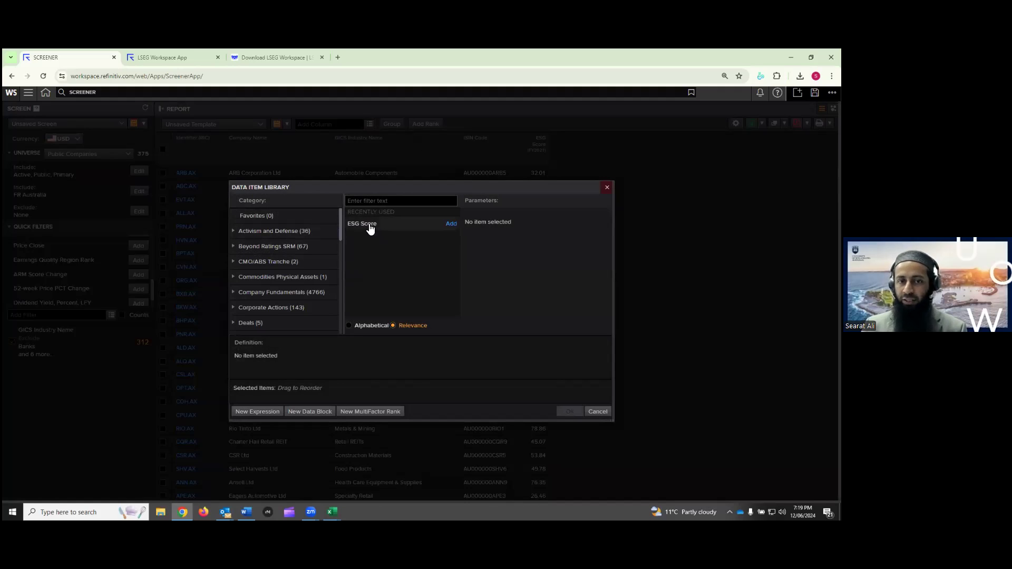
{"action": "mouse_move", "coordinate": [369, 226]}
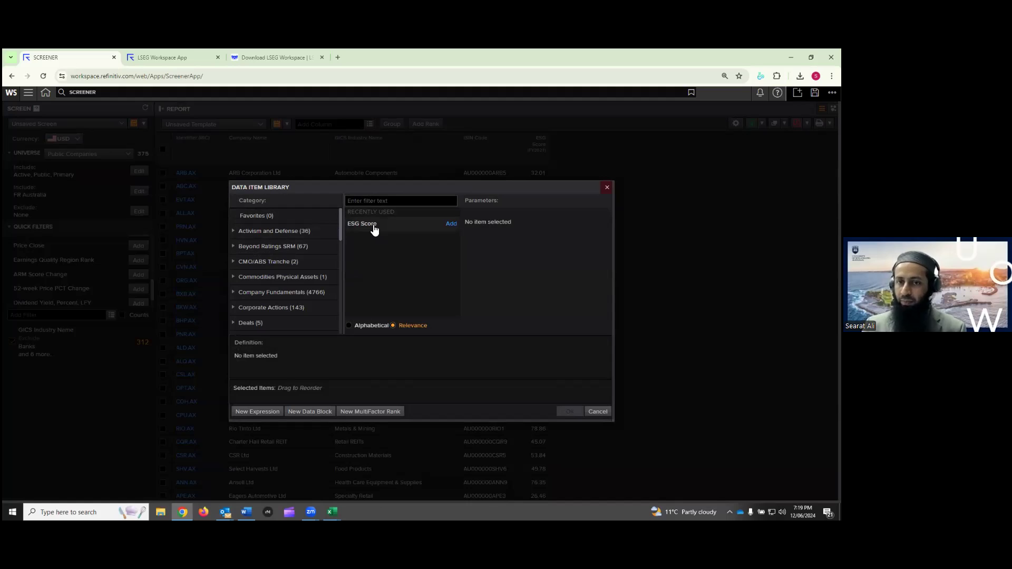
{"action": "left_click", "coordinate": [377, 227]}
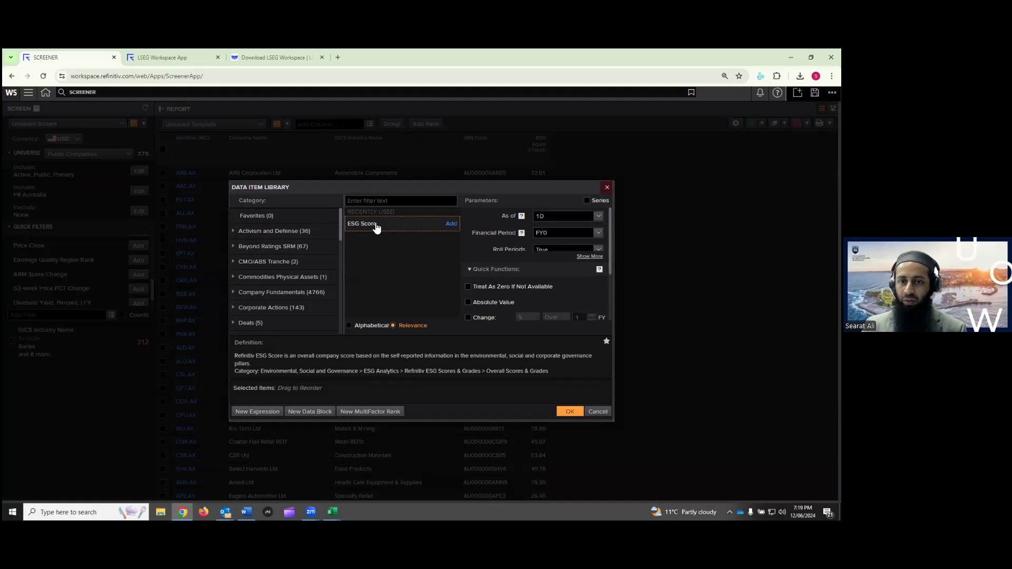
{"action": "key", "text": "BackSpace"}
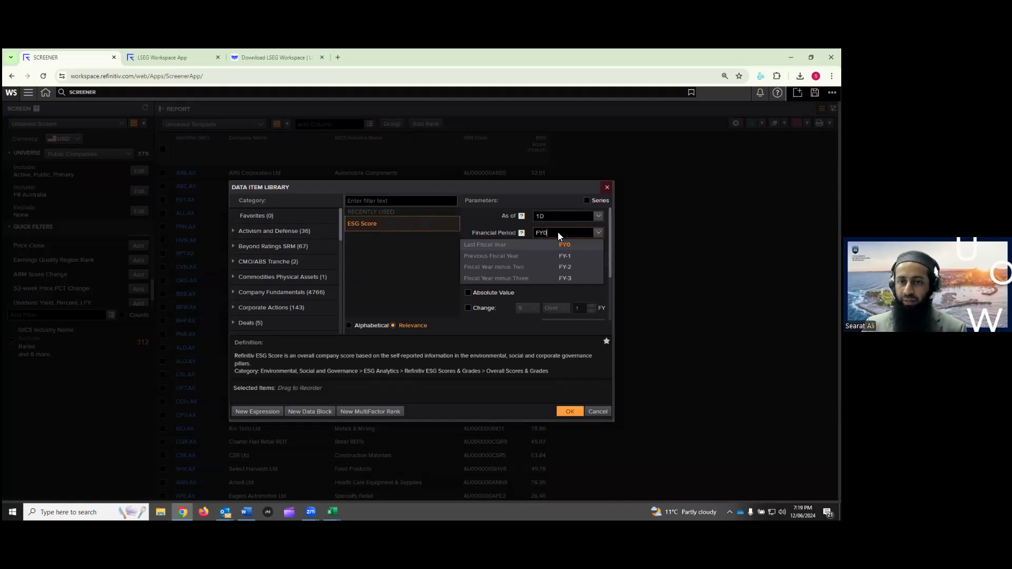
{"action": "type", "text": "2022"}
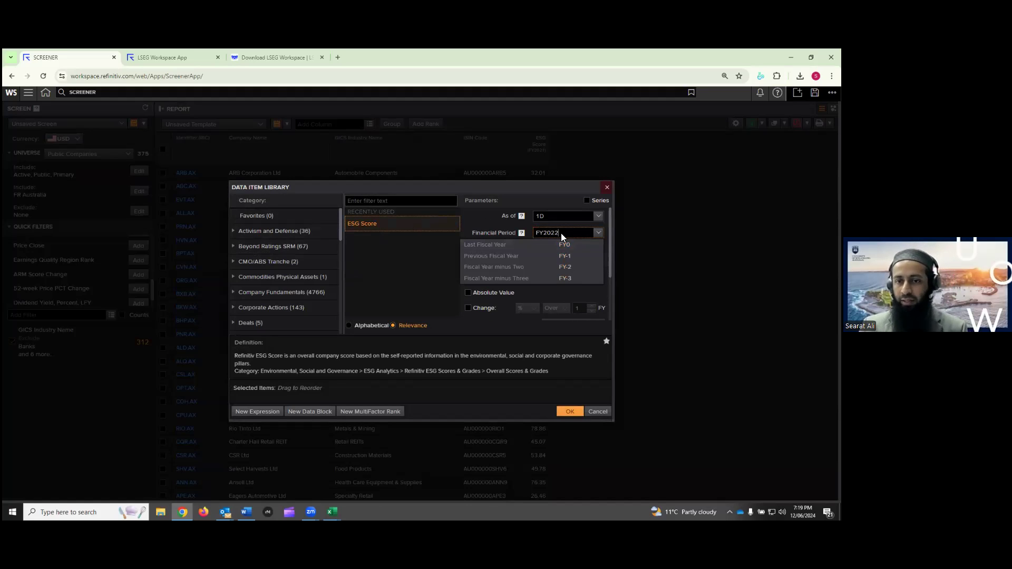
{"action": "left_click", "coordinate": [497, 224]}
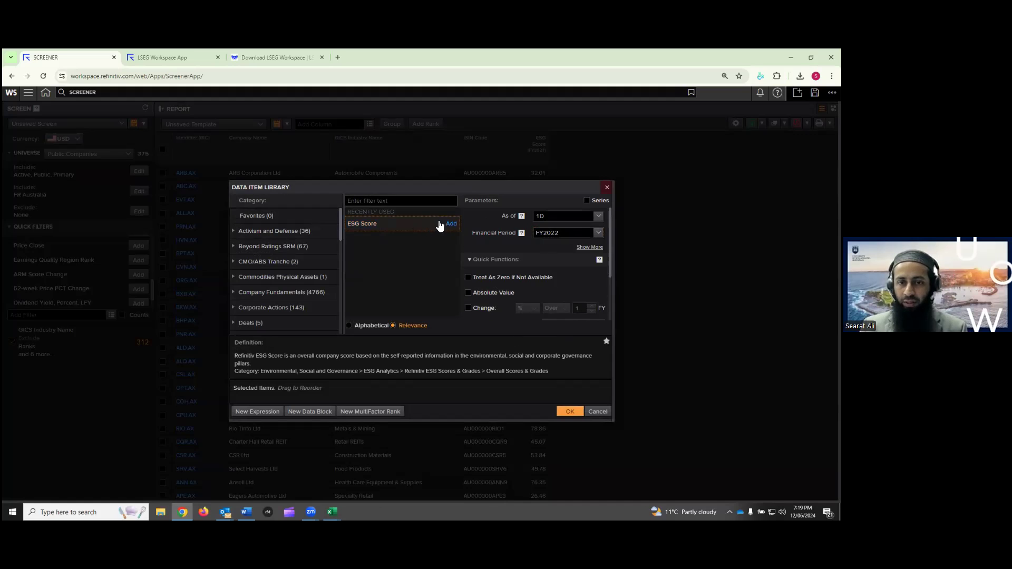
{"action": "double_click", "coordinate": [449, 226]}
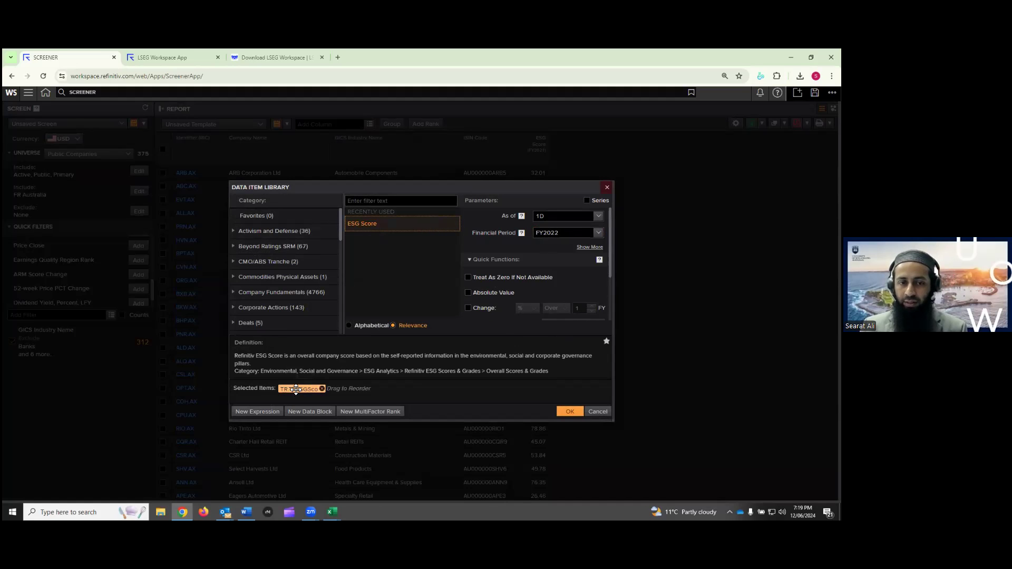
{"action": "left_click", "coordinate": [567, 414]}
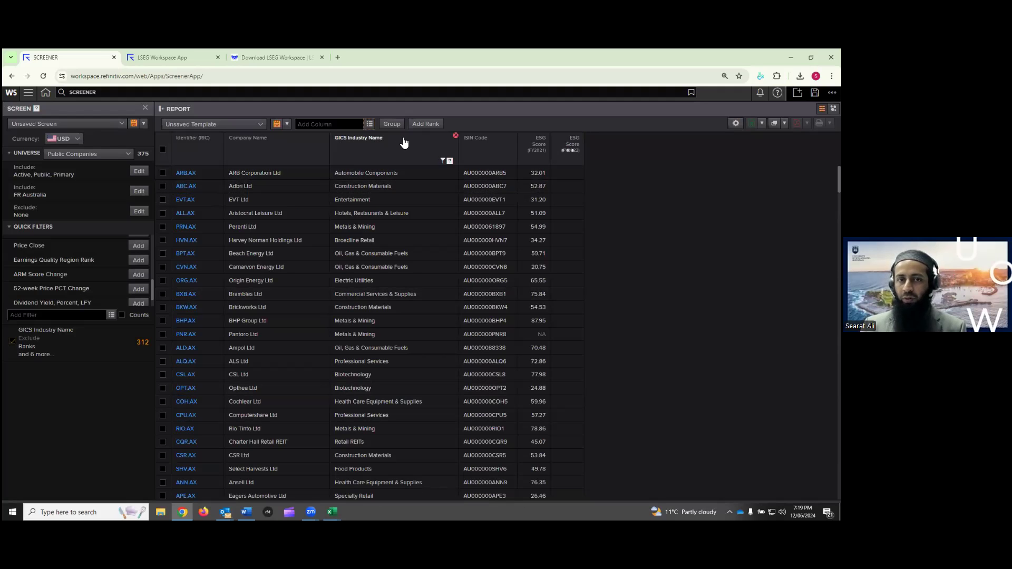
Add an ESG Score column with financial period FY2023
{"action": "left_click", "coordinate": [370, 123]}
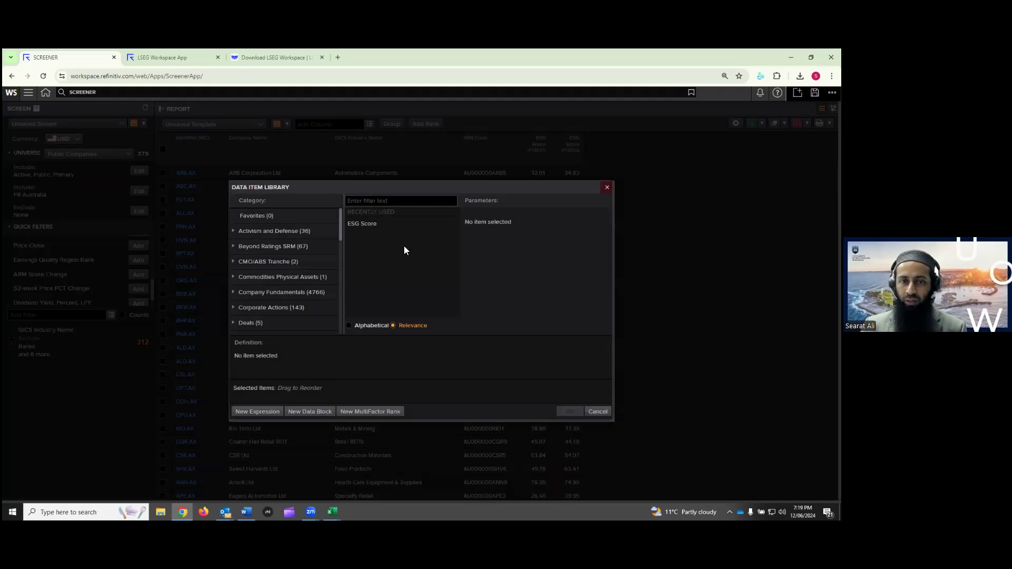
{"action": "left_click", "coordinate": [379, 226]}
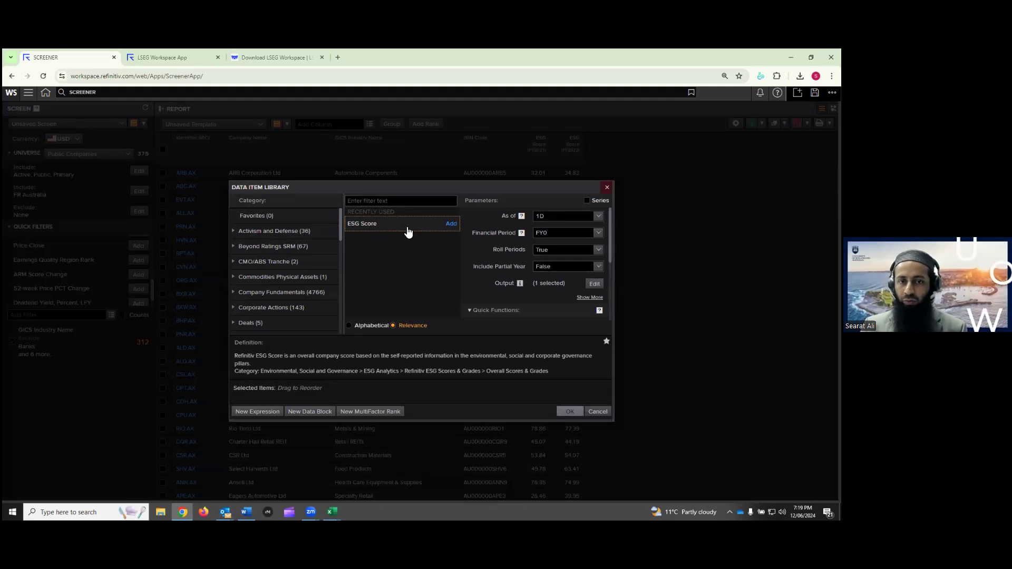
{"action": "key", "text": "BackSpace"}
{"action": "type", "text": "2023"}
{"action": "left_click", "coordinate": [484, 223]}
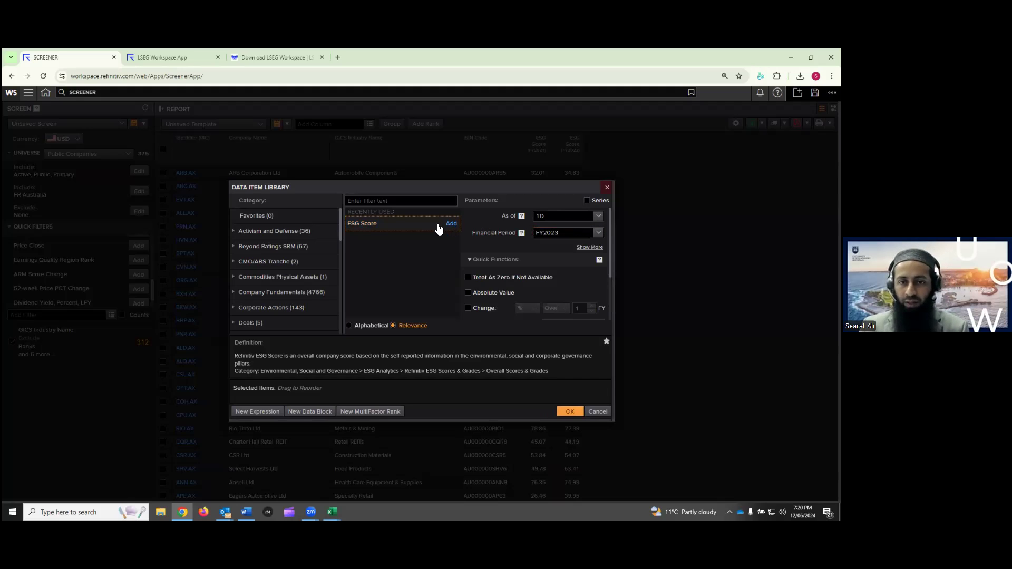
{"action": "left_click", "coordinate": [452, 224]}
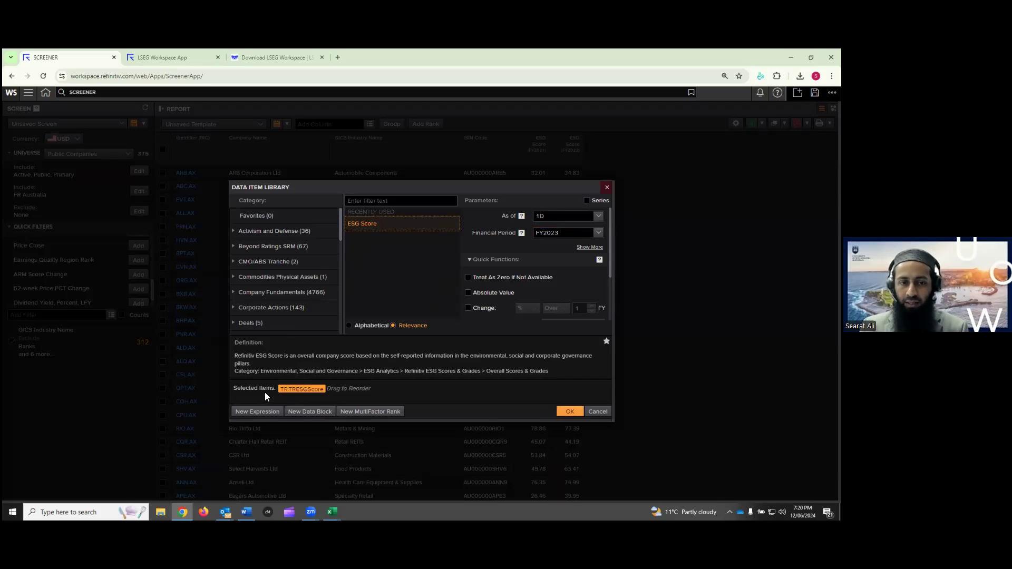
{"action": "left_click", "coordinate": [568, 412]}
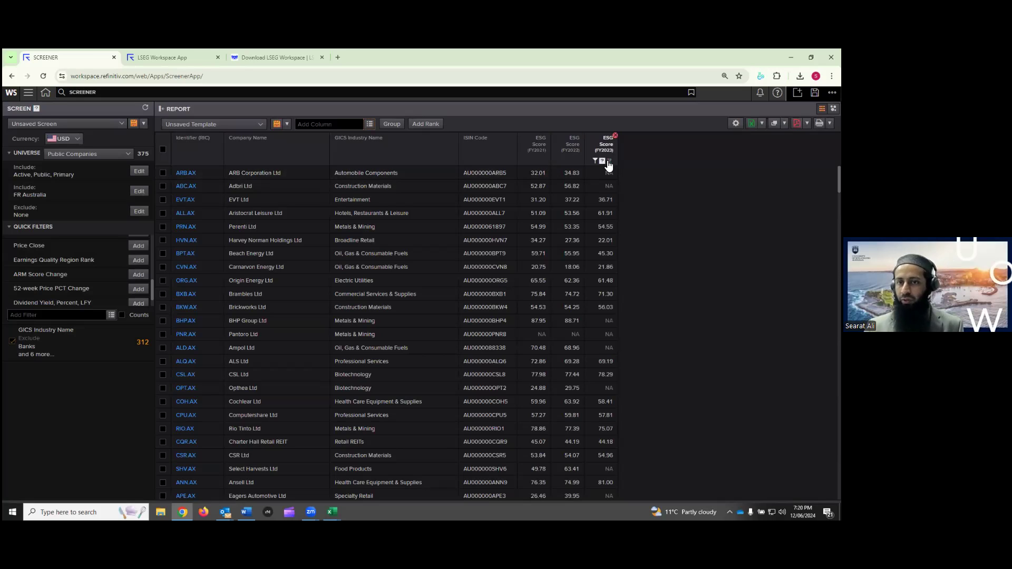
Filter the library for 'soc', pick Social Pillar Score, set period FY2021 and insert the column
{"action": "mouse_move", "coordinate": [615, 164]}
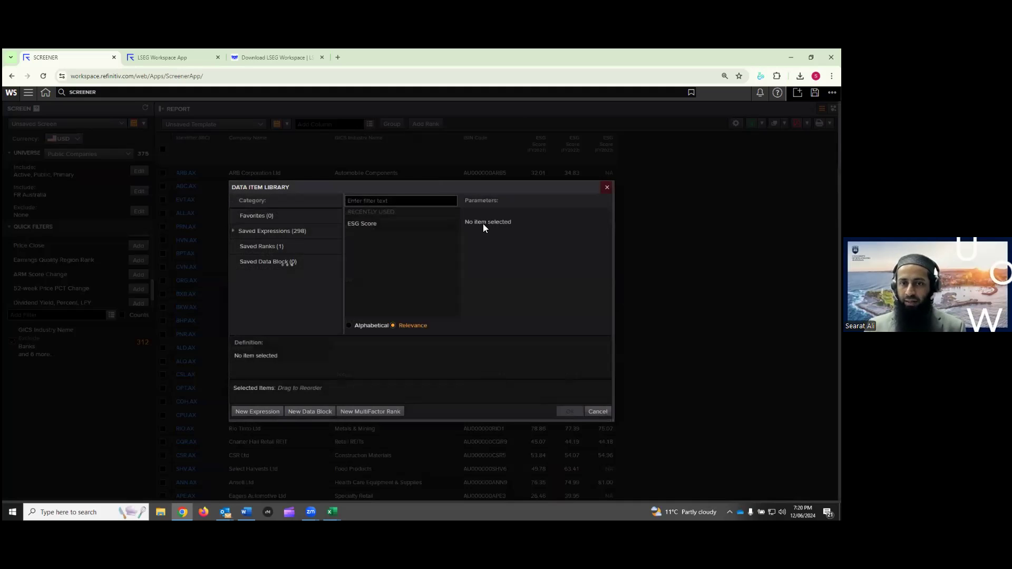
{"action": "type", "text": "social pillar"}
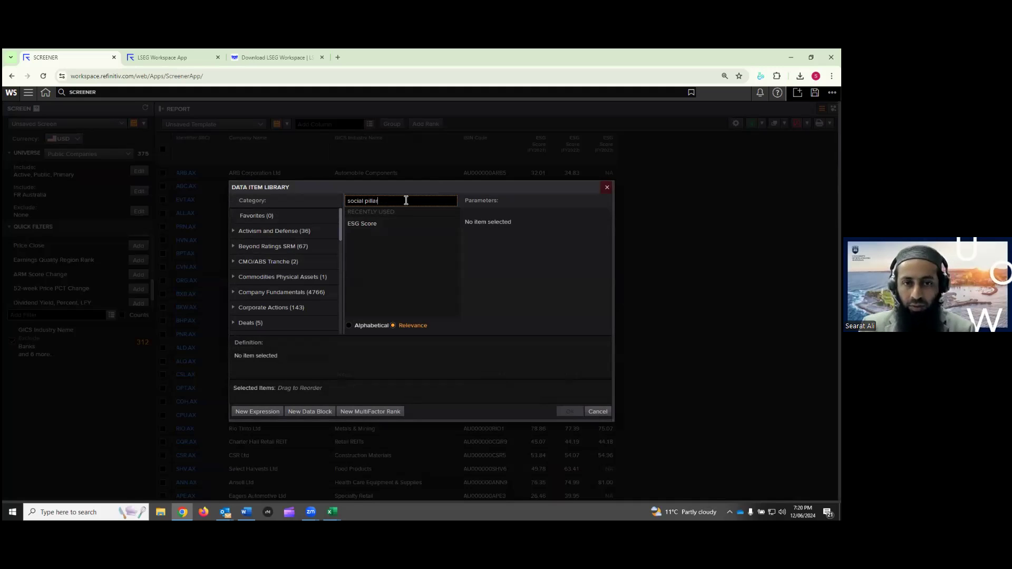
{"action": "left_click", "coordinate": [374, 215]}
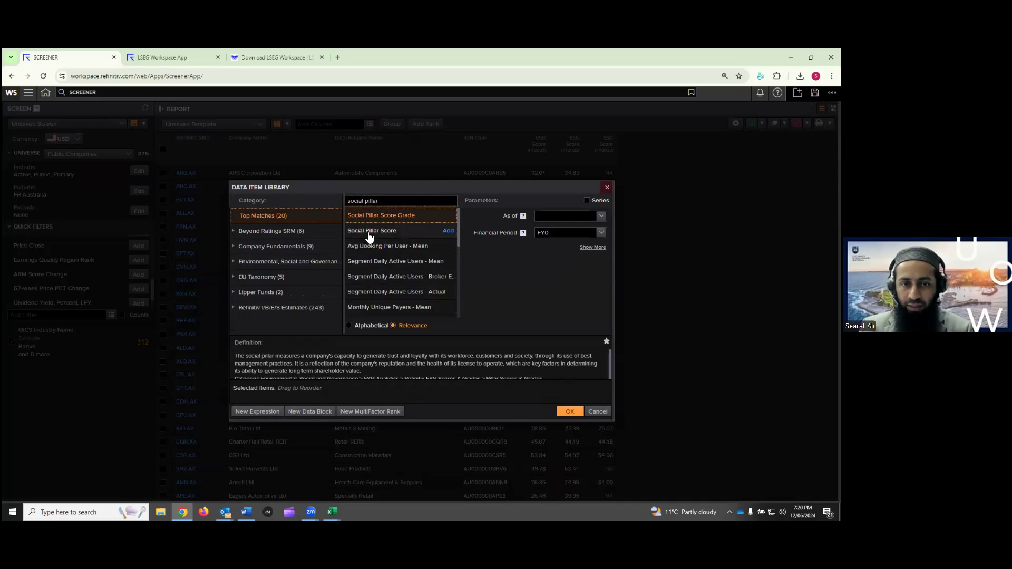
{"action": "left_click", "coordinate": [369, 232]}
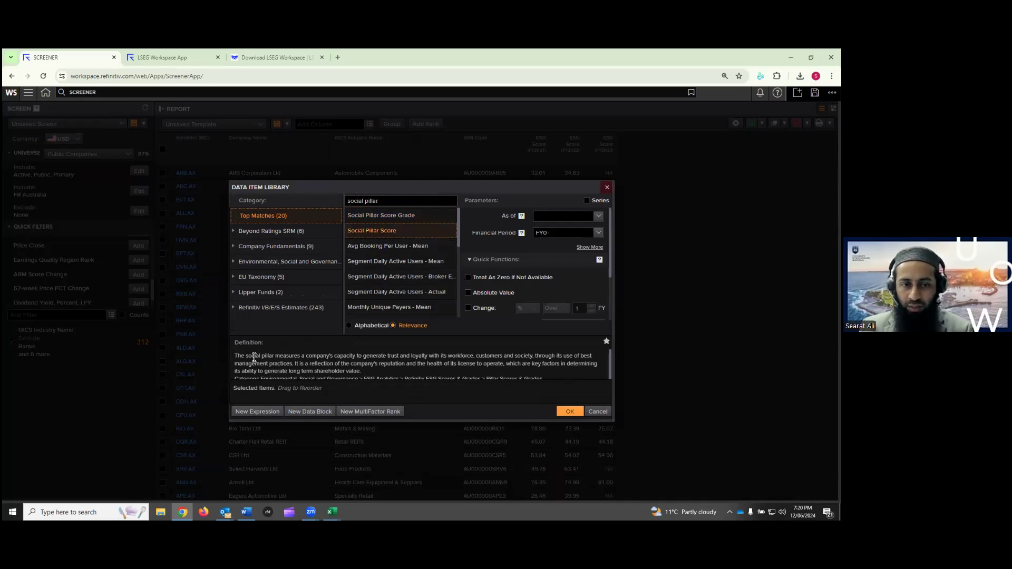
{"action": "left_click", "coordinate": [561, 233]}
{"action": "key", "text": "BackSpace"}
{"action": "type", "text": "2022"}
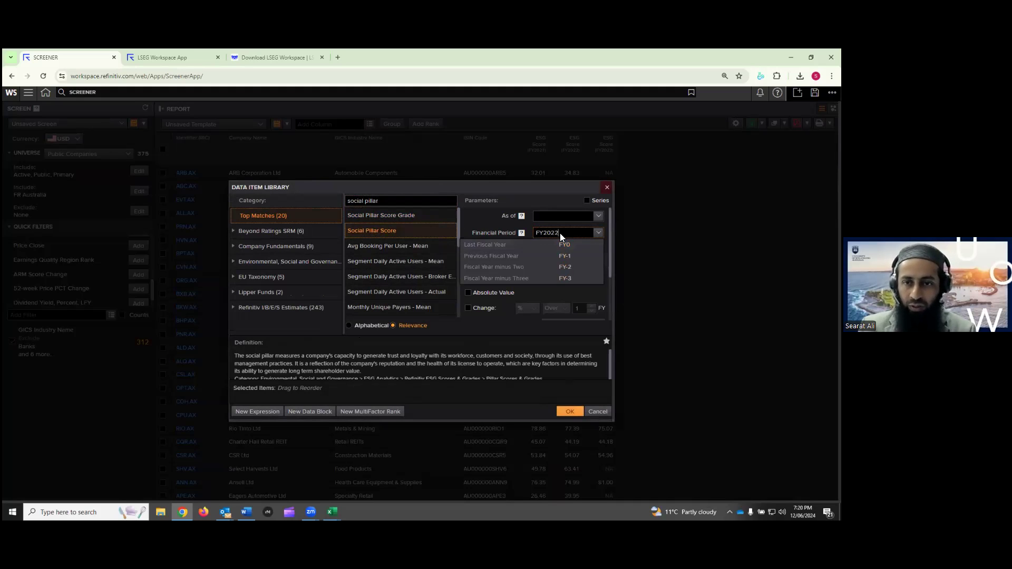
{"action": "key", "text": "BackSpace"}
{"action": "type", "text": "1"}
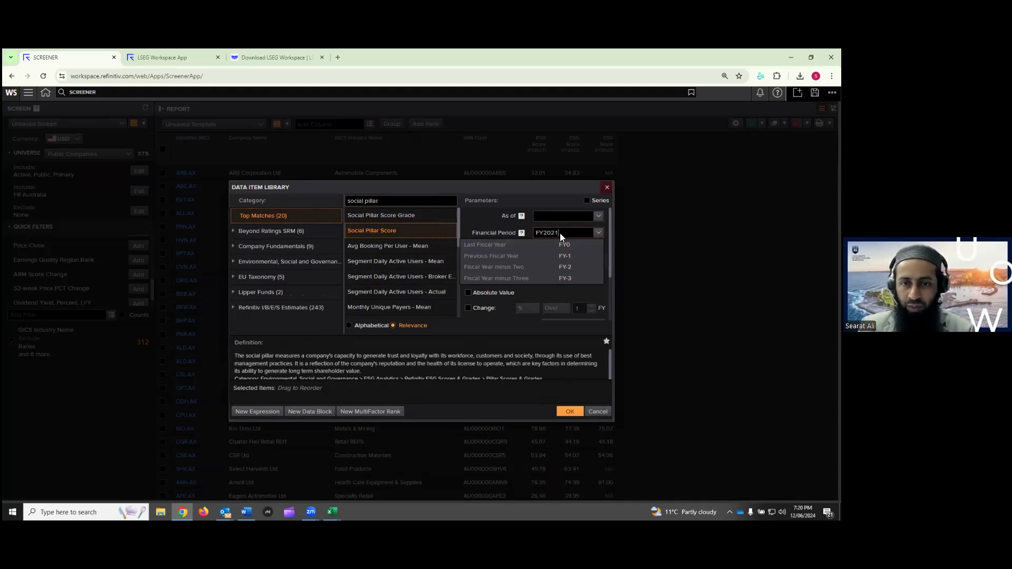
{"action": "double_click", "coordinate": [441, 231]}
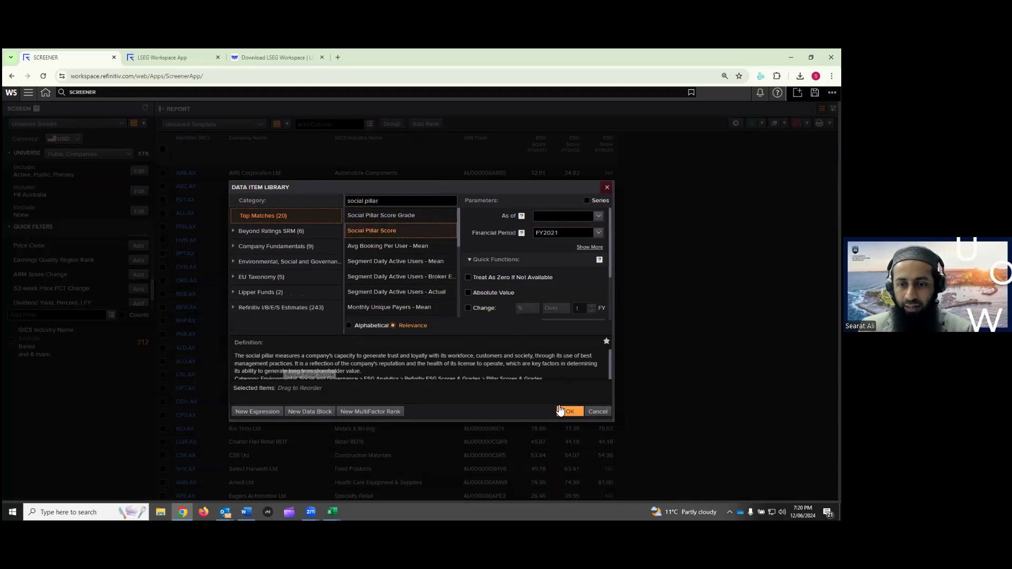
{"action": "left_click", "coordinate": [572, 412]}
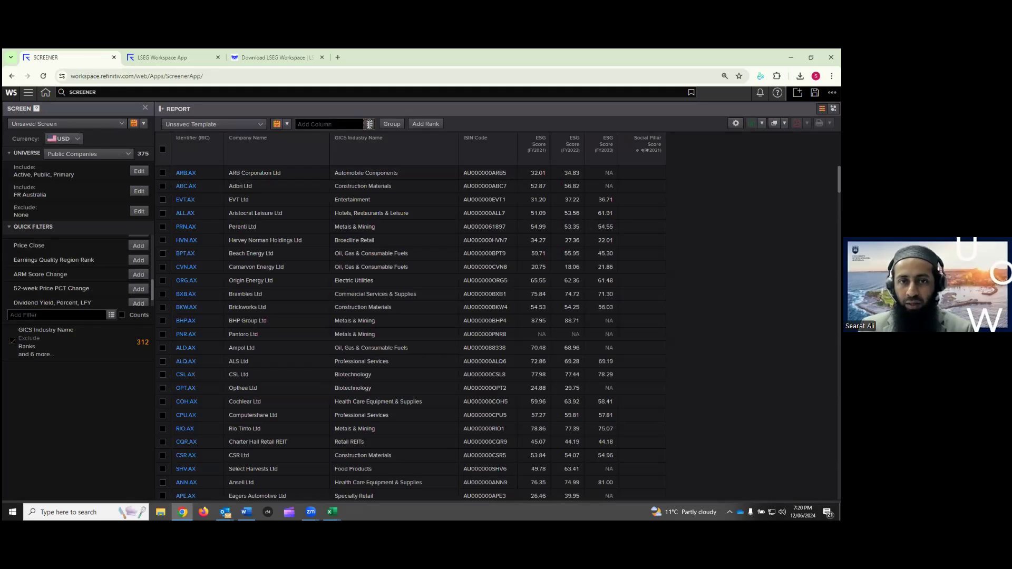
Pick Social Pillar Score from Recently Used, set period FY2022 and add it to the selection
{"action": "left_click", "coordinate": [371, 126]}
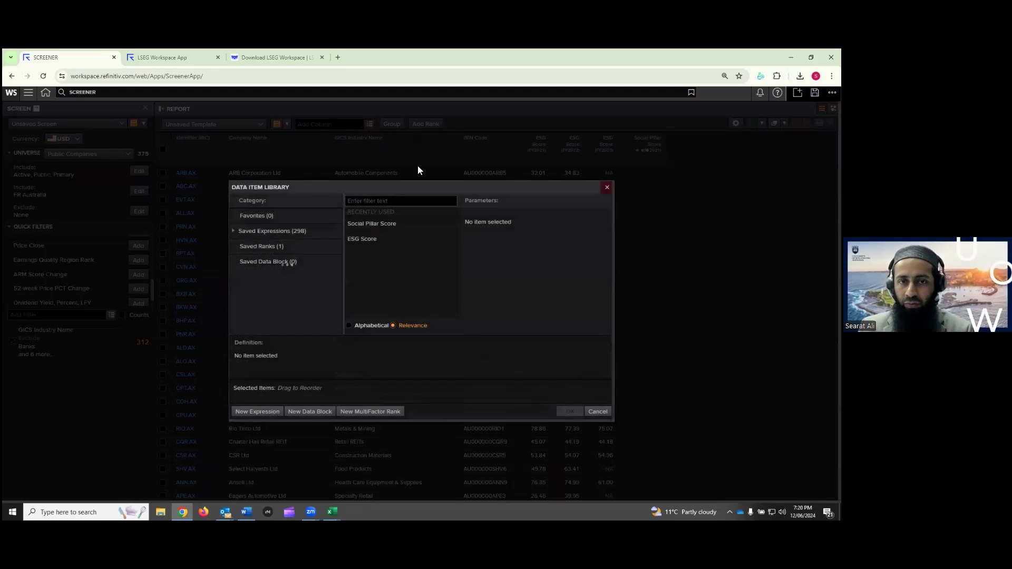
{"action": "left_click", "coordinate": [405, 226]}
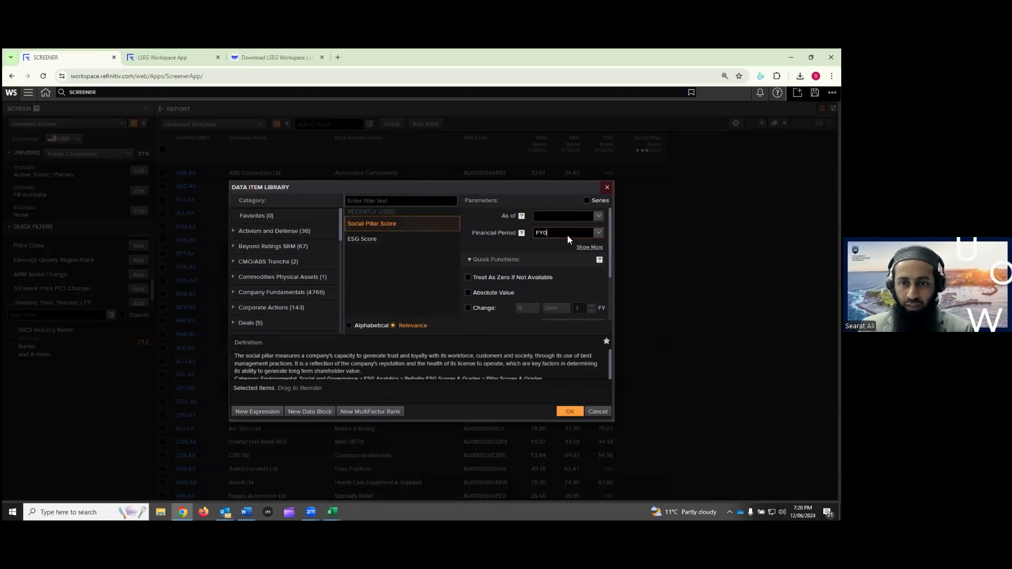
{"action": "left_click", "coordinate": [568, 234]}
{"action": "key", "text": "BackSpace"}
{"action": "type", "text": "2022"}
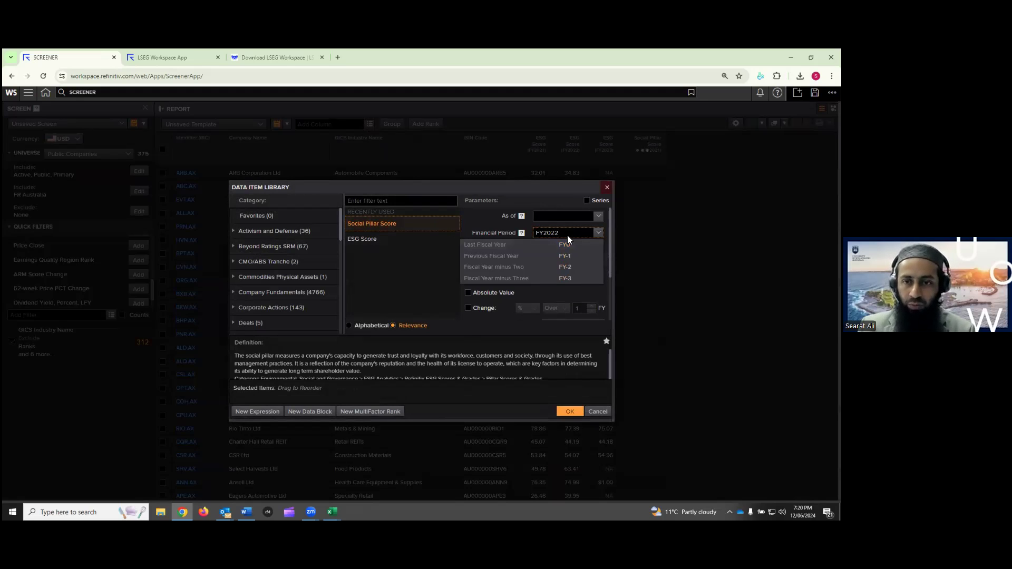
{"action": "left_click", "coordinate": [451, 225]}
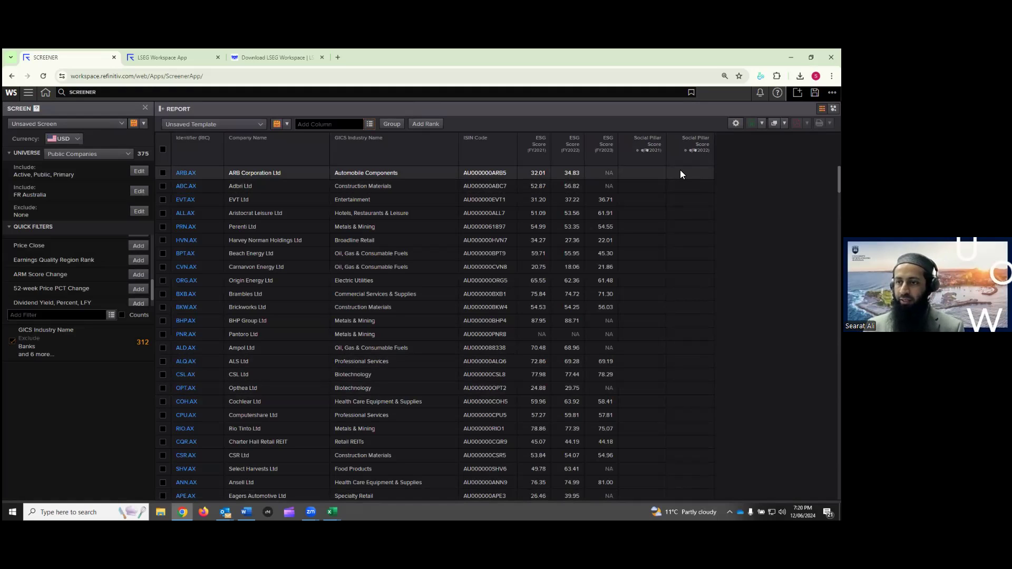
{"action": "left_click", "coordinate": [370, 126]}
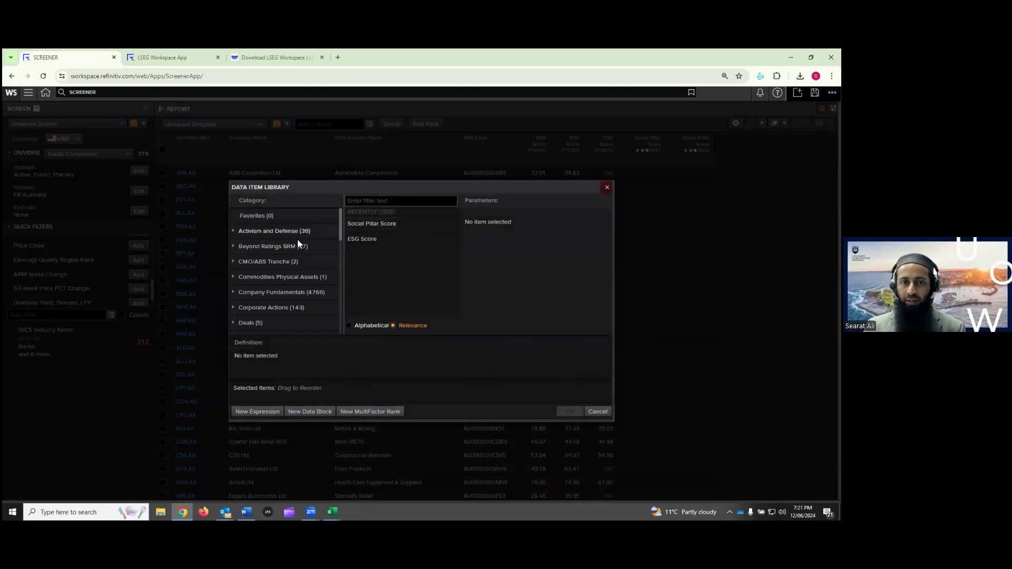
{"action": "left_click_drag", "start_coordinate": [340, 232], "coordinate": [361, 275]}
{"action": "left_click", "coordinate": [234, 272]}
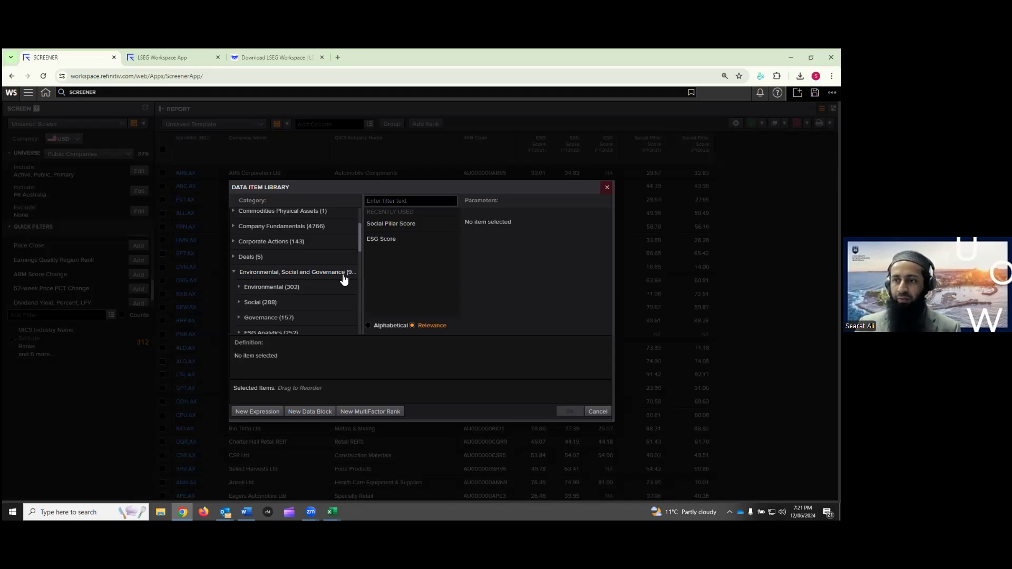
{"action": "left_click", "coordinate": [607, 187]}
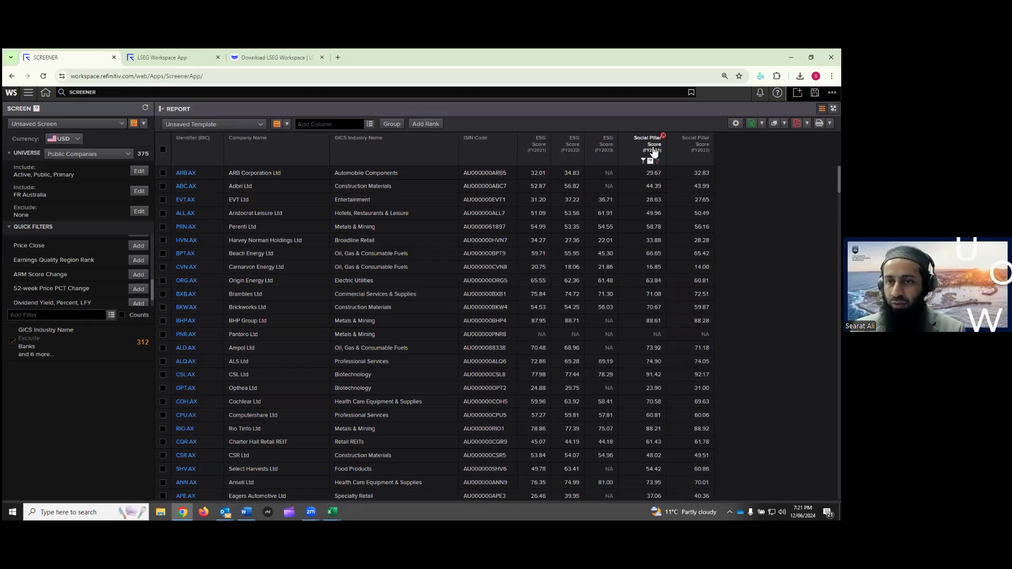
{"action": "mouse_move", "coordinate": [677, 153]}
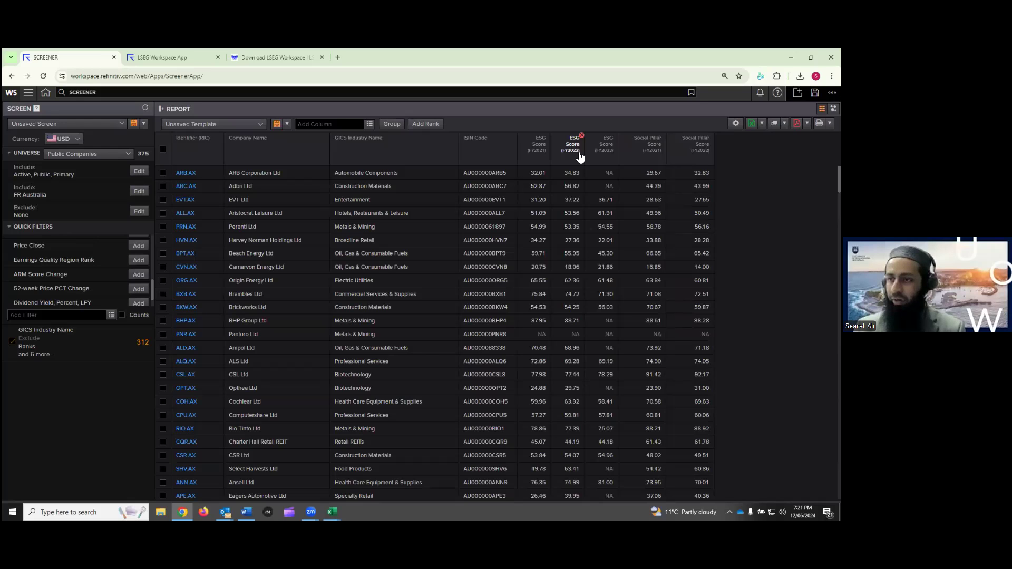
Select ESG Score from Recently Used and enable its Series parameter for multi-year values
{"action": "left_click", "coordinate": [370, 124]}
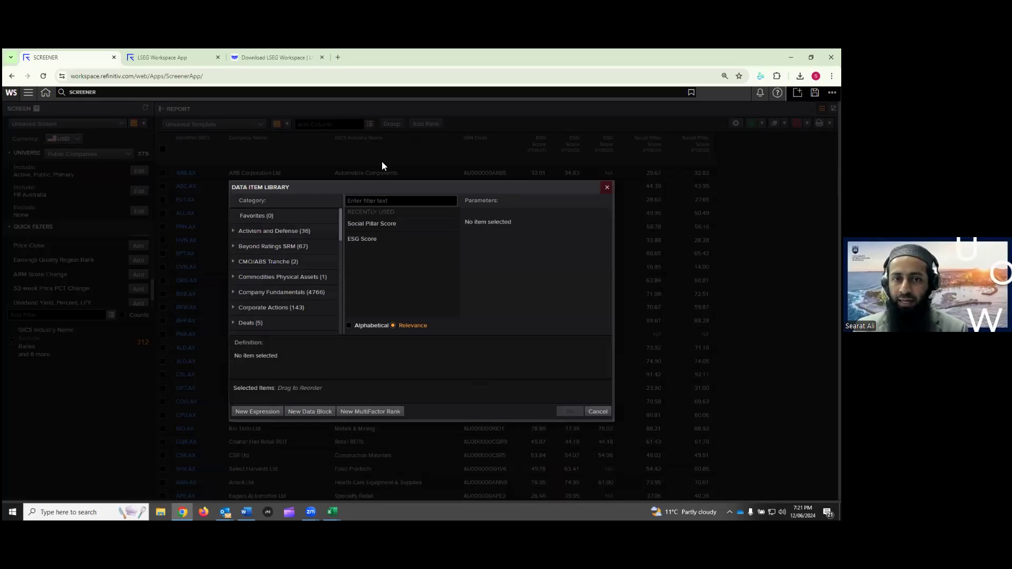
{"action": "left_click", "coordinate": [374, 242]}
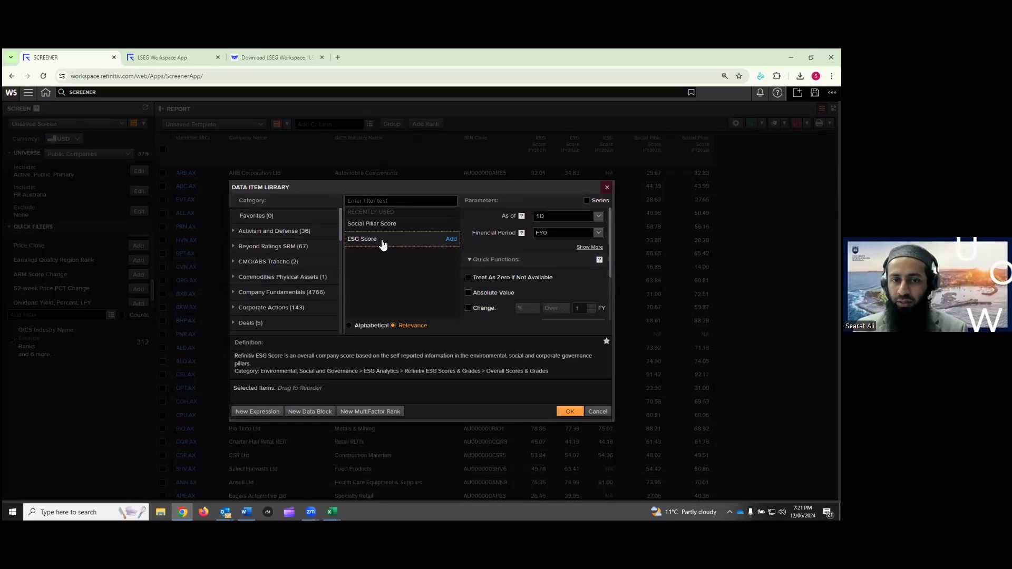
{"action": "left_click", "coordinate": [588, 201]}
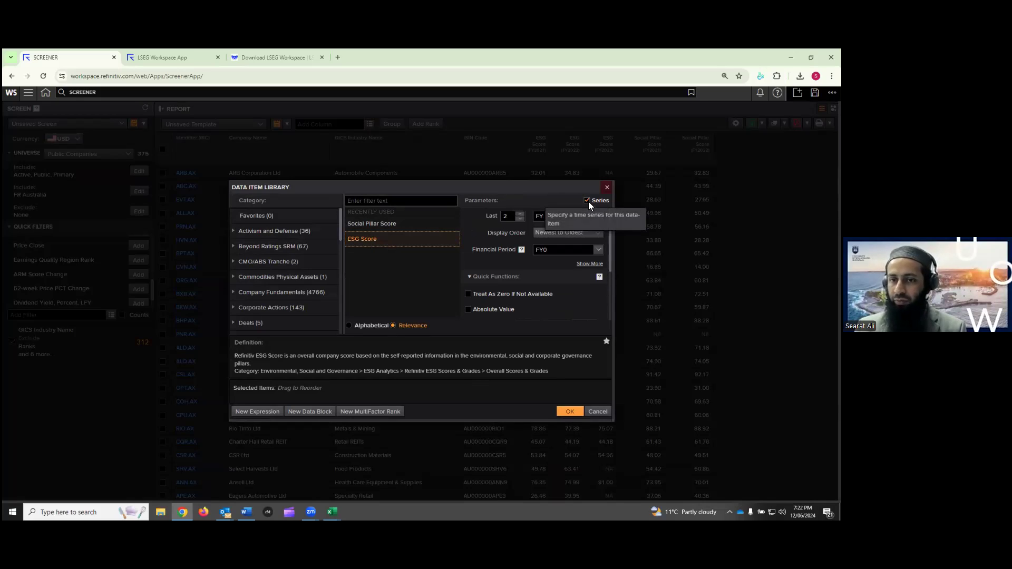
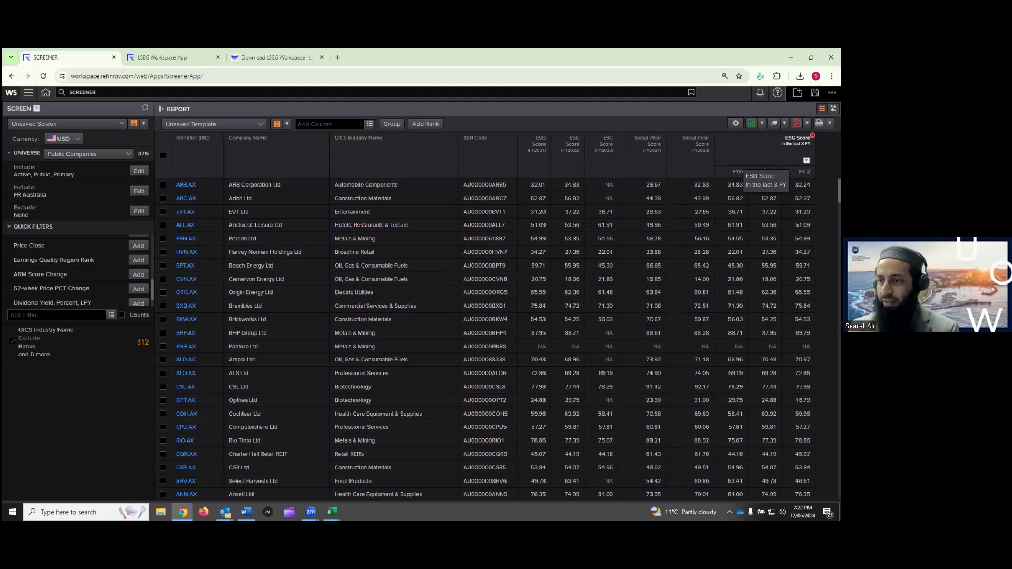
Open the Edit settings for the last-3-FY ESG Score column
{"action": "right_click", "coordinate": [751, 158]}
{"action": "left_click", "coordinate": [762, 146]}
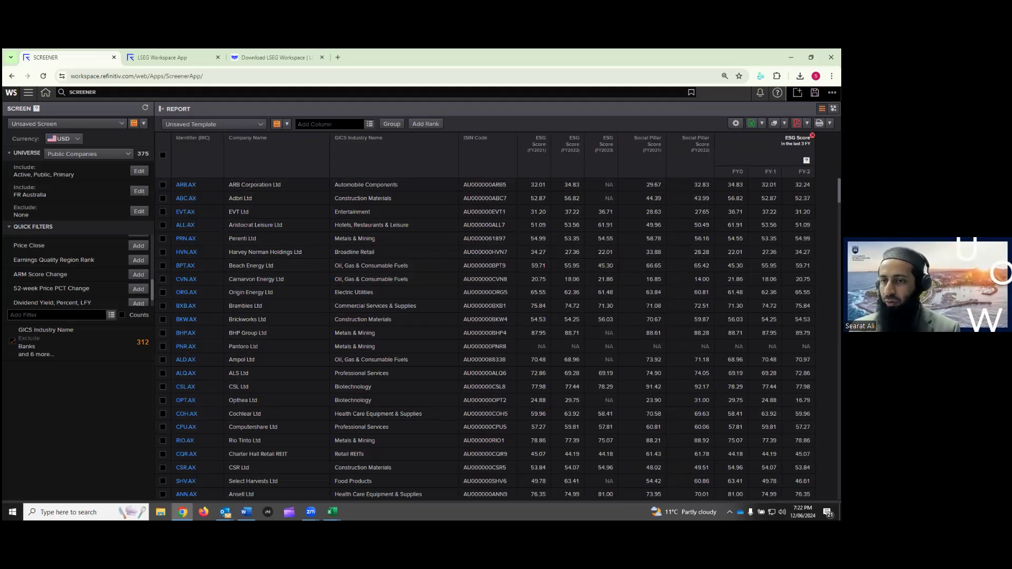
{"action": "right_click", "coordinate": [744, 149]}
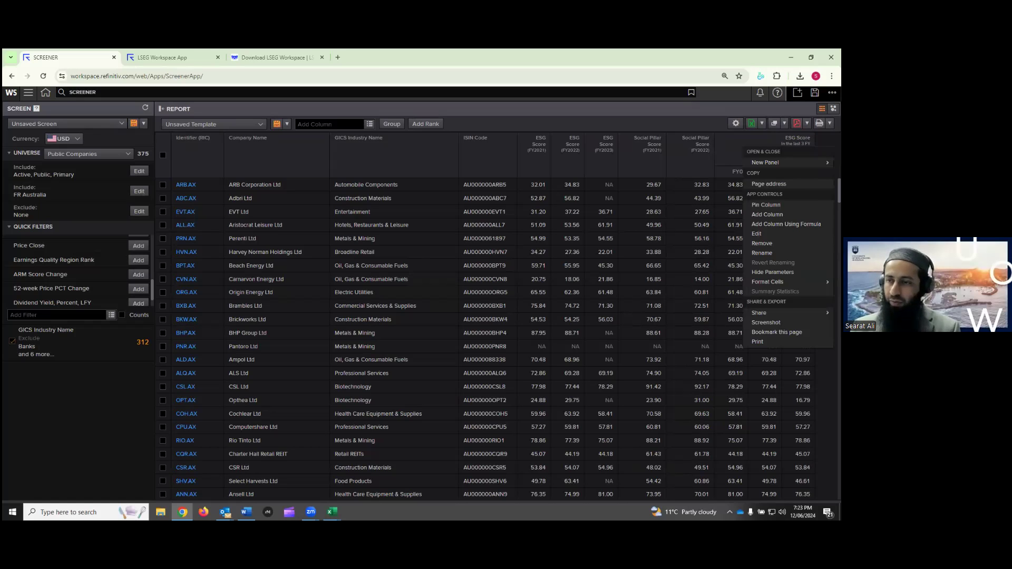
{"action": "left_click", "coordinate": [760, 142]}
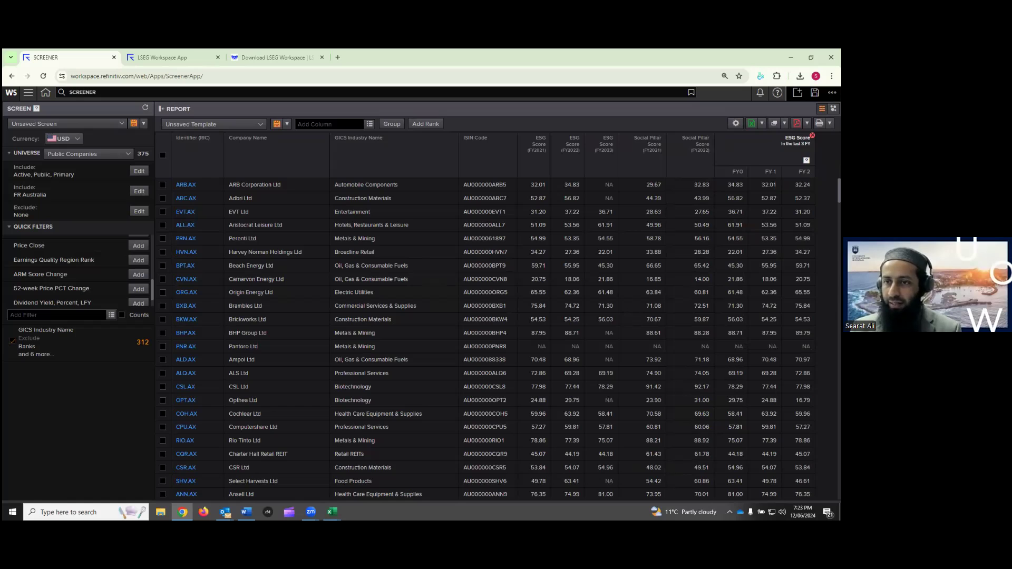
{"action": "right_click", "coordinate": [736, 142]}
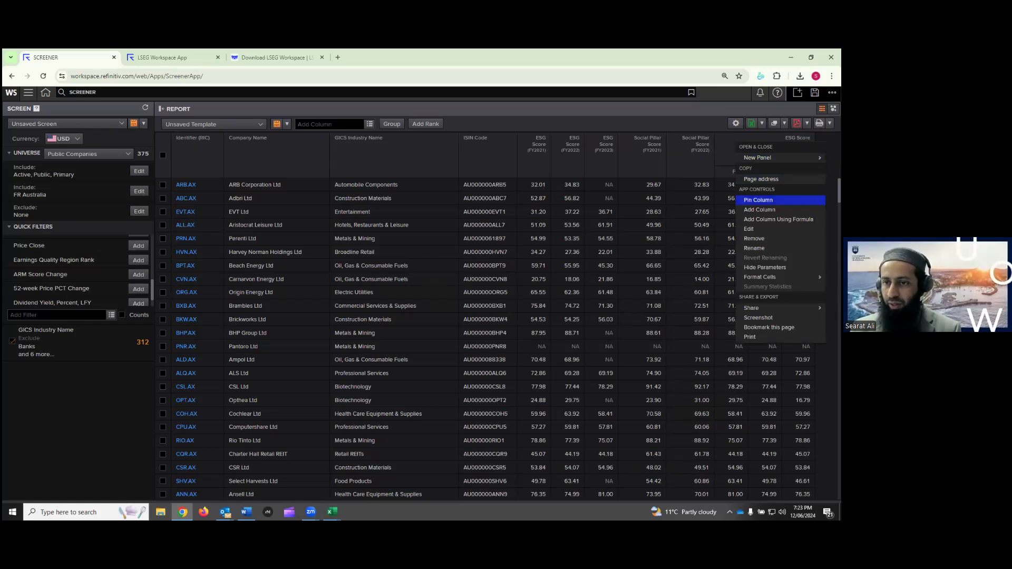
{"action": "left_click", "coordinate": [754, 229]}
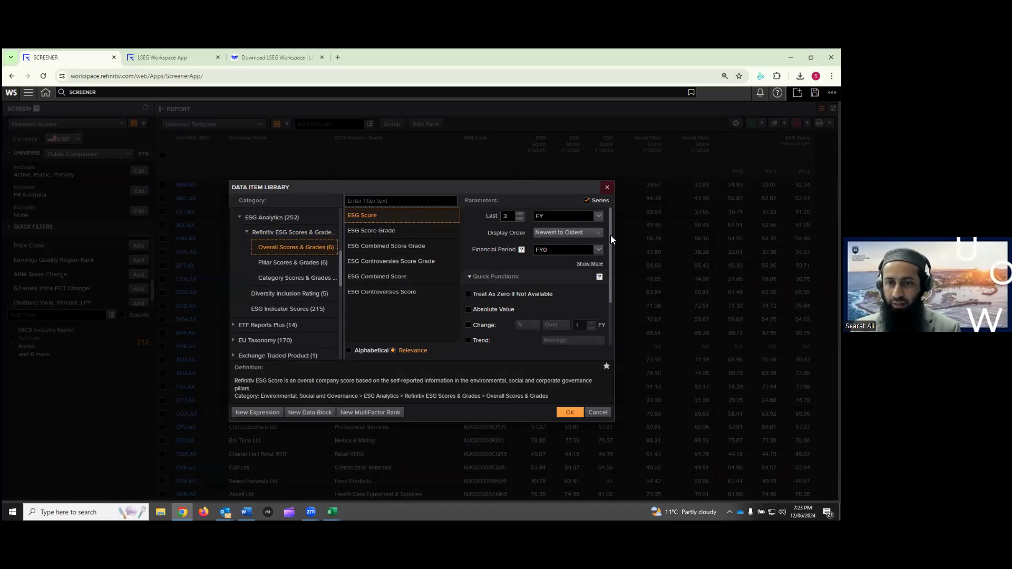
Add Date to the ESG Score outputs alongside Value and apply the change
{"action": "scroll", "coordinate": [611, 248], "scroll_direction": "down", "scroll_amount": 1}
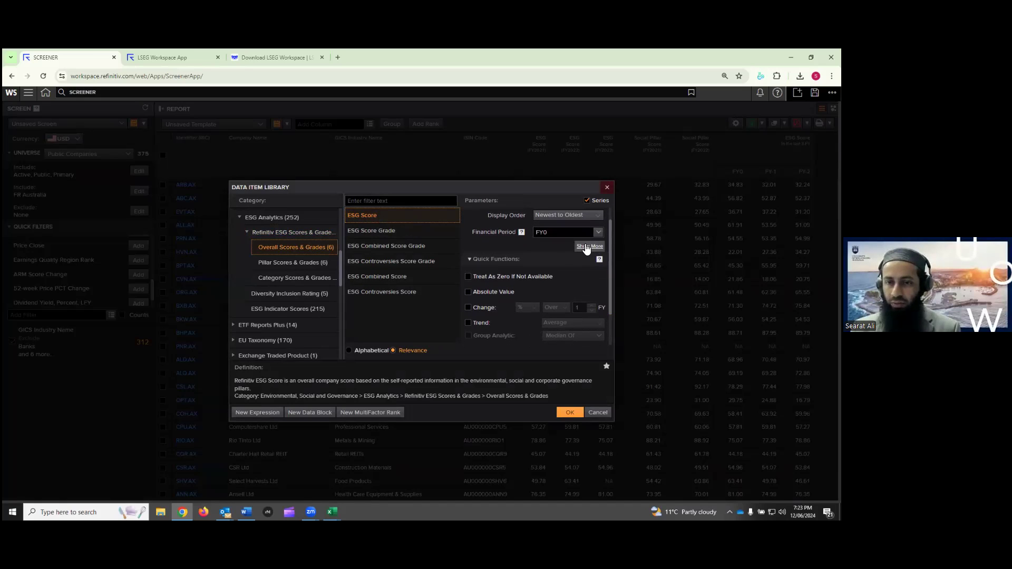
{"action": "left_click", "coordinate": [587, 247]}
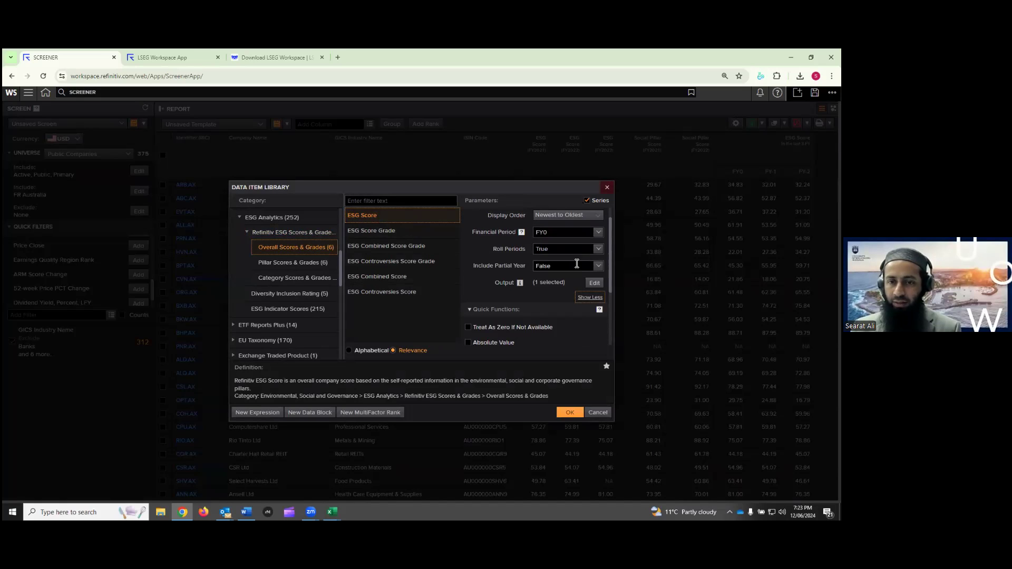
{"action": "scroll", "coordinate": [563, 262], "scroll_direction": "down", "scroll_amount": 1}
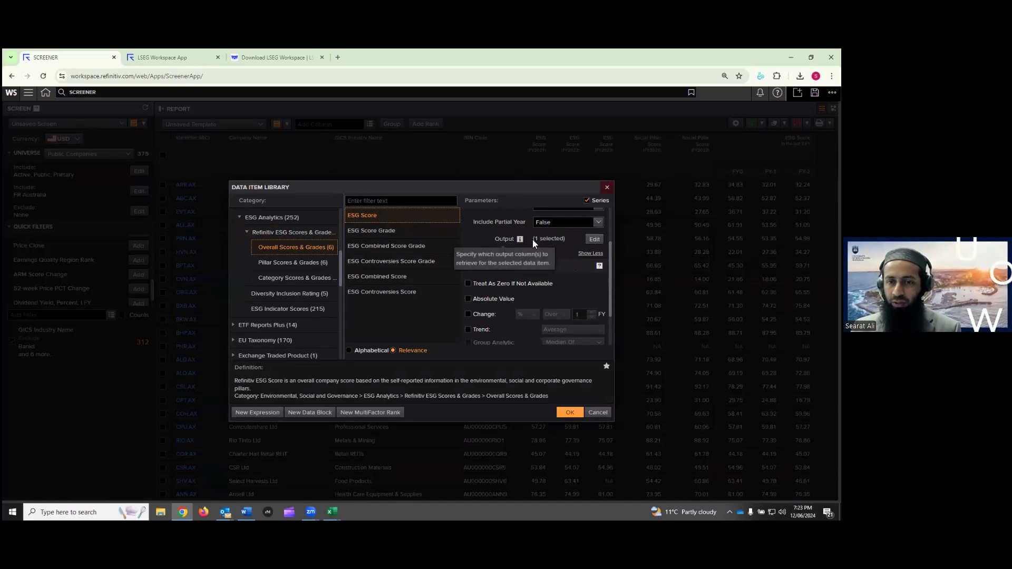
{"action": "left_click", "coordinate": [592, 239]}
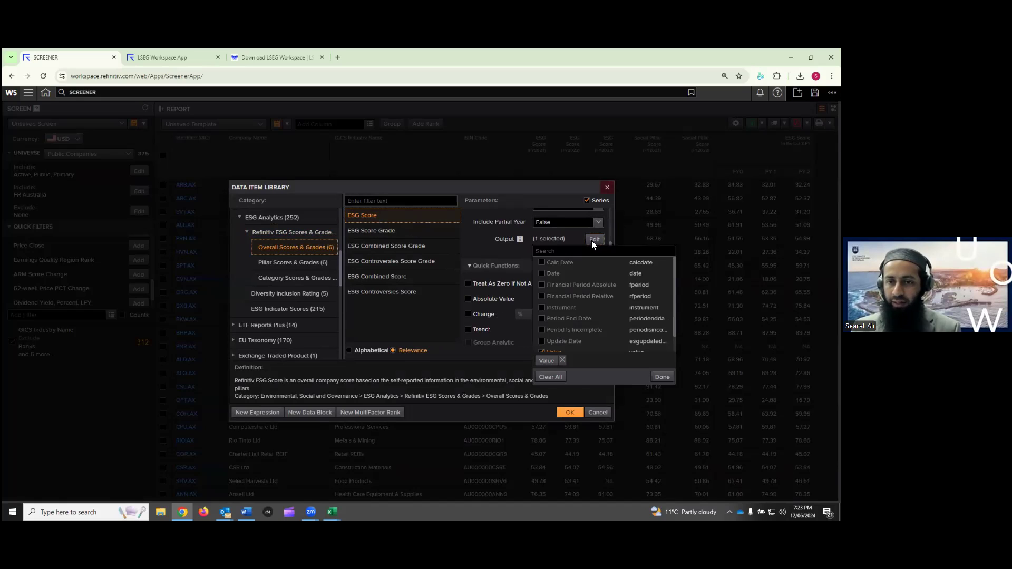
{"action": "left_click", "coordinate": [543, 273]}
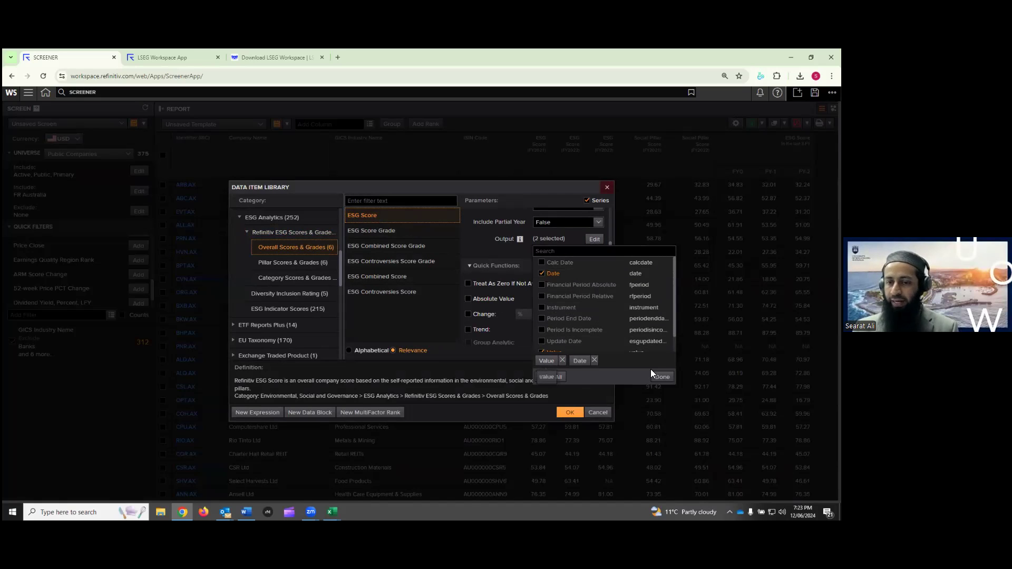
{"action": "left_click", "coordinate": [663, 377]}
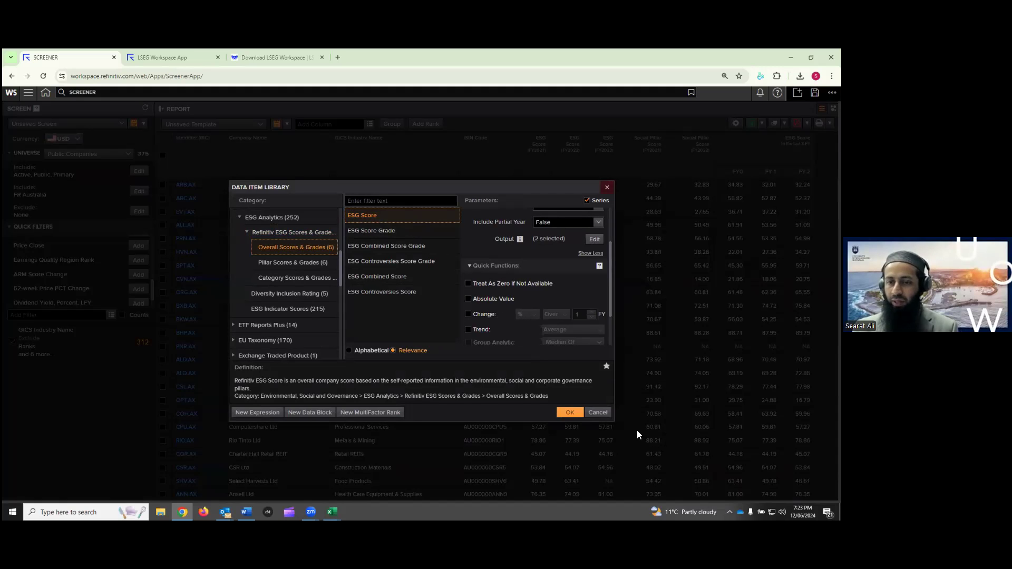
{"action": "left_click", "coordinate": [570, 413]}
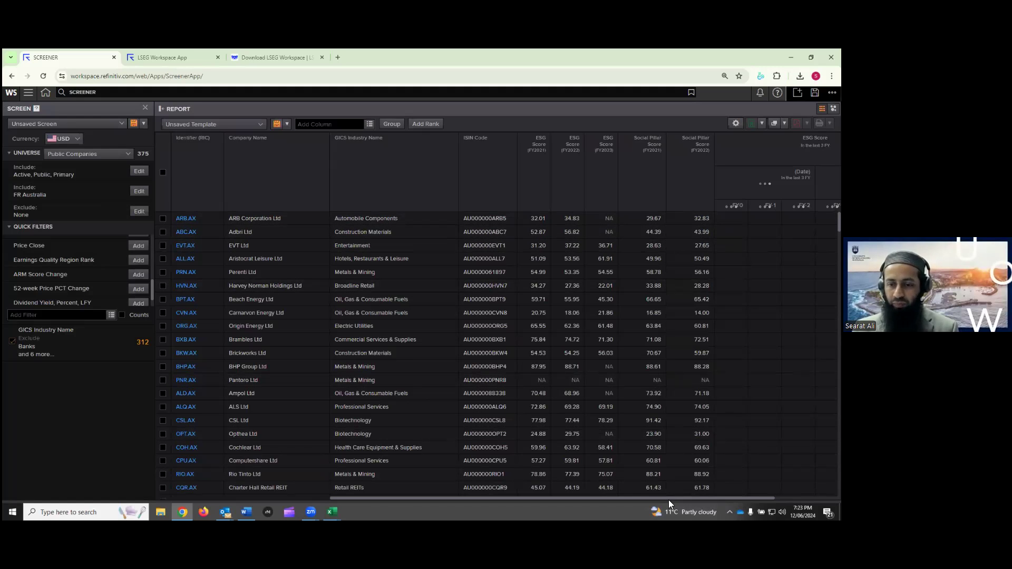
Widen the FY0 and FY-2 ESG Score date columns so full dates like 30/06/2022 show
{"action": "left_click_drag", "start_coordinate": [670, 498], "coordinate": [739, 498]}
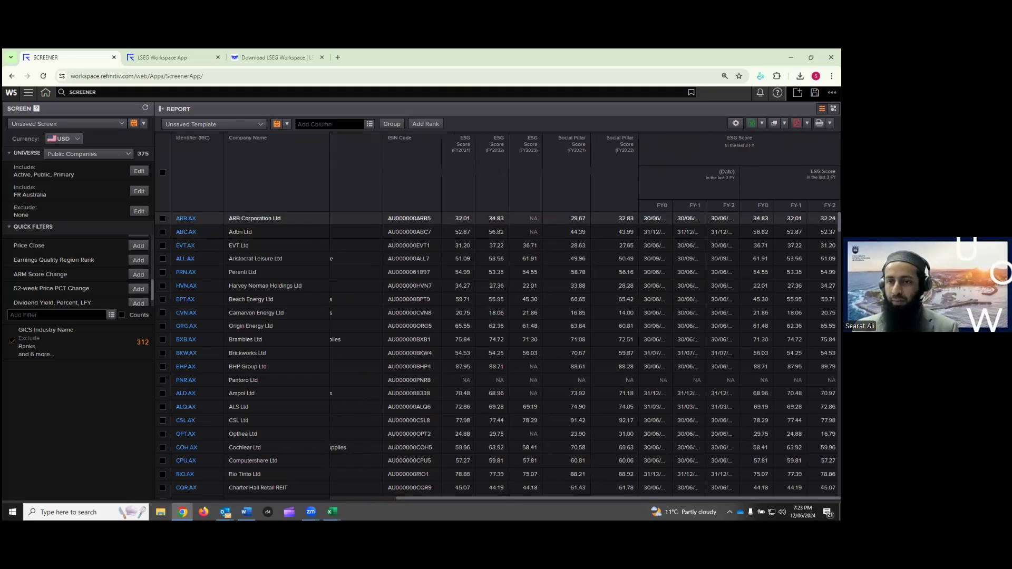
{"action": "left_click_drag", "start_coordinate": [674, 206], "coordinate": [728, 206]}
{"action": "left_click_drag", "start_coordinate": [736, 498], "coordinate": [758, 498]}
{"action": "left_click_drag", "start_coordinate": [736, 205], "coordinate": [753, 205]}
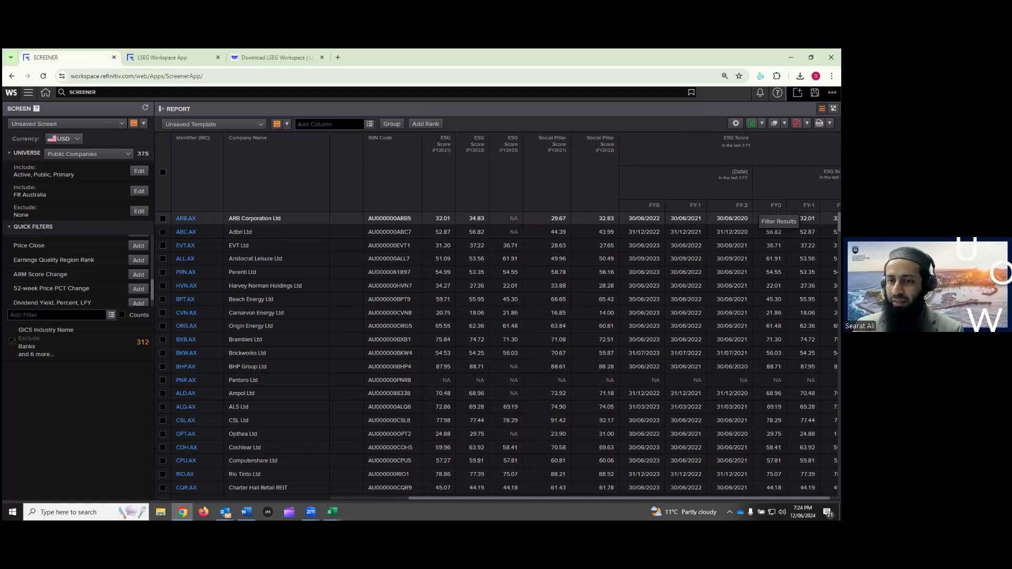
Scroll through the company rows to check each ESG Score date
{"action": "scroll", "coordinate": [649, 346], "scroll_direction": "down", "scroll_amount": 5}
{"action": "scroll", "coordinate": [649, 346], "scroll_direction": "down", "scroll_amount": 5}
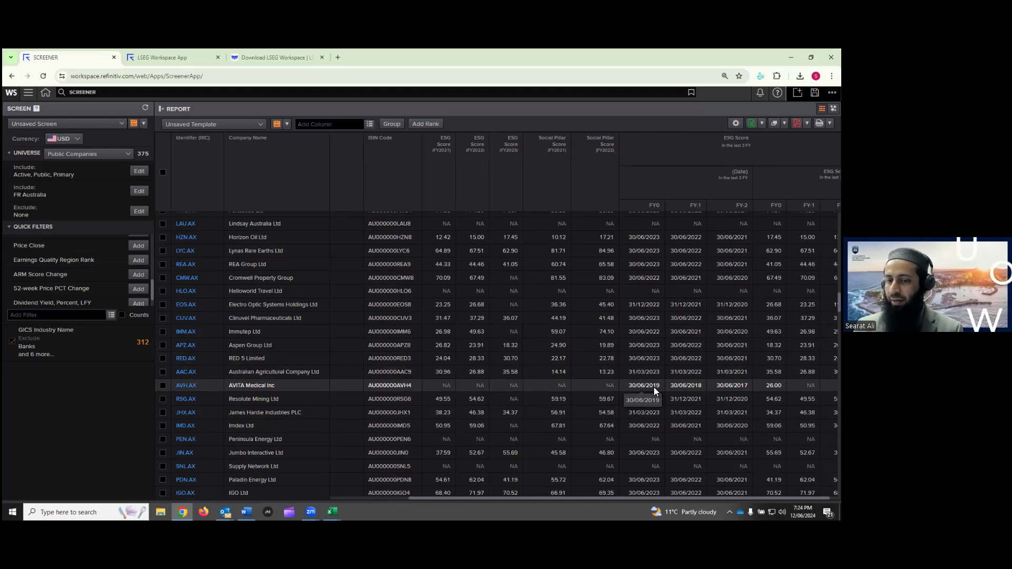
{"action": "scroll", "coordinate": [655, 387], "scroll_direction": "up", "scroll_amount": 10}
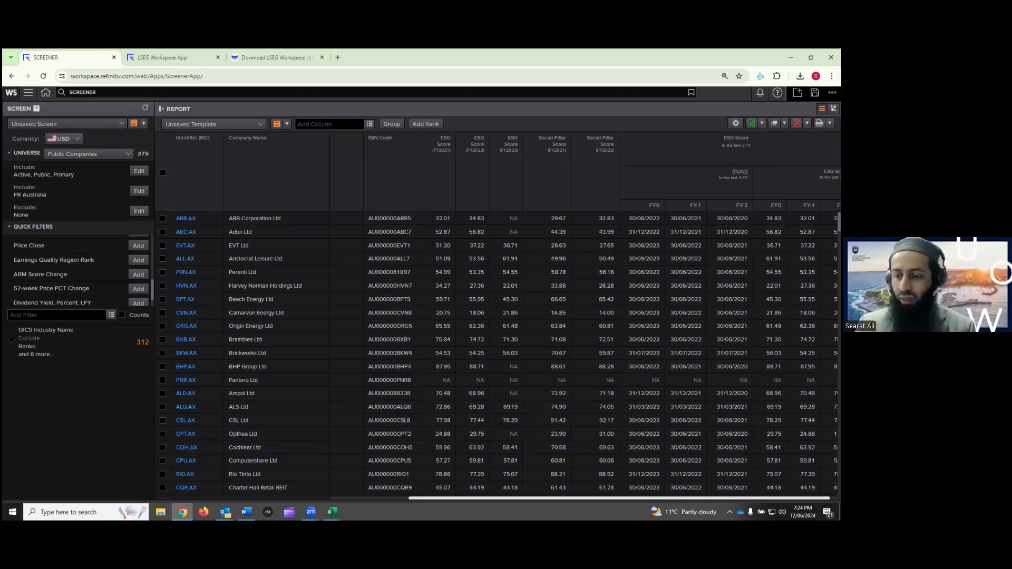
{"action": "scroll", "coordinate": [598, 316], "scroll_direction": "right", "scroll_amount": 1}
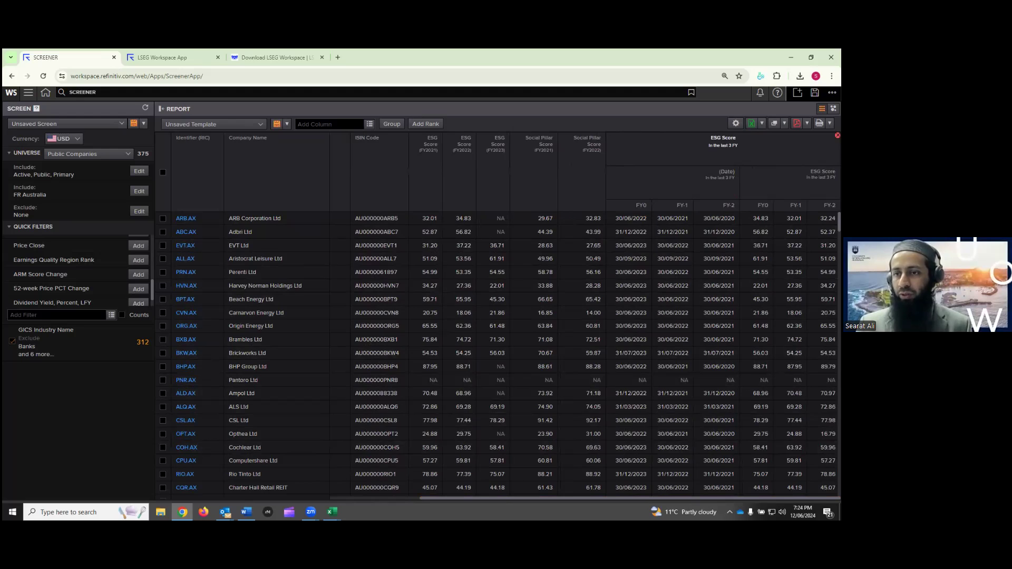
Remove the 'ESG Score In the last 3 FY' column group from the report
{"action": "left_click", "coordinate": [838, 135]}
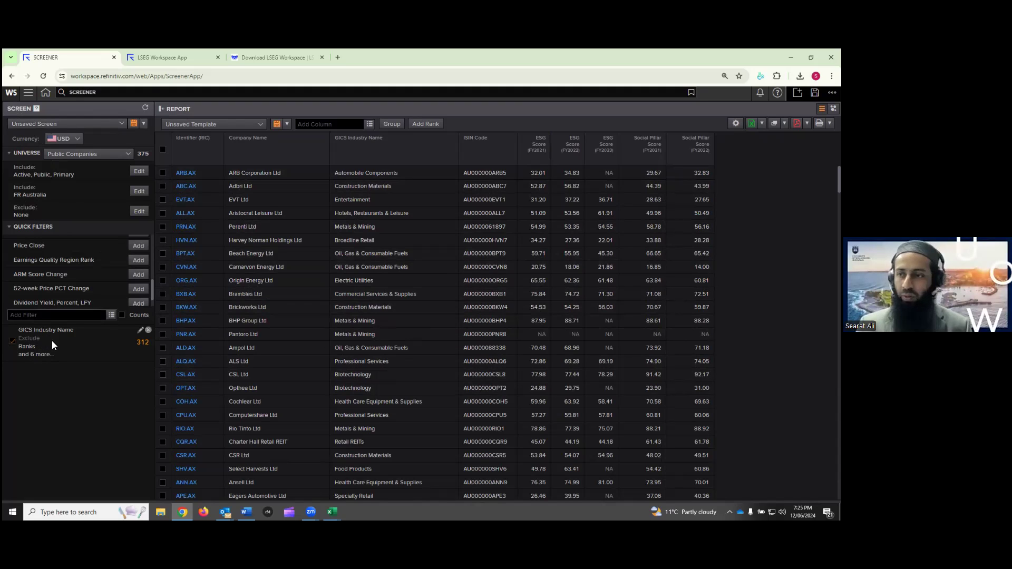
{"action": "mouse_move", "coordinate": [51, 341]}
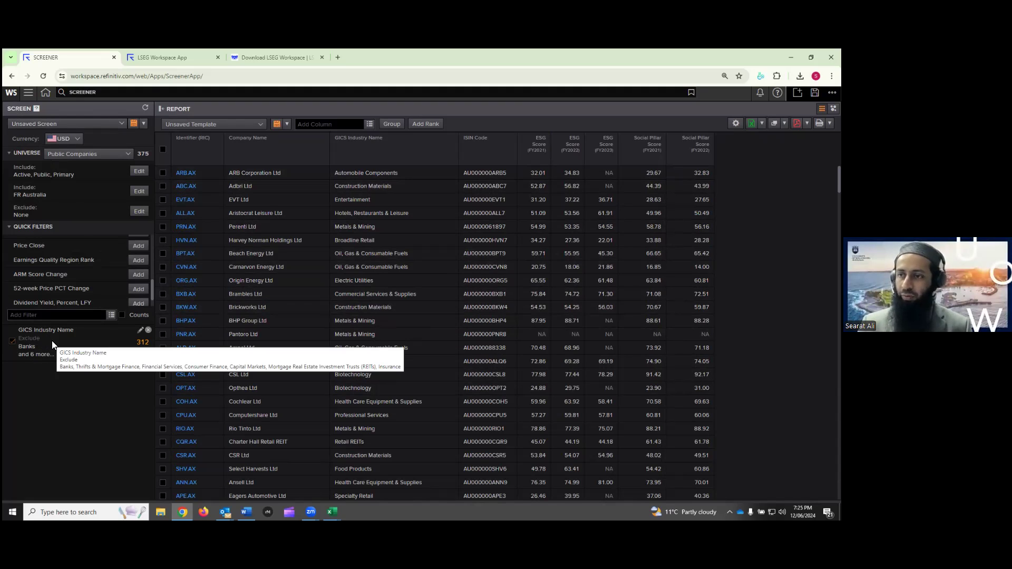
Save the current screener screen with the name 'AU 1'
{"action": "left_click", "coordinate": [134, 125]}
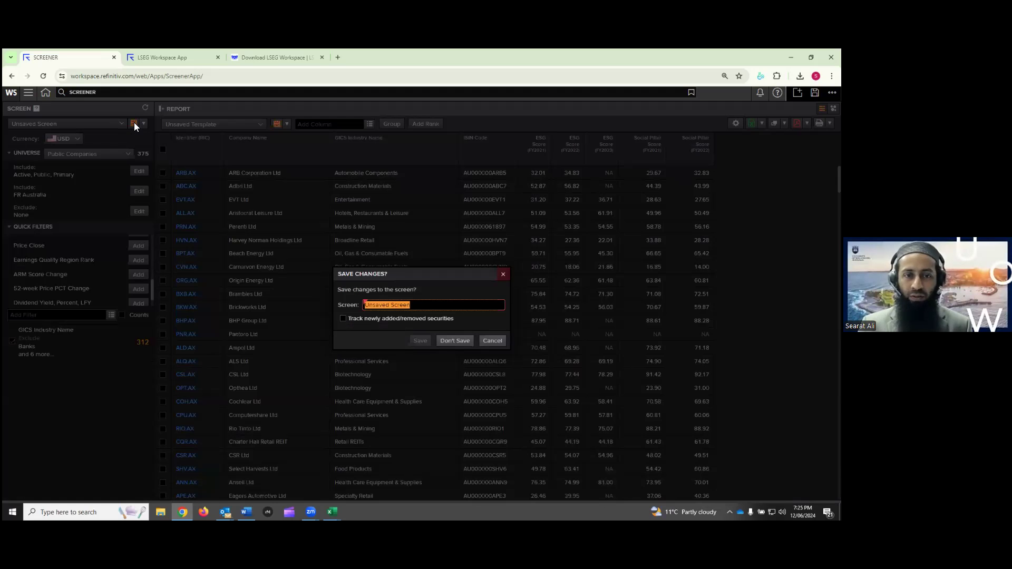
{"action": "type", "text": "AU 1"}
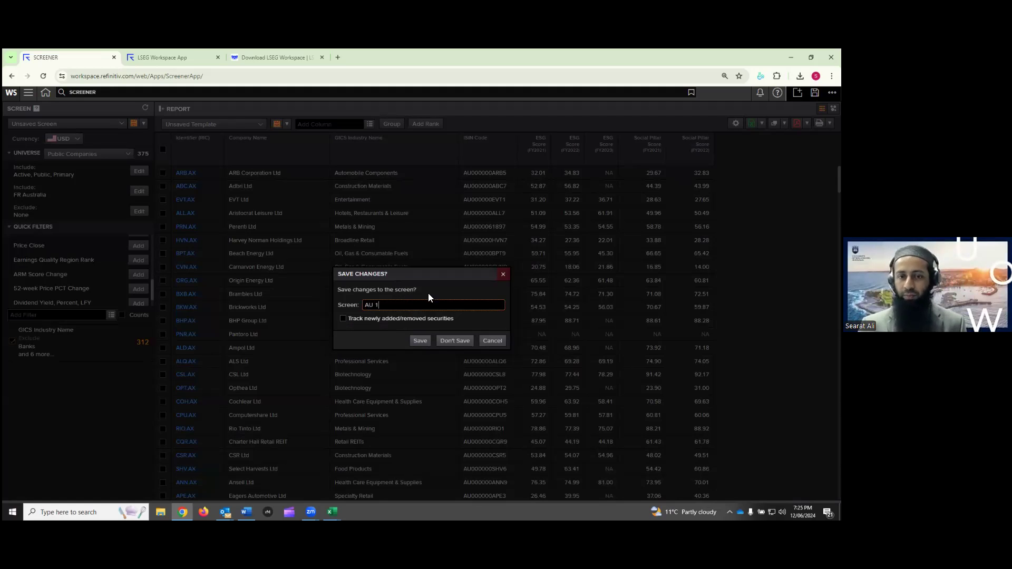
{"action": "key", "text": "BackSpace"}
{"action": "key", "text": "BackSpace"}
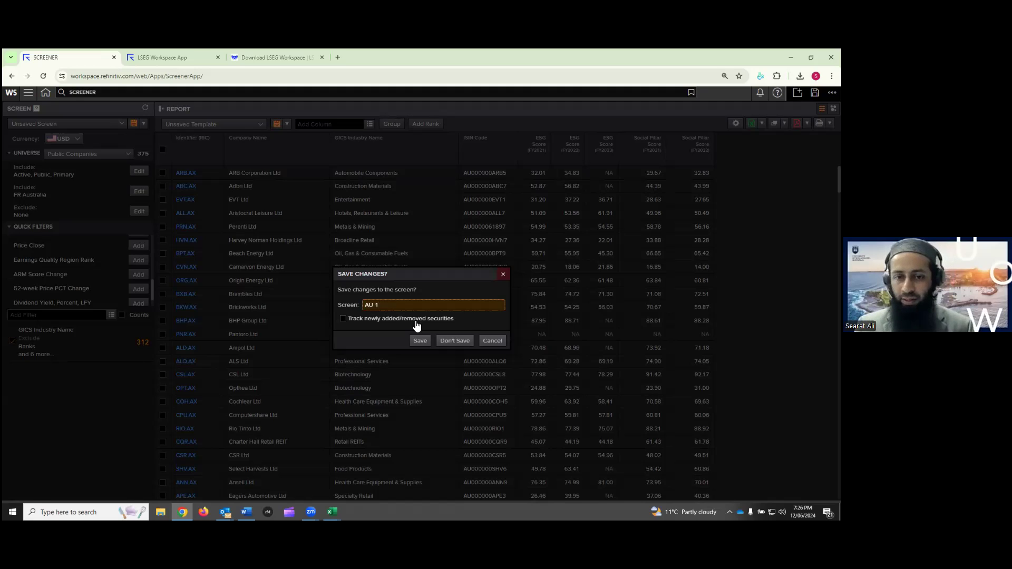
{"action": "left_click", "coordinate": [420, 341]}
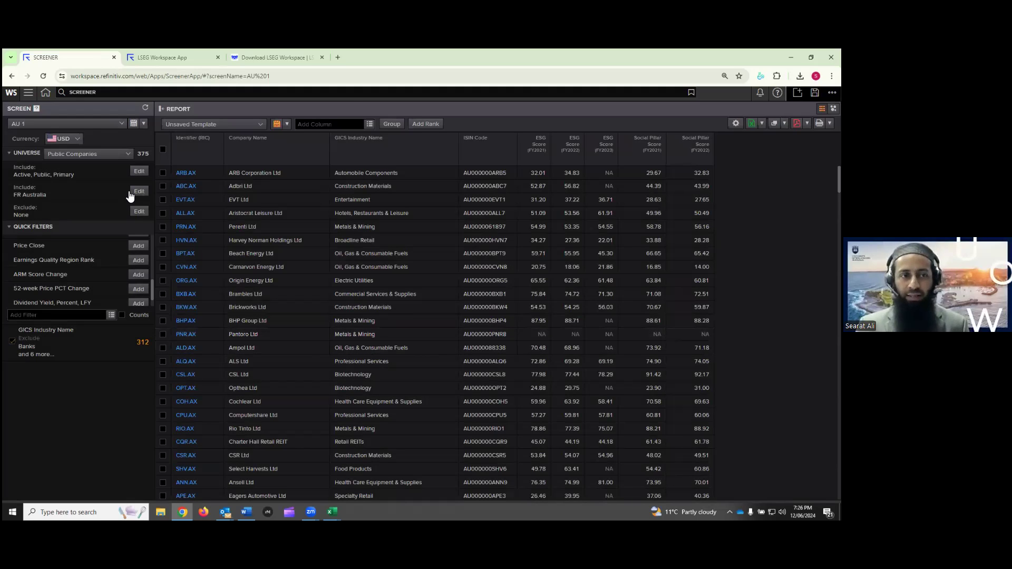
{"action": "left_click", "coordinate": [113, 123]}
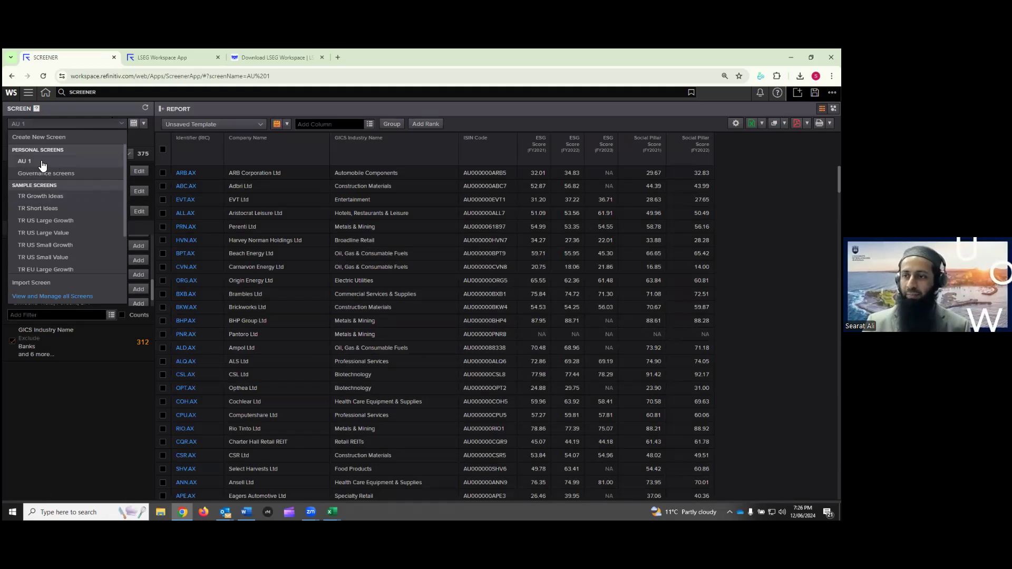
{"action": "left_click", "coordinate": [57, 394]}
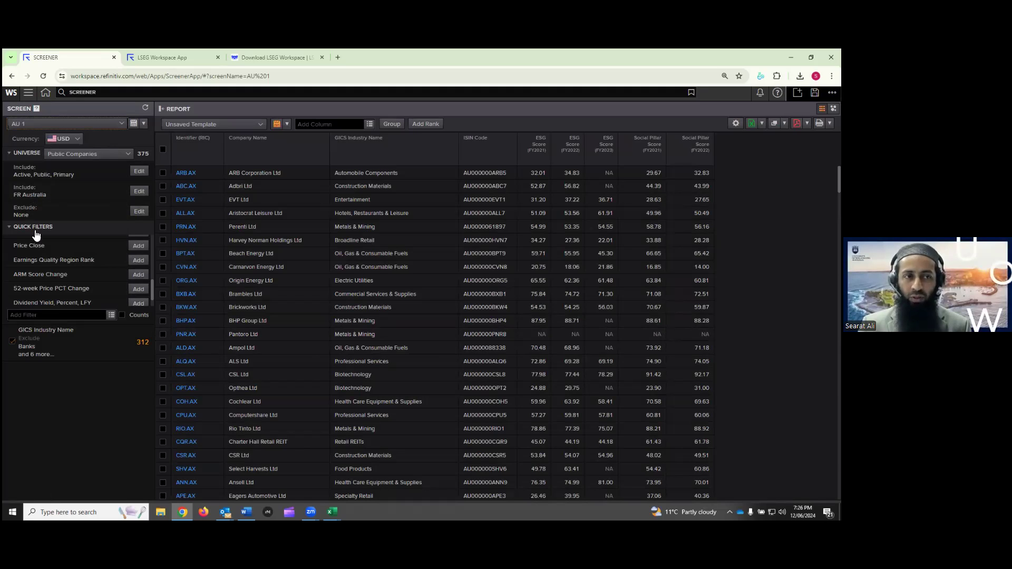
{"action": "mouse_move", "coordinate": [68, 348]}
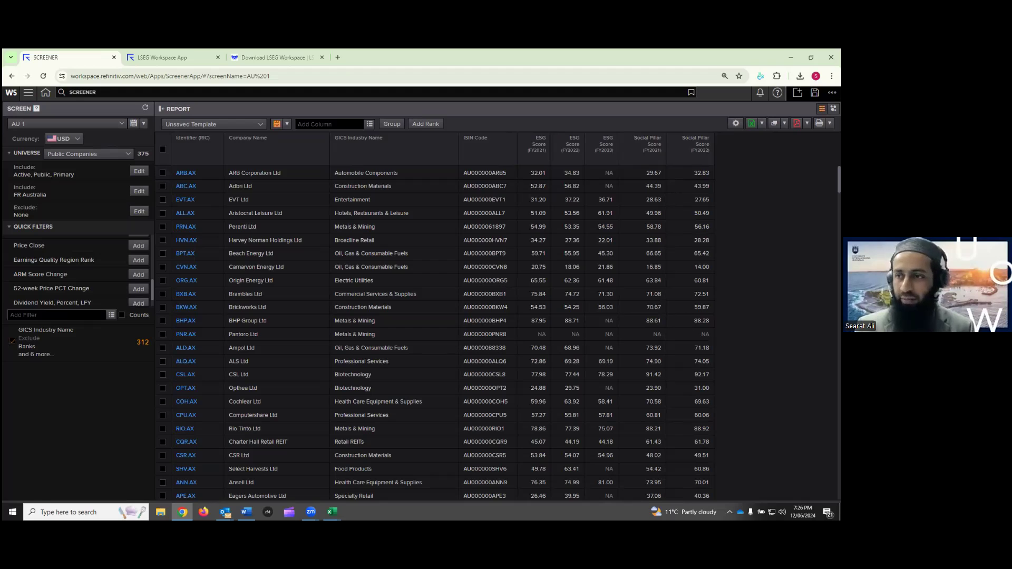
Save the report's column layout as the personal template 'esg 1'
{"action": "left_click", "coordinate": [277, 124]}
{"action": "type", "text": "esg 1"}
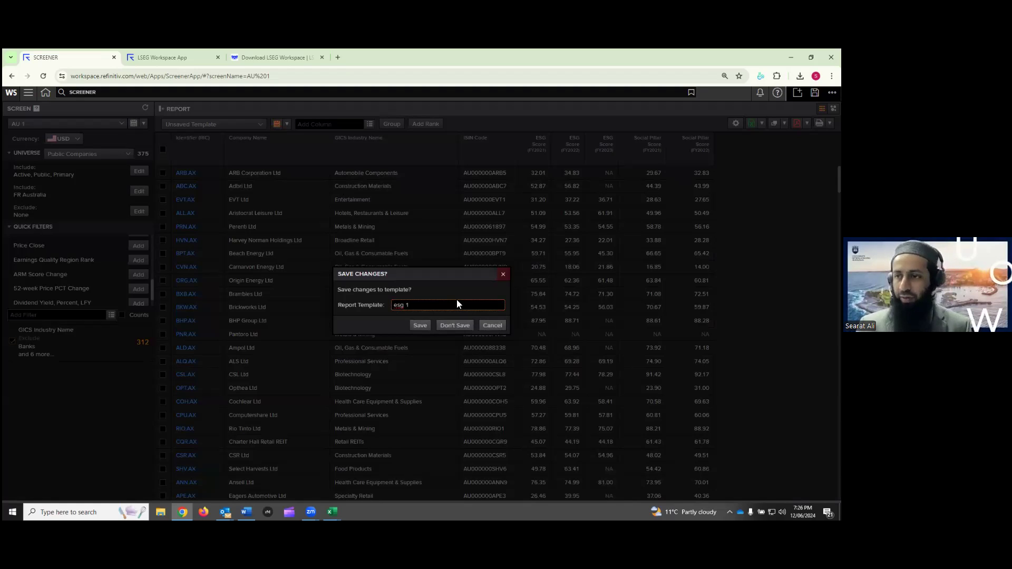
{"action": "left_click", "coordinate": [420, 326]}
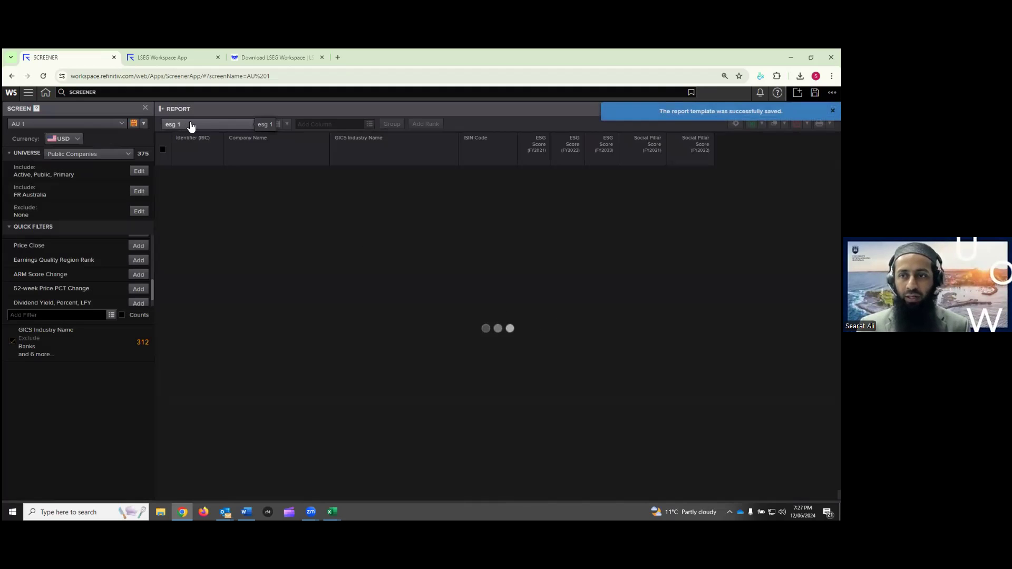
{"action": "left_click", "coordinate": [241, 126]}
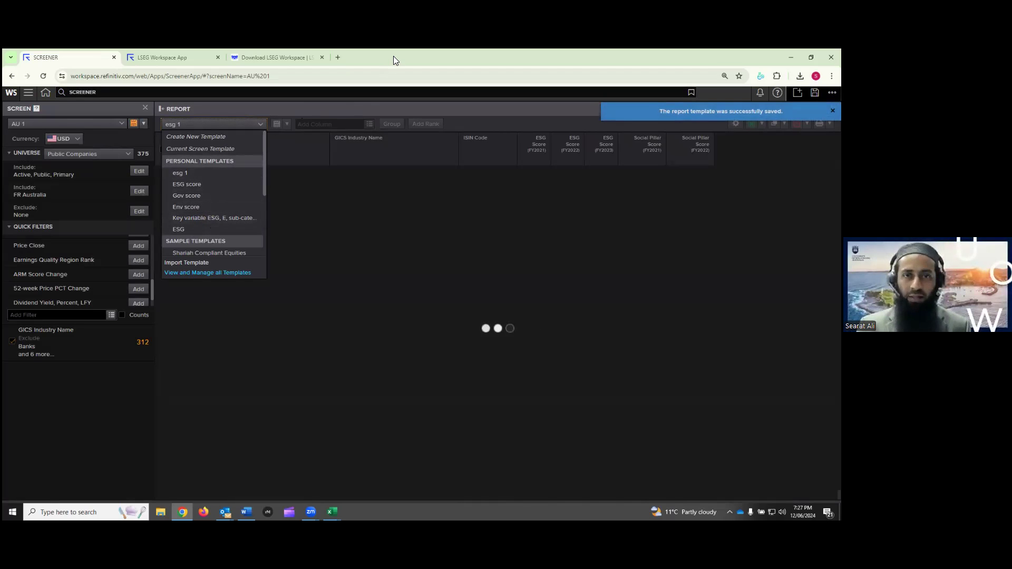
Load the 'esg 1' template so the AU 1 report lists its 375 companies
{"action": "left_click", "coordinate": [90, 413]}
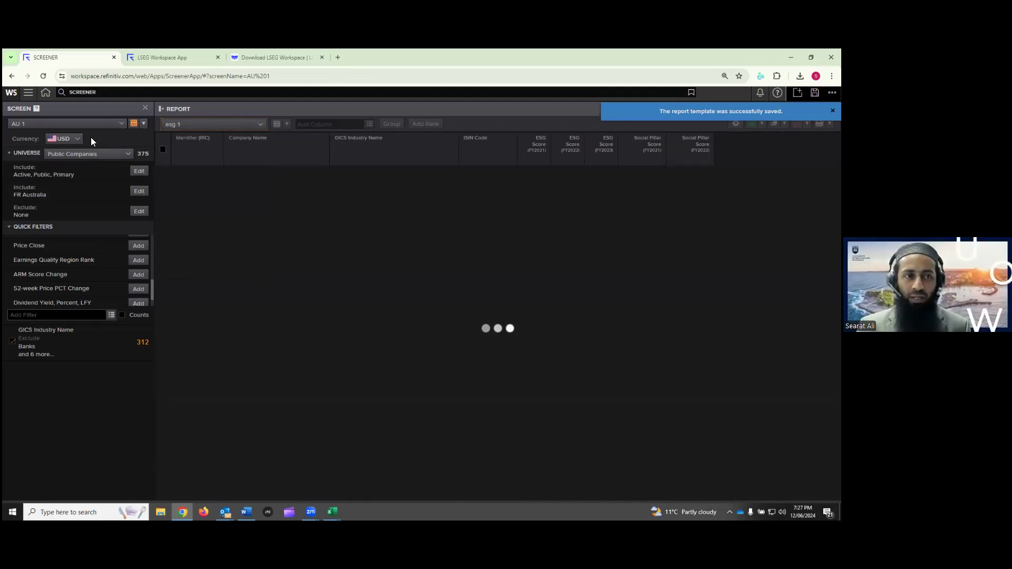
{"action": "left_click", "coordinate": [92, 128]}
{"action": "left_click", "coordinate": [220, 265]}
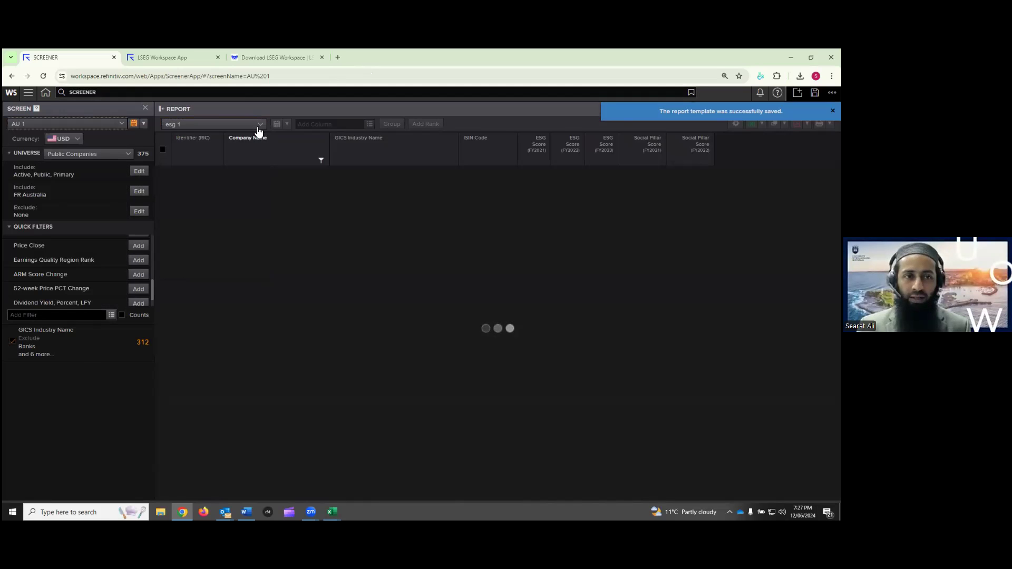
{"action": "left_click", "coordinate": [260, 126]}
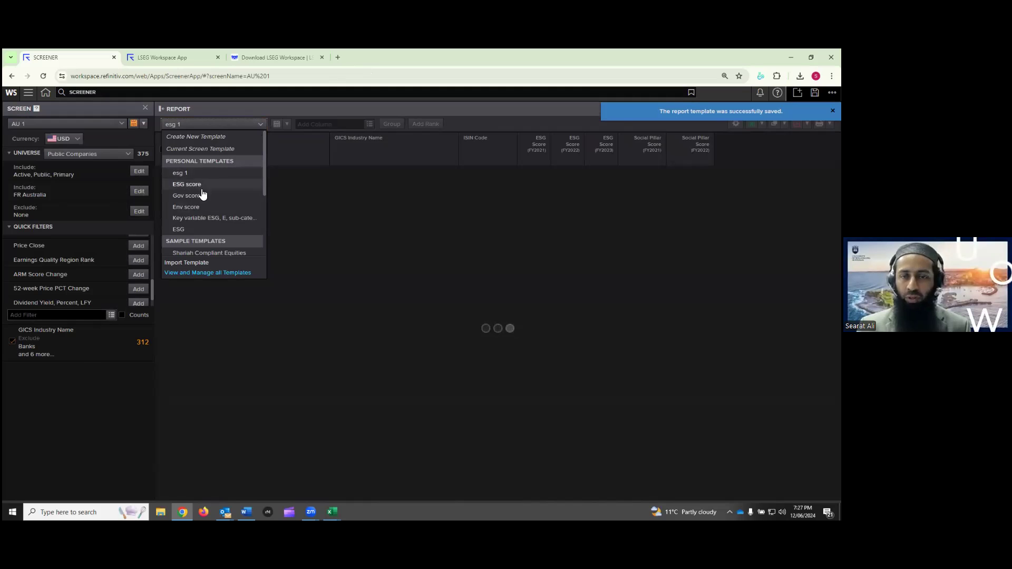
{"action": "left_click", "coordinate": [398, 219]}
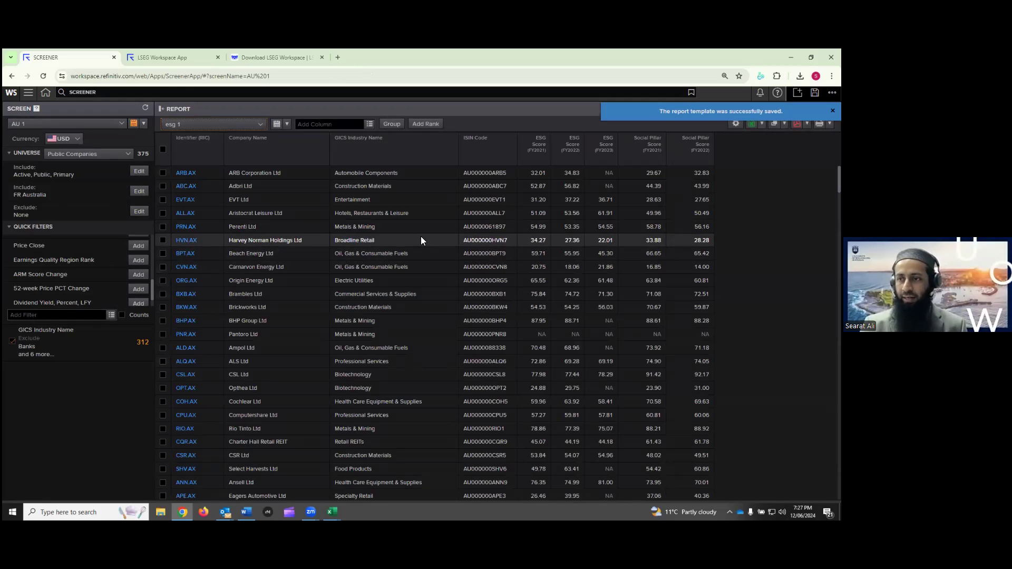
{"action": "left_click", "coordinate": [114, 124]}
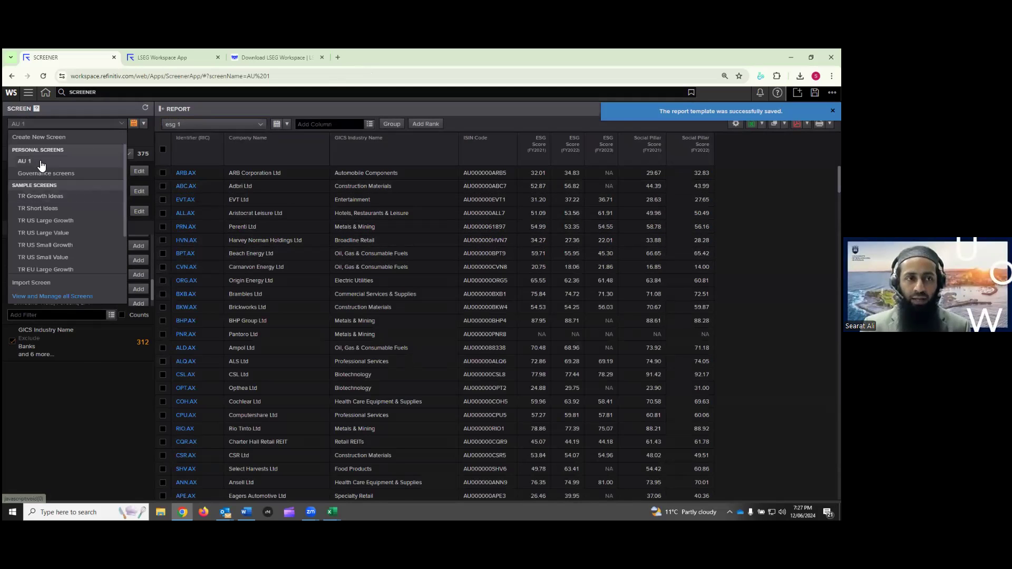
{"action": "left_click", "coordinate": [259, 125]}
{"action": "left_click", "coordinate": [258, 126]}
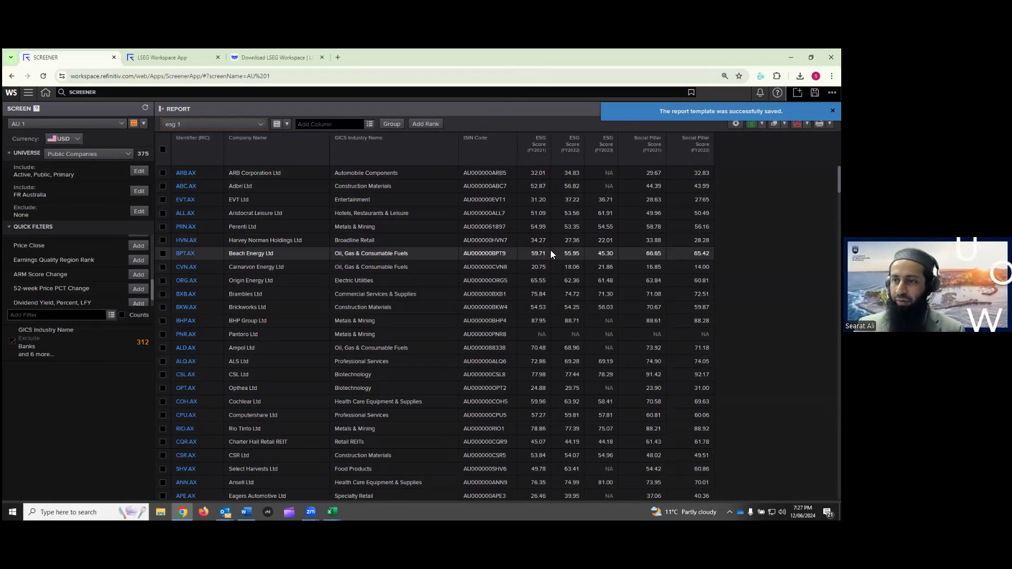
Group the report rows by Industry > GICS > Industry Group
{"action": "left_click", "coordinate": [396, 125]}
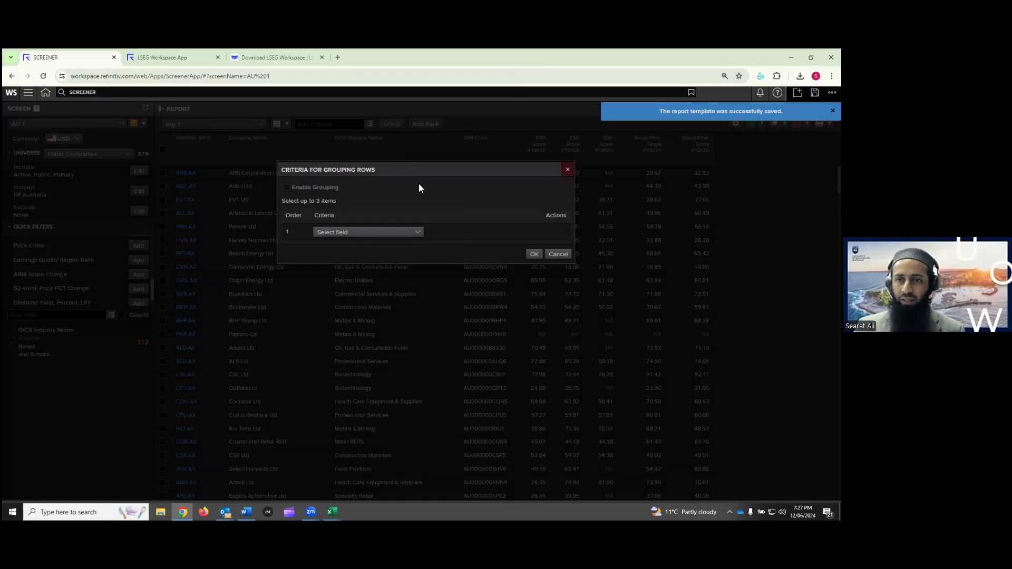
{"action": "left_click", "coordinate": [401, 233]}
{"action": "mouse_move", "coordinate": [342, 267]}
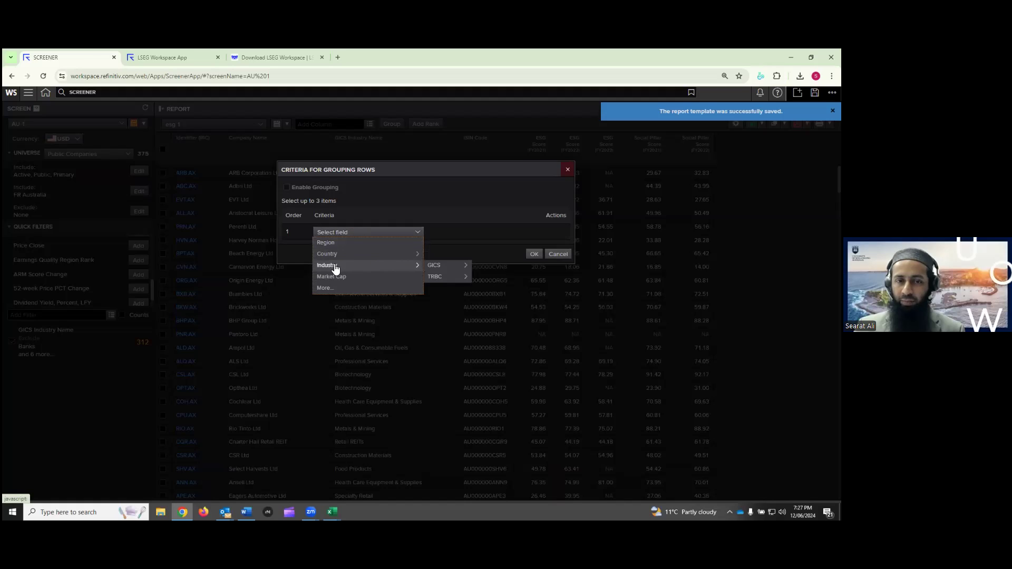
{"action": "mouse_move", "coordinate": [448, 270]}
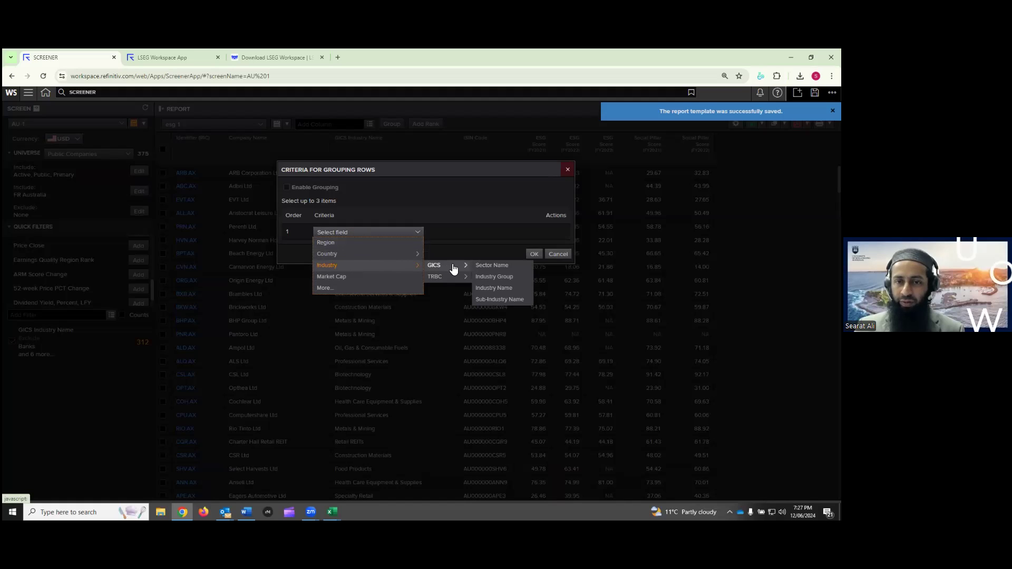
{"action": "left_click", "coordinate": [502, 278]}
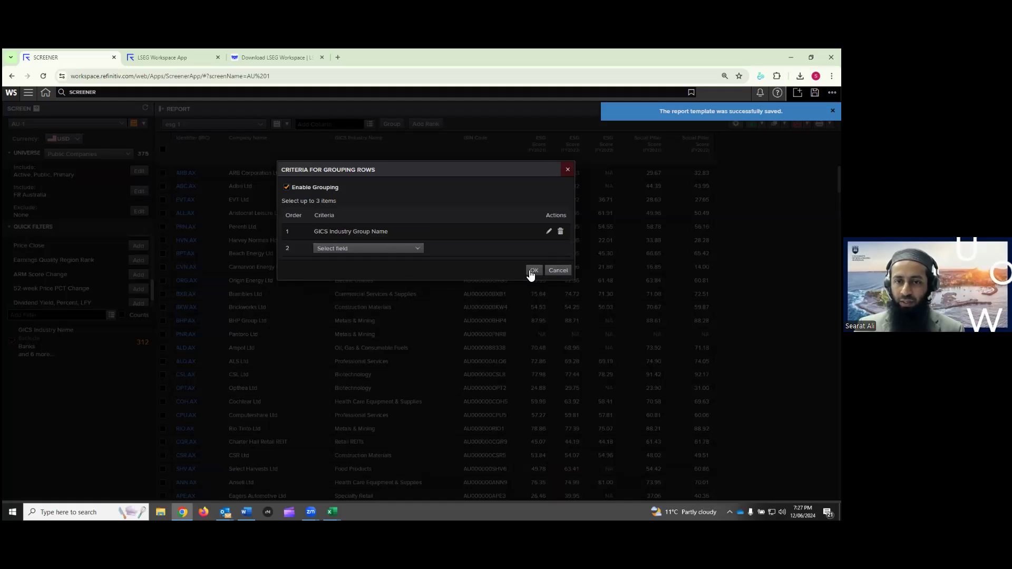
{"action": "left_click", "coordinate": [534, 270]}
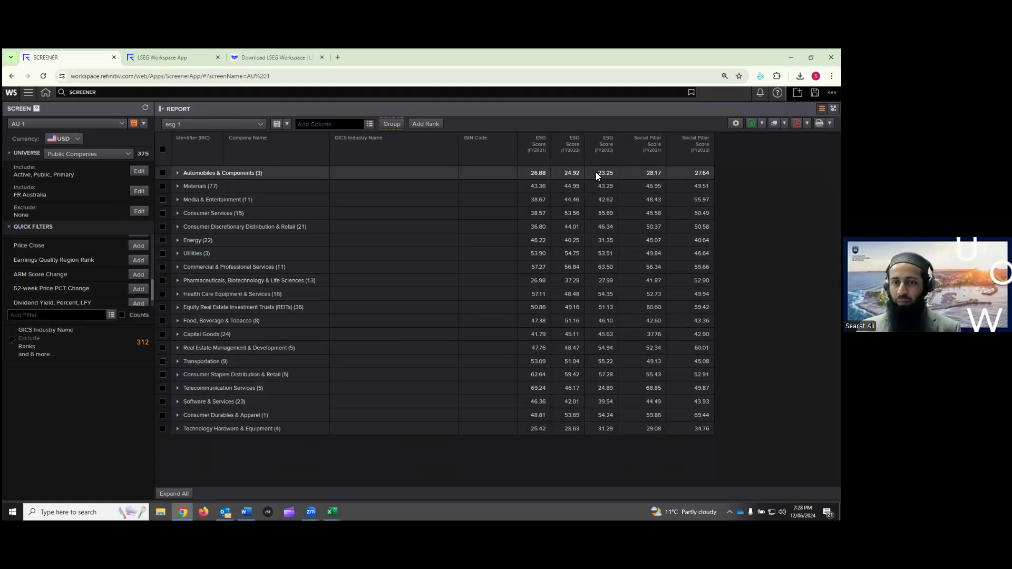
Expand and collapse the Automobiles & Components and Materials groups to inspect them
{"action": "left_click", "coordinate": [178, 174]}
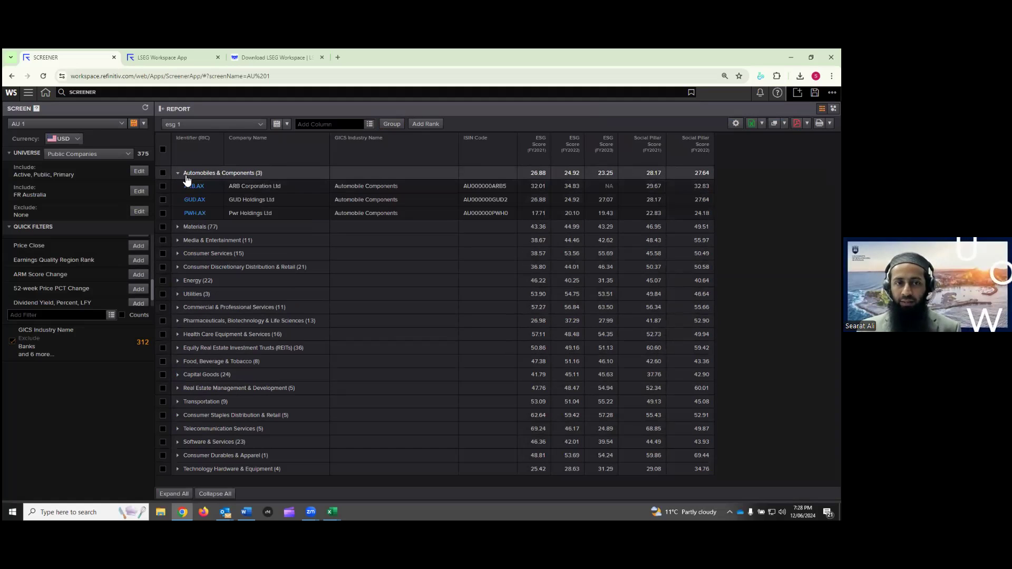
{"action": "left_click", "coordinate": [178, 227]}
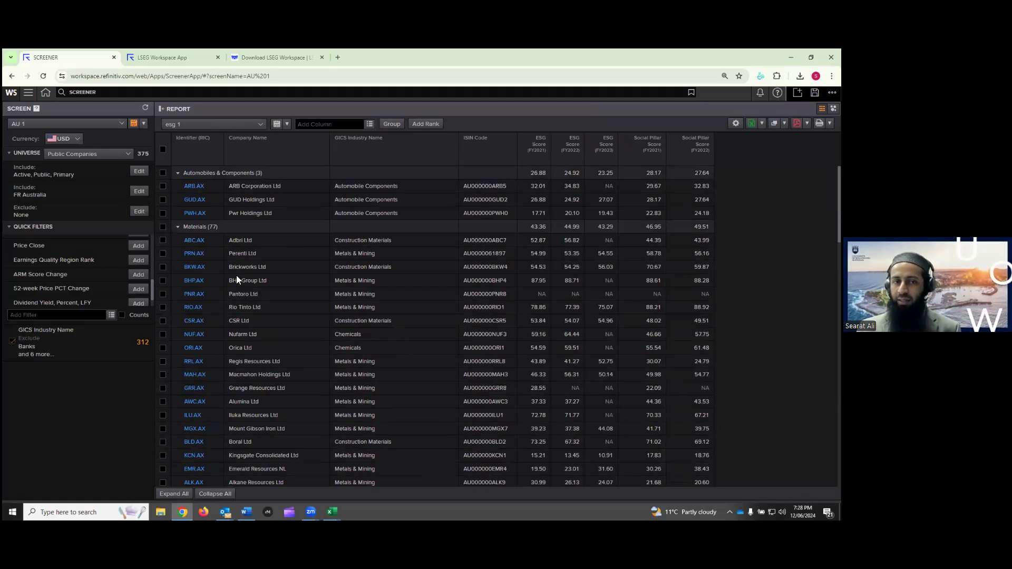
{"action": "left_click", "coordinate": [178, 227]}
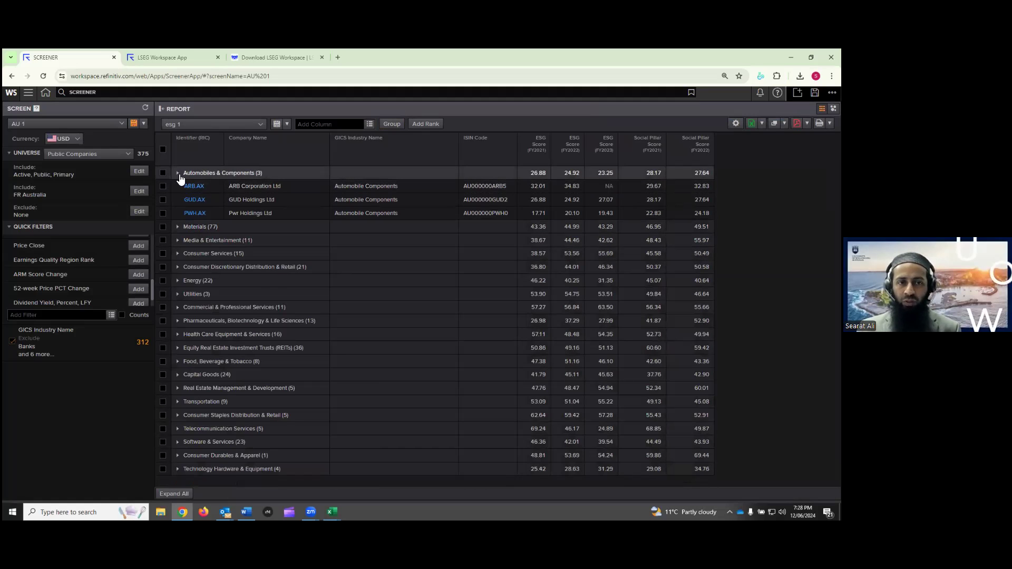
{"action": "left_click", "coordinate": [178, 174]}
Delete the GICS Industry Group grouping criterion so the rows are ungrouped
{"action": "left_click", "coordinate": [392, 124]}
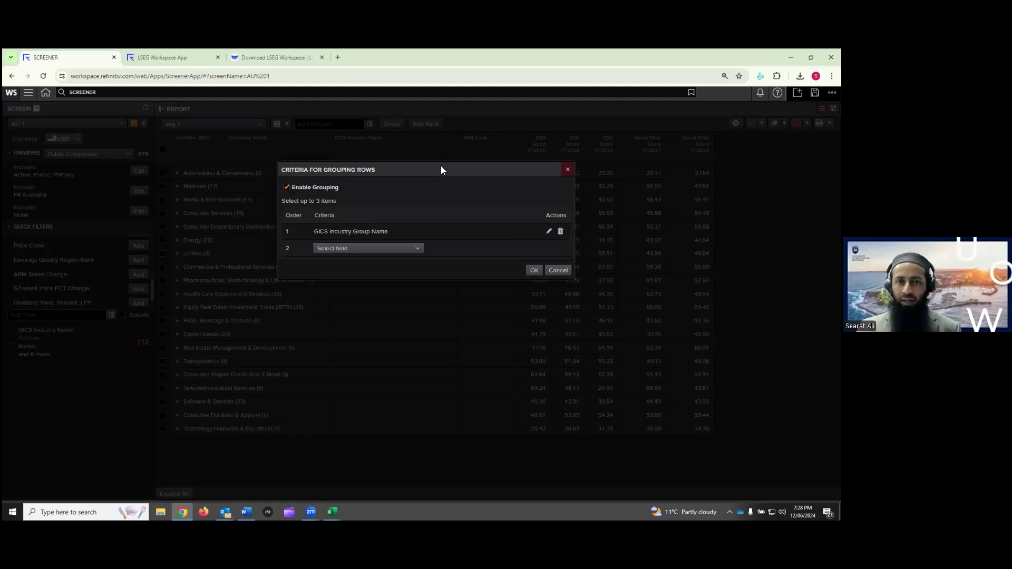
{"action": "left_click", "coordinate": [413, 249]}
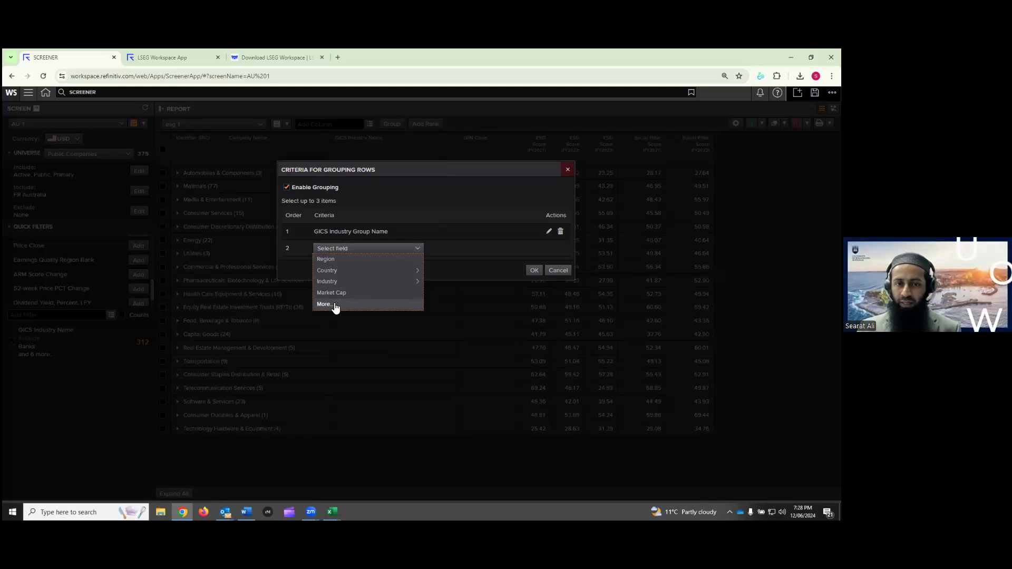
{"action": "left_click", "coordinate": [386, 304]}
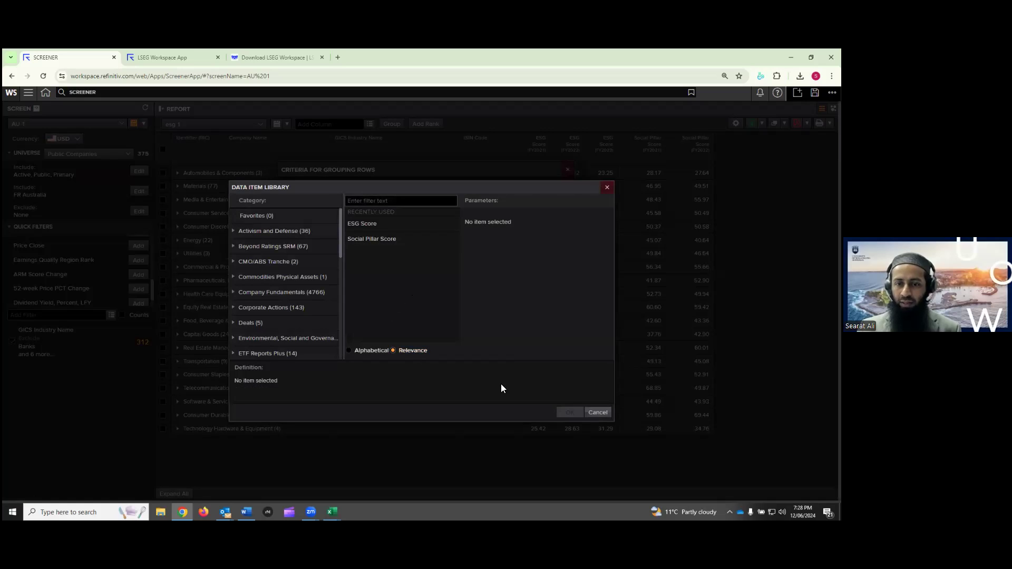
{"action": "left_click", "coordinate": [607, 188]}
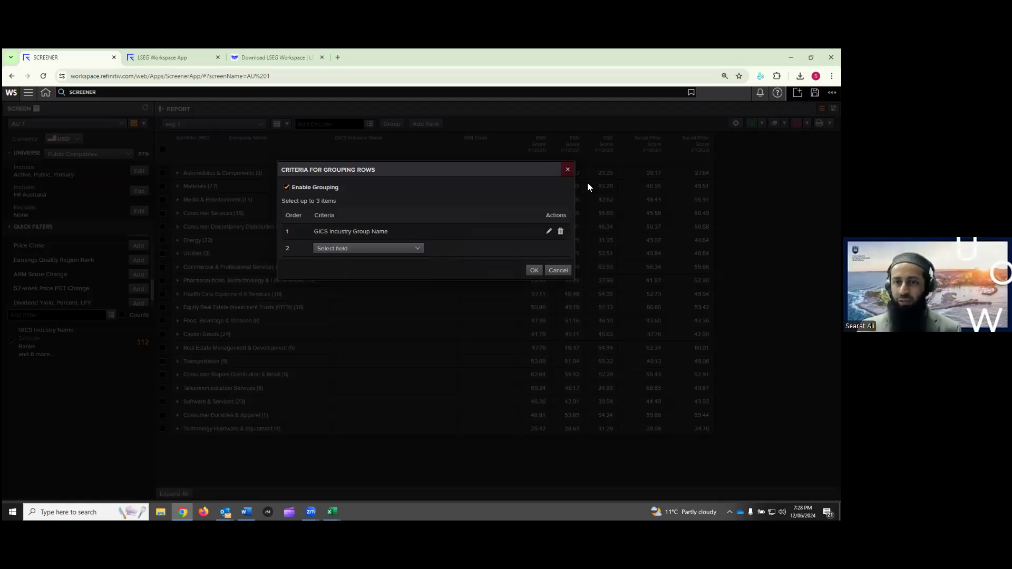
{"action": "left_click", "coordinate": [561, 231]}
{"action": "left_click", "coordinate": [534, 253]}
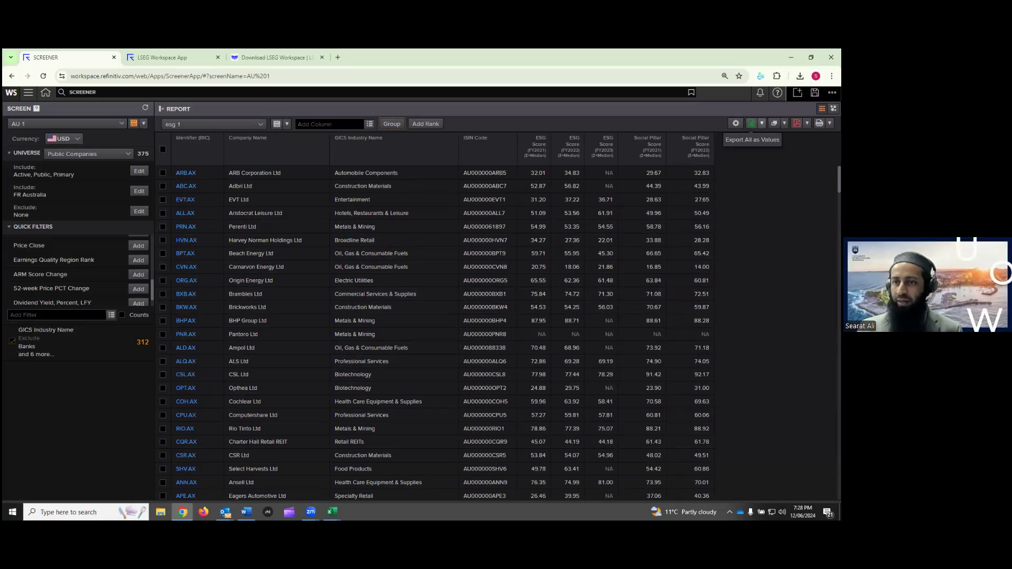
Export all report rows to Excel with Export All as Values
{"action": "left_click", "coordinate": [761, 123]}
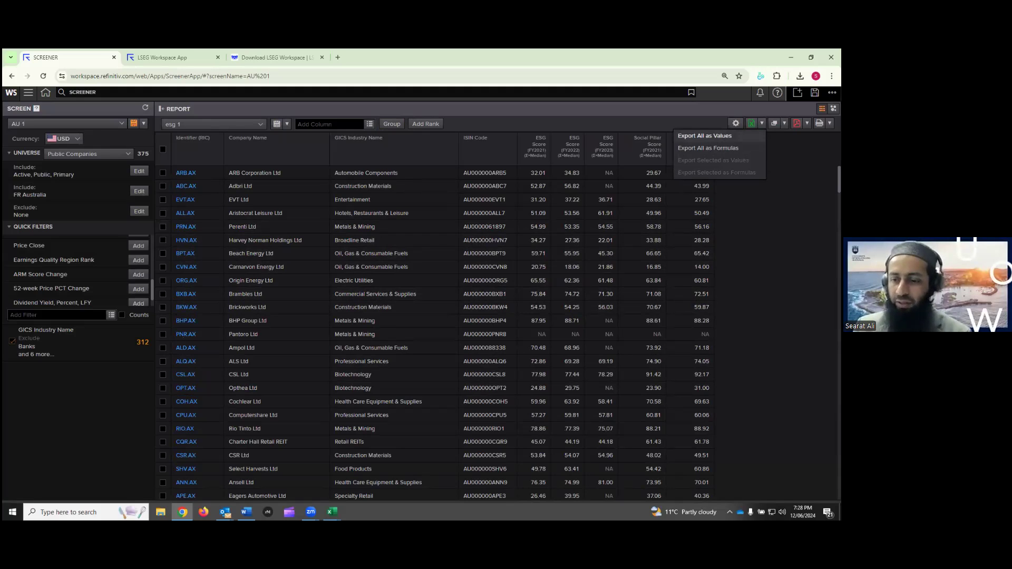
{"action": "left_click", "coordinate": [705, 136]}
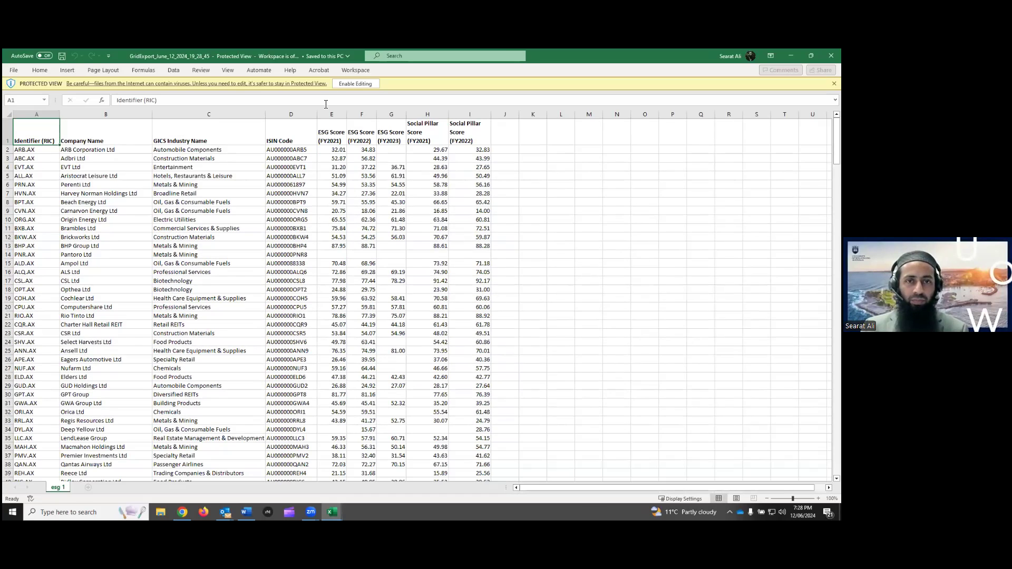
Enable editing in GridExport, review ESG Score columns E1:G1, then minimise both Excel workbooks
{"action": "left_click", "coordinate": [352, 85]}
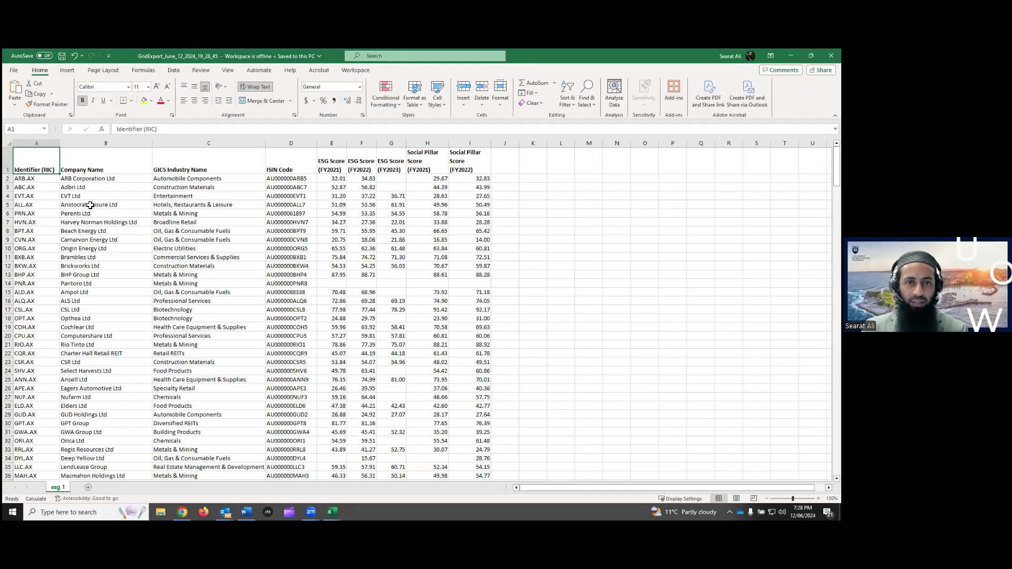
{"action": "scroll", "coordinate": [92, 206], "scroll_direction": "down", "scroll_amount": 1}
{"action": "scroll", "coordinate": [105, 206], "scroll_direction": "up", "scroll_amount": 1}
{"action": "left_click_drag", "start_coordinate": [339, 166], "coordinate": [466, 168]}
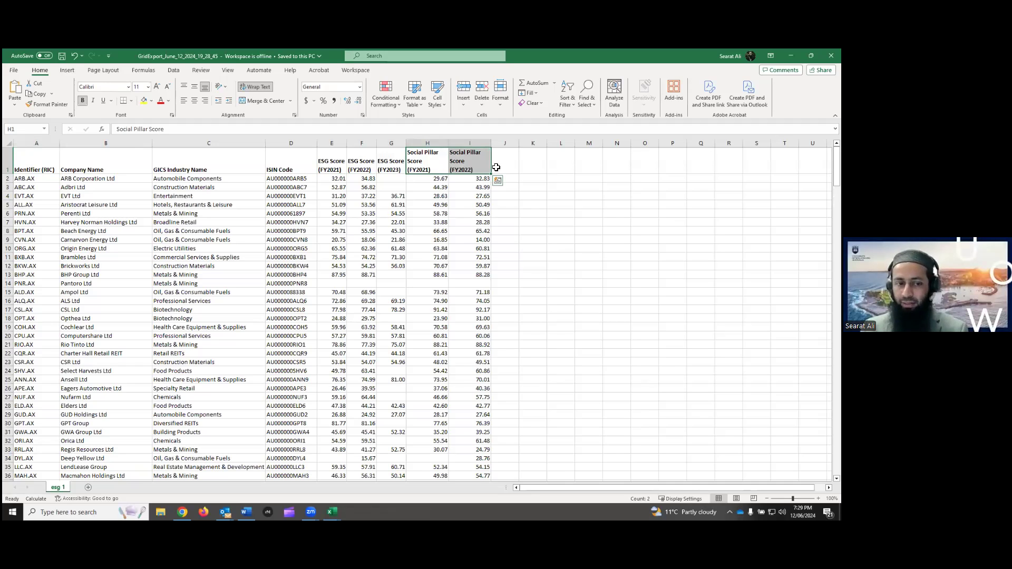
{"action": "scroll", "coordinate": [468, 215], "scroll_direction": "down", "scroll_amount": 18}
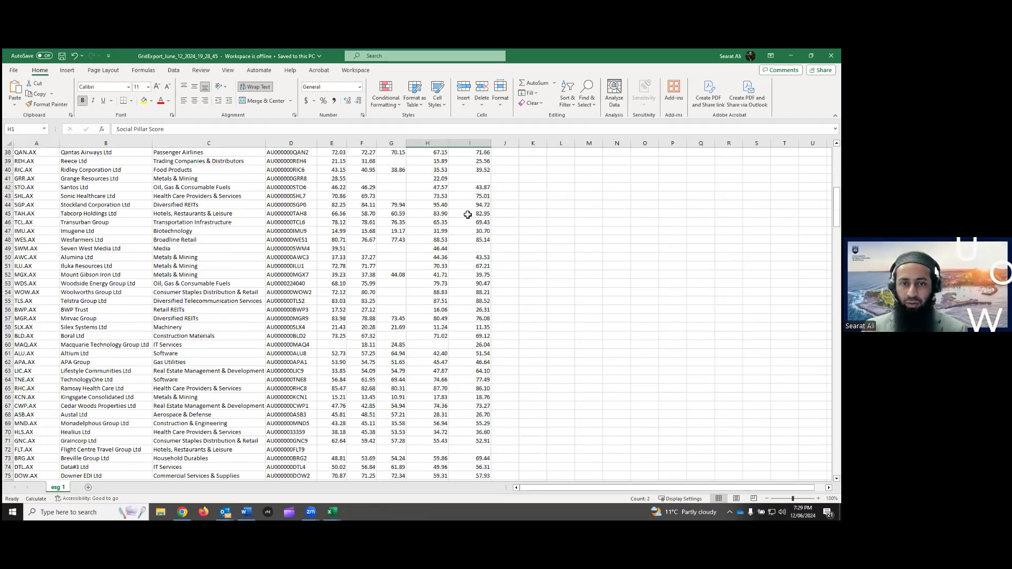
{"action": "scroll", "coordinate": [468, 214], "scroll_direction": "down", "scroll_amount": 20}
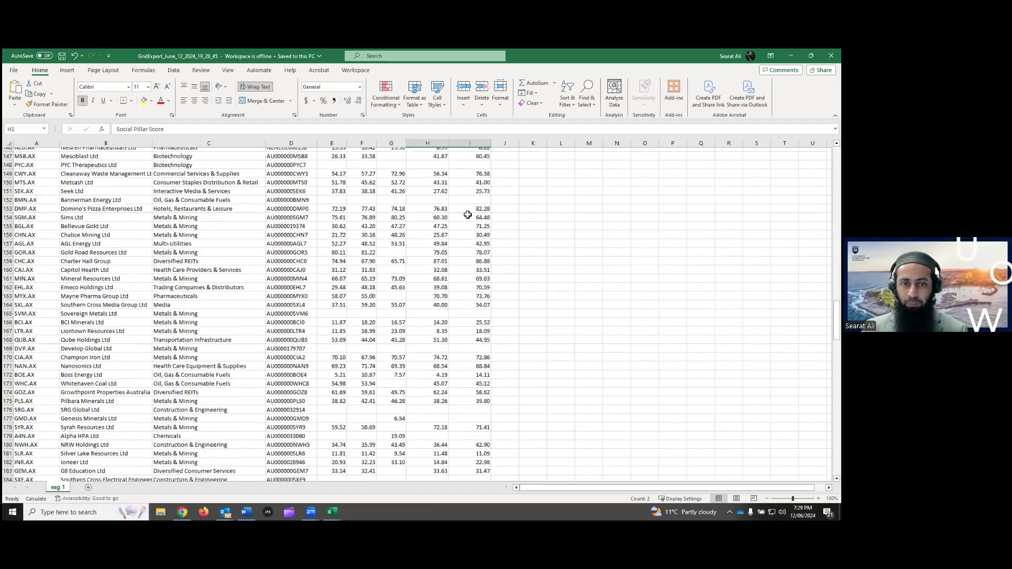
{"action": "scroll", "coordinate": [468, 215], "scroll_direction": "down", "scroll_amount": 12}
{"action": "left_click", "coordinate": [791, 56]}
{"action": "left_click", "coordinate": [791, 56]}
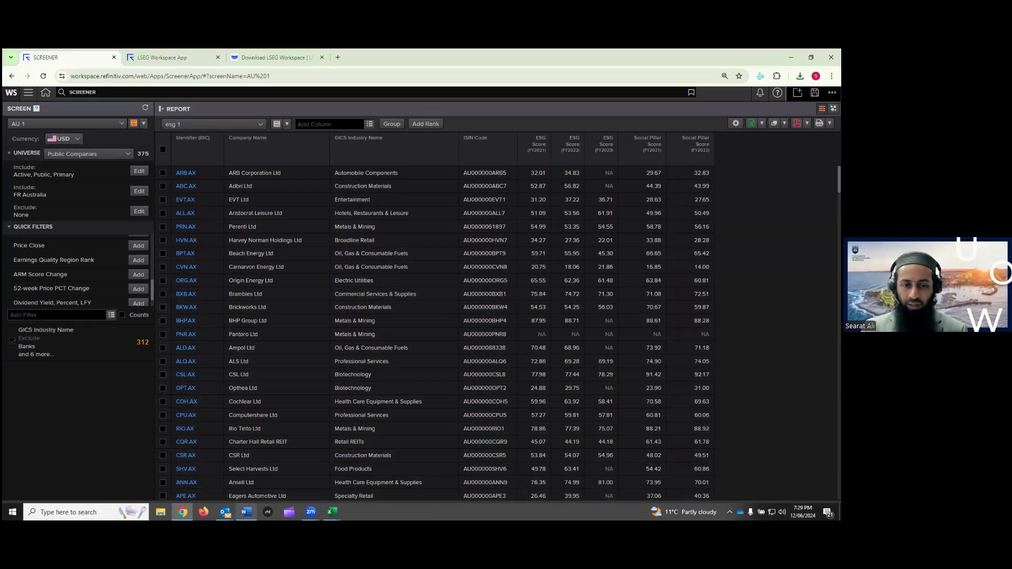
Return to the Word instructions at section 4, Obtaining ESG Data for Multiple Companies via the Refinitiv Screener App
{"action": "left_click", "coordinate": [247, 472]}
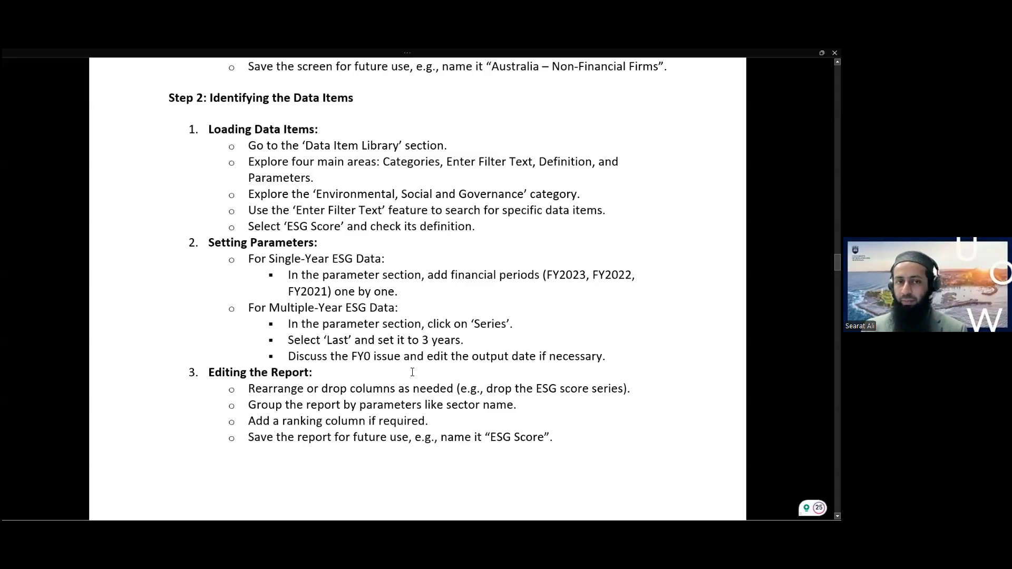
{"action": "scroll", "coordinate": [434, 362], "scroll_direction": "up", "scroll_amount": 8}
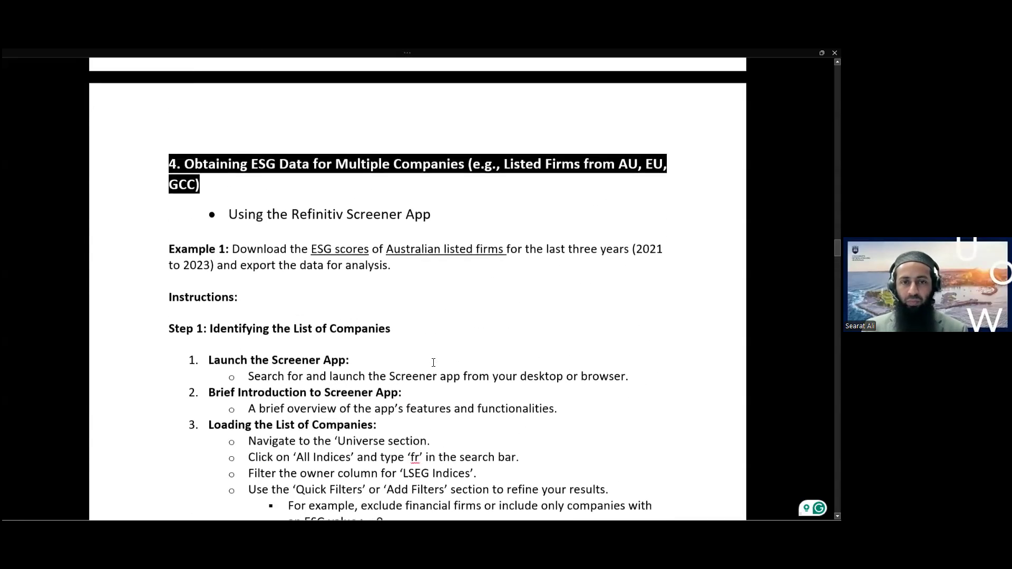
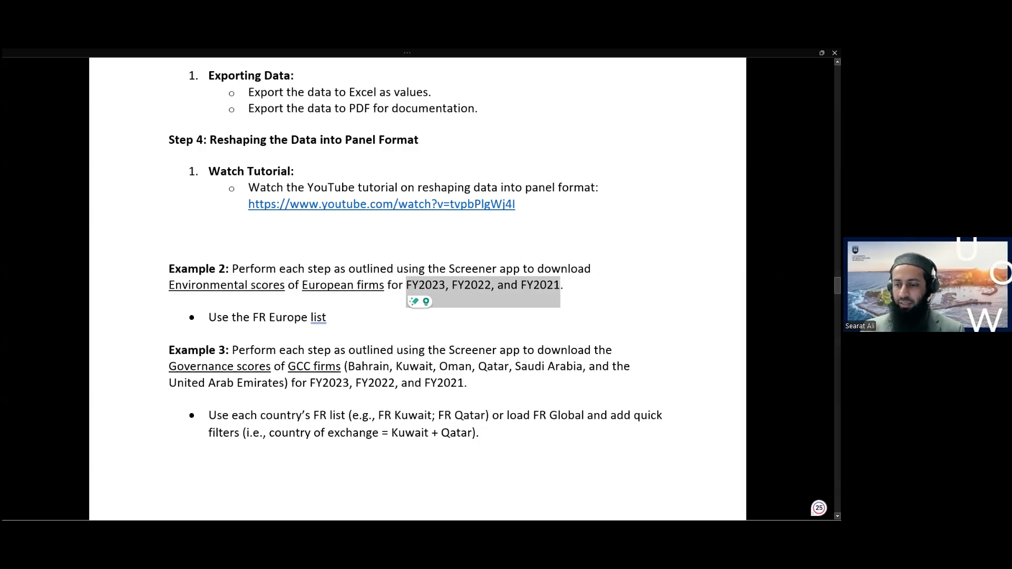
Switch from the Word instructions to the Screener report of AU 1 ESG scores
{"action": "key", "text": "alt+Tab"}
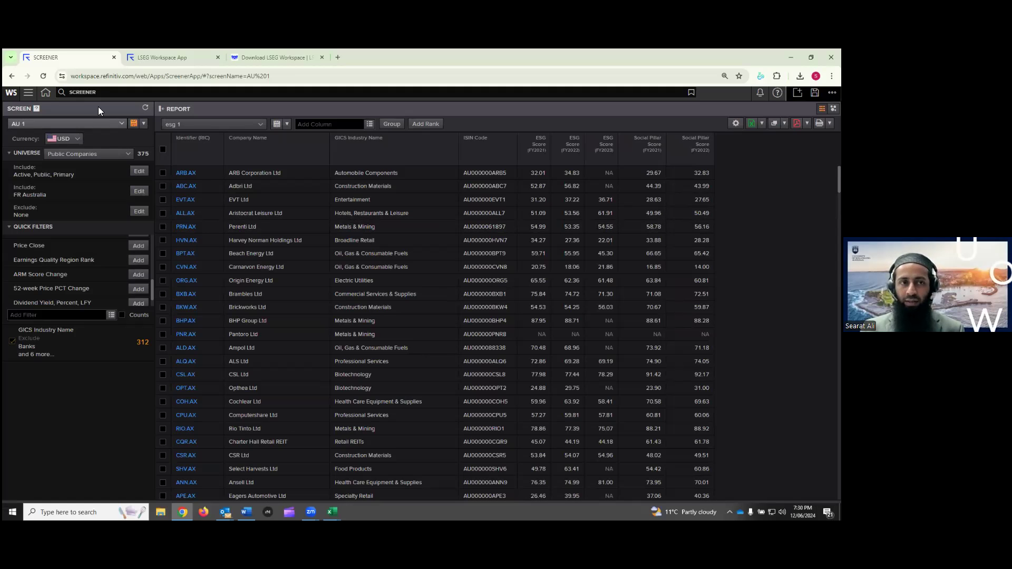
Create a new empty screen from the AU 1 dropdown, discarding AU 1's unsaved changes
{"action": "left_click", "coordinate": [94, 93]}
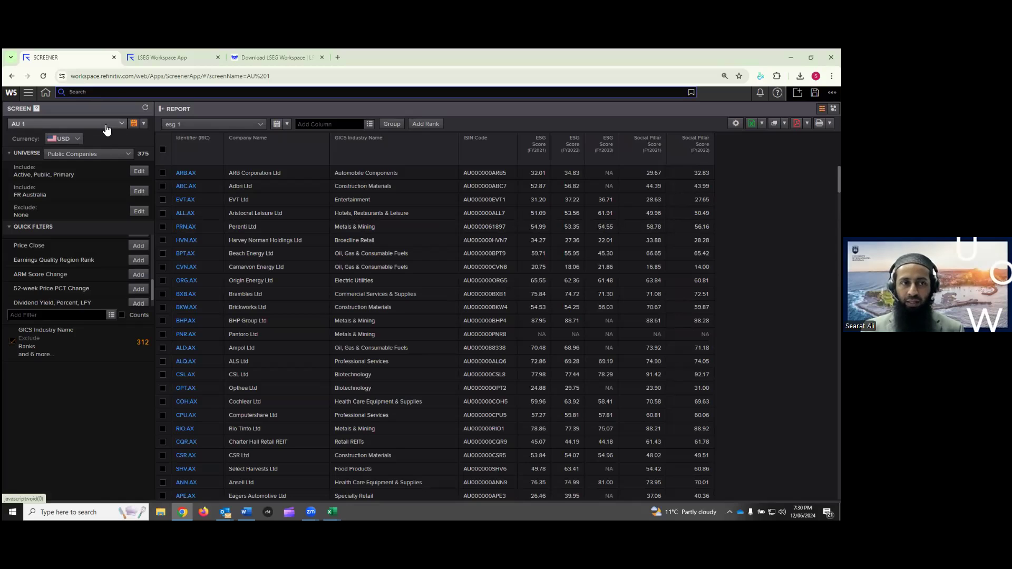
{"action": "left_click", "coordinate": [77, 126]}
{"action": "left_click", "coordinate": [37, 136]}
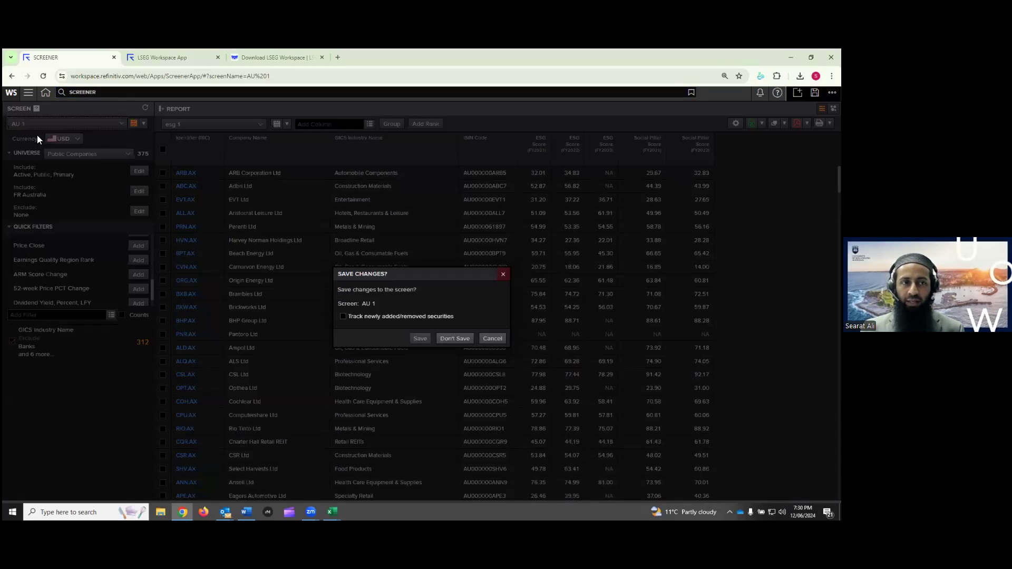
{"action": "left_click", "coordinate": [454, 339]}
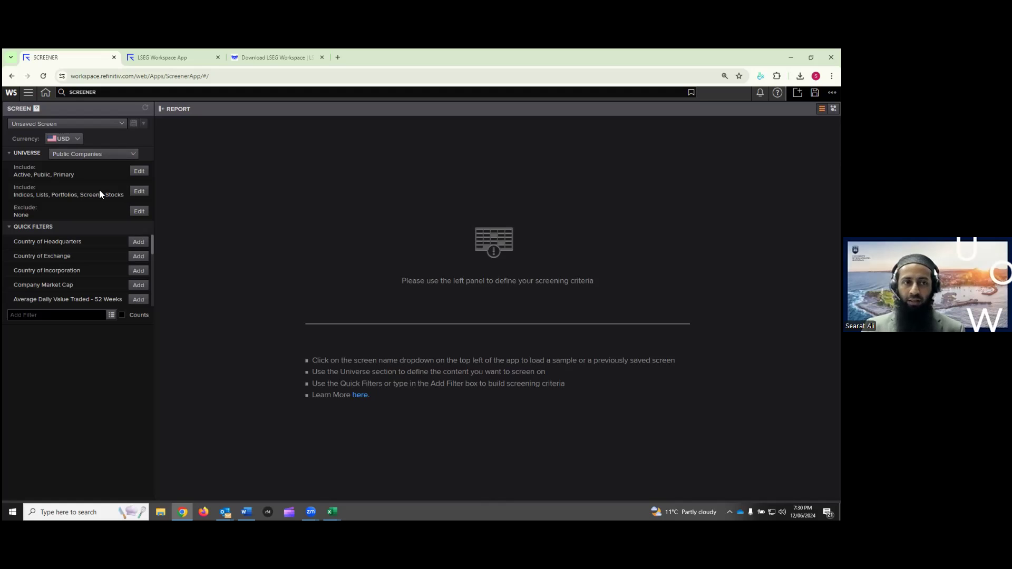
Open the Lists picker for the second Include row and maximise the PAL window
{"action": "left_click", "coordinate": [136, 173]}
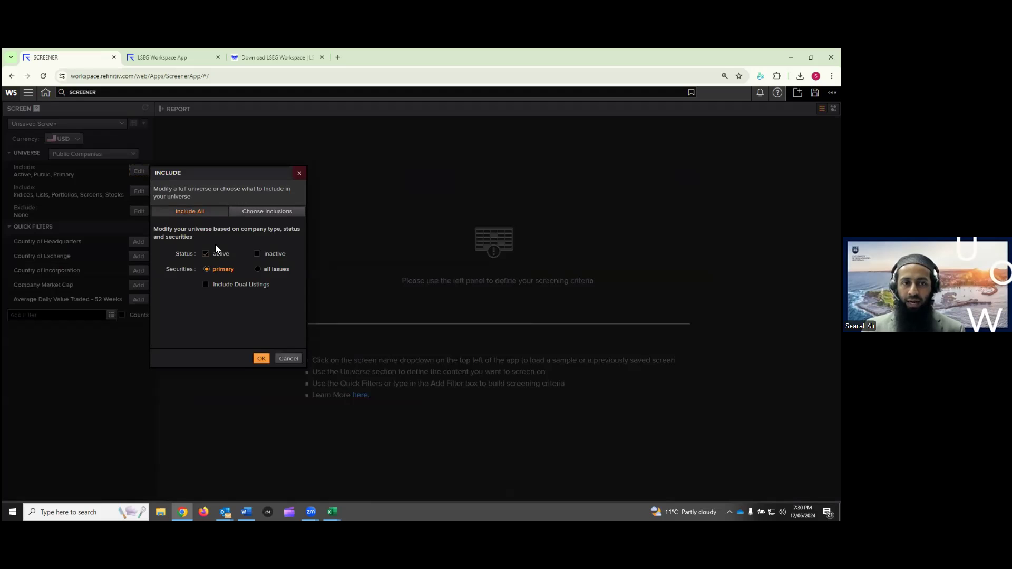
{"action": "left_click", "coordinate": [299, 173]}
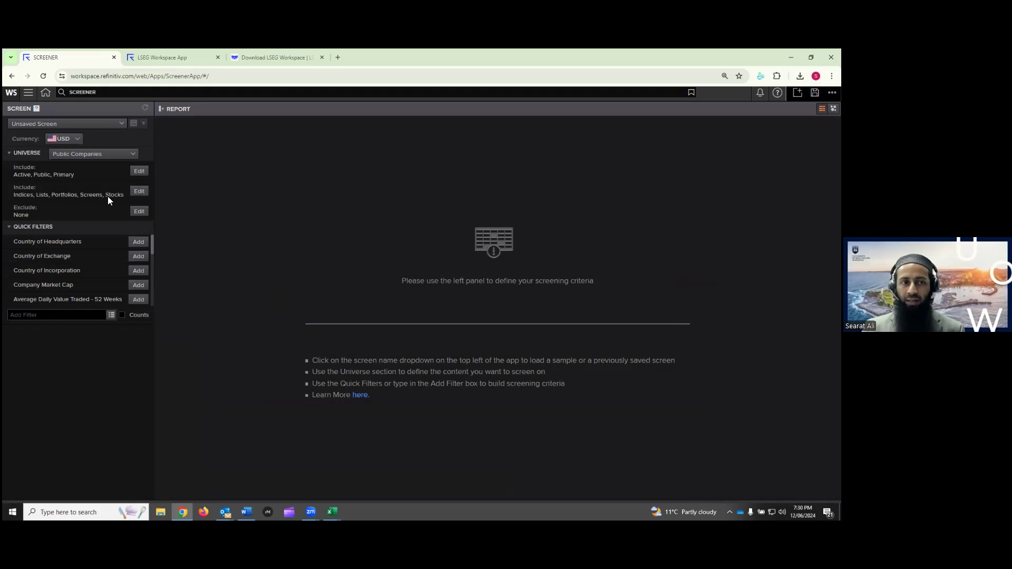
{"action": "left_click", "coordinate": [140, 193]}
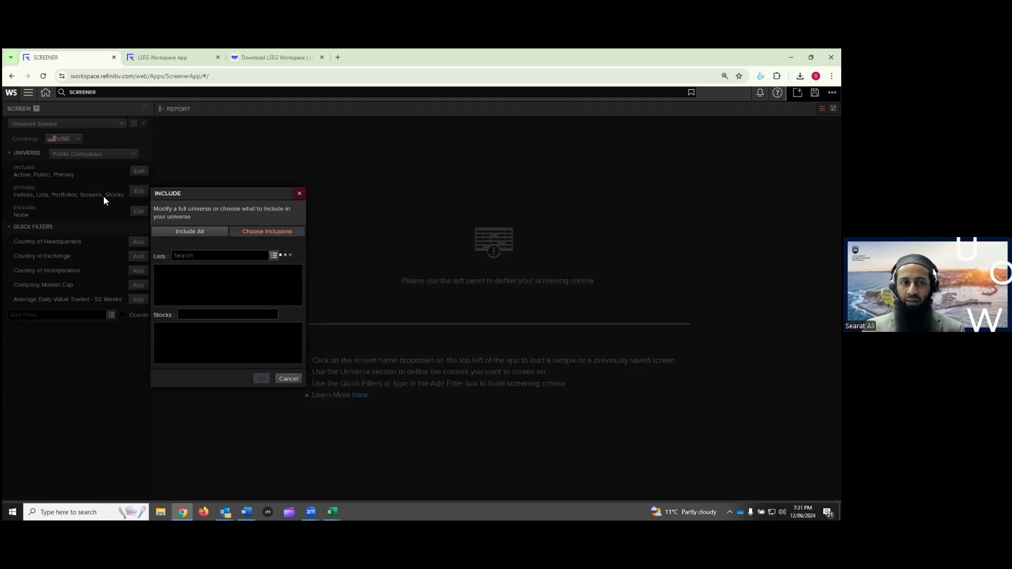
{"action": "left_click", "coordinate": [274, 256]}
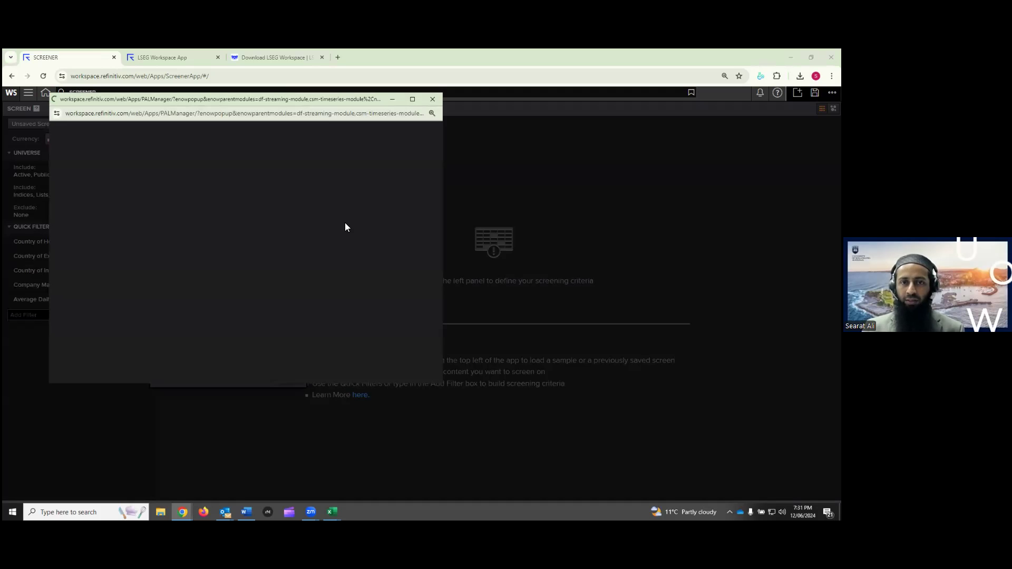
{"action": "left_click", "coordinate": [414, 99]}
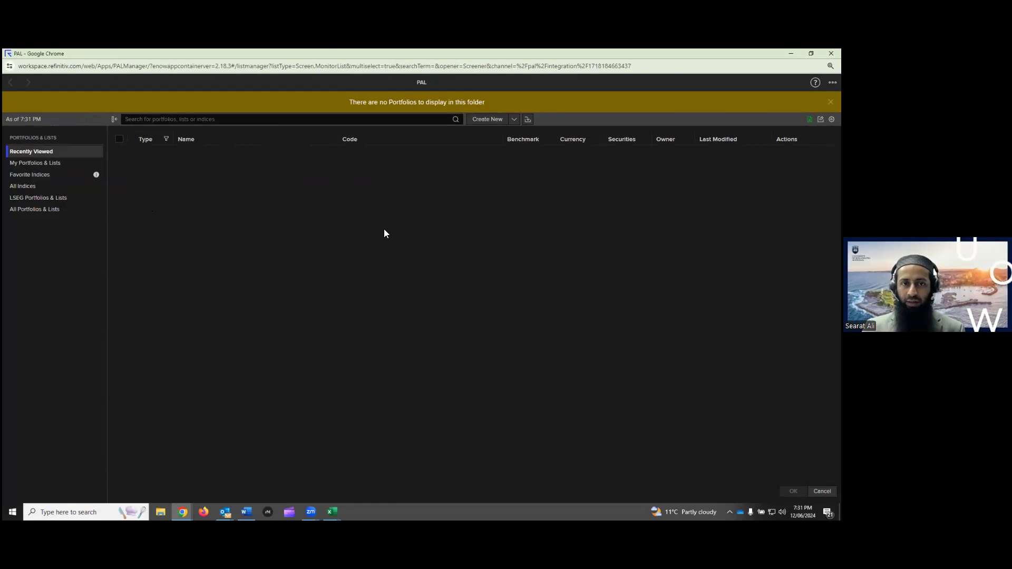
Search All Indices for 'fr', then open and close the Owner filter unapplied
{"action": "left_click", "coordinate": [26, 187]}
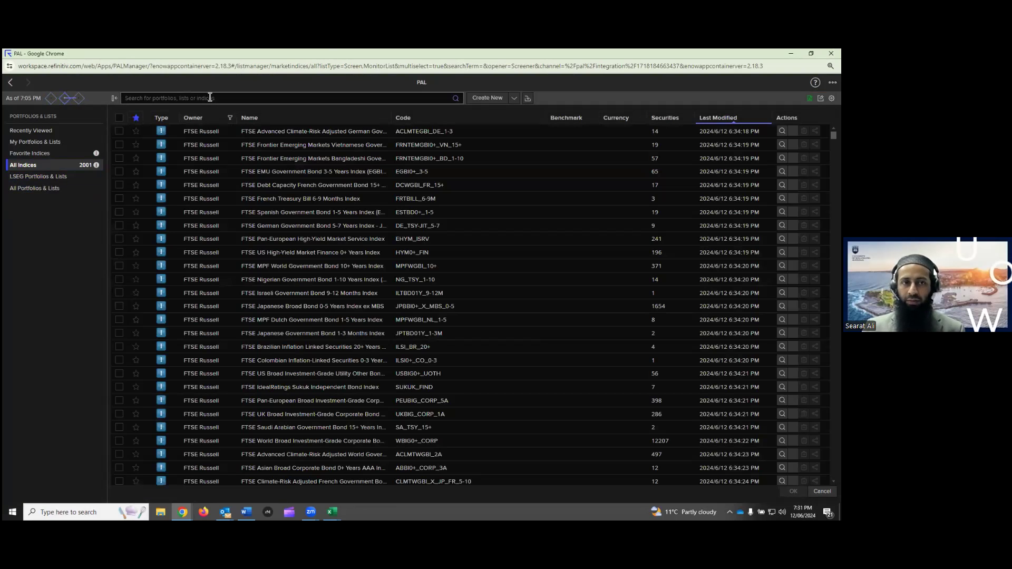
{"action": "left_click", "coordinate": [210, 98]}
{"action": "type", "text": "fr"}
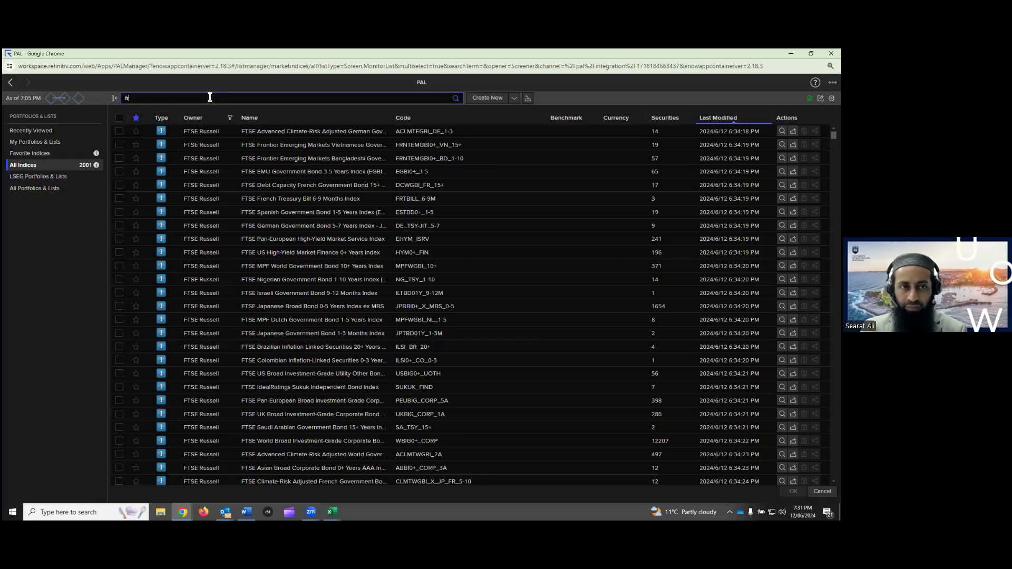
{"action": "left_click", "coordinate": [457, 98]}
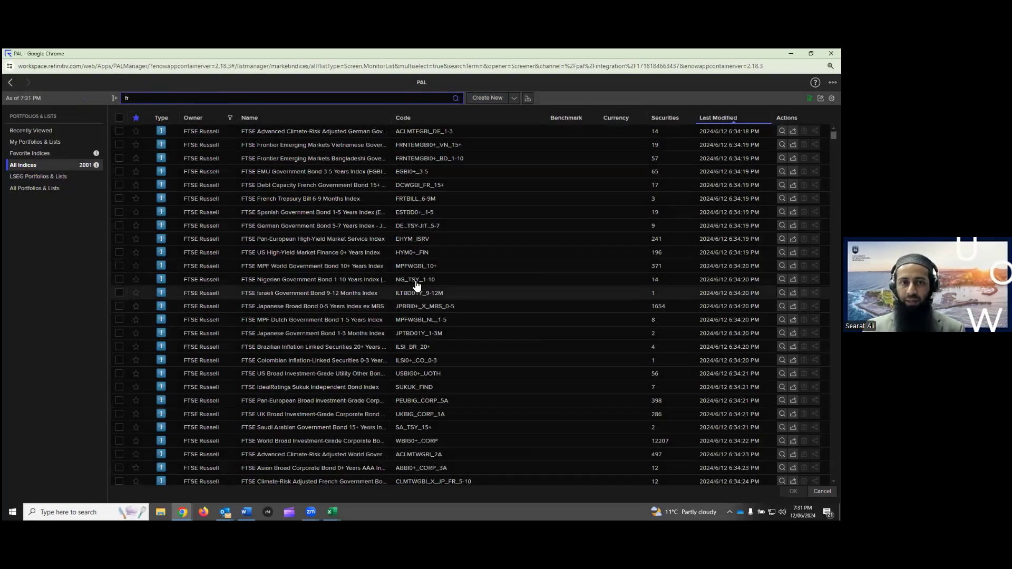
{"action": "left_click", "coordinate": [230, 117]}
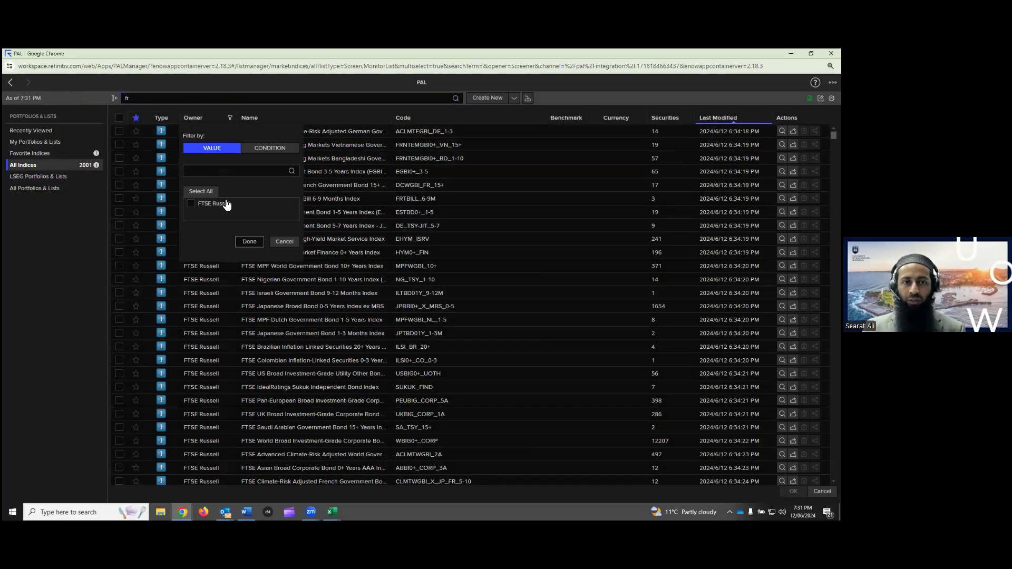
{"action": "left_click", "coordinate": [285, 242]}
{"action": "left_click", "coordinate": [456, 100]}
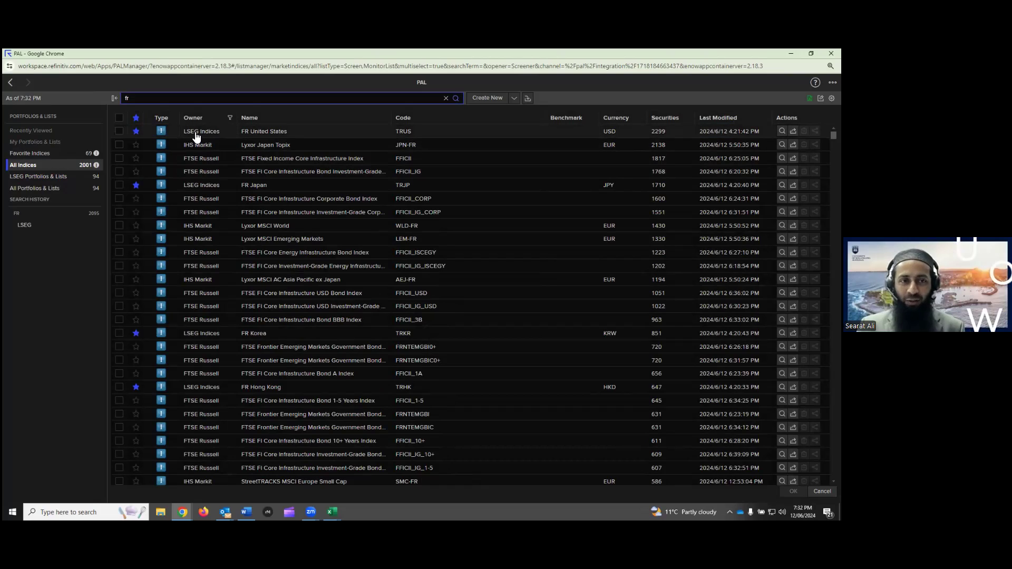
Filter indices to LSEG Indices, sort by Securities descending, and tick FR Europe
{"action": "left_click", "coordinate": [231, 119]}
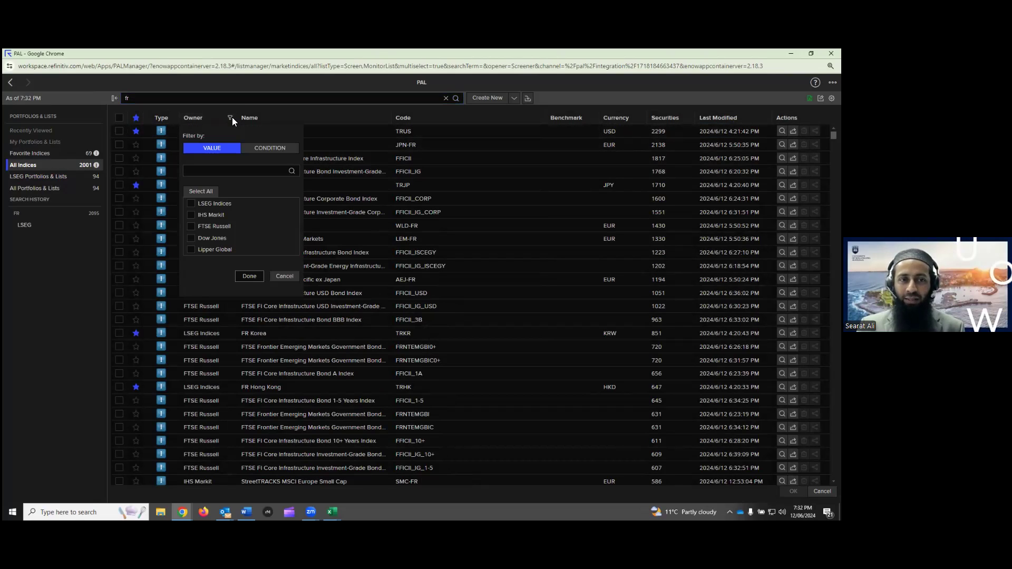
{"action": "left_click", "coordinate": [192, 204]}
{"action": "left_click", "coordinate": [250, 276]}
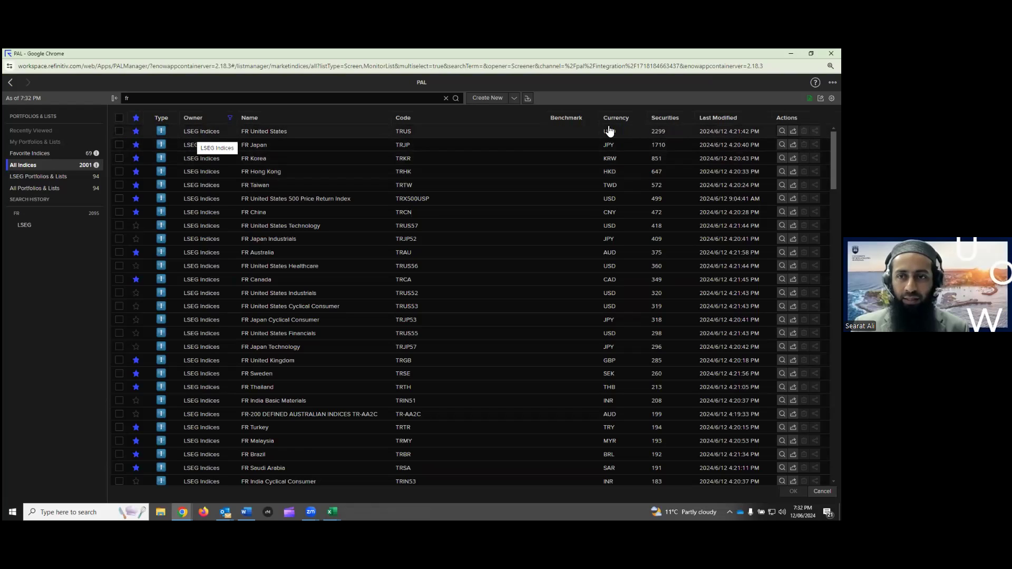
{"action": "left_click", "coordinate": [676, 120]}
{"action": "left_click", "coordinate": [677, 121]}
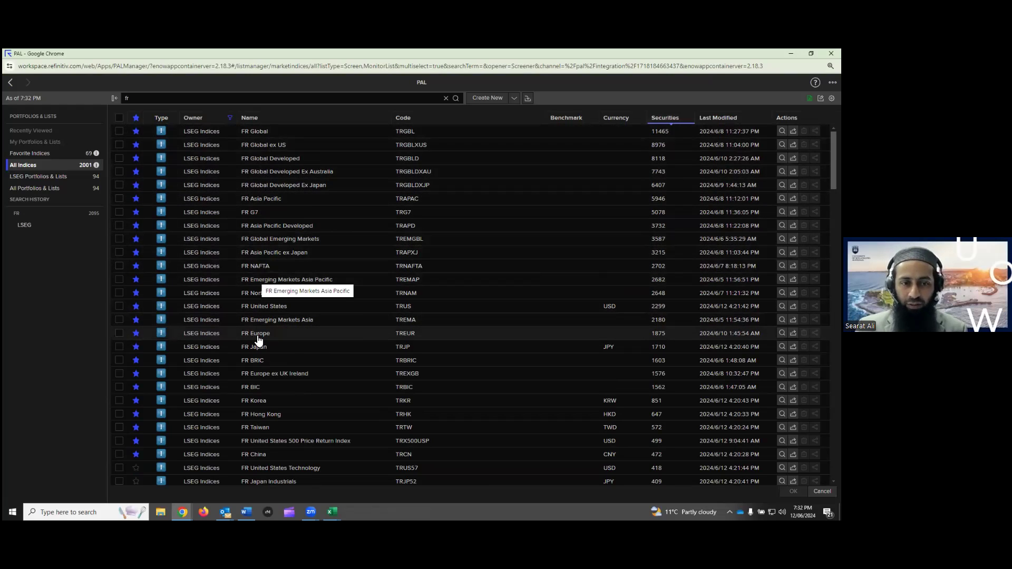
{"action": "left_click", "coordinate": [121, 336]}
{"action": "left_click", "coordinate": [120, 336]}
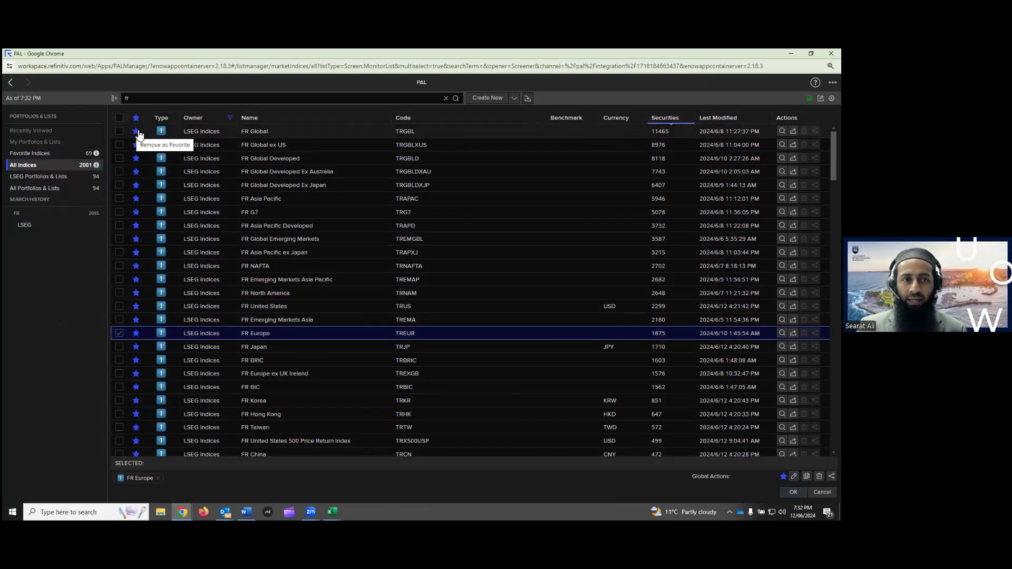
Browse Favorite Indices sorted by Securities, then confirm FR Europe as the chosen list
{"action": "left_click", "coordinate": [35, 154]}
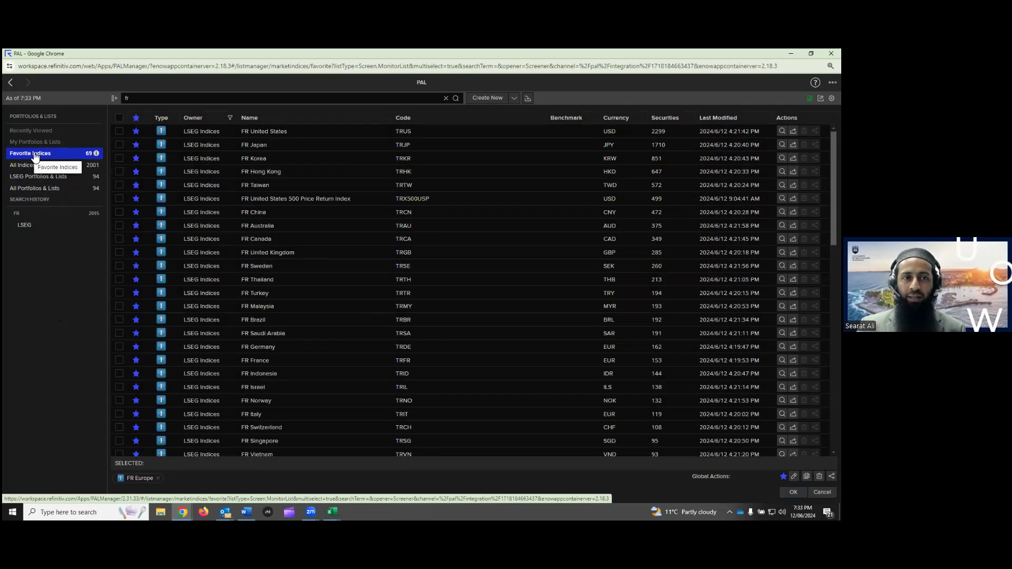
{"action": "scroll", "coordinate": [265, 236], "scroll_direction": "down", "scroll_amount": 3}
{"action": "scroll", "coordinate": [266, 236], "scroll_direction": "down", "scroll_amount": 12}
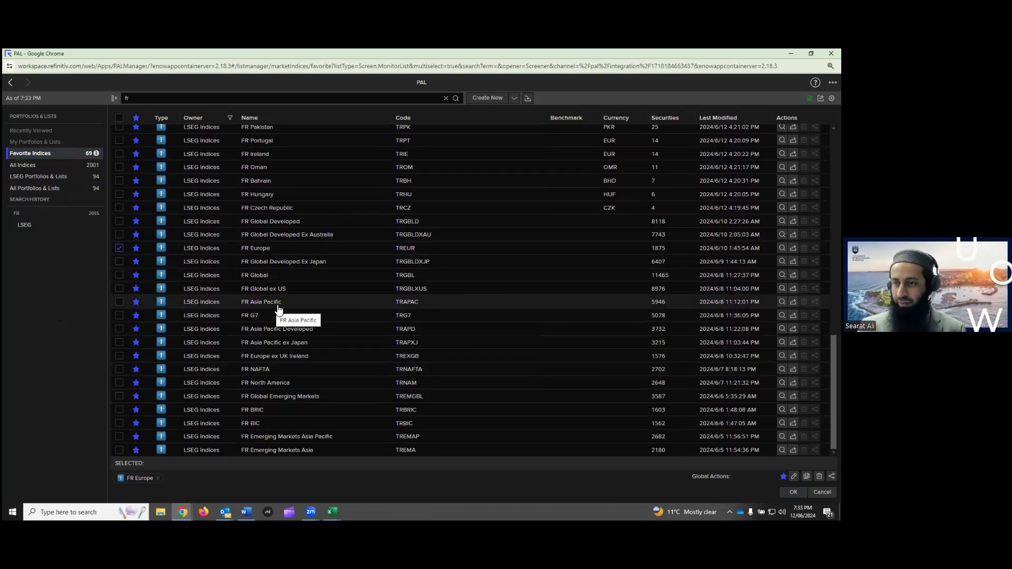
{"action": "scroll", "coordinate": [280, 308], "scroll_direction": "up", "scroll_amount": 15}
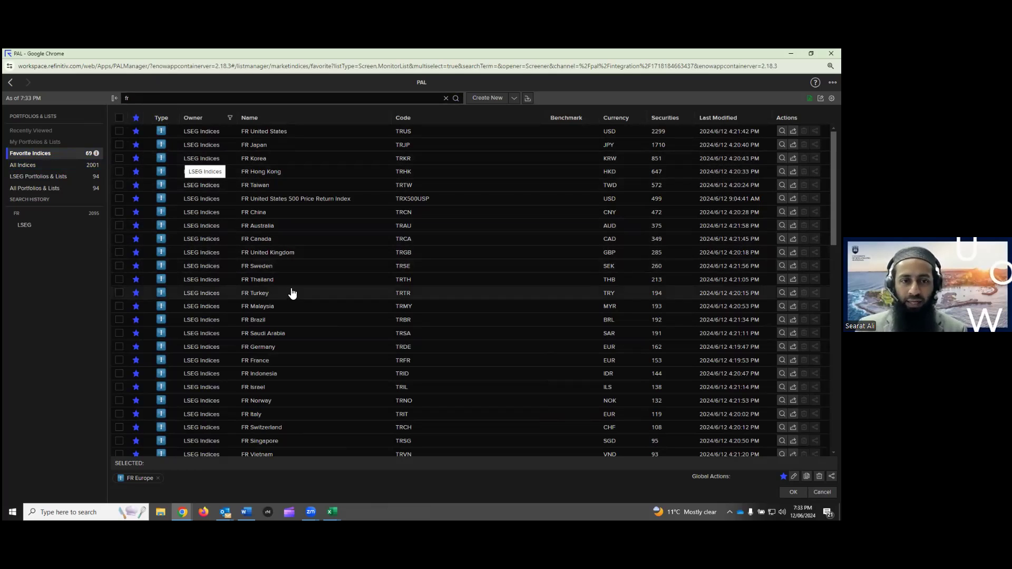
{"action": "left_click", "coordinate": [673, 120]}
{"action": "left_click", "coordinate": [674, 121]}
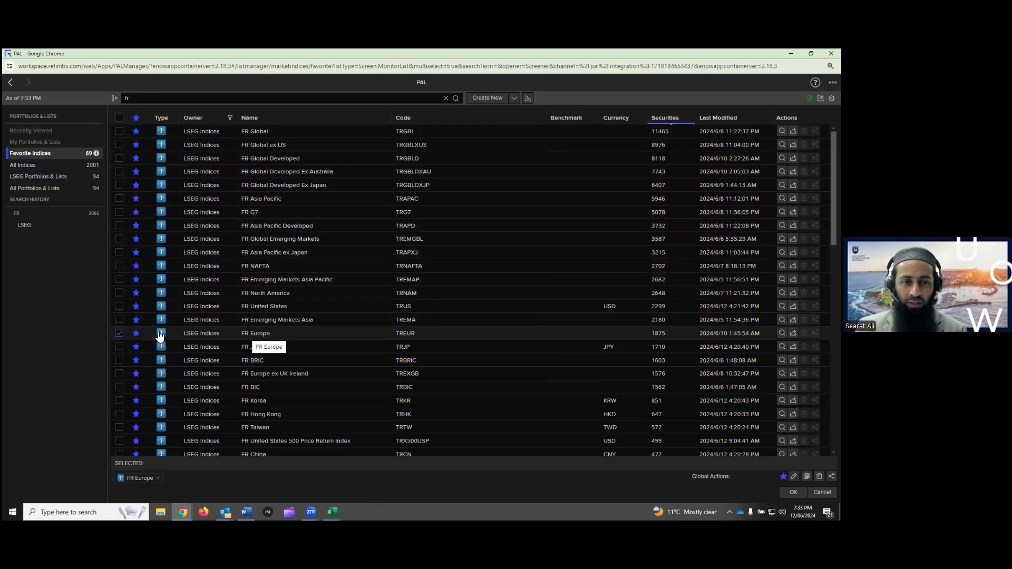
{"action": "left_click", "coordinate": [794, 492]}
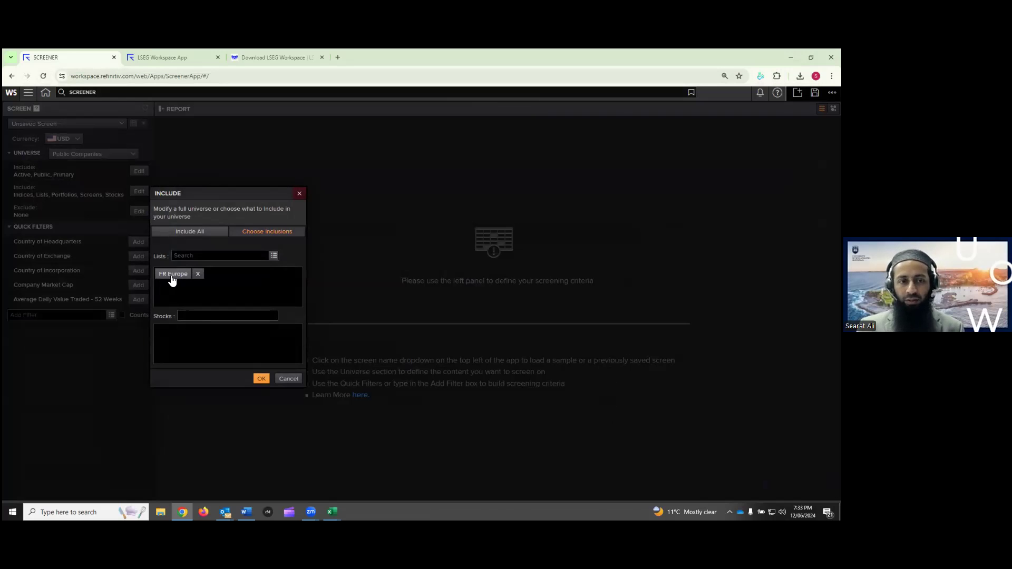
Apply FR Europe as the universe and scroll through its roughly 1.9K companies
{"action": "left_click", "coordinate": [261, 379]}
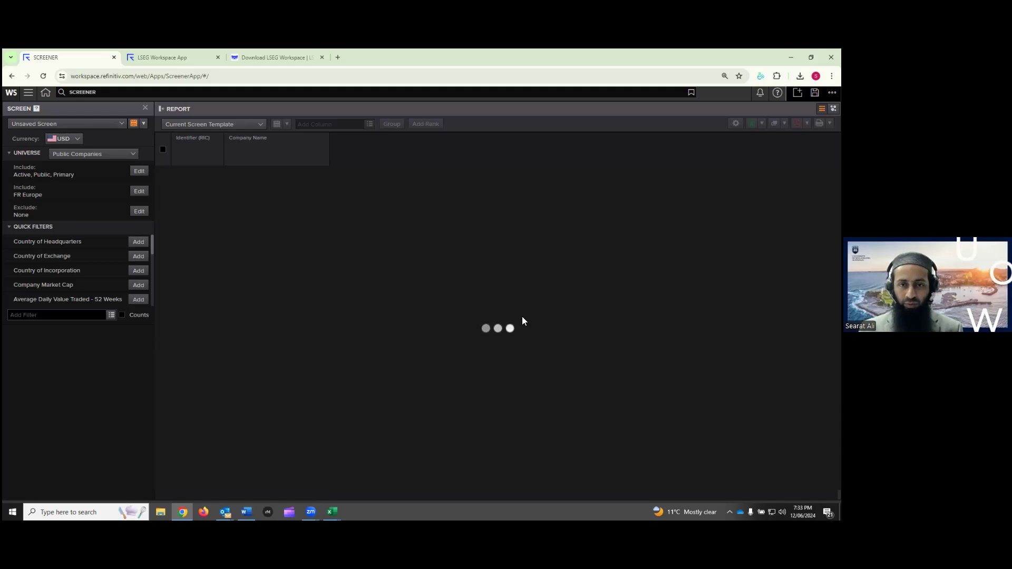
{"action": "scroll", "coordinate": [267, 246], "scroll_direction": "down", "scroll_amount": 10}
{"action": "scroll", "coordinate": [269, 245], "scroll_direction": "up", "scroll_amount": 15}
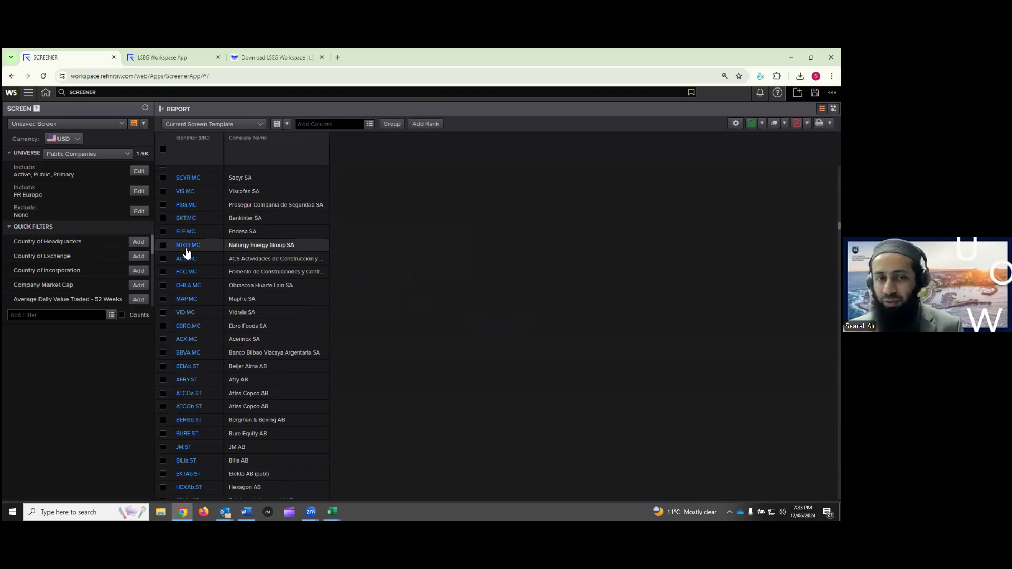
{"action": "scroll", "coordinate": [338, 255], "scroll_direction": "up", "scroll_amount": 8}
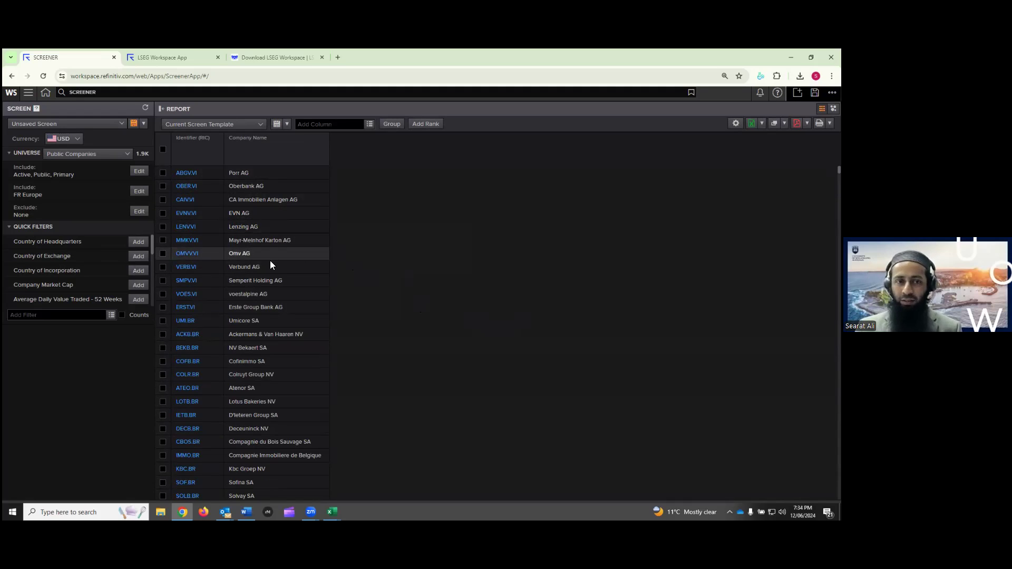
{"action": "scroll", "coordinate": [239, 272], "scroll_direction": "down", "scroll_amount": 5}
{"action": "scroll", "coordinate": [238, 272], "scroll_direction": "up", "scroll_amount": 5}
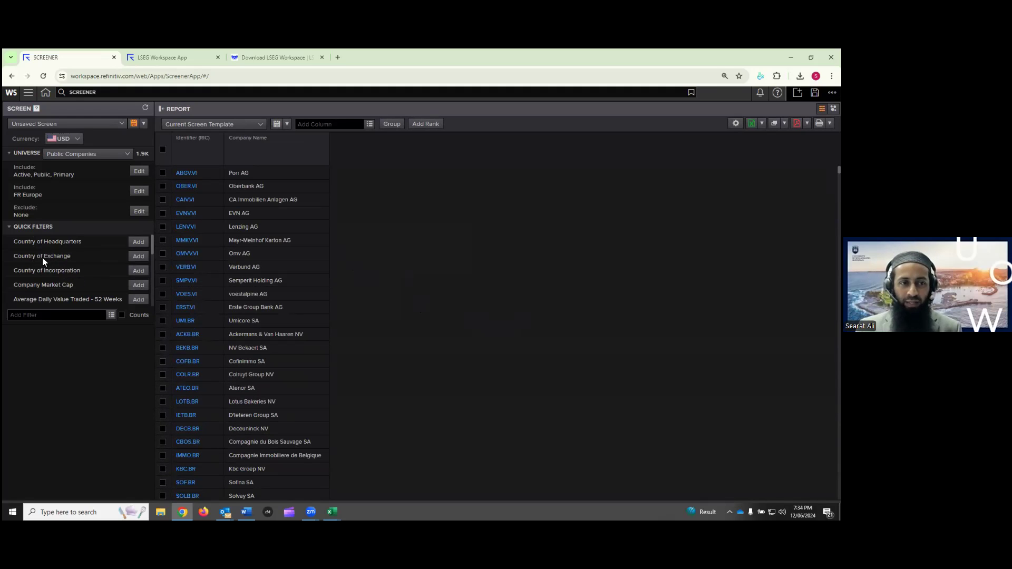
Add a Country of Exchange filter for Europe, narrowing the screen to 1680 companies
{"action": "left_click", "coordinate": [139, 257]}
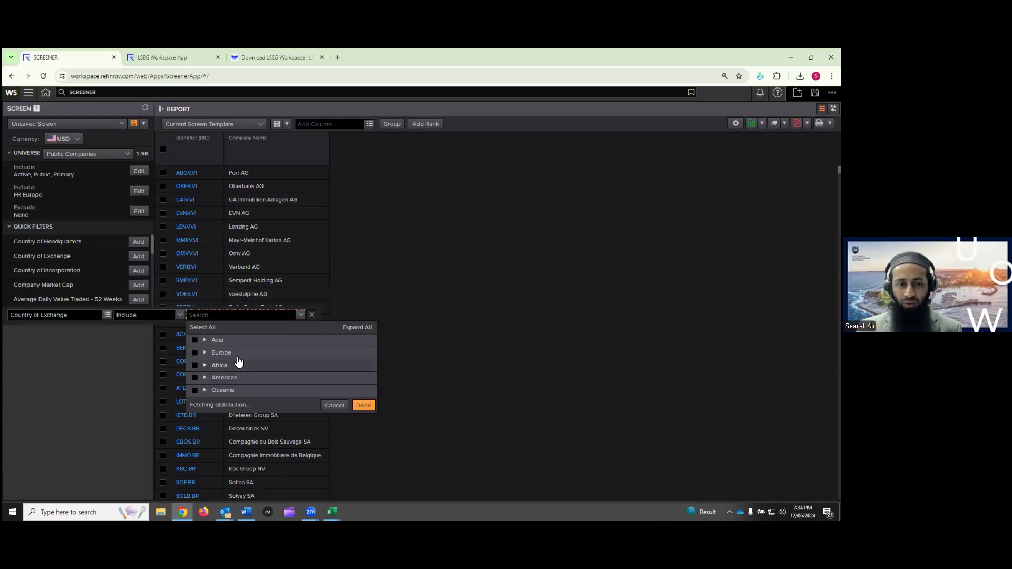
{"action": "left_click", "coordinate": [311, 315]}
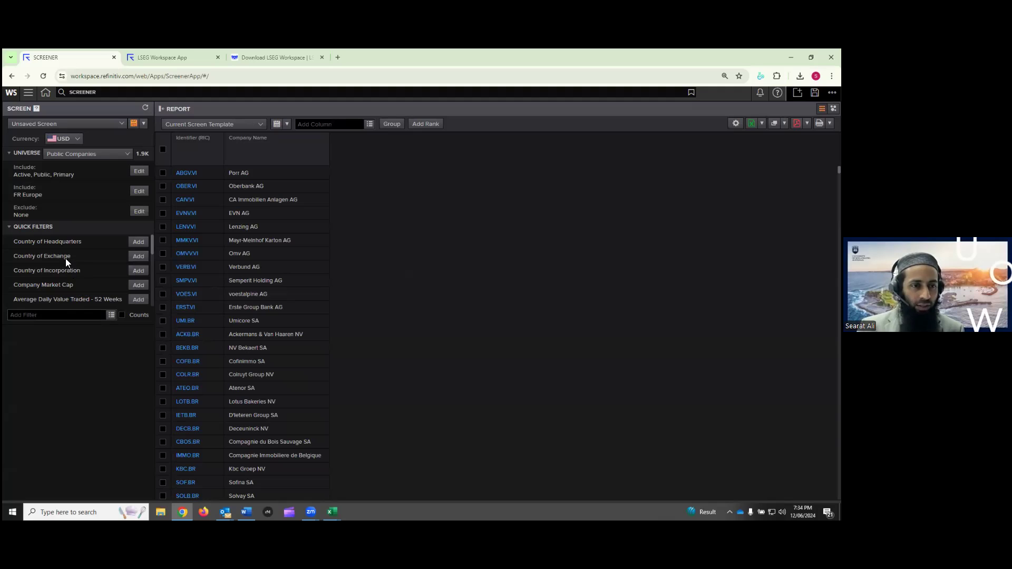
{"action": "left_click", "coordinate": [138, 256]}
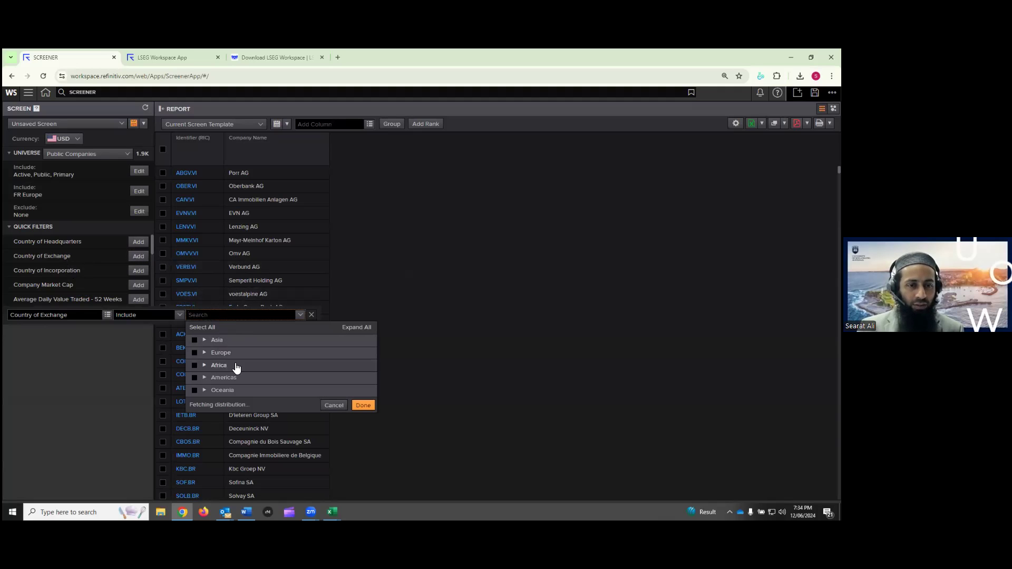
{"action": "left_click", "coordinate": [195, 353]}
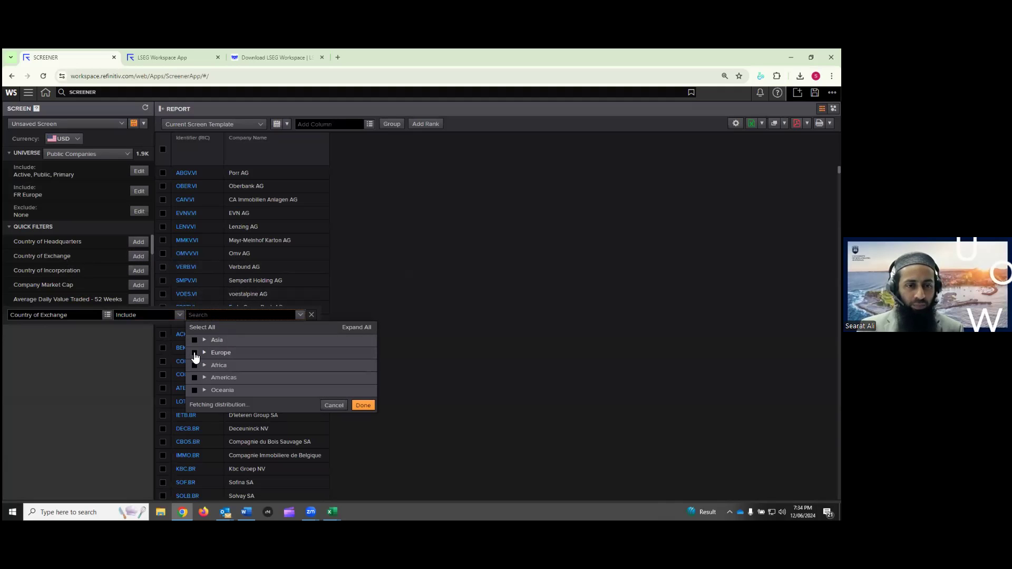
{"action": "left_click", "coordinate": [363, 417]}
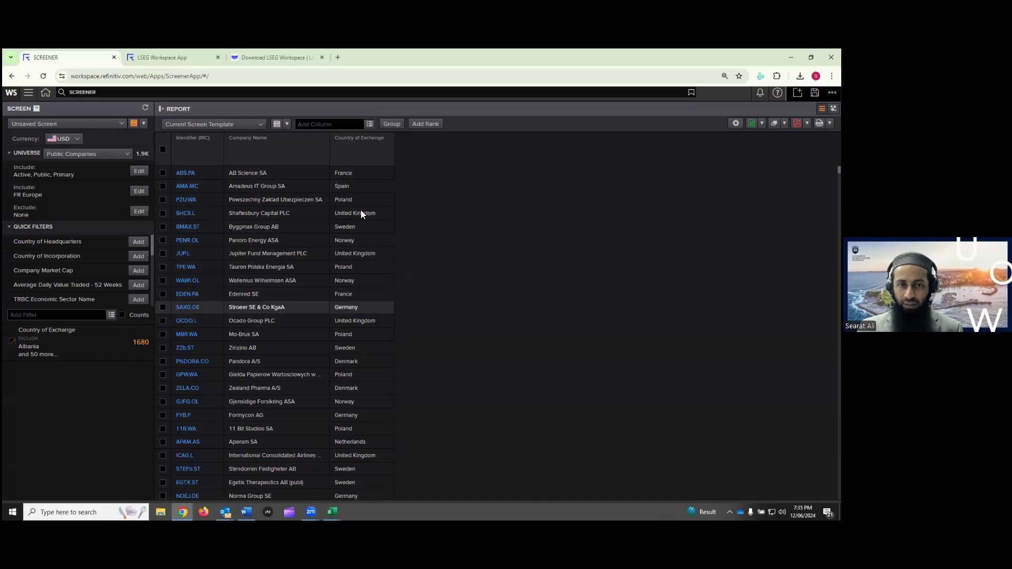
{"action": "scroll", "coordinate": [358, 285], "scroll_direction": "down", "scroll_amount": 20}
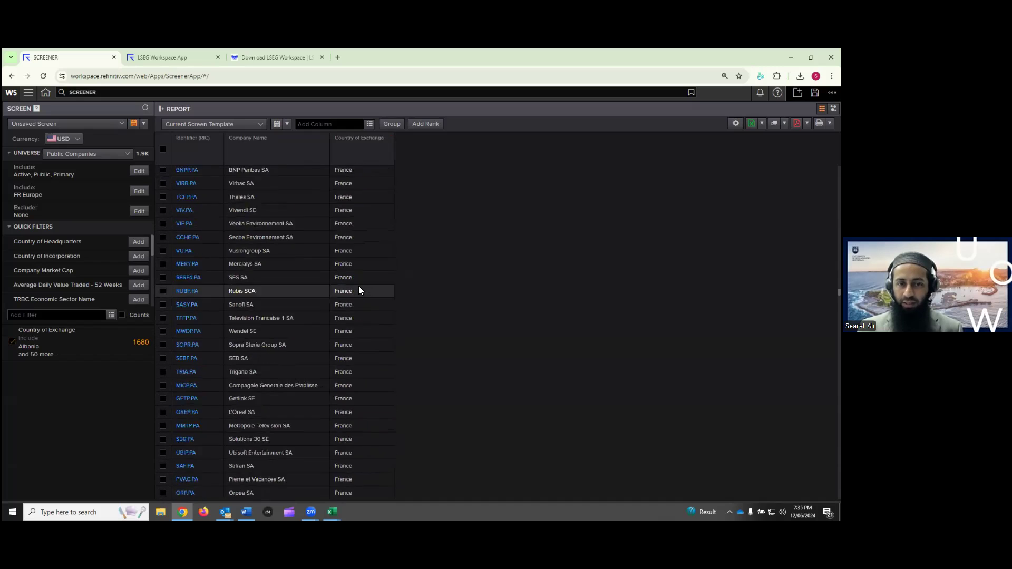
{"action": "scroll", "coordinate": [359, 289], "scroll_direction": "up", "scroll_amount": 15}
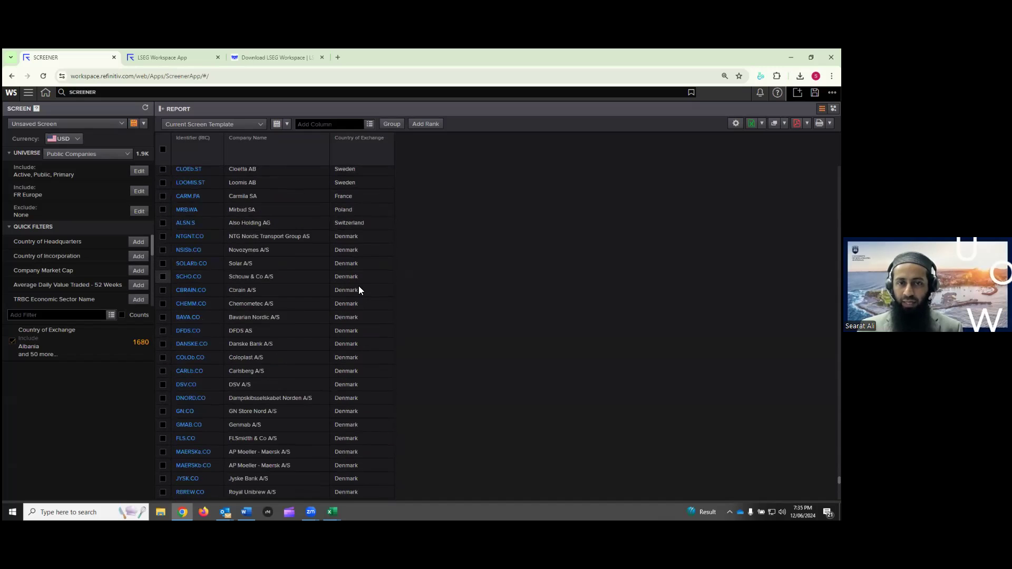
{"action": "scroll", "coordinate": [360, 290], "scroll_direction": "up", "scroll_amount": 10}
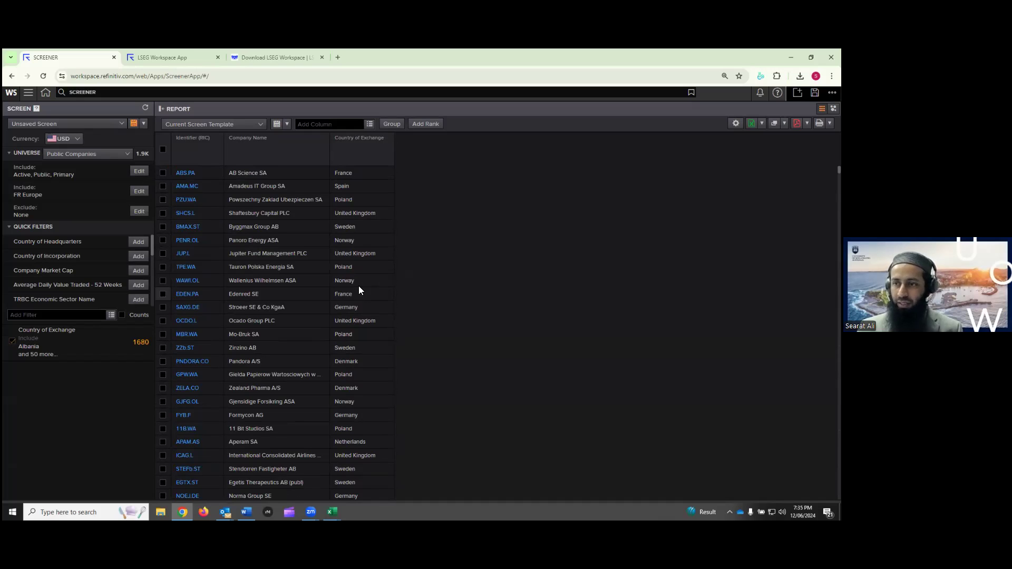
{"action": "left_click", "coordinate": [391, 128]}
{"action": "left_click", "coordinate": [410, 234]}
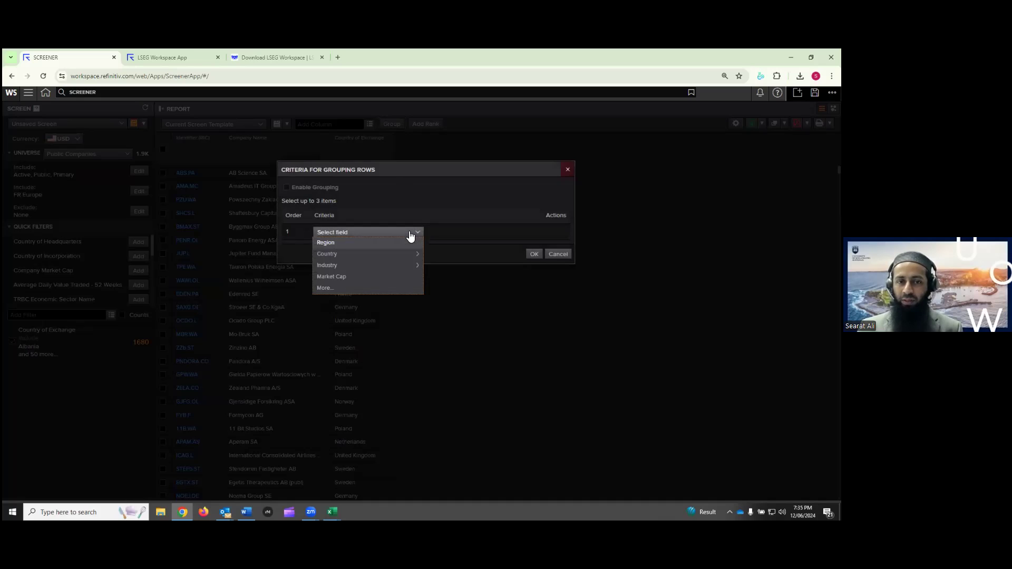
{"action": "mouse_move", "coordinate": [410, 257]}
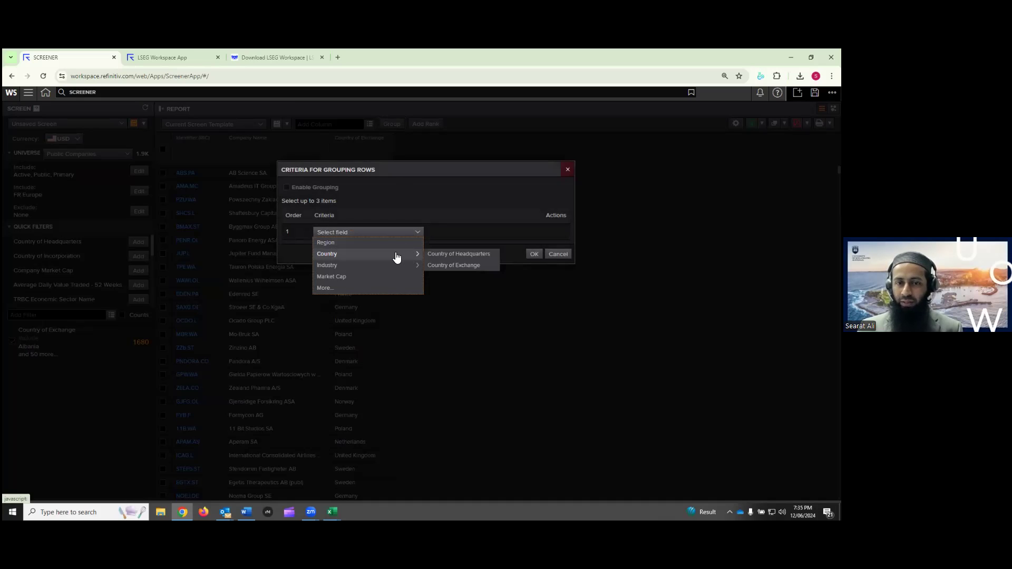
{"action": "left_click", "coordinate": [456, 266]}
{"action": "left_click", "coordinate": [534, 271]}
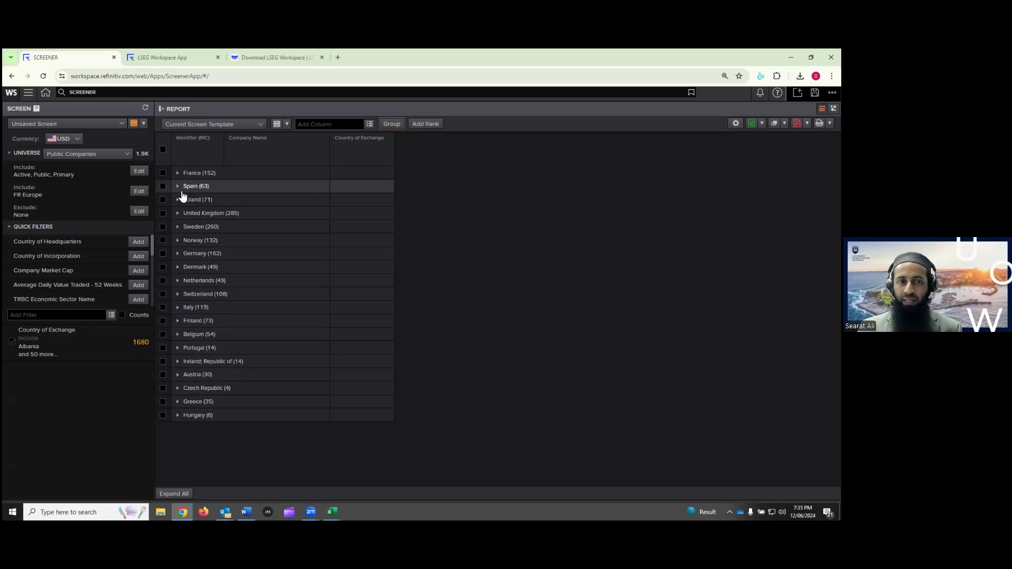
{"action": "left_click", "coordinate": [178, 173]}
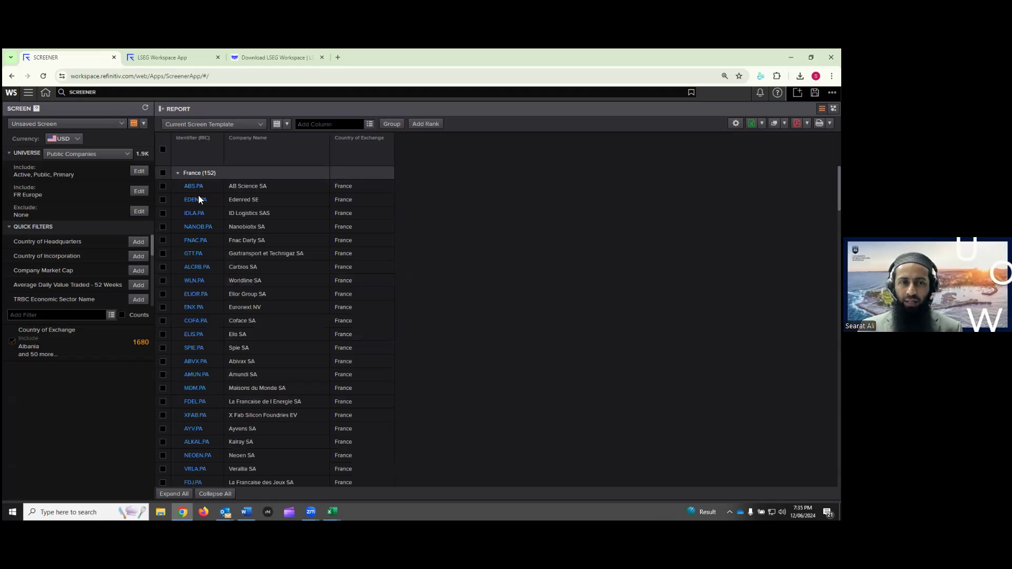
{"action": "left_click", "coordinate": [178, 173]}
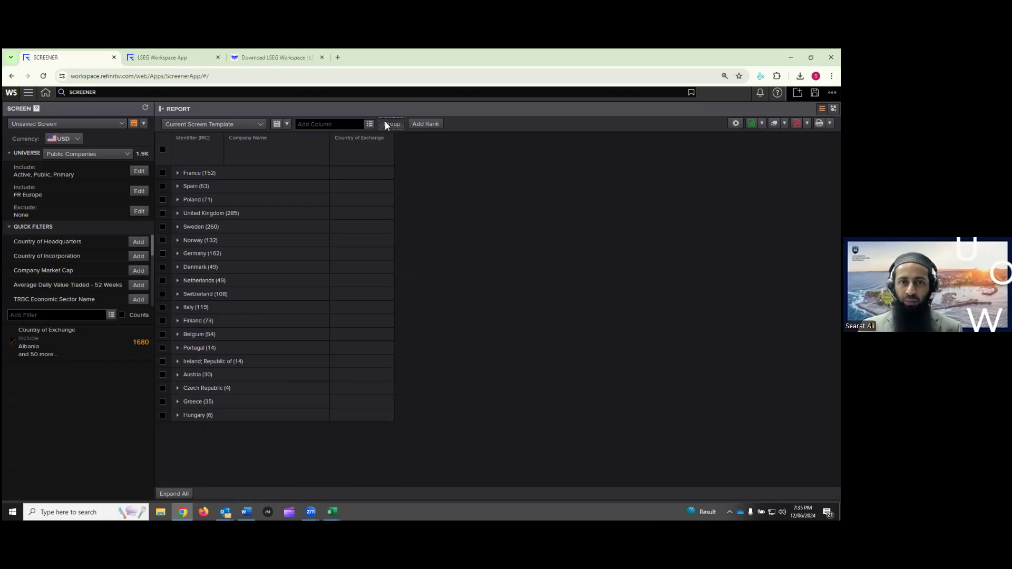
{"action": "left_click", "coordinate": [387, 124]}
{"action": "left_click", "coordinate": [562, 232]}
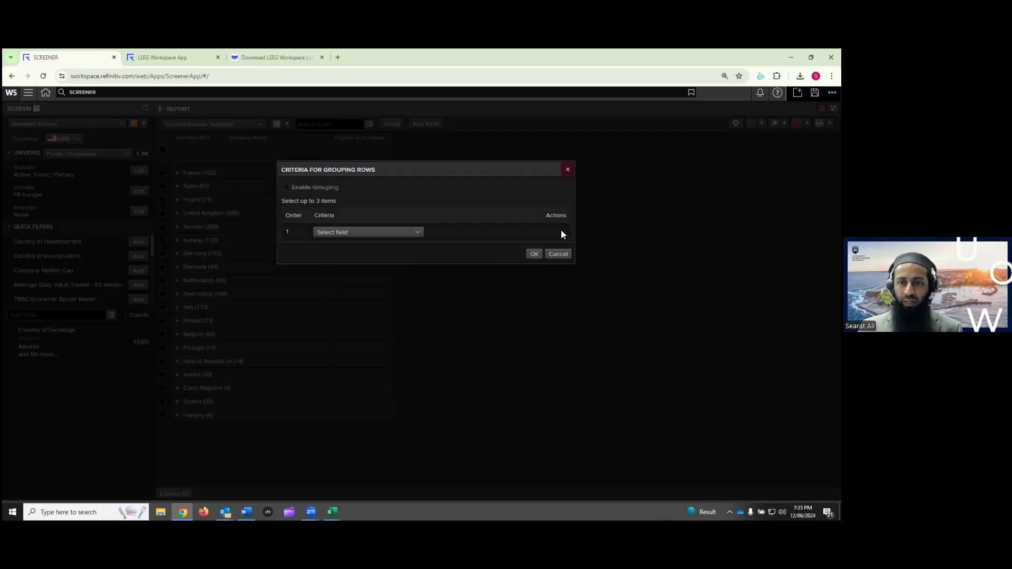
{"action": "left_click", "coordinate": [551, 255]}
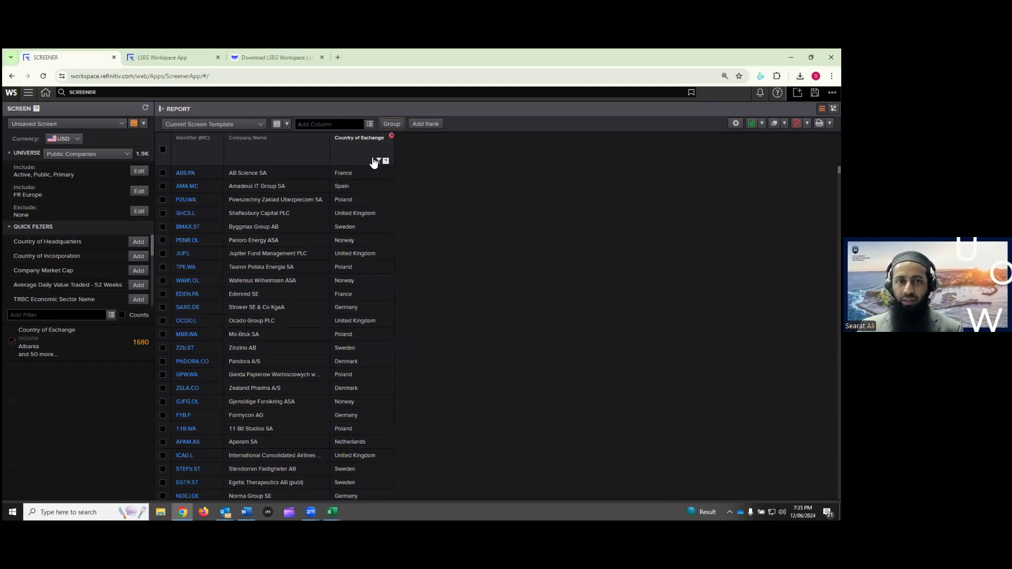
Apply the esg 1 report template, then bring up the Data Item Library
{"action": "left_click", "coordinate": [253, 125]}
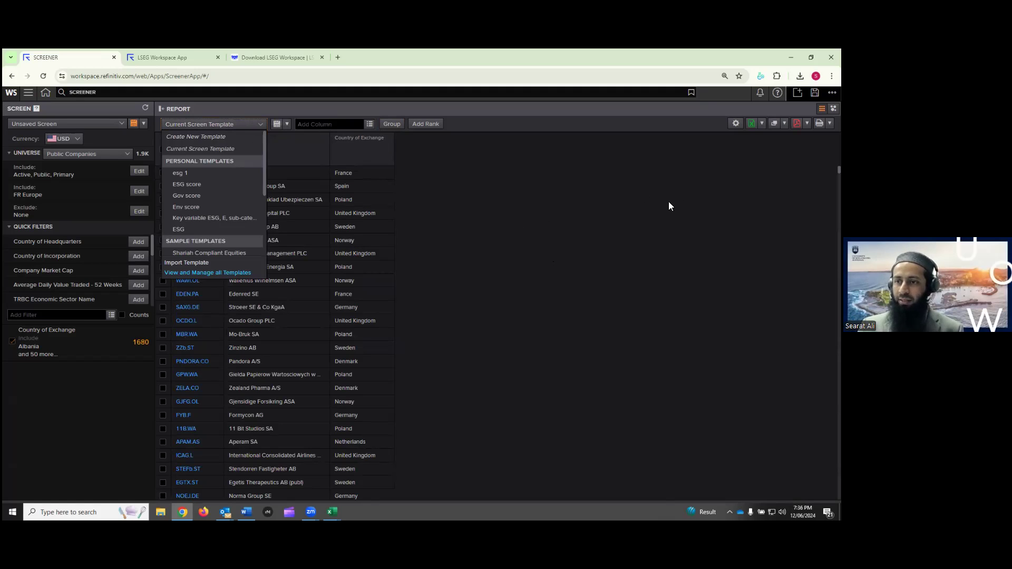
{"action": "left_click", "coordinate": [180, 174]}
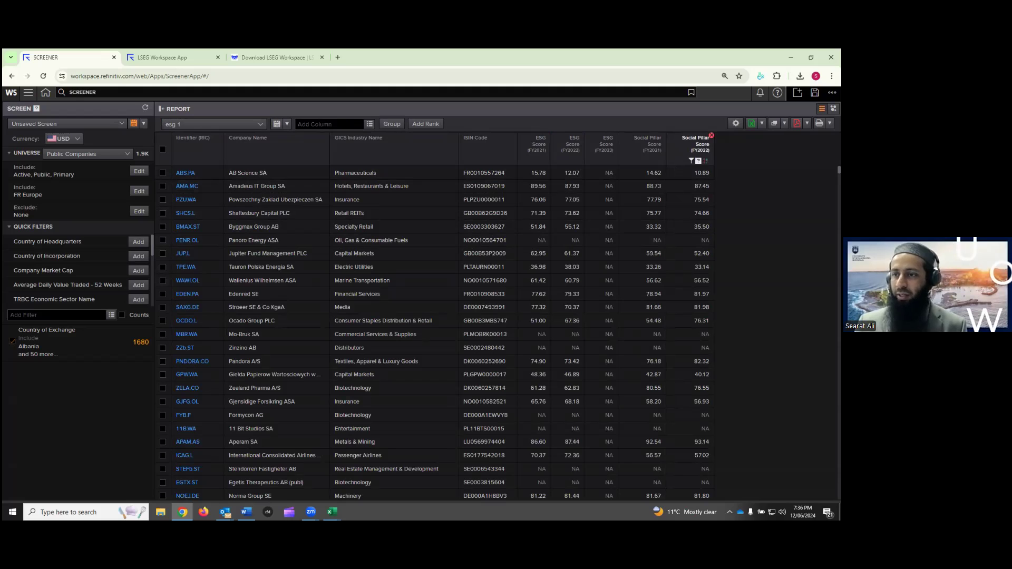
{"action": "left_click", "coordinate": [380, 129]}
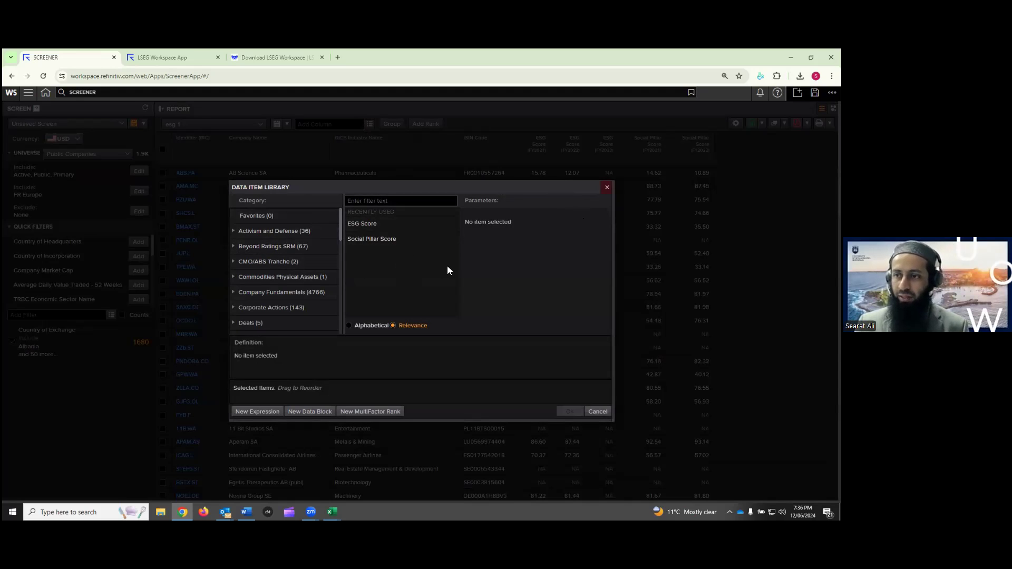
Cancel the Data Item Library and open the GridExport download in Excel
{"action": "left_click", "coordinate": [607, 188]}
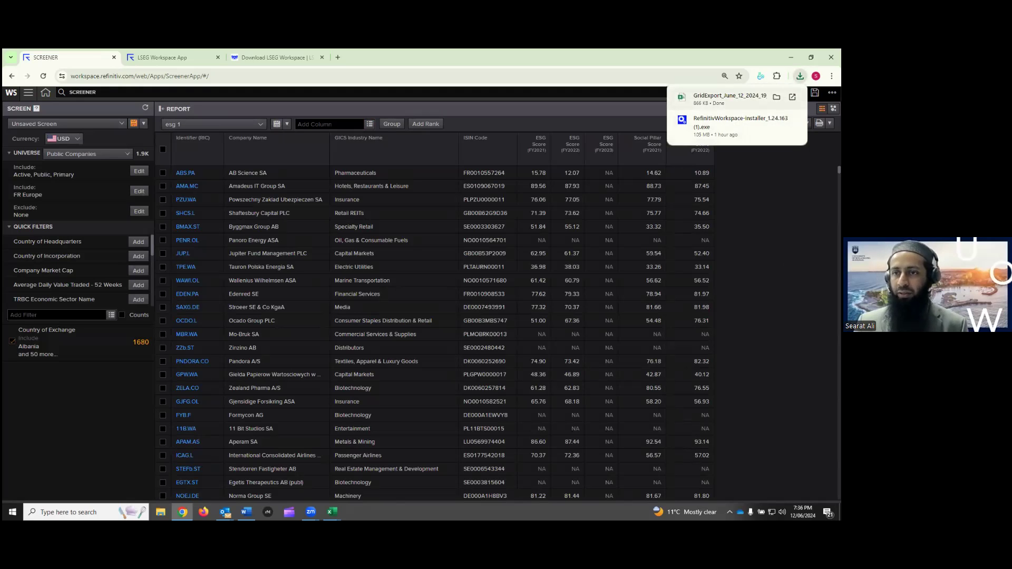
{"action": "left_click", "coordinate": [729, 99]}
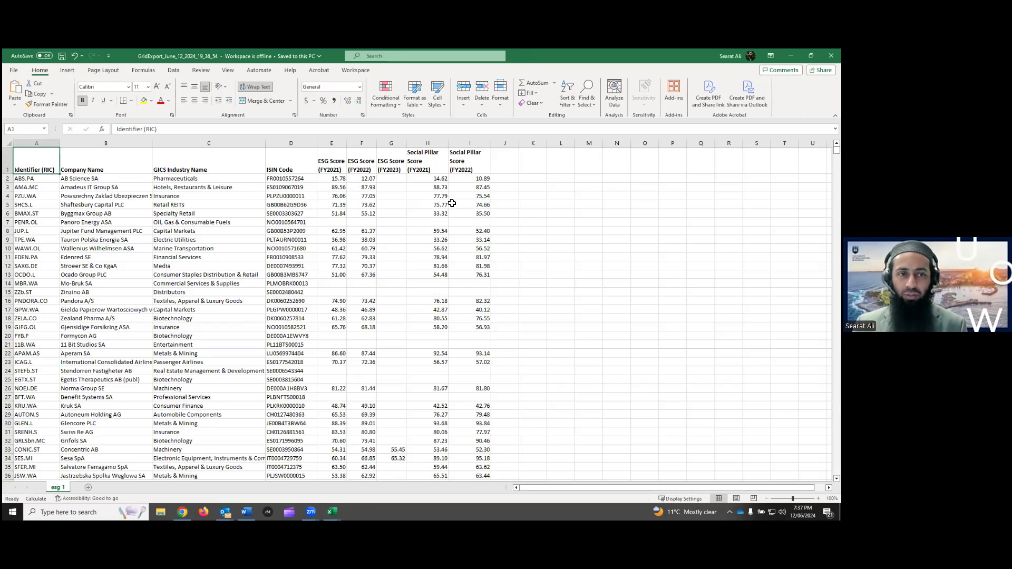
Scroll the exported ESG score sheet, then minimise both Excel workbooks
{"action": "mouse_move", "coordinate": [836, 150]}
{"action": "left_mouse_down"}
{"action": "mouse_move", "coordinate": [837, 472]}
{"action": "mouse_move", "coordinate": [836, 149]}
{"action": "left_mouse_up"}
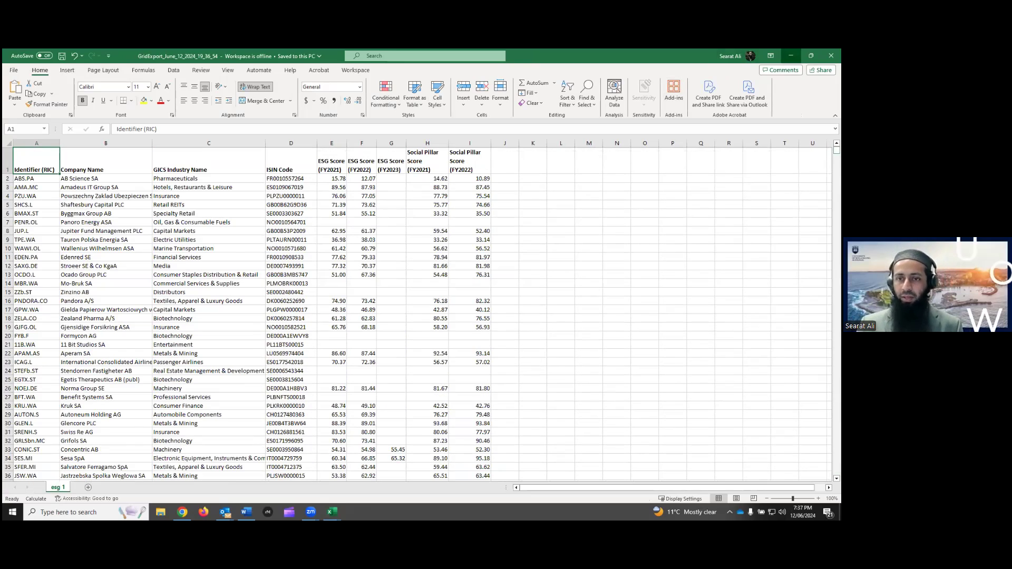
{"action": "left_click", "coordinate": [791, 55]}
{"action": "left_click", "coordinate": [791, 56]}
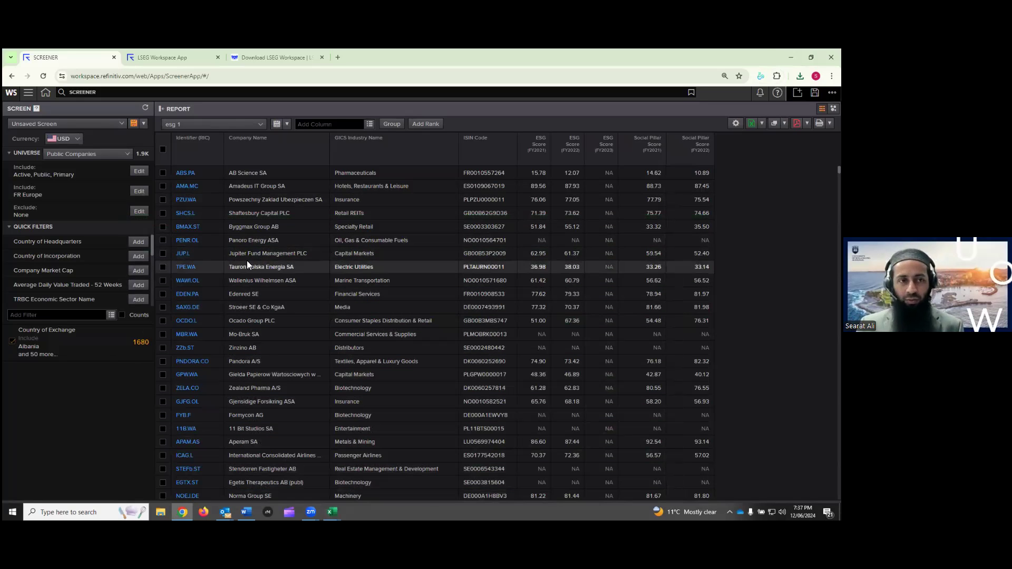
Replace the esg 1 screen with a new unsaved screen and open its universe lists picker
{"action": "left_click", "coordinate": [108, 122]}
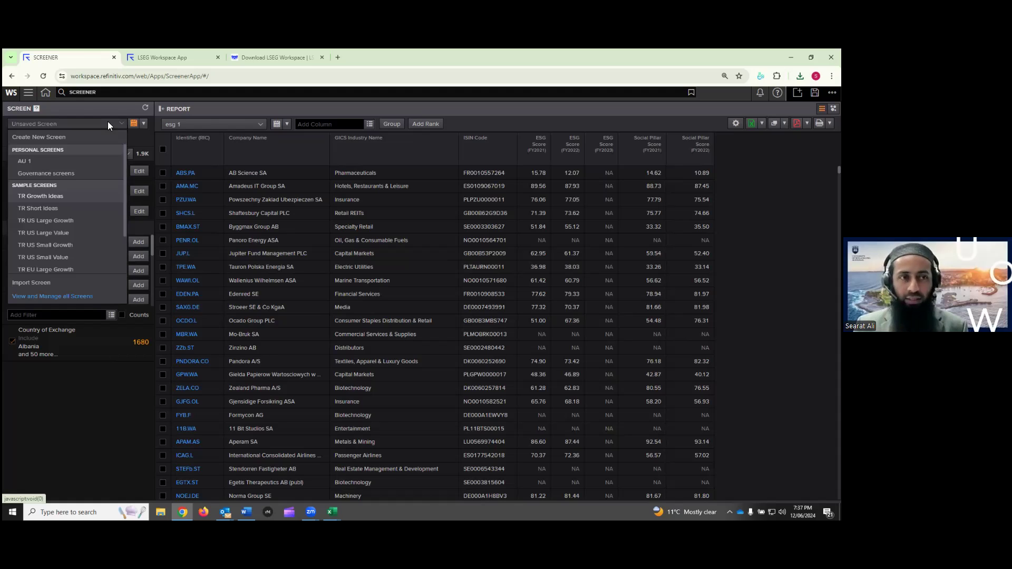
{"action": "left_click", "coordinate": [51, 136]}
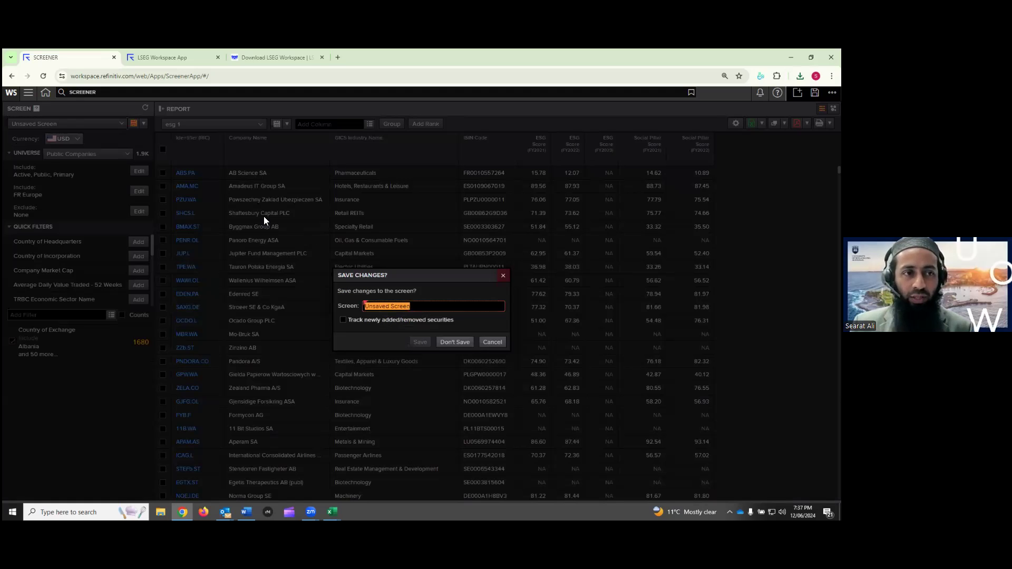
{"action": "left_click", "coordinate": [463, 343]}
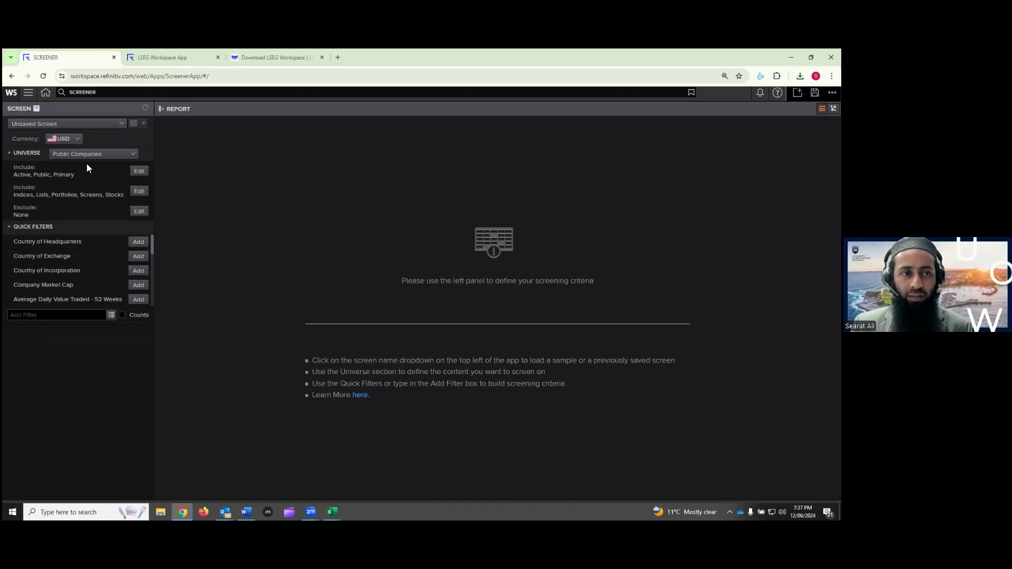
{"action": "left_click", "coordinate": [139, 192]}
{"action": "left_click", "coordinate": [273, 255]}
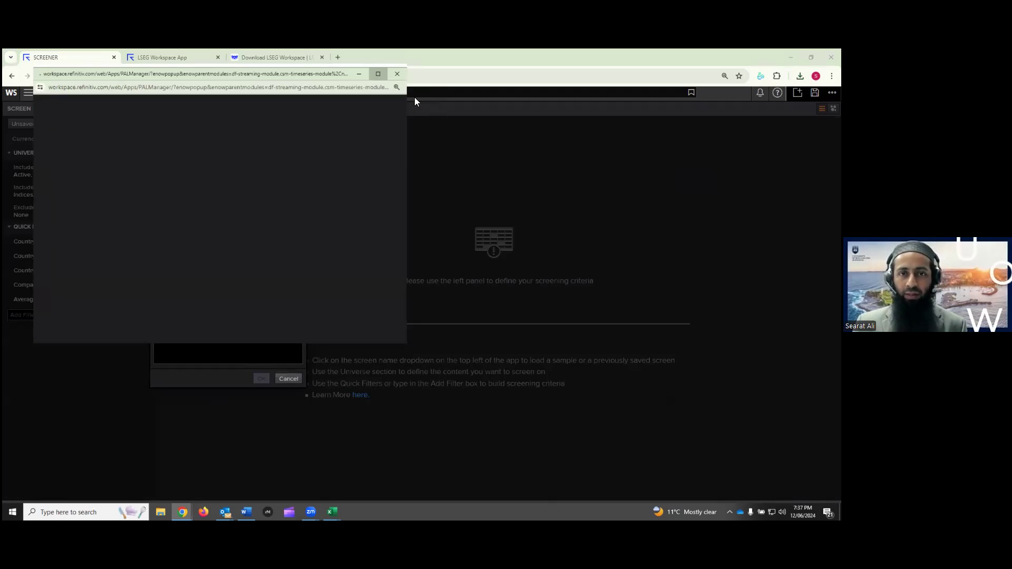
Pick FR Global from Favorite Indices as the included list for the new screen's universe
{"action": "left_click", "coordinate": [378, 73]}
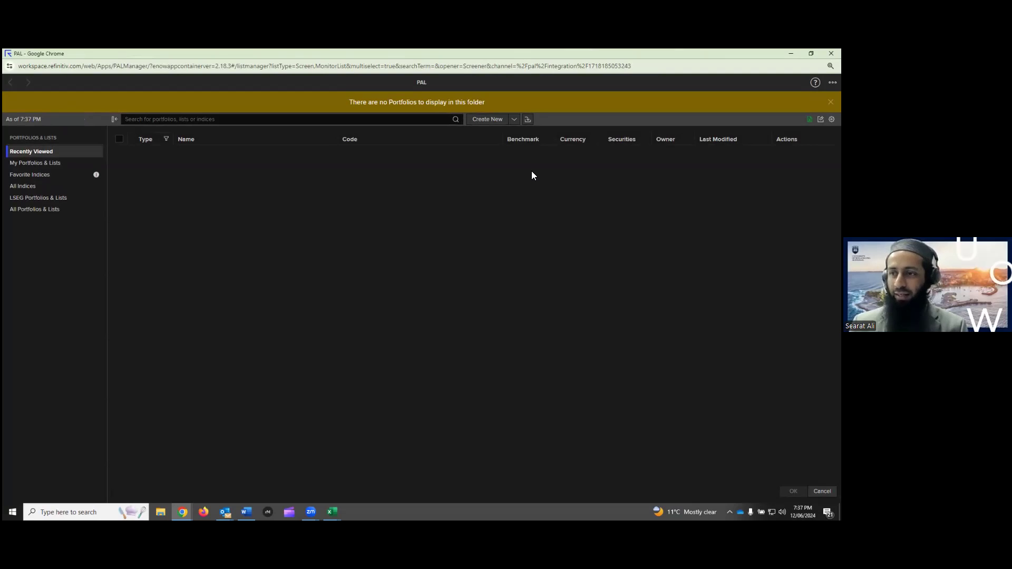
{"action": "left_click", "coordinate": [42, 179]}
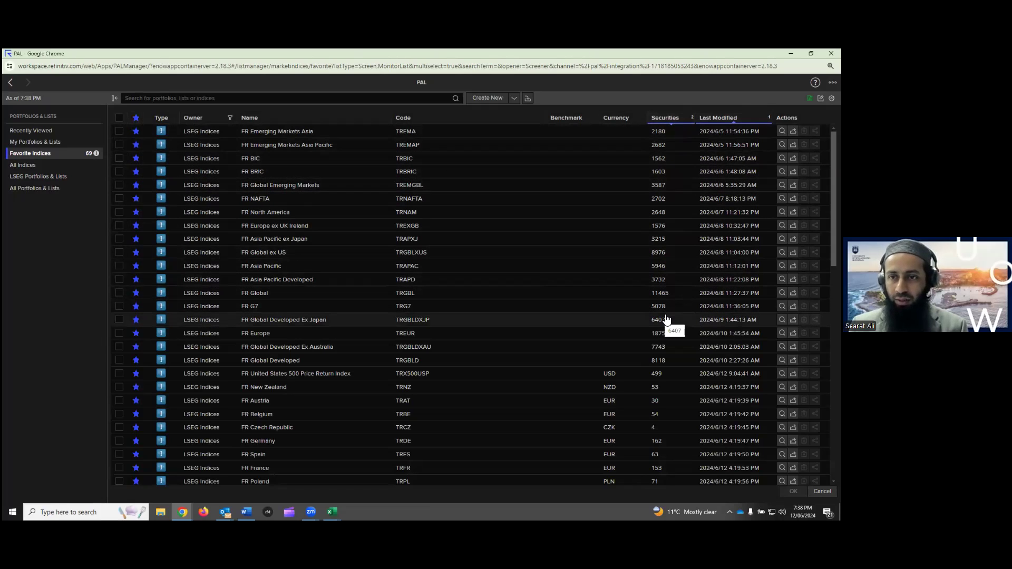
{"action": "scroll", "coordinate": [667, 319], "scroll_direction": "down", "scroll_amount": 3}
{"action": "scroll", "coordinate": [667, 319], "scroll_direction": "down", "scroll_amount": 6}
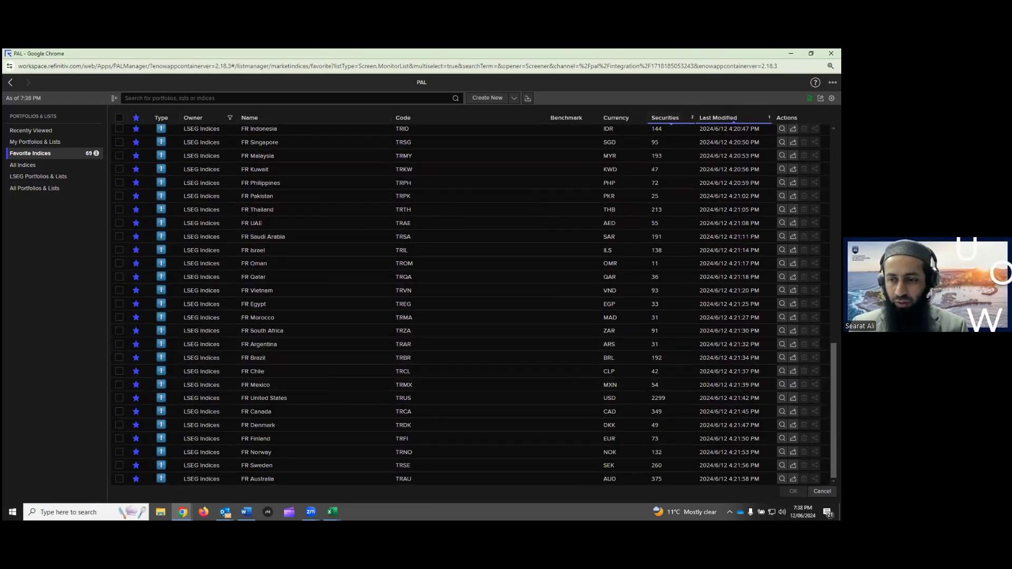
{"action": "scroll", "coordinate": [474, 305], "scroll_direction": "up", "scroll_amount": 9}
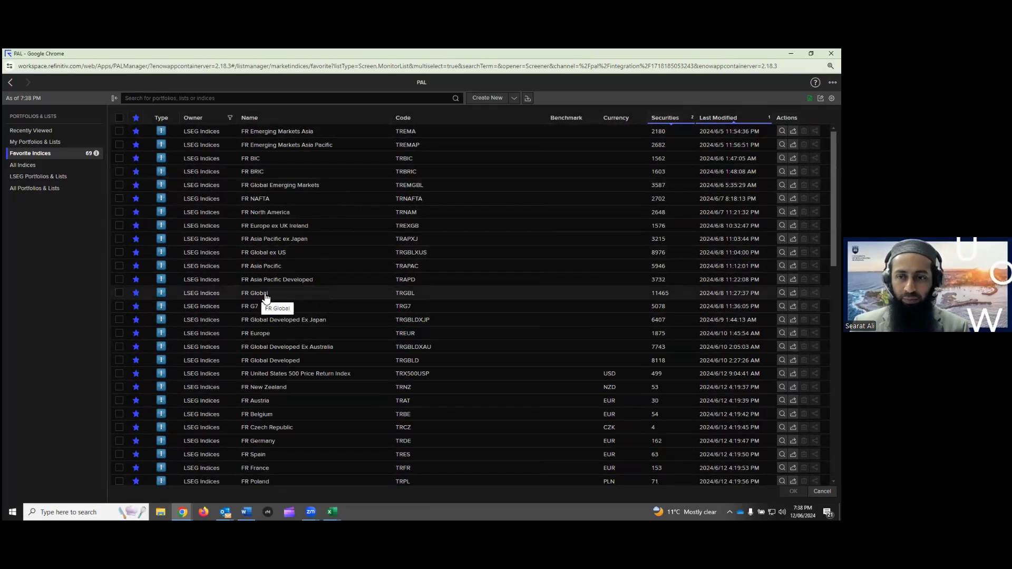
{"action": "left_click", "coordinate": [120, 294]}
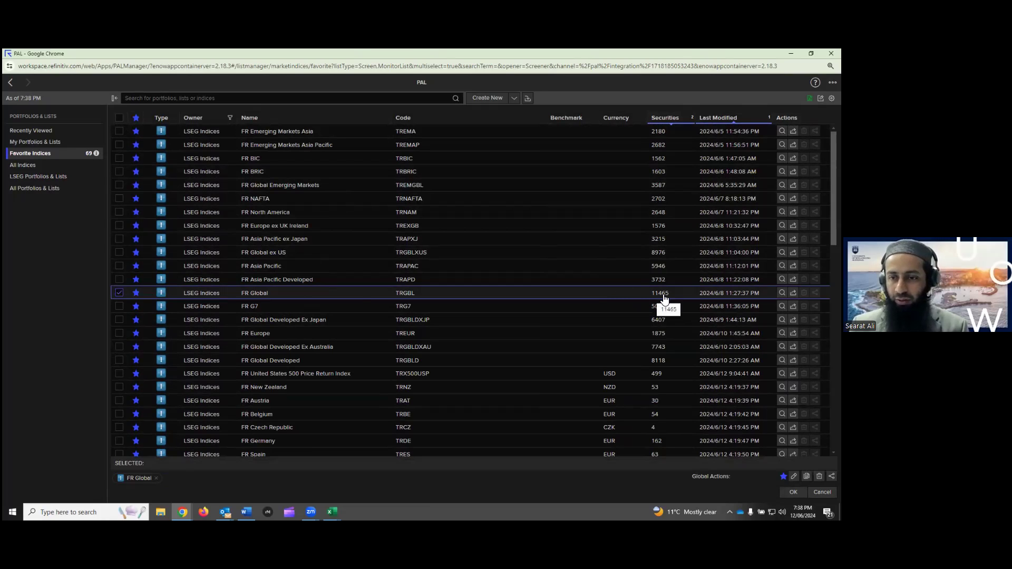
{"action": "left_click", "coordinate": [793, 492]}
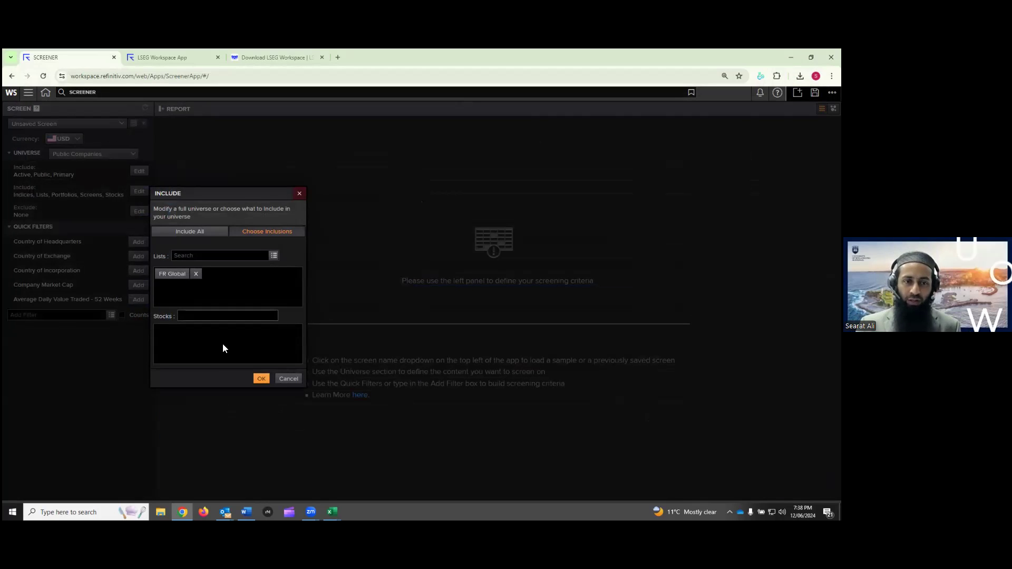
Apply FR Global (about 11.5K companies) as the universe and highlight the 5,000-result limit message
{"action": "left_click", "coordinate": [262, 379]}
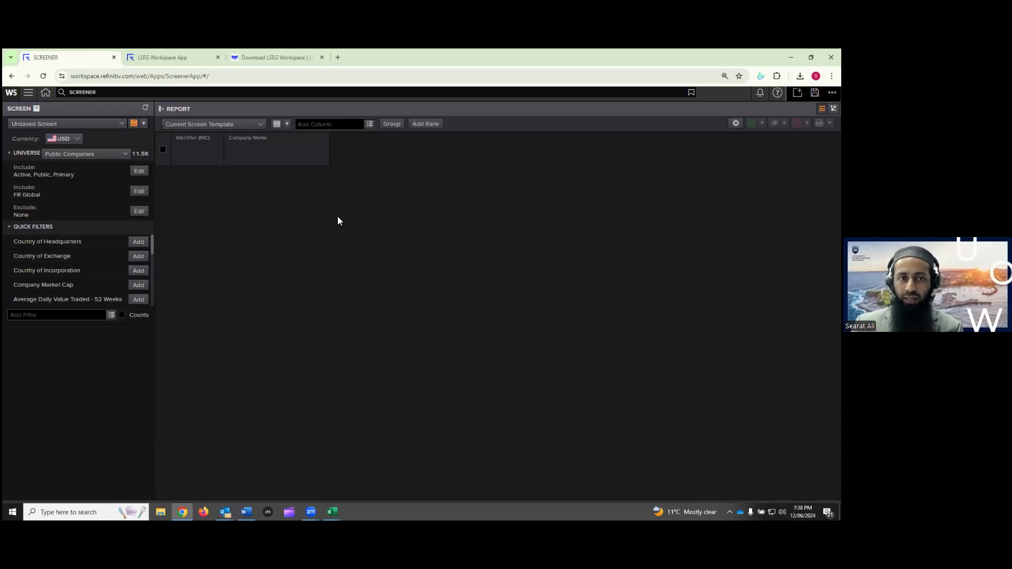
{"action": "left_click_drag", "start_coordinate": [237, 169], "coordinate": [341, 172]}
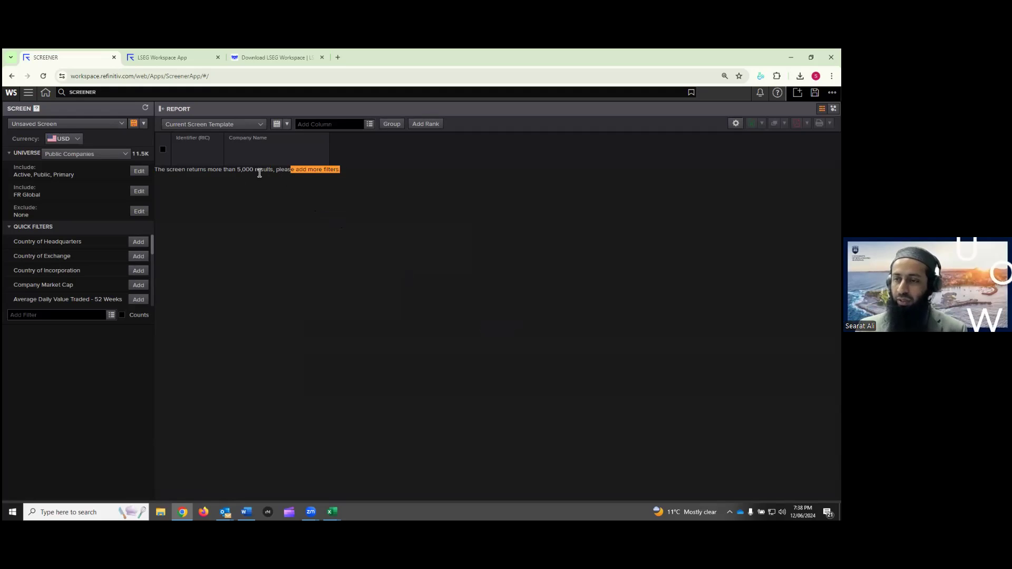
{"action": "left_click_drag", "start_coordinate": [237, 169], "coordinate": [264, 170]}
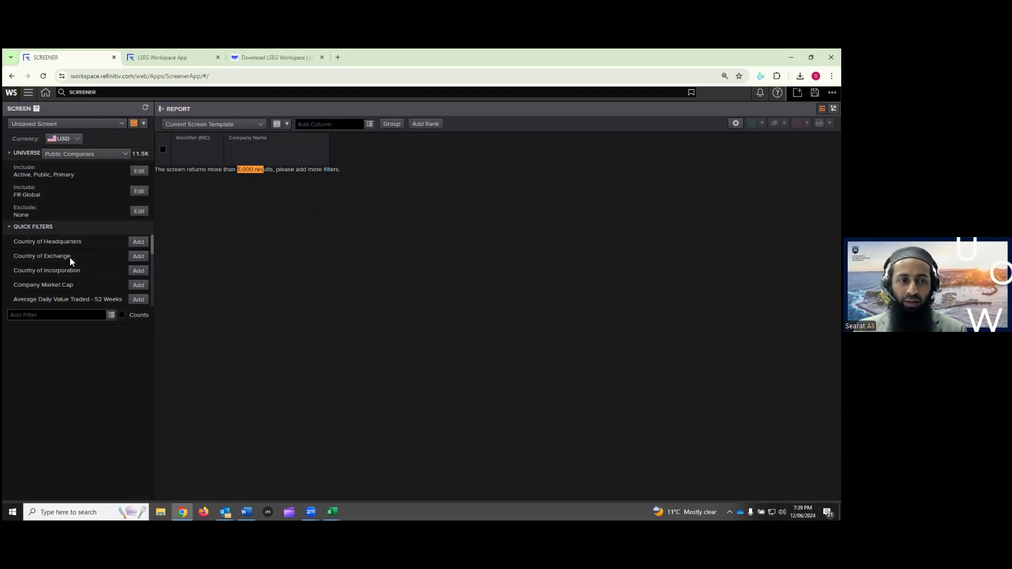
Add a Country of Exchange filter set to Qatar, narrowing the screen to 36 companies
{"action": "left_click", "coordinate": [138, 256]}
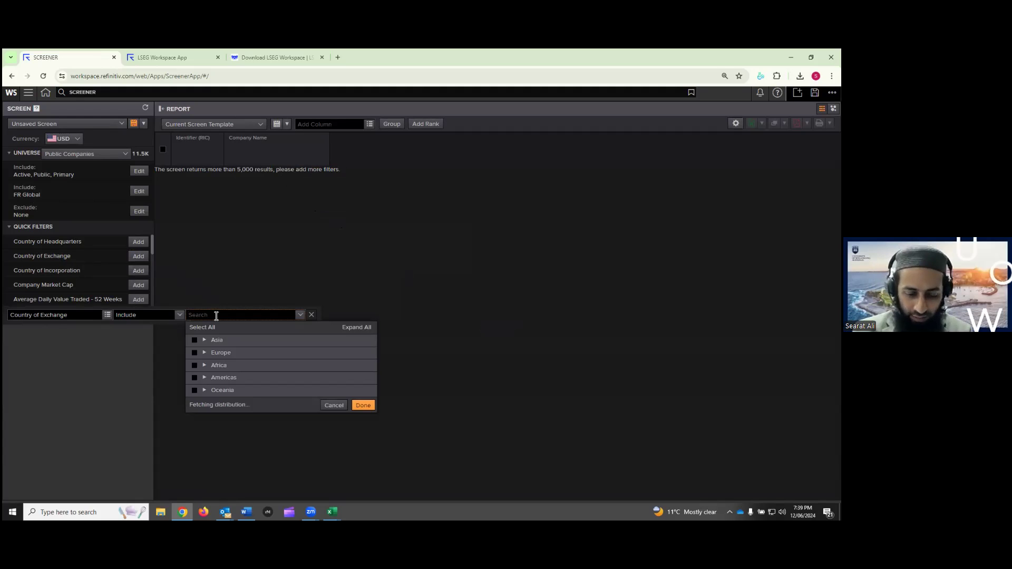
{"action": "type", "text": "qatar"}
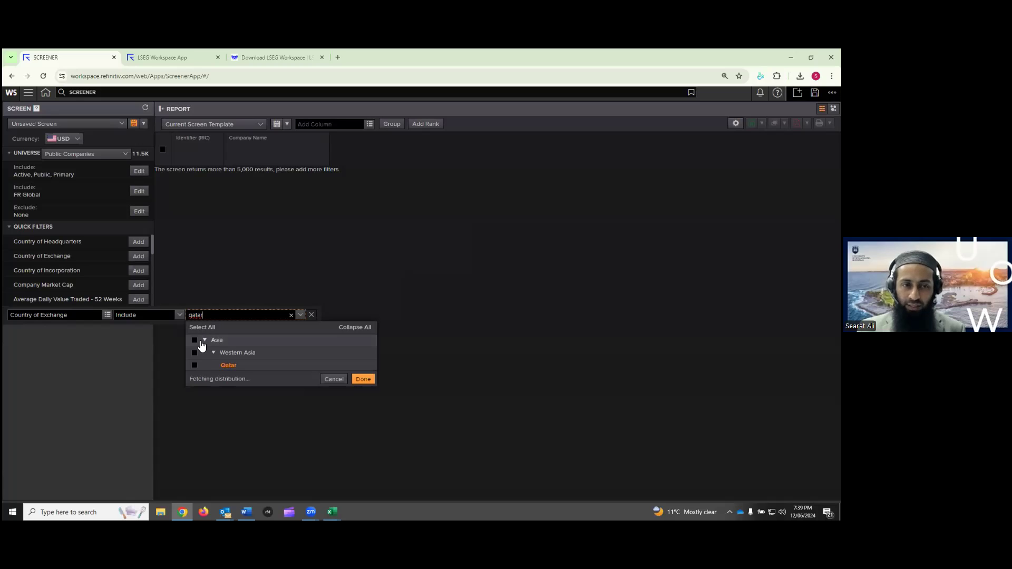
{"action": "left_click", "coordinate": [194, 365]}
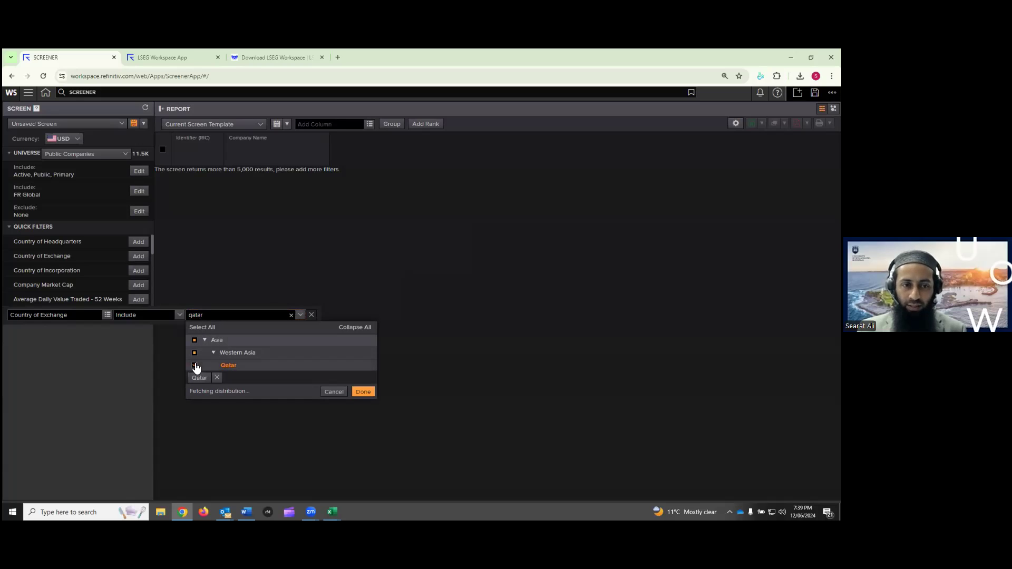
{"action": "left_click", "coordinate": [363, 392]}
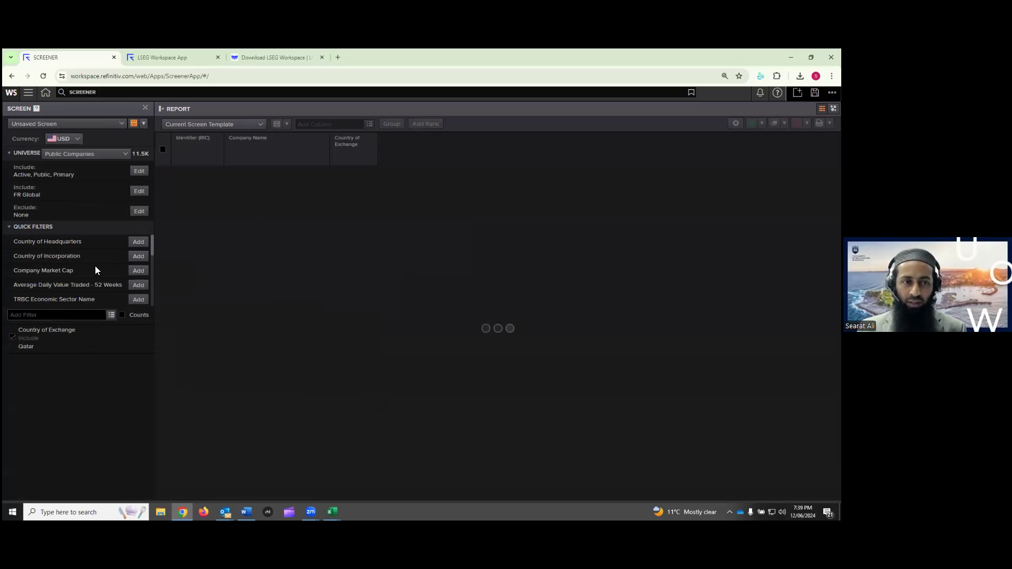
Search the filter list for 'country of exchan' and close the results
{"action": "scroll", "coordinate": [95, 270], "scroll_direction": "down", "scroll_amount": 1}
{"action": "scroll", "coordinate": [95, 270], "scroll_direction": "up", "scroll_amount": 1}
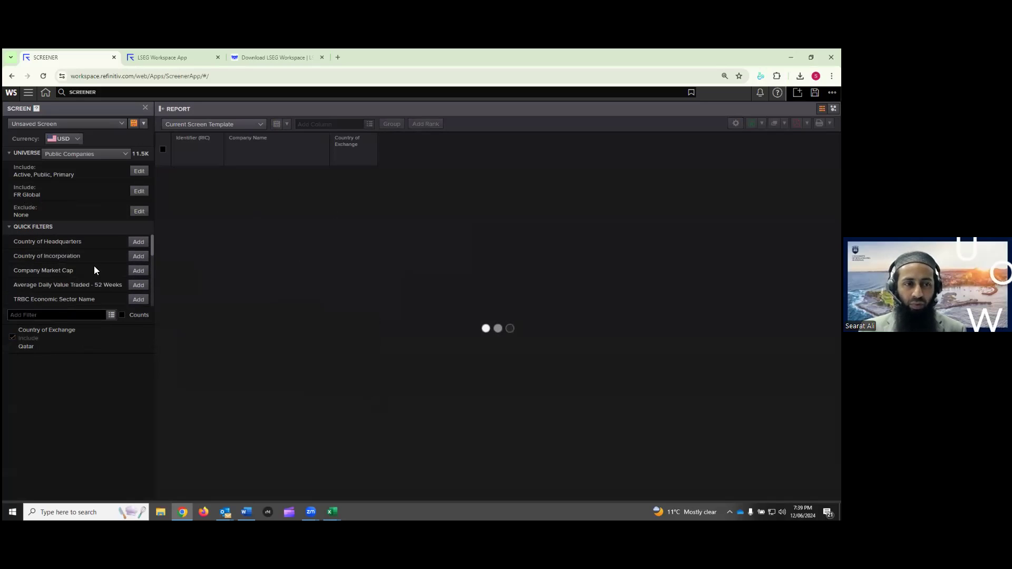
{"action": "left_click", "coordinate": [92, 315]}
{"action": "type", "text": "count"}
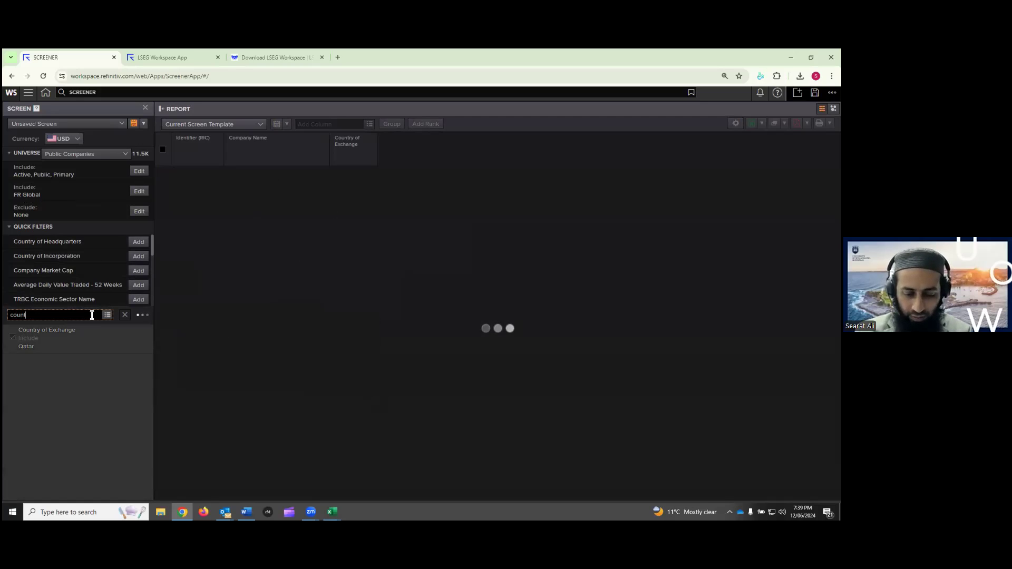
{"action": "type", "text": "ry of exchan"}
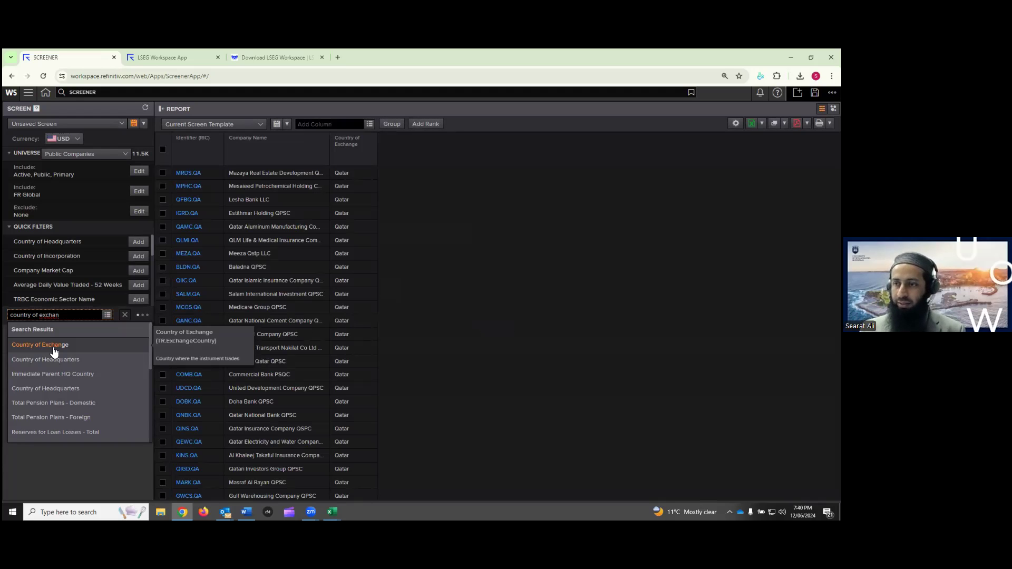
{"action": "left_click", "coordinate": [501, 285]}
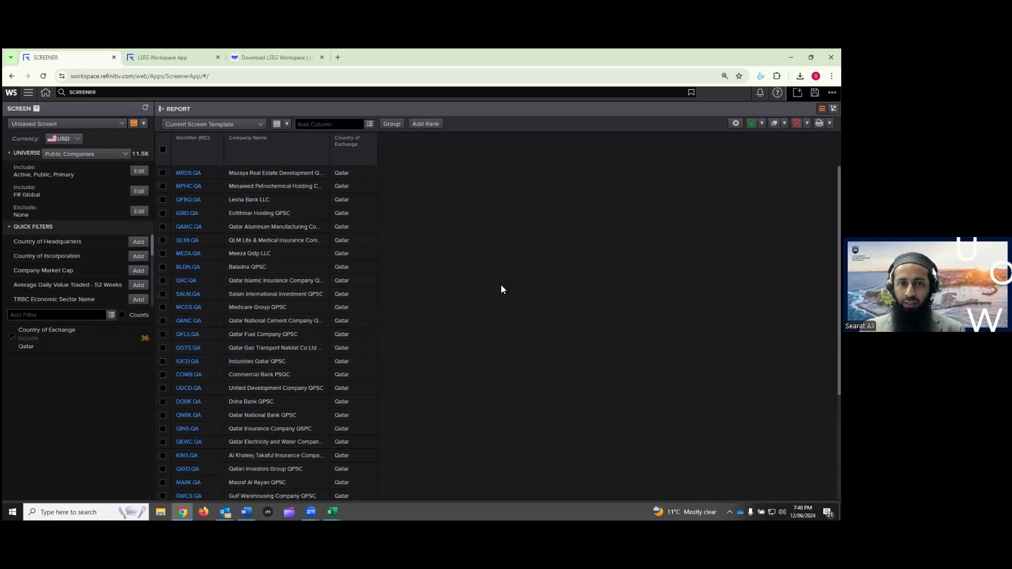
Search the filters for 'country', then abandon the search
{"action": "scroll", "coordinate": [501, 285], "scroll_direction": "down", "scroll_amount": 3}
{"action": "scroll", "coordinate": [501, 285], "scroll_direction": "up", "scroll_amount": 3}
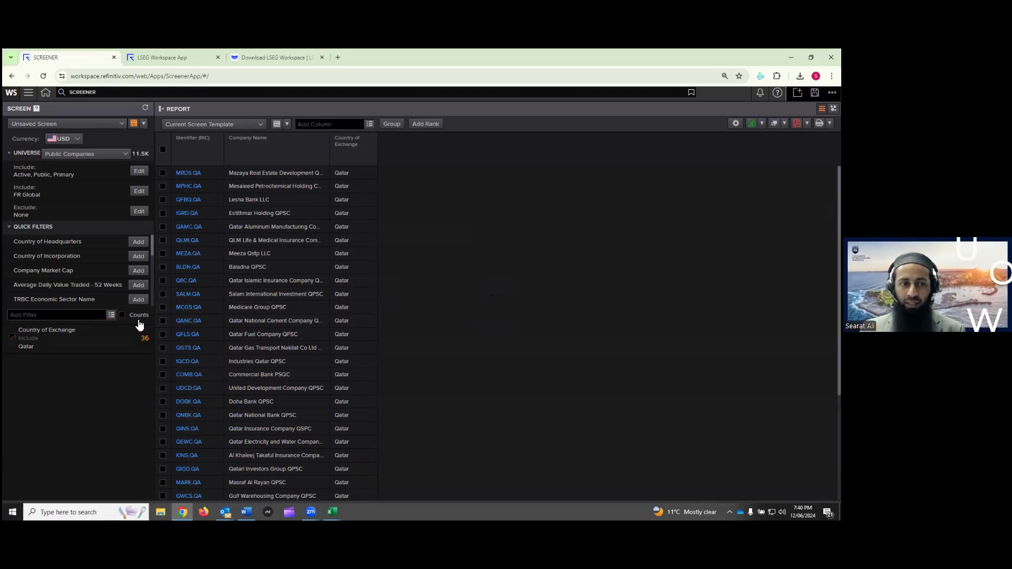
{"action": "left_click", "coordinate": [90, 315]}
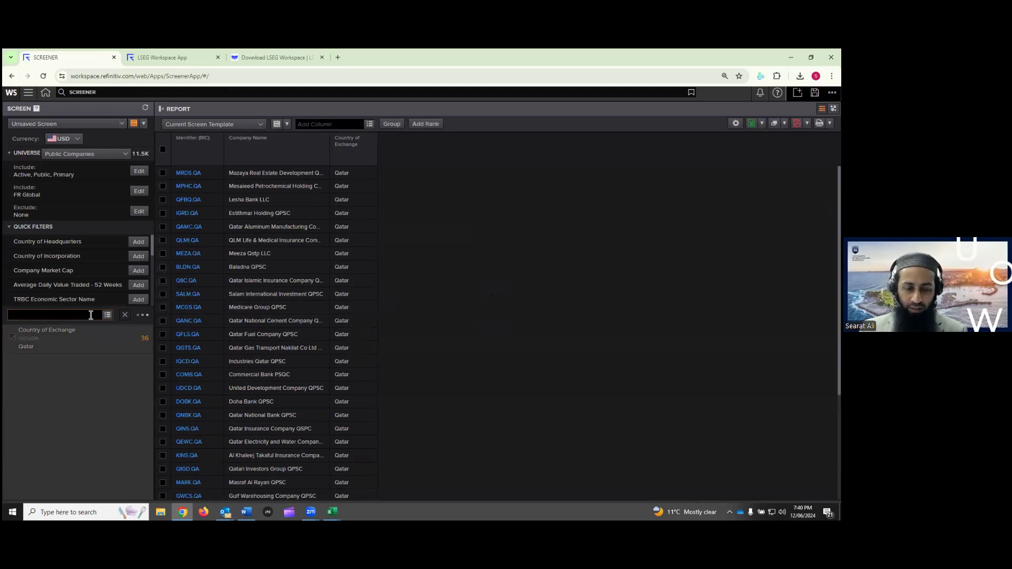
{"action": "type", "text": "country"}
{"action": "key", "text": "BackSpace"}
{"action": "key", "text": "BackSpace"}
{"action": "key", "text": "BackSpace"}
{"action": "key", "text": "BackSpace"}
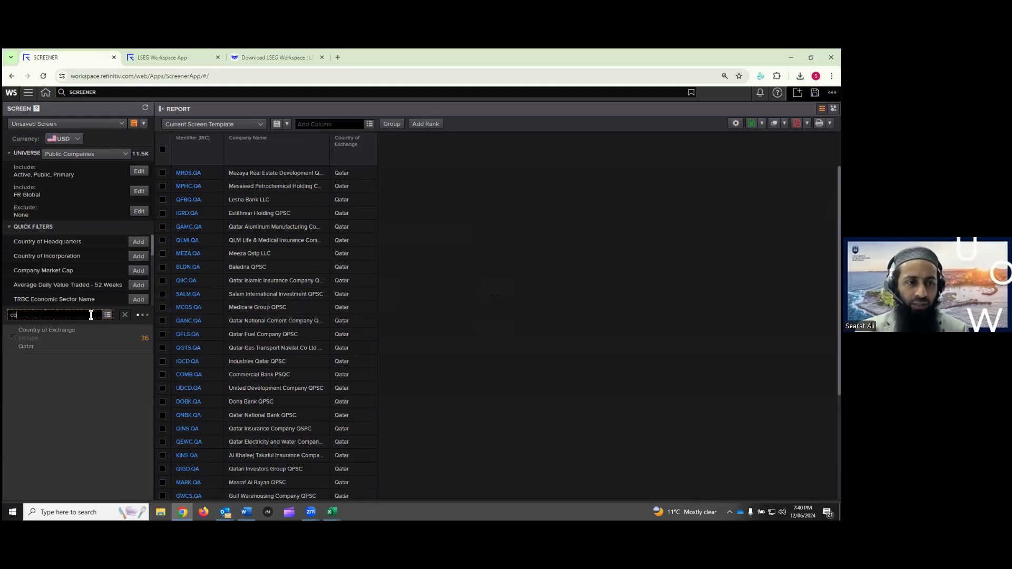
{"action": "left_click", "coordinate": [128, 367]}
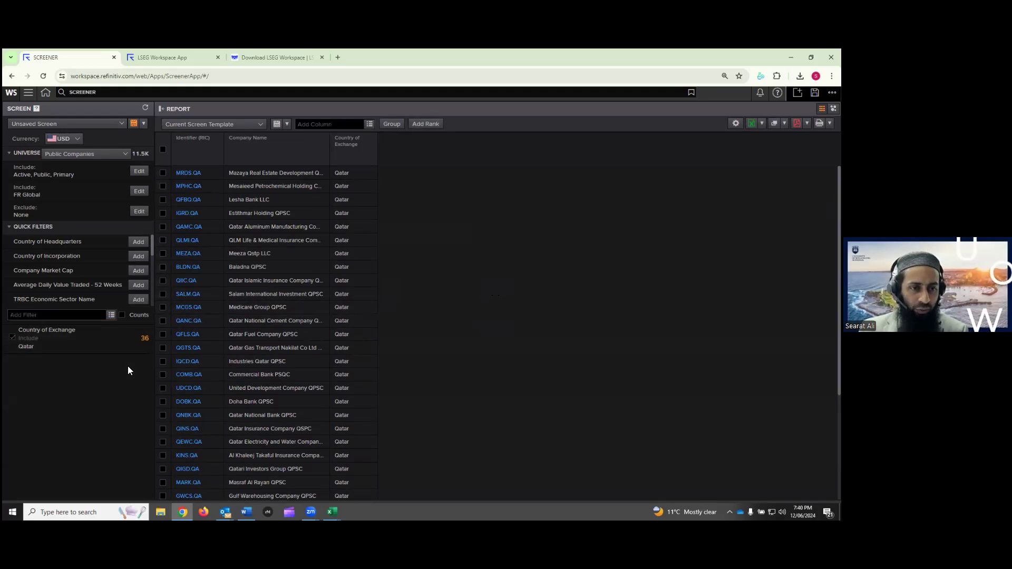
Add Kuwait alongside Qatar in the Country of Exchange filter and apply it
{"action": "left_click", "coordinate": [140, 330]}
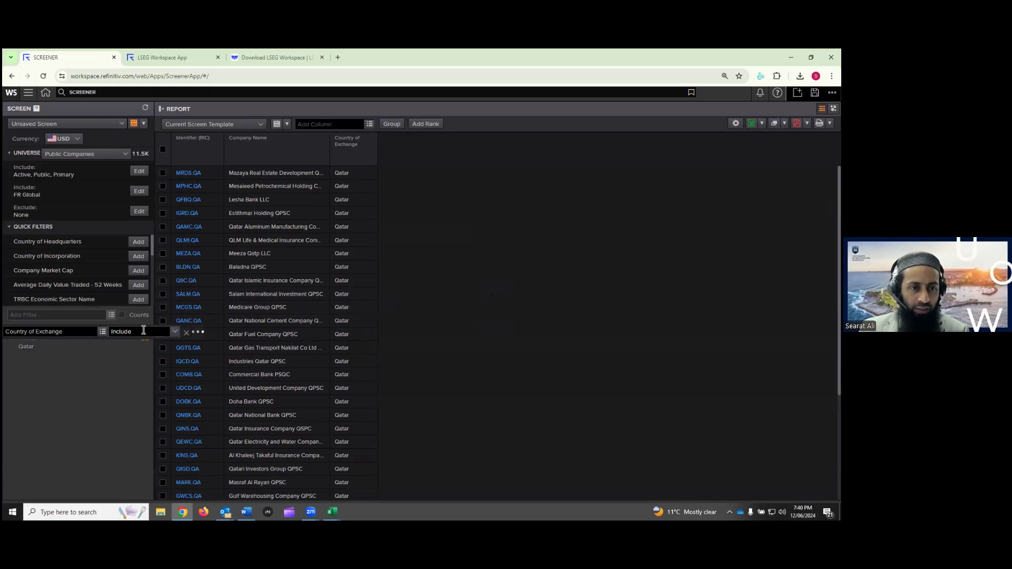
{"action": "type", "text": "kuwait"}
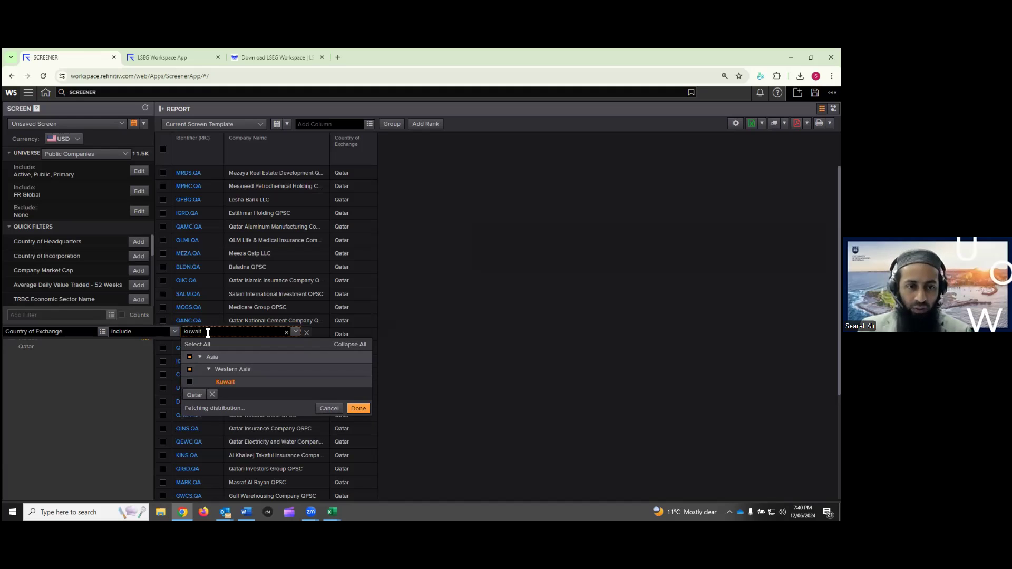
{"action": "left_click", "coordinate": [191, 383]}
{"action": "left_click_drag", "start_coordinate": [203, 332], "coordinate": [185, 333]}
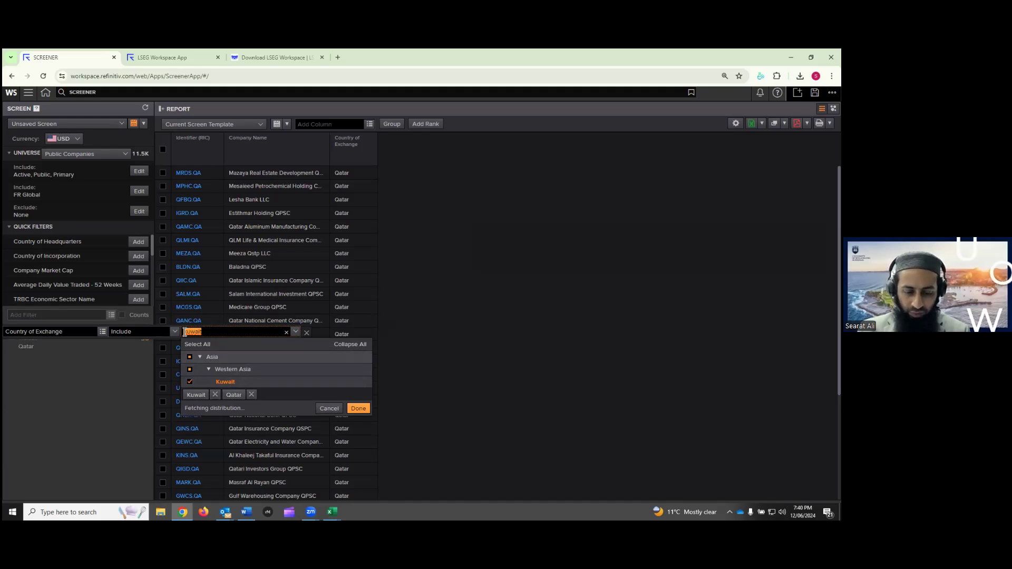
{"action": "type", "text": "bahrian"}
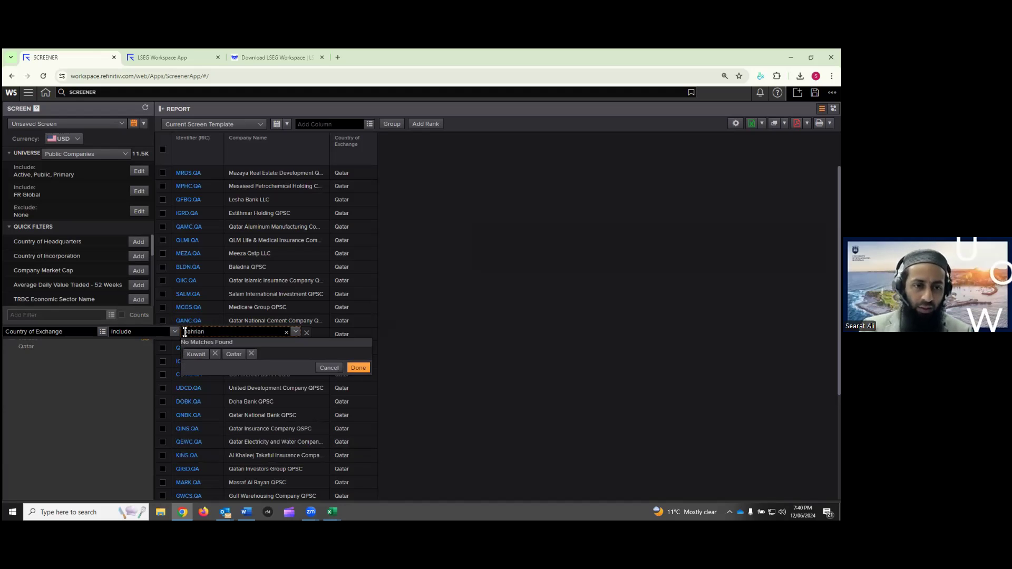
{"action": "left_click_drag", "start_coordinate": [211, 332], "coordinate": [183, 332]}
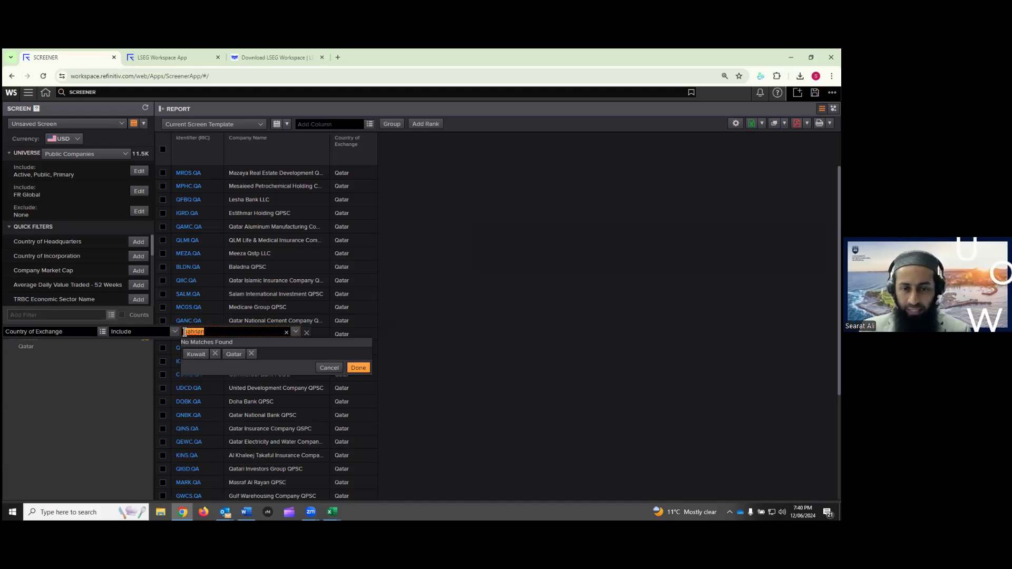
{"action": "key", "text": "BackSpace"}
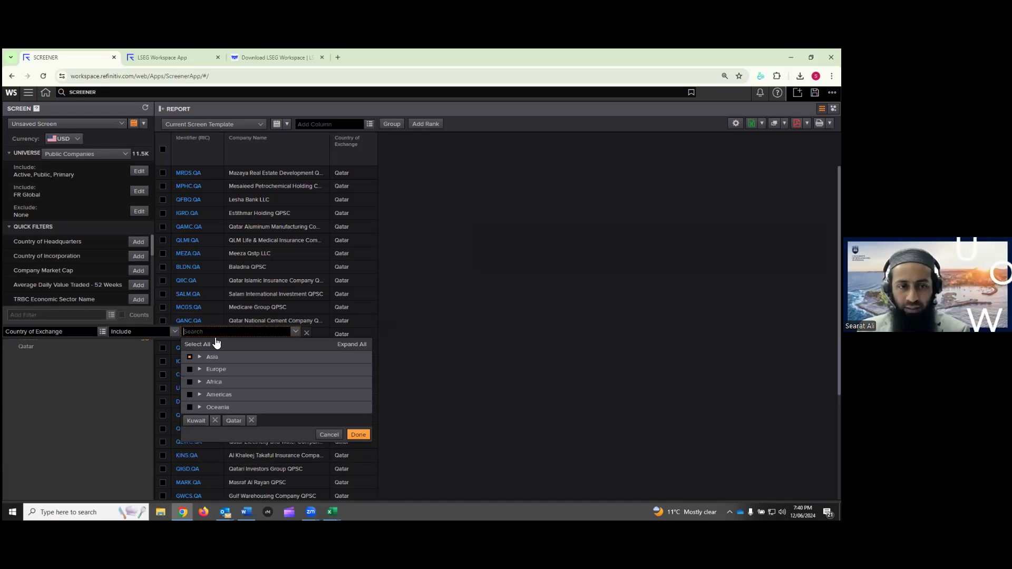
{"action": "left_click", "coordinate": [358, 435]}
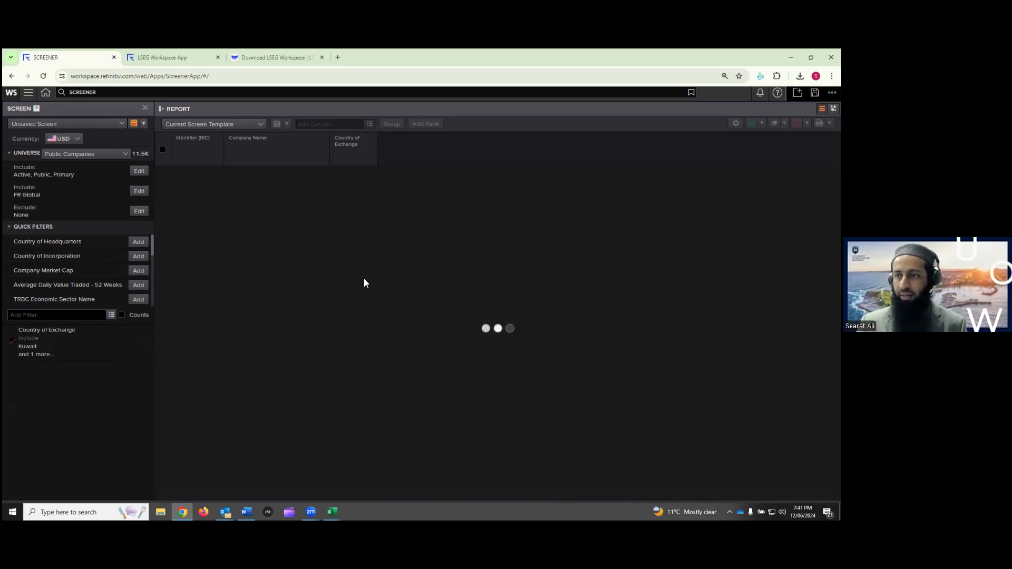
{"action": "left_click", "coordinate": [256, 125]}
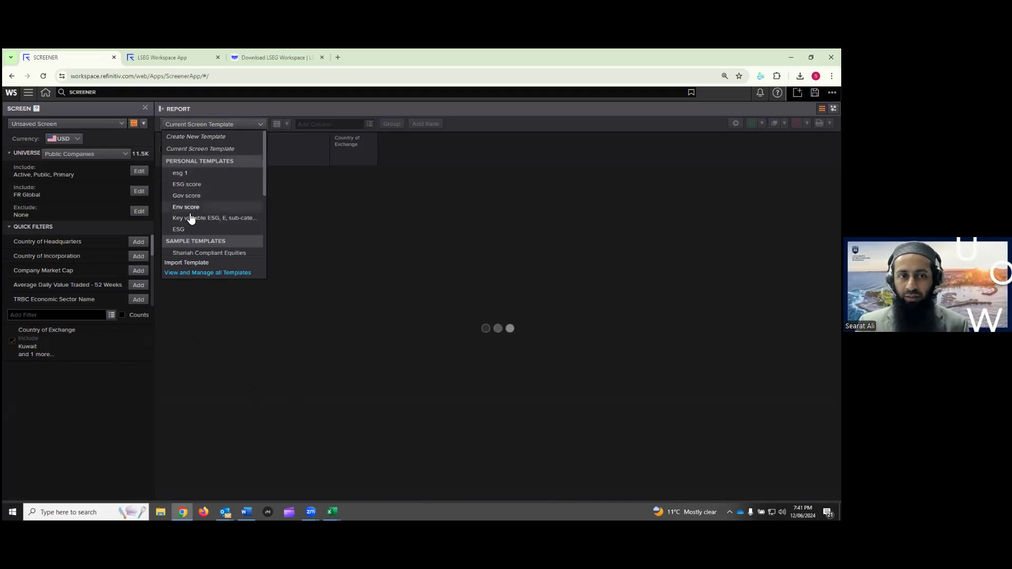
{"action": "left_click", "coordinate": [544, 155]}
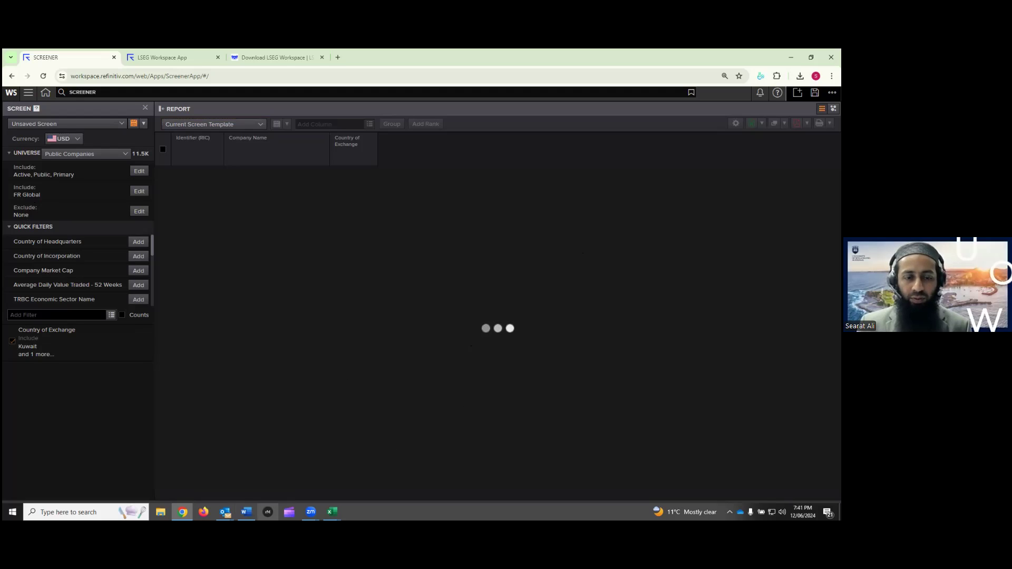
{"action": "mouse_move", "coordinate": [246, 512]}
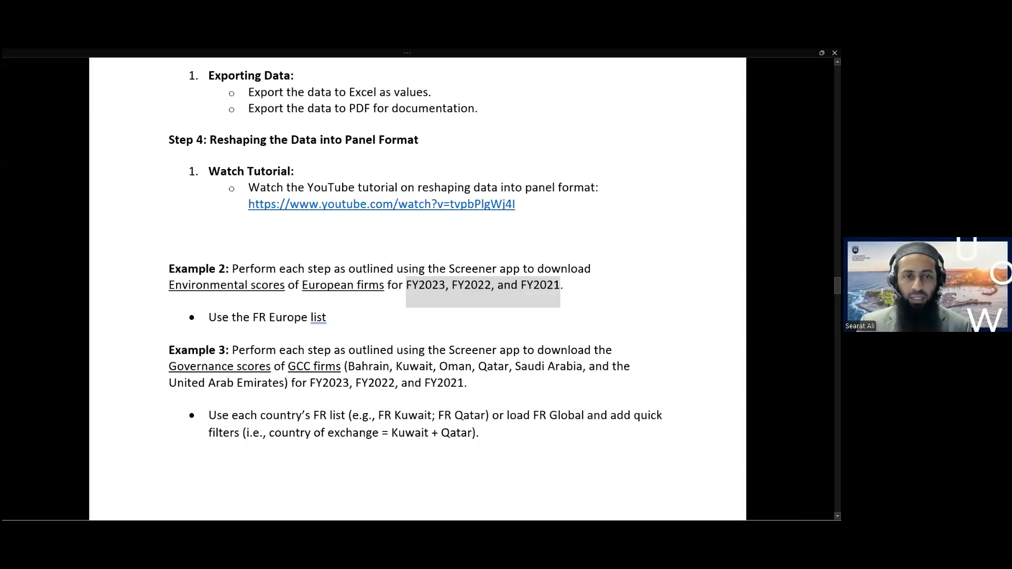
Bring up Refinitiv_Workshop_final in Word at section 5, Screening Firms with High ESG Performance
{"action": "left_click", "coordinate": [246, 476]}
{"action": "left_click", "coordinate": [470, 305]}
{"action": "scroll", "coordinate": [471, 300], "scroll_direction": "down", "scroll_amount": 1}
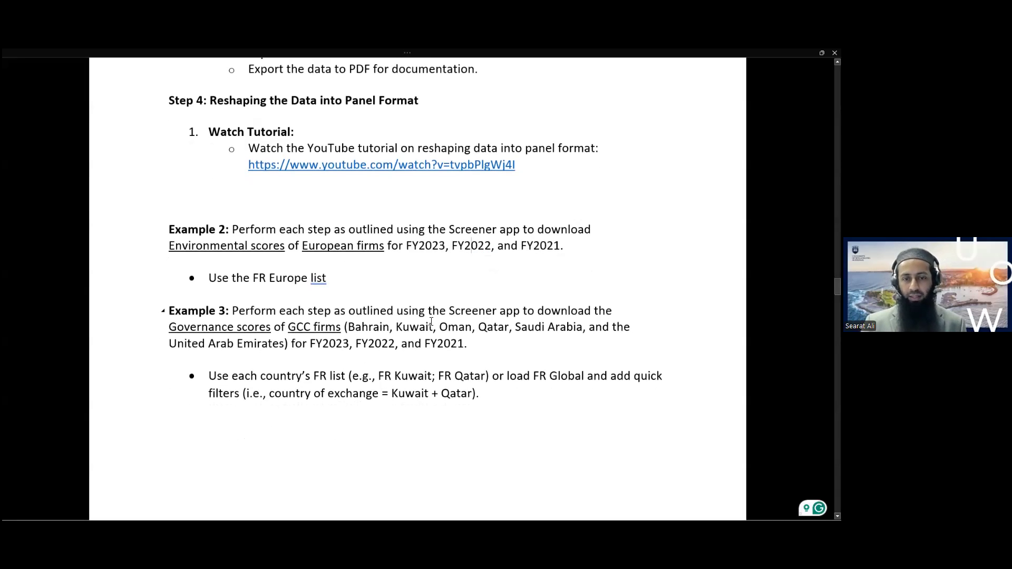
{"action": "scroll", "coordinate": [471, 248], "scroll_direction": "down", "scroll_amount": 1}
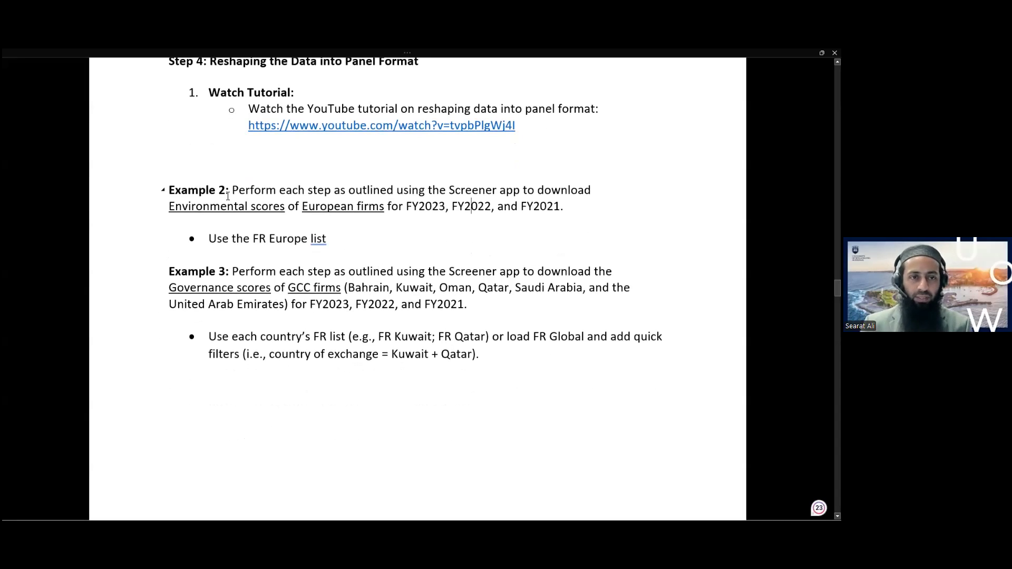
{"action": "scroll", "coordinate": [369, 293], "scroll_direction": "down", "scroll_amount": 12}
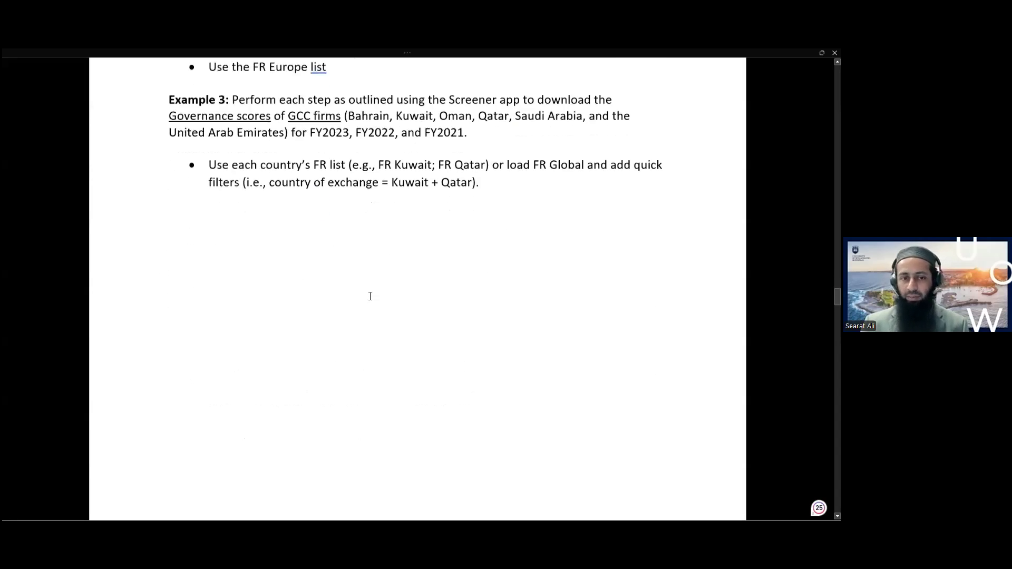
{"action": "scroll", "coordinate": [371, 296], "scroll_direction": "down", "scroll_amount": 2}
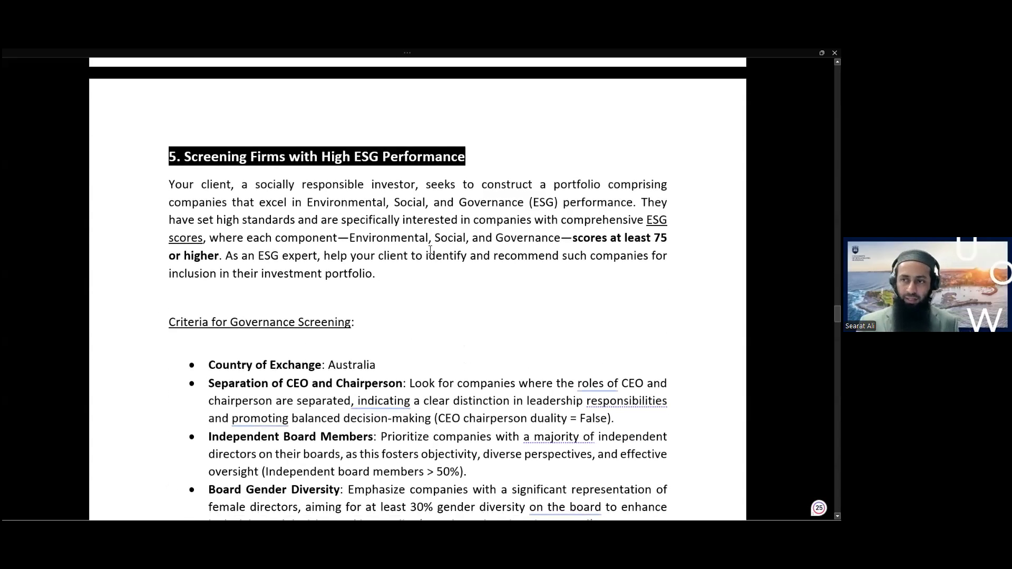
{"action": "left_click", "coordinate": [430, 251]}
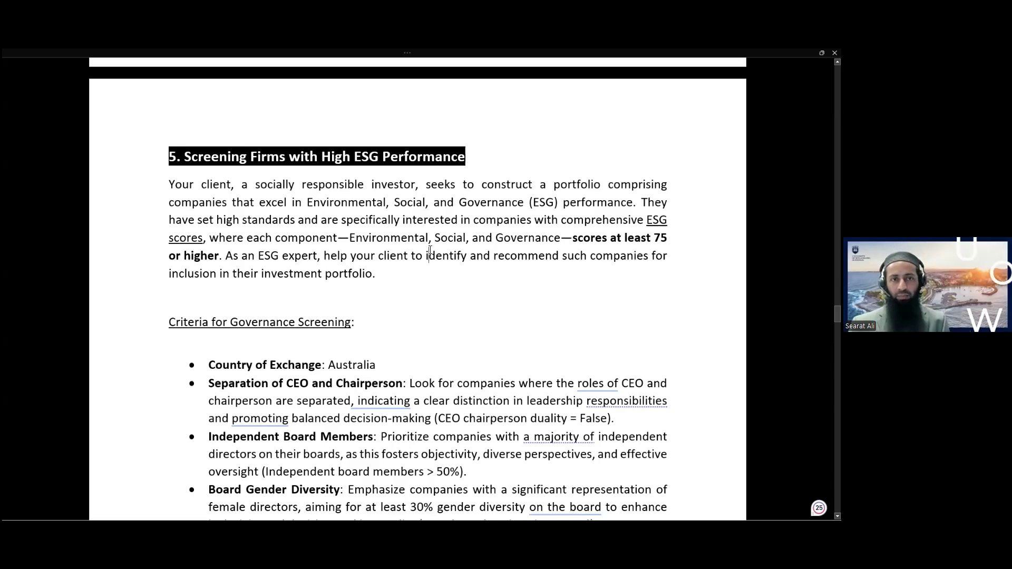
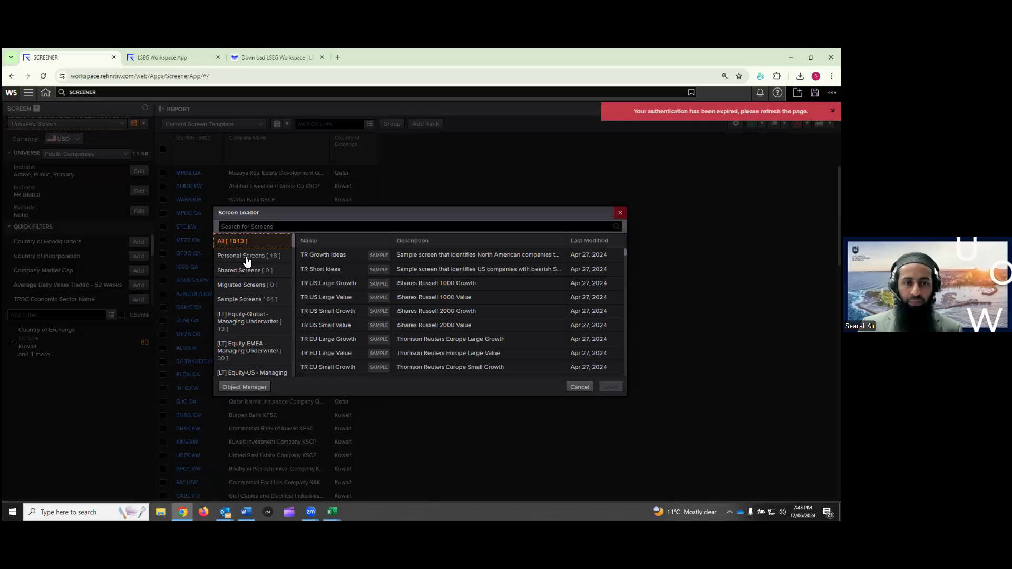
Load the saved ESG screen from Personal Screens, discarding changes to the current screen
{"action": "left_click", "coordinate": [250, 261]}
{"action": "scroll", "coordinate": [370, 324], "scroll_direction": "down", "scroll_amount": 3}
{"action": "scroll", "coordinate": [371, 325], "scroll_direction": "down", "scroll_amount": 1}
{"action": "scroll", "coordinate": [370, 326], "scroll_direction": "up", "scroll_amount": 1}
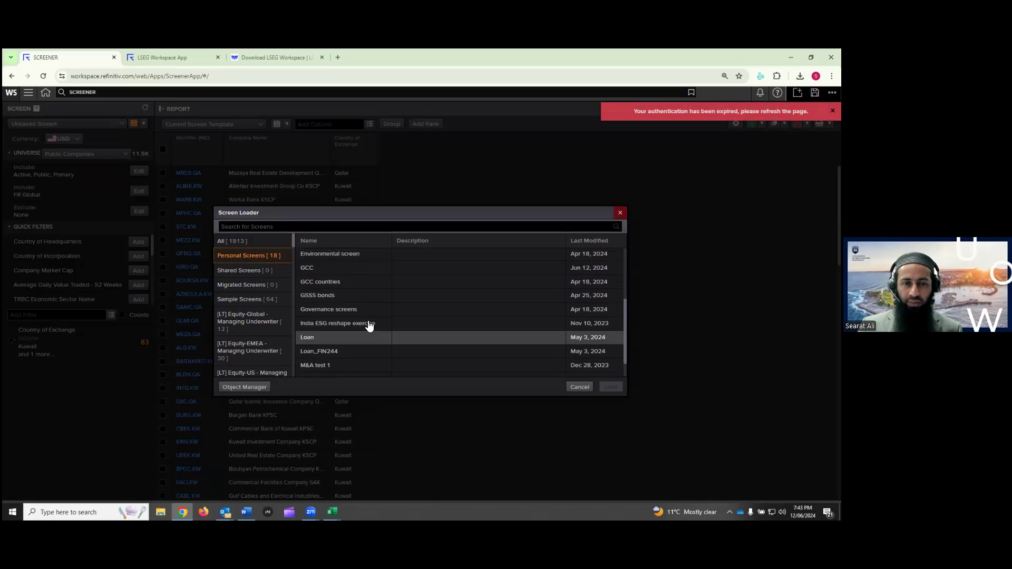
{"action": "scroll", "coordinate": [369, 326], "scroll_direction": "up", "scroll_amount": 5}
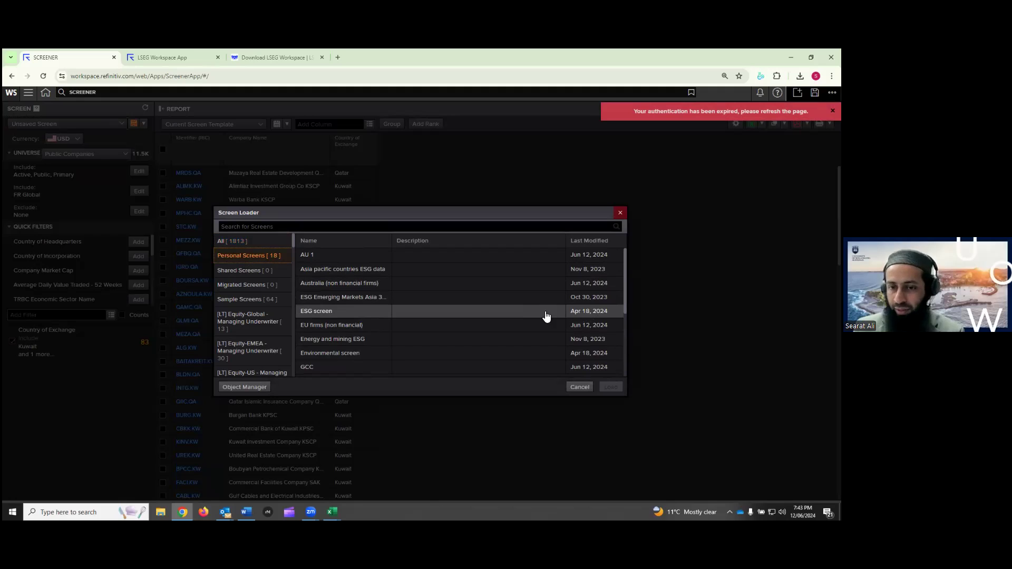
{"action": "left_click", "coordinate": [332, 312]}
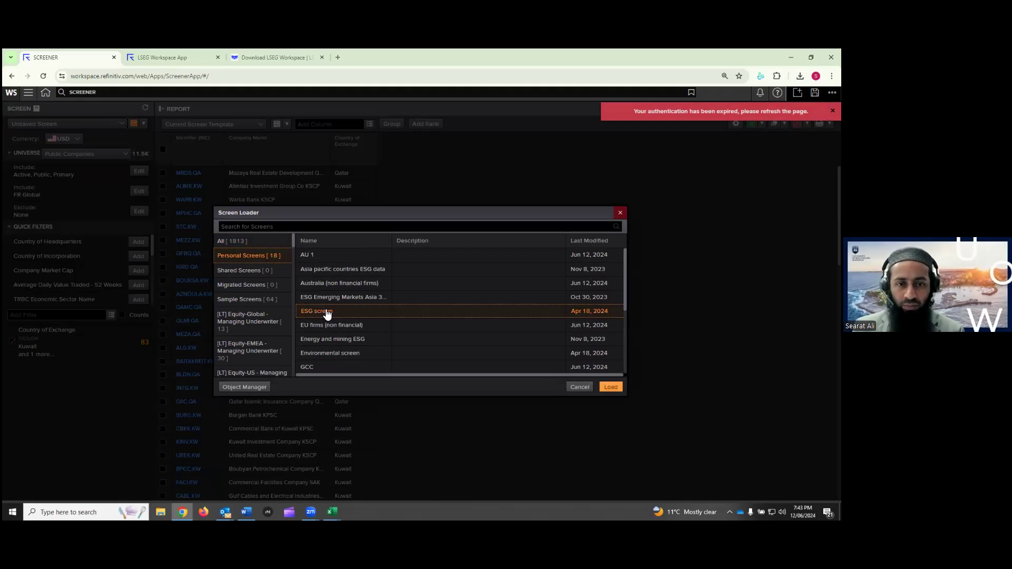
{"action": "left_click", "coordinate": [612, 386]}
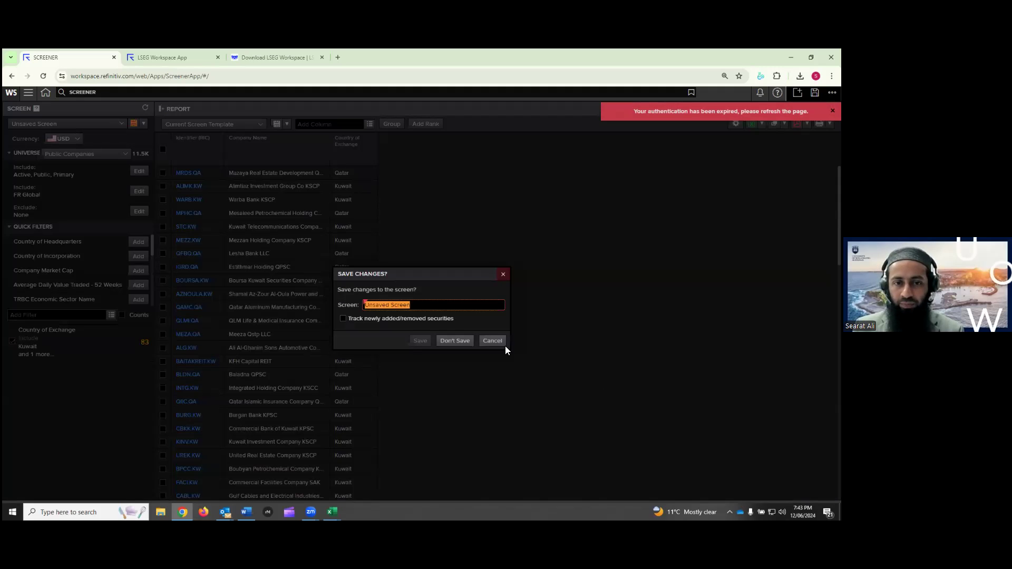
{"action": "left_click", "coordinate": [458, 341]}
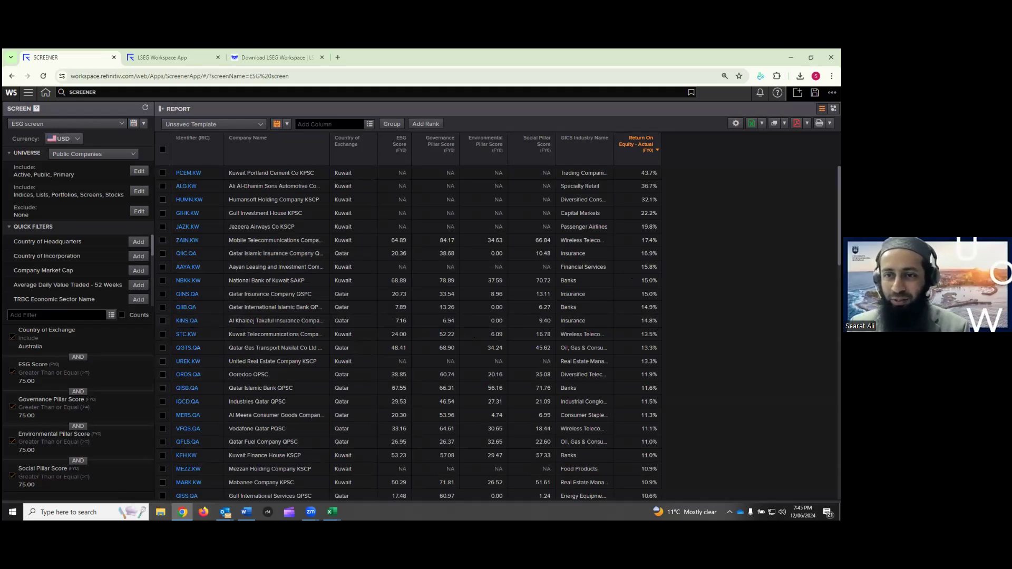
Reconfirm the Country of Exchange criterion as Australia and reload the Screener page
{"action": "scroll", "coordinate": [526, 217], "scroll_direction": "down", "scroll_amount": 5}
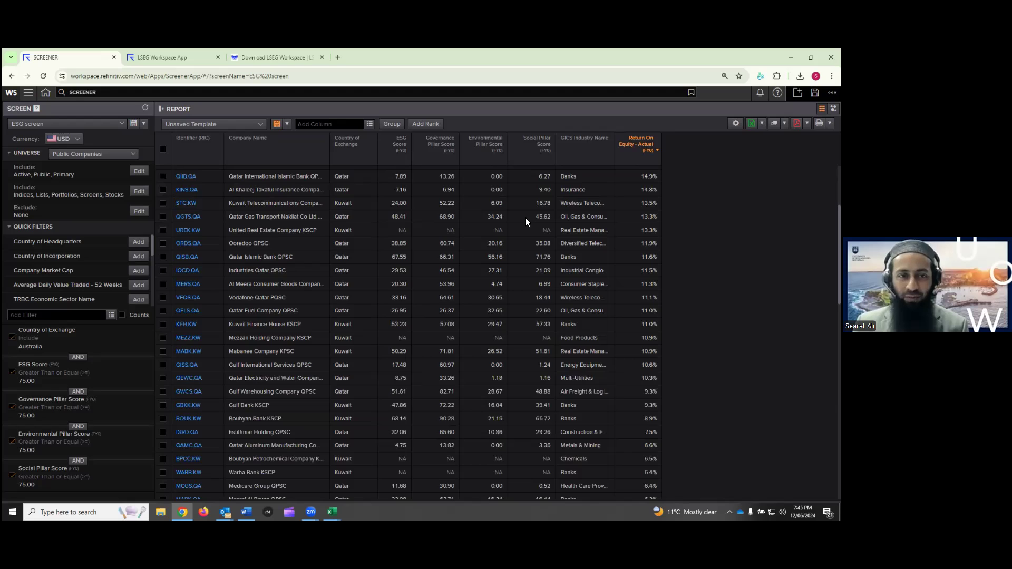
{"action": "scroll", "coordinate": [275, 381], "scroll_direction": "down", "scroll_amount": 3}
{"action": "scroll", "coordinate": [276, 381], "scroll_direction": "up", "scroll_amount": 8}
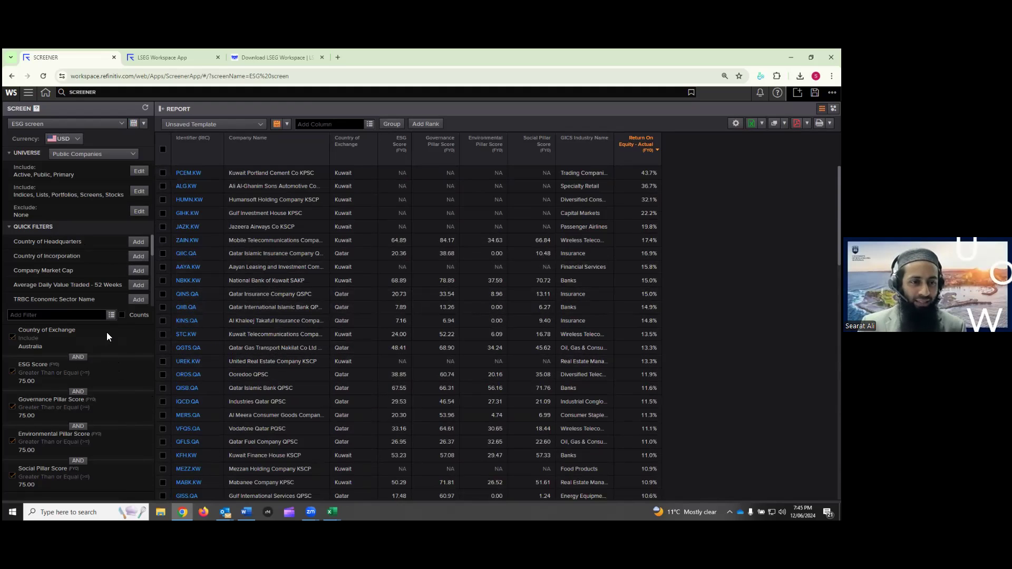
{"action": "left_click", "coordinate": [141, 333]}
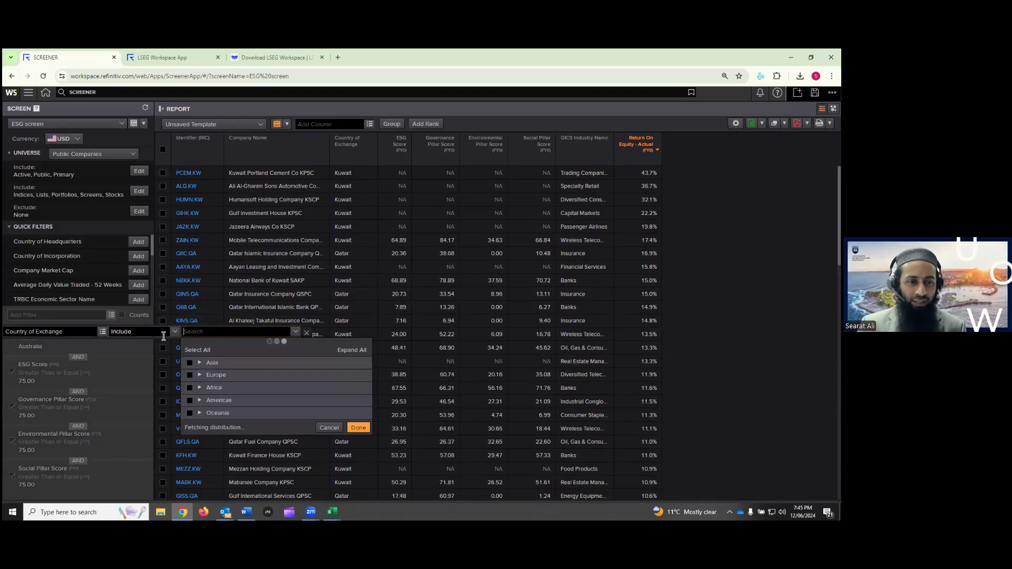
{"action": "left_click", "coordinate": [356, 435]}
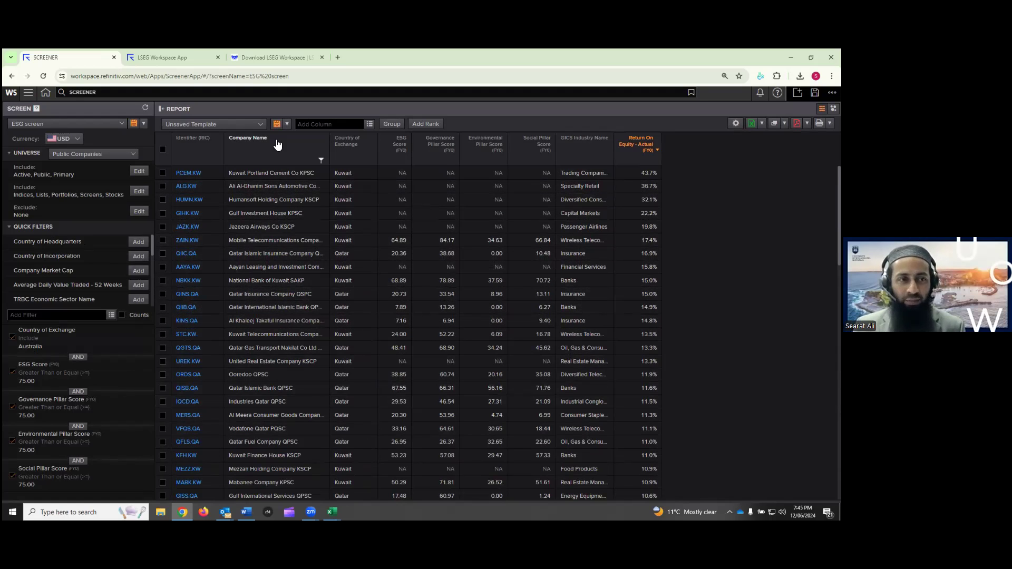
{"action": "left_click", "coordinate": [294, 78]}
{"action": "key", "text": "Return"}
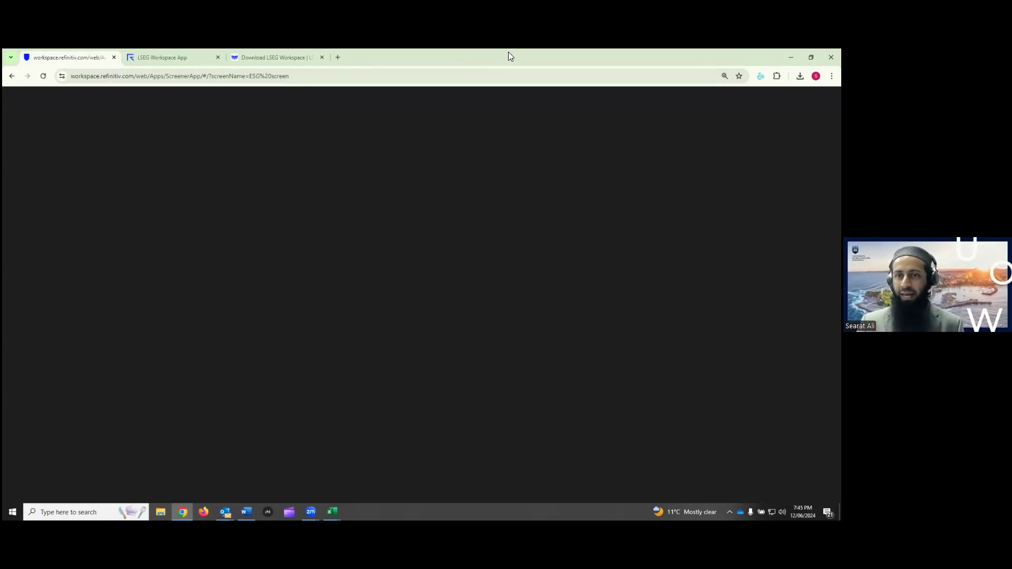
Minimise Chrome, read the Word document's governance, environmental and social criteria, then minimise Word
{"action": "left_click", "coordinate": [791, 57]}
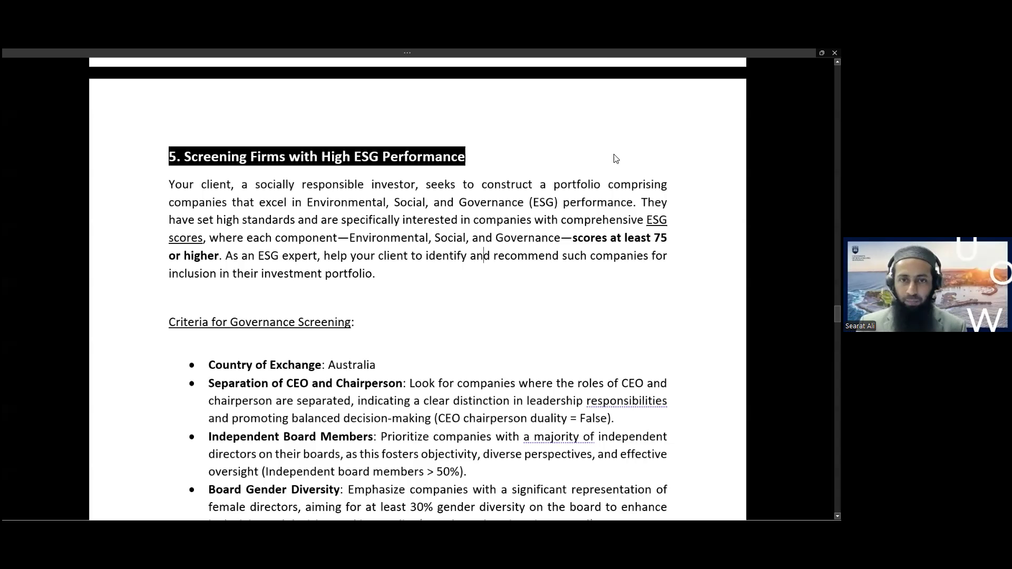
{"action": "scroll", "coordinate": [436, 290], "scroll_direction": "down", "scroll_amount": 2}
{"action": "scroll", "coordinate": [437, 290], "scroll_direction": "down", "scroll_amount": 2}
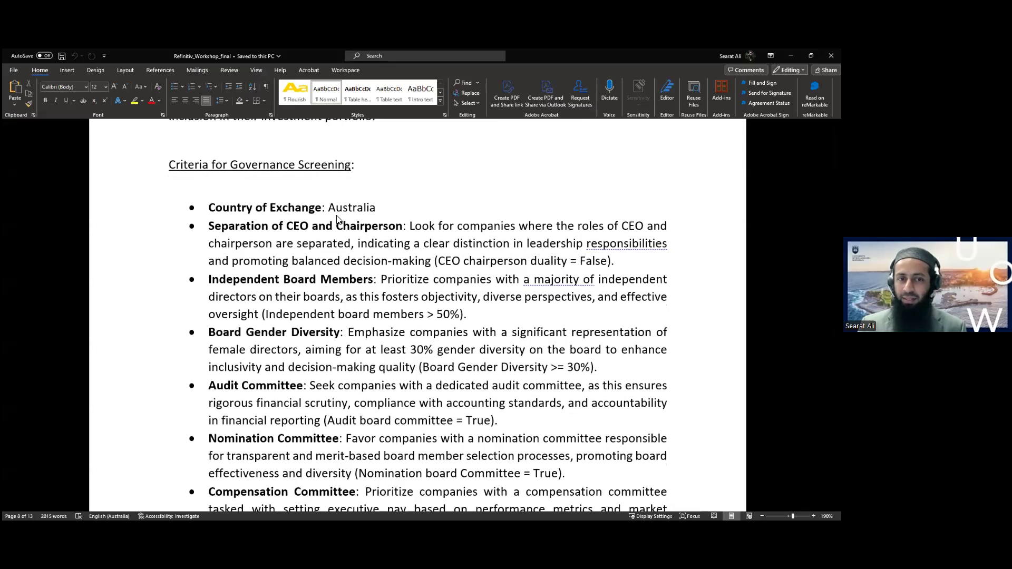
{"action": "scroll", "coordinate": [338, 219], "scroll_direction": "down", "scroll_amount": 1}
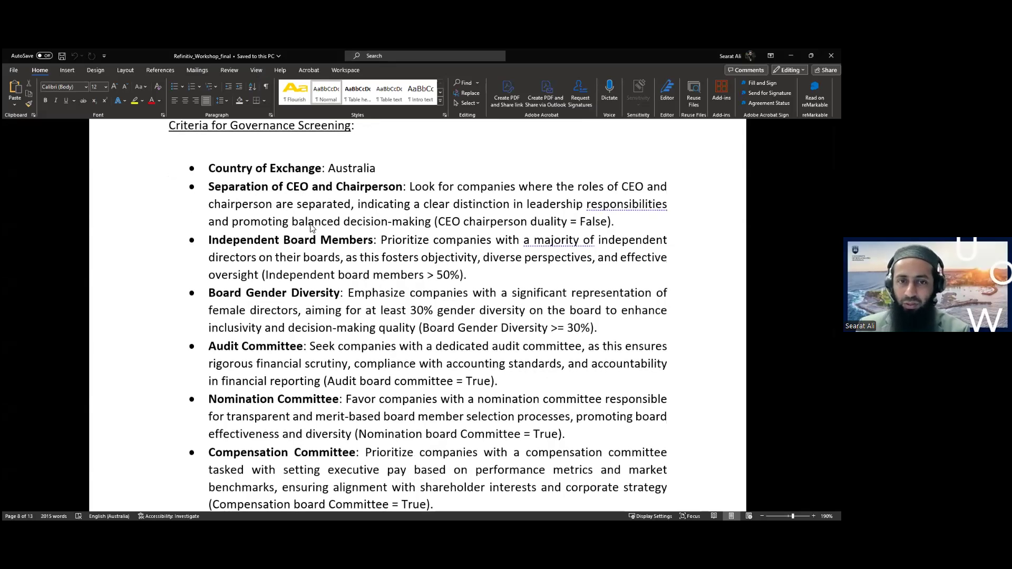
{"action": "scroll", "coordinate": [329, 282], "scroll_direction": "down", "scroll_amount": 1}
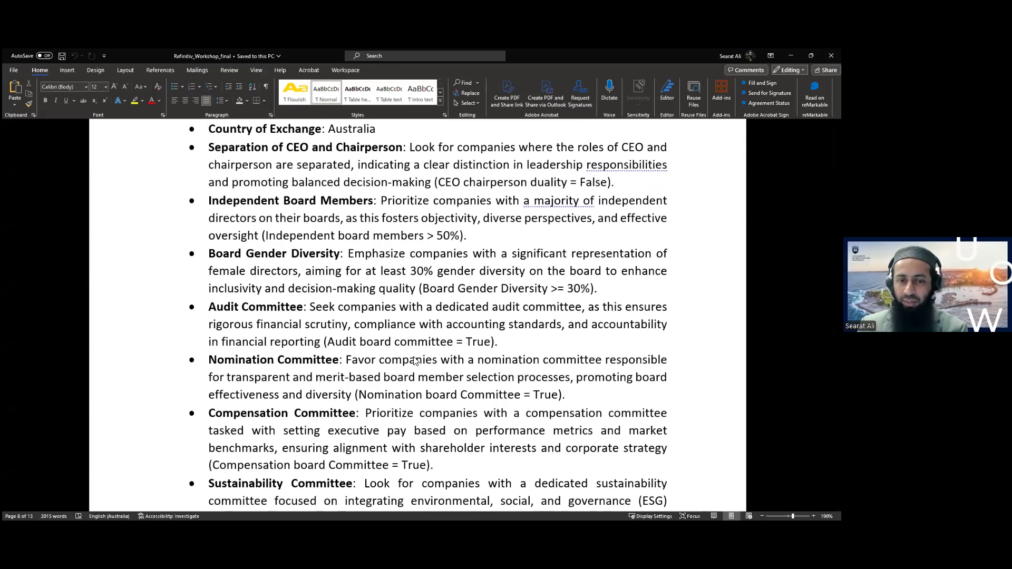
{"action": "scroll", "coordinate": [416, 360], "scroll_direction": "down", "scroll_amount": 5}
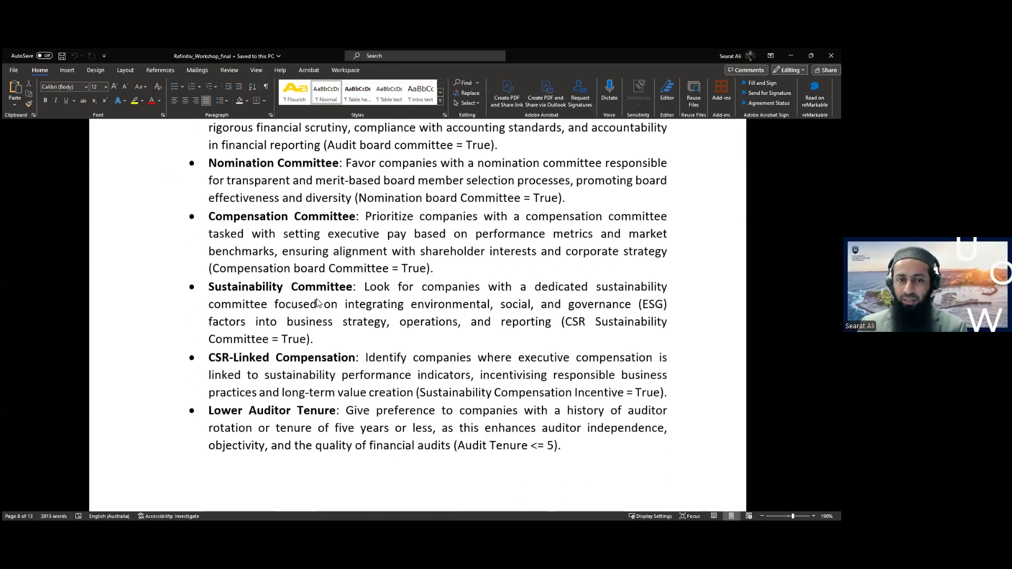
{"action": "scroll", "coordinate": [272, 296], "scroll_direction": "down", "scroll_amount": 2}
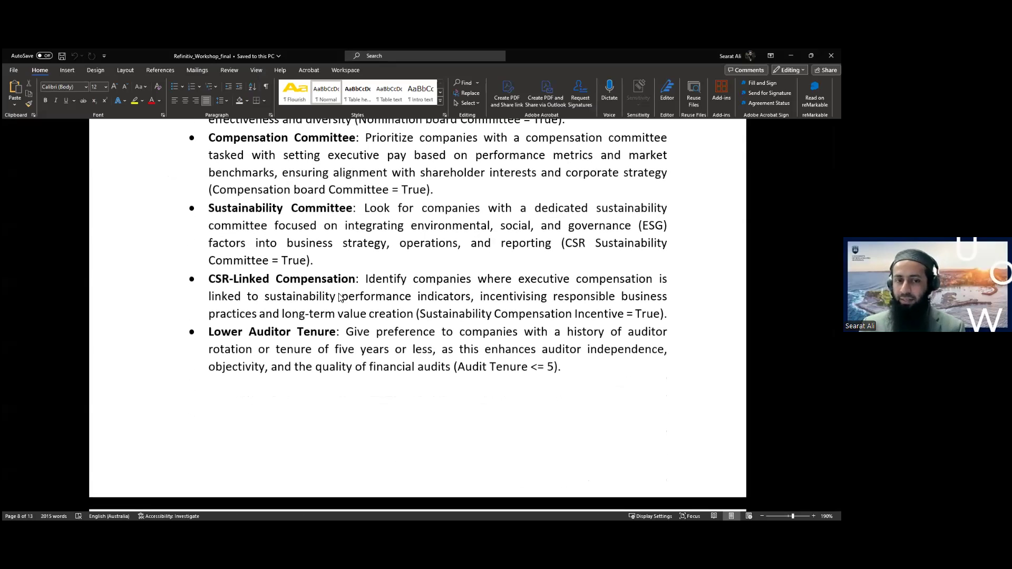
{"action": "scroll", "coordinate": [340, 299], "scroll_direction": "down", "scroll_amount": 2}
{"action": "scroll", "coordinate": [317, 254], "scroll_direction": "down", "scroll_amount": 3}
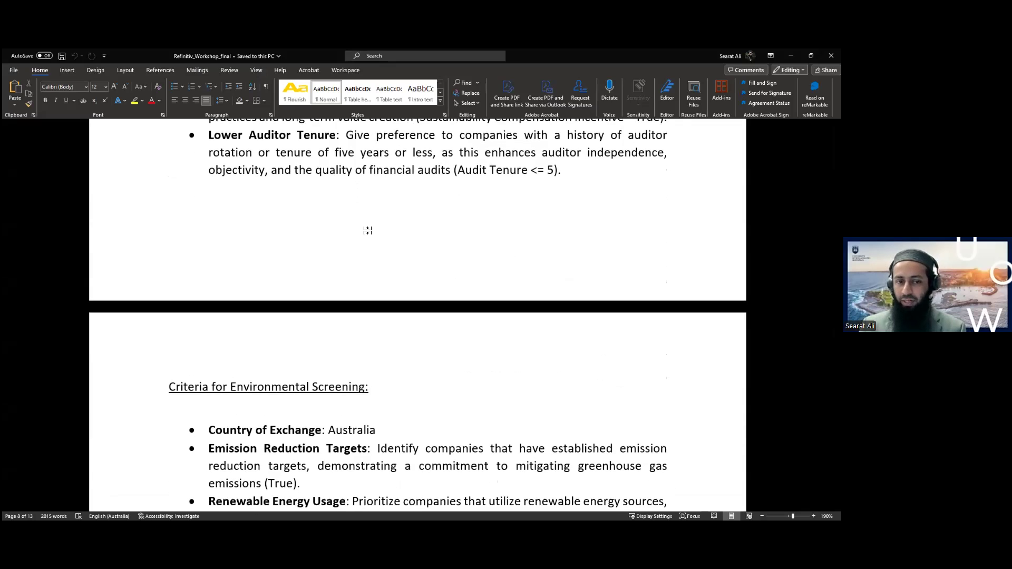
{"action": "scroll", "coordinate": [267, 296], "scroll_direction": "down", "scroll_amount": 3}
{"action": "scroll", "coordinate": [264, 228], "scroll_direction": "down", "scroll_amount": 1}
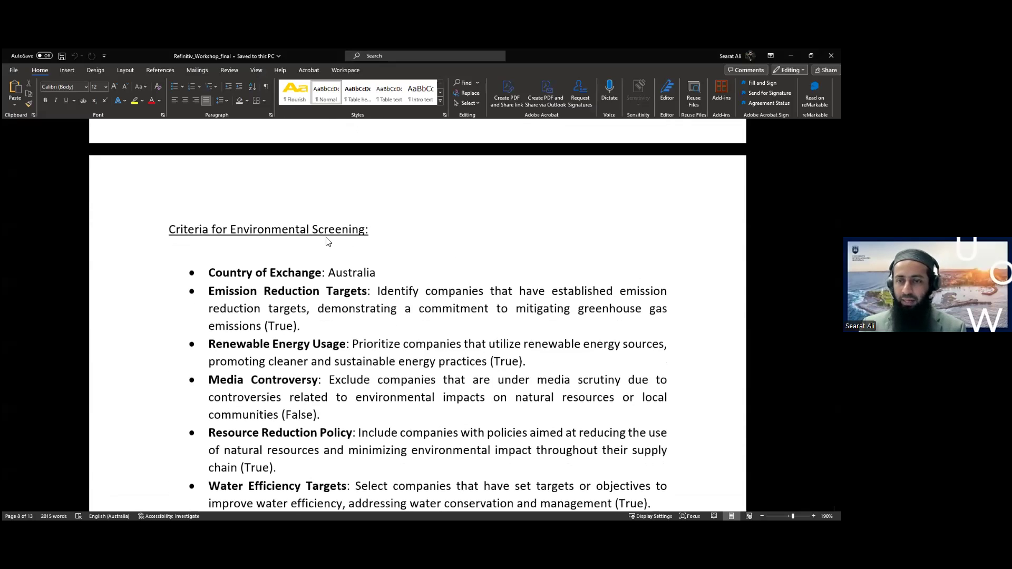
{"action": "scroll", "coordinate": [326, 242], "scroll_direction": "down", "scroll_amount": 2}
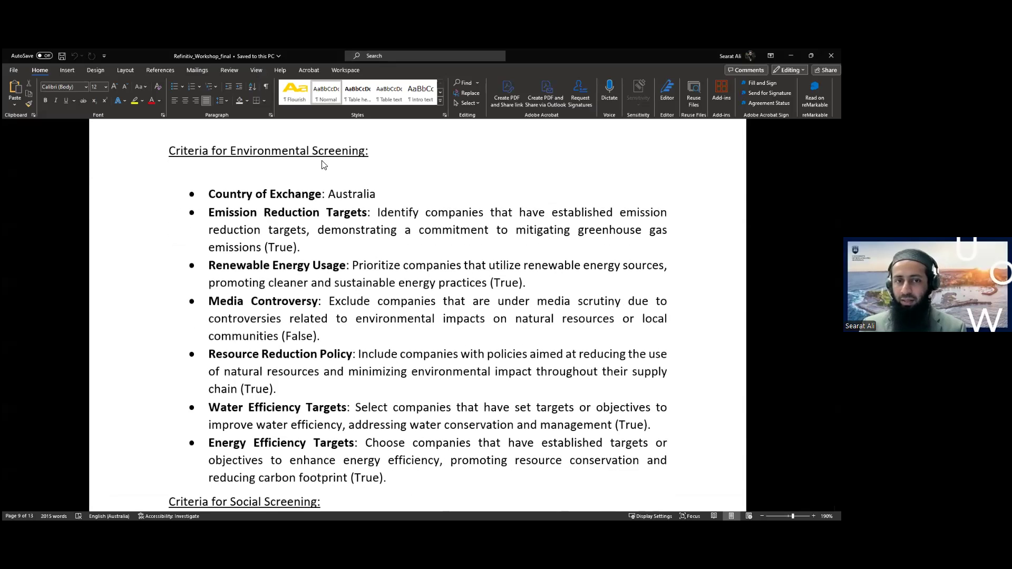
{"action": "scroll", "coordinate": [251, 227], "scroll_direction": "down", "scroll_amount": 1}
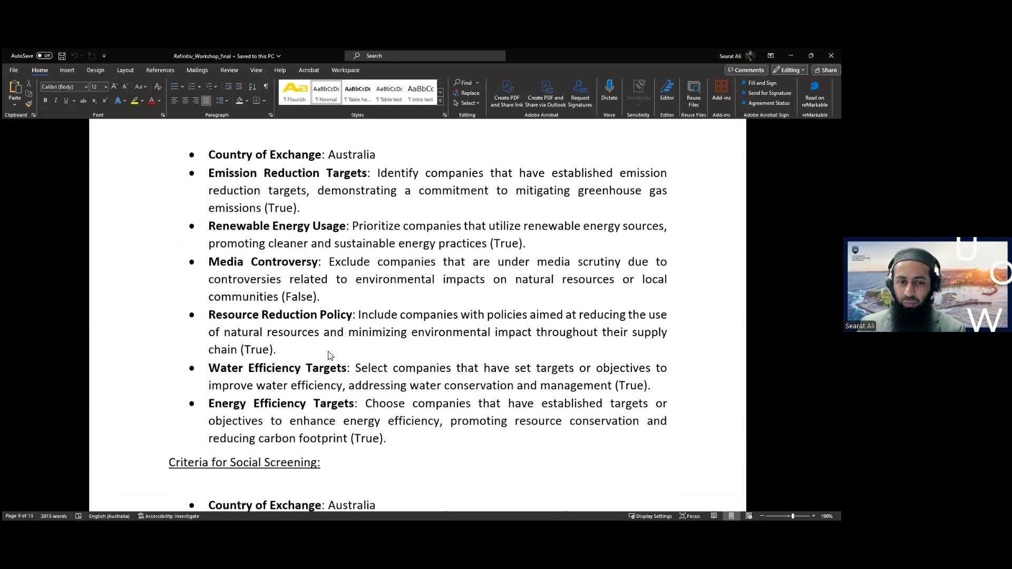
{"action": "scroll", "coordinate": [328, 355], "scroll_direction": "down", "scroll_amount": 5}
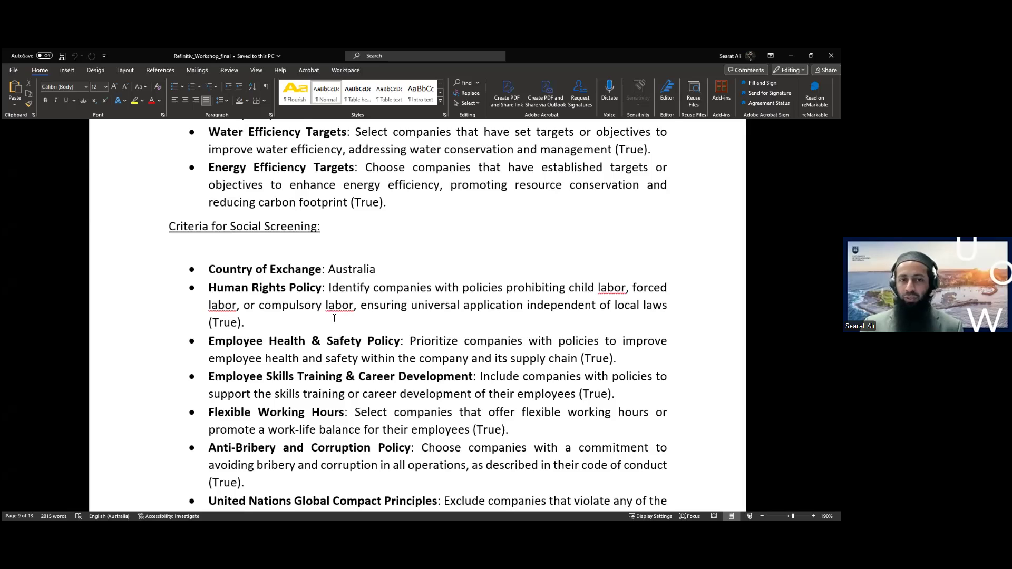
{"action": "scroll", "coordinate": [334, 319], "scroll_direction": "down", "scroll_amount": 5}
{"action": "scroll", "coordinate": [332, 308], "scroll_direction": "down", "scroll_amount": 1}
{"action": "scroll", "coordinate": [332, 307], "scroll_direction": "up", "scroll_amount": 5}
{"action": "left_click", "coordinate": [791, 55]}
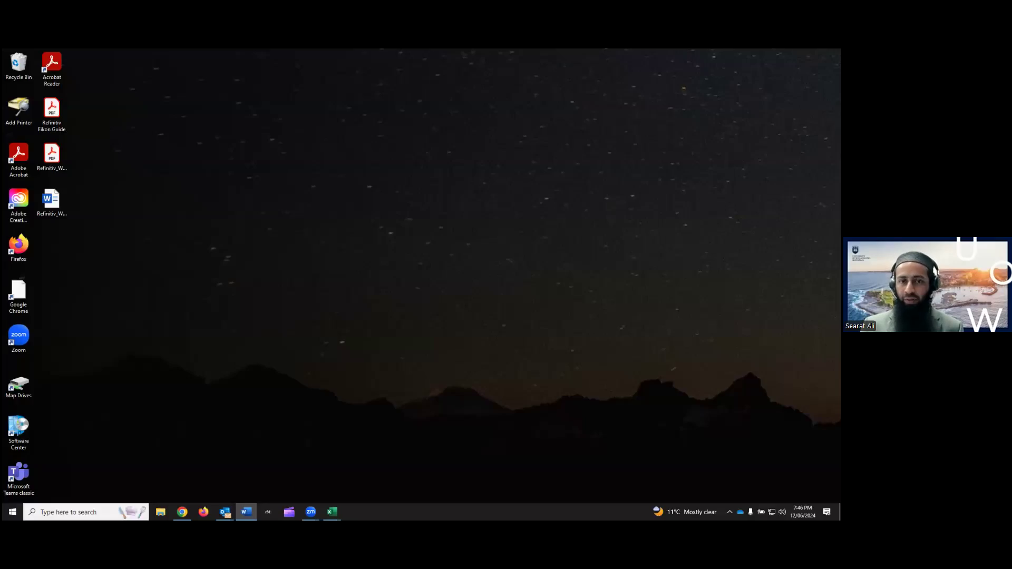
Load the saved Environmental screen from Personal Screens and review its nine Australian companies
{"action": "left_click", "coordinate": [182, 512]}
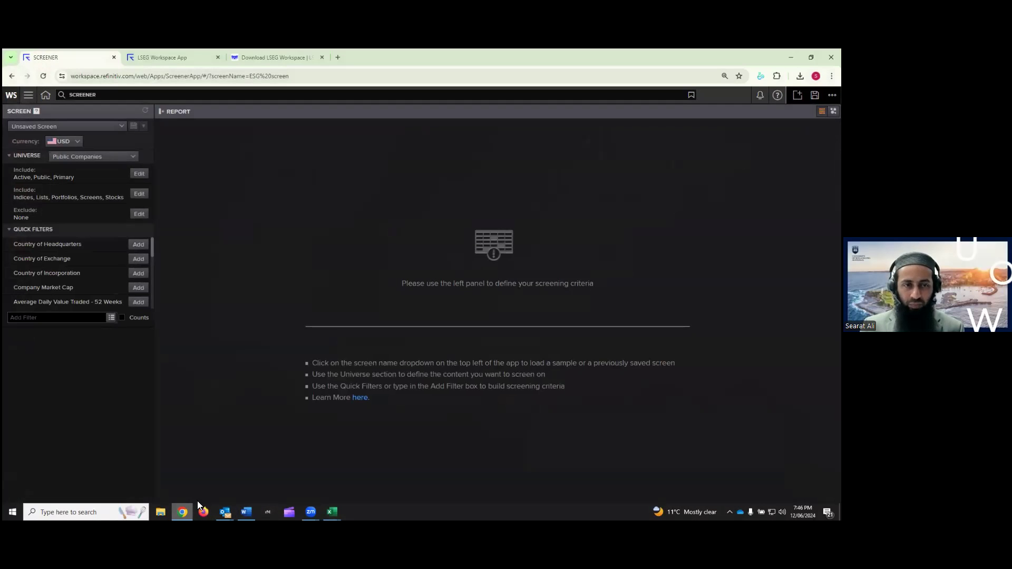
{"action": "left_click", "coordinate": [113, 128]}
{"action": "left_click", "coordinate": [60, 299]}
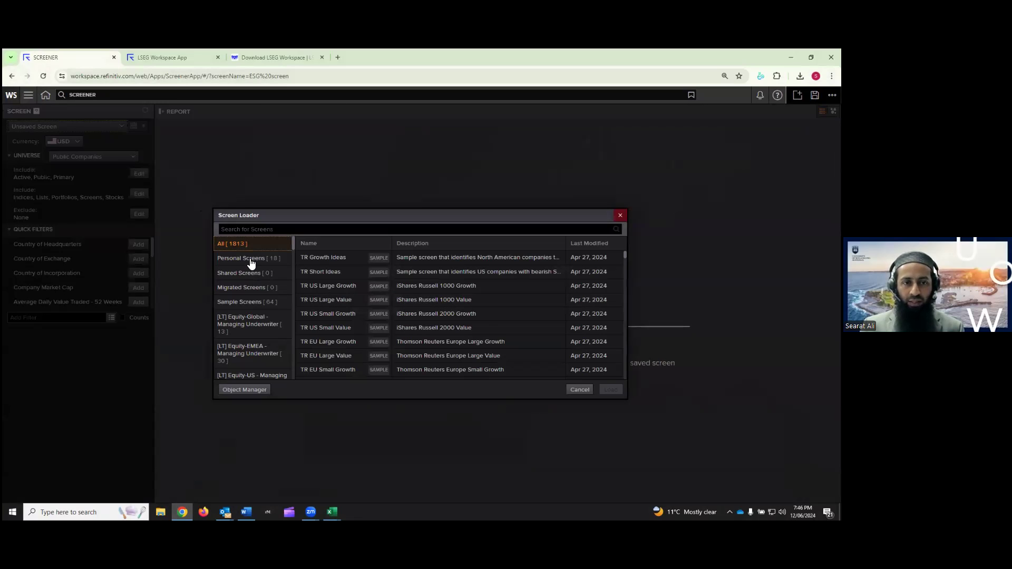
{"action": "left_click", "coordinate": [248, 258]}
{"action": "left_click", "coordinate": [344, 322]}
{"action": "scroll", "coordinate": [345, 320], "scroll_direction": "down", "scroll_amount": 1}
{"action": "left_click", "coordinate": [333, 314]}
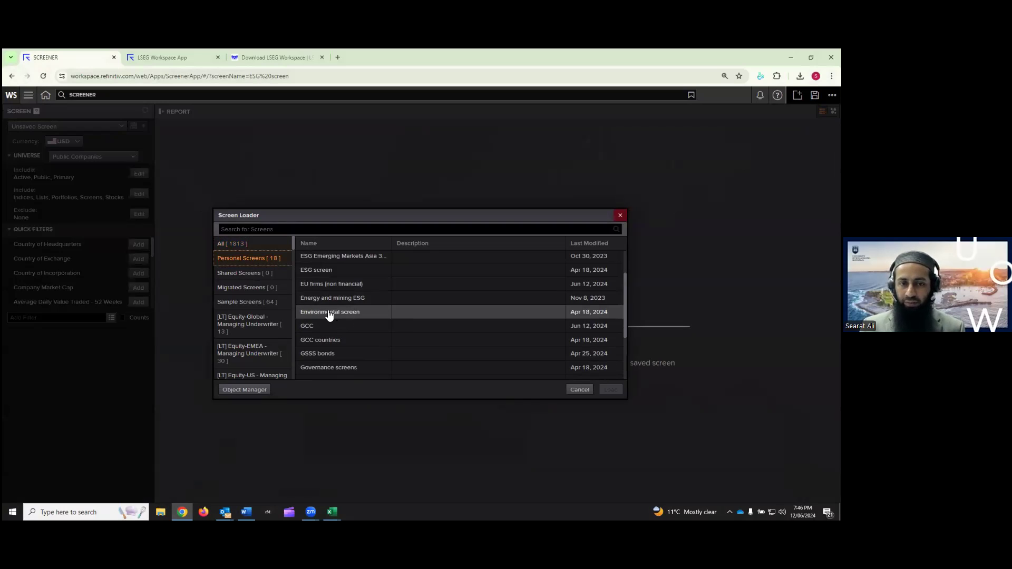
{"action": "left_click", "coordinate": [329, 315]}
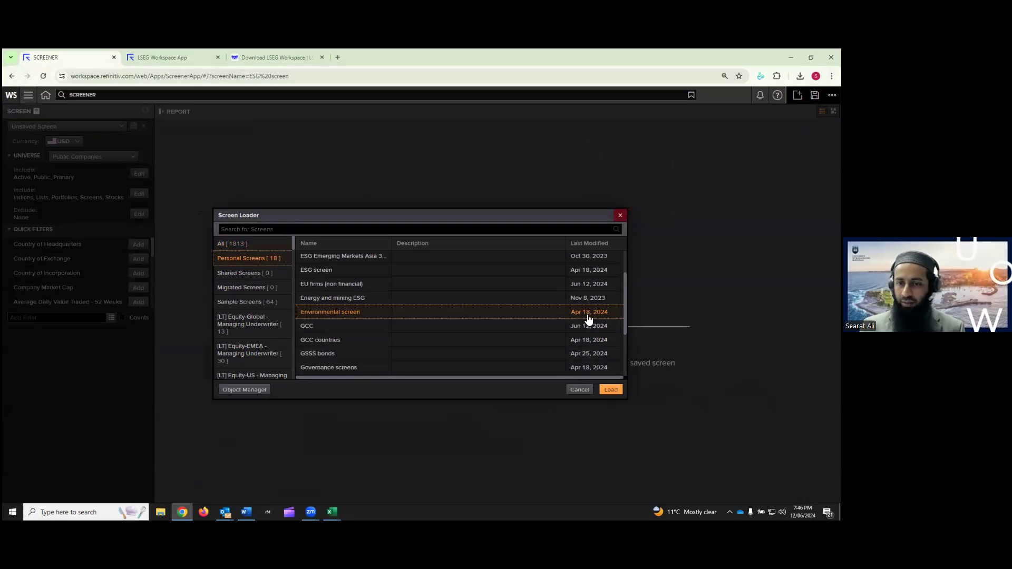
{"action": "left_click", "coordinate": [613, 390]}
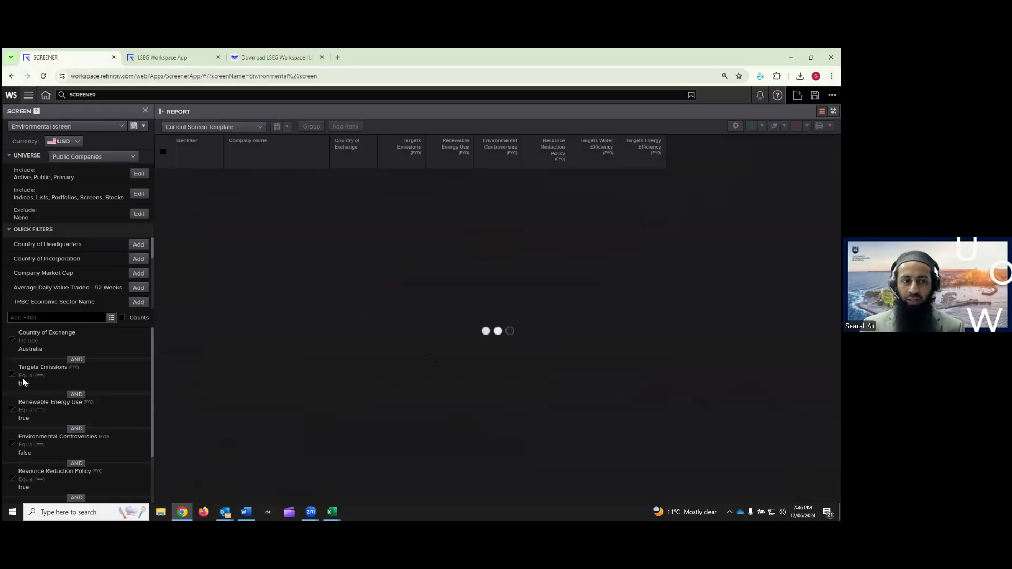
{"action": "scroll", "coordinate": [26, 369], "scroll_direction": "down", "scroll_amount": 1}
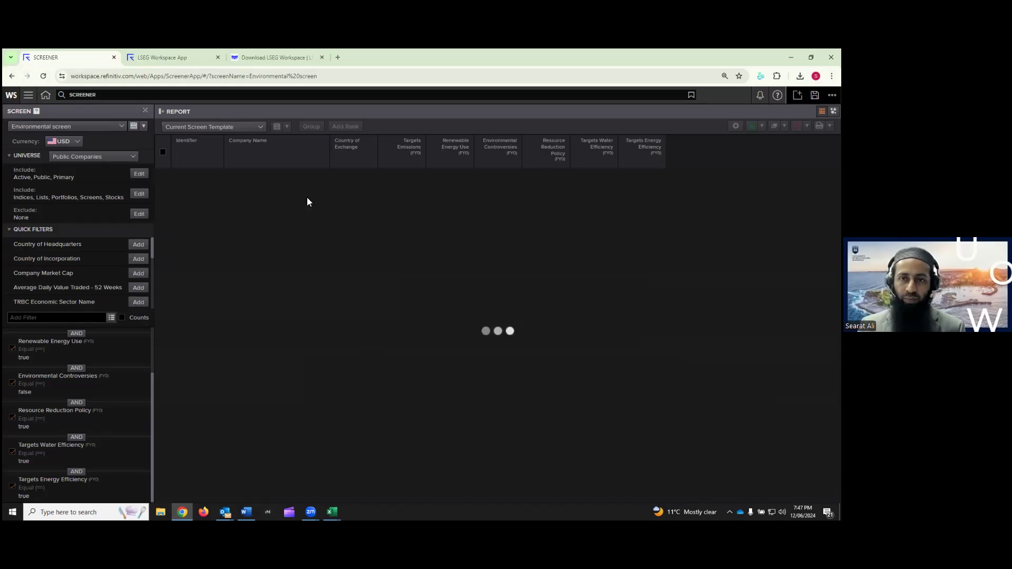
{"action": "mouse_move", "coordinate": [420, 152]}
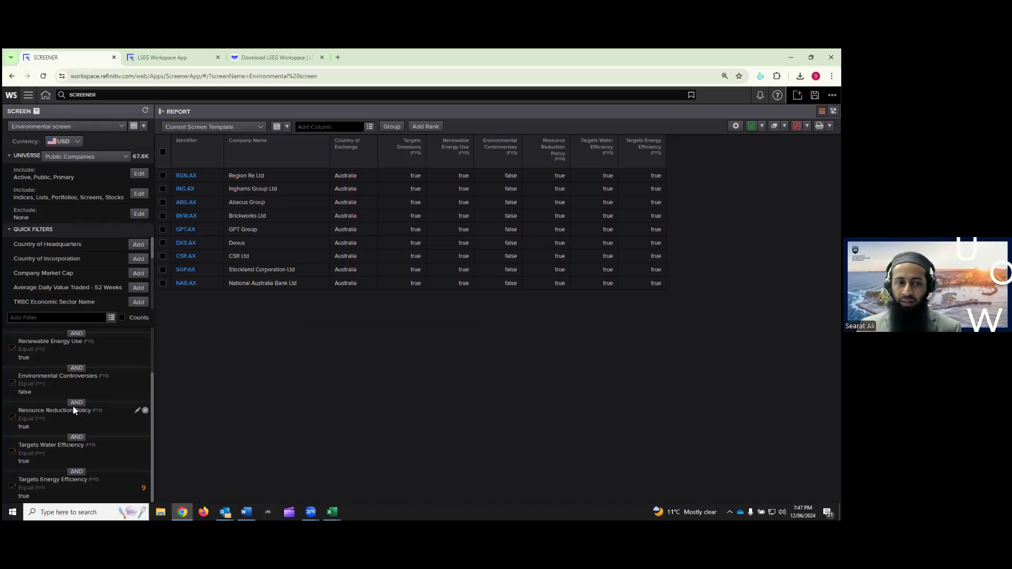
Change every AND connector between the Environmental screen's criteria to OR, then move Screener aside
{"action": "left_click", "coordinate": [80, 369]}
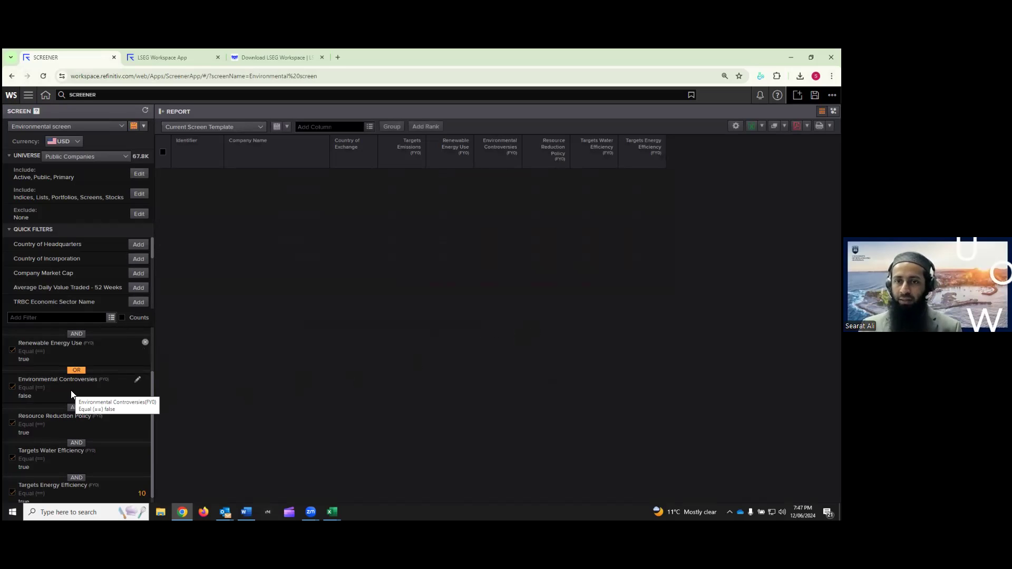
{"action": "left_click", "coordinate": [77, 409]}
{"action": "left_click", "coordinate": [77, 433]}
{"action": "left_click", "coordinate": [77, 471]}
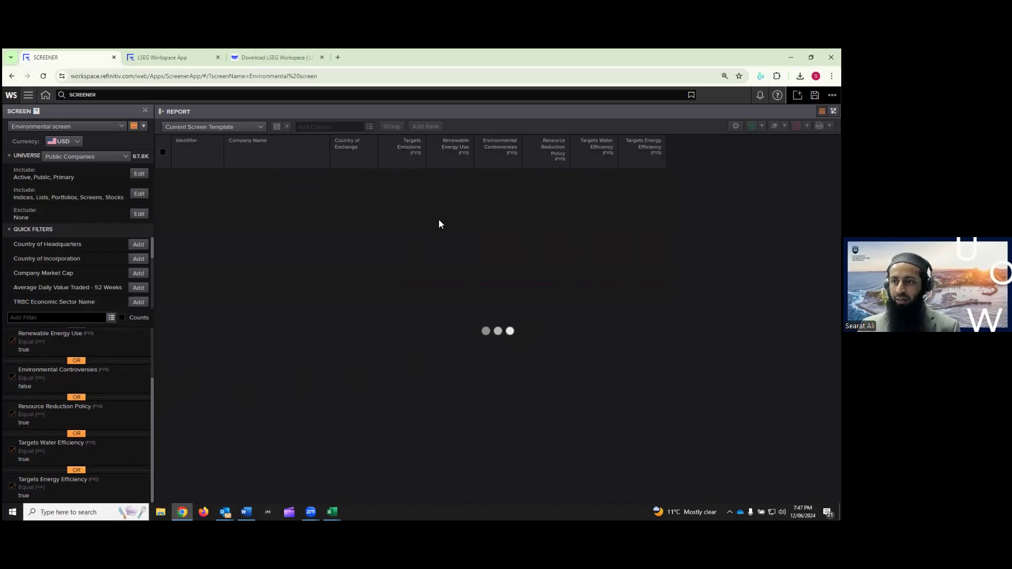
{"action": "scroll", "coordinate": [91, 372], "scroll_direction": "up", "scroll_amount": 1}
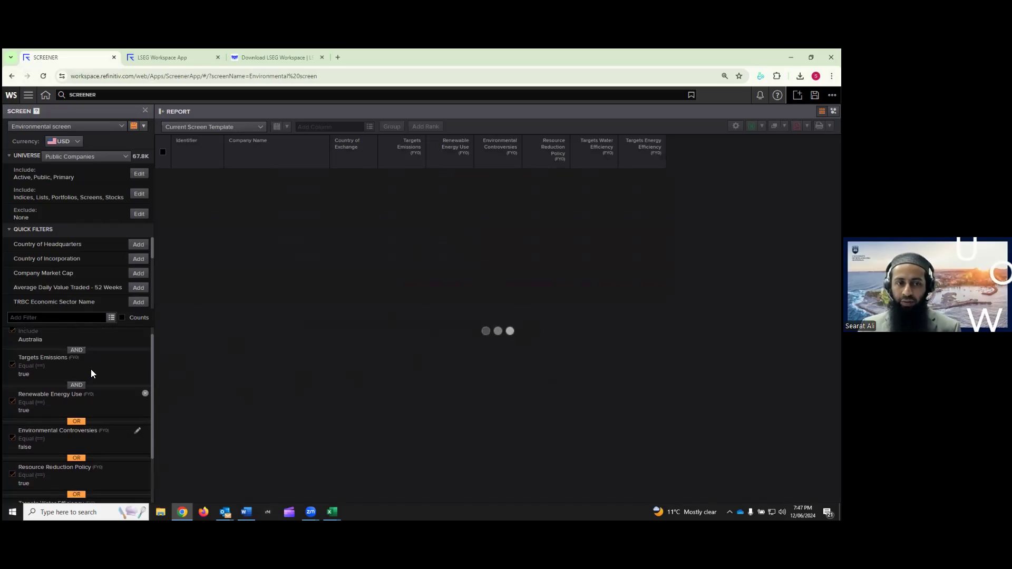
{"action": "left_click", "coordinate": [77, 385]}
{"action": "scroll", "coordinate": [77, 369], "scroll_direction": "up", "scroll_amount": 1}
{"action": "left_click", "coordinate": [77, 360]}
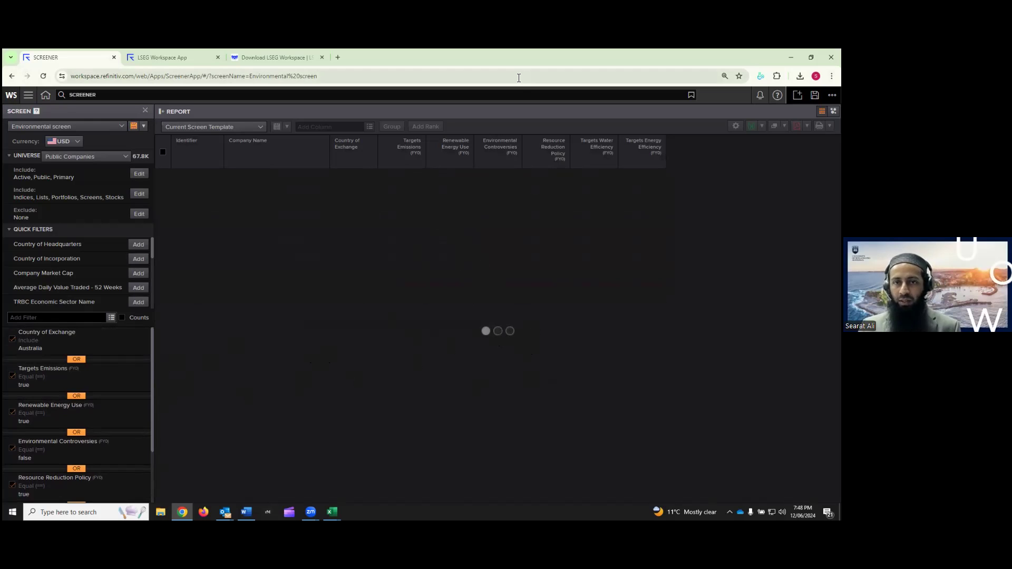
{"action": "left_click_drag", "start_coordinate": [532, 57], "coordinate": [841, 57]}
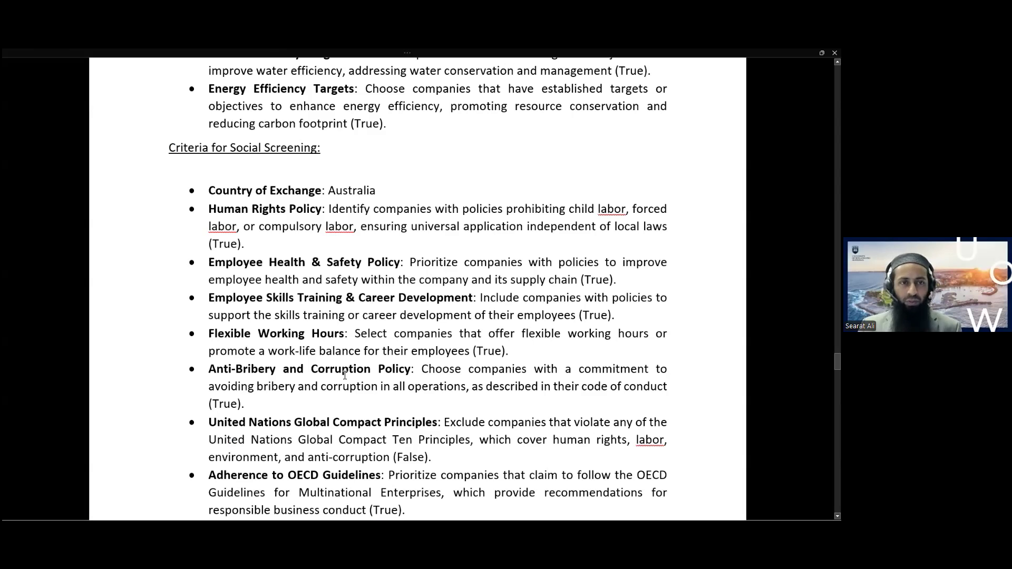
Read section 6's Bonds and Loans tasks in Word, then restore the Screener window full size
{"action": "scroll", "coordinate": [345, 375], "scroll_direction": "down", "scroll_amount": 7}
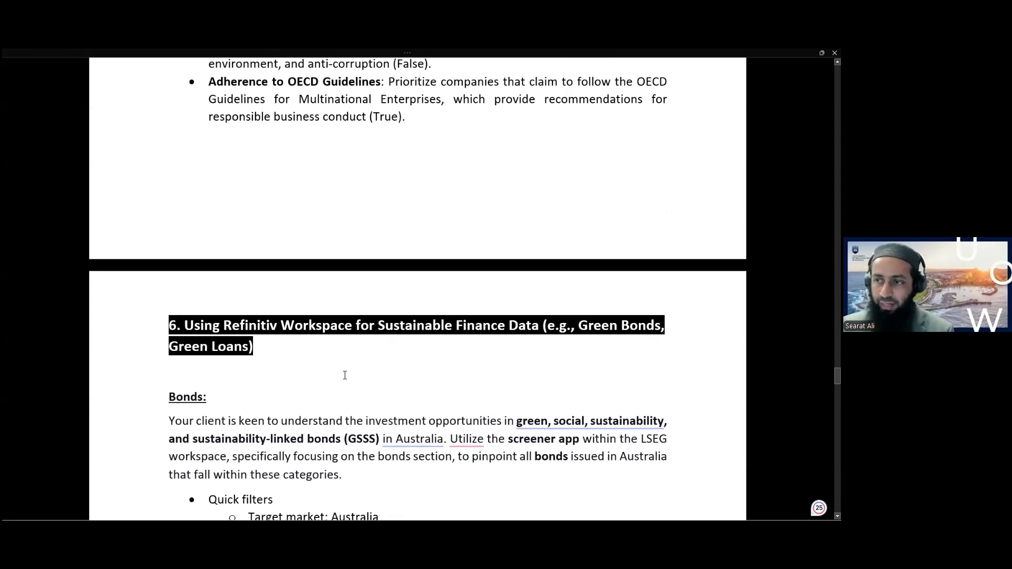
{"action": "scroll", "coordinate": [370, 370], "scroll_direction": "down", "scroll_amount": 2}
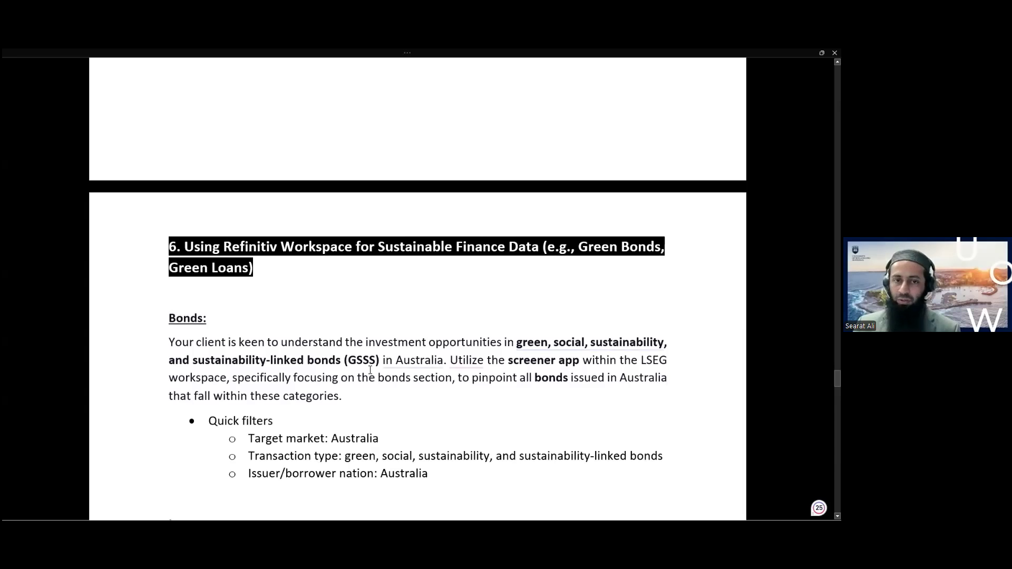
{"action": "scroll", "coordinate": [445, 334], "scroll_direction": "down", "scroll_amount": 2}
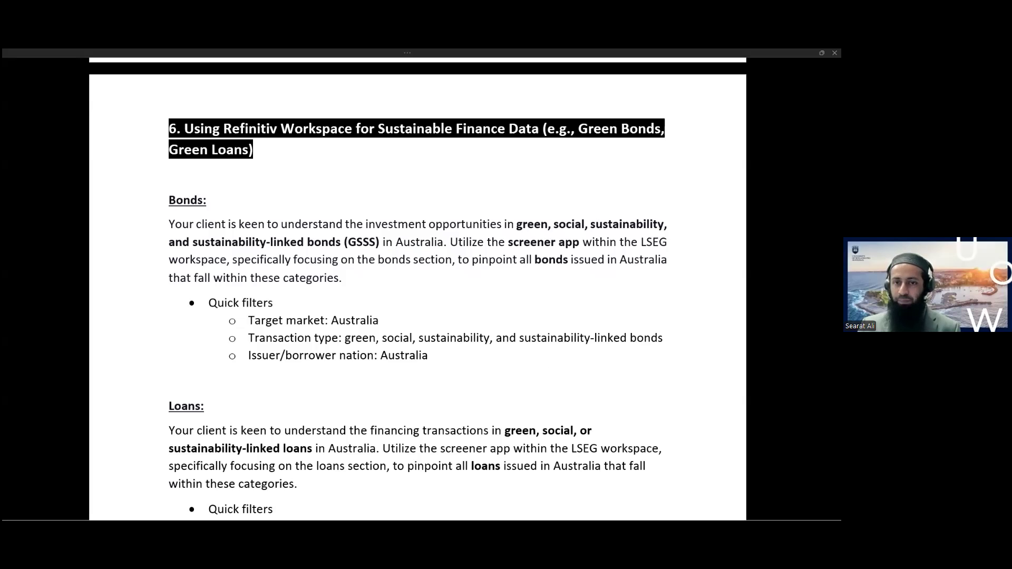
{"action": "key", "text": "alt+Tab"}
{"action": "left_click", "coordinate": [614, 160]}
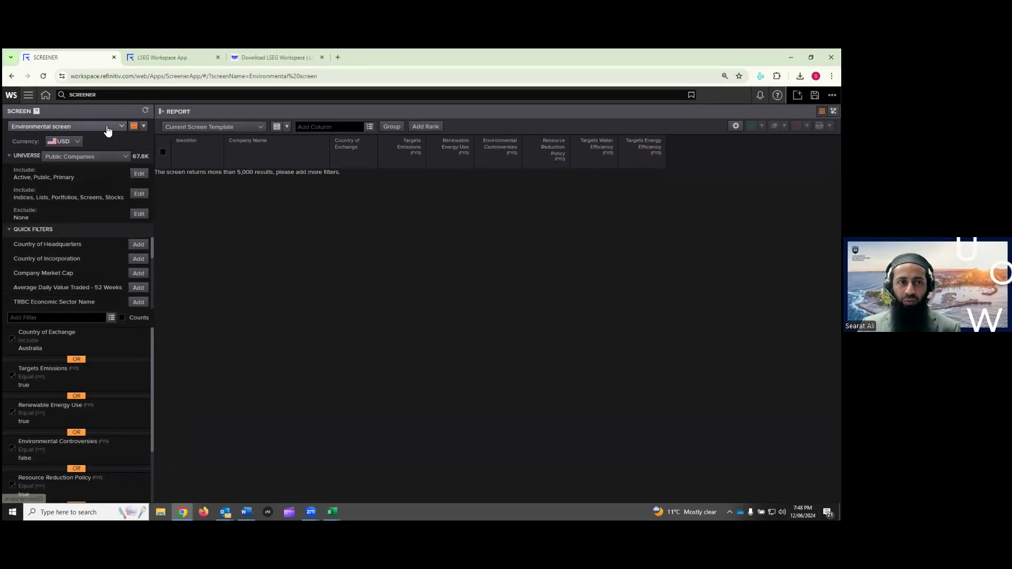
Start a new blank screen, discarding the Environmental screen's OR changes
{"action": "left_click", "coordinate": [107, 130]}
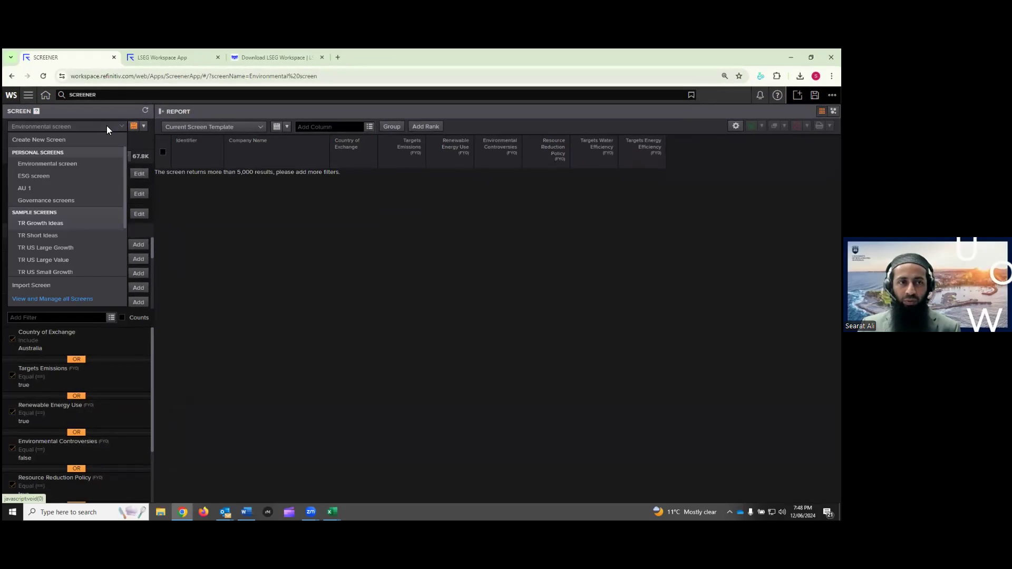
{"action": "left_click", "coordinate": [46, 140]}
{"action": "left_click", "coordinate": [453, 343]}
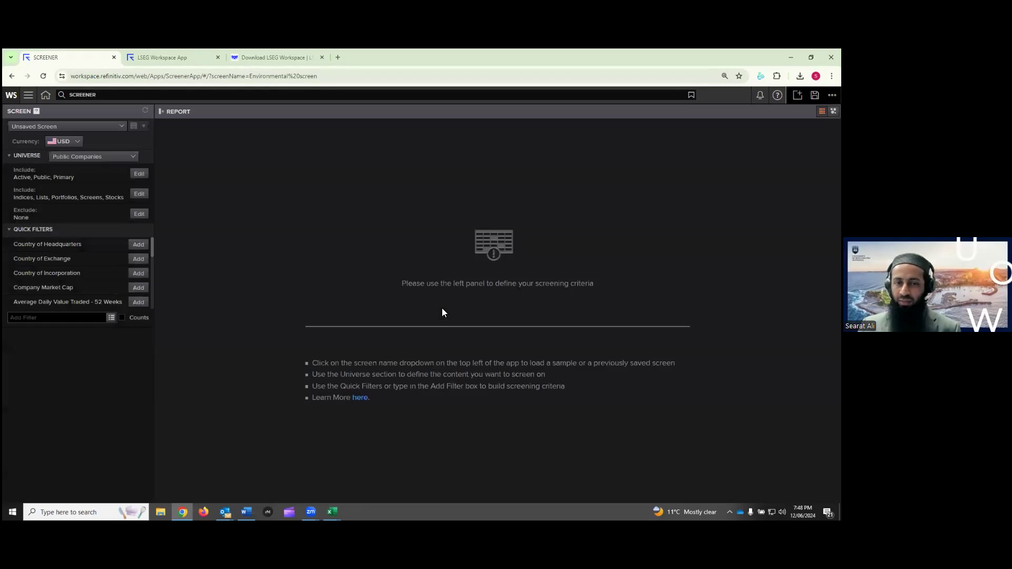
Set the new screen's universe to Deals and its asset class to Bonds
{"action": "left_click", "coordinate": [97, 158]}
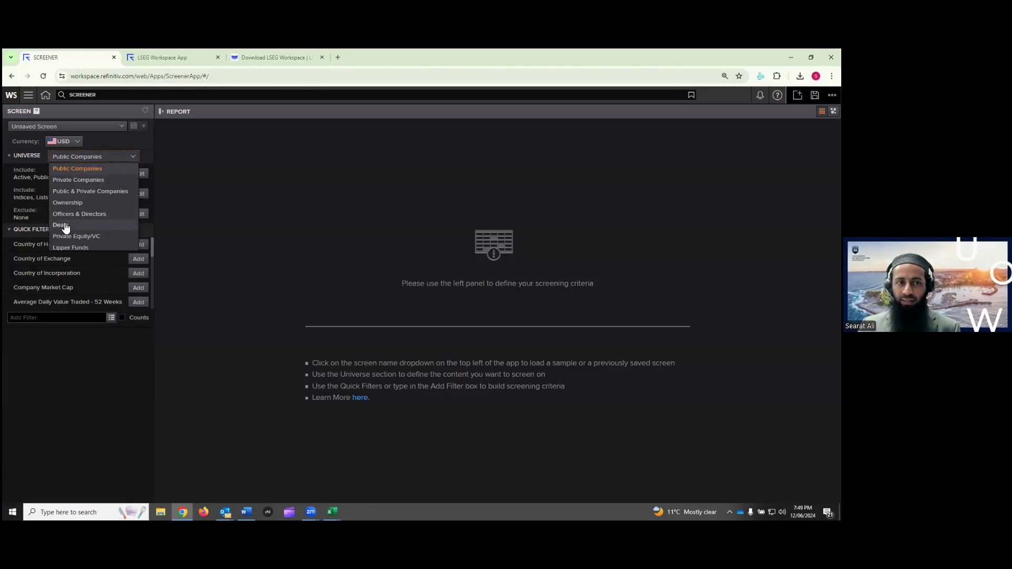
{"action": "left_click", "coordinate": [63, 225]}
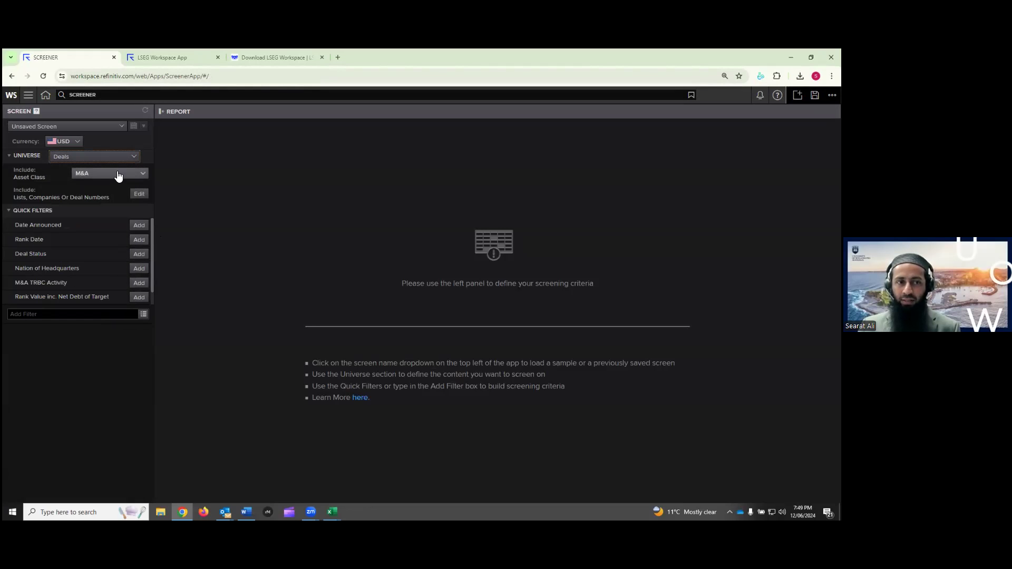
{"action": "left_click", "coordinate": [118, 176]}
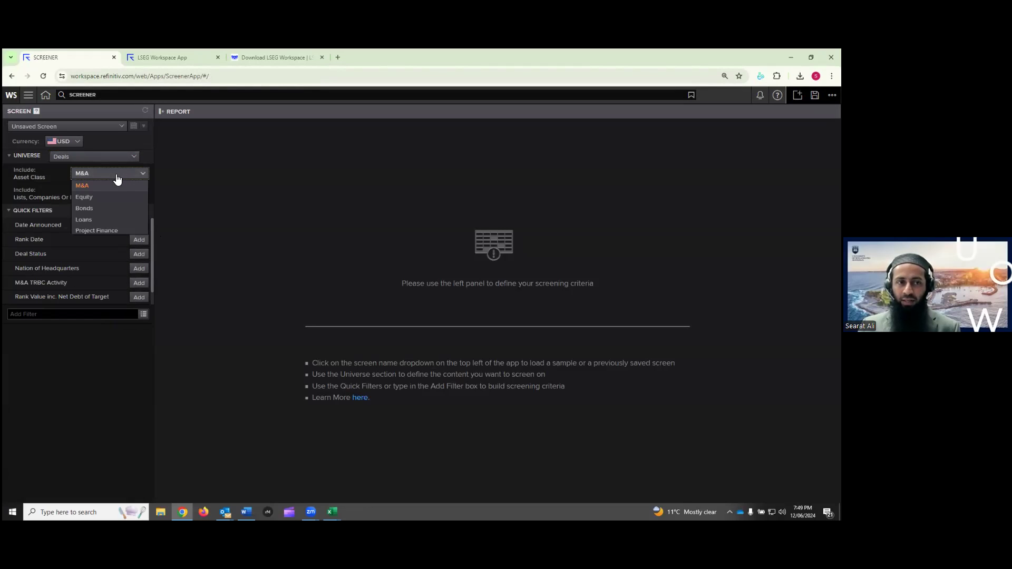
{"action": "left_click", "coordinate": [89, 211]}
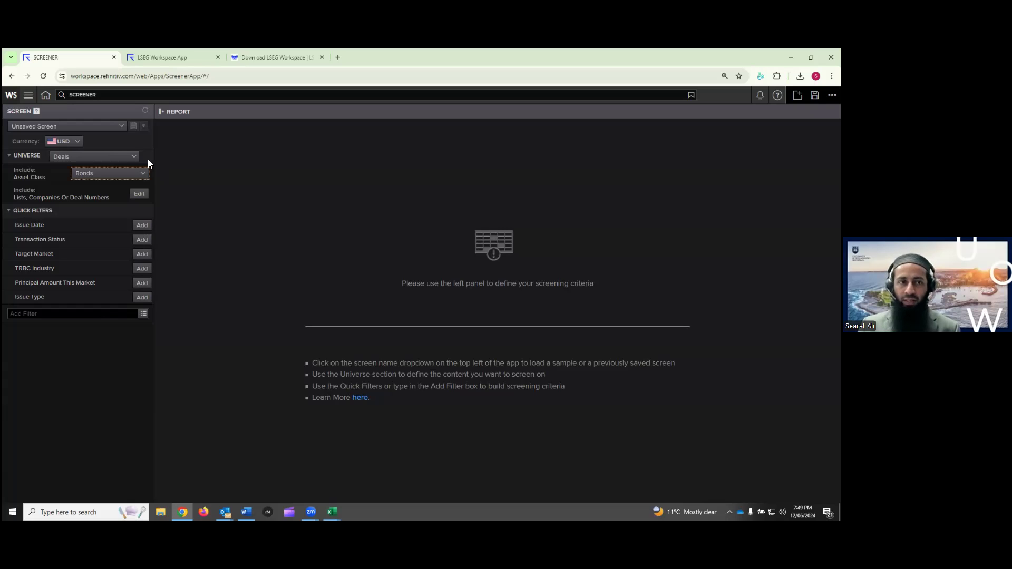
{"action": "left_click", "coordinate": [119, 128]}
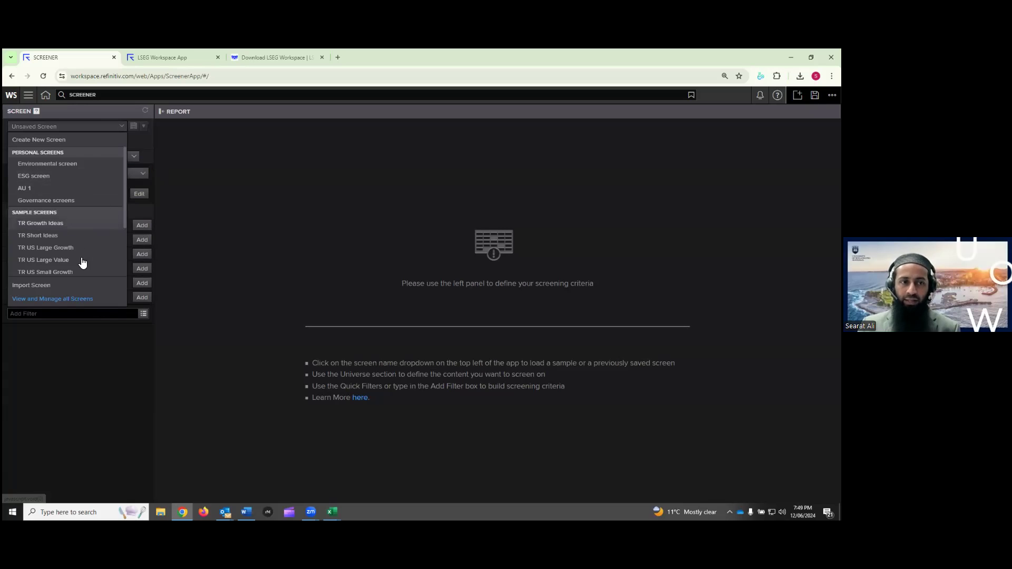
Load the saved GSSS bonds screen from Personal Screens, returning 133 Australian bond deals
{"action": "left_click", "coordinate": [74, 298]}
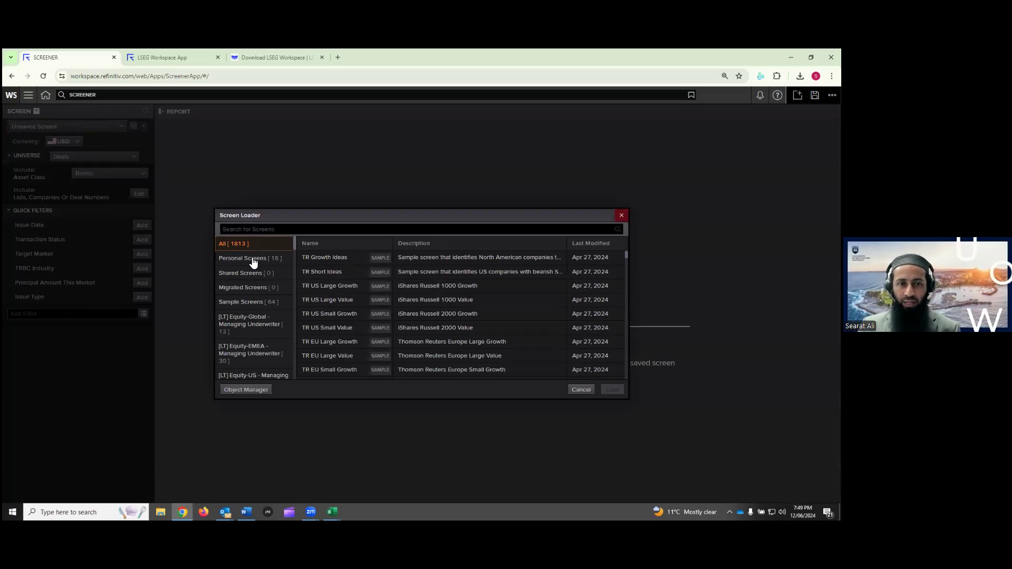
{"action": "left_click", "coordinate": [252, 259]}
{"action": "scroll", "coordinate": [383, 315], "scroll_direction": "down", "scroll_amount": 1}
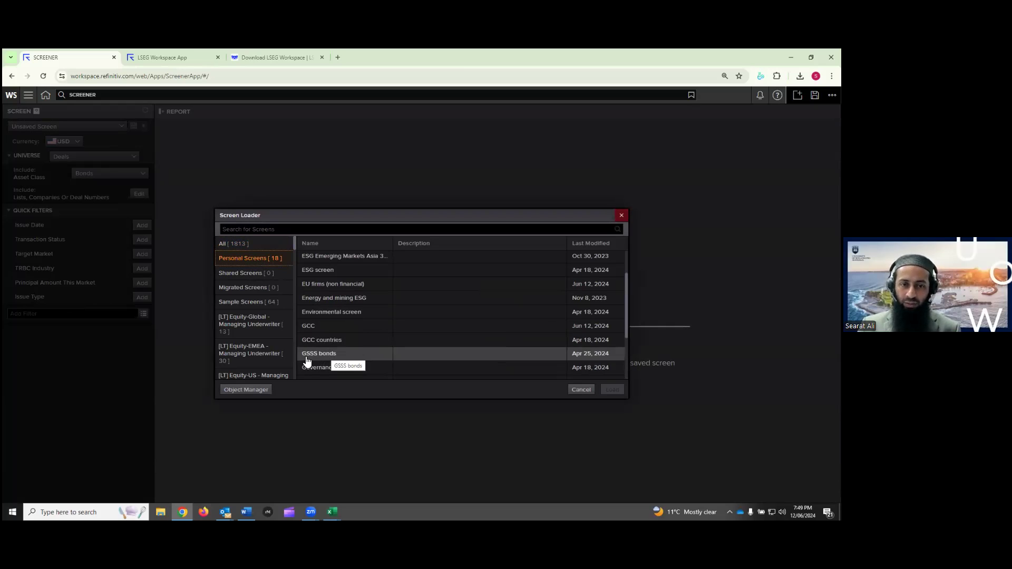
{"action": "left_click", "coordinate": [324, 359]}
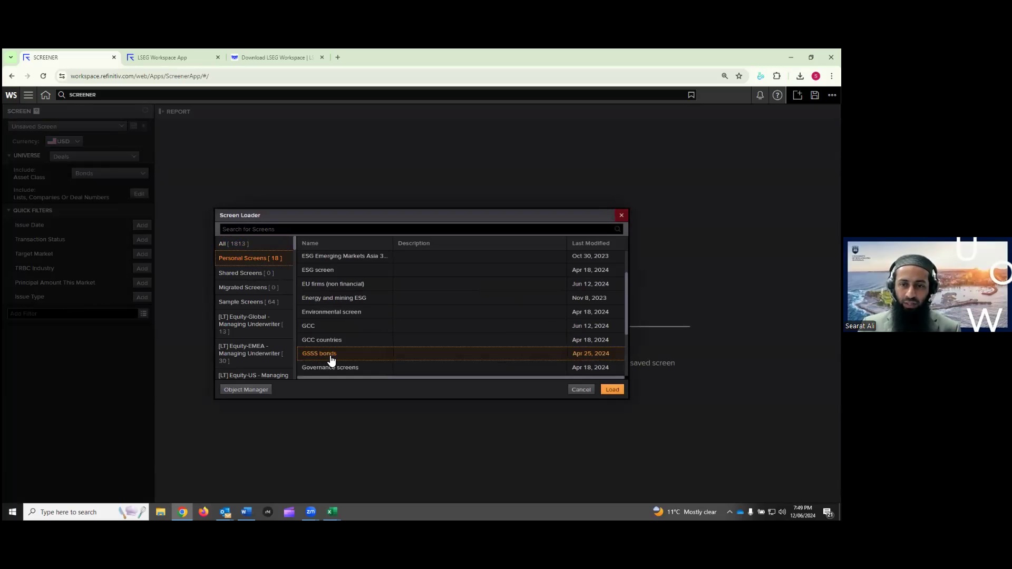
{"action": "left_click", "coordinate": [613, 390]}
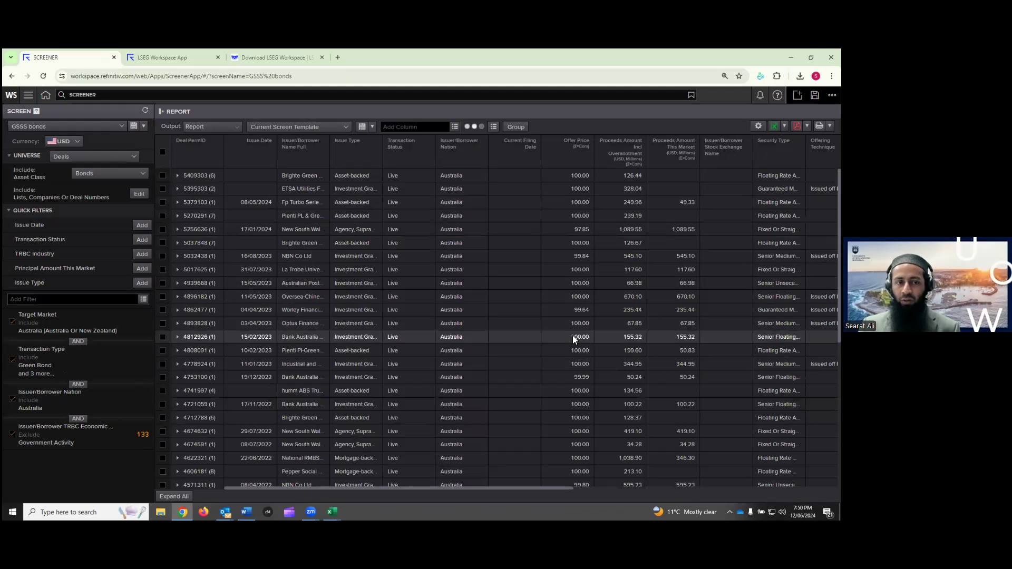
{"action": "scroll", "coordinate": [573, 336], "scroll_direction": "down", "scroll_amount": 1}
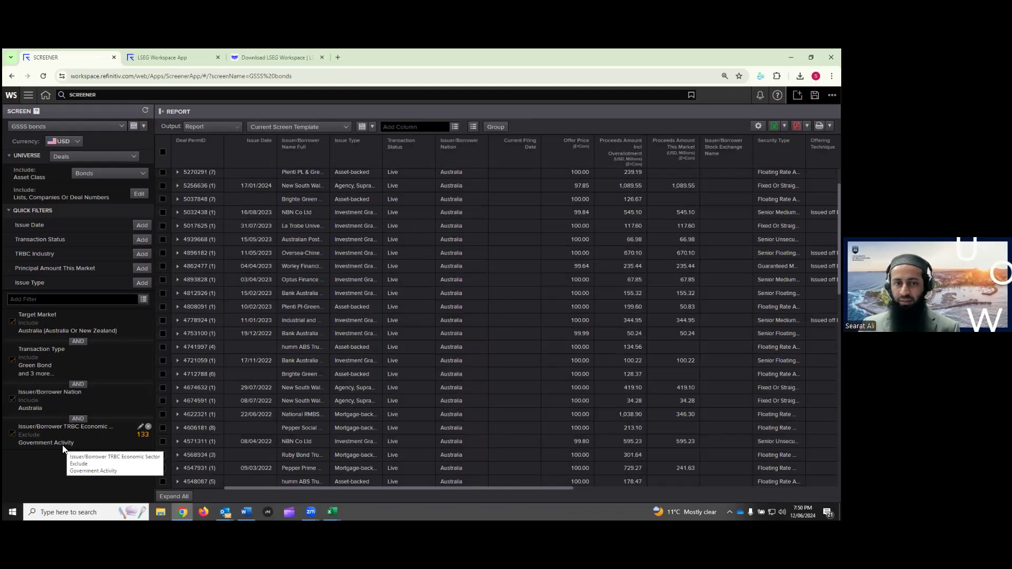
{"action": "scroll", "coordinate": [582, 244], "scroll_direction": "down", "scroll_amount": 10}
{"action": "scroll", "coordinate": [582, 249], "scroll_direction": "down", "scroll_amount": 3}
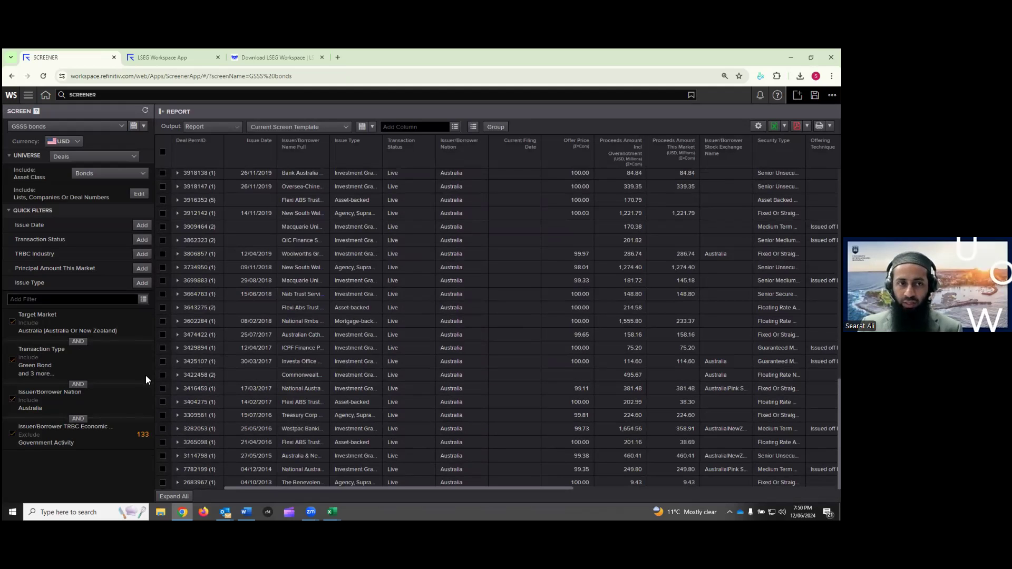
Switch the asset class to Loans, starting a new blank loans screen
{"action": "left_click", "coordinate": [136, 181]}
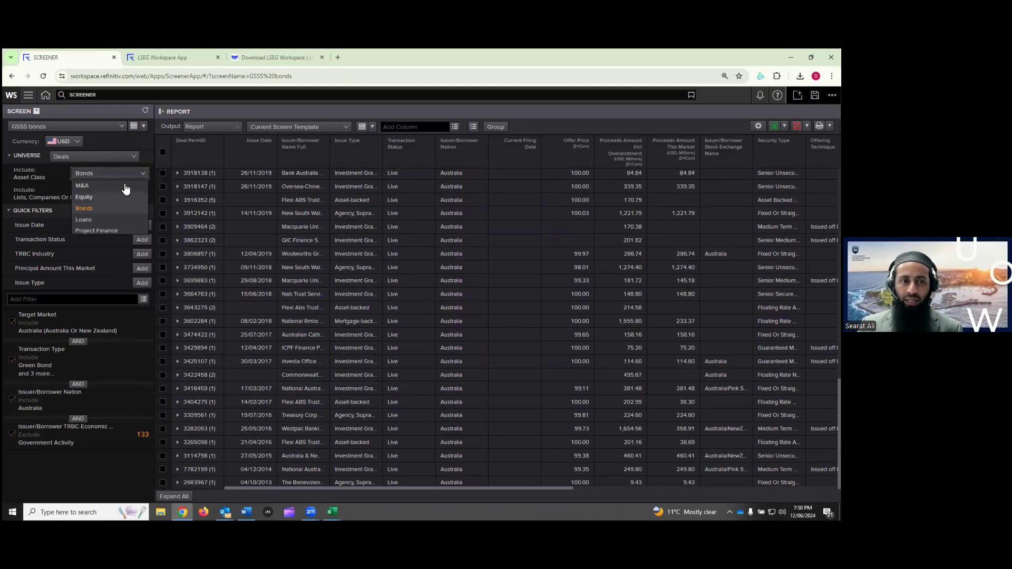
{"action": "left_click", "coordinate": [102, 222]}
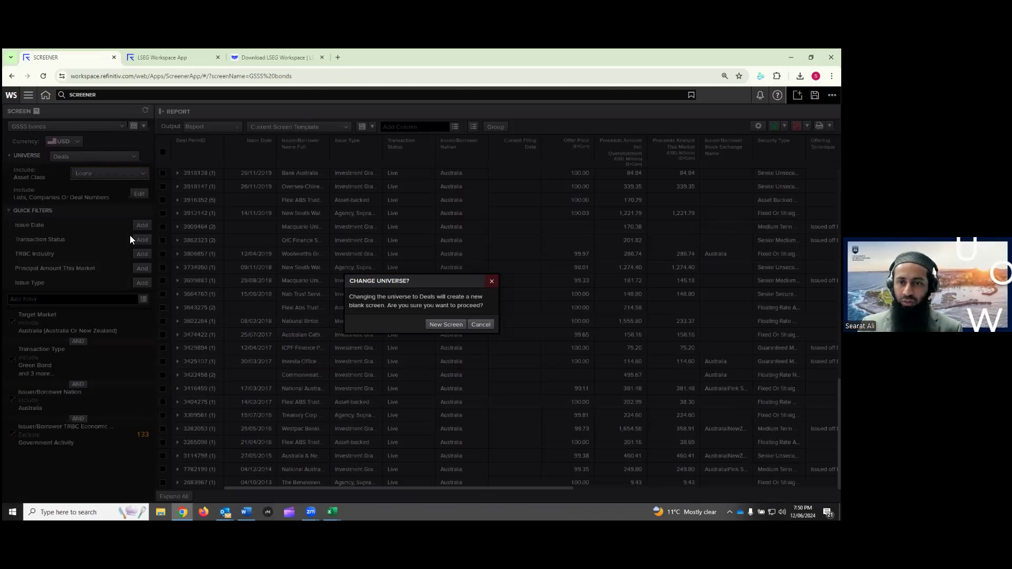
{"action": "left_click", "coordinate": [464, 324]}
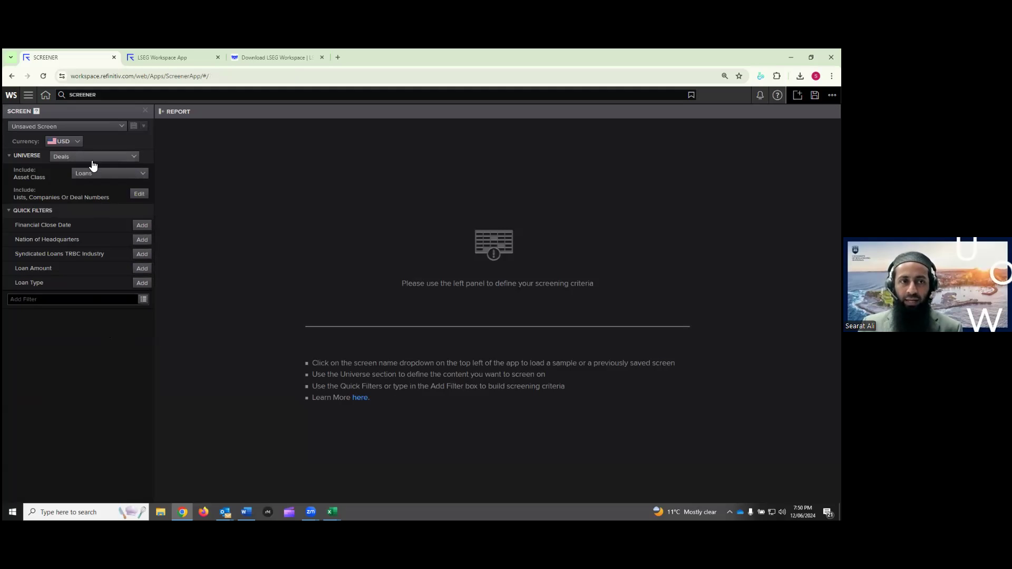
Load the saved Loan_FIN244 screen from Personal Screens
{"action": "left_click", "coordinate": [93, 128]}
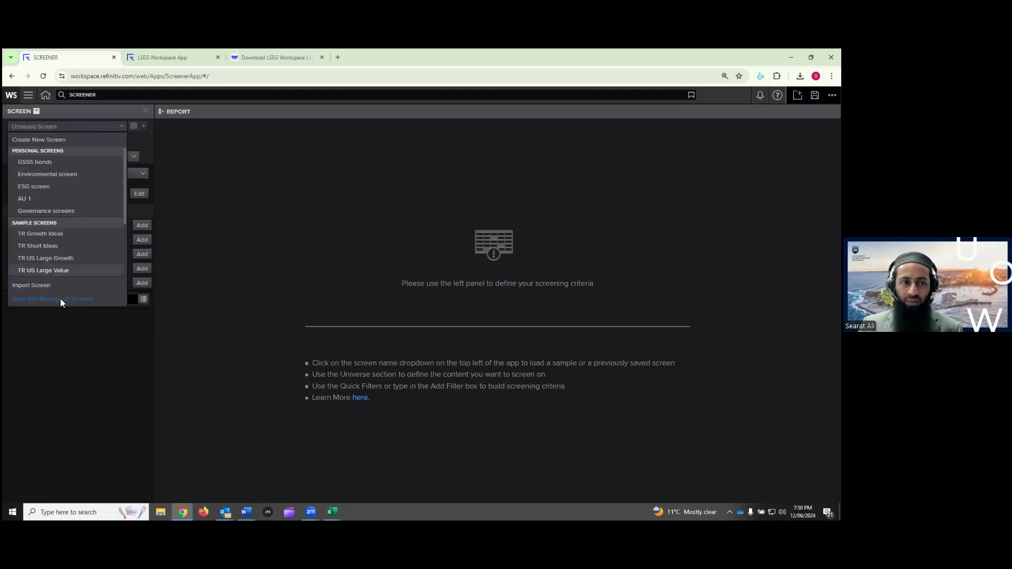
{"action": "left_click", "coordinate": [61, 298]}
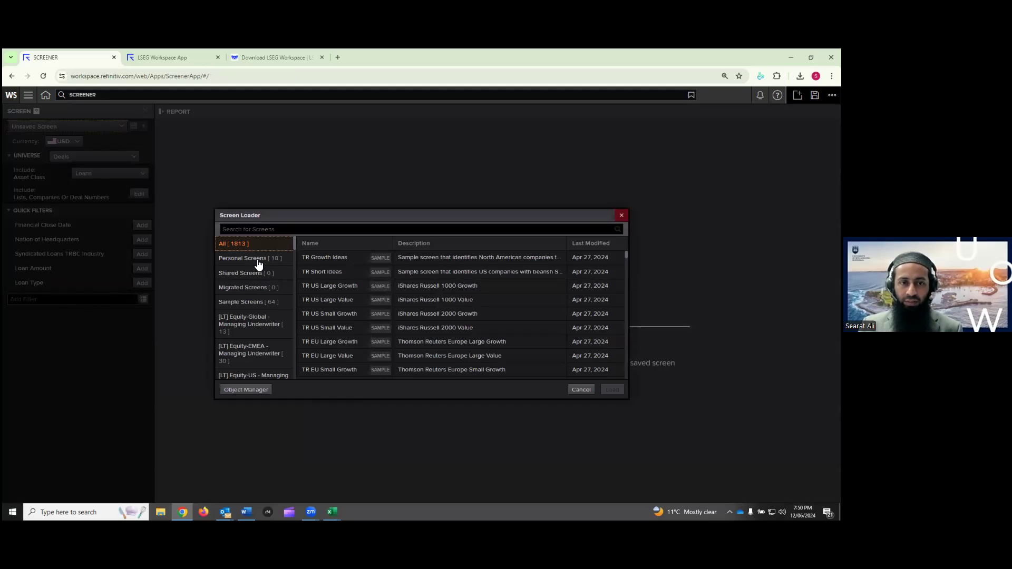
{"action": "left_click", "coordinate": [257, 260]}
{"action": "scroll", "coordinate": [349, 339], "scroll_direction": "down", "scroll_amount": 3}
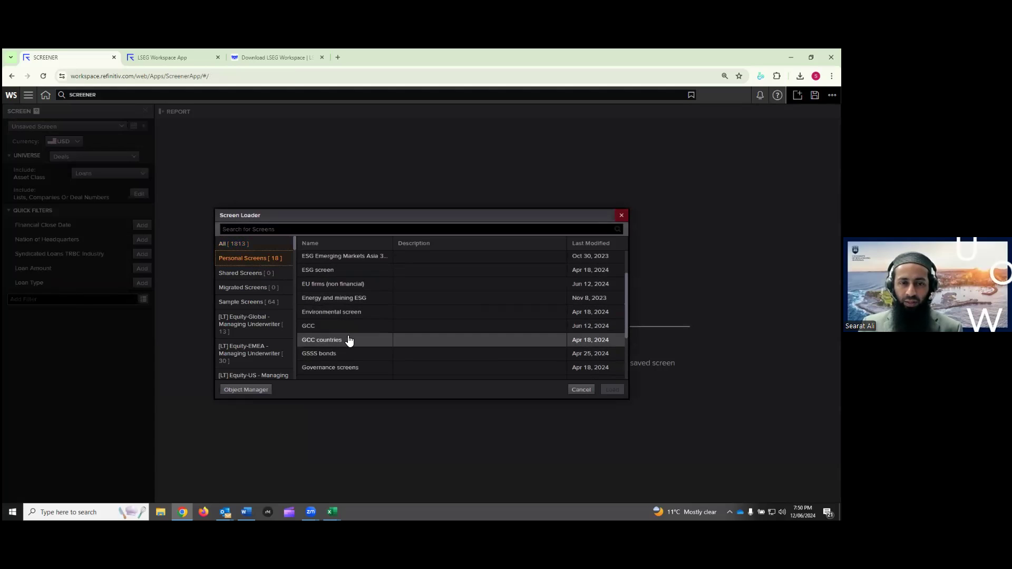
{"action": "left_click", "coordinate": [348, 353]}
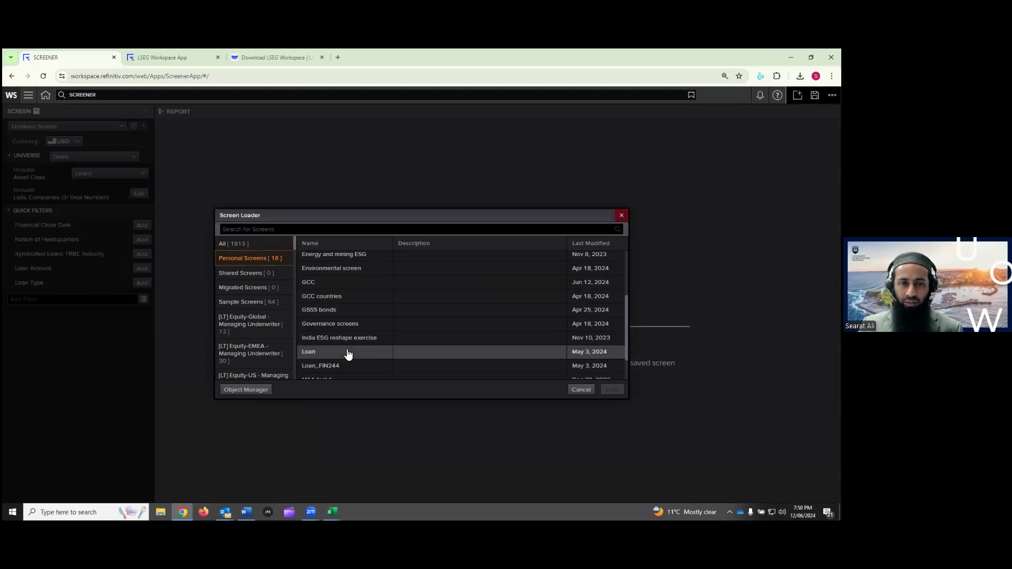
{"action": "left_click", "coordinate": [323, 364]}
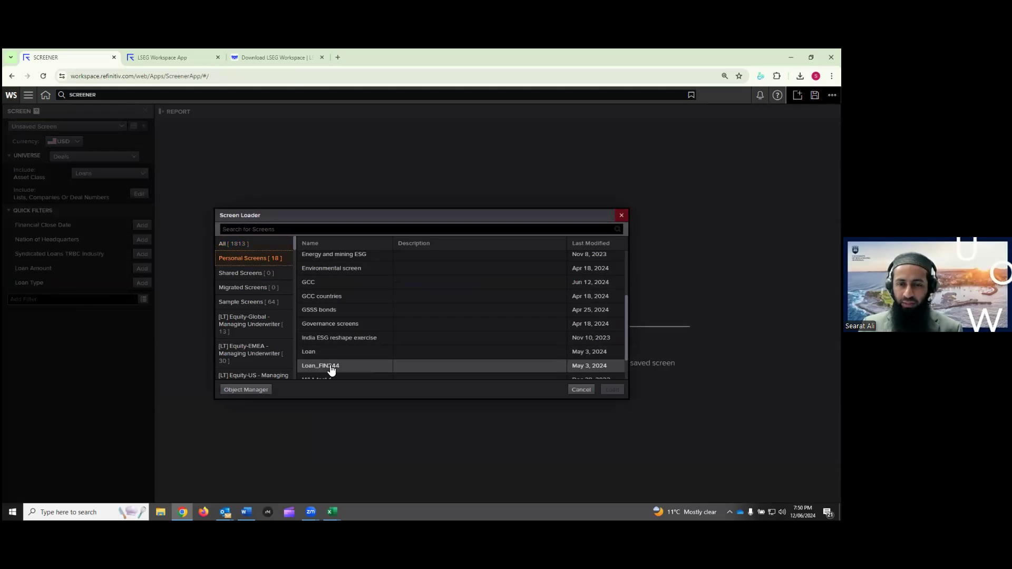
{"action": "left_click", "coordinate": [320, 357]}
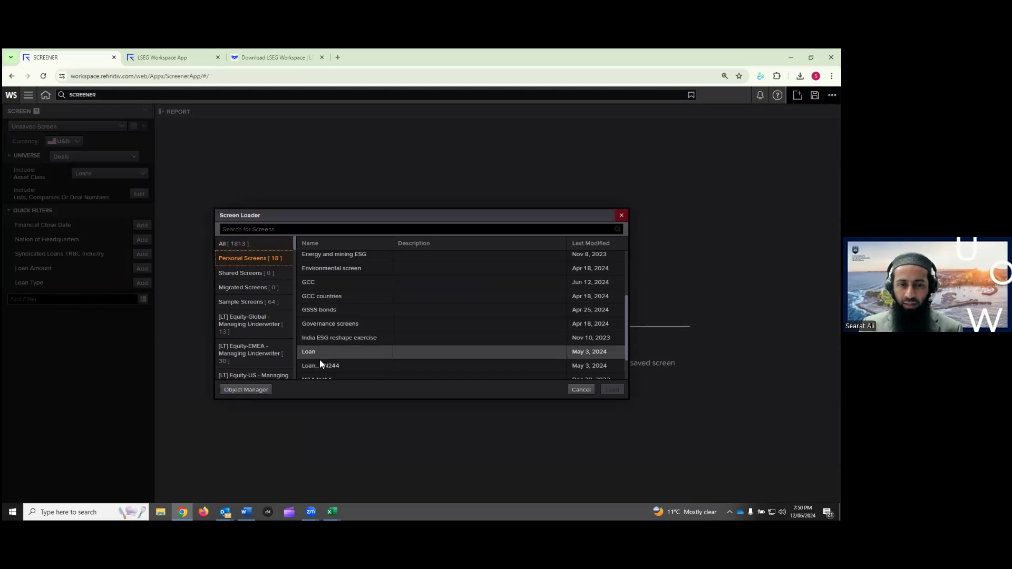
{"action": "left_click", "coordinate": [320, 363]}
{"action": "left_click", "coordinate": [611, 390]}
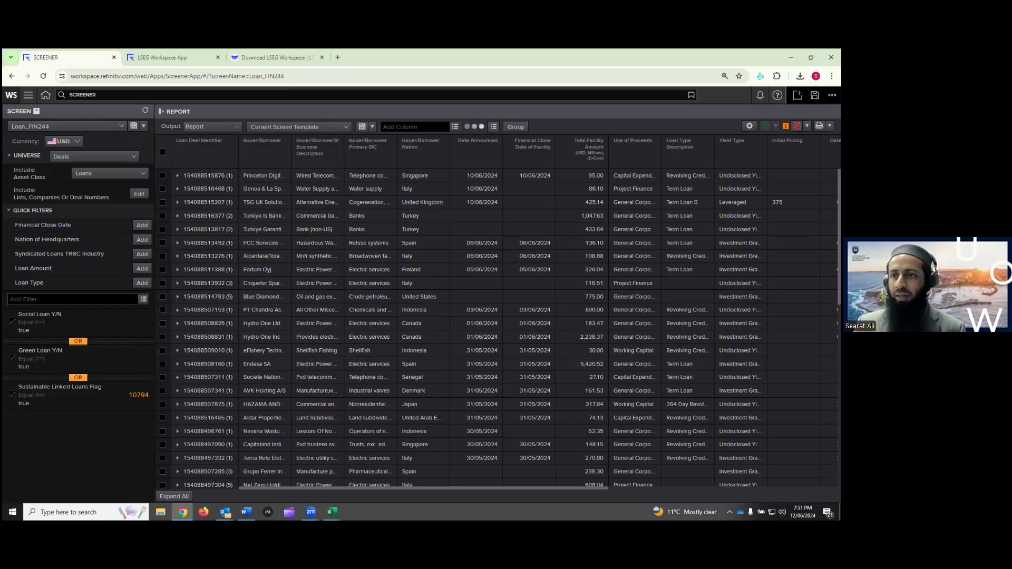
Minimise the browser and scroll the Word guide to section 7 on Excel ESG methods
{"action": "left_click", "coordinate": [791, 57]}
{"action": "scroll", "coordinate": [539, 356], "scroll_direction": "down", "scroll_amount": 5}
{"action": "scroll", "coordinate": [539, 355], "scroll_direction": "down", "scroll_amount": 10}
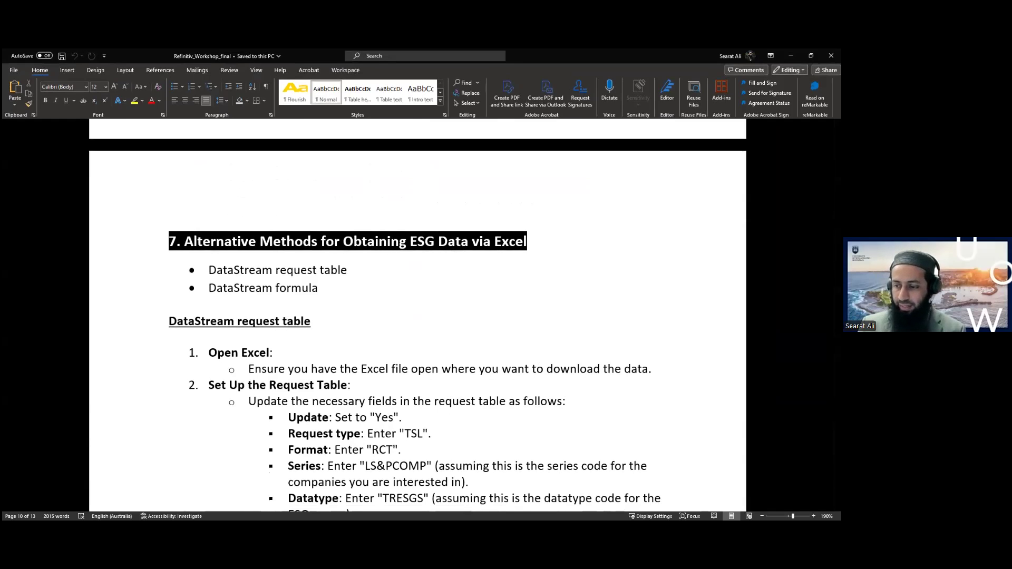
Switch to Excel's blank Book1 and begin connecting the Workspace add-in from Offline
{"action": "key", "text": "alt+Tab"}
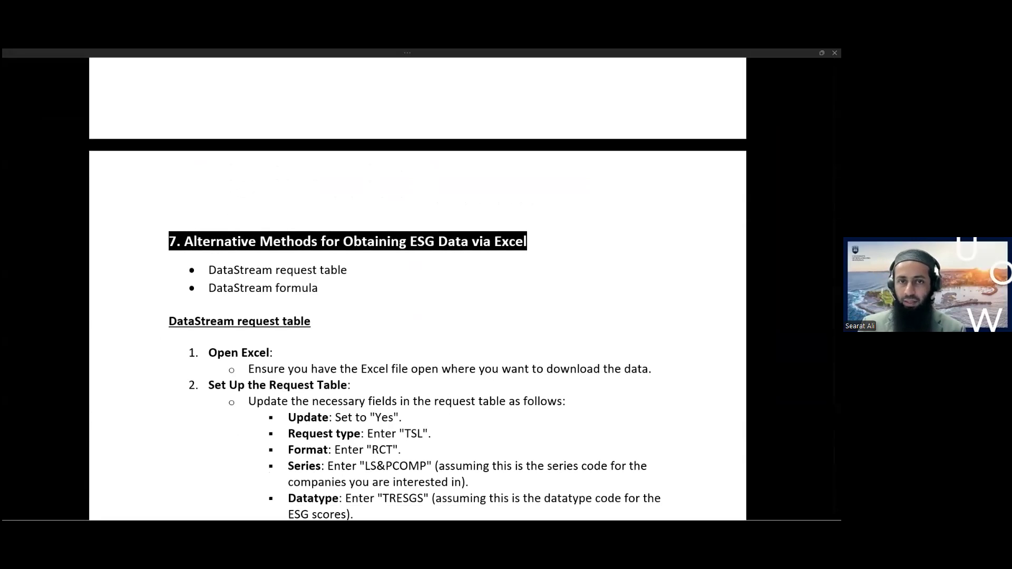
{"action": "key", "text": "alt+Tab"}
{"action": "left_click", "coordinate": [270, 84]}
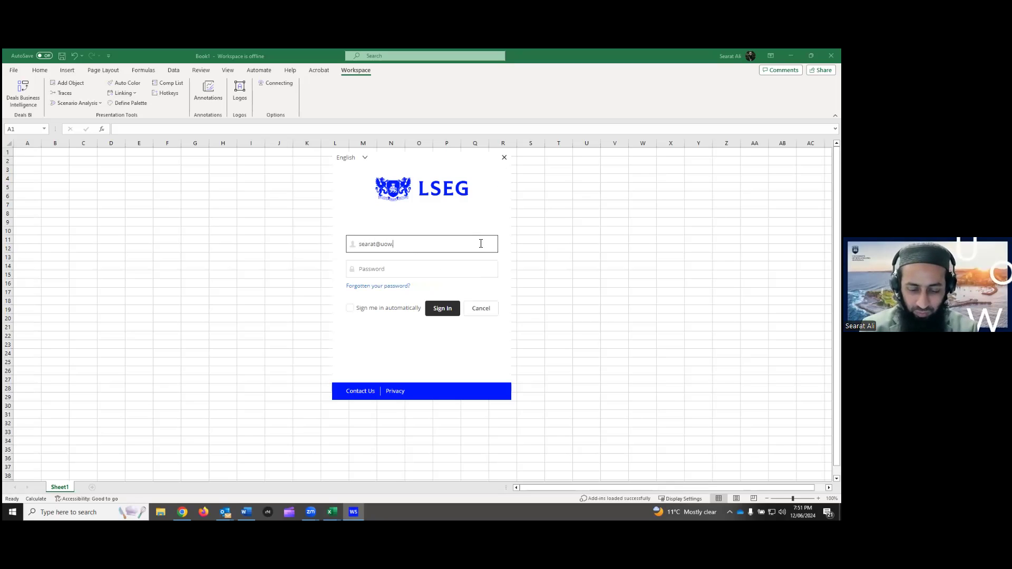
Sign in to the LSEG Workspace add-in with the user ID and password, confirming this device
{"action": "key", "text": "Tab"}
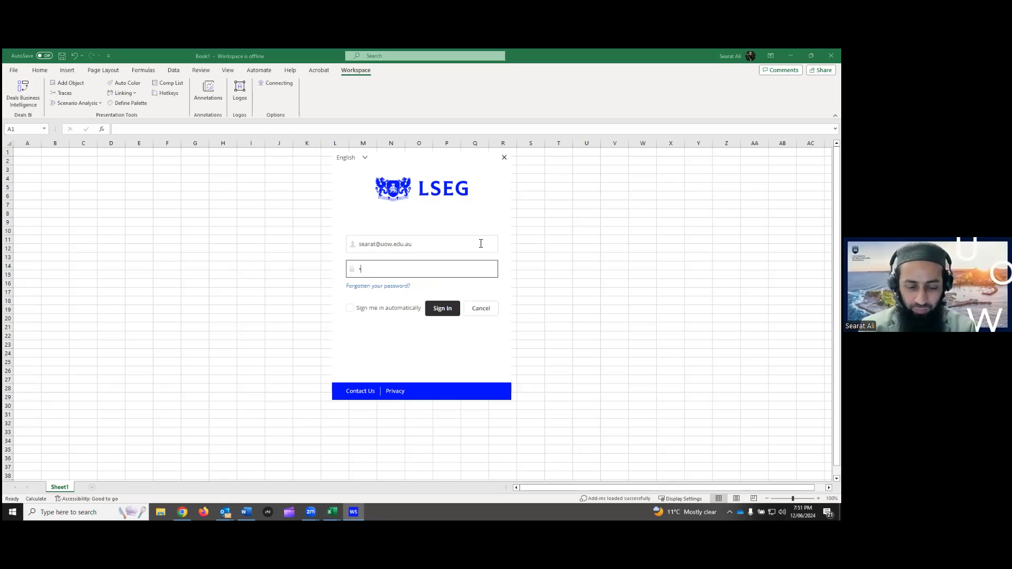
{"action": "key", "text": "Return"}
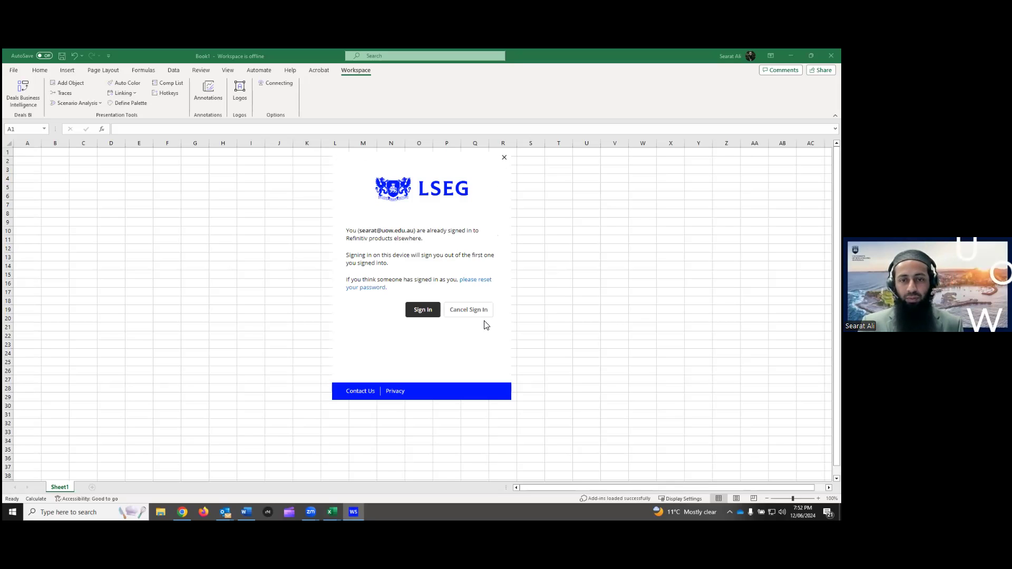
{"action": "left_click", "coordinate": [422, 311]}
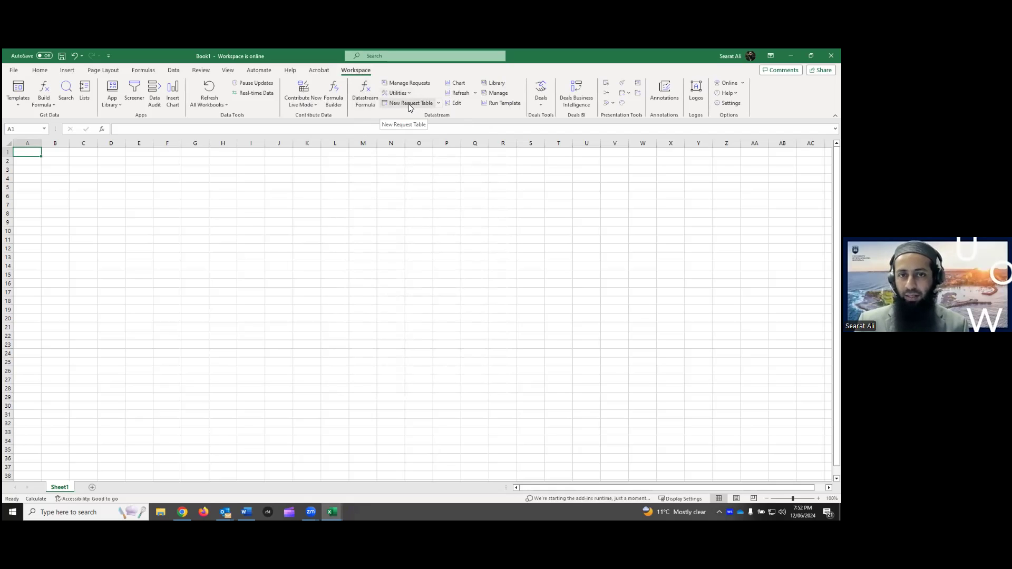
Create an unsaved Datastream request table, select cells B7:G8, then minimise DFORequestTable1
{"action": "left_click", "coordinate": [422, 104]}
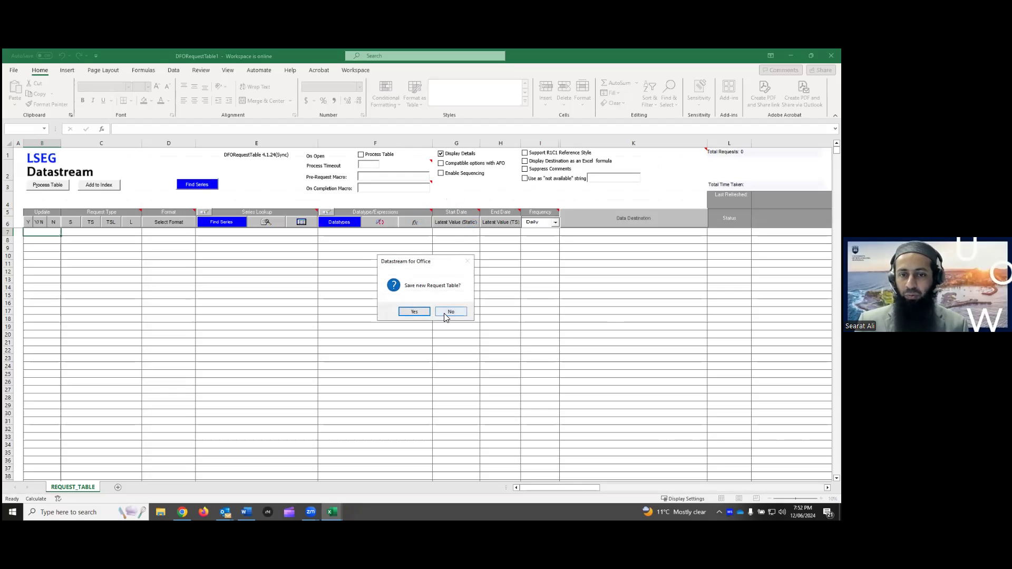
{"action": "left_click", "coordinate": [451, 313]}
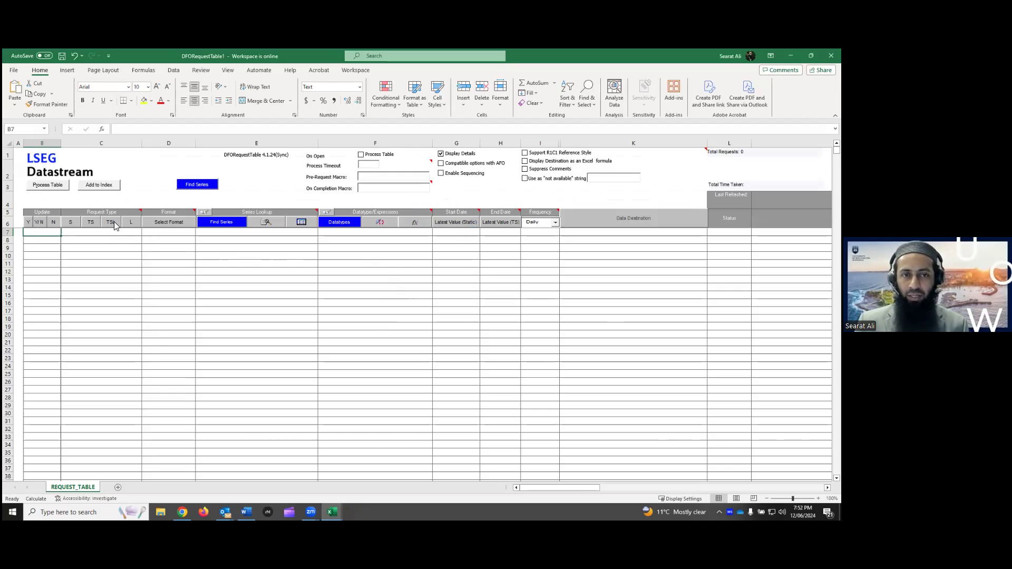
{"action": "left_click_drag", "start_coordinate": [42, 232], "coordinate": [791, 248]}
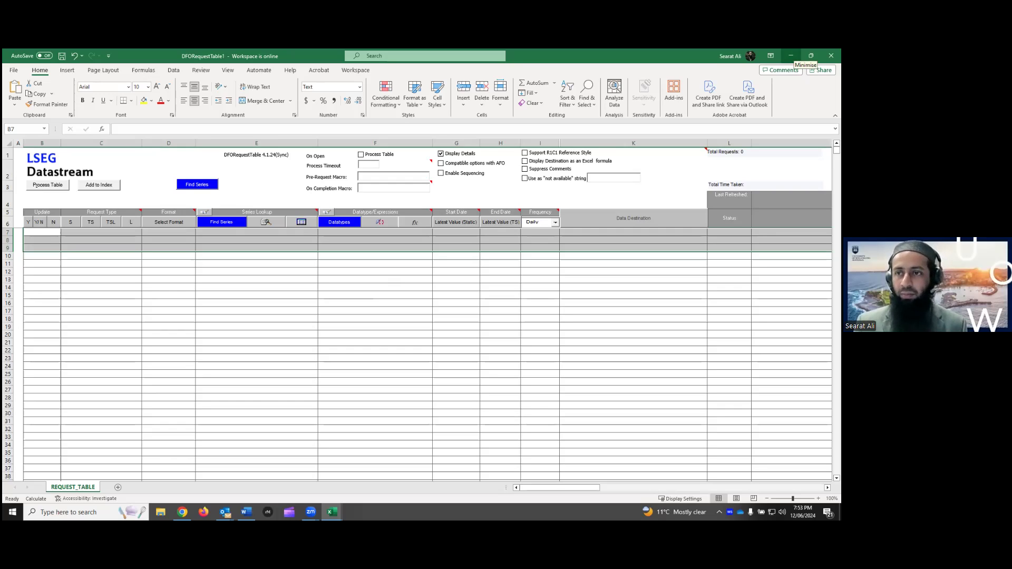
{"action": "left_click", "coordinate": [791, 55]}
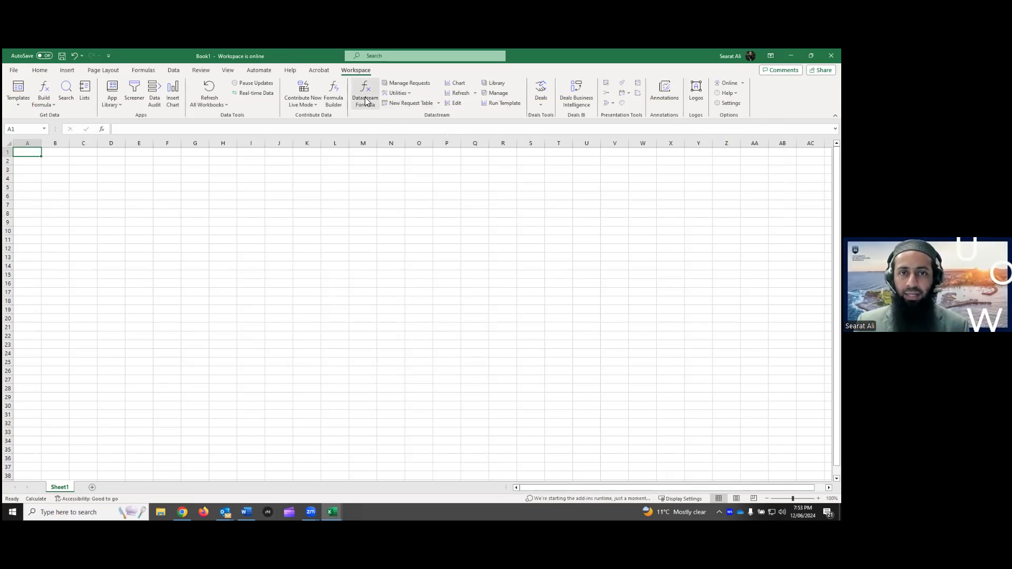
{"action": "left_click", "coordinate": [367, 103]}
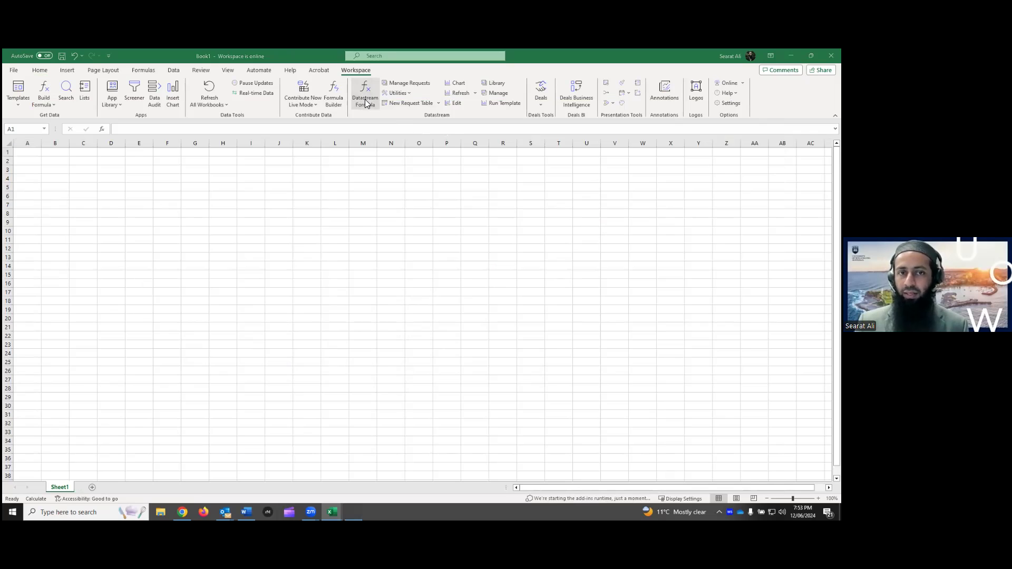
{"action": "left_click_drag", "start_coordinate": [393, 148], "coordinate": [387, 132]}
{"action": "left_click", "coordinate": [623, 134]}
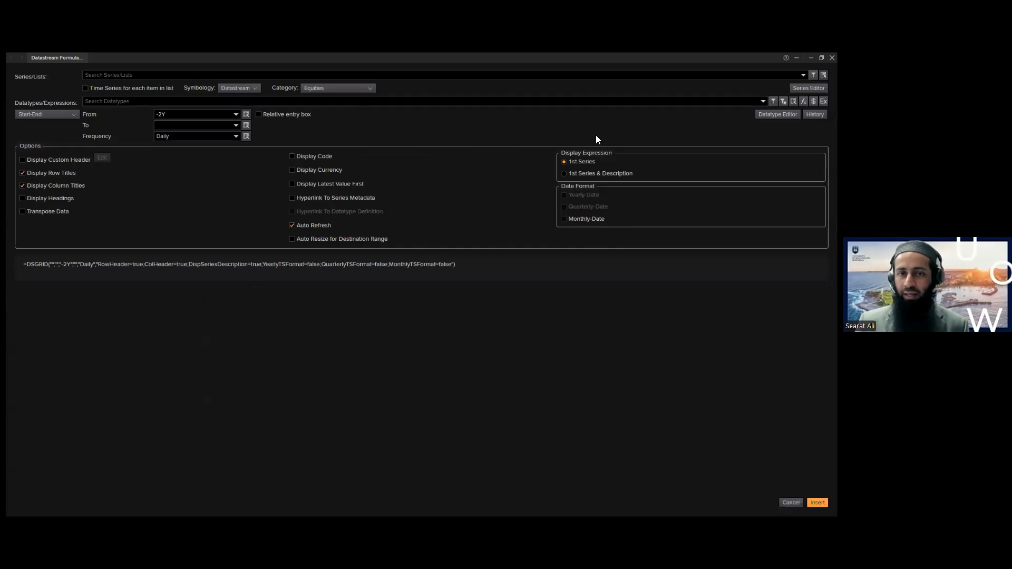
{"action": "left_click", "coordinate": [102, 75]}
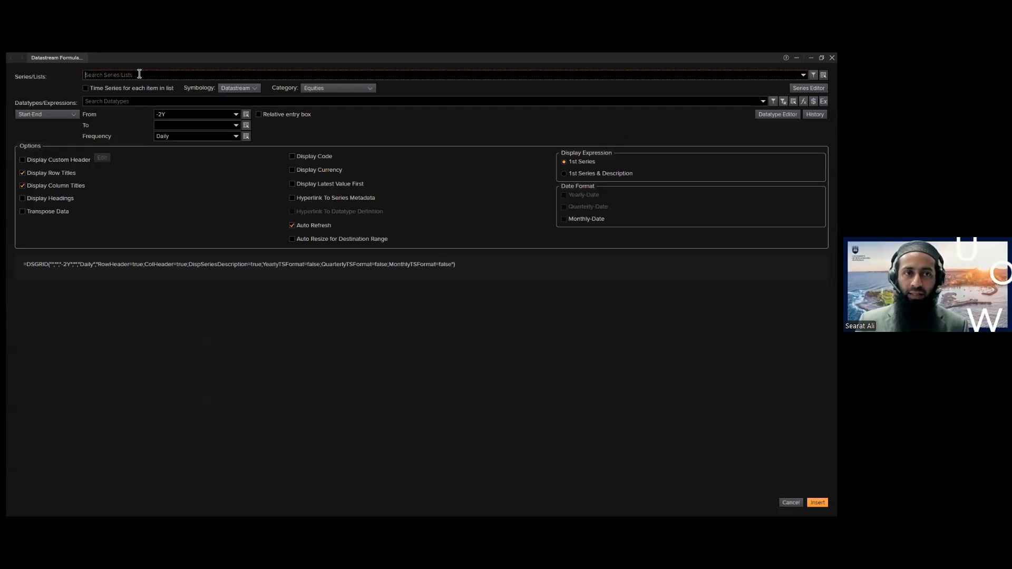
{"action": "left_click", "coordinate": [103, 103]}
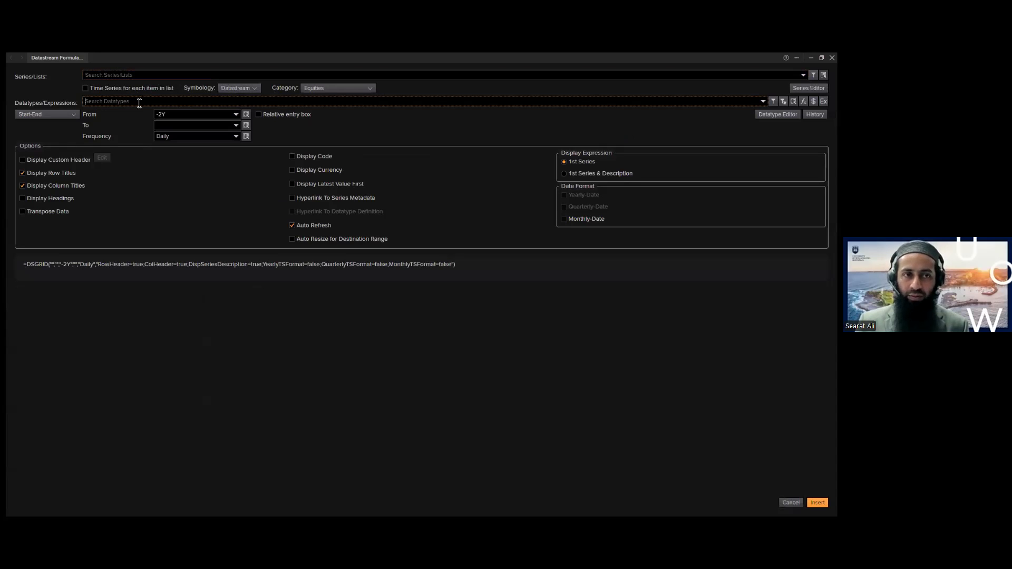
{"action": "left_click", "coordinate": [101, 75]}
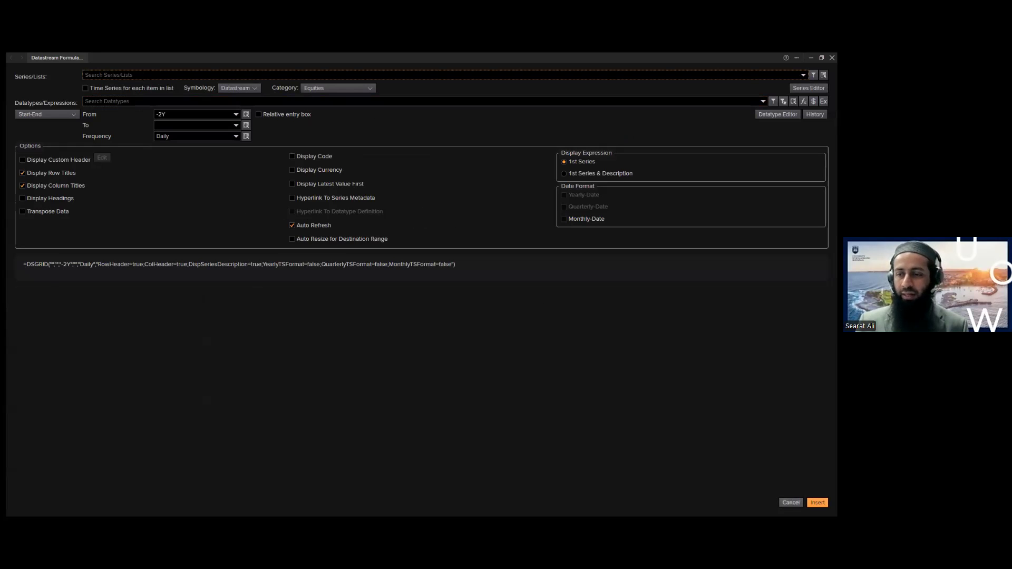
{"action": "left_click", "coordinate": [832, 57]}
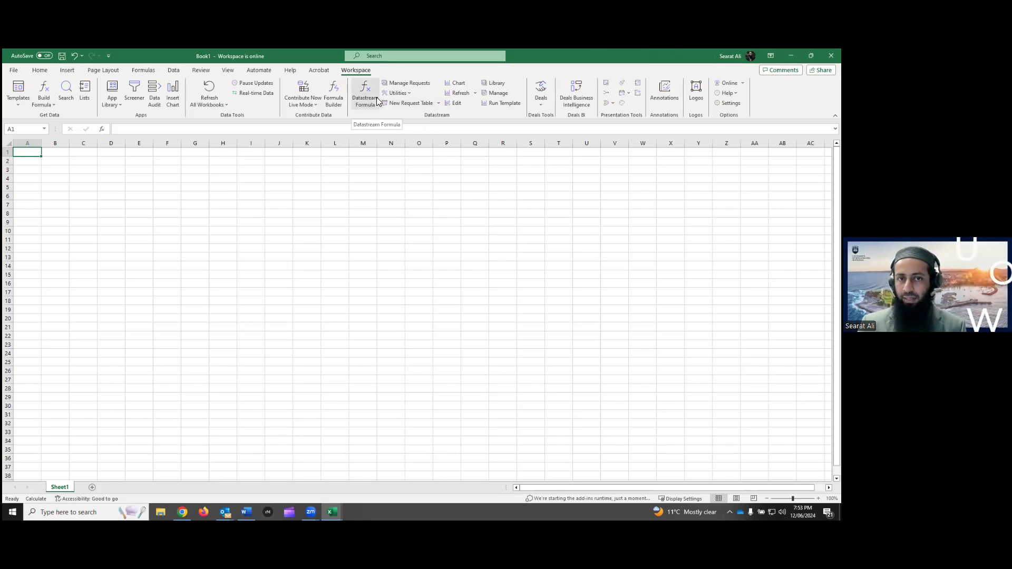
Minimise Excel and scroll the Word guide to the 'Refinitiv Eikon: A Beginner's Guide' cover page
{"action": "left_click", "coordinate": [791, 56]}
{"action": "scroll", "coordinate": [514, 325], "scroll_direction": "down", "scroll_amount": 6}
{"action": "scroll", "coordinate": [514, 325], "scroll_direction": "down", "scroll_amount": 12}
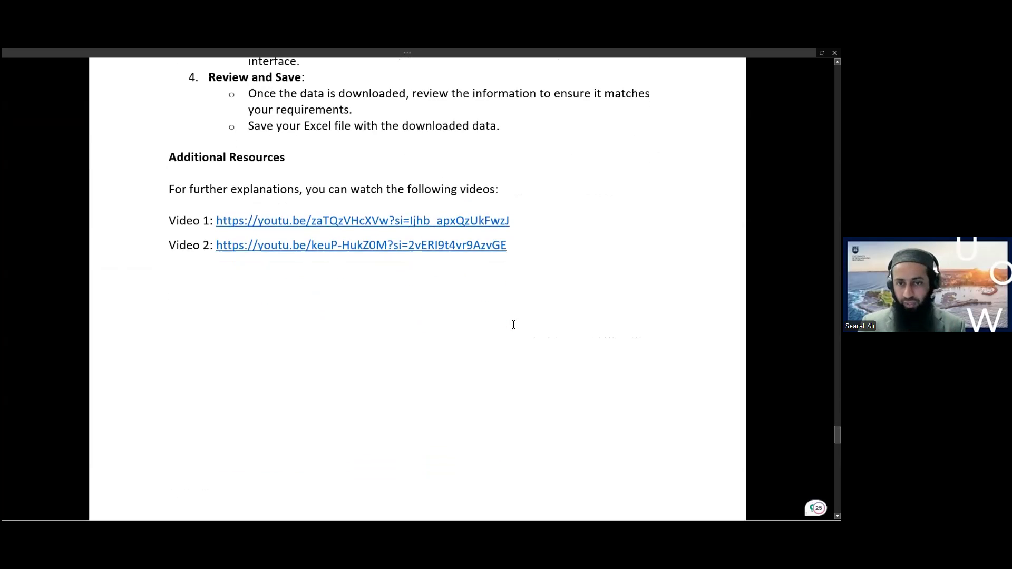
{"action": "scroll", "coordinate": [514, 325], "scroll_direction": "down", "scroll_amount": 3}
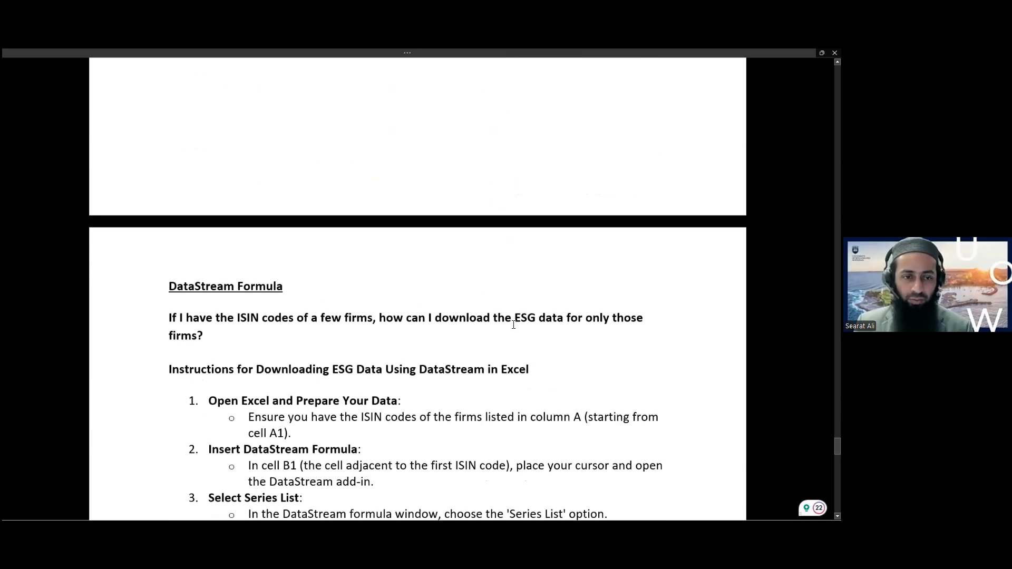
{"action": "scroll", "coordinate": [426, 314], "scroll_direction": "down", "scroll_amount": 20}
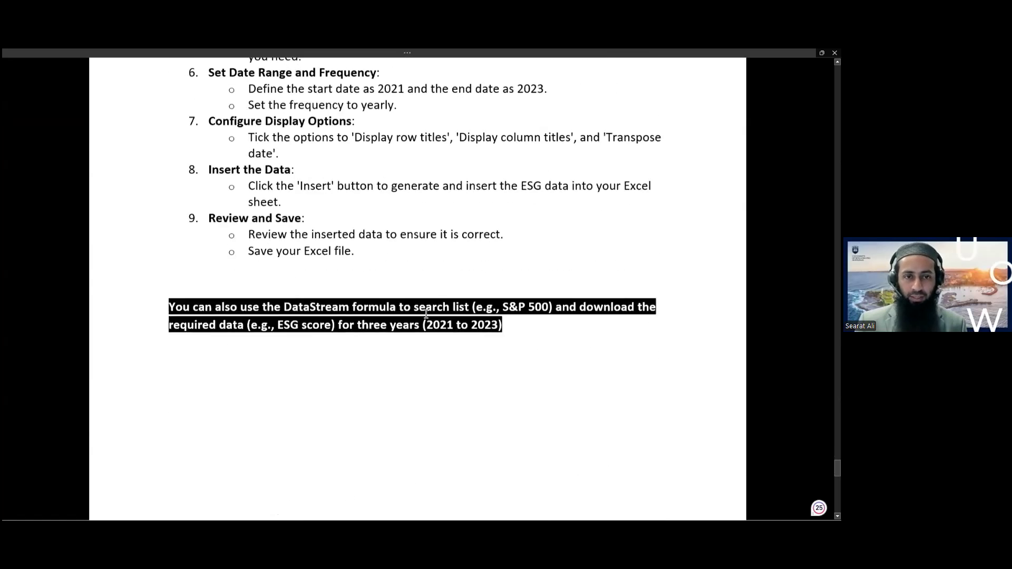
{"action": "scroll", "coordinate": [426, 315], "scroll_direction": "down", "scroll_amount": 5}
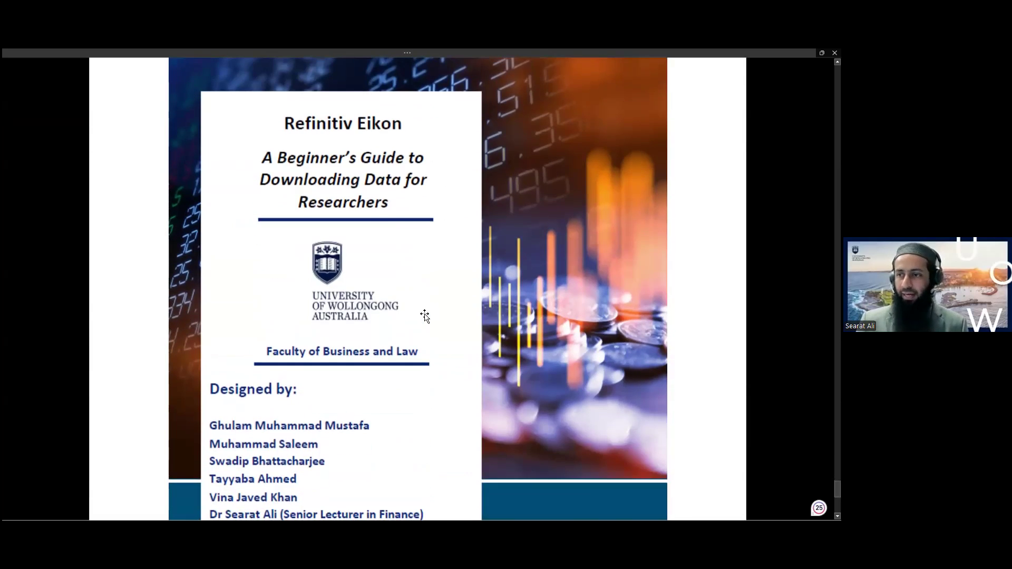